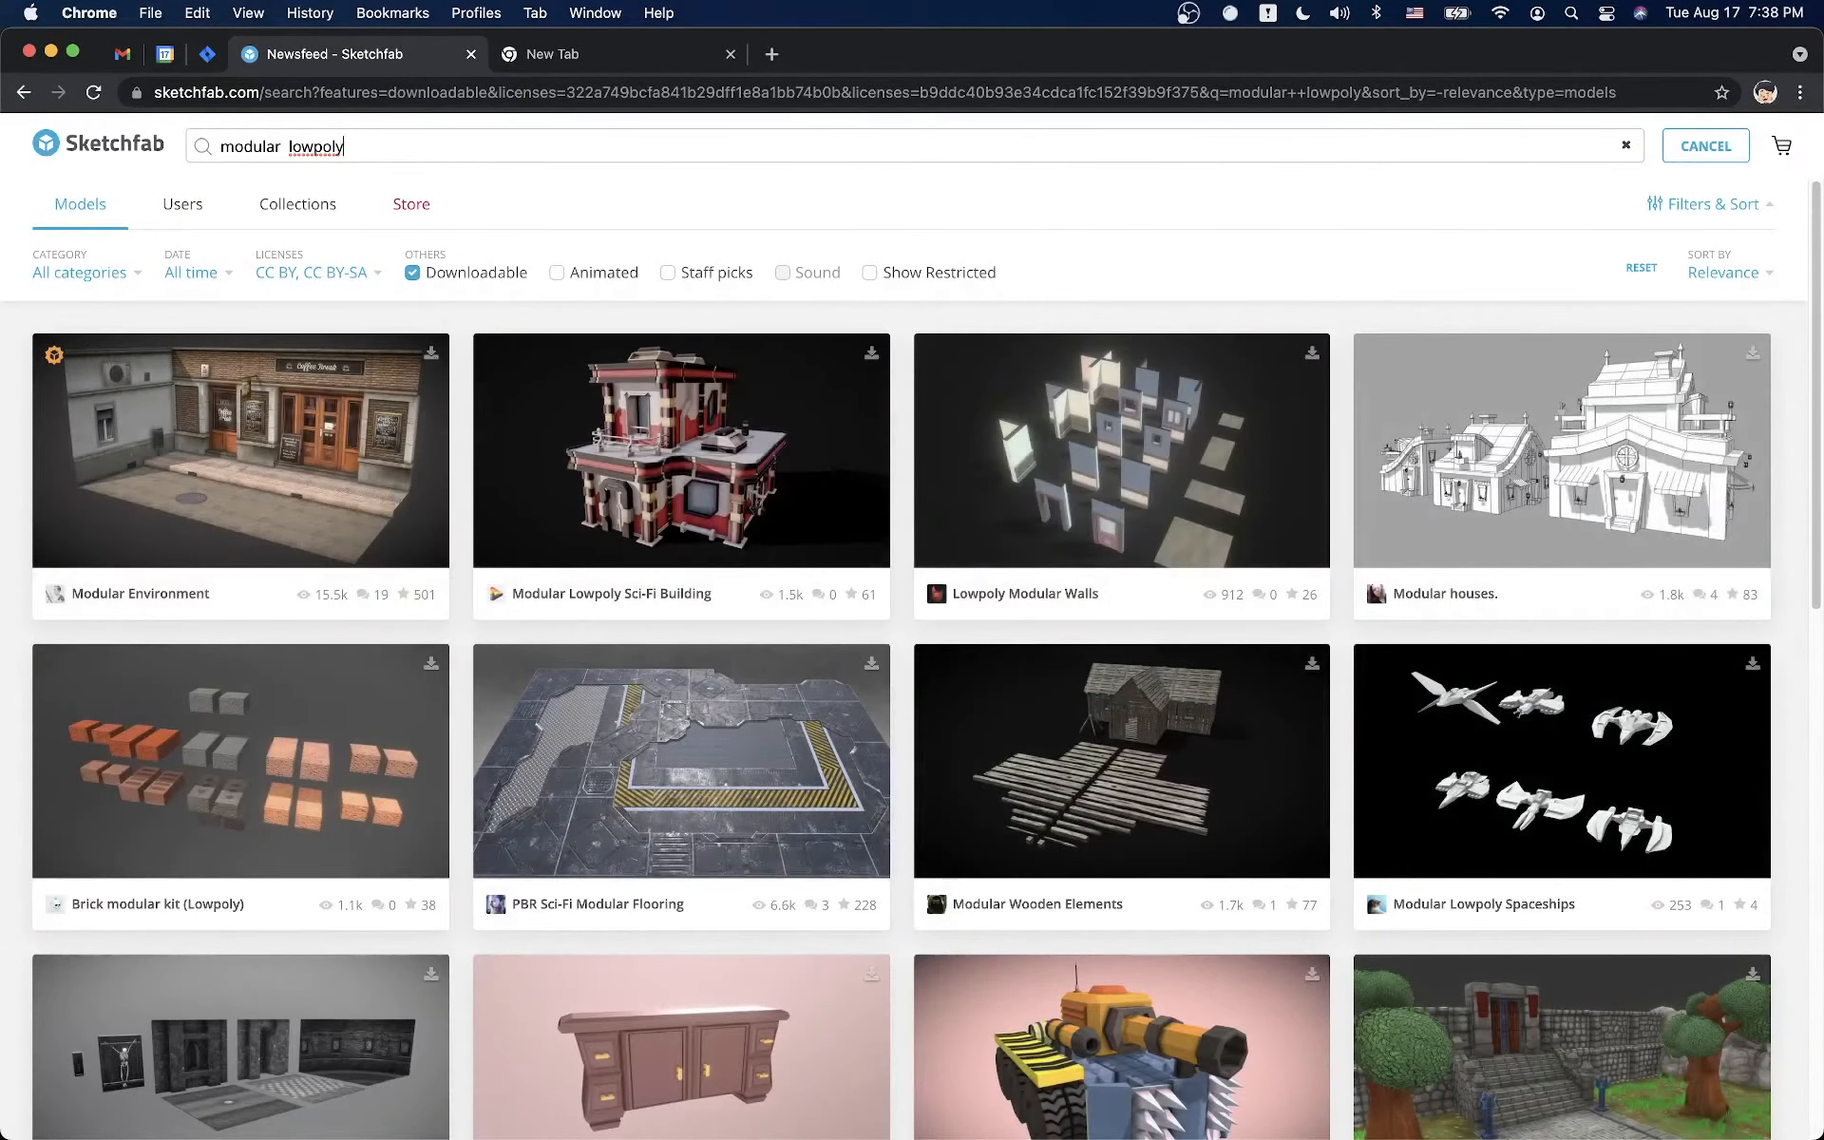
Shorten the model search to "modular" and open the Modular Medieval Wall - Realistic result in a new tab
key(BackSpace)
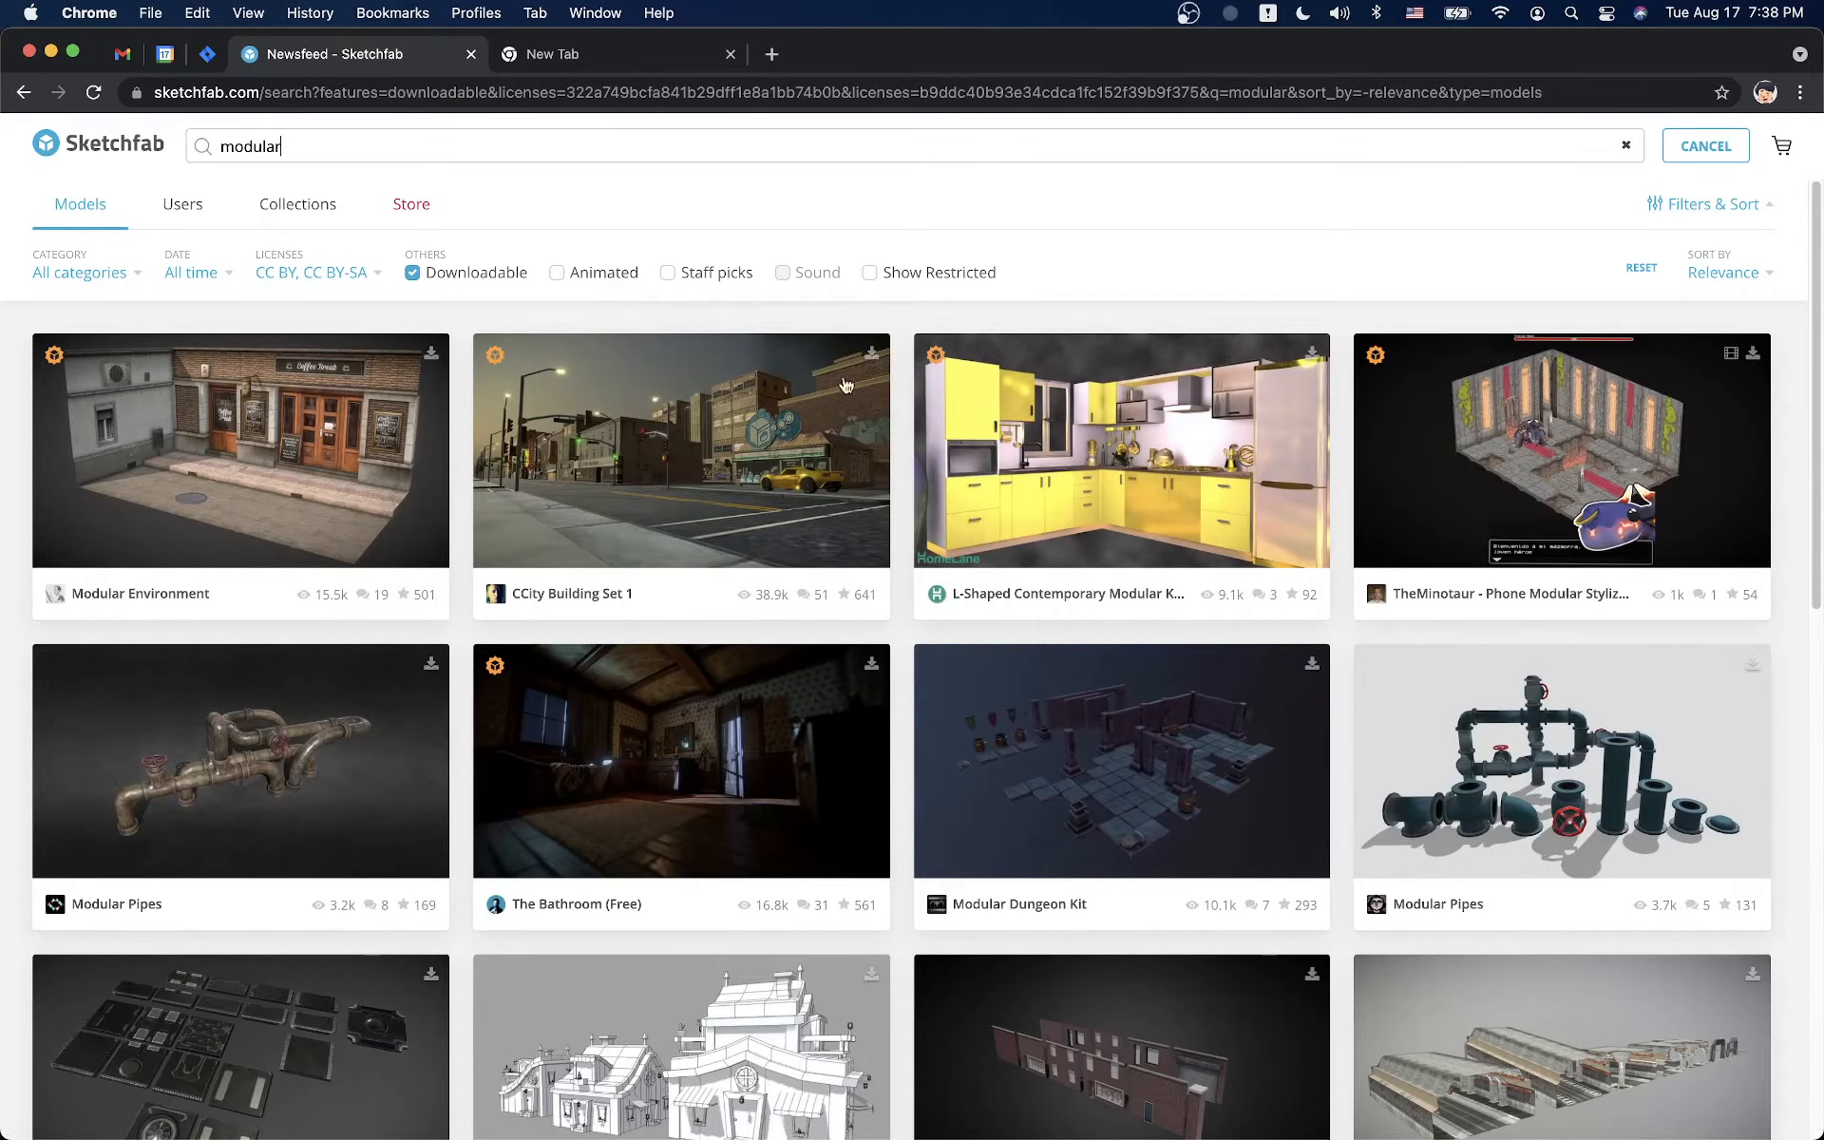
scroll(993, 584, down, 4)
scroll(960, 589, down, 3)
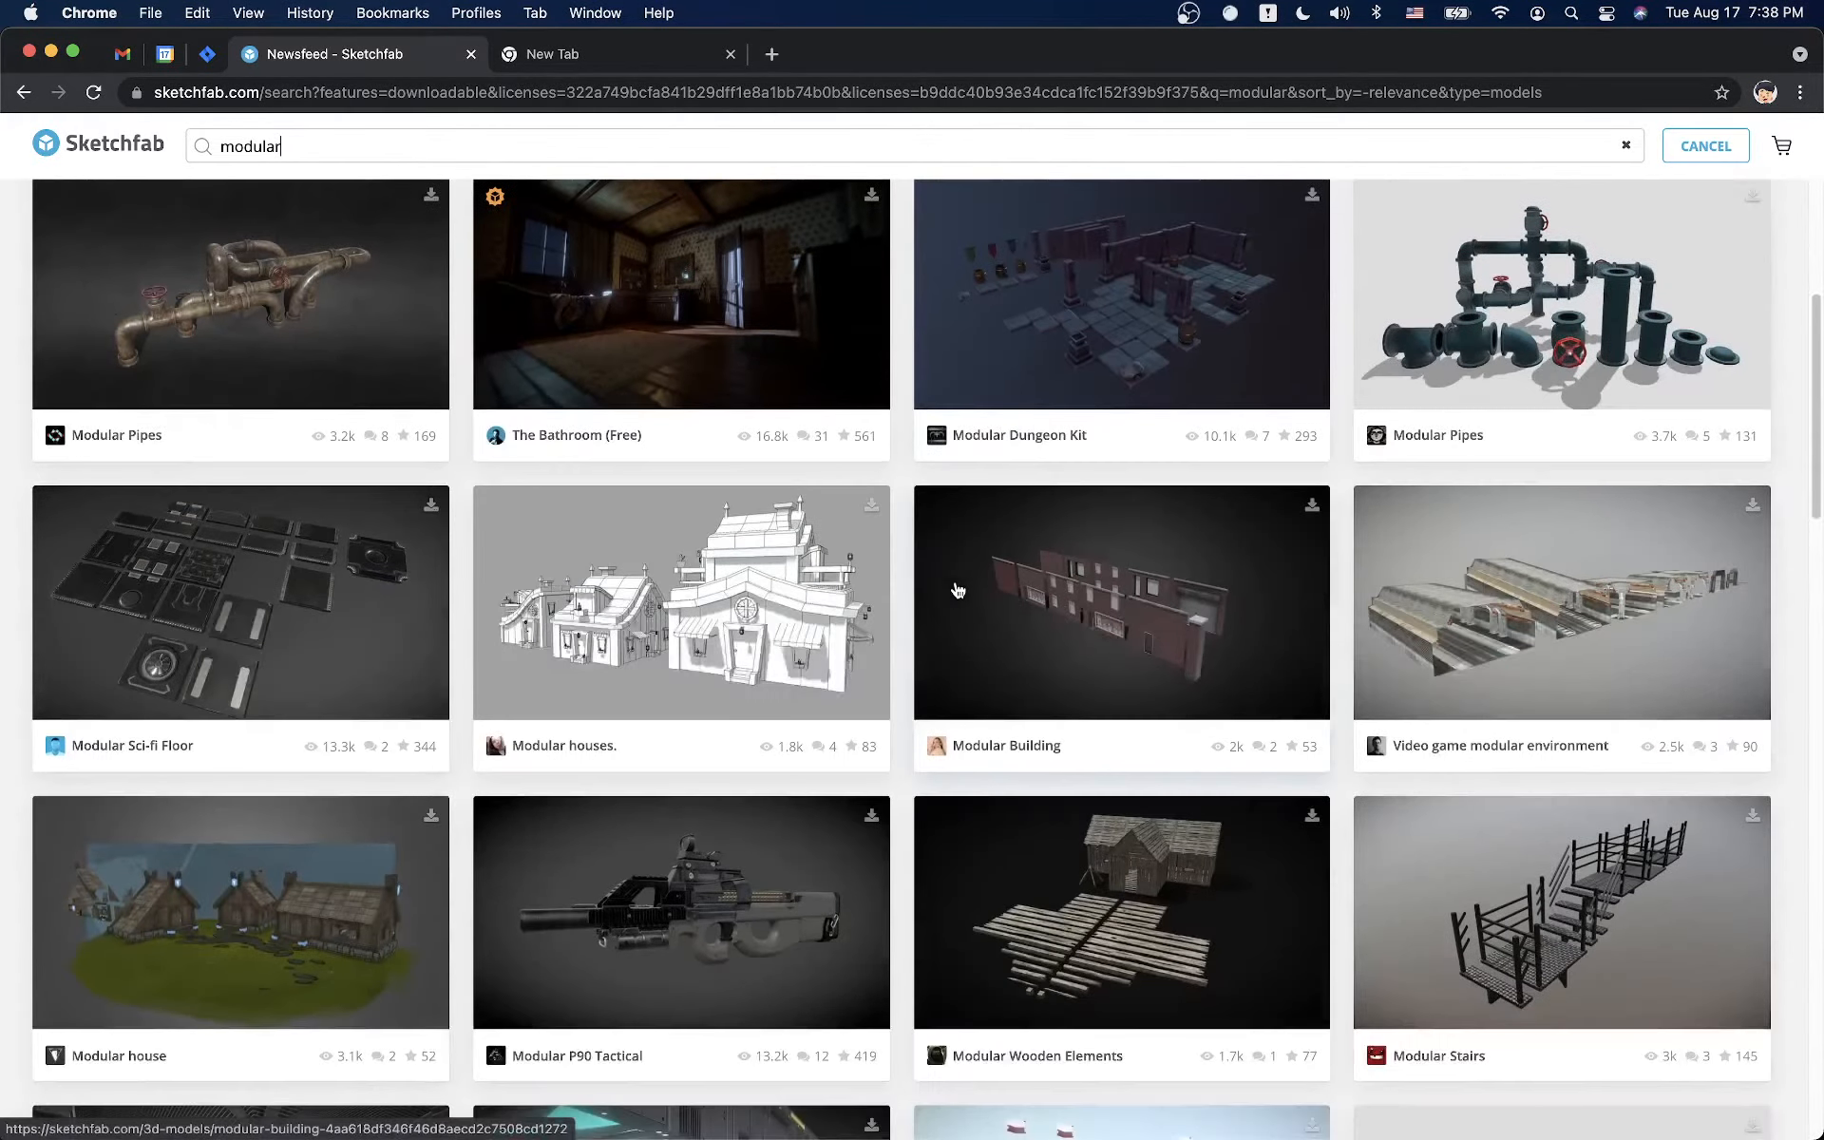
scroll(960, 589, down, 2)
scroll(960, 591, down, 2)
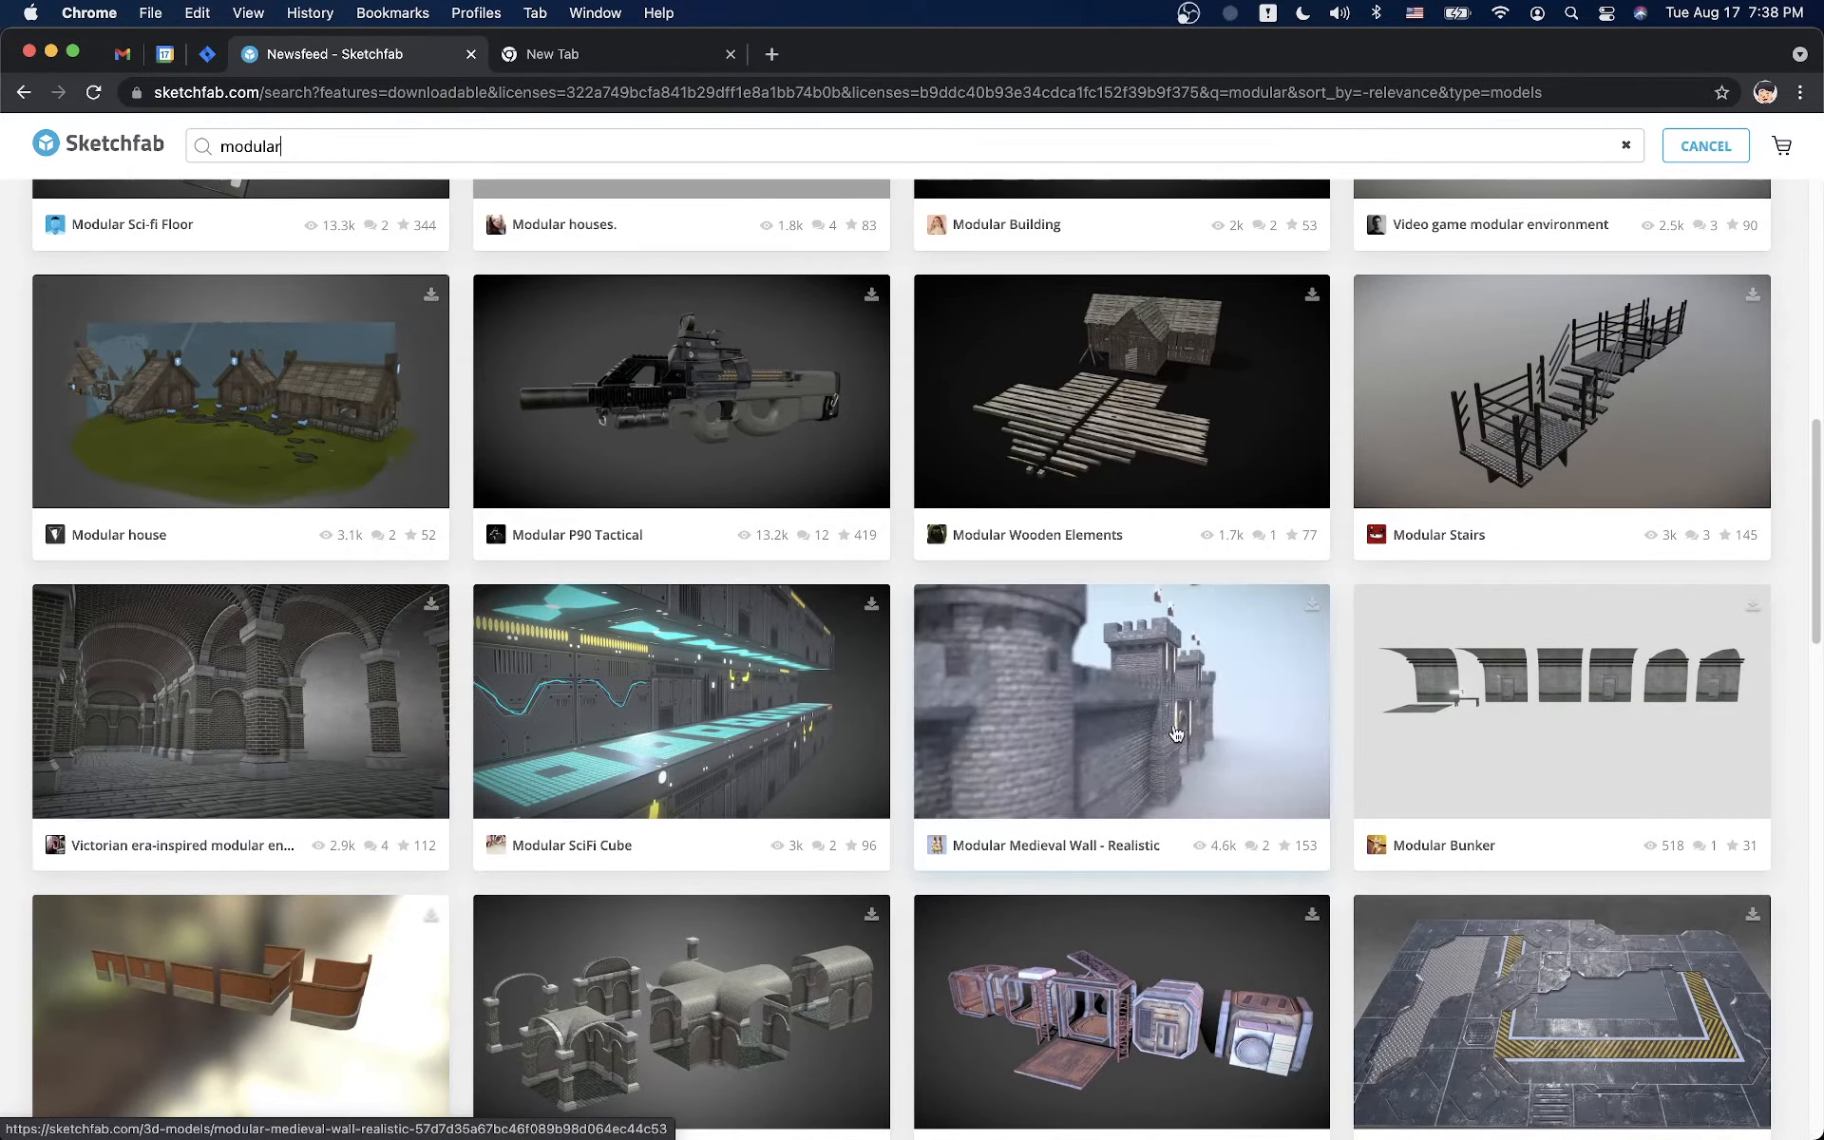
scroll(1115, 733, down, 1)
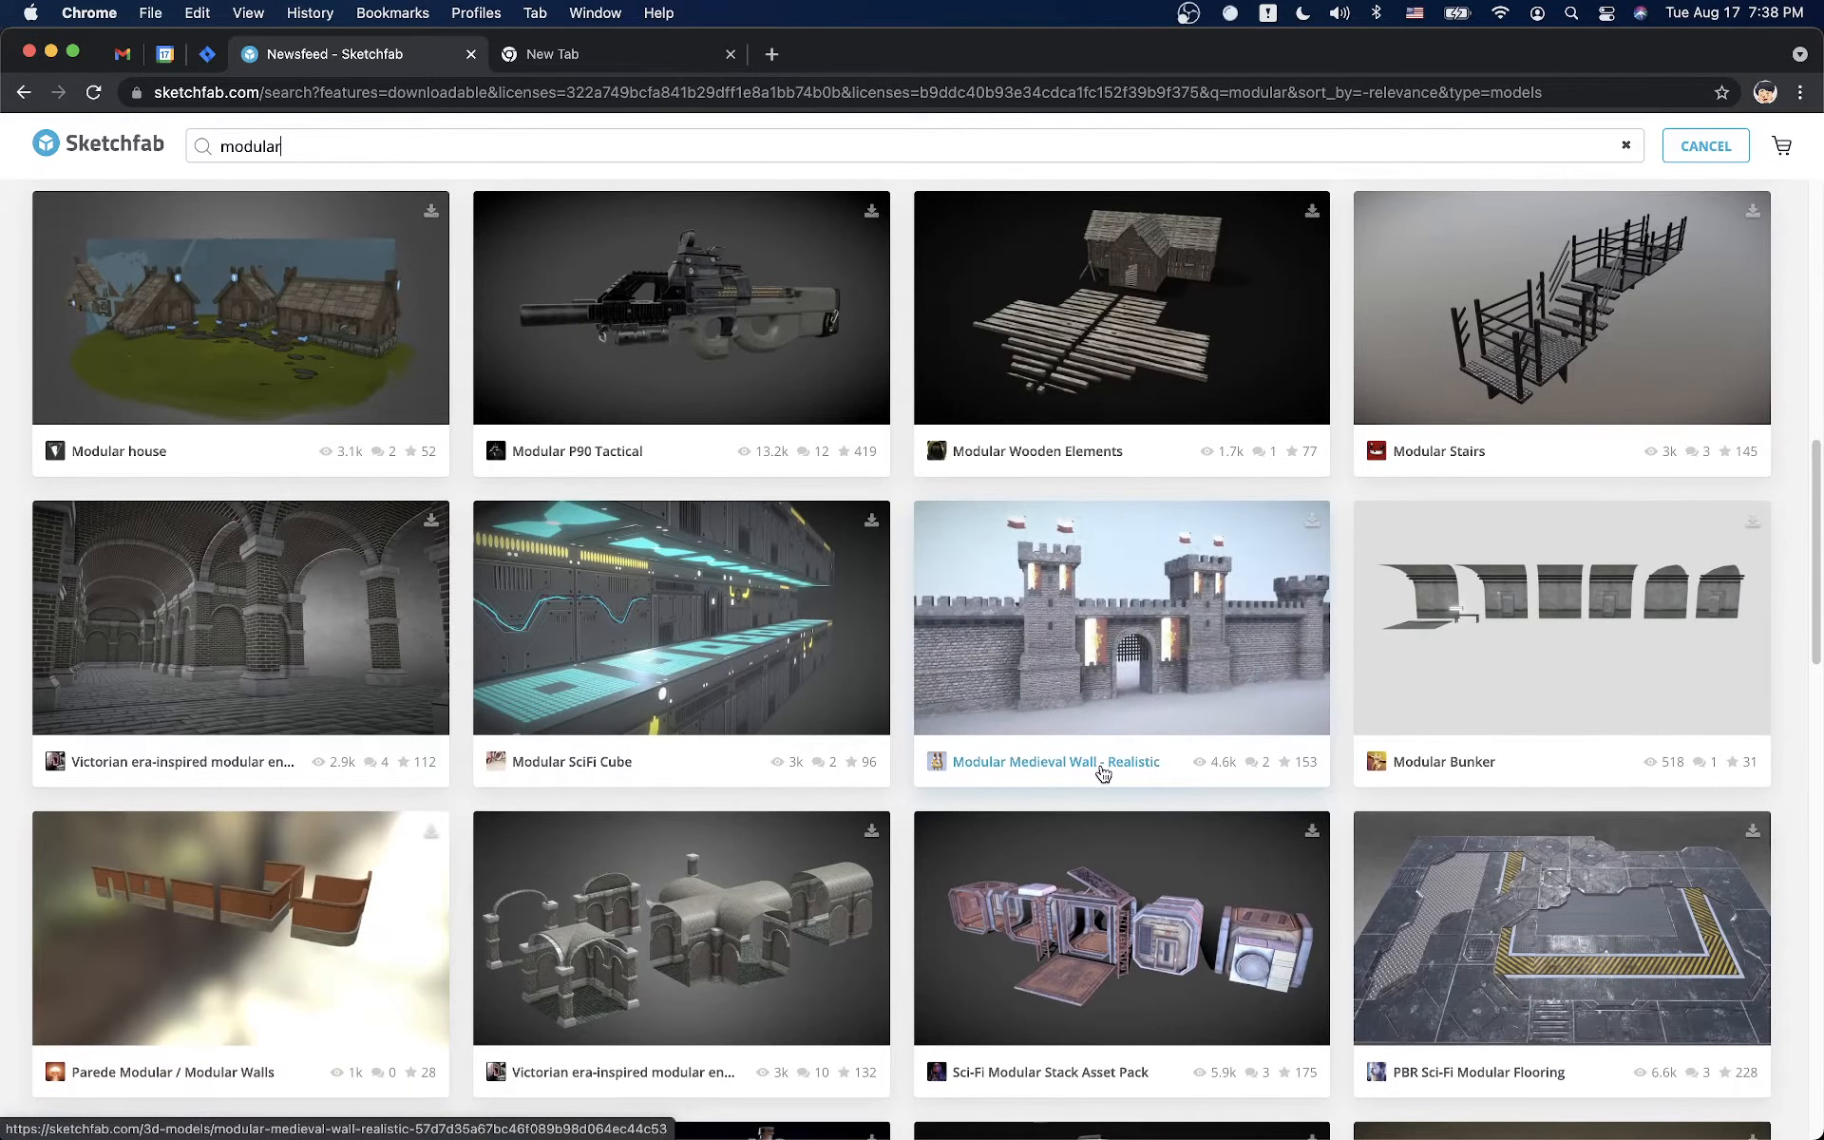
super+click(1102, 772)
Browse further through the "modular" search results for other suitable modular building kits
scroll(1102, 773, down, 2)
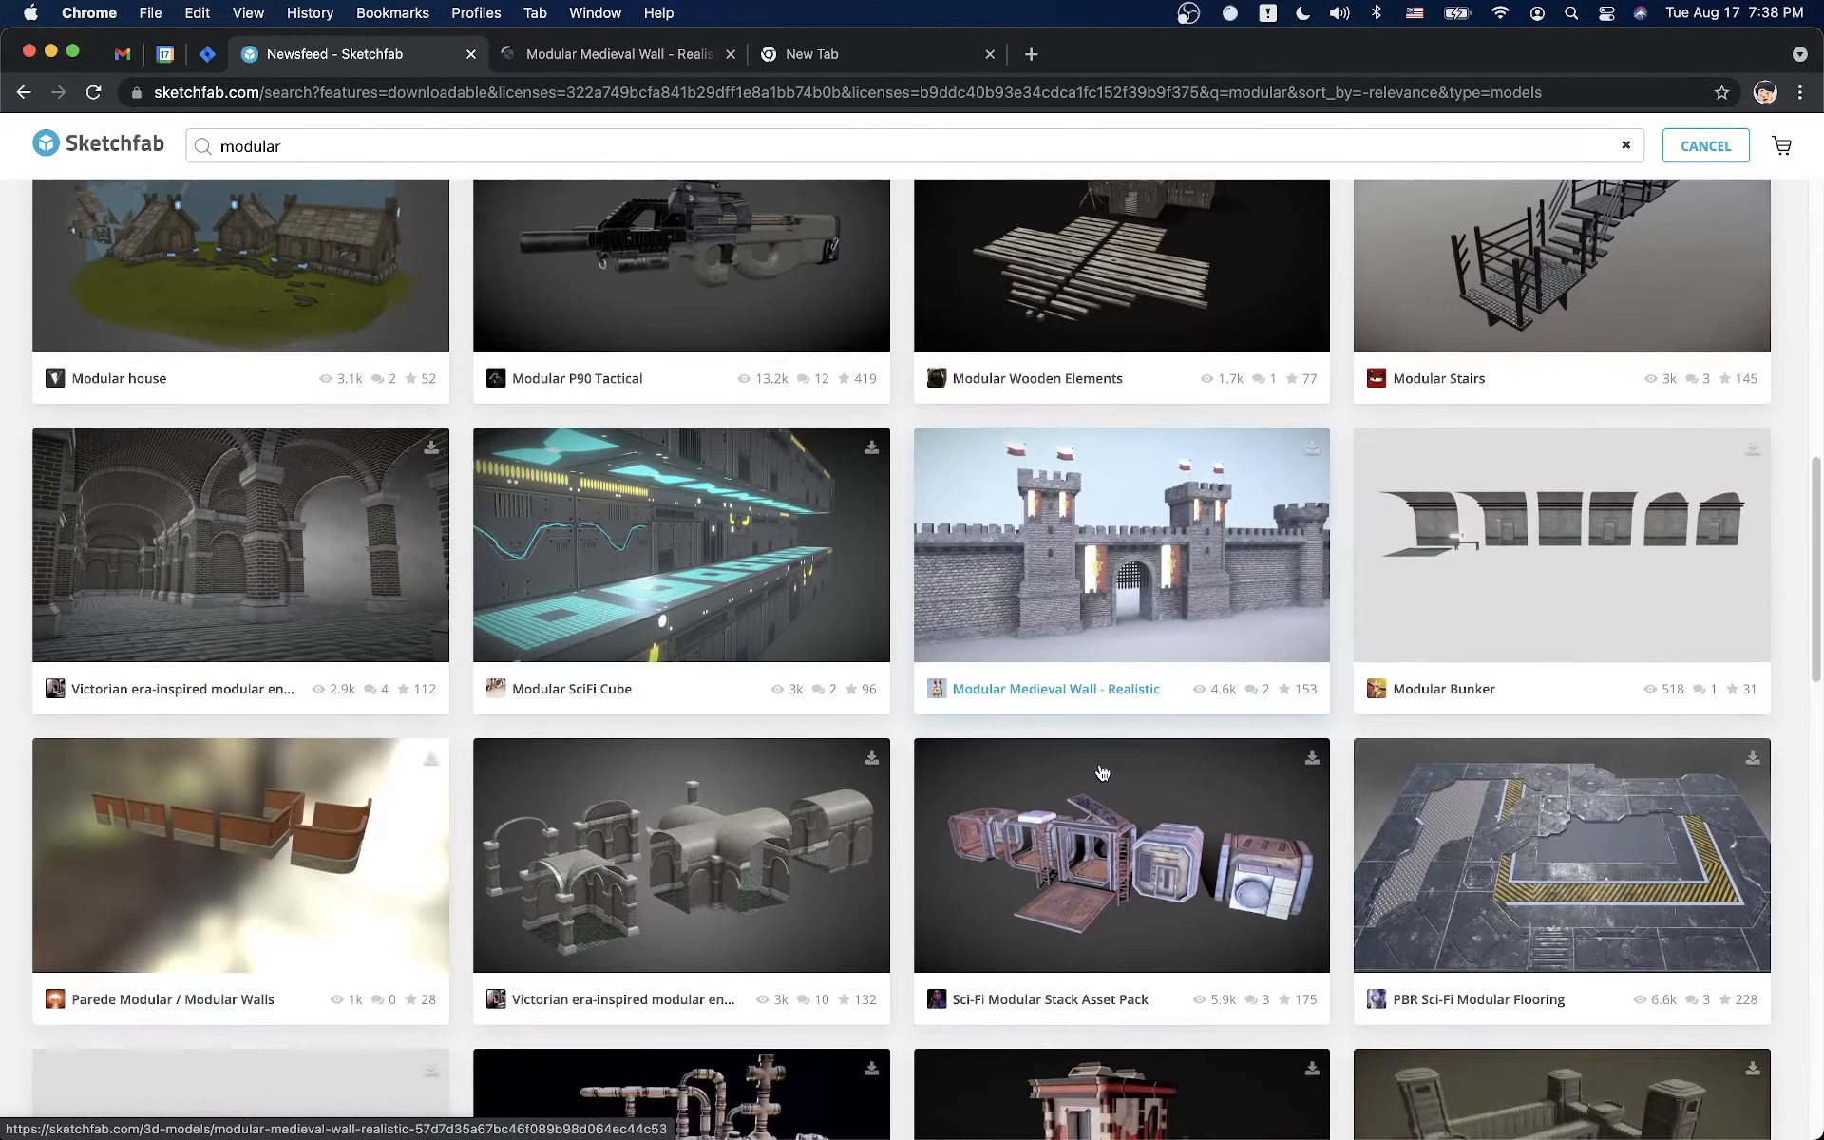
scroll(1102, 772, down, 3)
scroll(611, 652, down, 3)
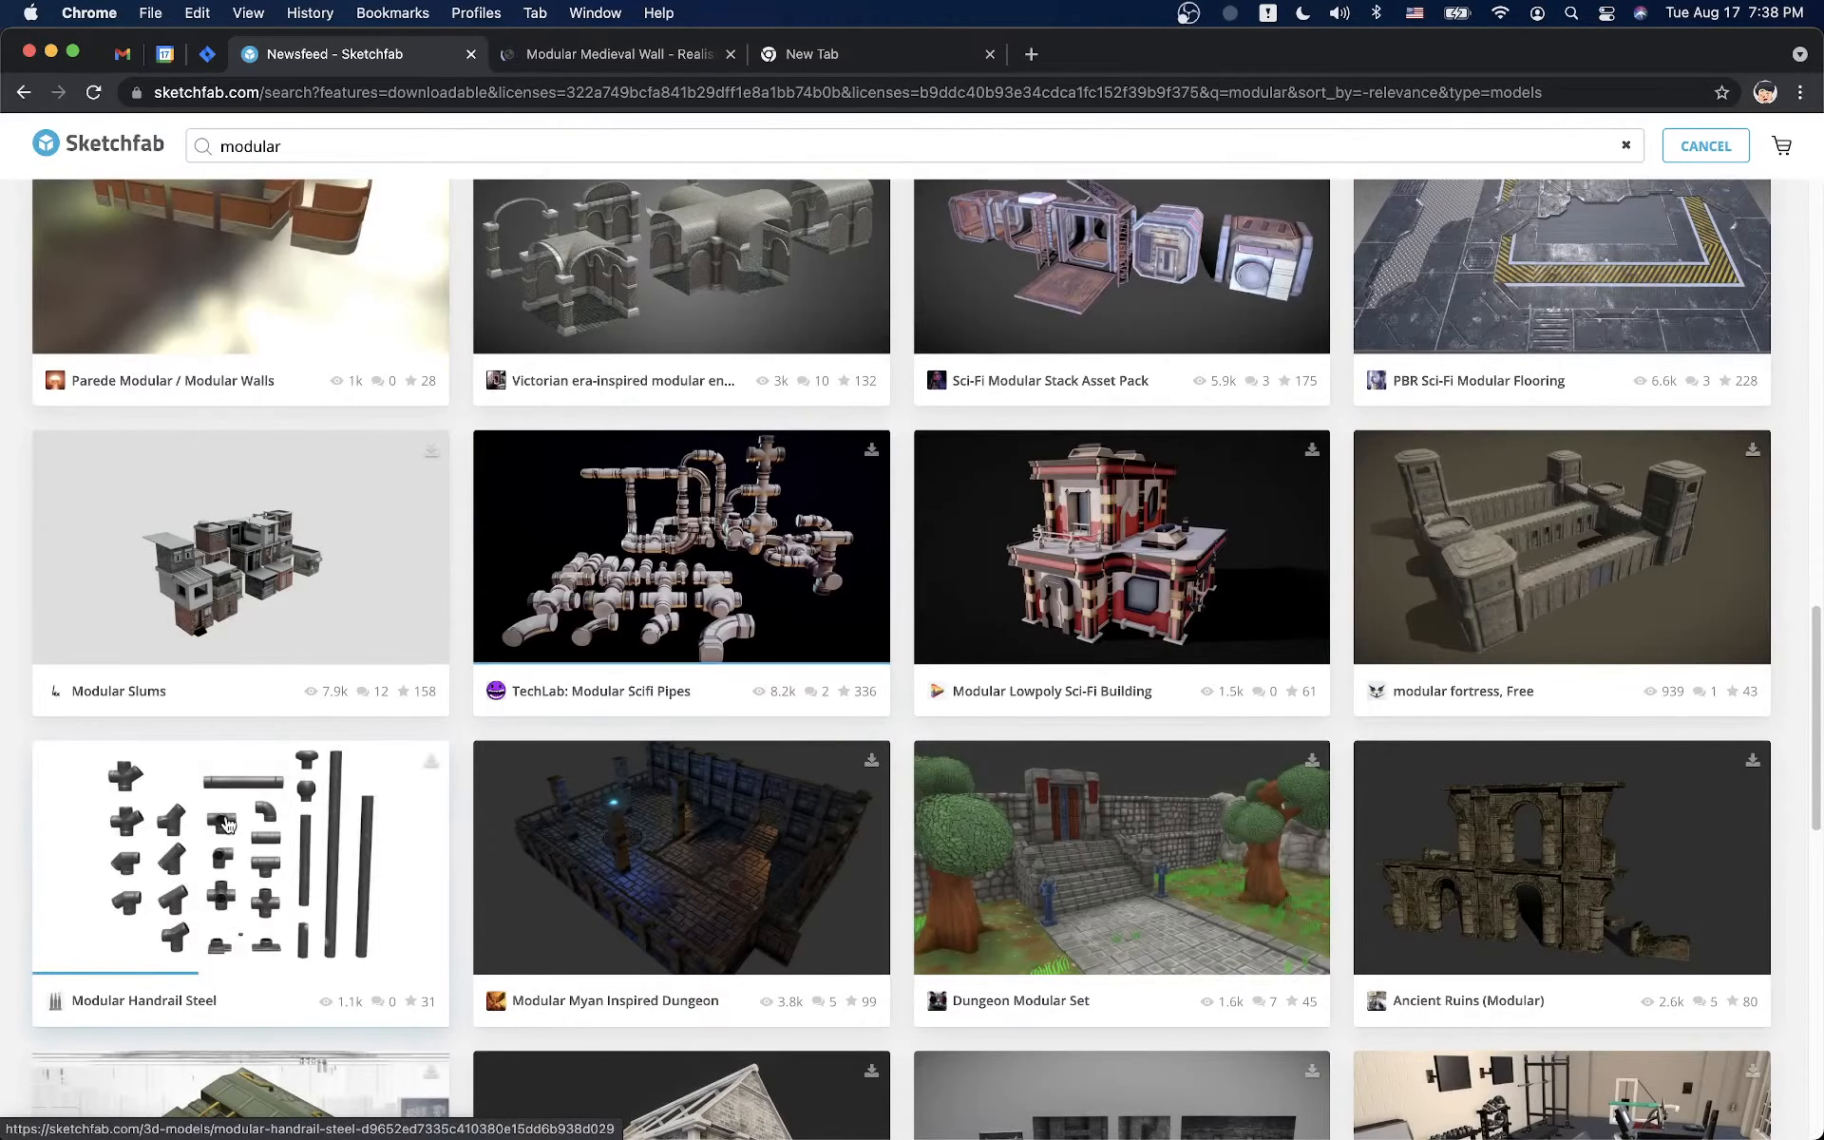
mouse_move(315, 886)
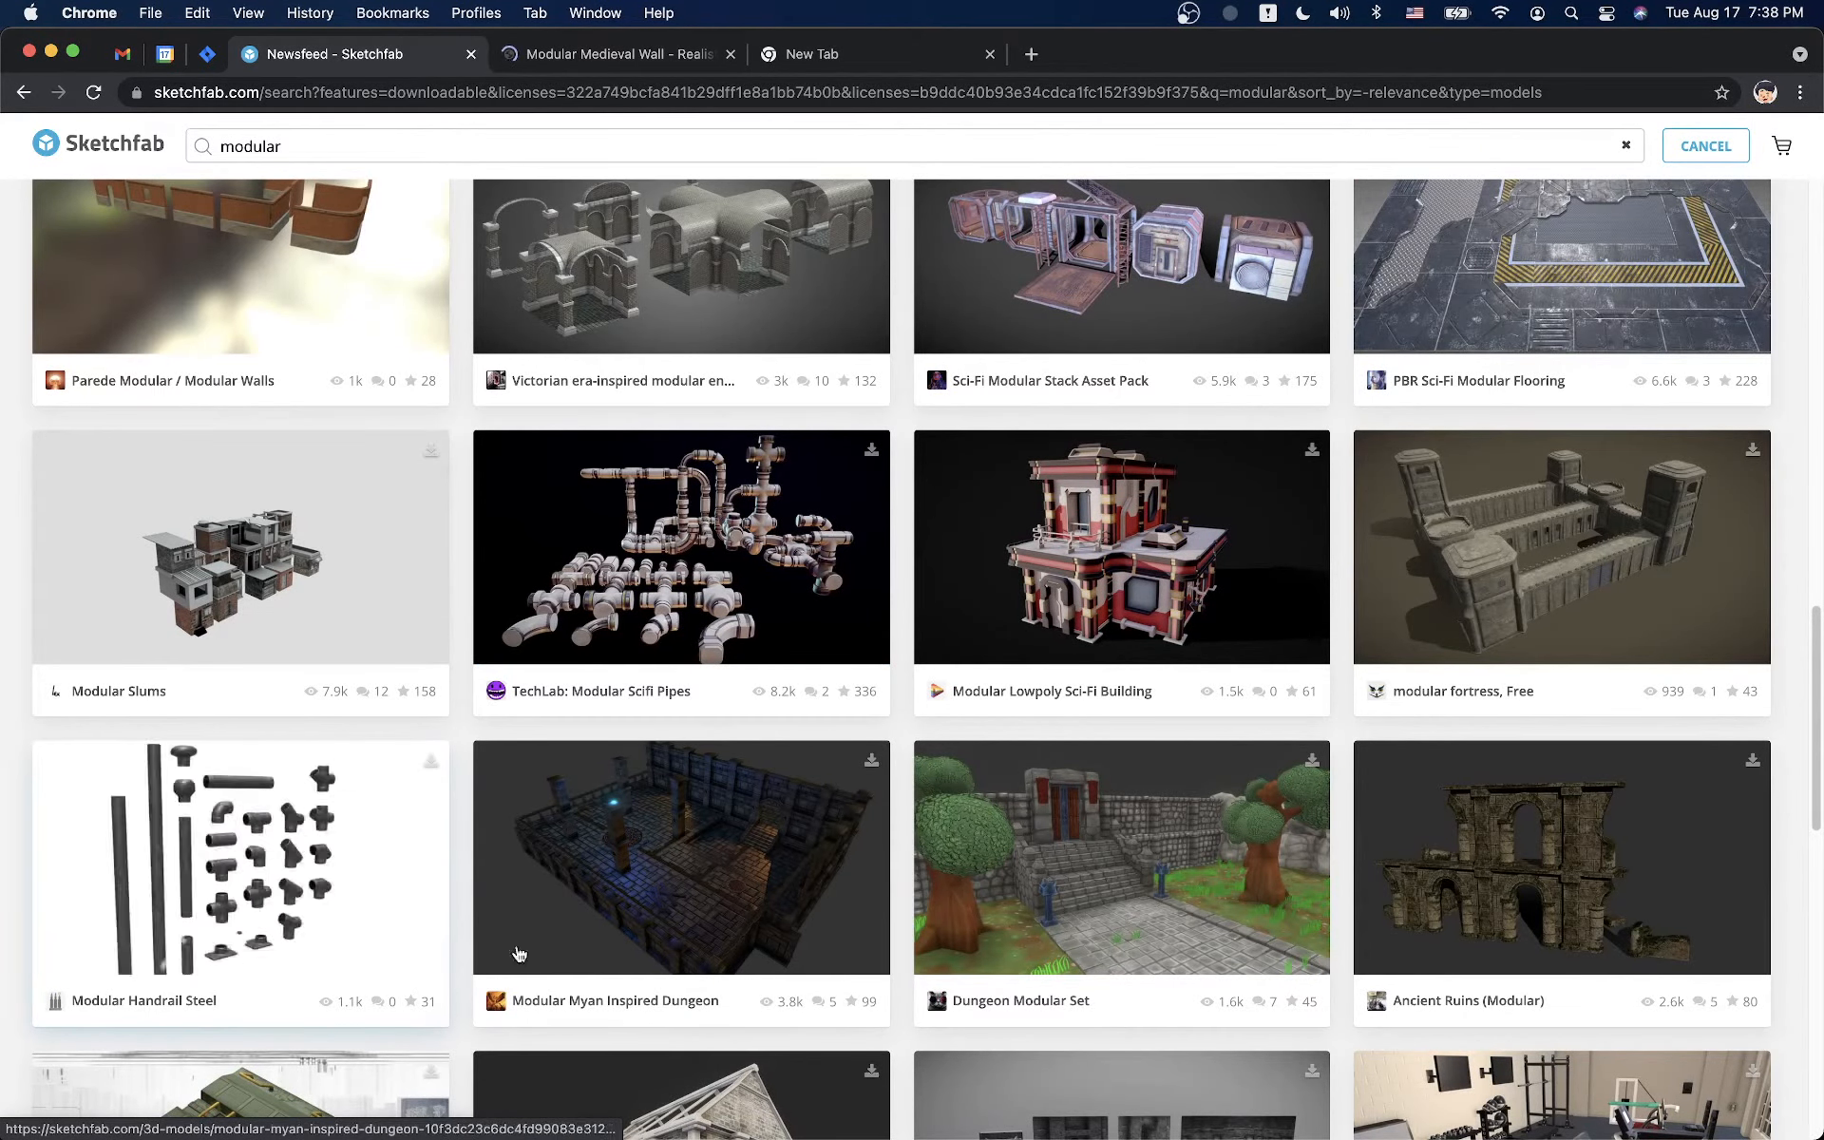
scroll(1018, 948, down, 4)
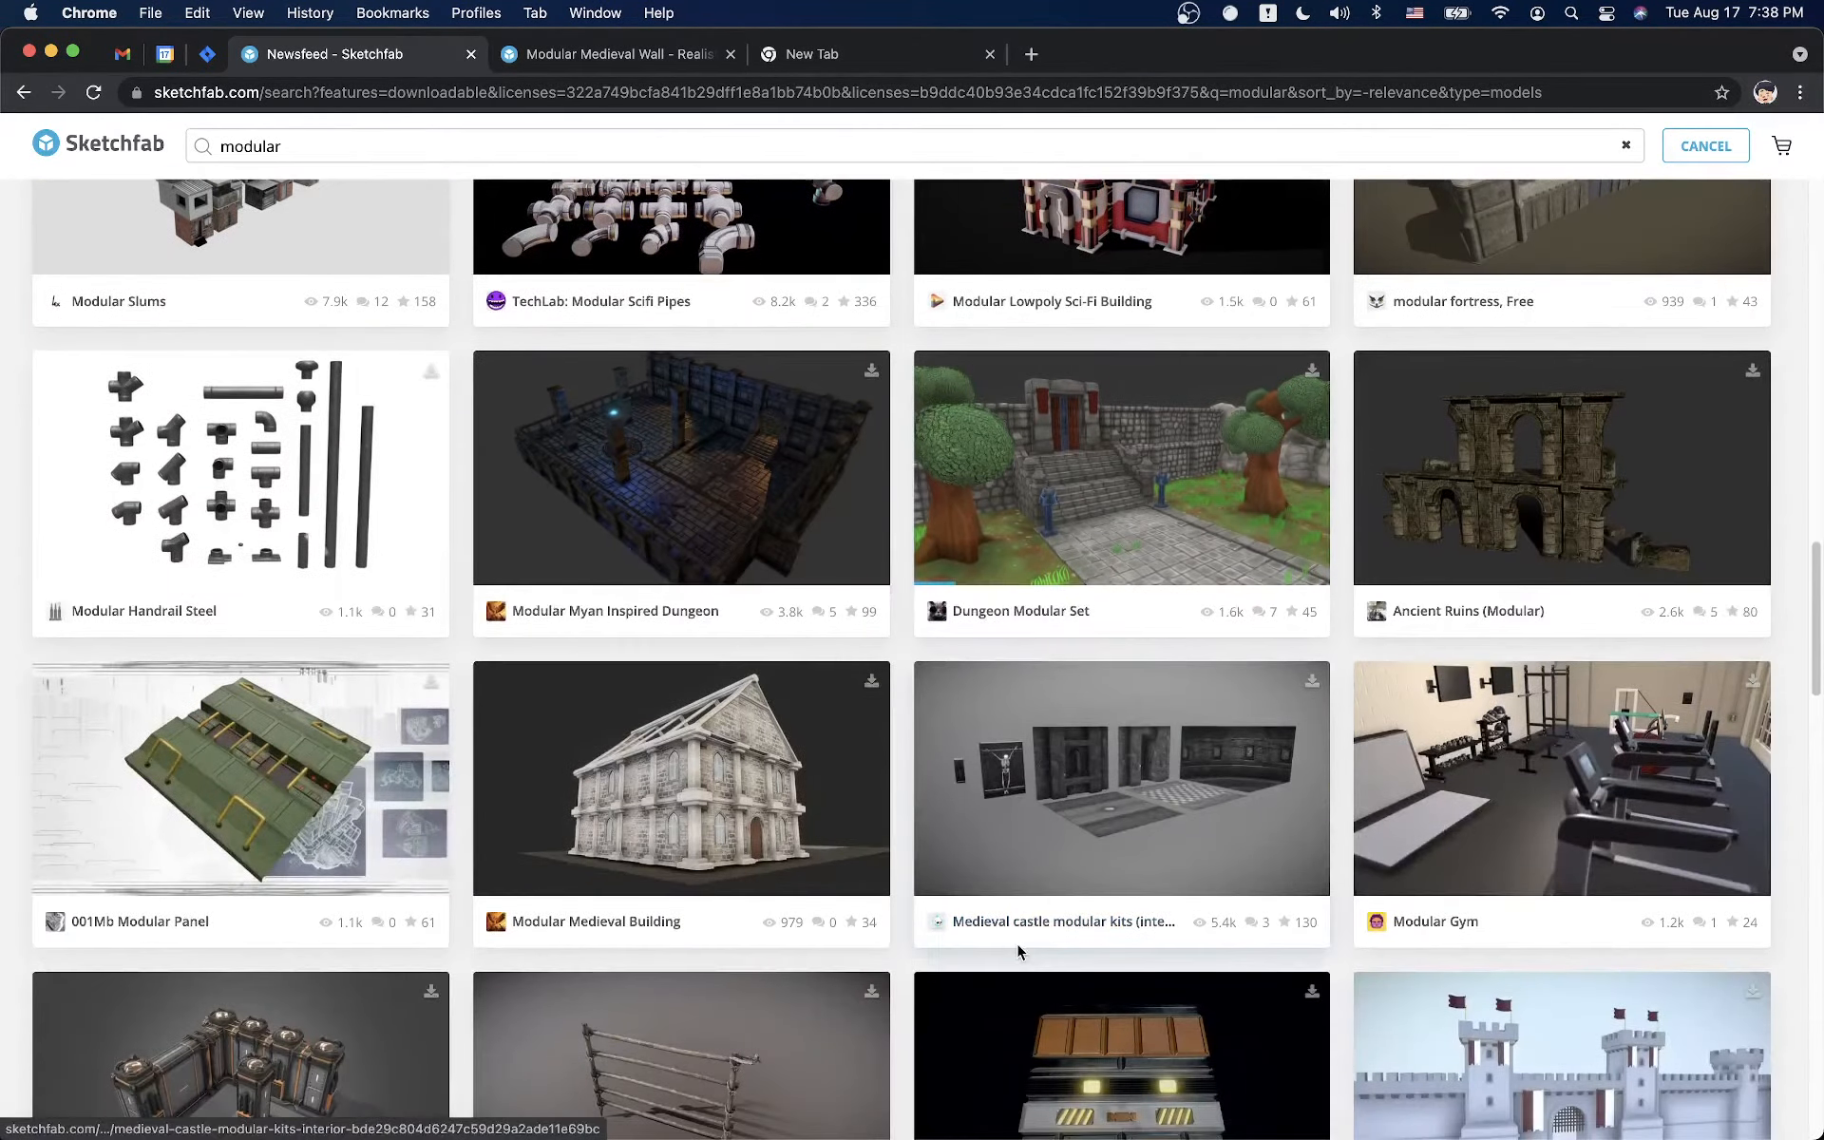
scroll(1003, 952, down, 3)
scroll(1007, 961, down, 1)
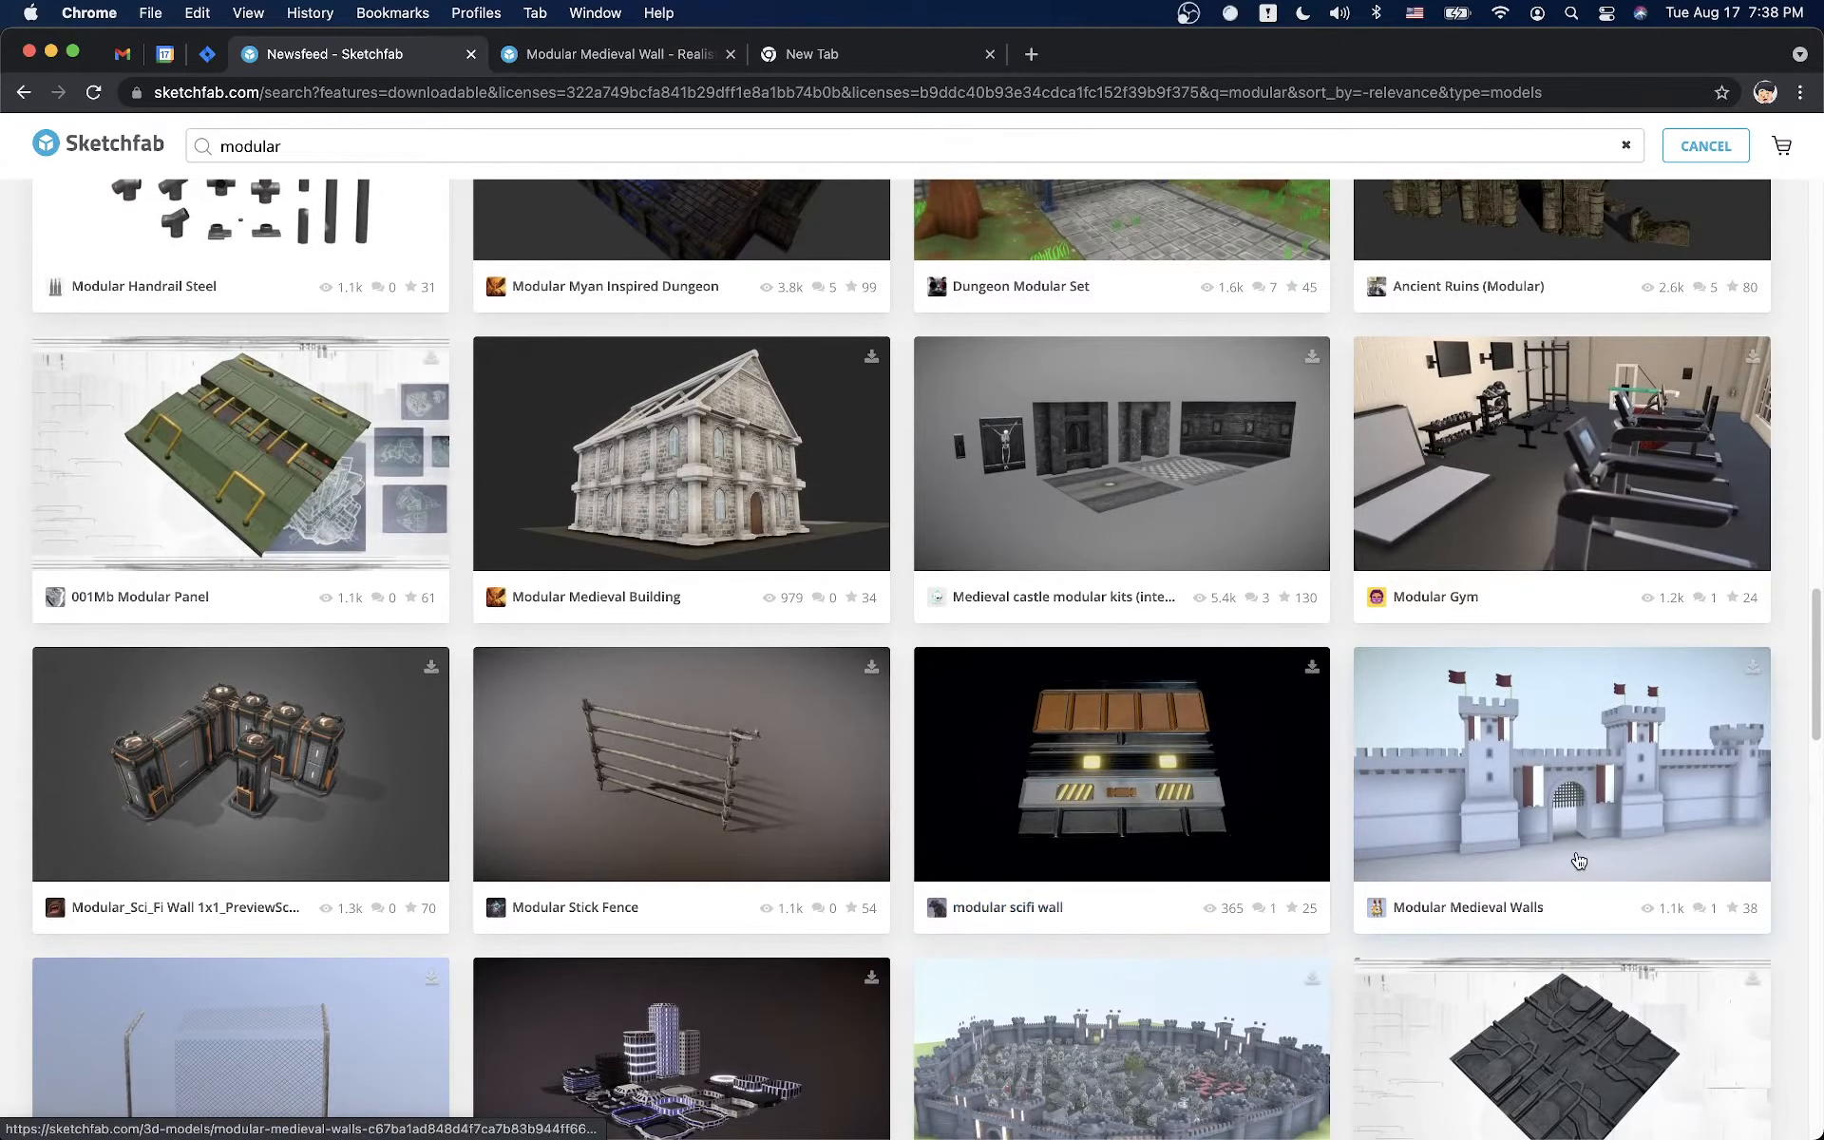
scroll(1330, 926, down, 3)
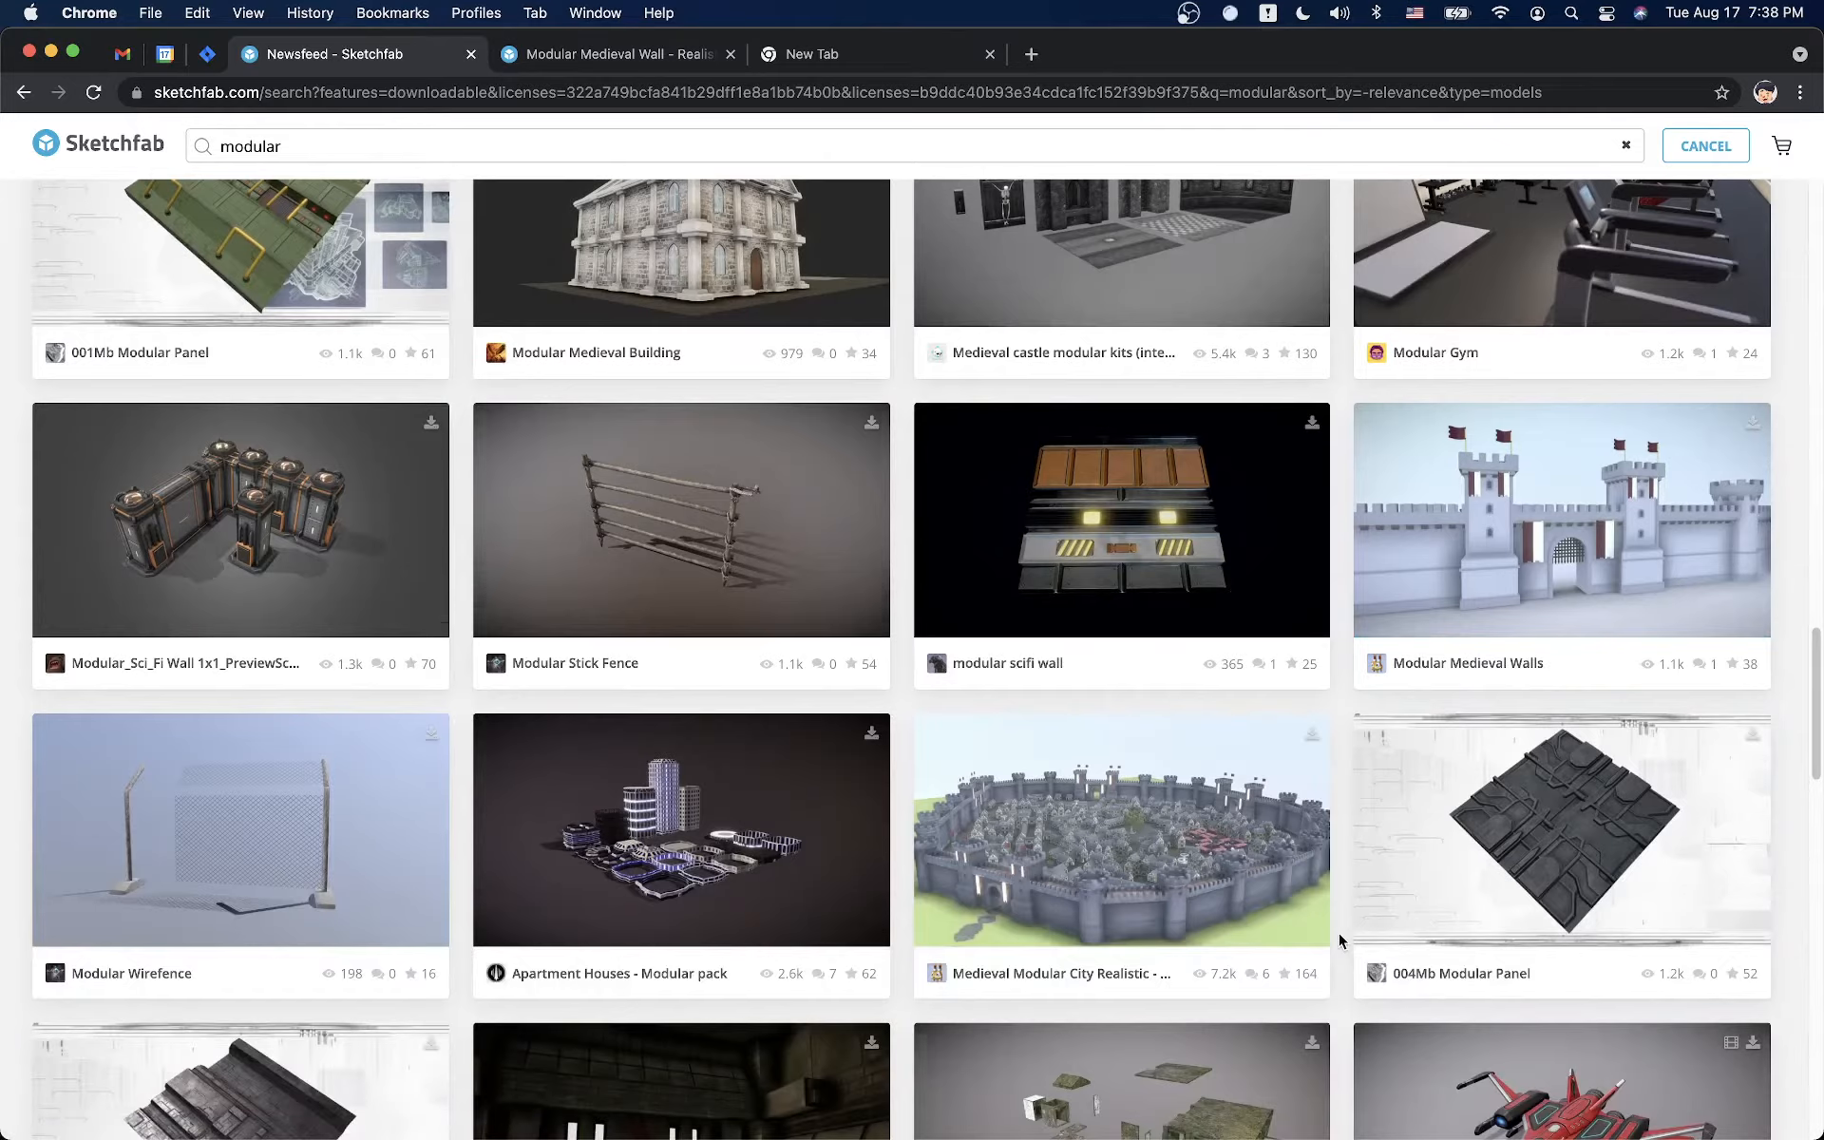
scroll(1339, 940, down, 3)
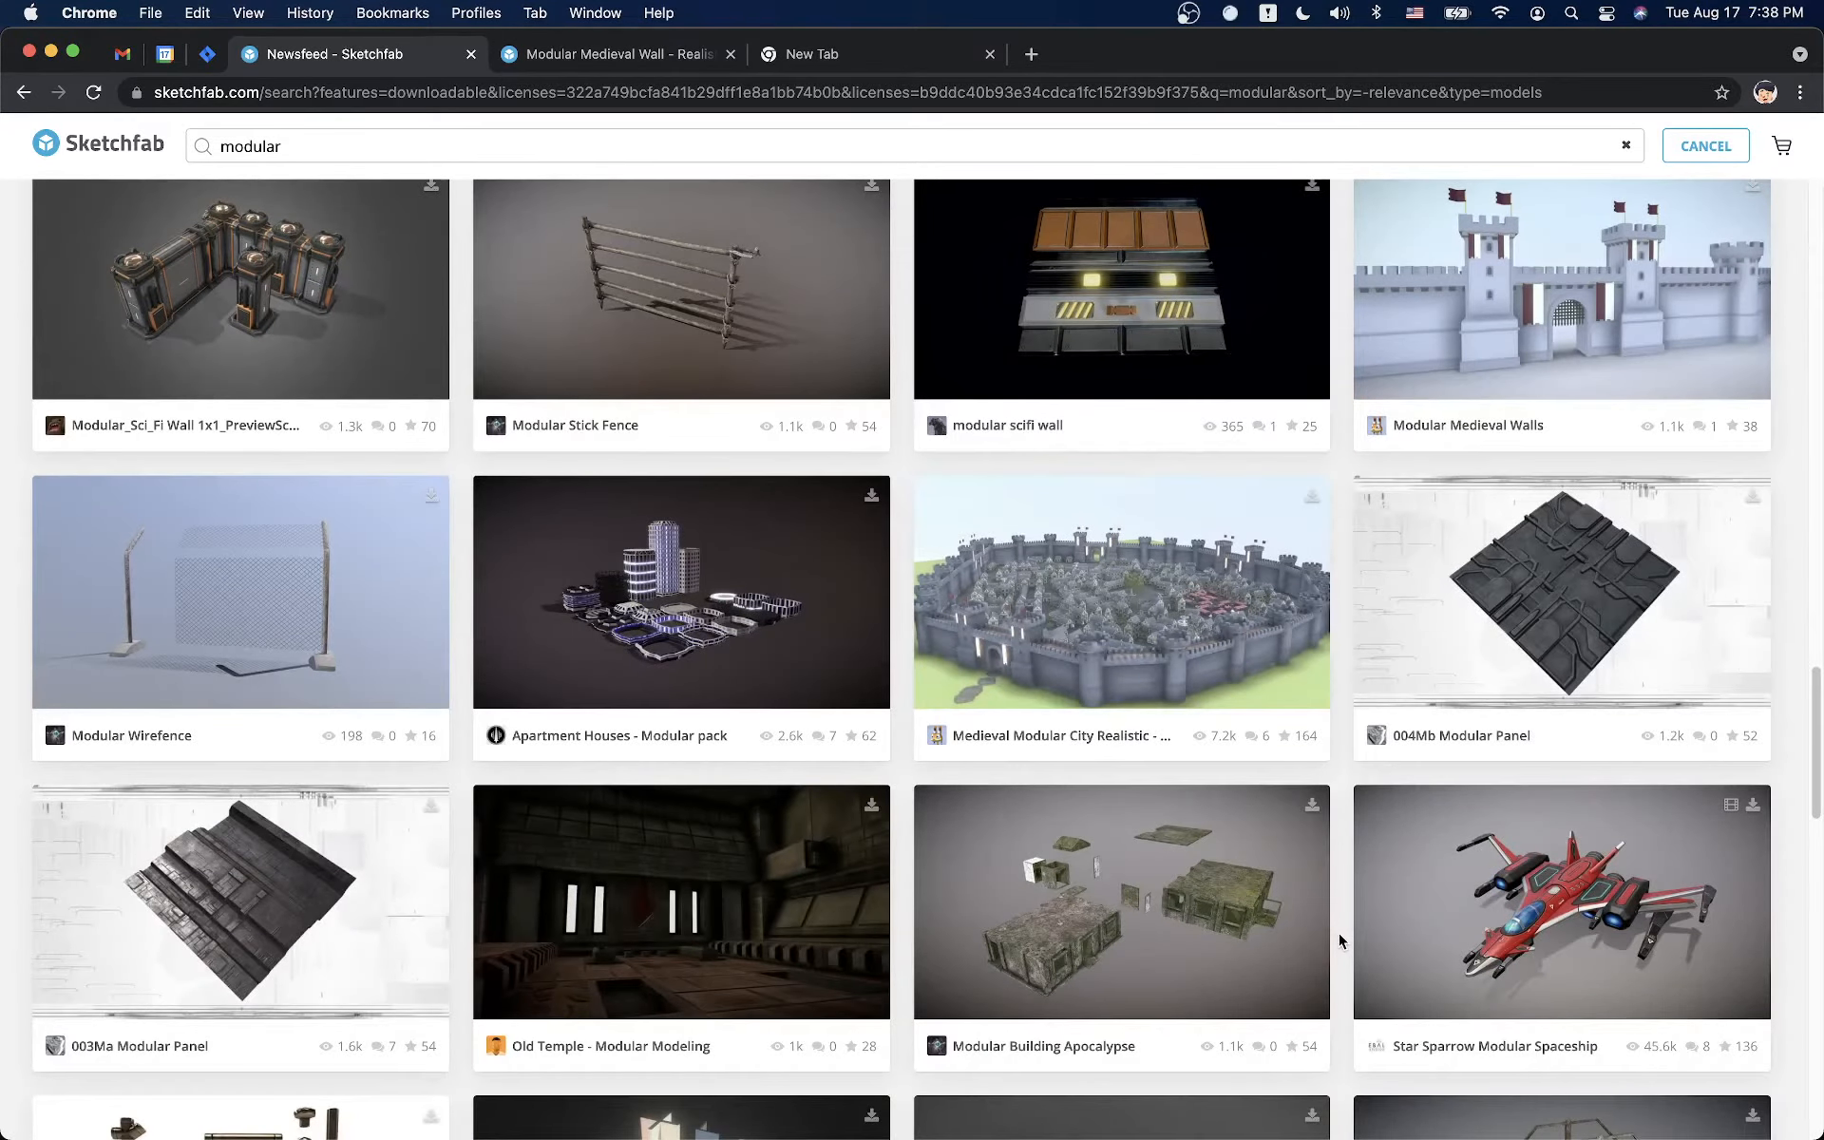
scroll(1337, 933, down, 5)
scroll(1338, 933, down, 3)
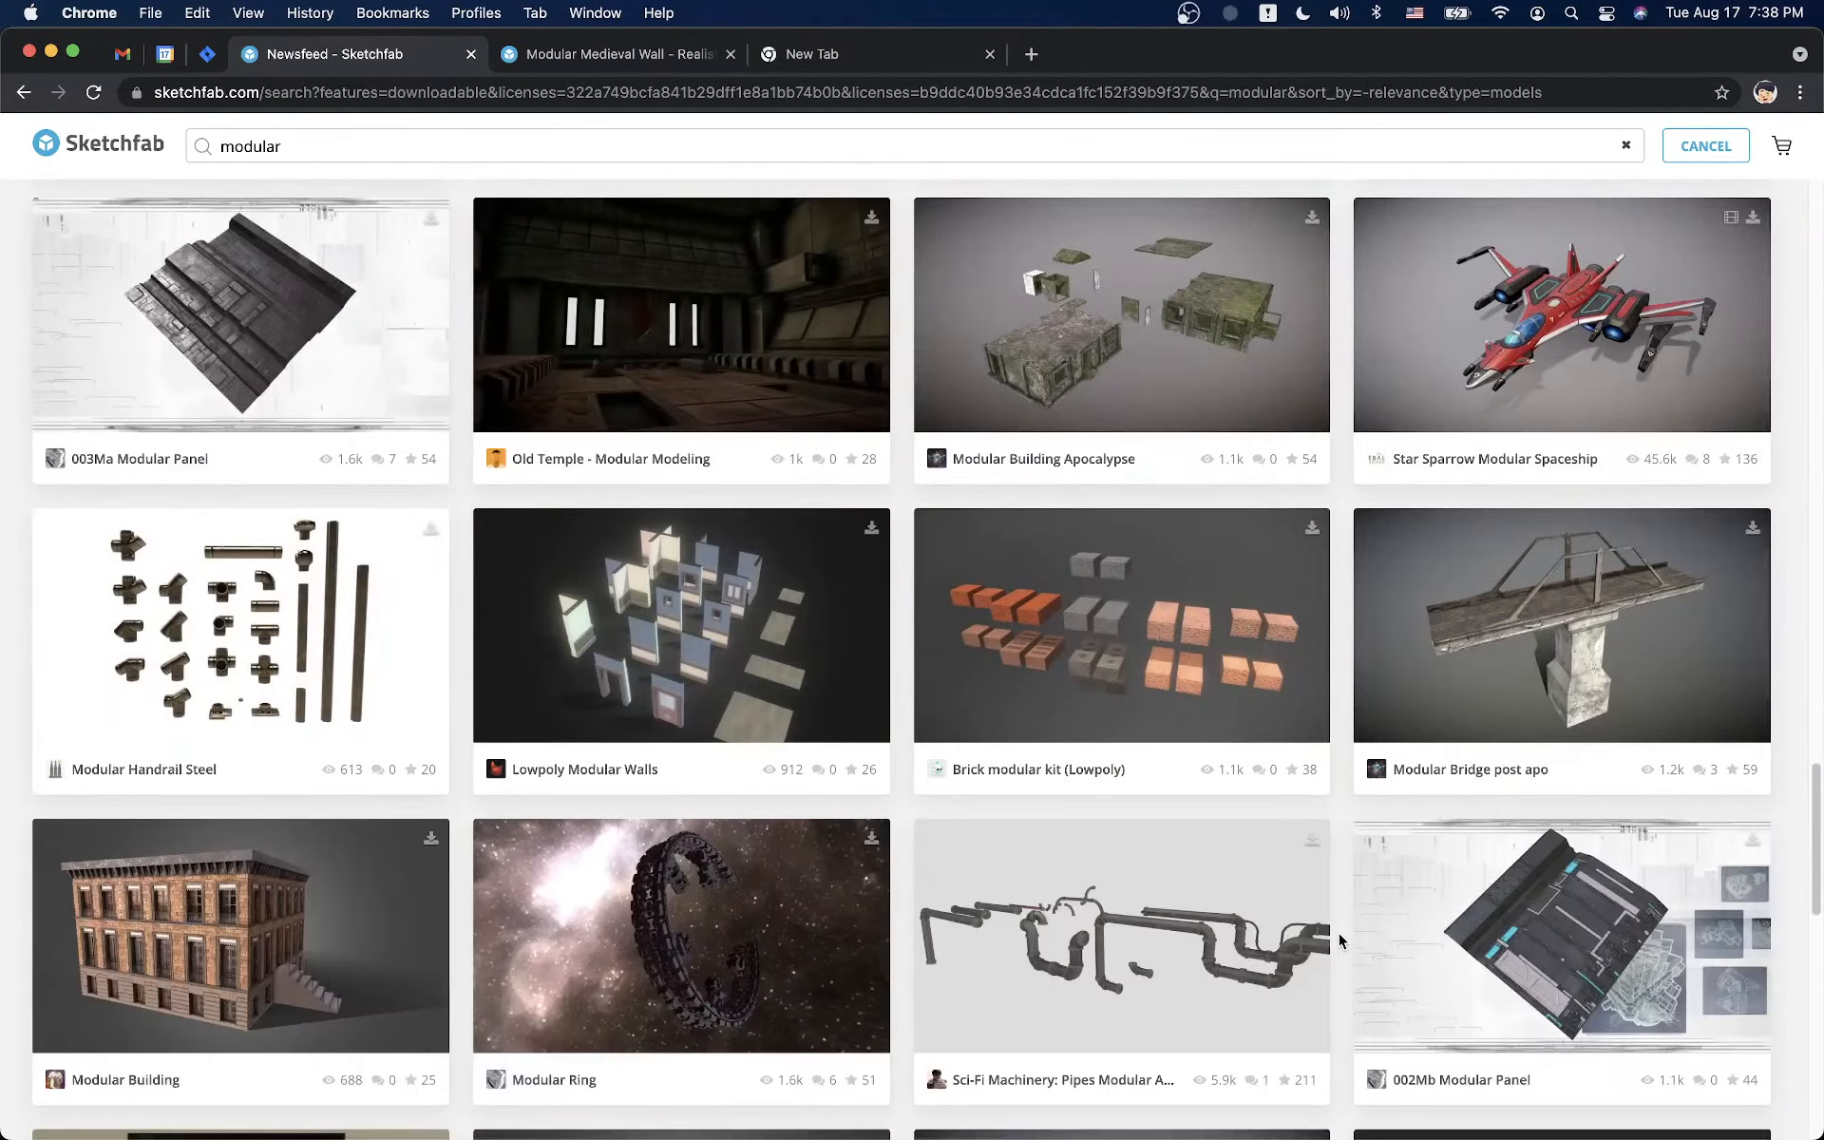
Go to the Modular Medieval Wall - Realistic page and inspect the model in the 3D viewer, including full screen
key(ctrl+Tab)
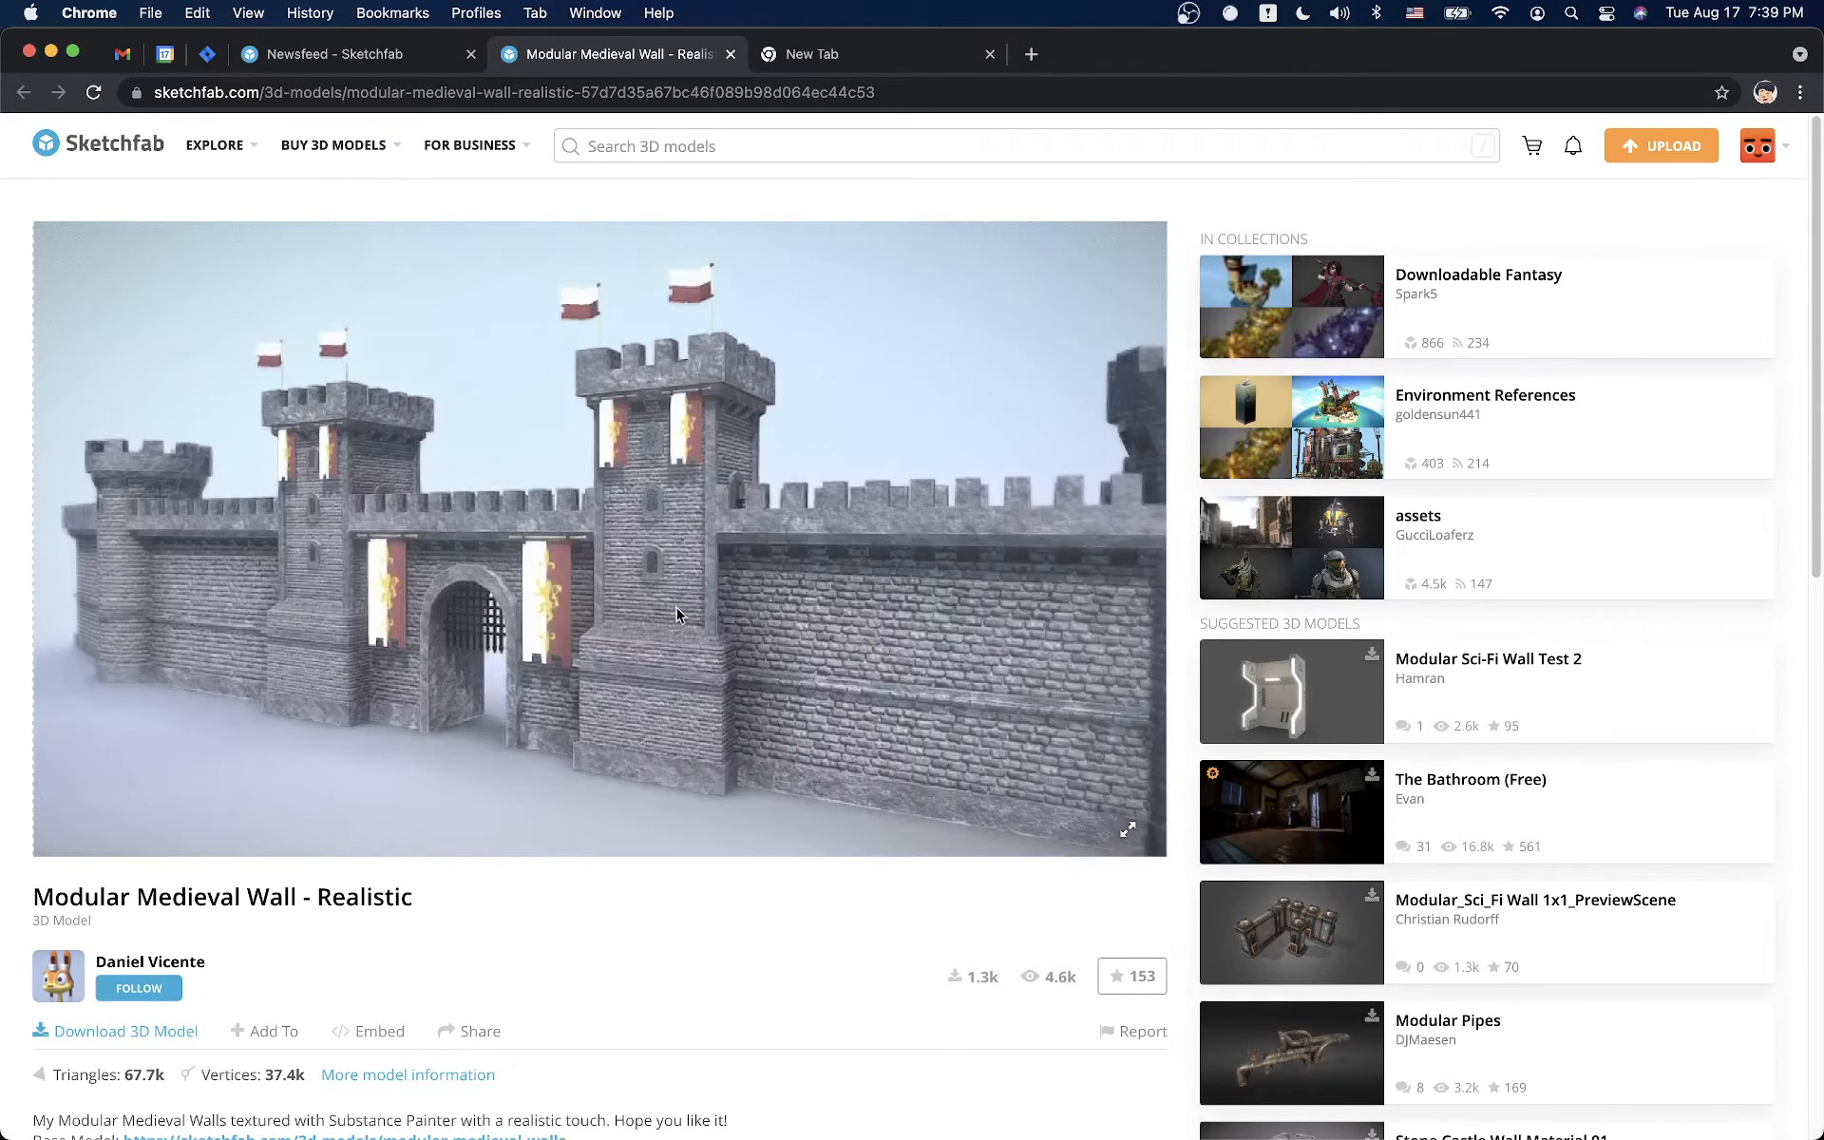
right_click(741, 632)
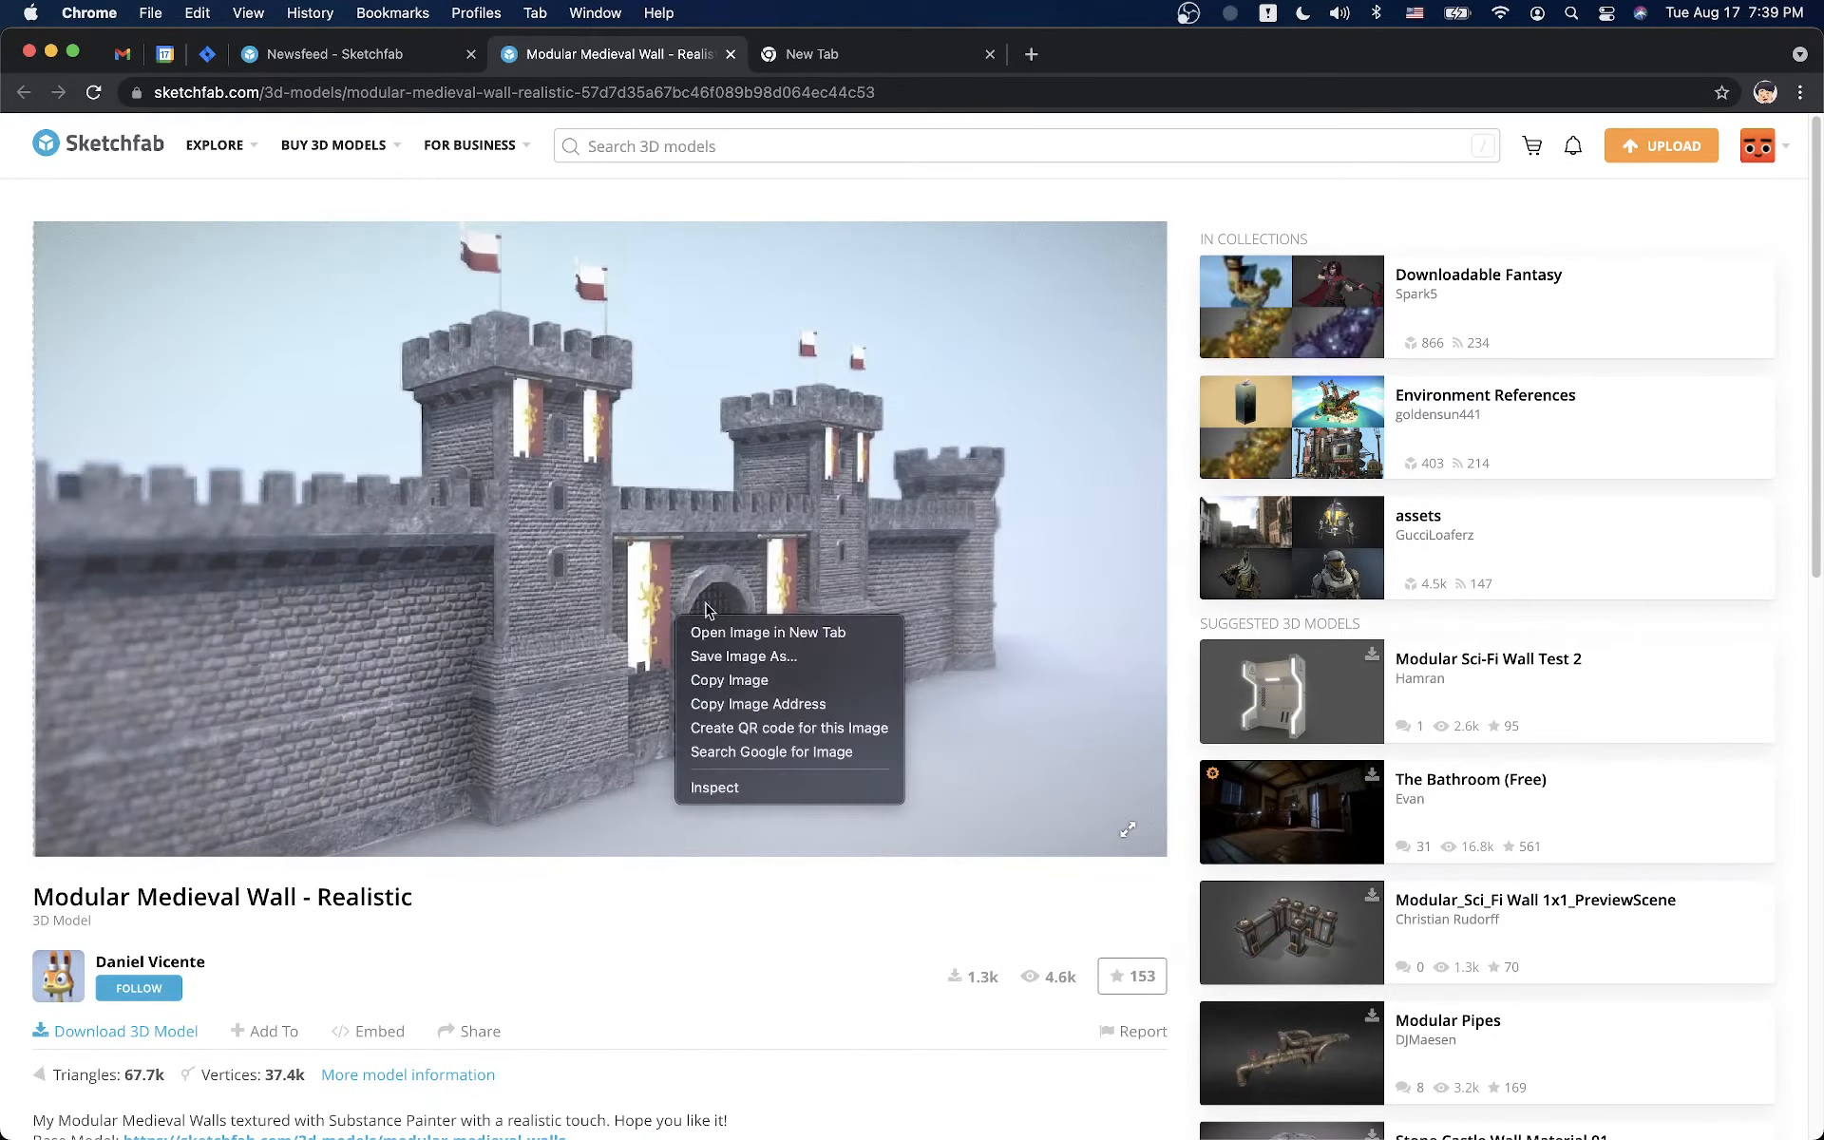
key(Escape)
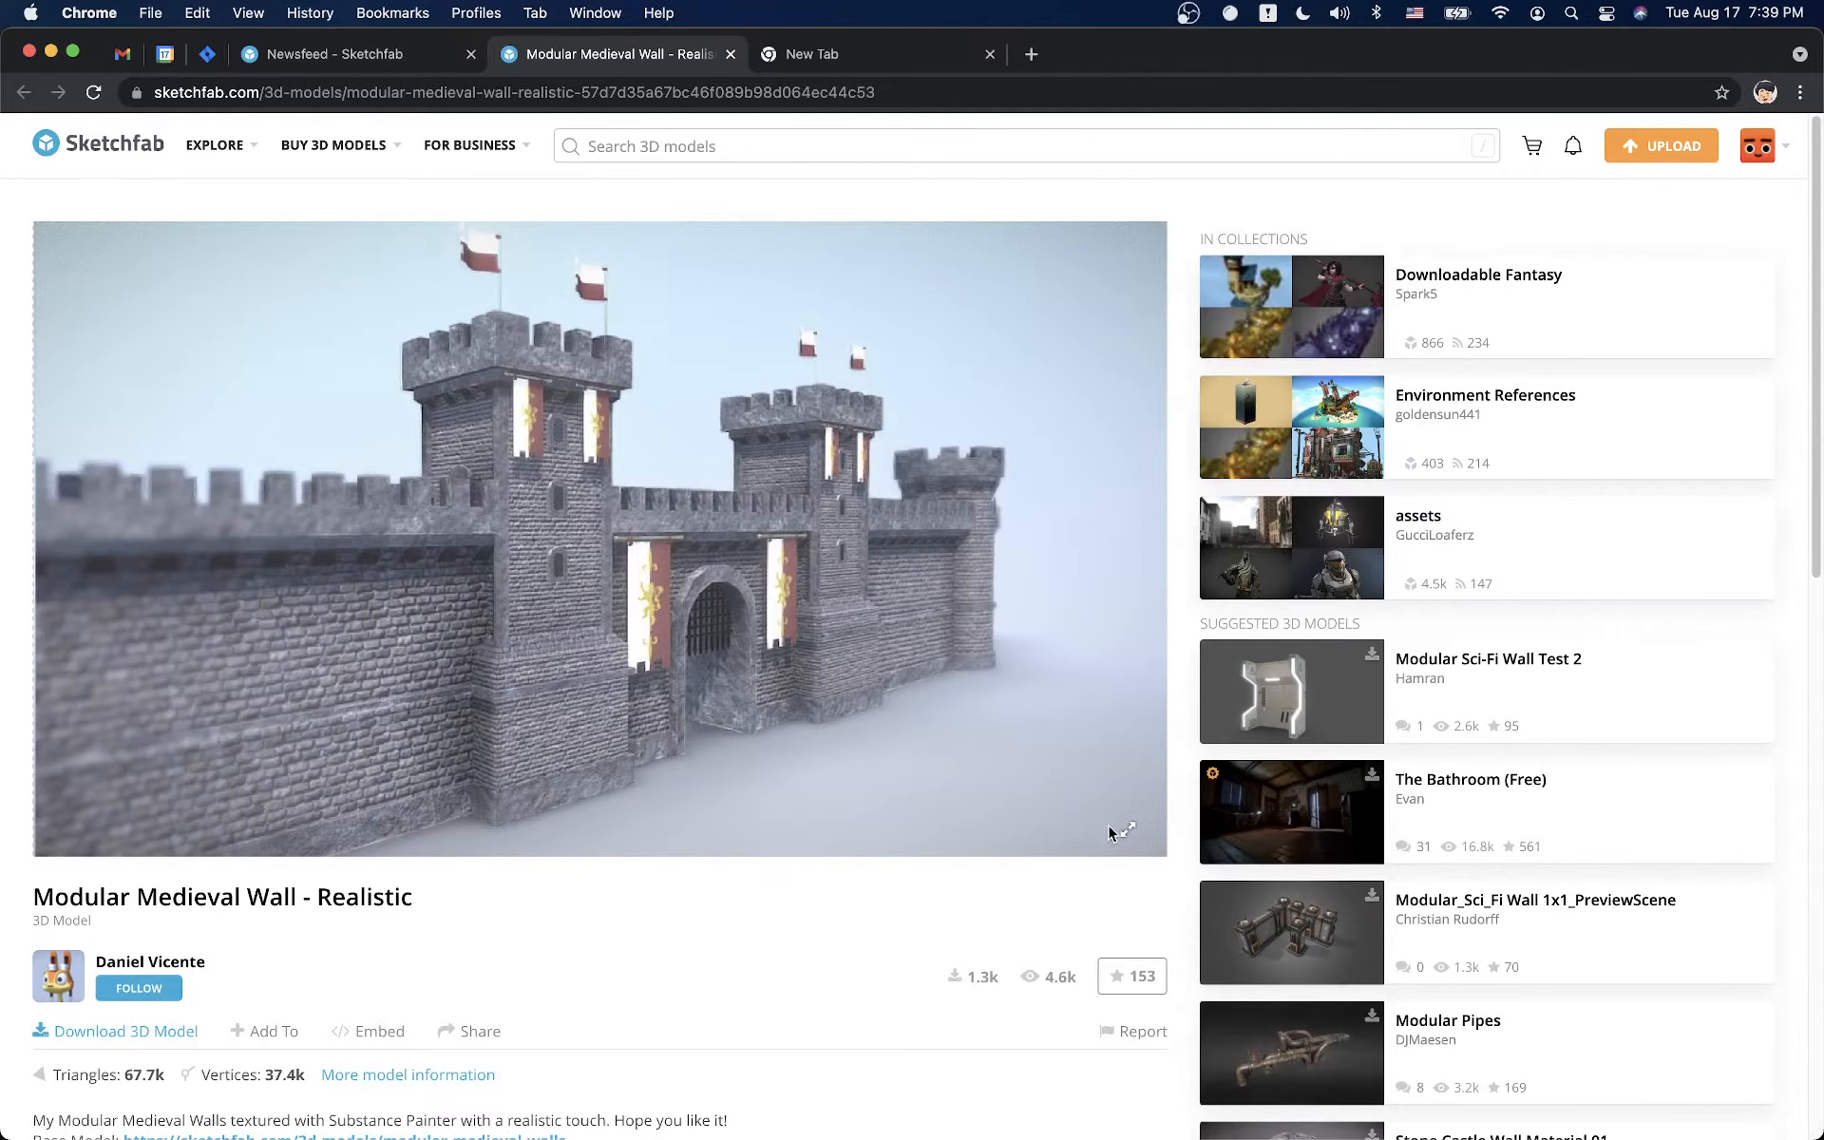
click(1119, 826)
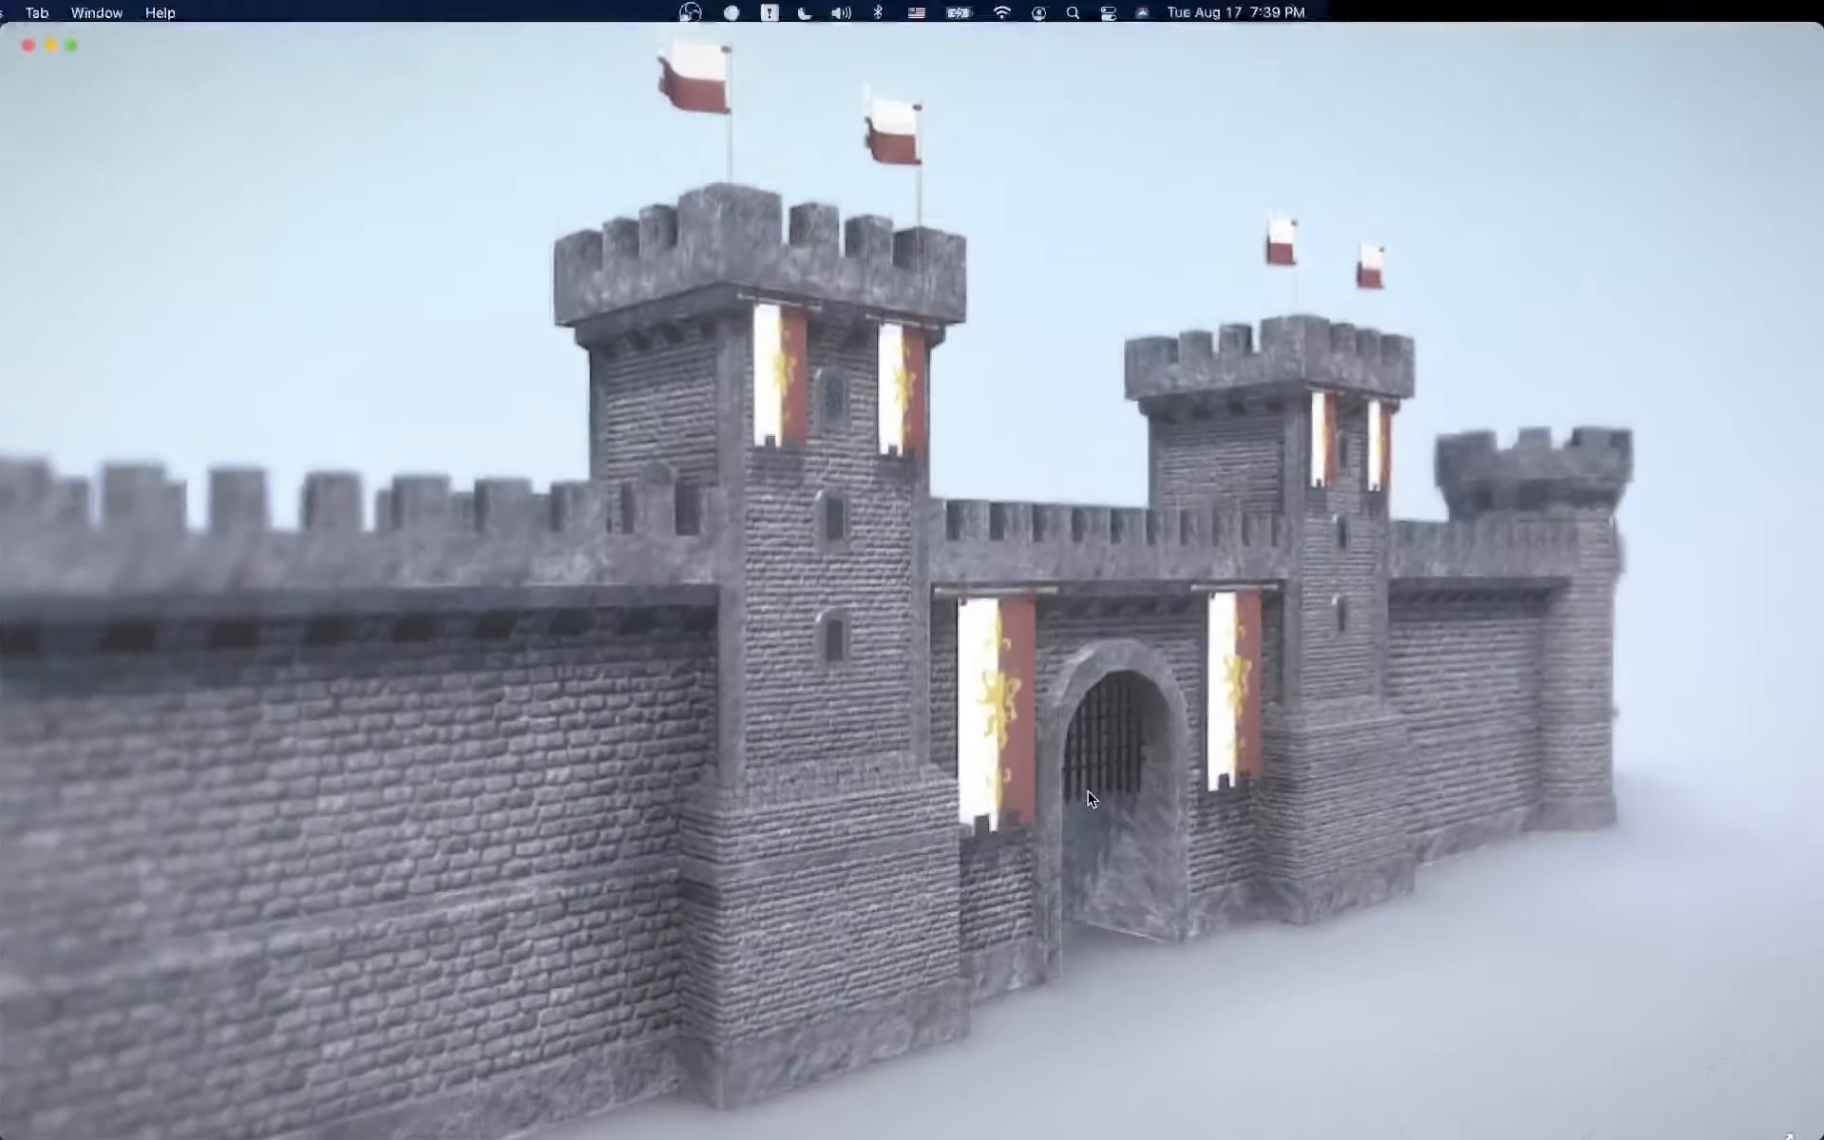
key(Escape)
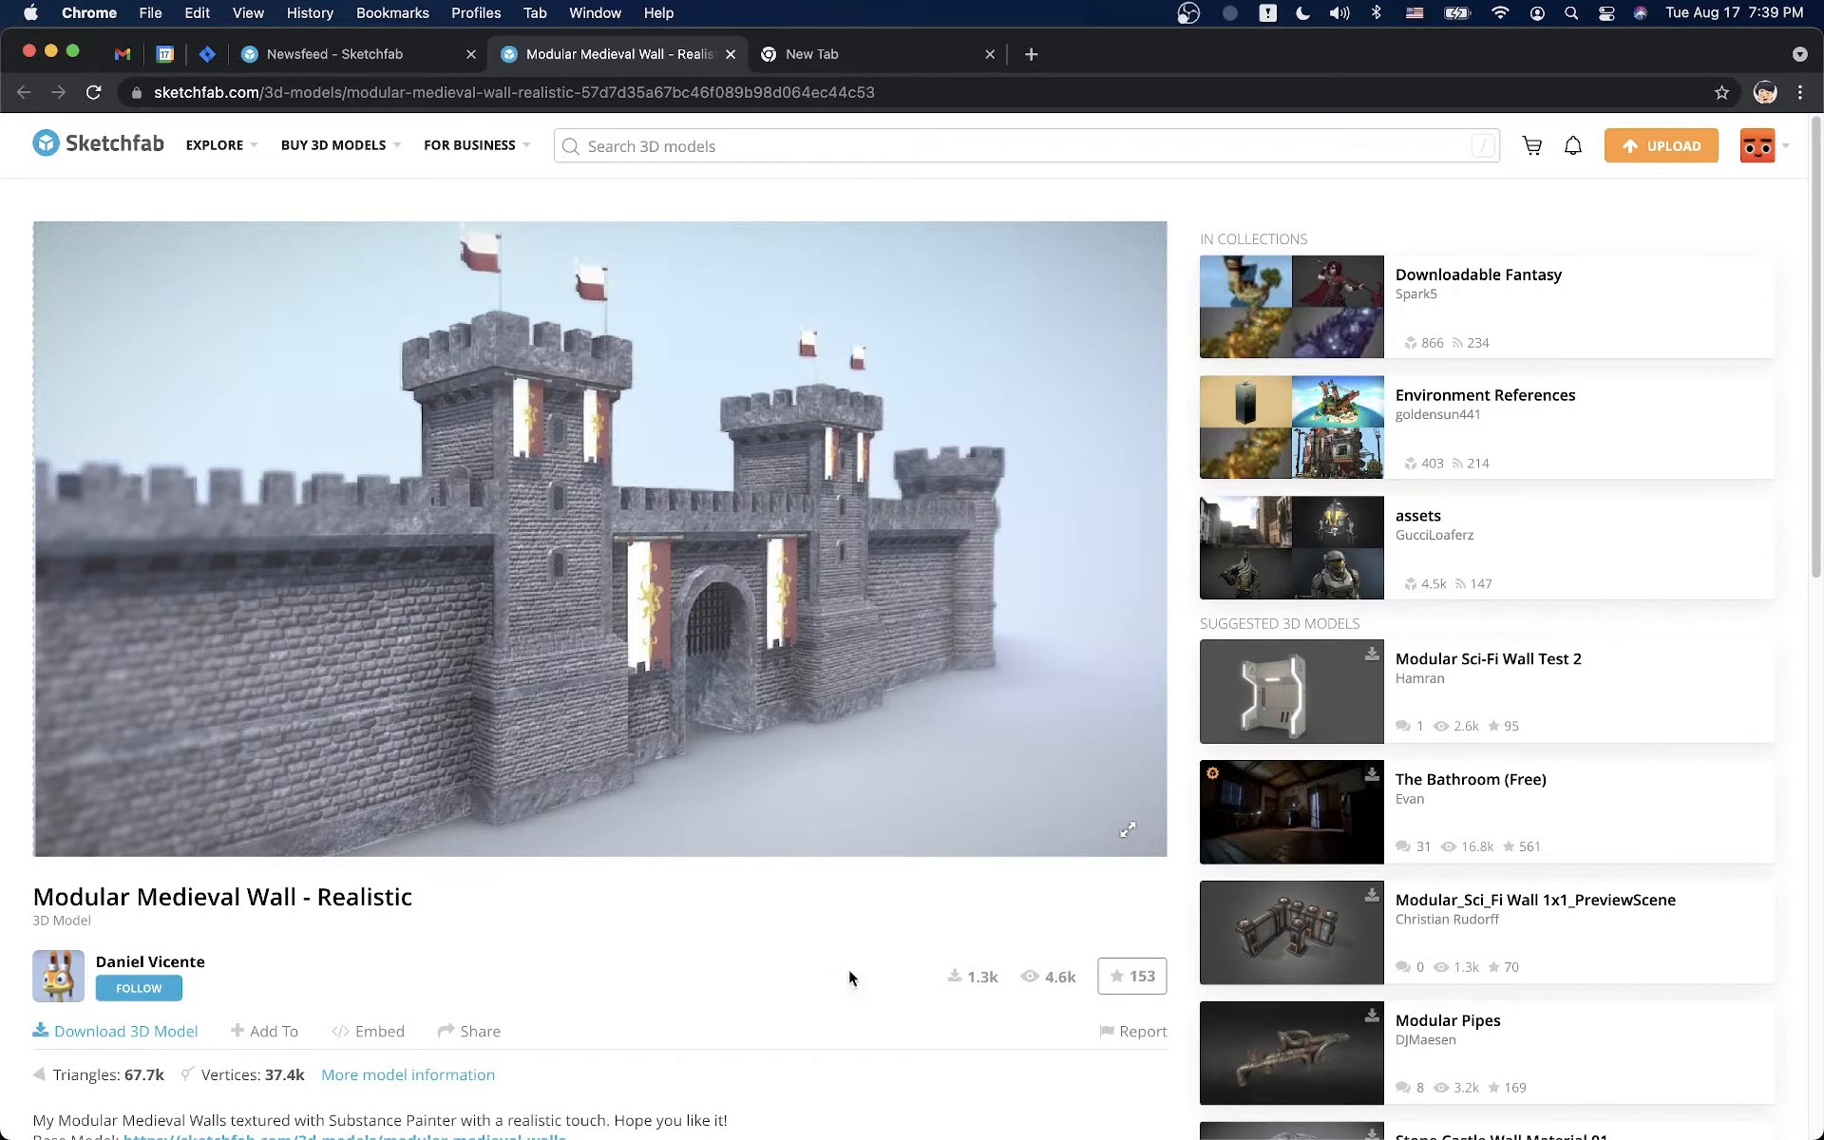
right_click(1087, 516)
click(757, 955)
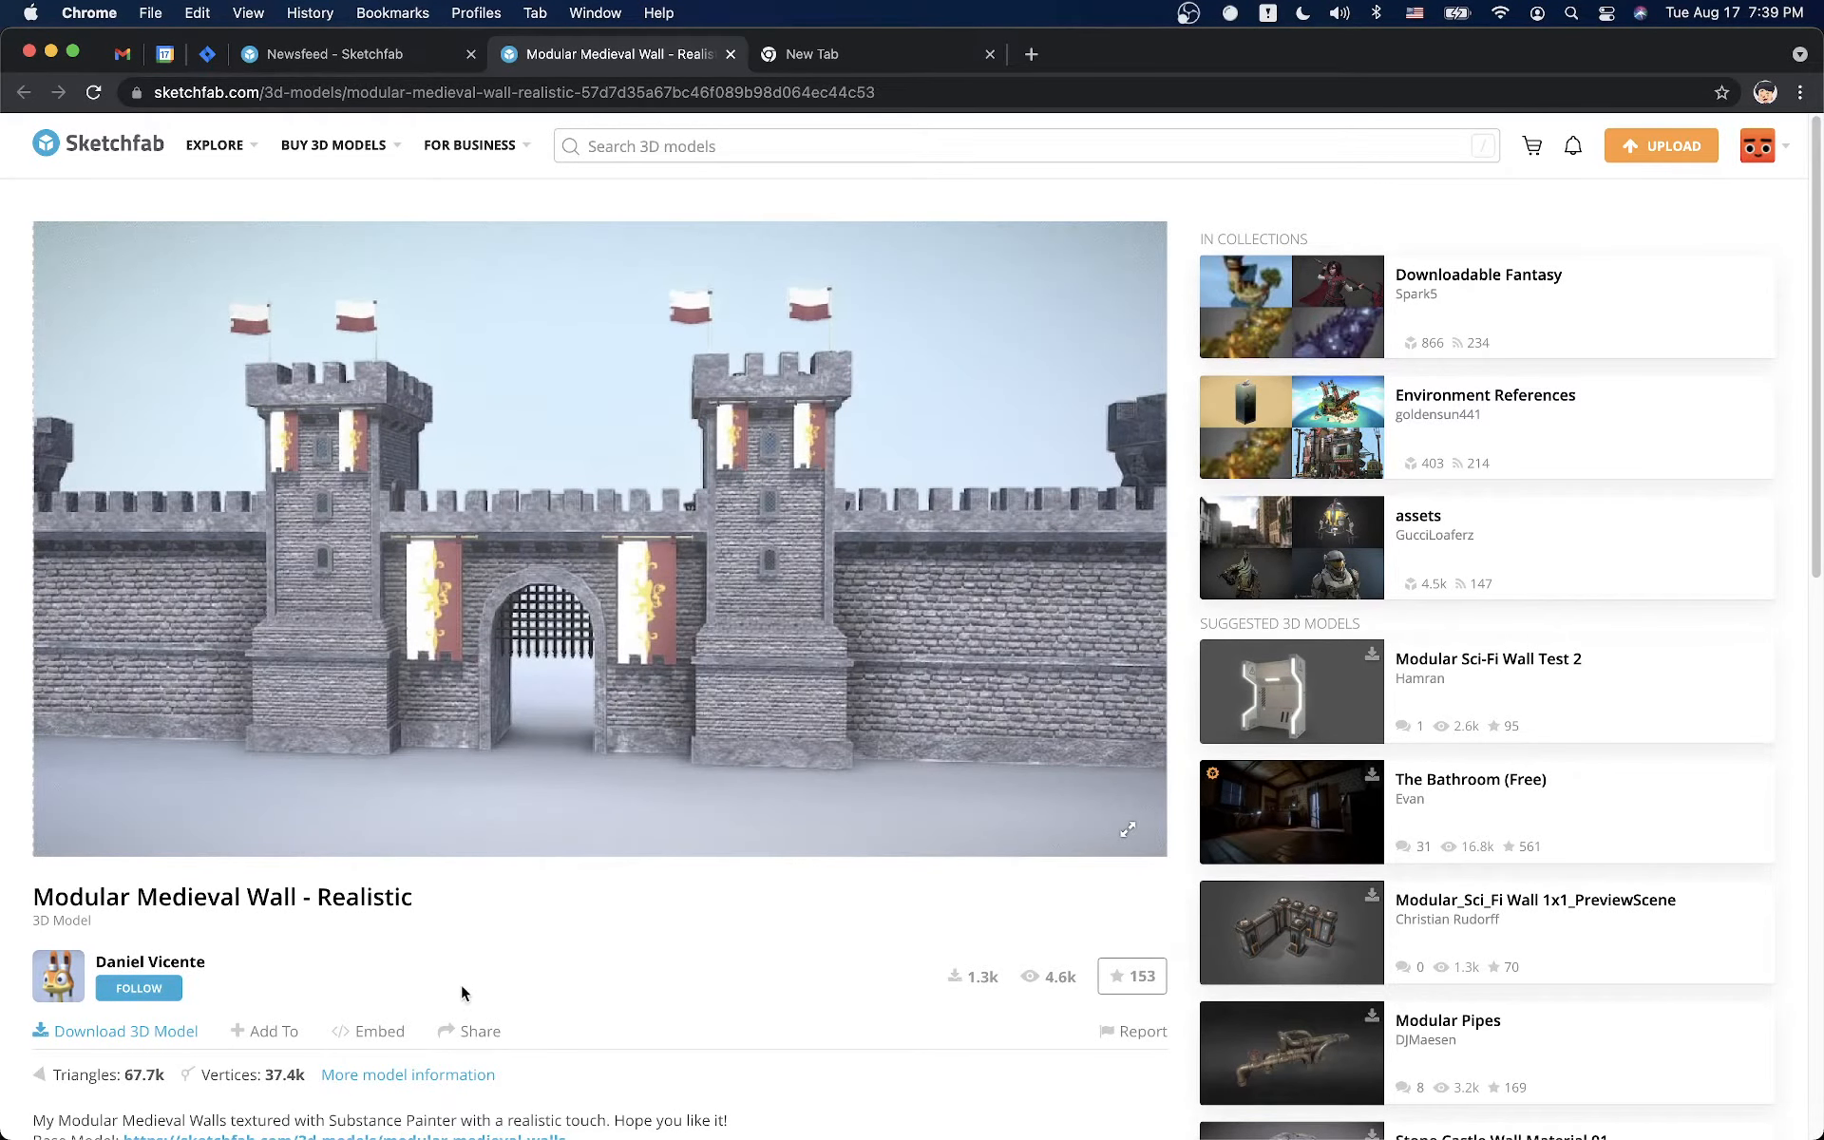
Follow the creator of Modular Medieval Wall - Realistic and like the model
scroll(285, 955, down, 1)
click(139, 948)
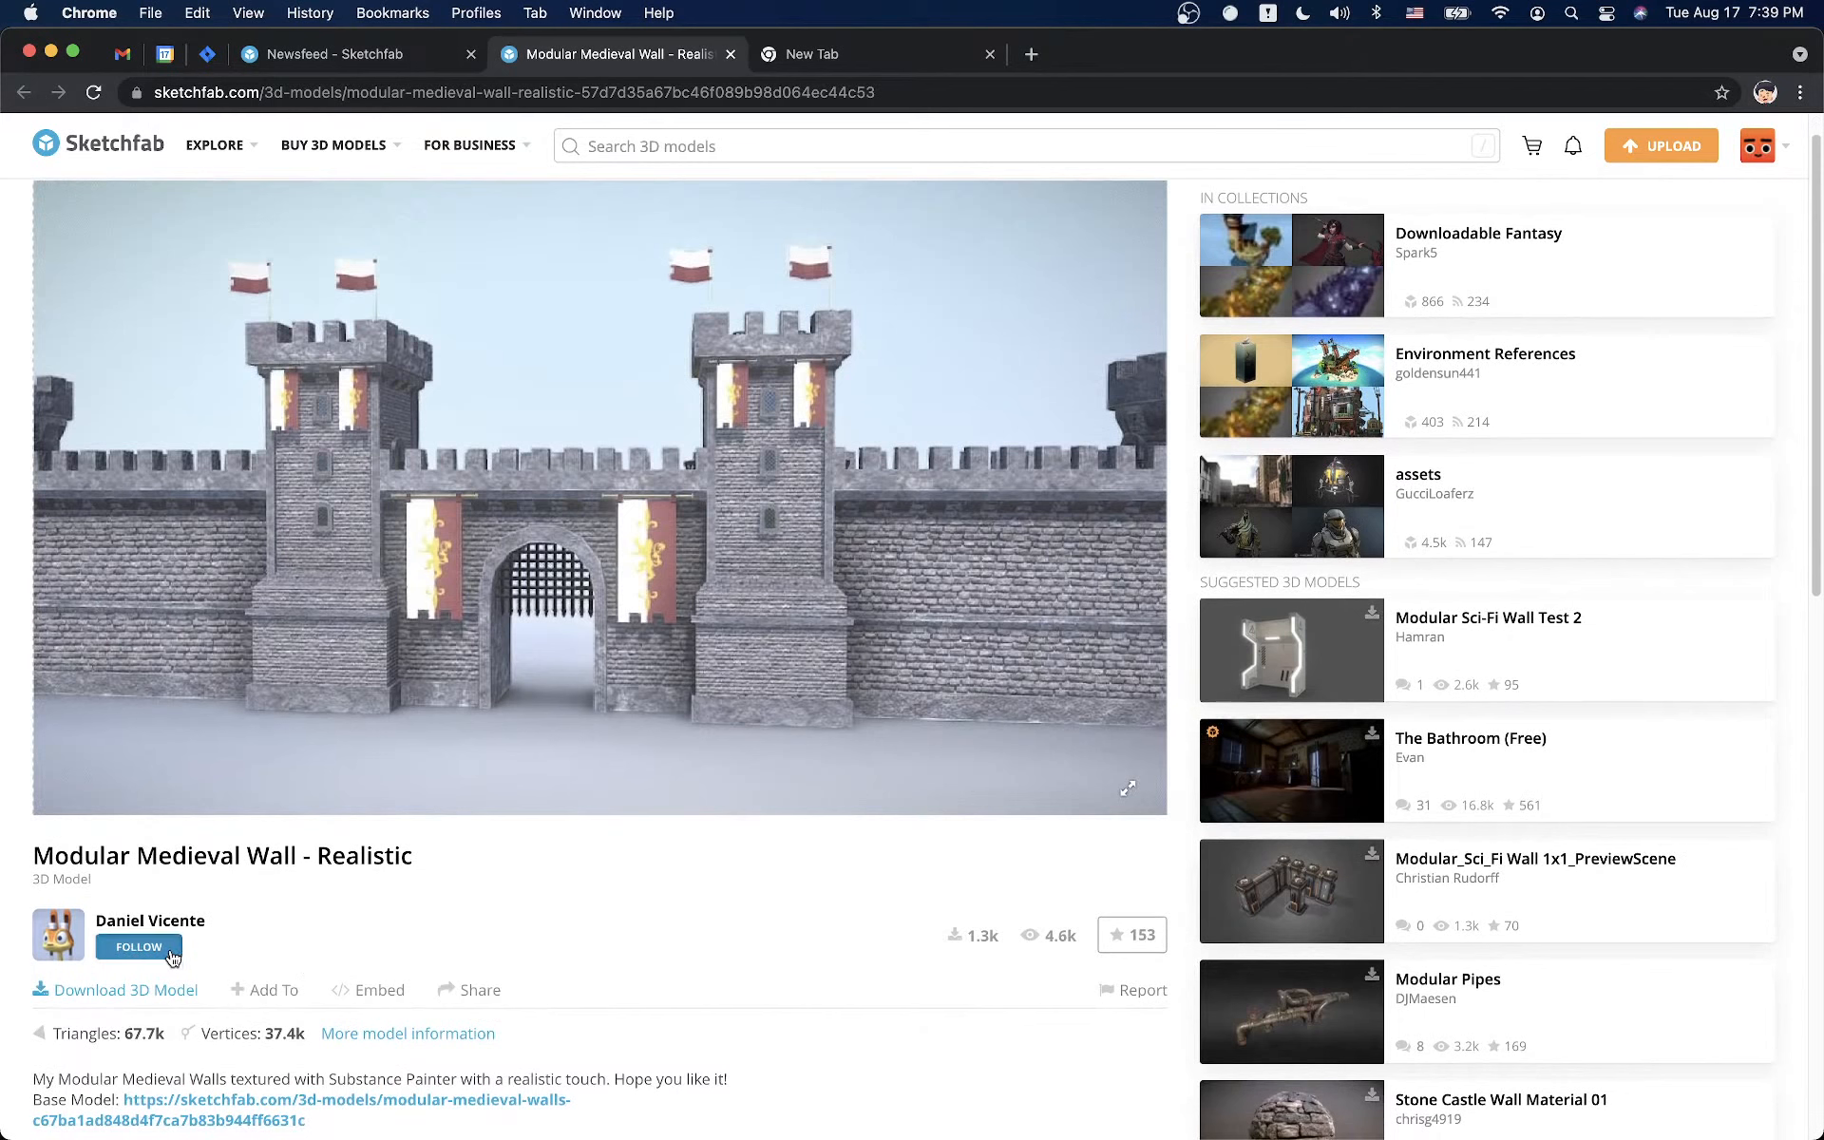
click(1129, 936)
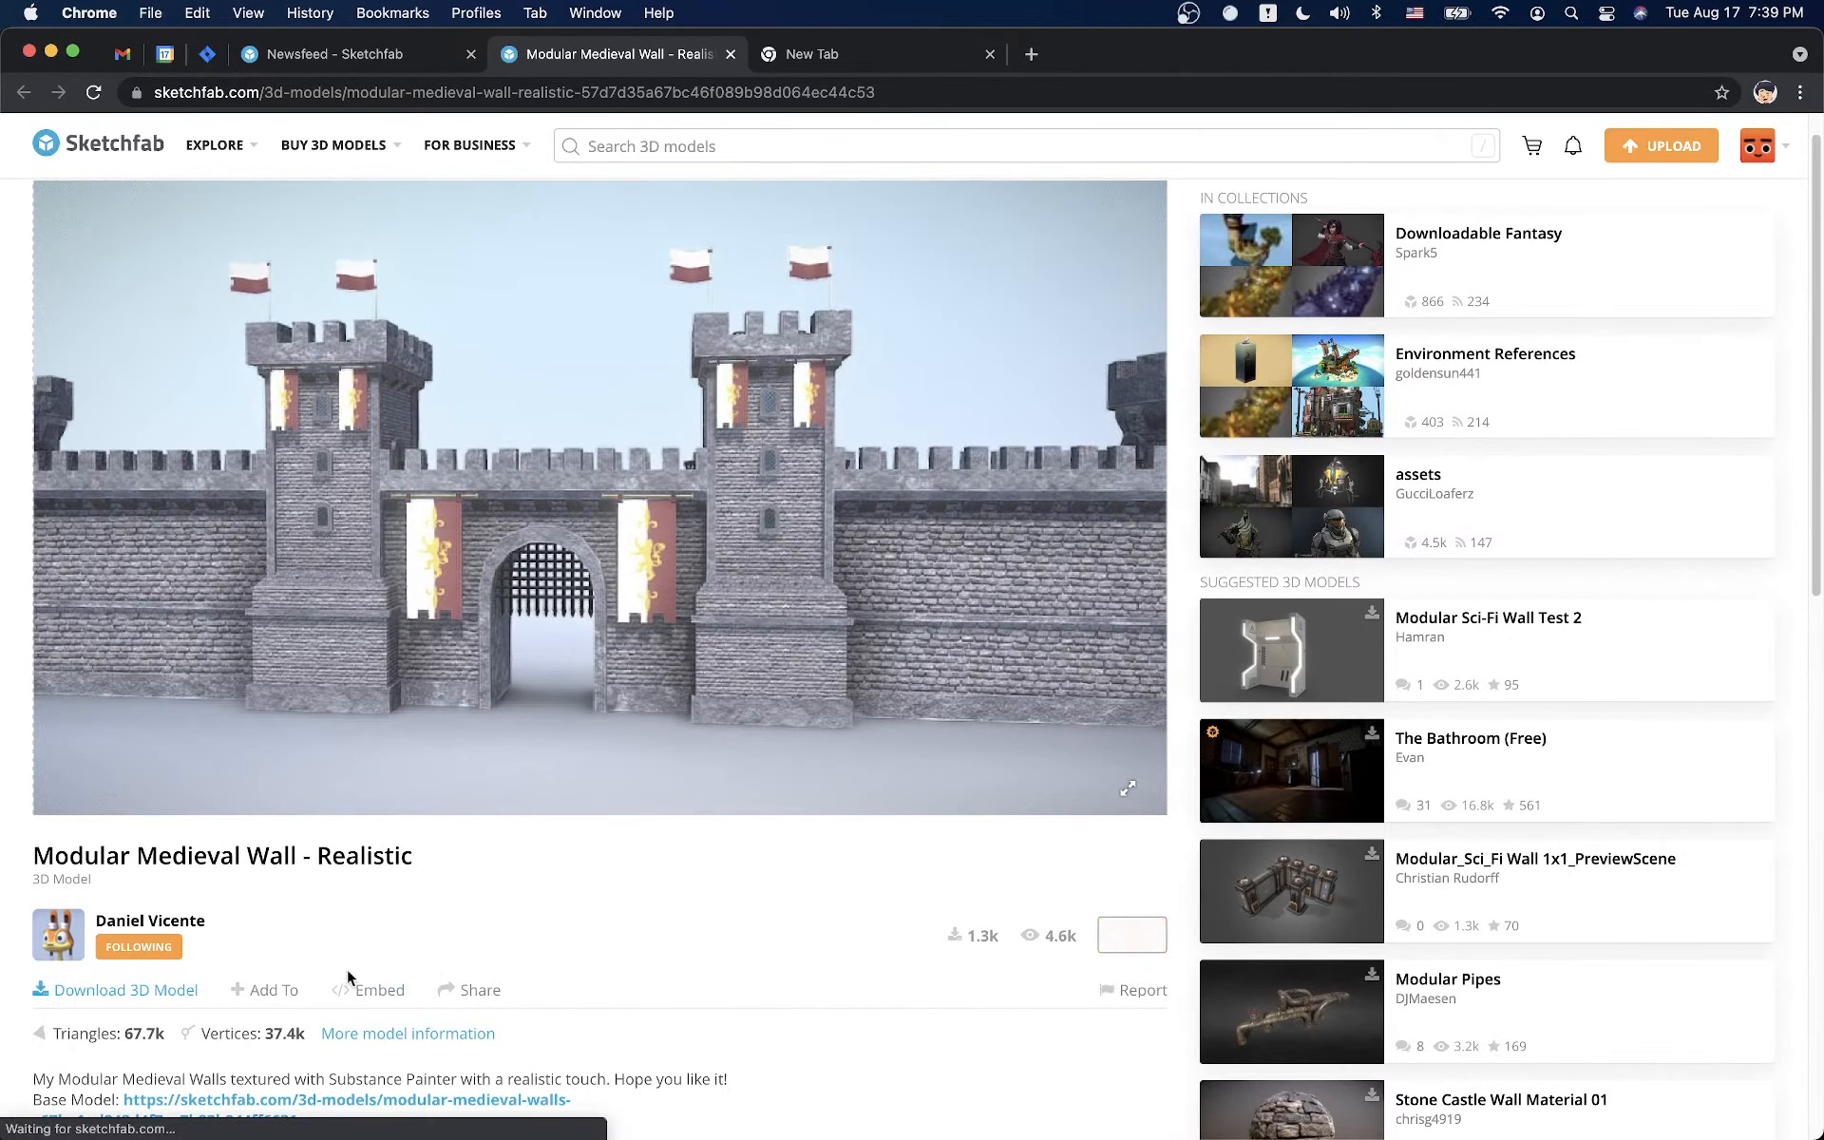
Try to download Modular Medieval Wall - Realistic in its original OBJ format and dismiss the download options
click(138, 990)
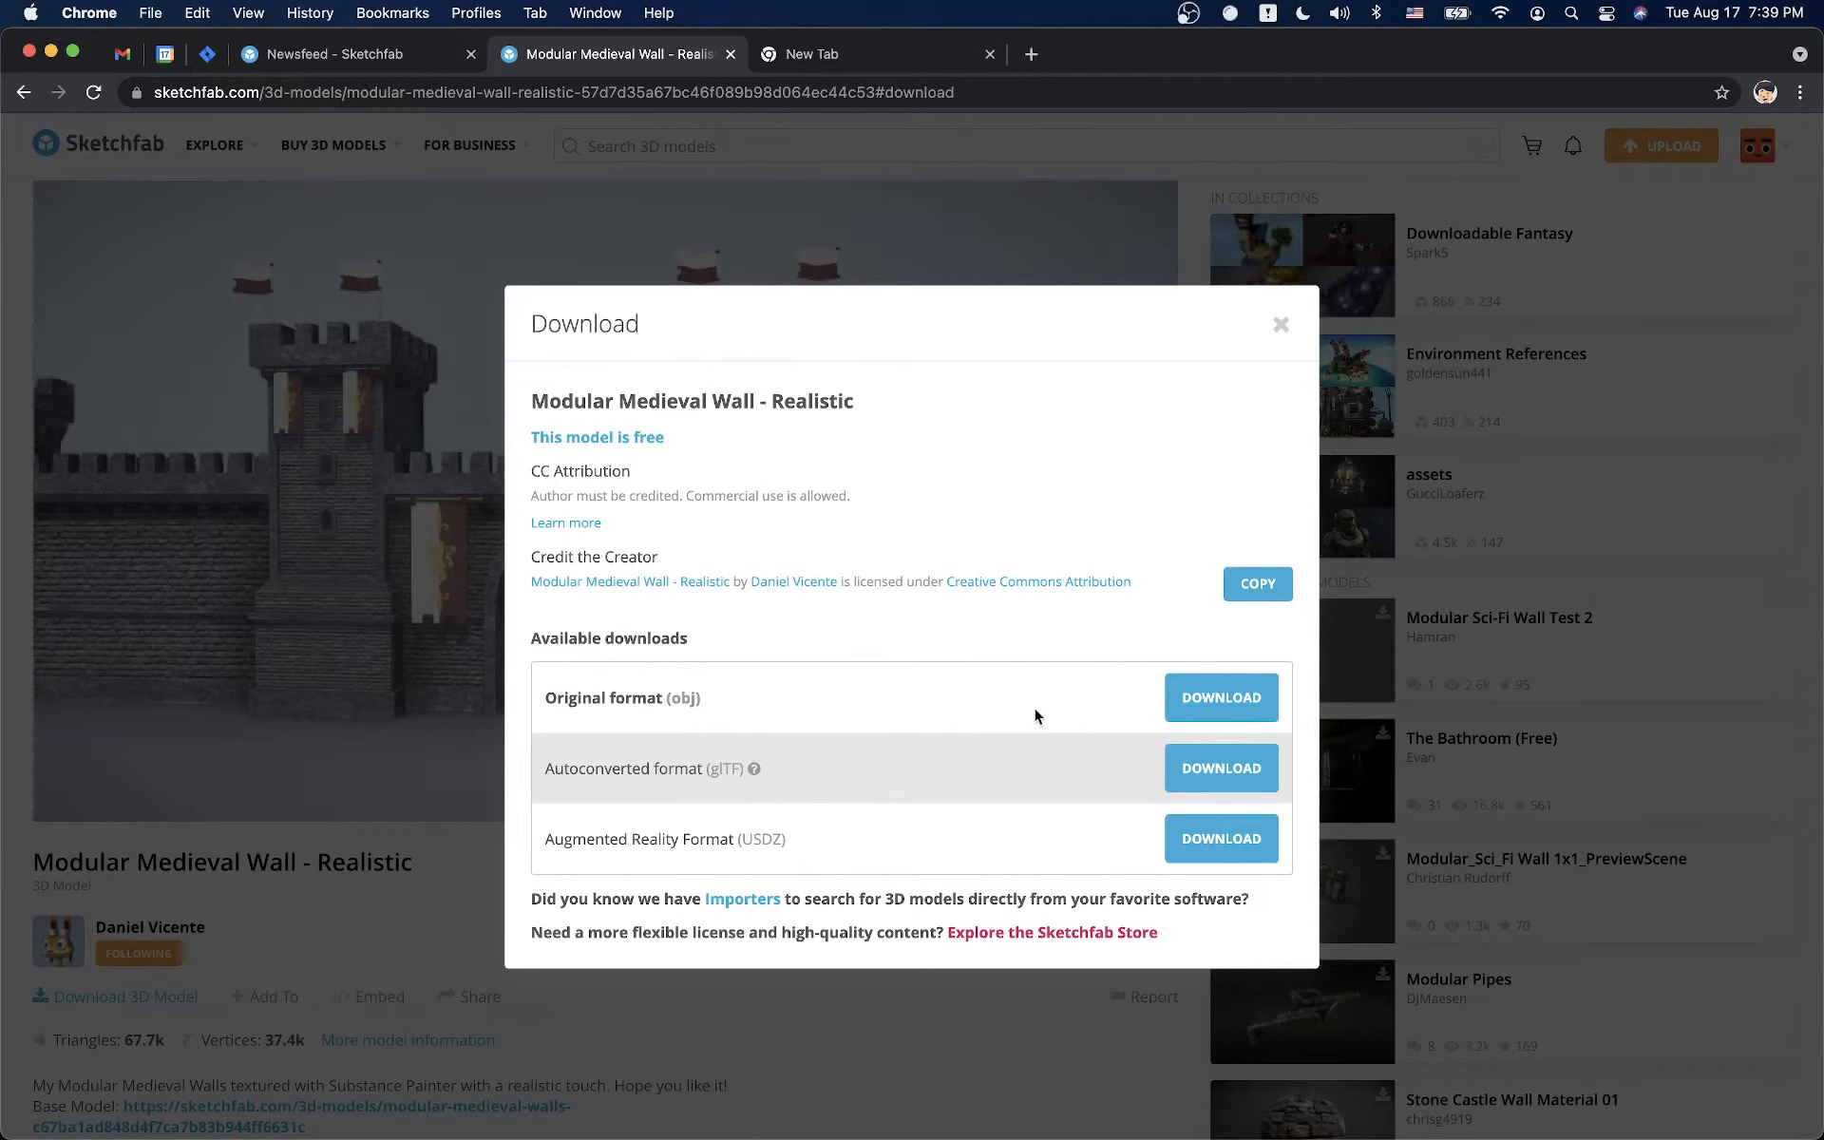
click(1210, 711)
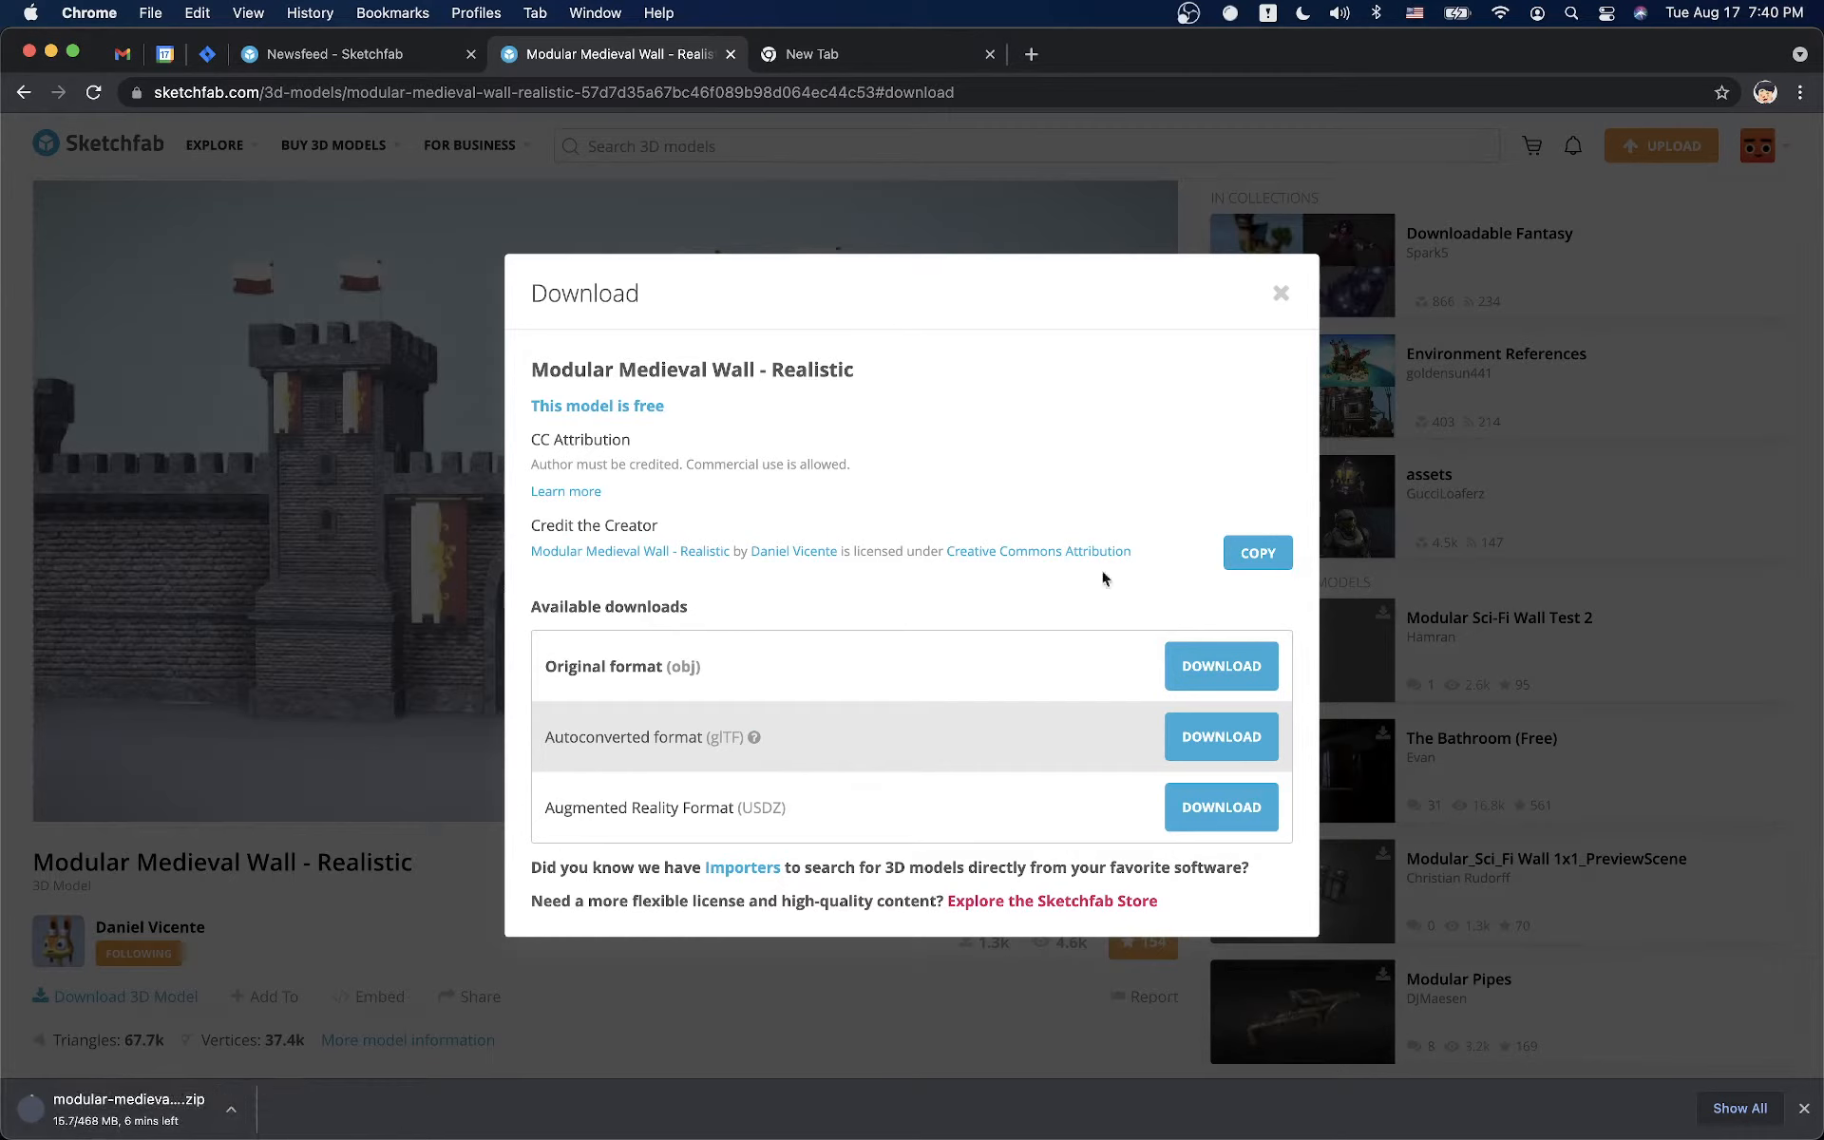
click(288, 1066)
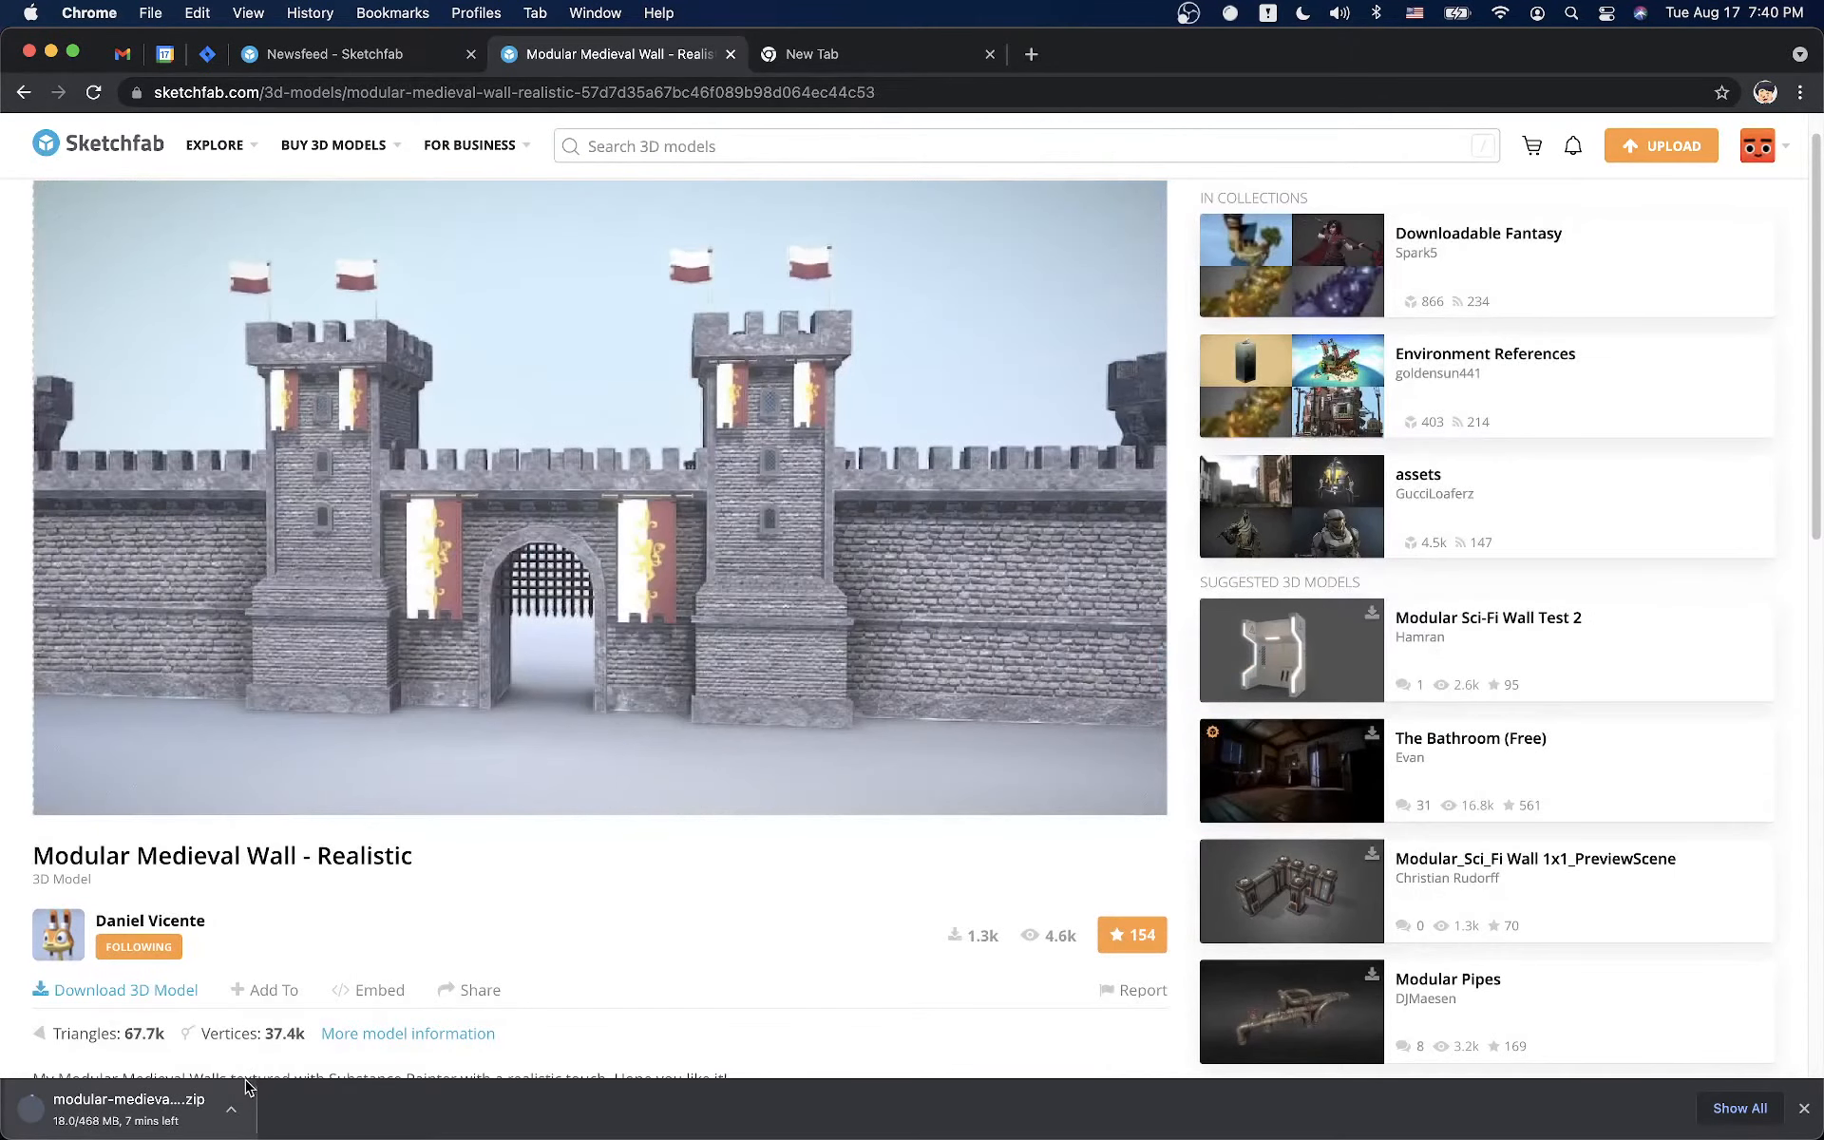
Close the Modular Medieval Wall page and bring up the Low Poly Modular Building page
scroll(245, 1069, down, 1)
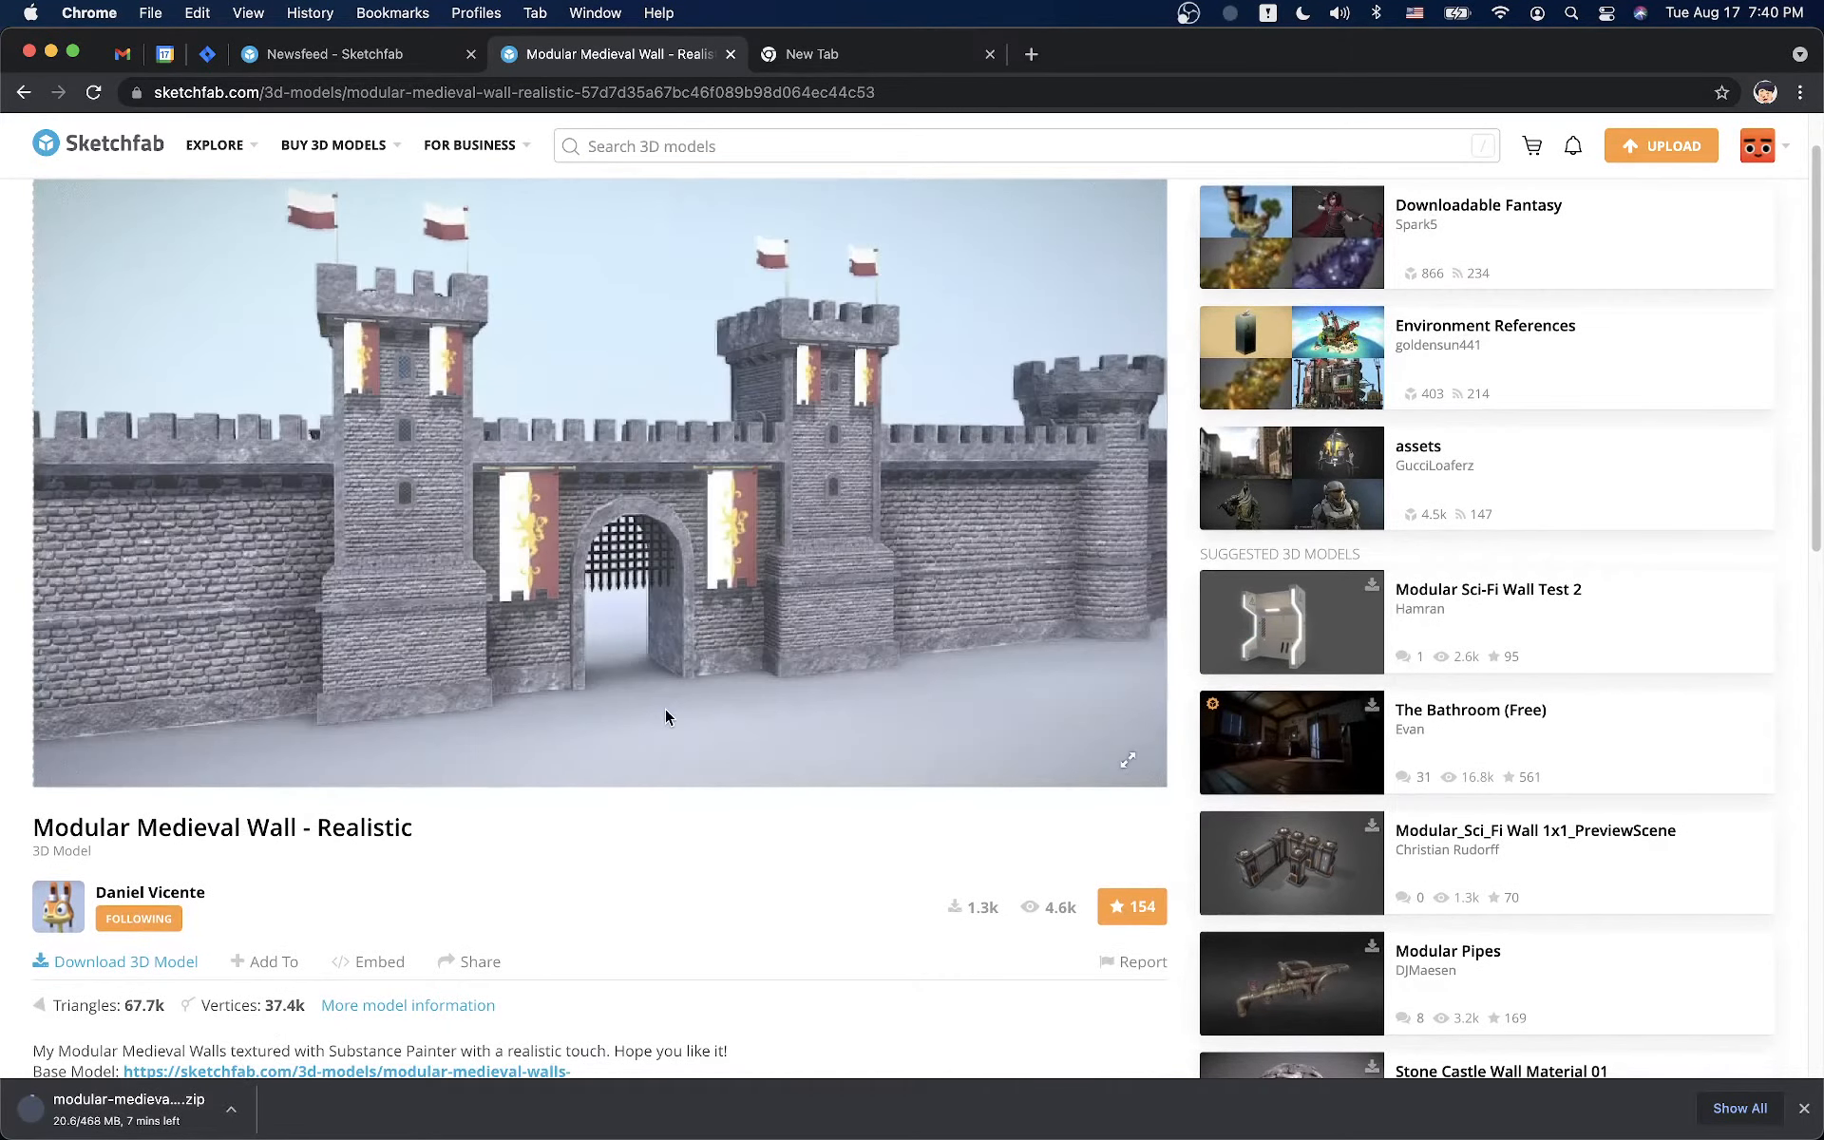
mouse_move(465, 585)
mouse_down()
mouse_move(460, 560)
mouse_move(484, 577)
mouse_move(350, 596)
mouse_up()
scroll(395, 768, down, 5)
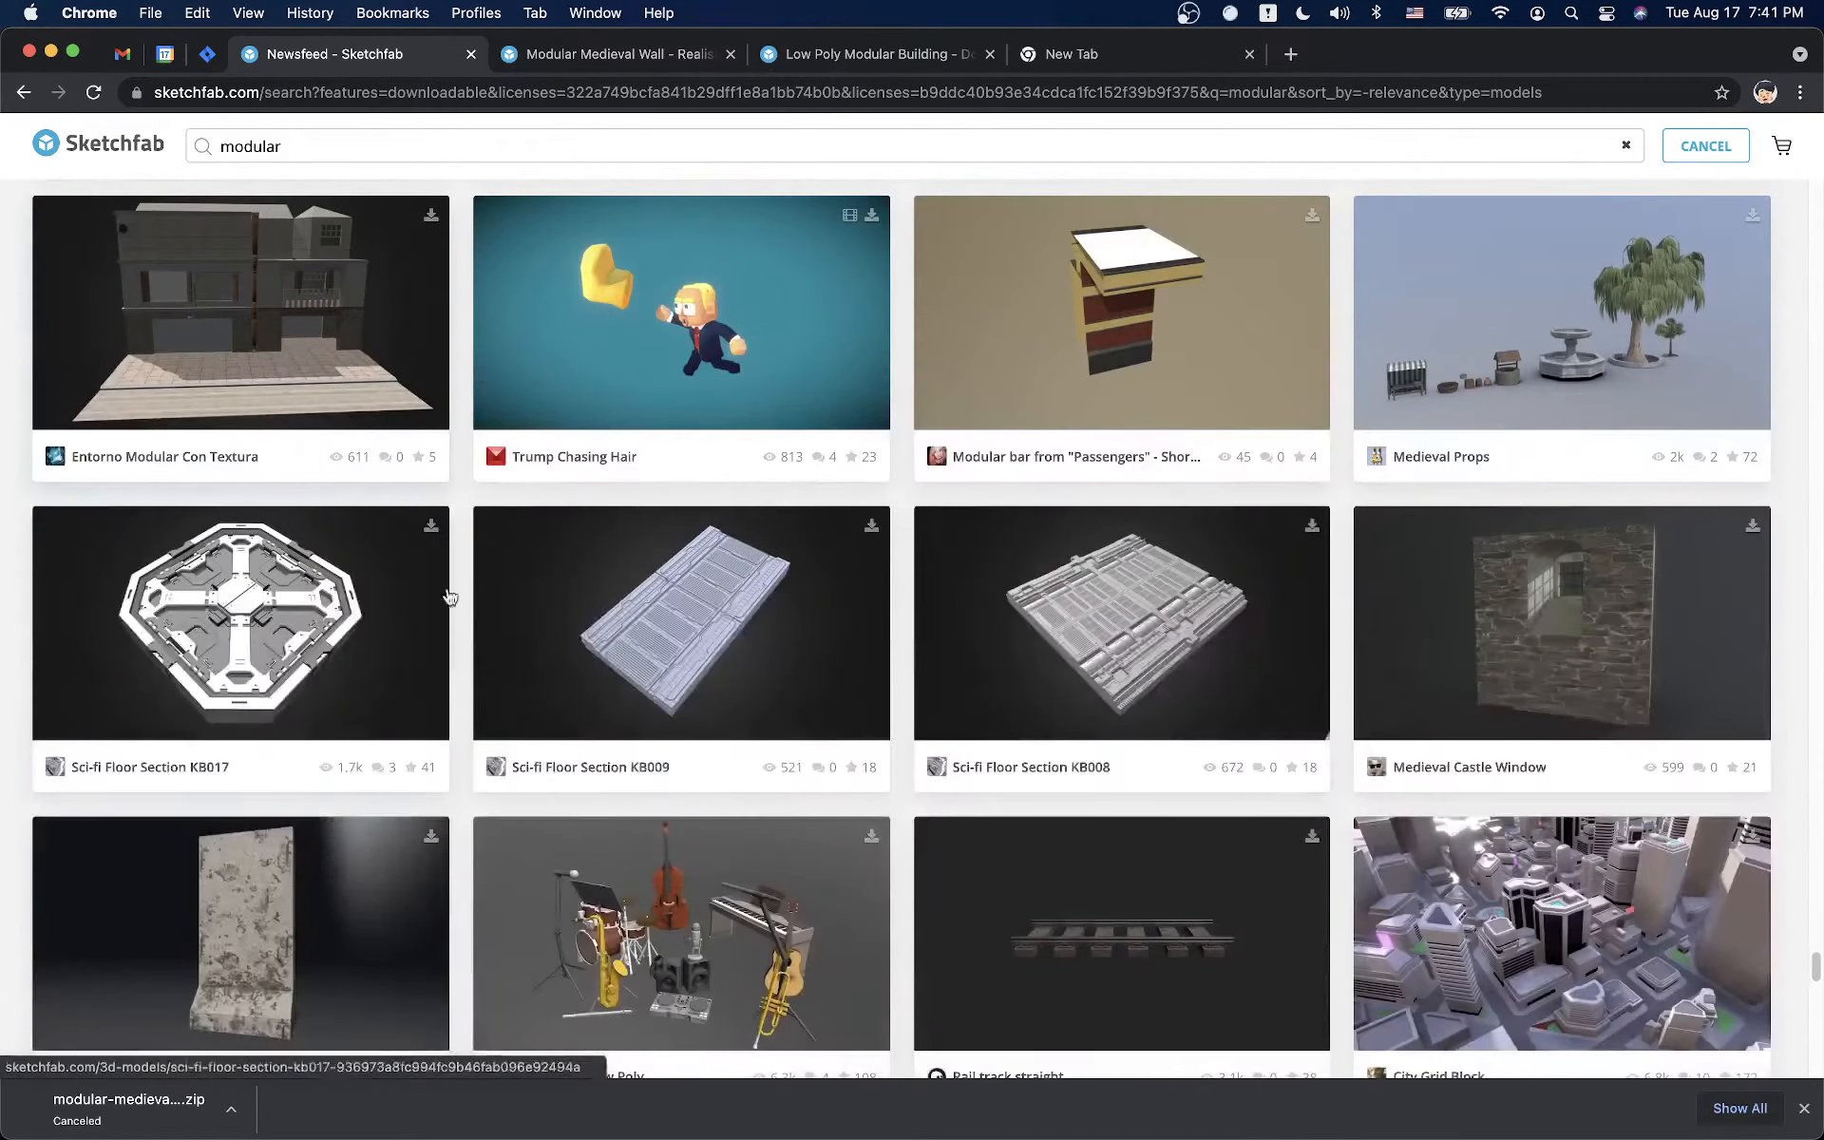
click(633, 66)
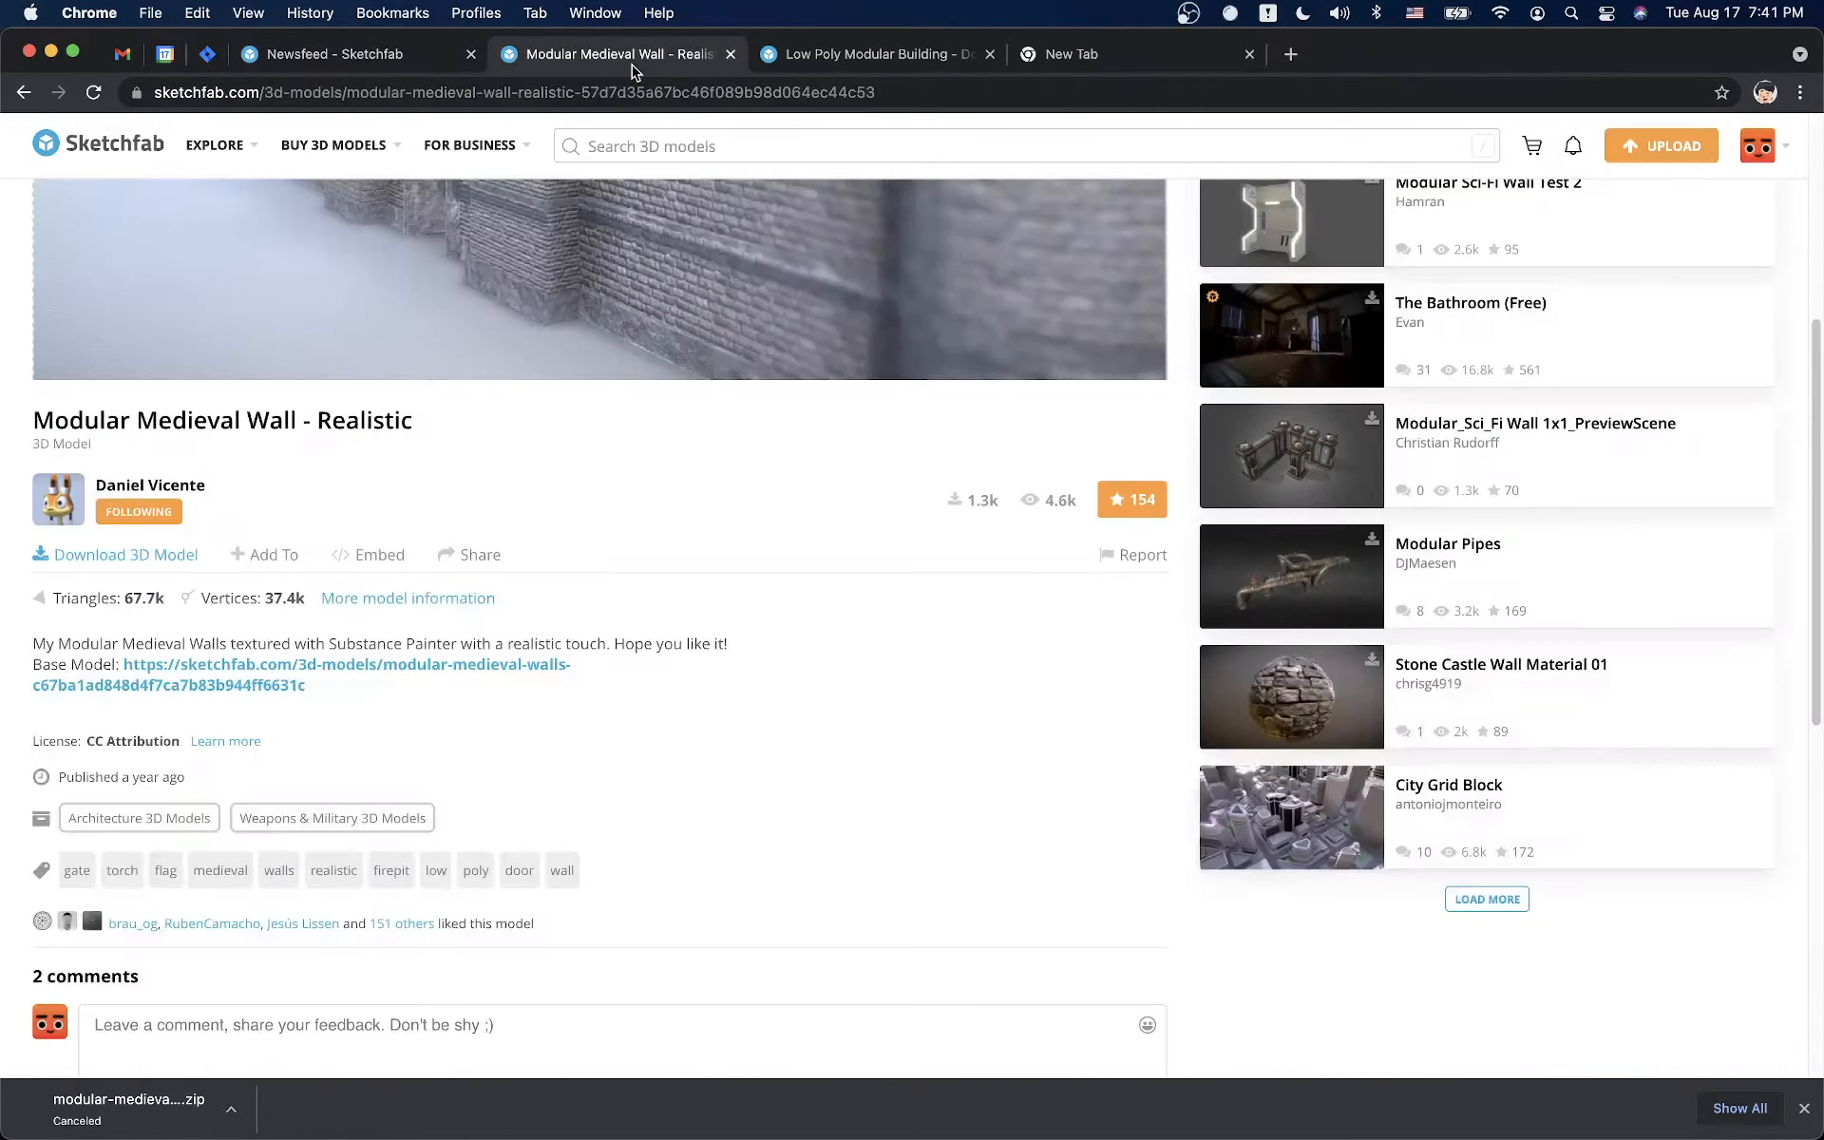
click(824, 59)
click(730, 54)
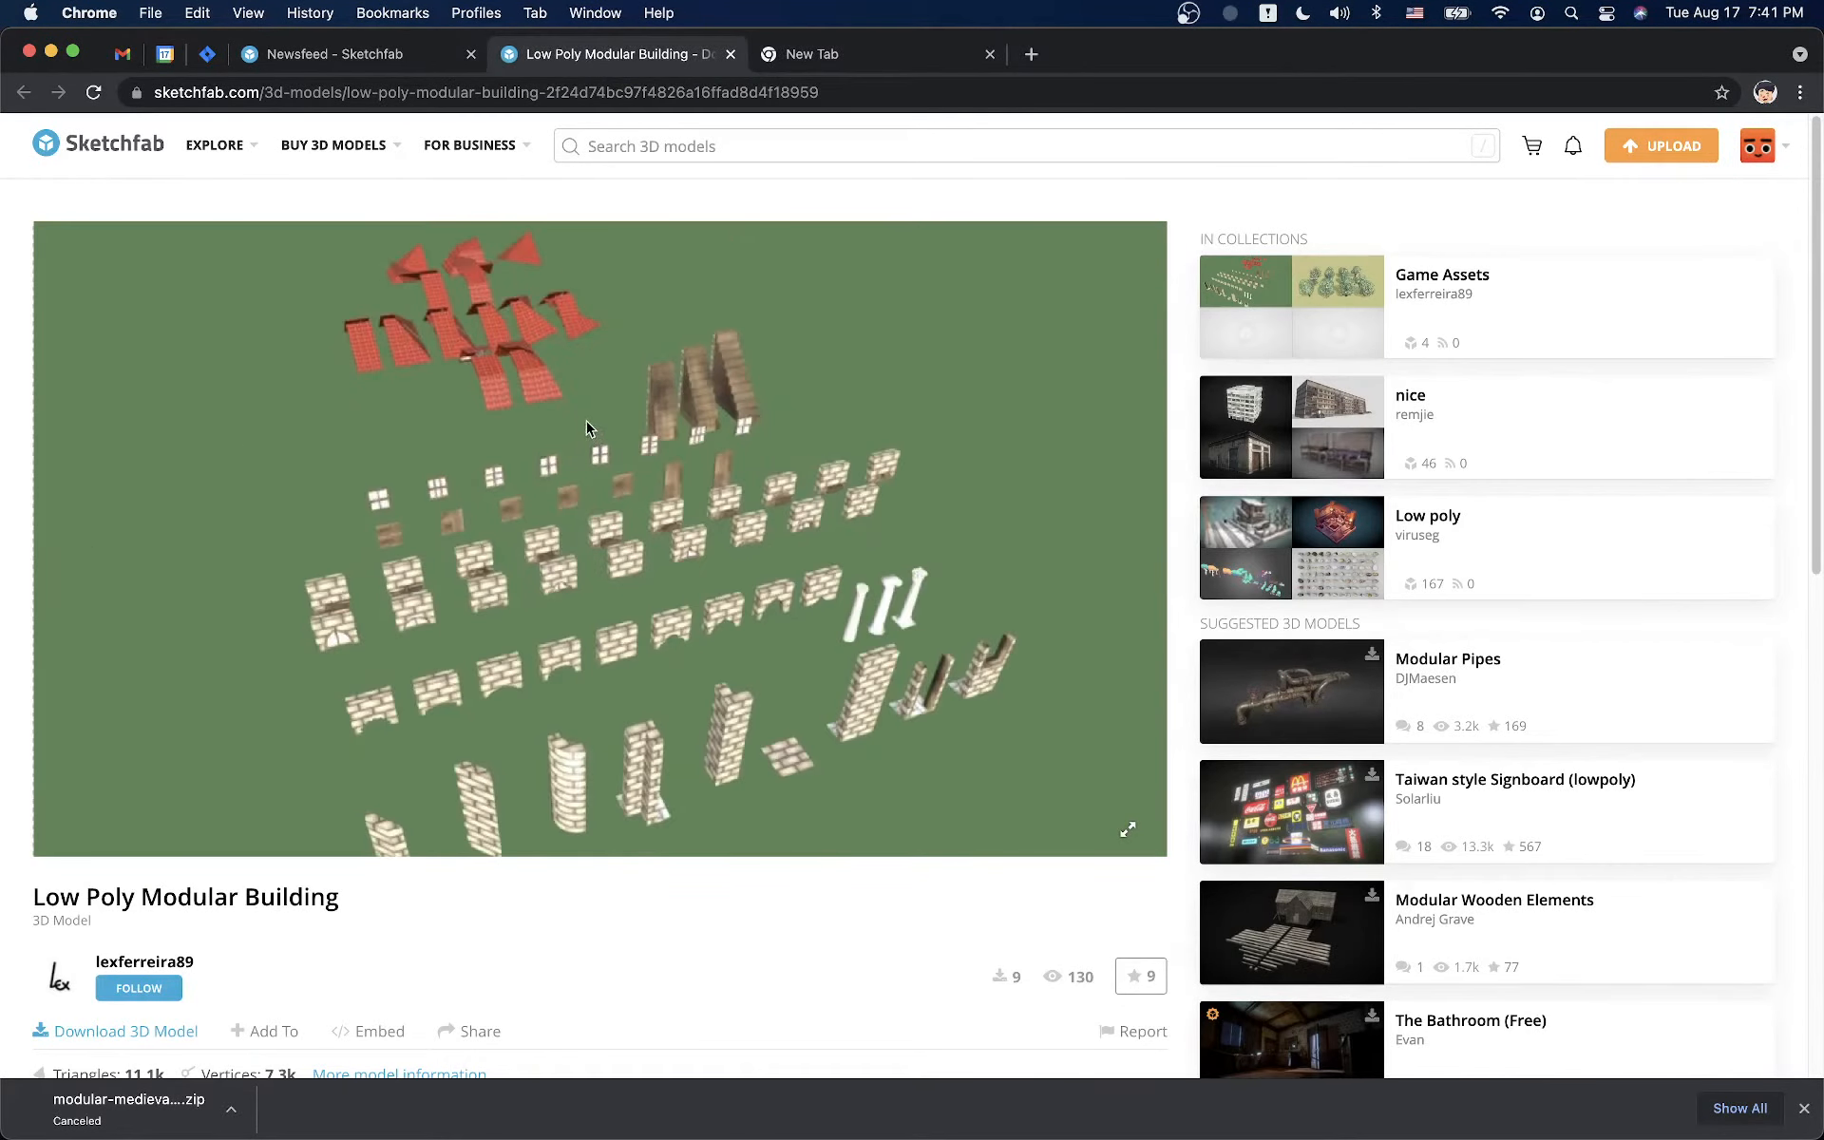
Examine the Low Poly Modular Building pieces from several angles in the 3D viewer
drag(577, 407, 507, 399)
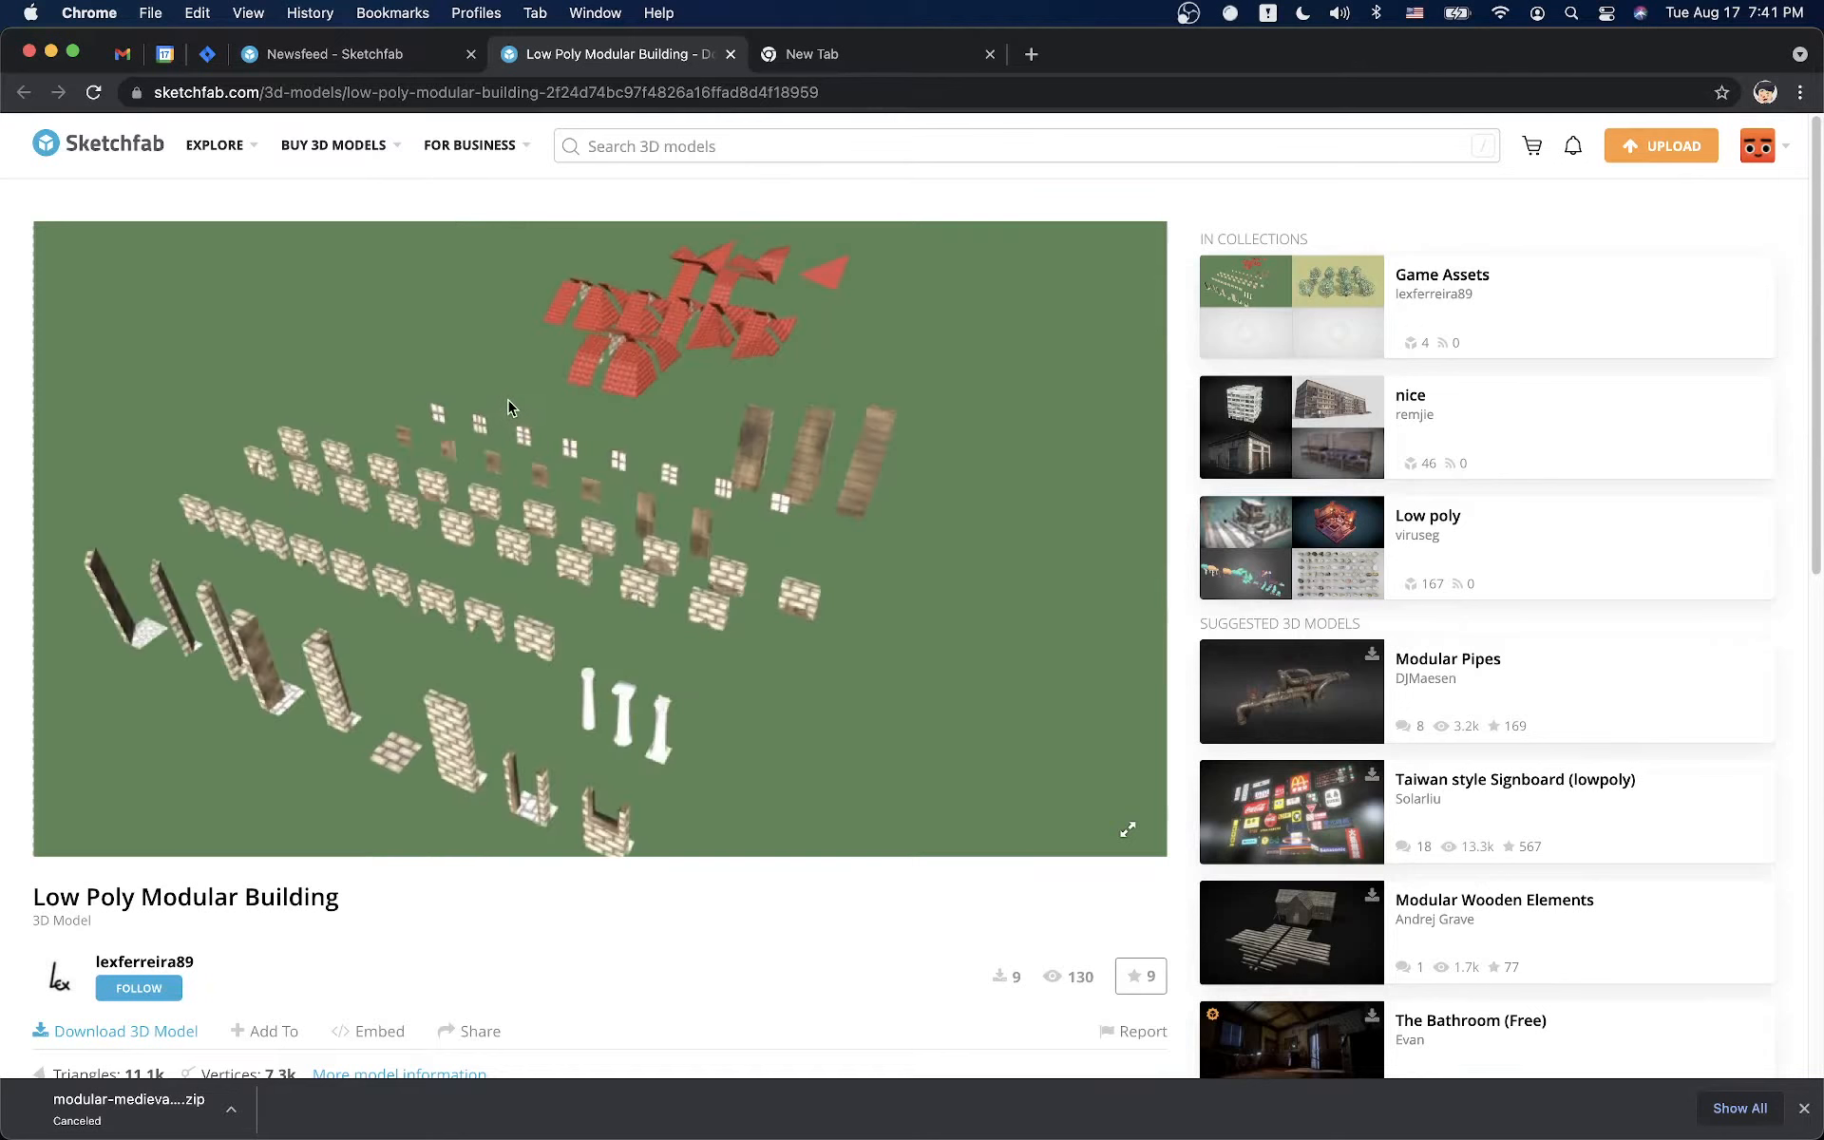
right_click(553, 441)
click(553, 441)
scroll(546, 528, down, 3)
drag(515, 576, 640, 582)
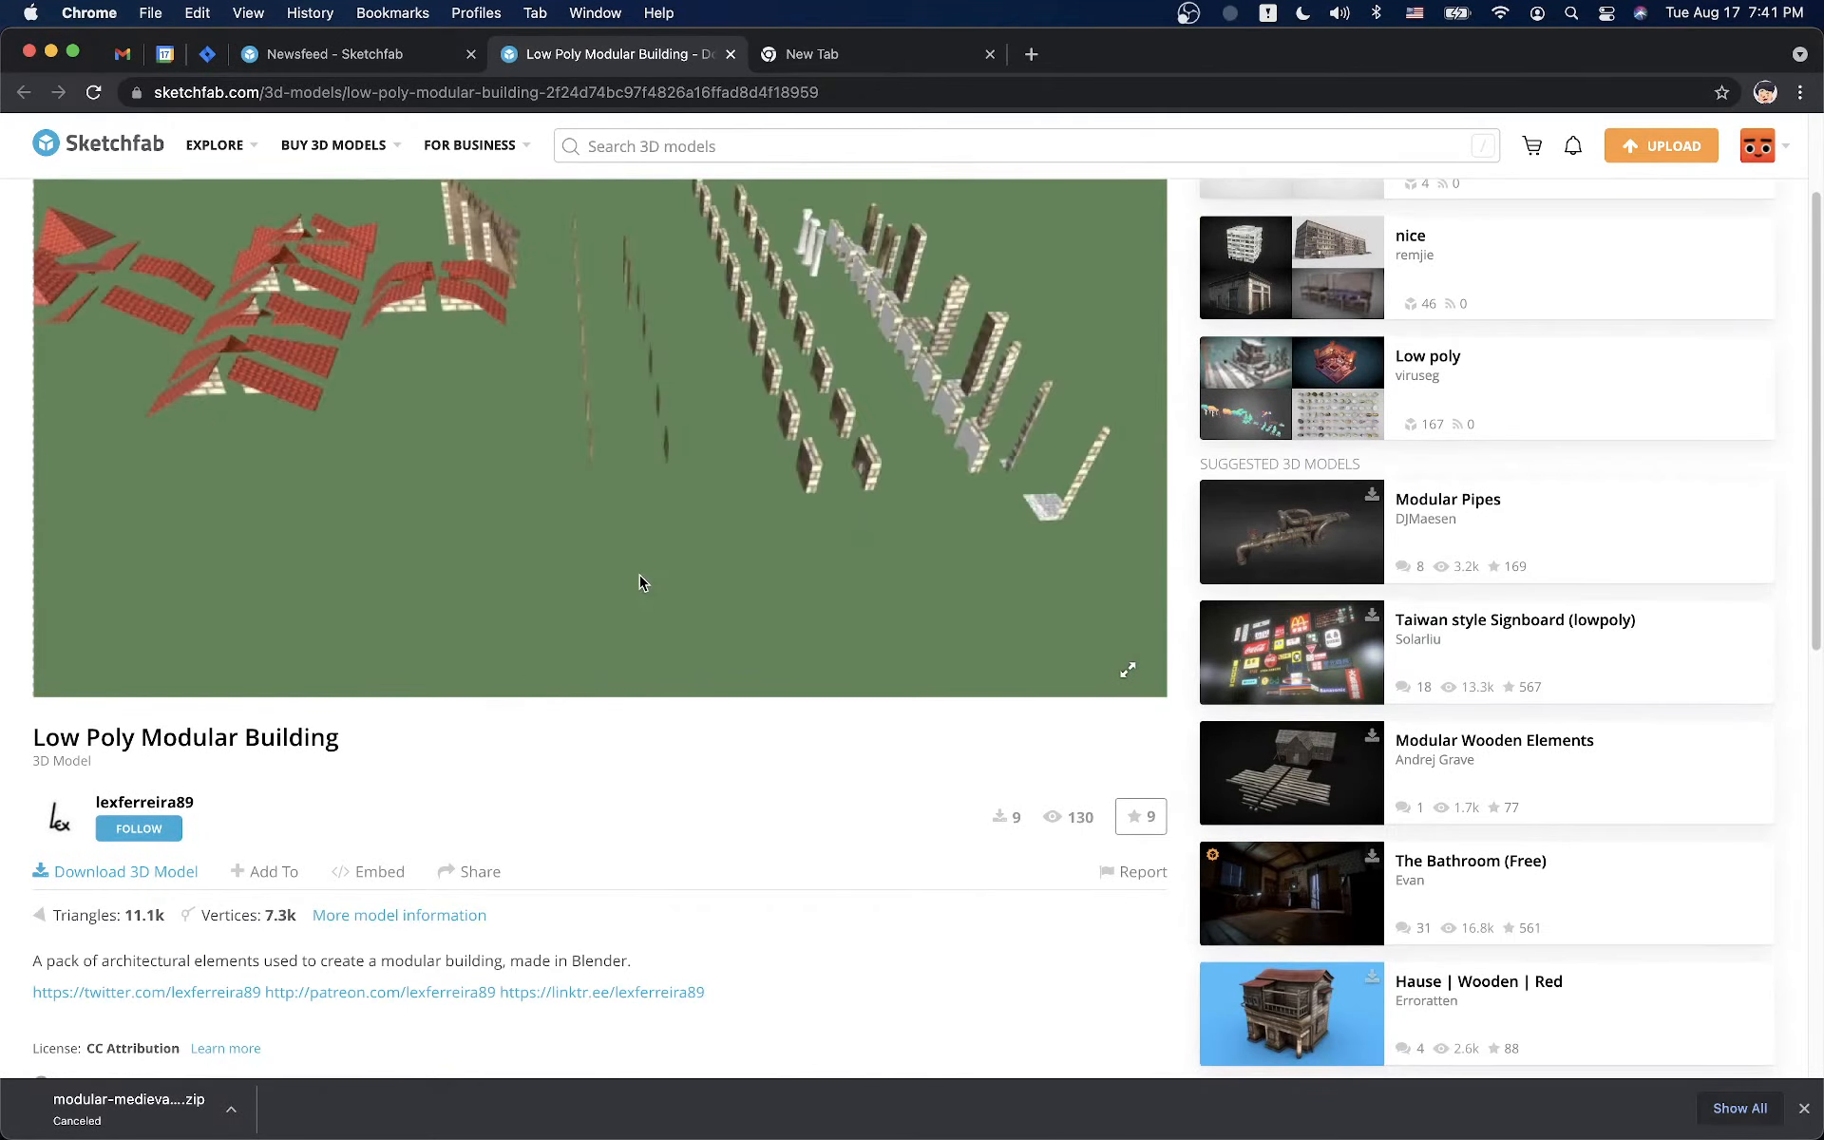
scroll(639, 582, up, 3)
mouse_move(619, 701)
mouse_down()
mouse_move(476, 629)
mouse_move(528, 625)
mouse_up()
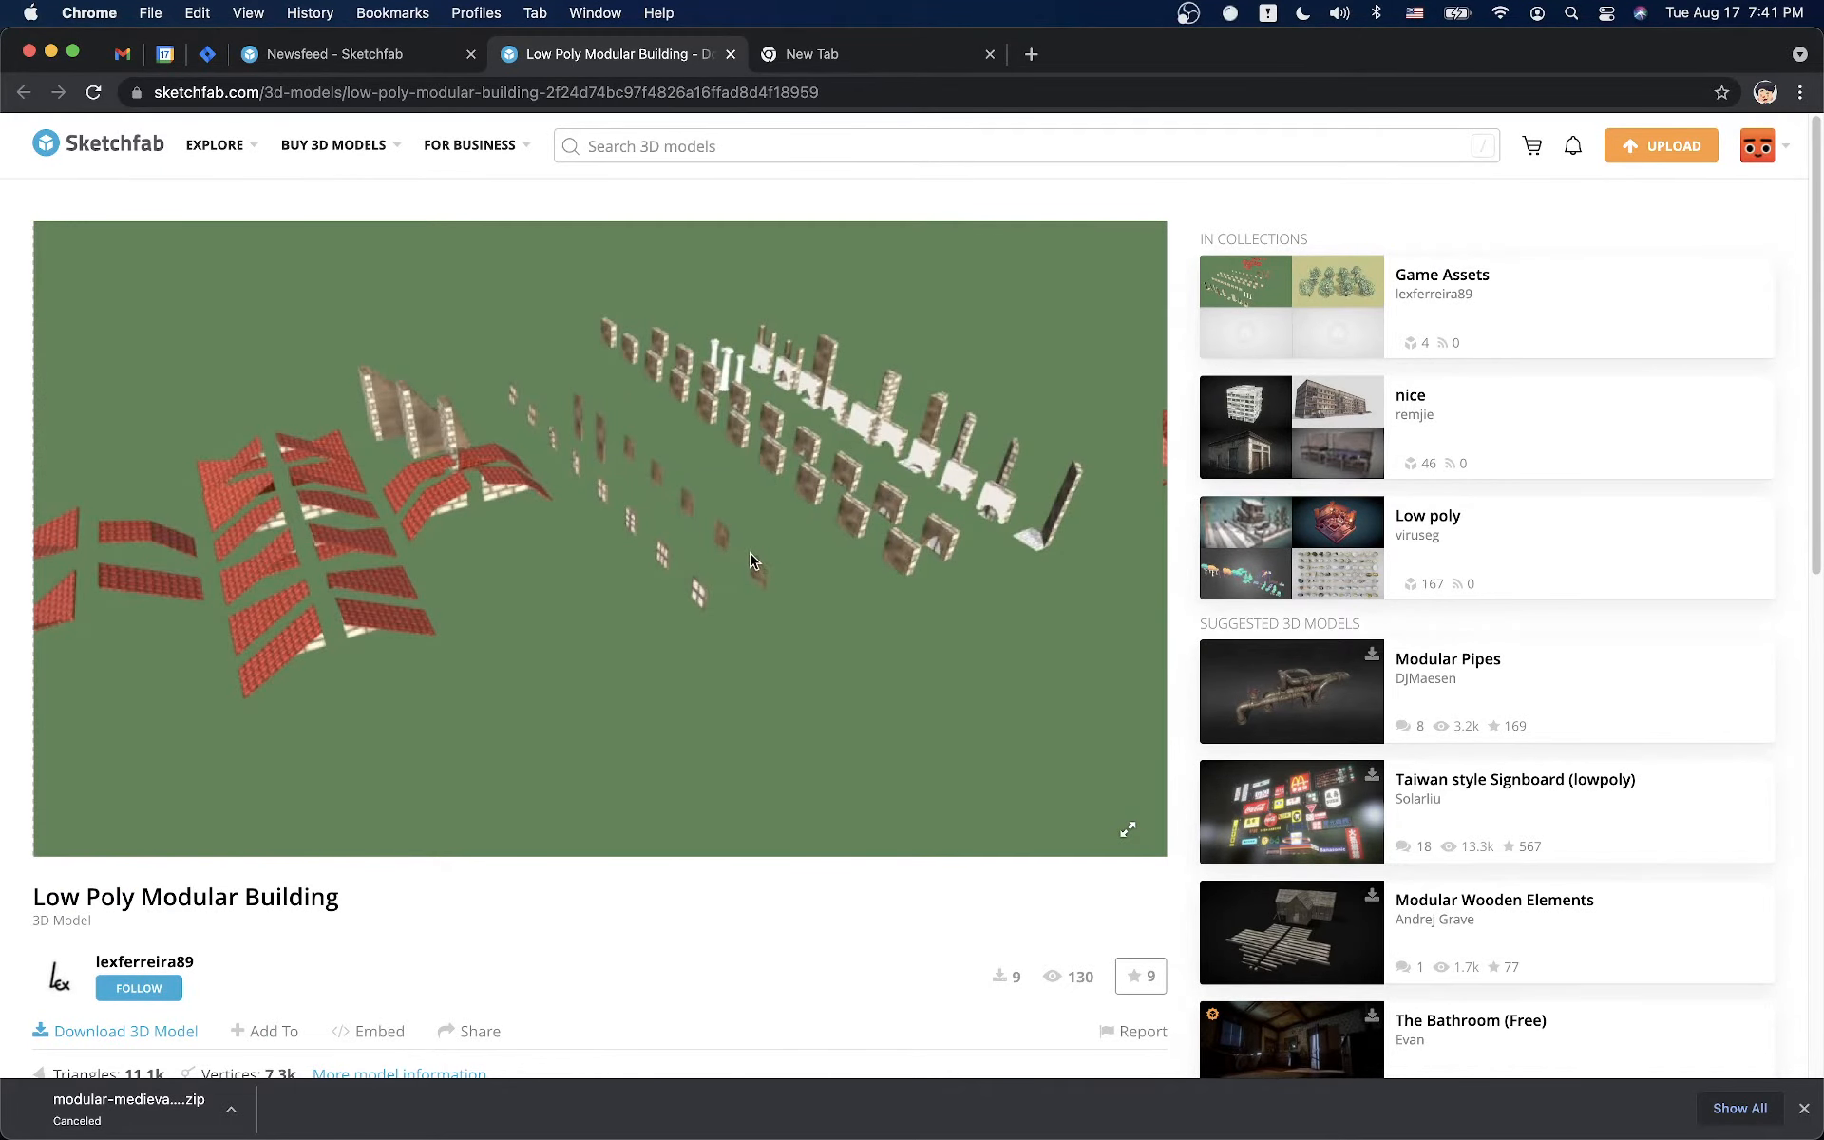
mouse_move(749, 551)
mouse_down()
mouse_move(596, 543)
mouse_move(657, 539)
mouse_up()
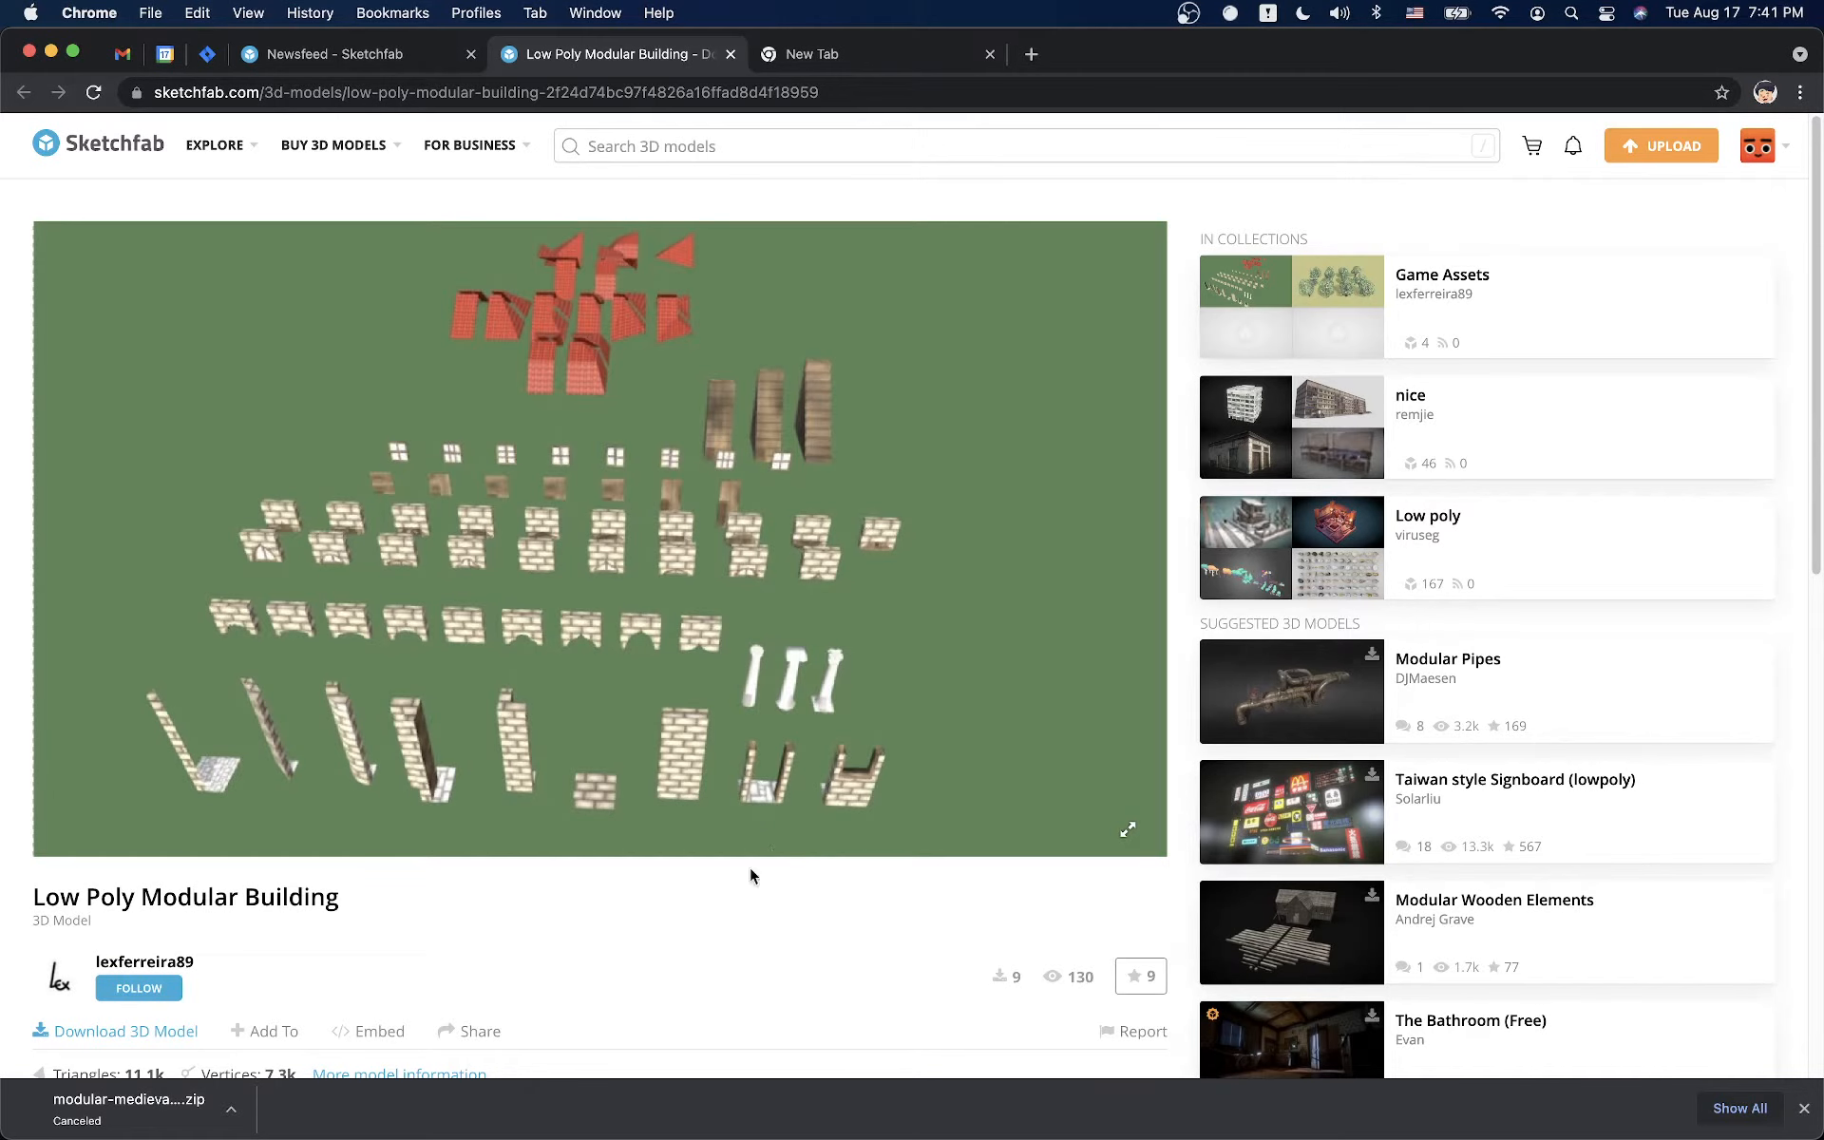
Follow the creator of Low Poly Modular Building and like the model
scroll(150, 998, down, 2)
click(139, 876)
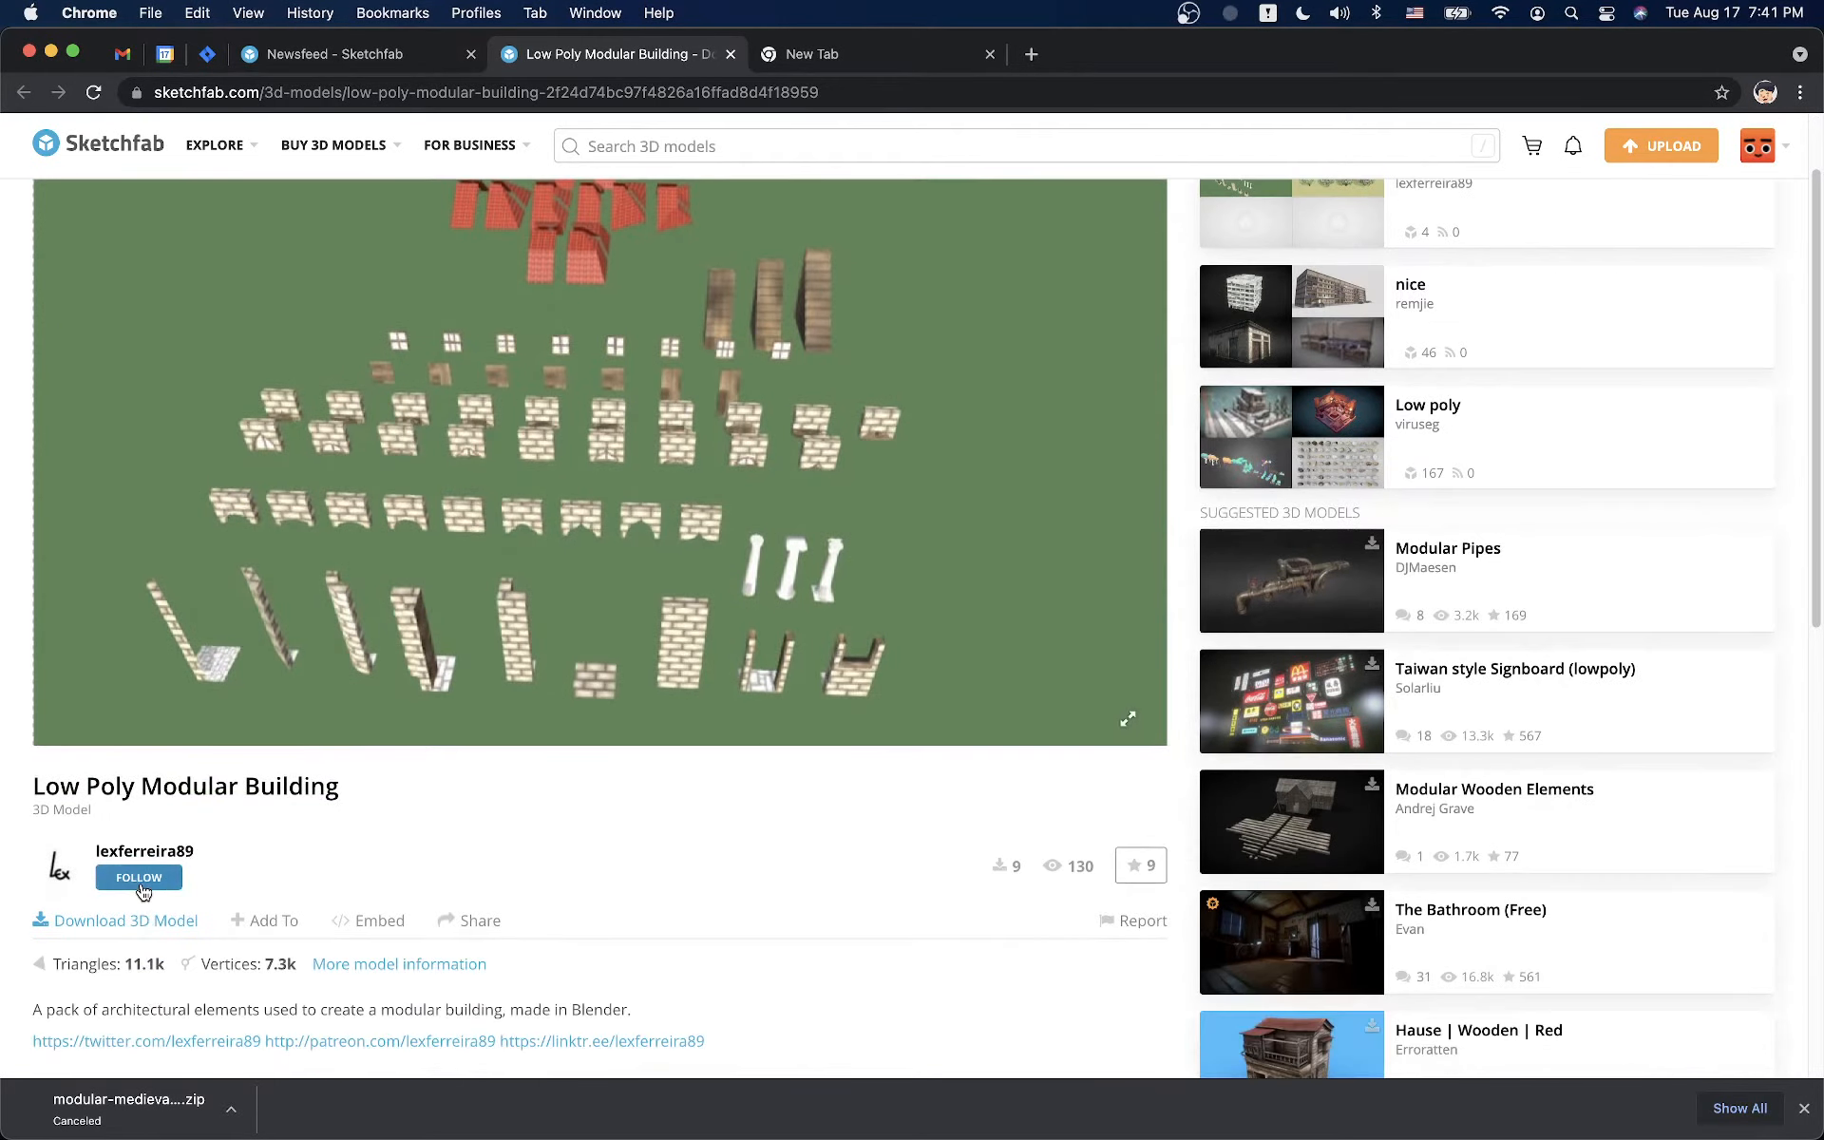
click(1140, 865)
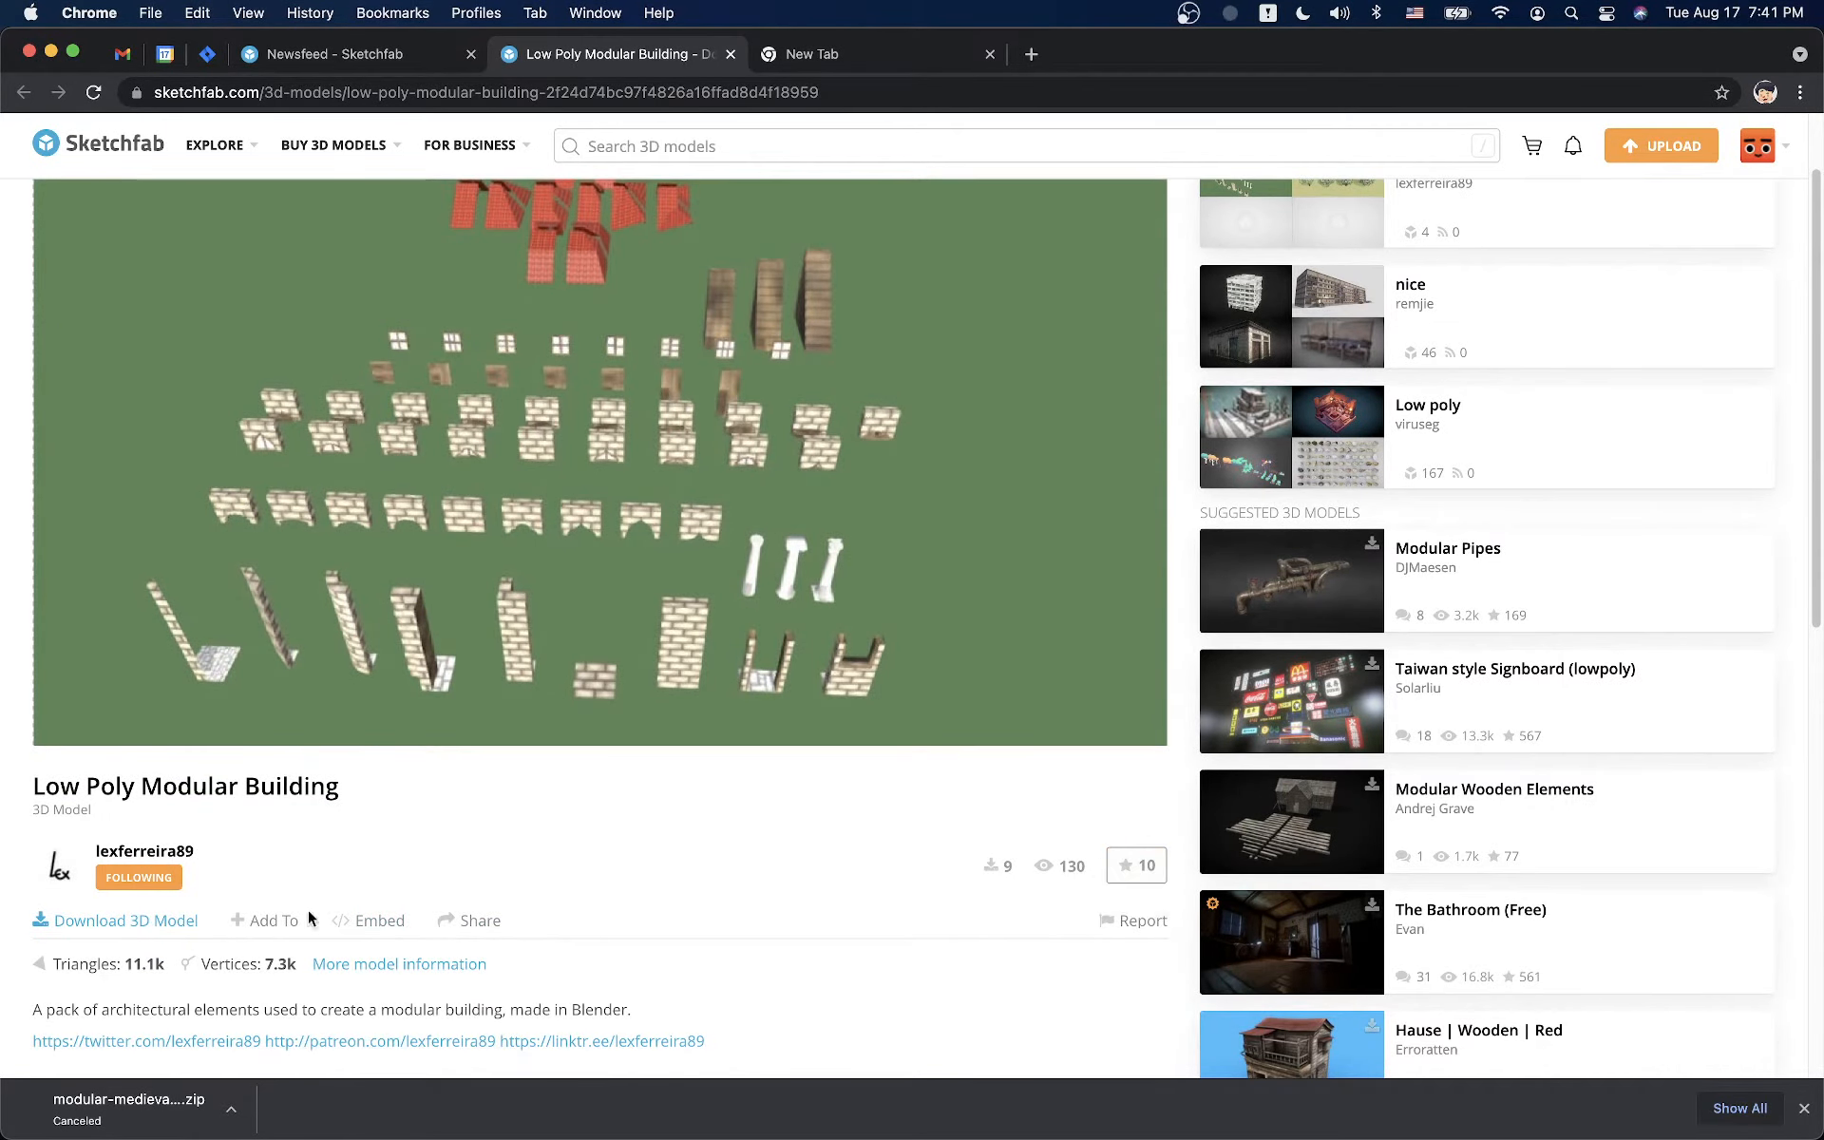
Download the Low Poly Modular Building model in its original blend format
click(169, 922)
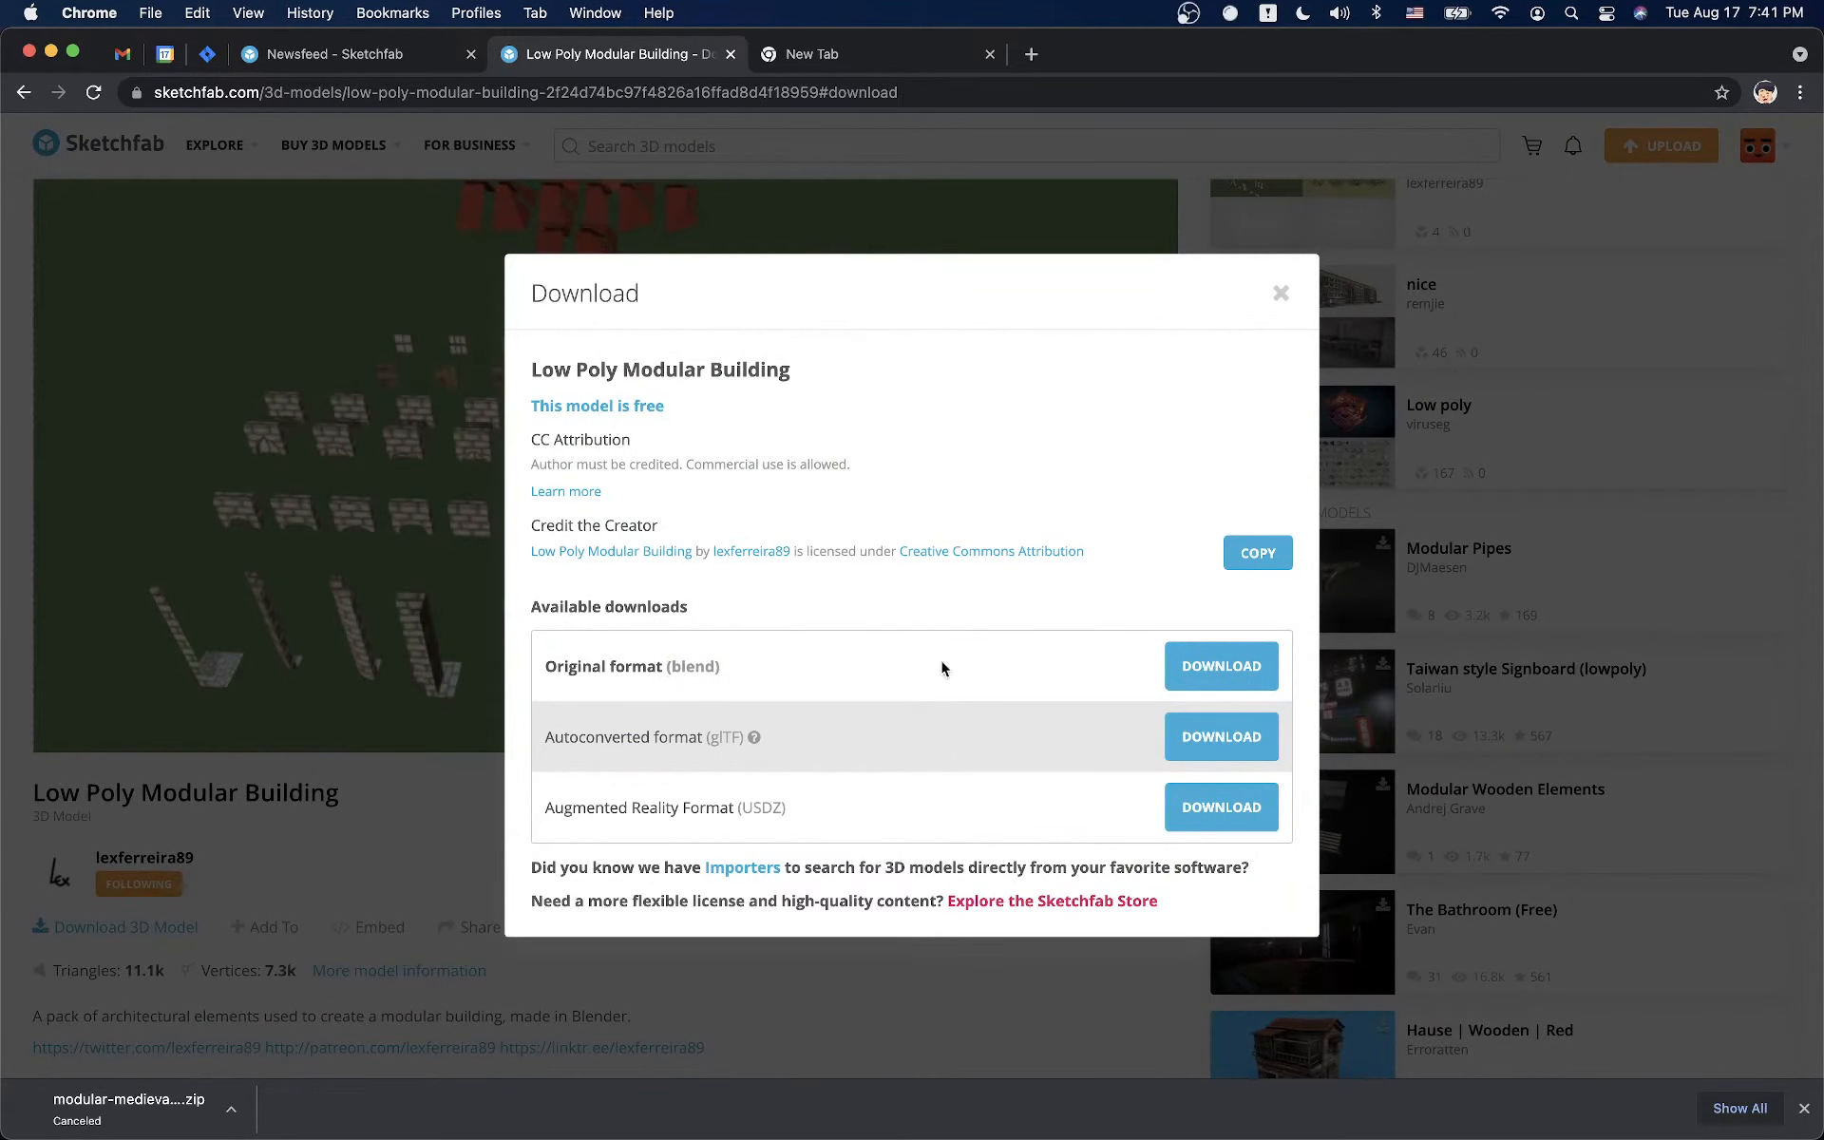
click(1221, 666)
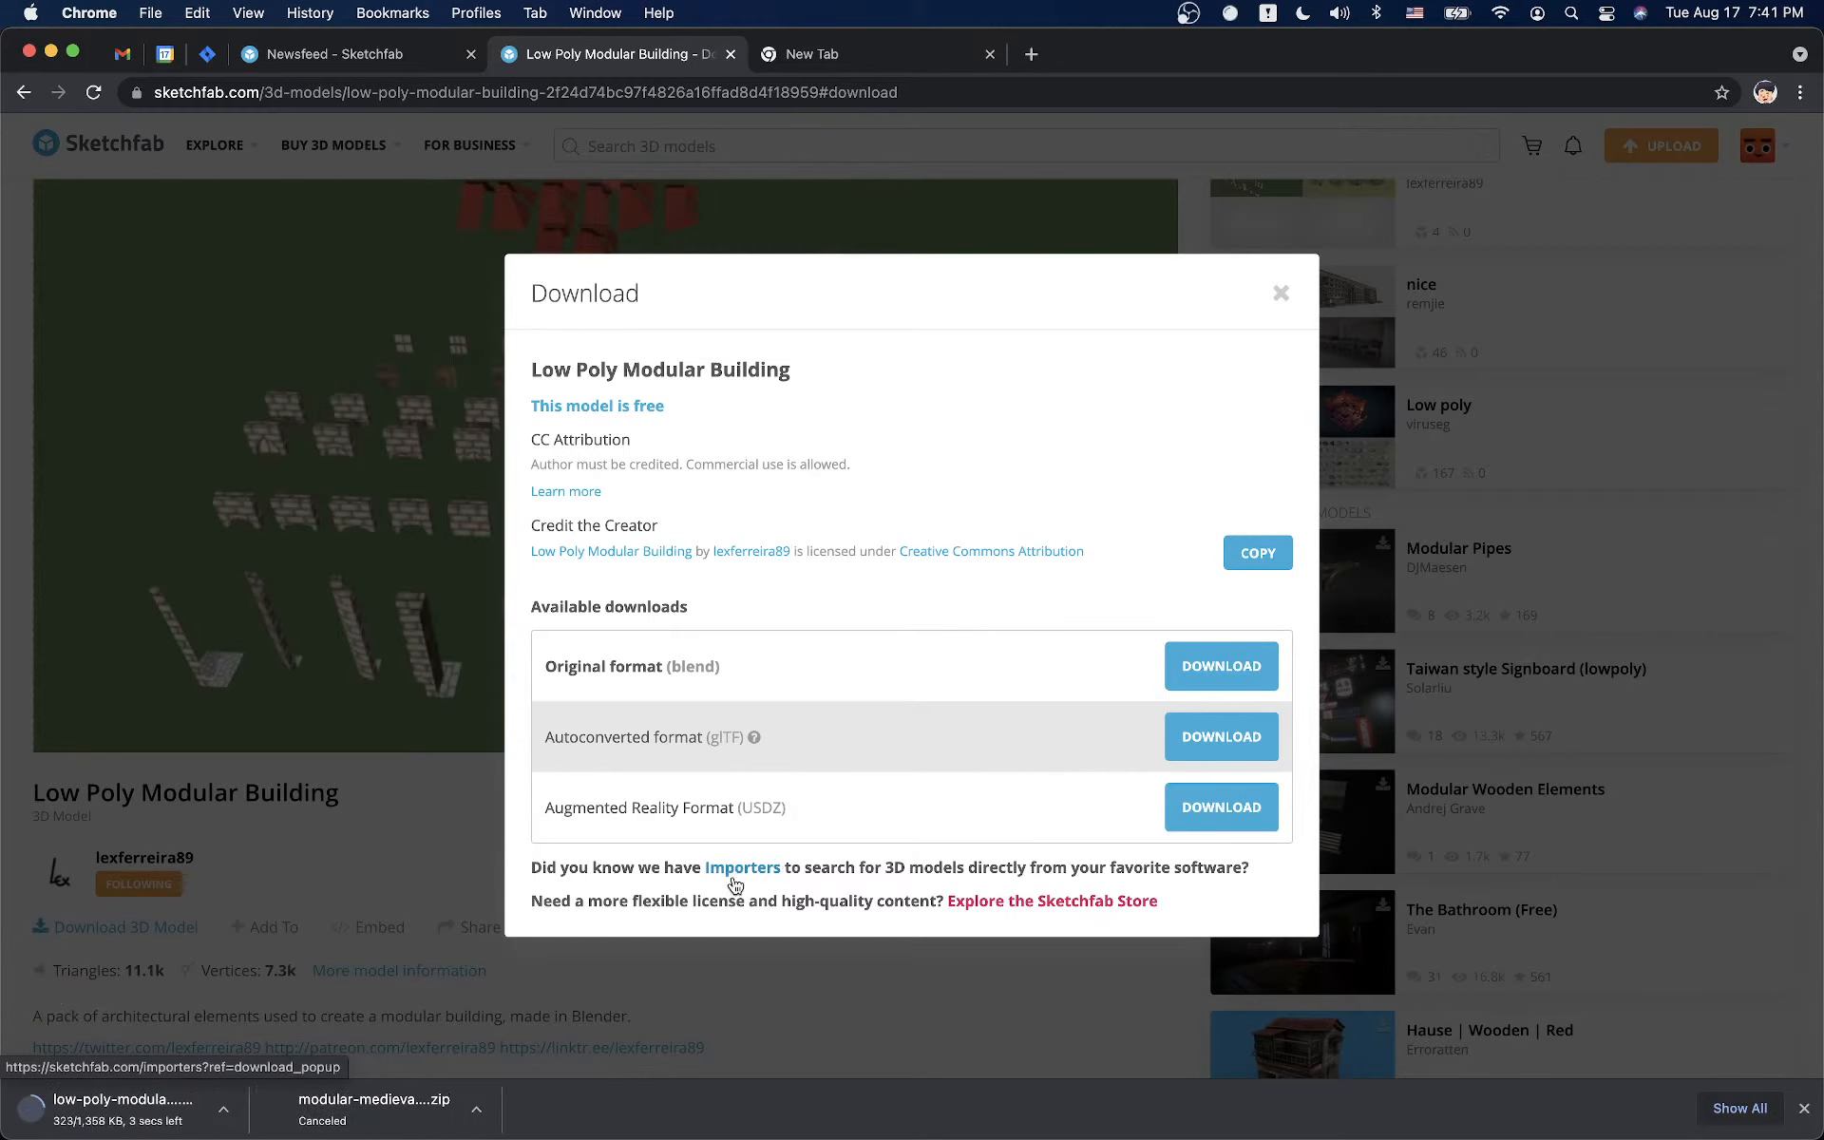
Open the downloaded Low Poly Modular Building file in Blender and deselect all of its pieces
click(180, 1107)
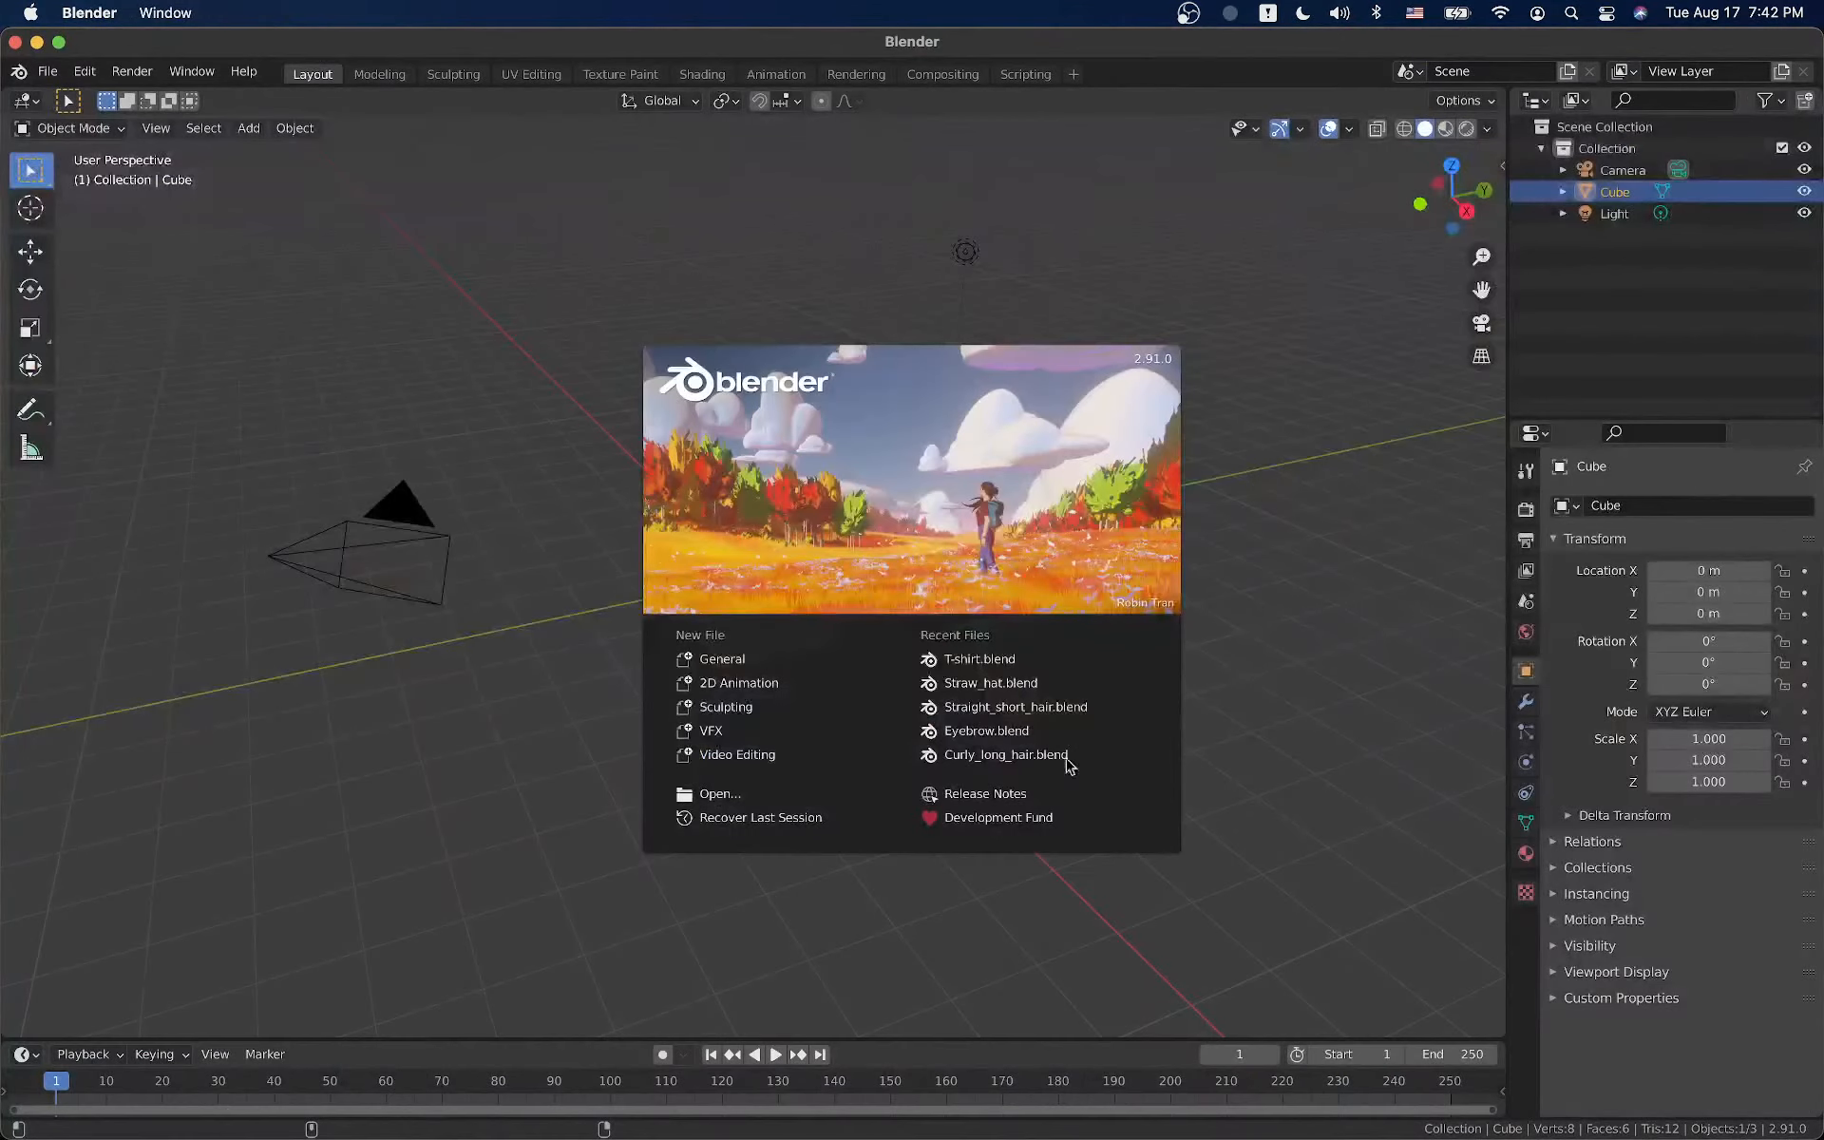
click(1066, 670)
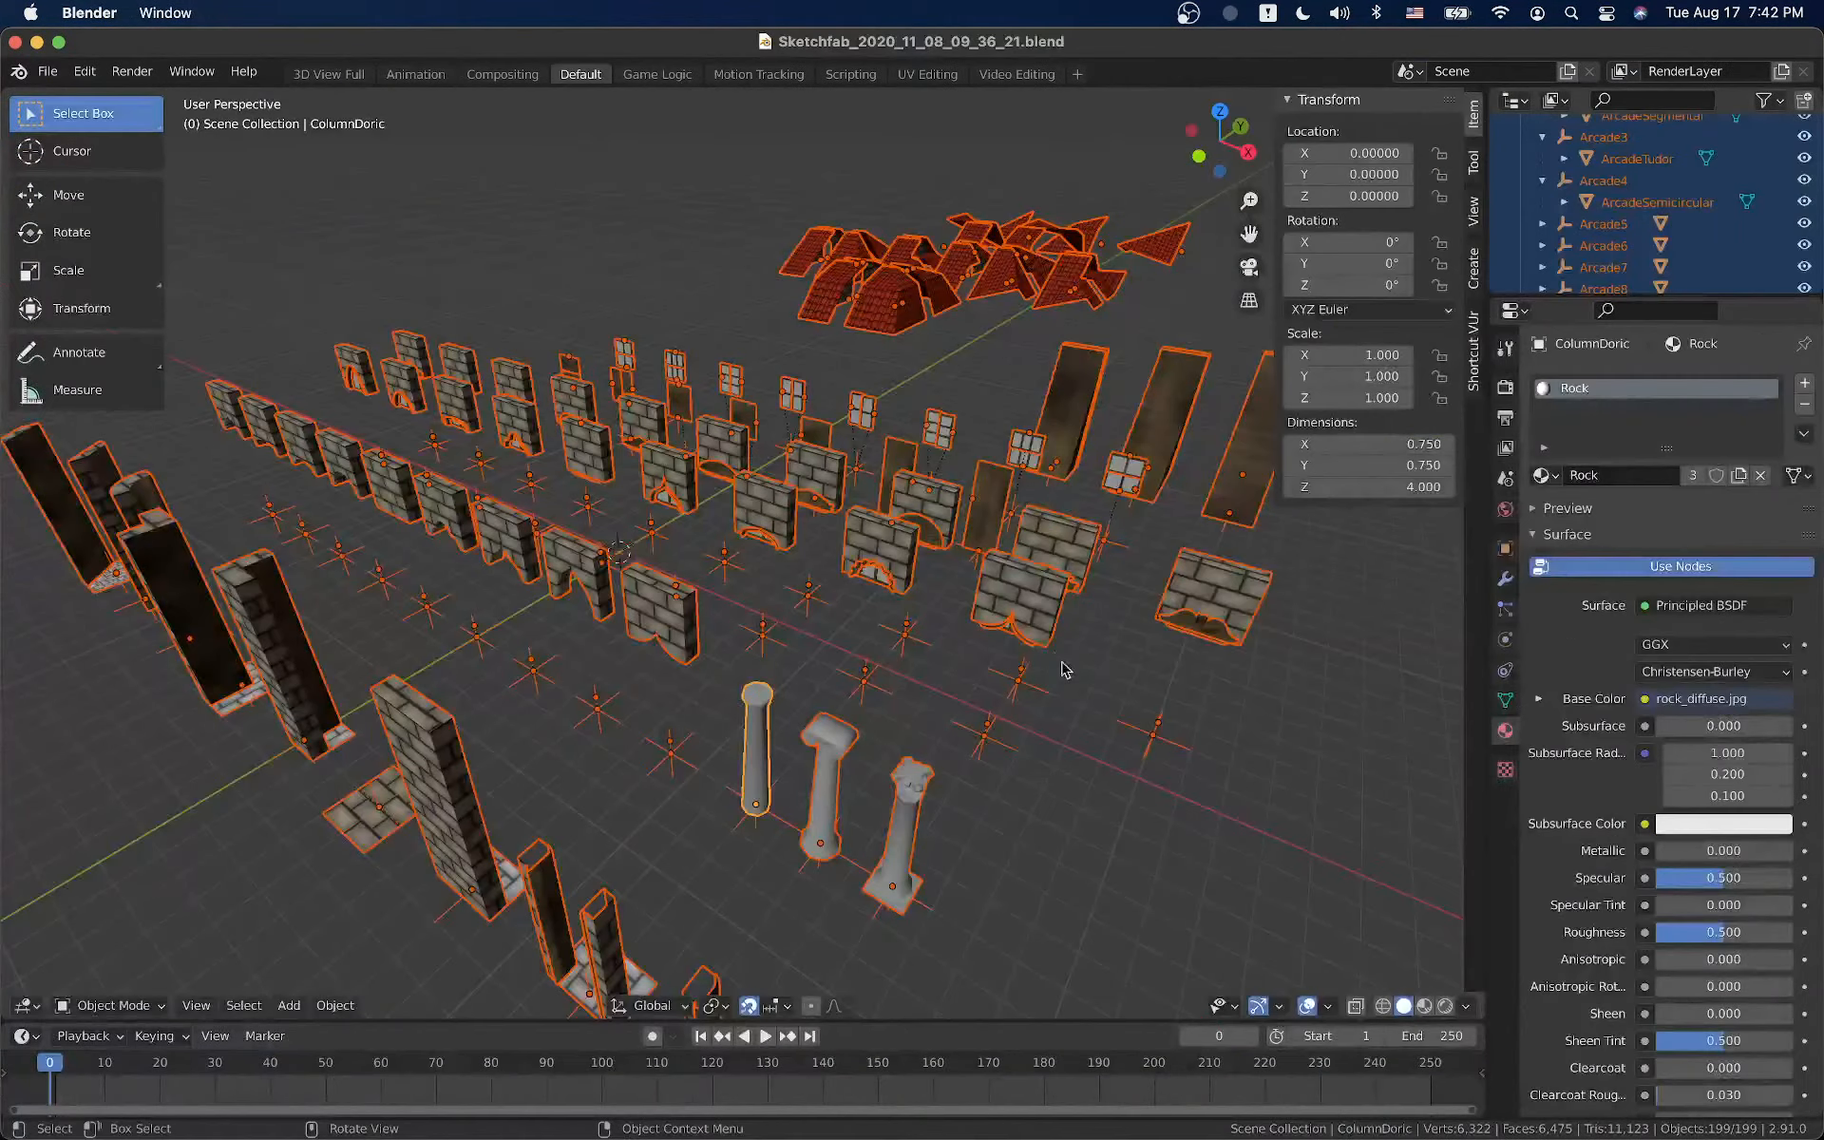
right_click(984, 609)
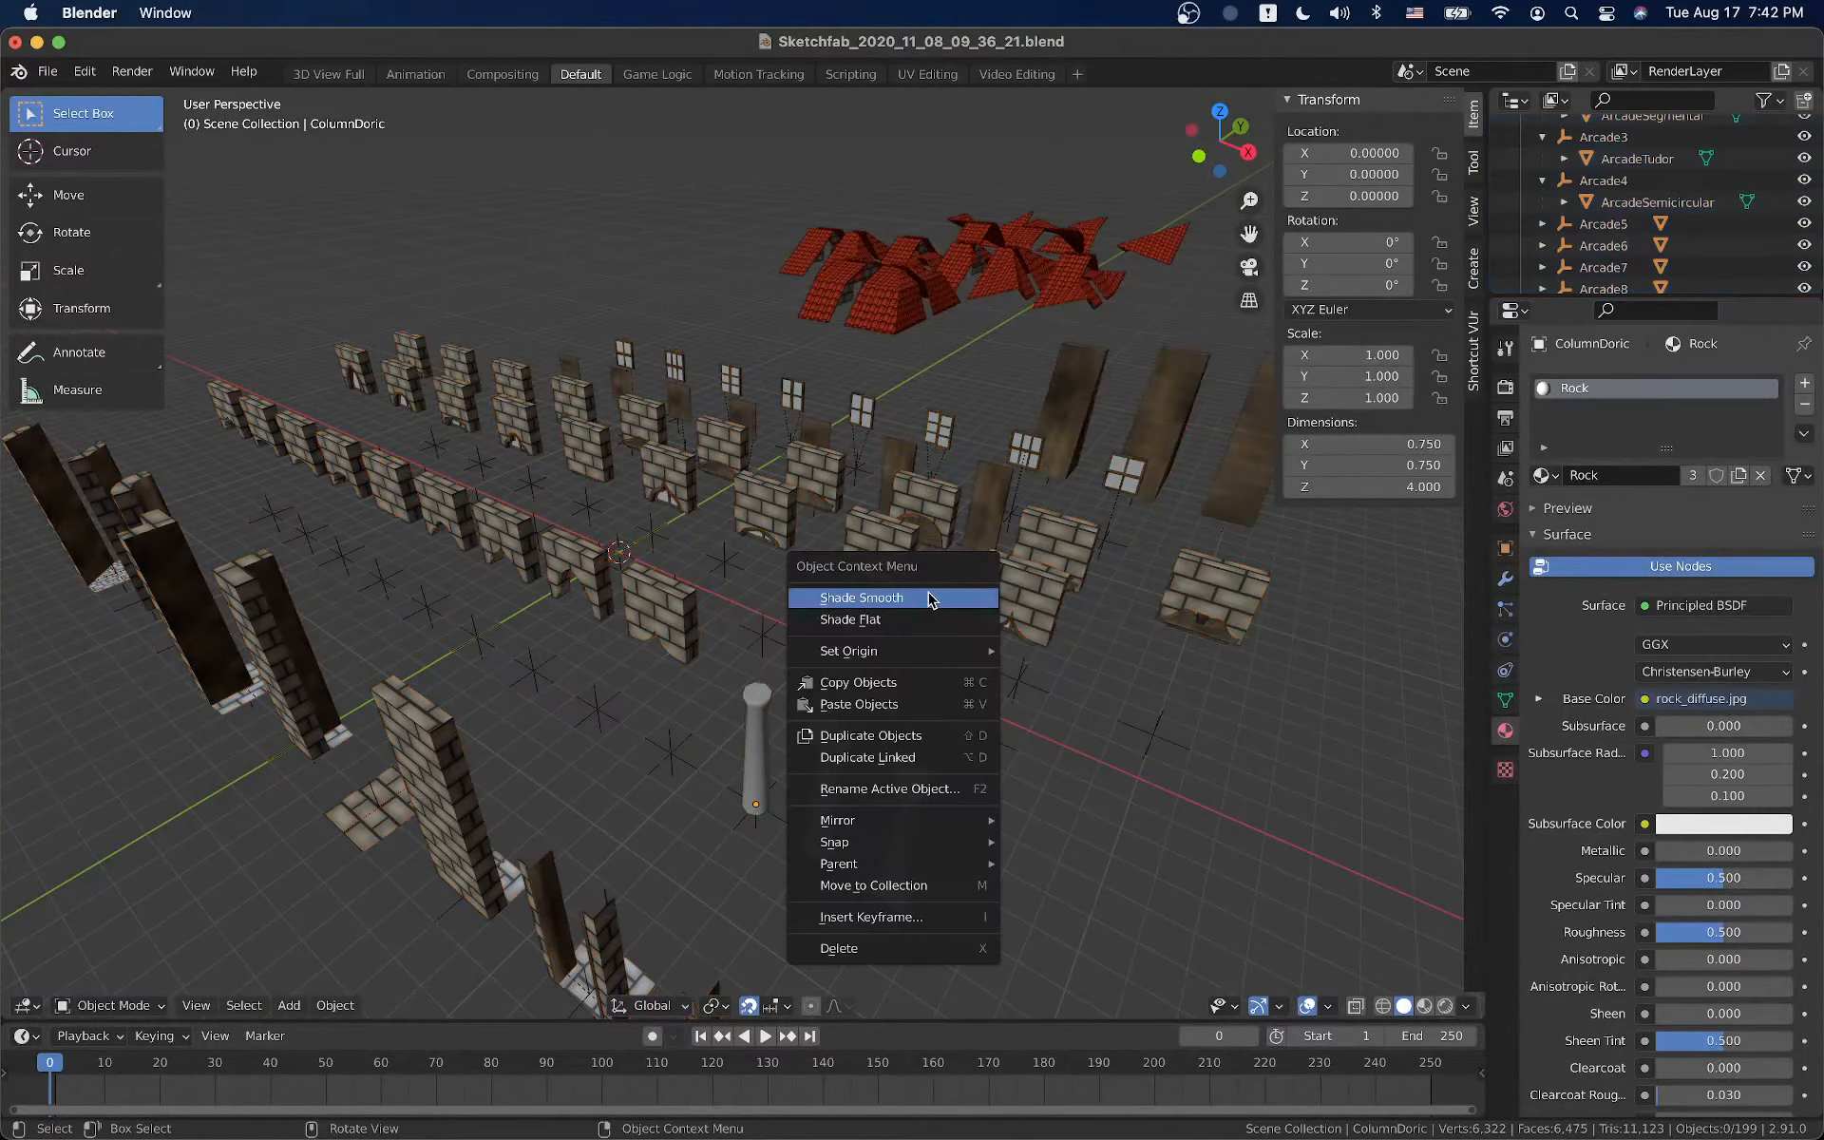
click(1105, 632)
Frame the straight brick wall piece and examine its mesh from both sides in Edit Mode
middle_drag(1105, 633, 1049, 645)
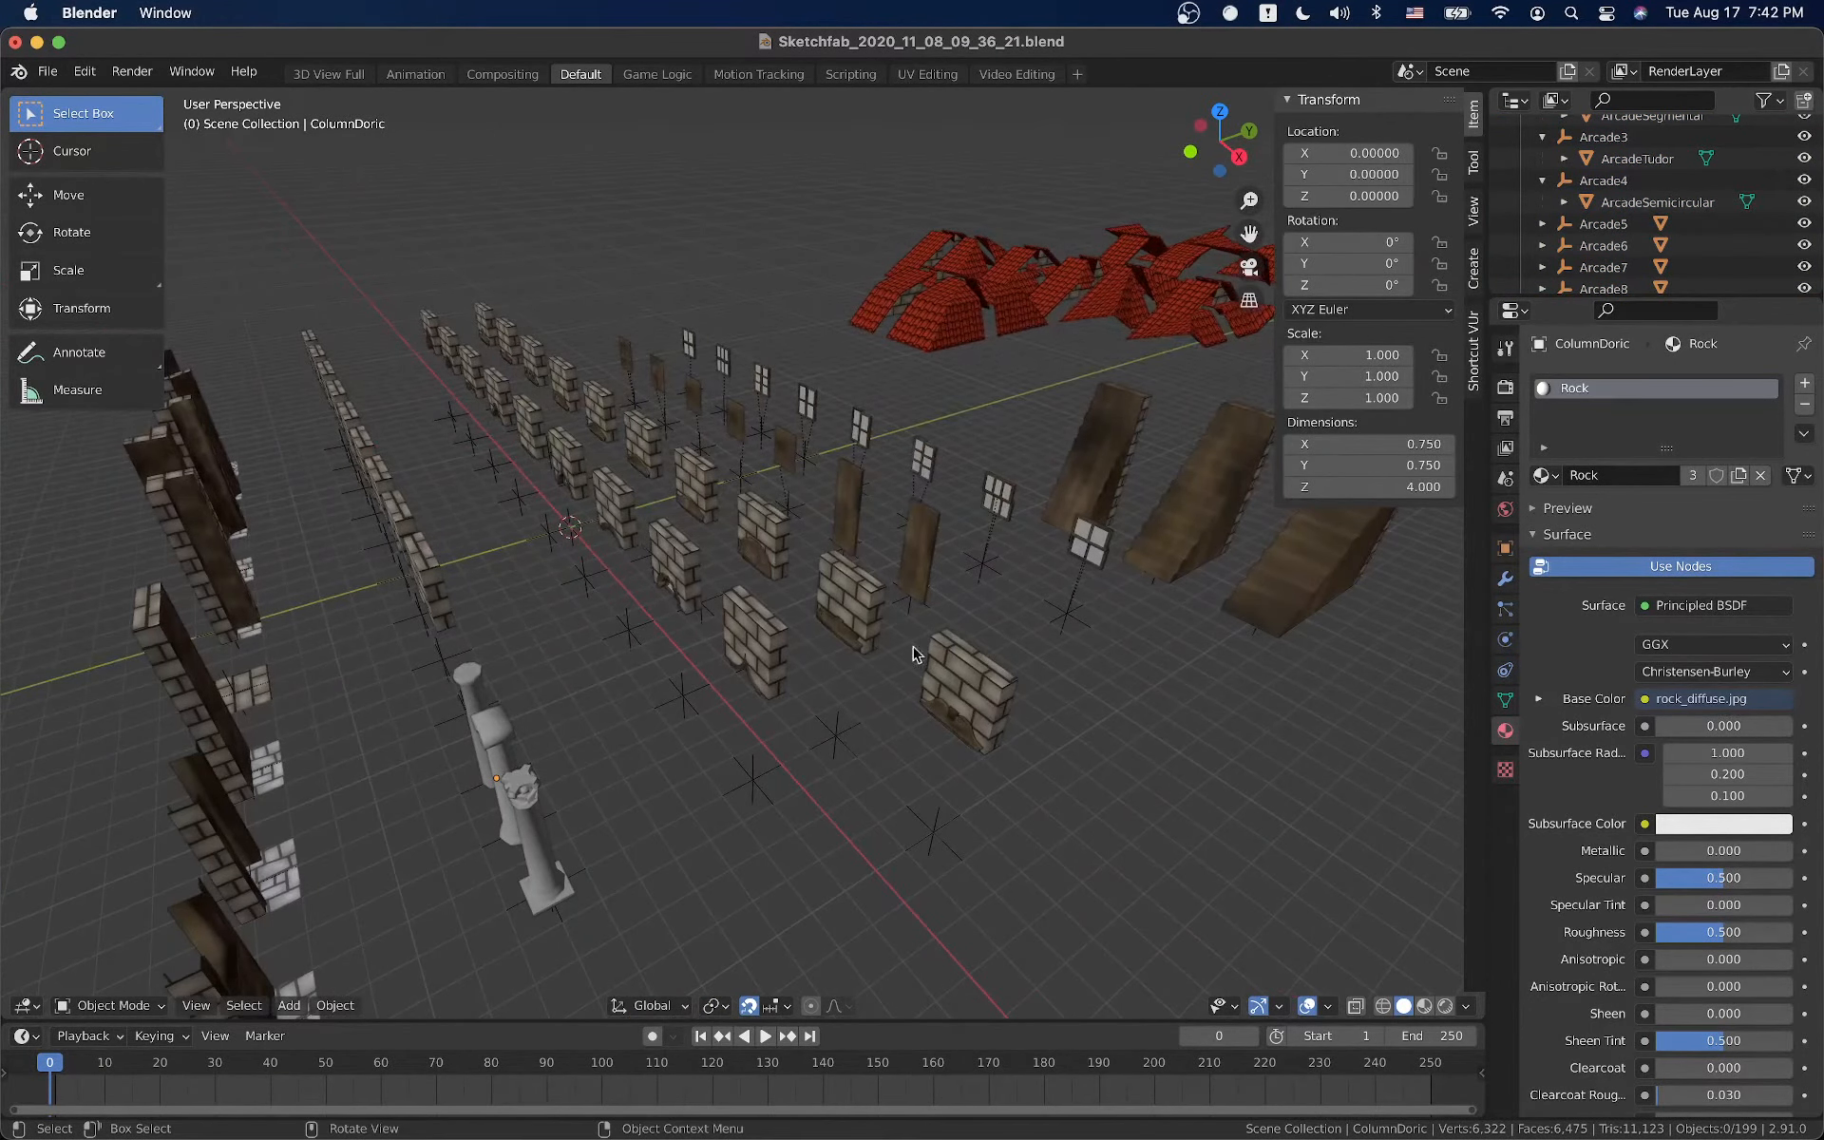
middle_drag(914, 654, 772, 653)
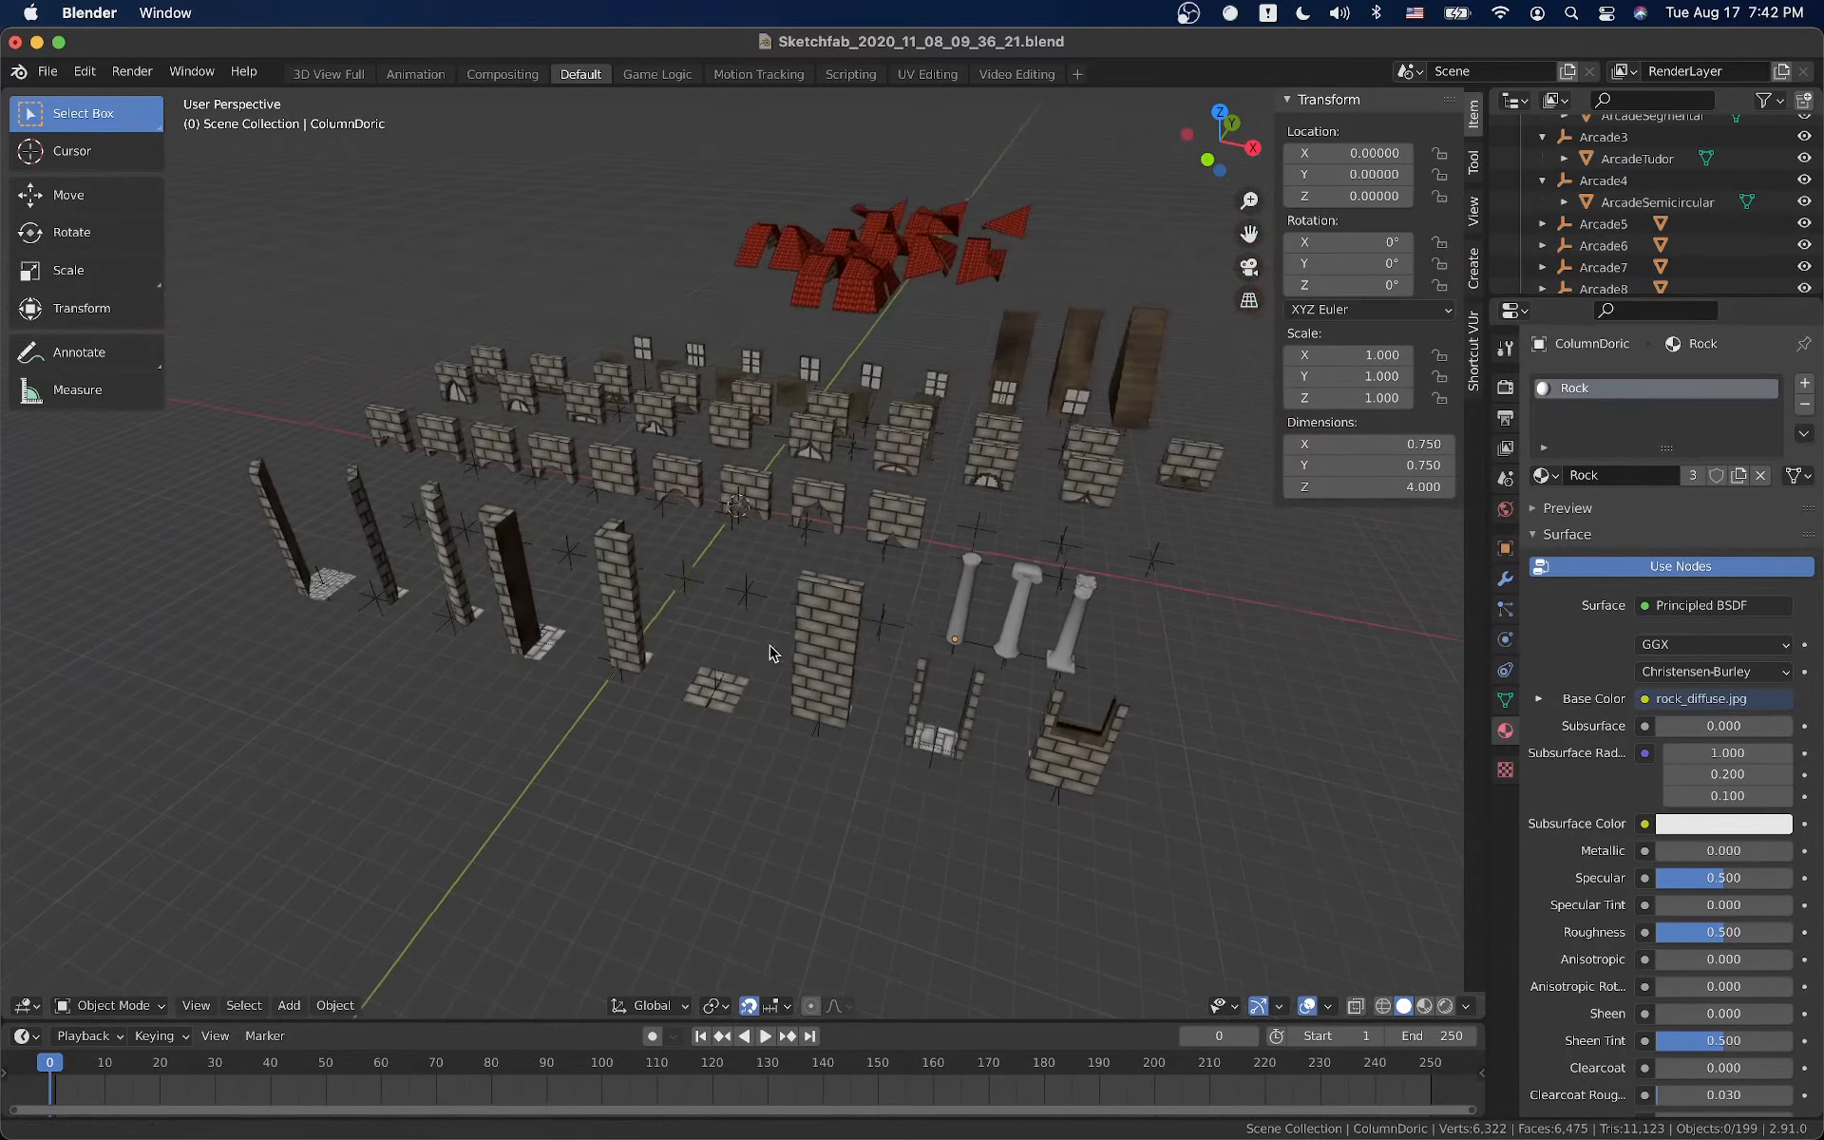
scroll(880, 658, up, 2)
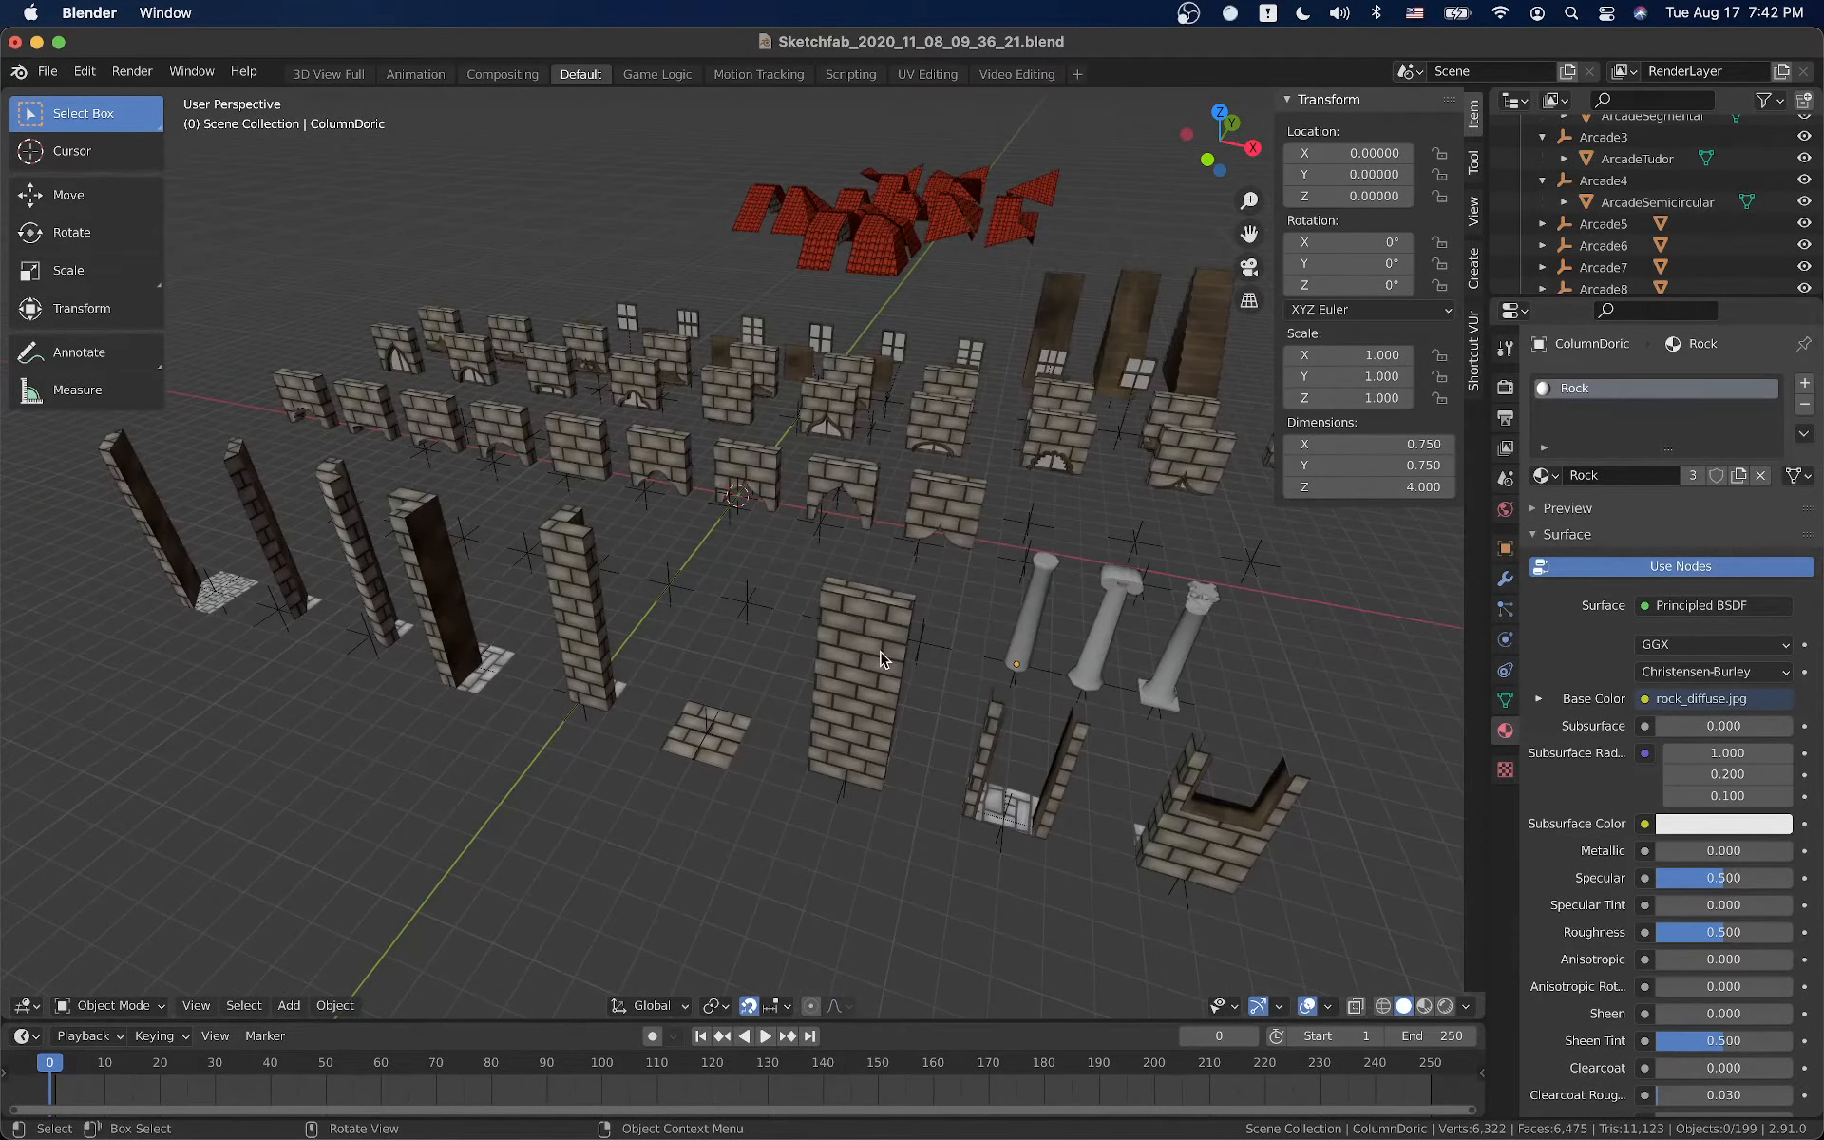
click(880, 658)
key(grave)
click(1026, 734)
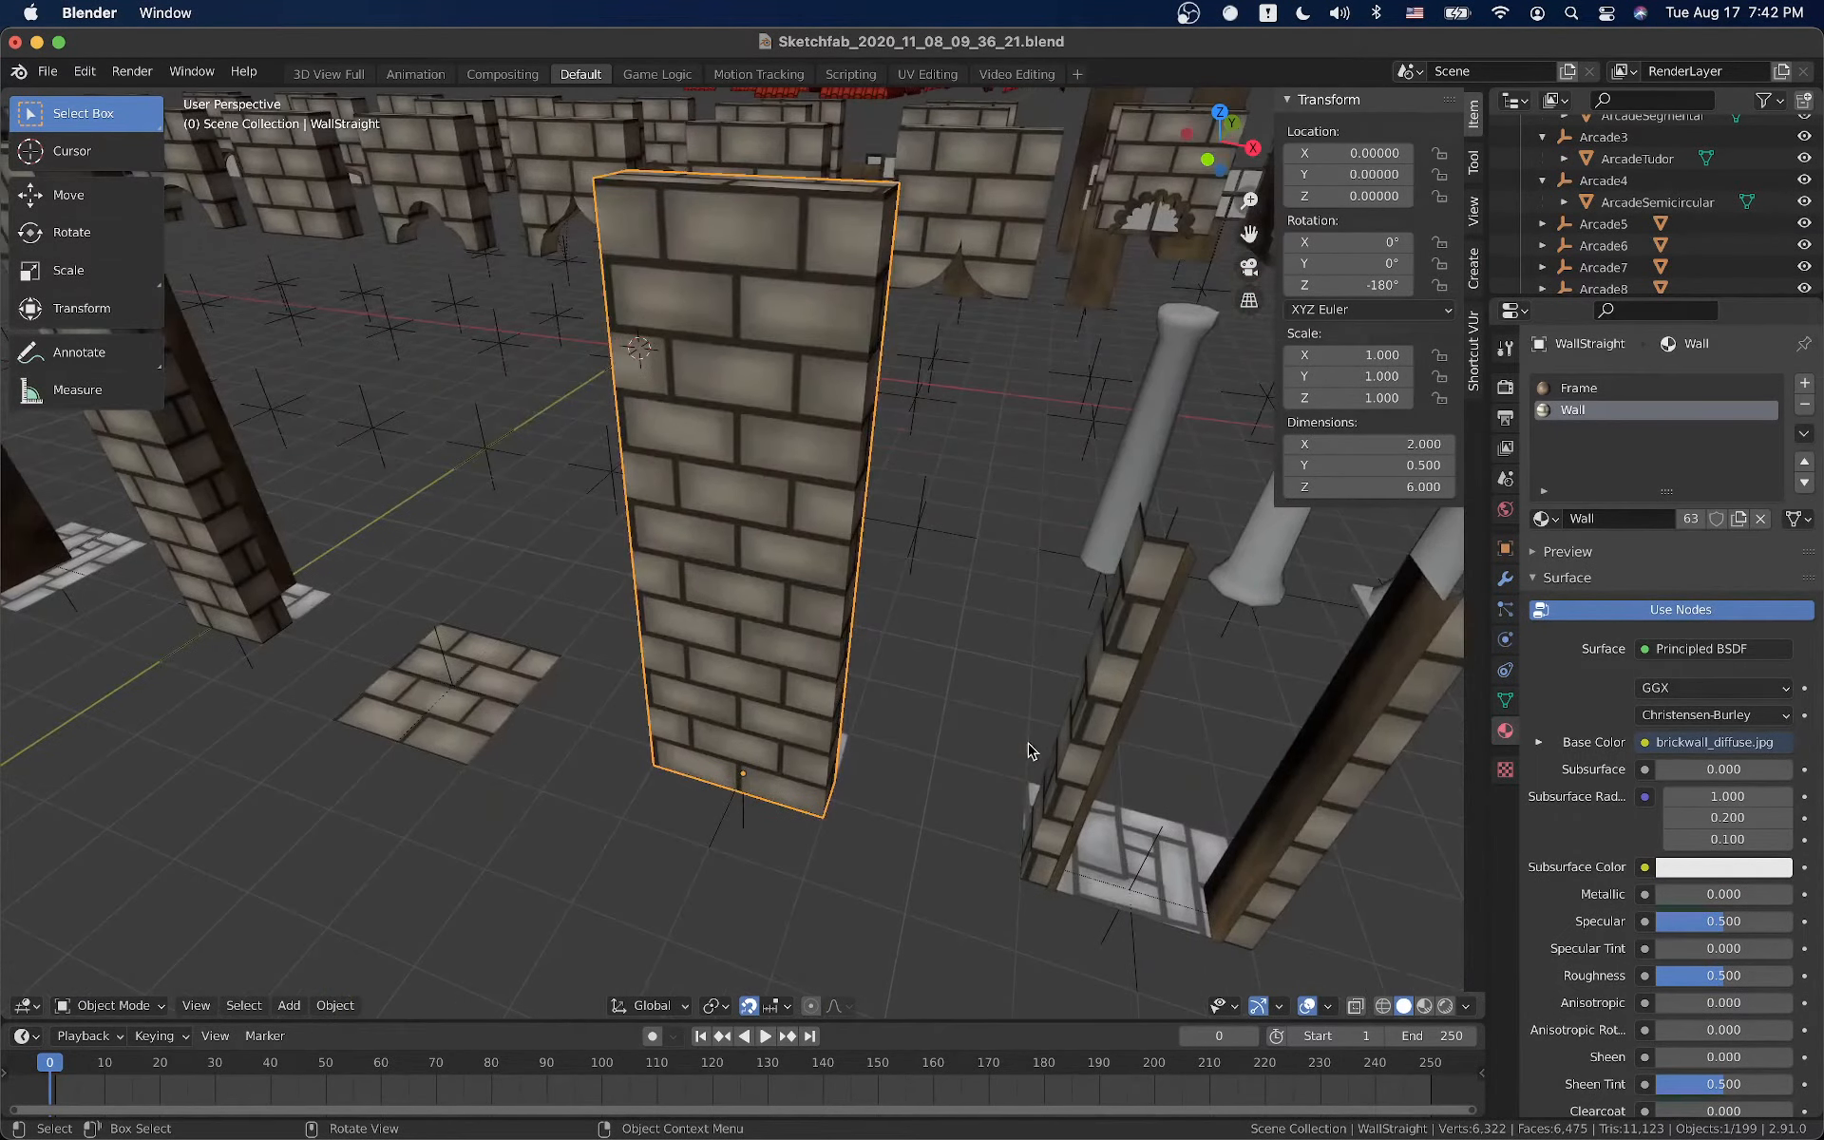
key(Tab)
middle_drag(866, 618, 860, 628)
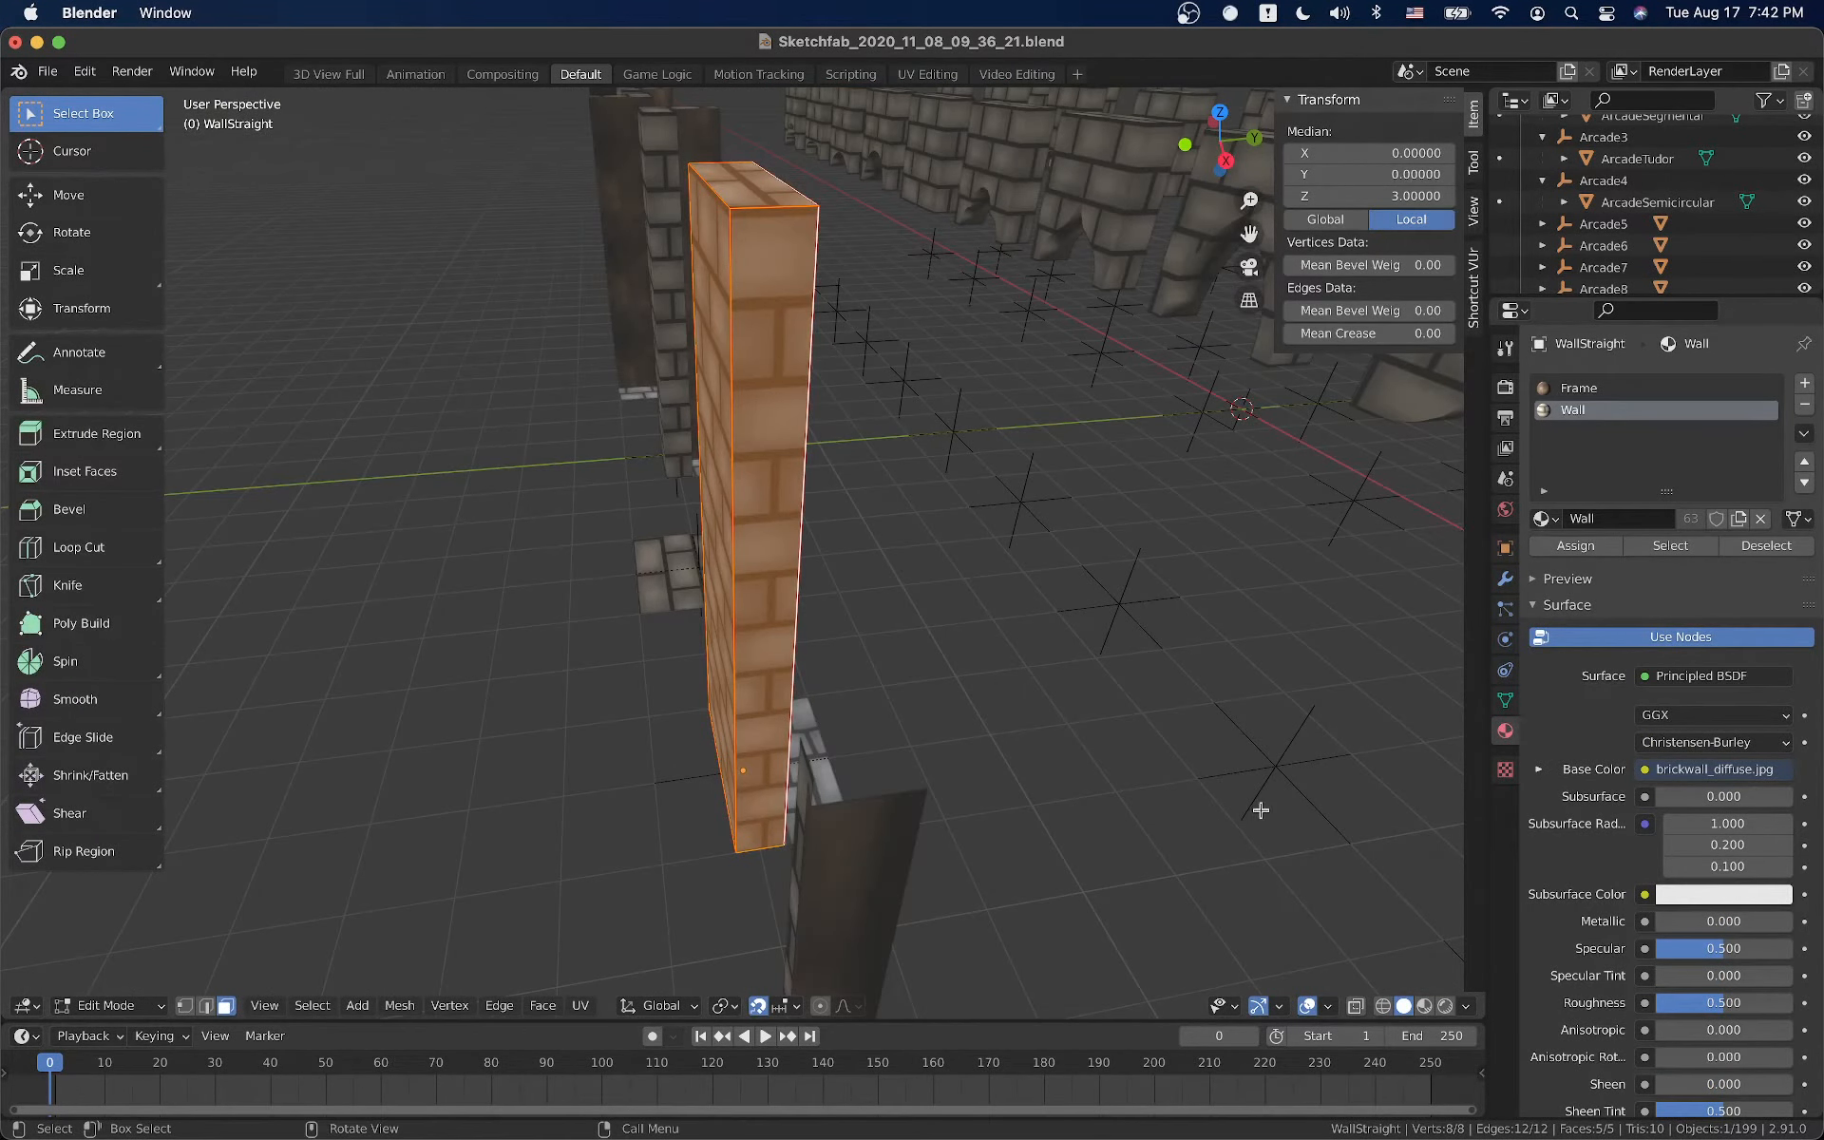
middle_drag(927, 663, 722, 664)
key(Tab)
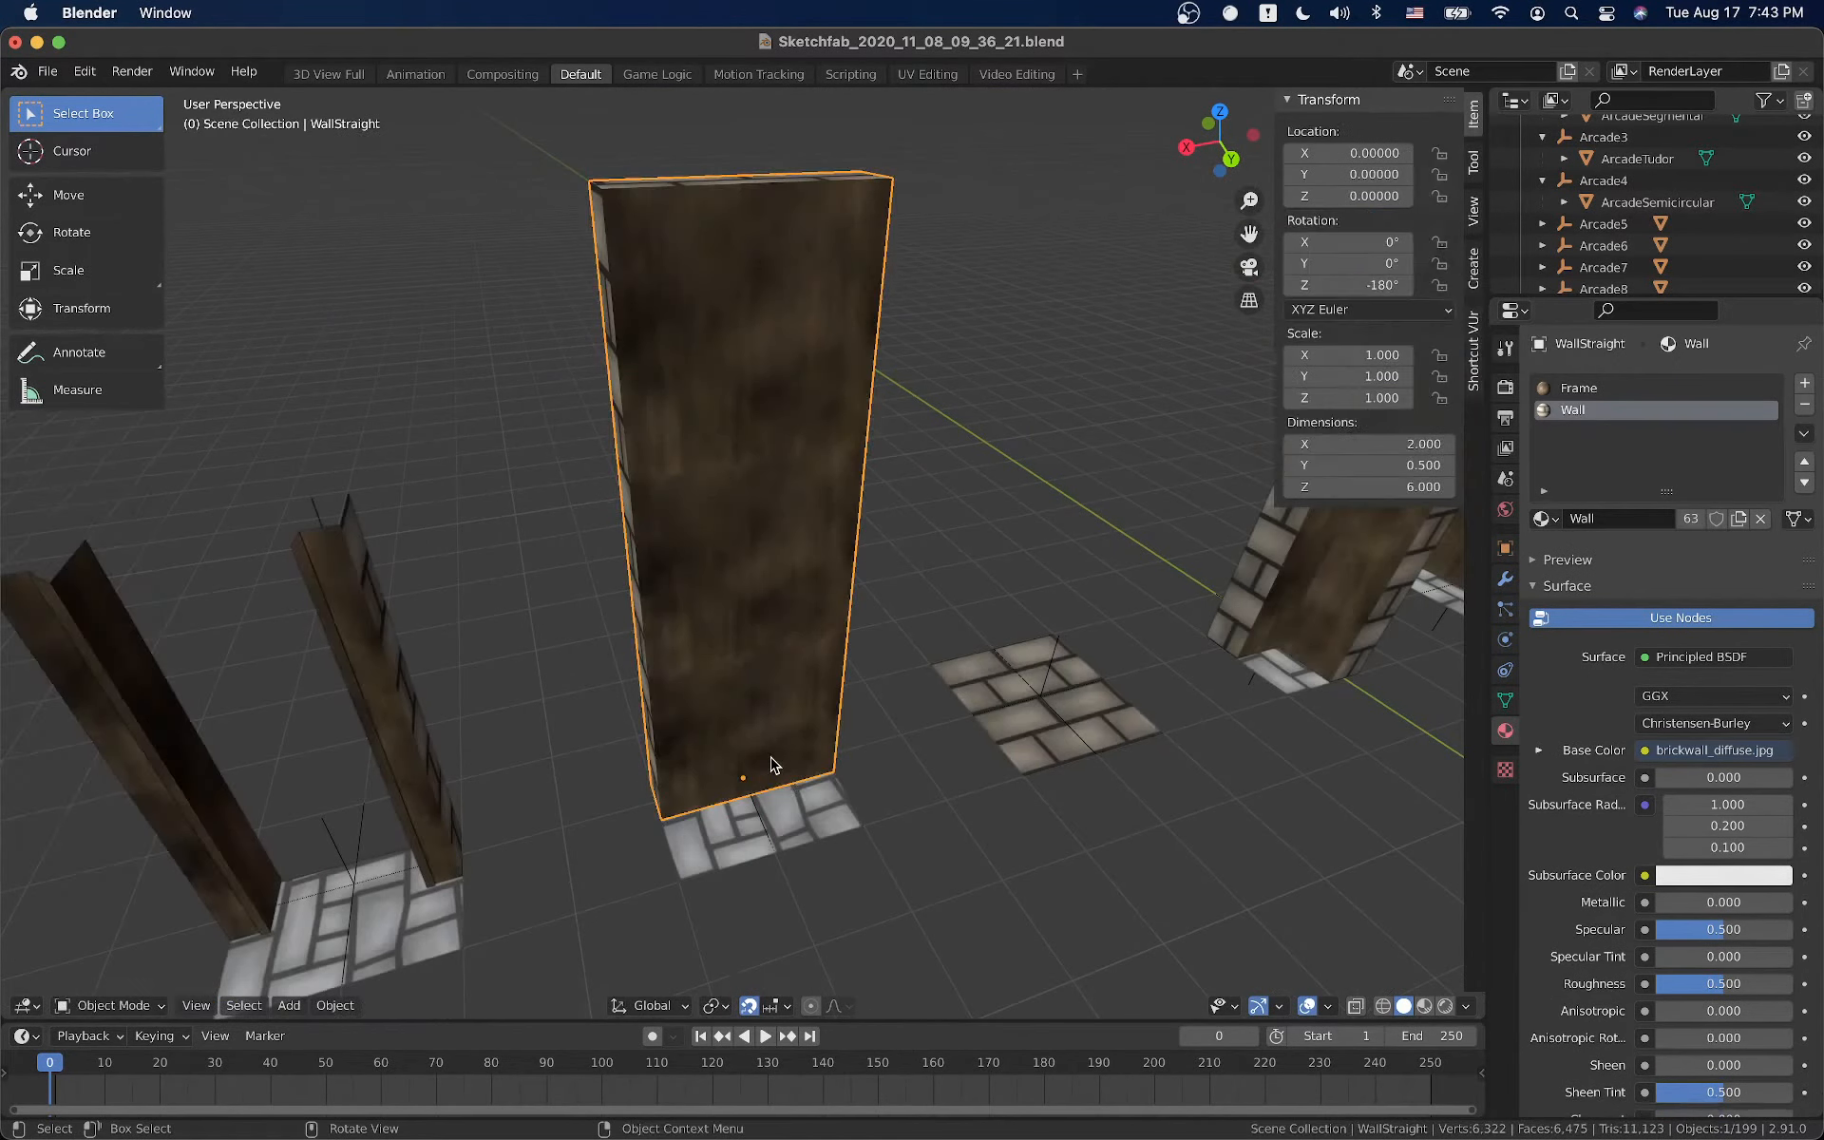
Check whether the straight wall and its stone floor strip are separate by selecting each and trial-moving the wall
click(798, 775)
click(796, 755)
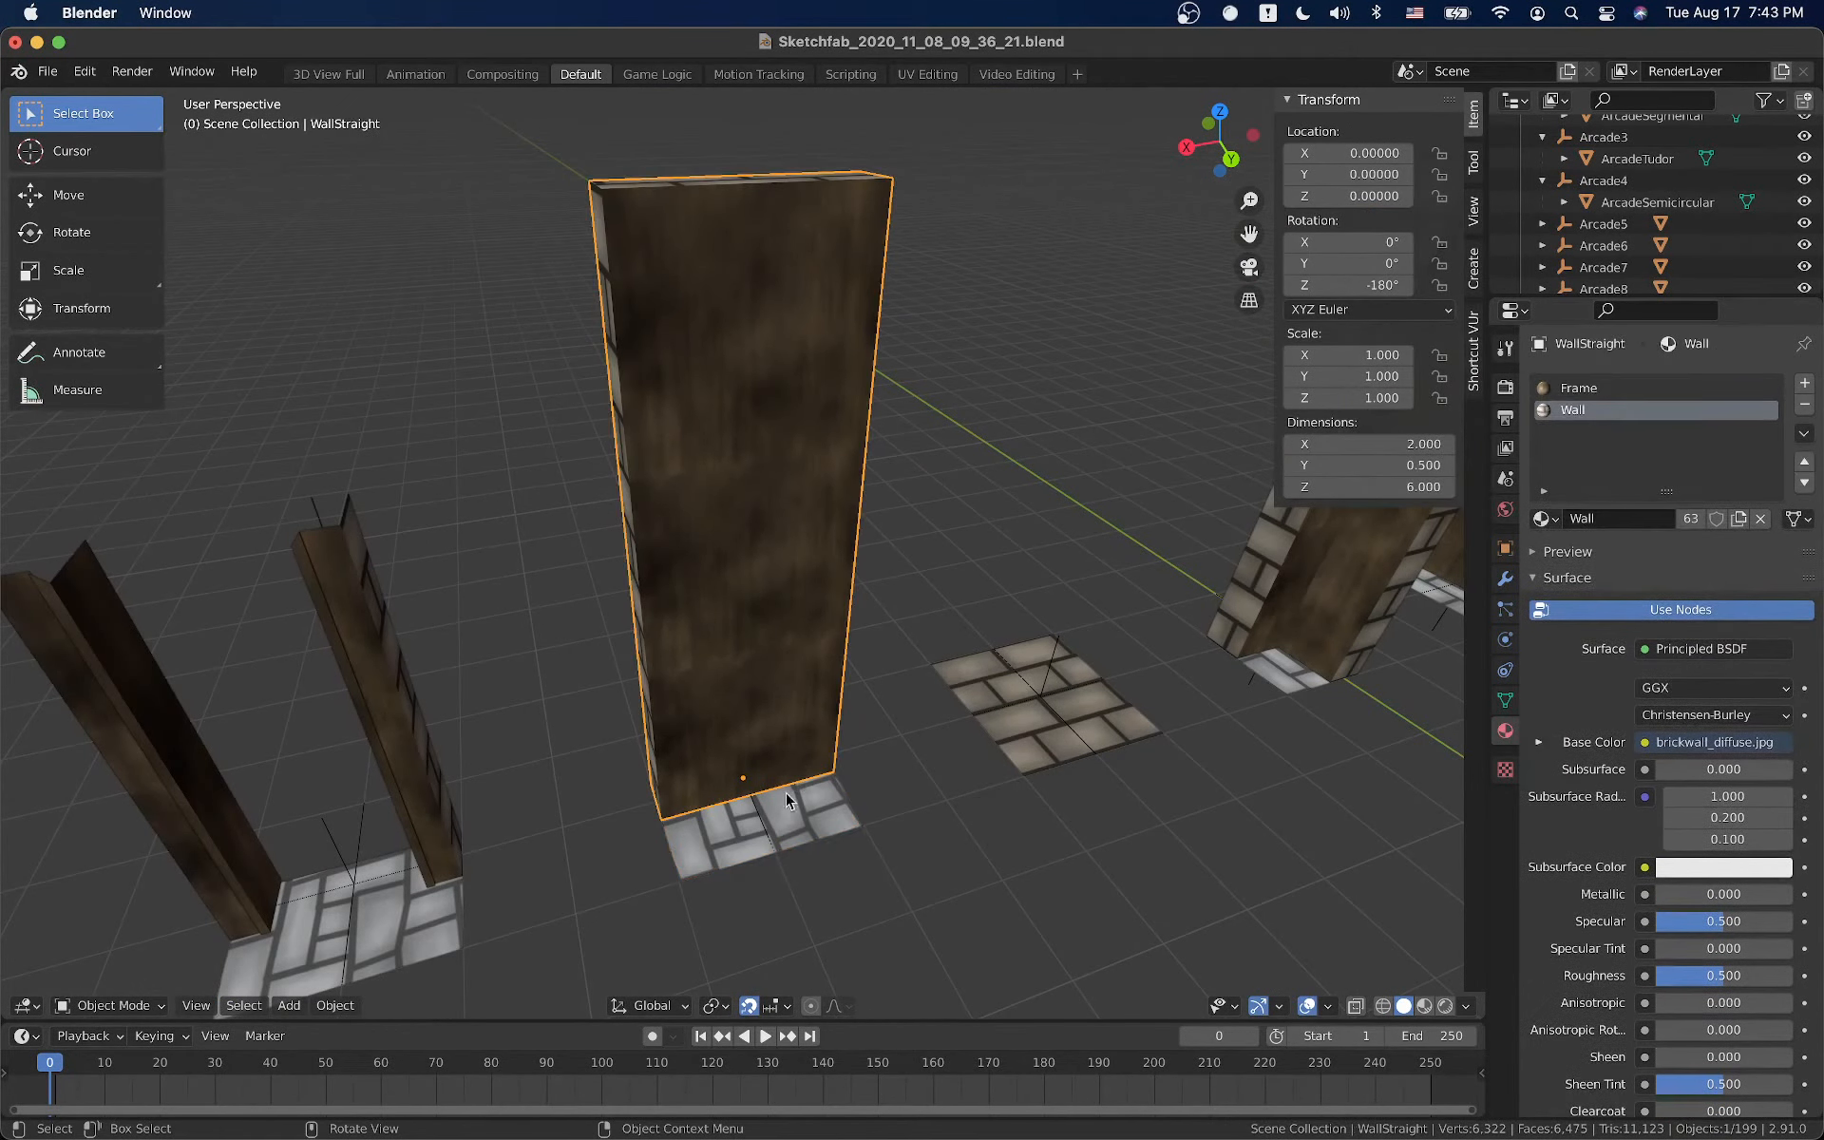
click(786, 802)
middle_drag(743, 805, 817, 787)
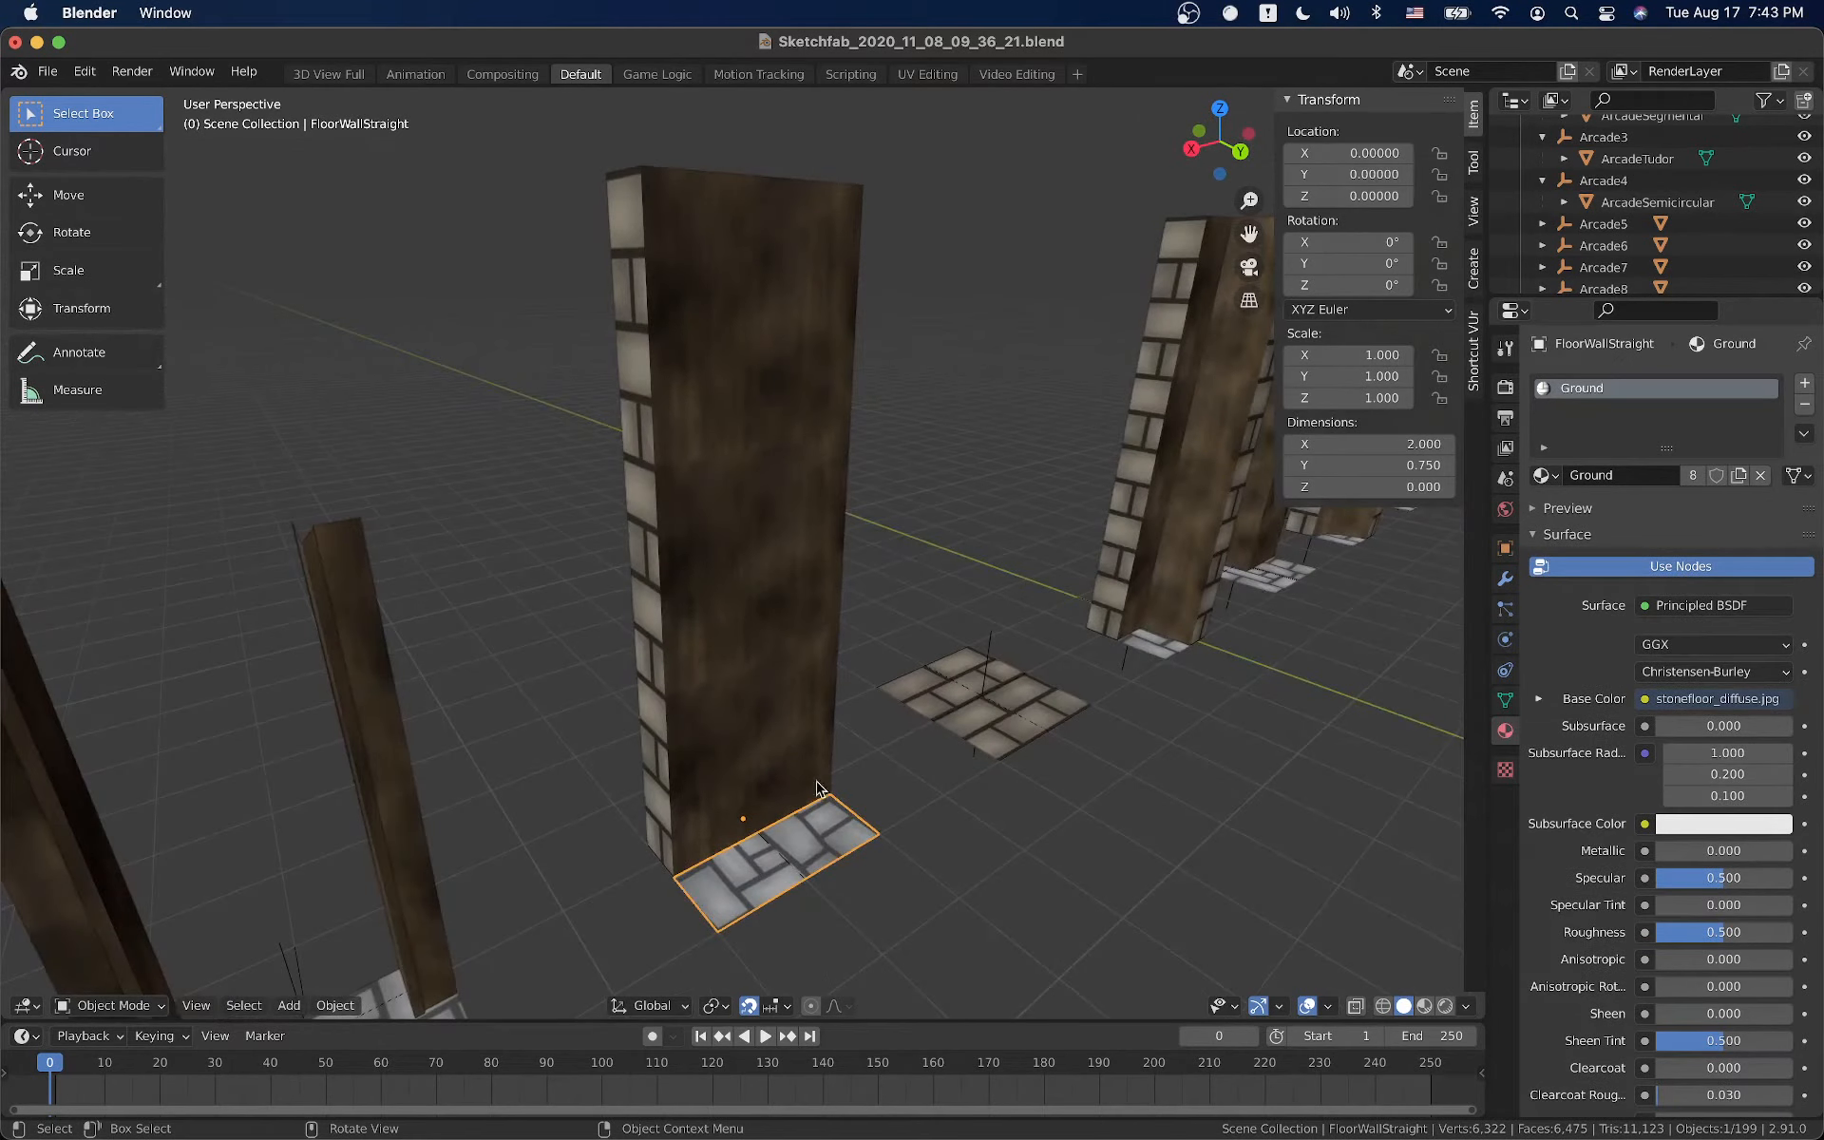
click(765, 800)
key(g)
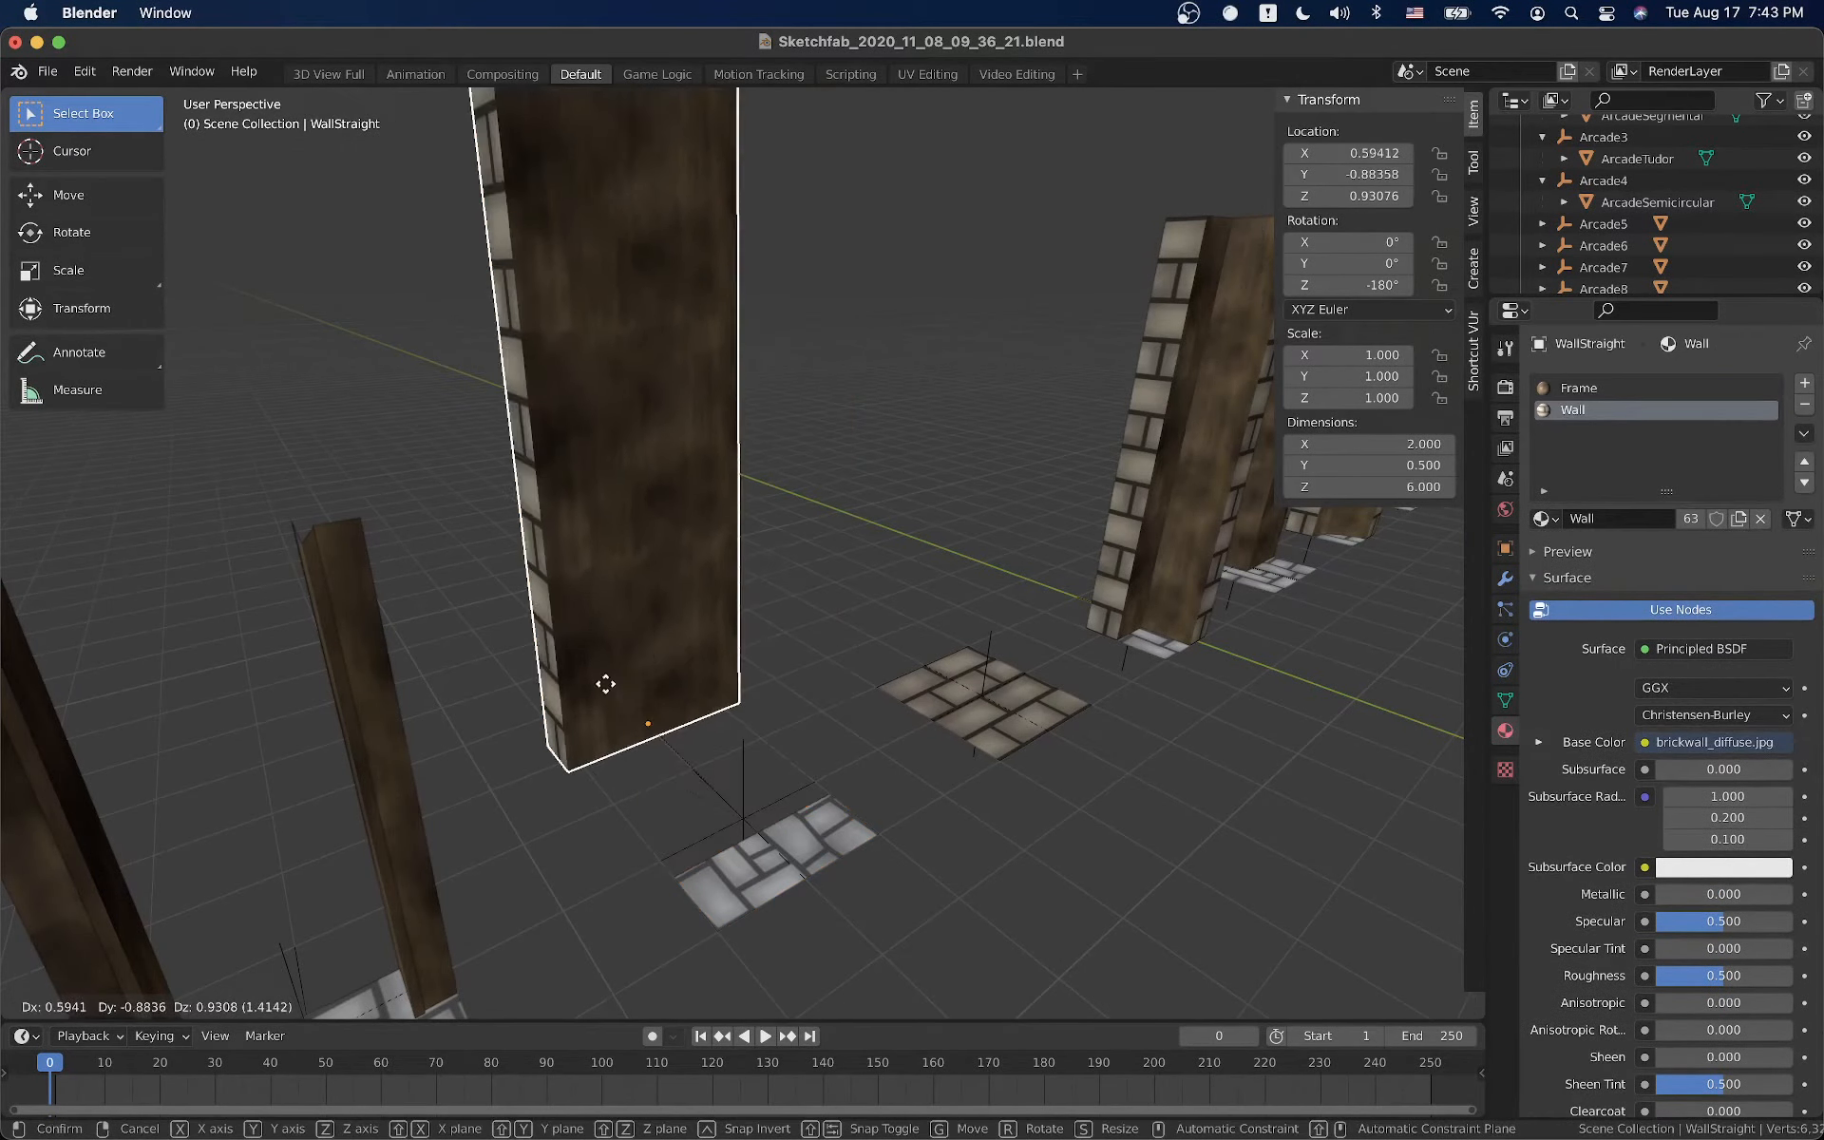
right_click(691, 779)
Examine the straight wall, stairs, columns, windows and remaining modular pieces from several angles
middle_drag(691, 779, 598, 739)
middle_drag(673, 629, 1026, 533)
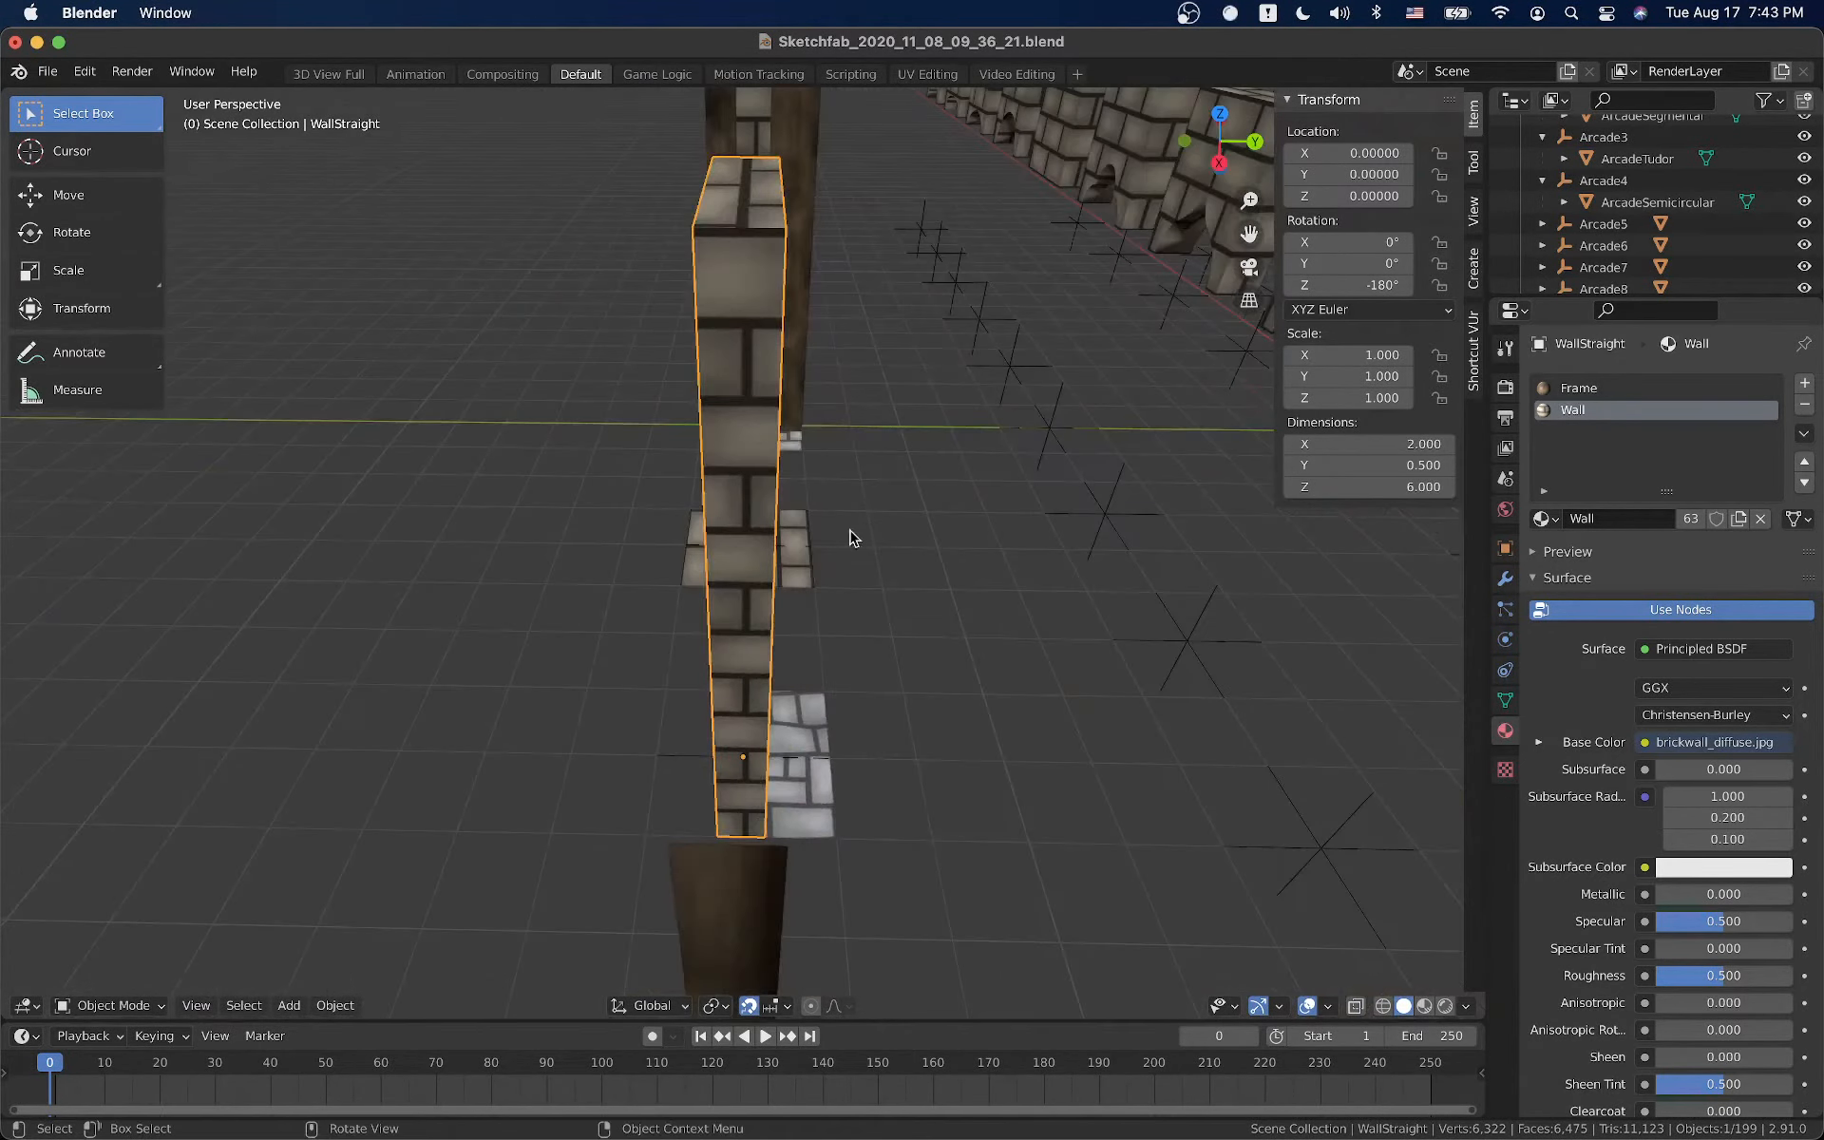
middle_drag(851, 538, 237, 651)
shift+middle_drag(817, 629, 584, 638)
scroll(986, 657, up, 4)
middle_drag(972, 651, 910, 466)
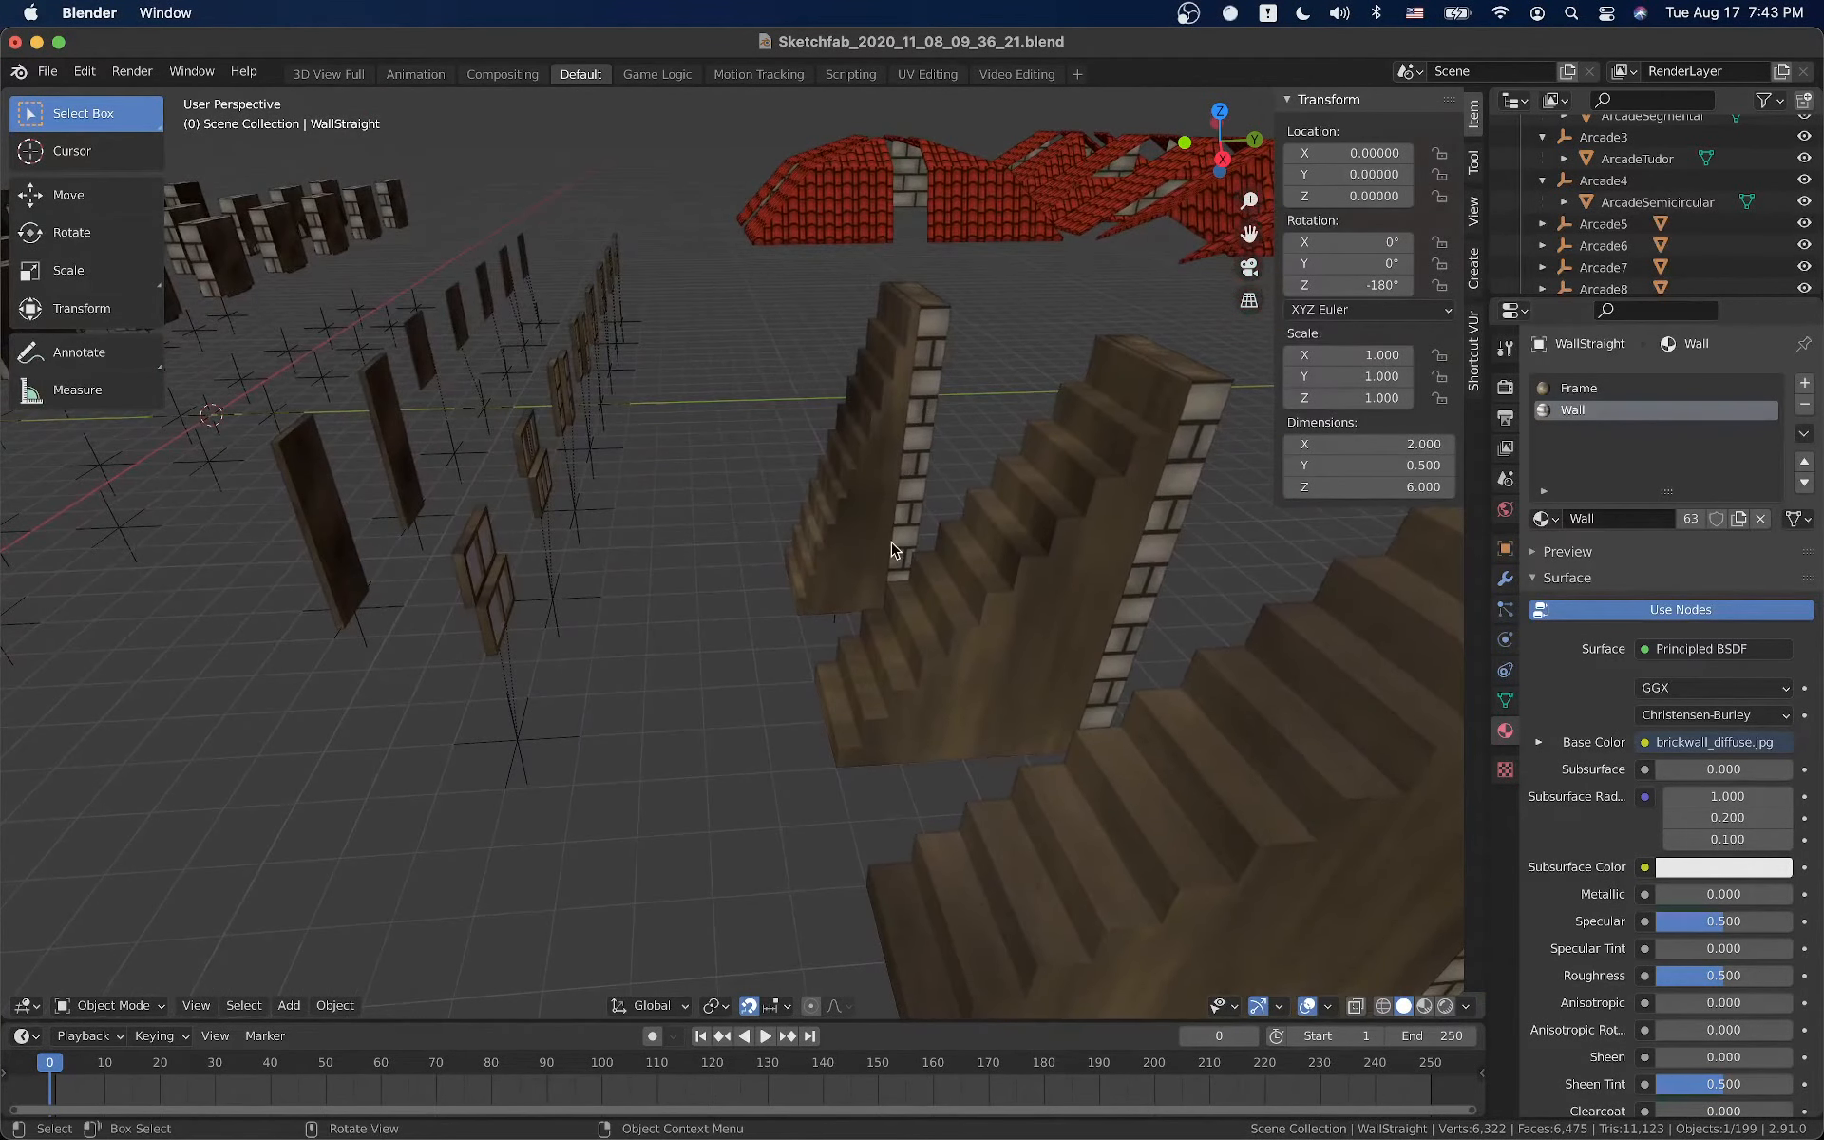
scroll(863, 549, down, 4)
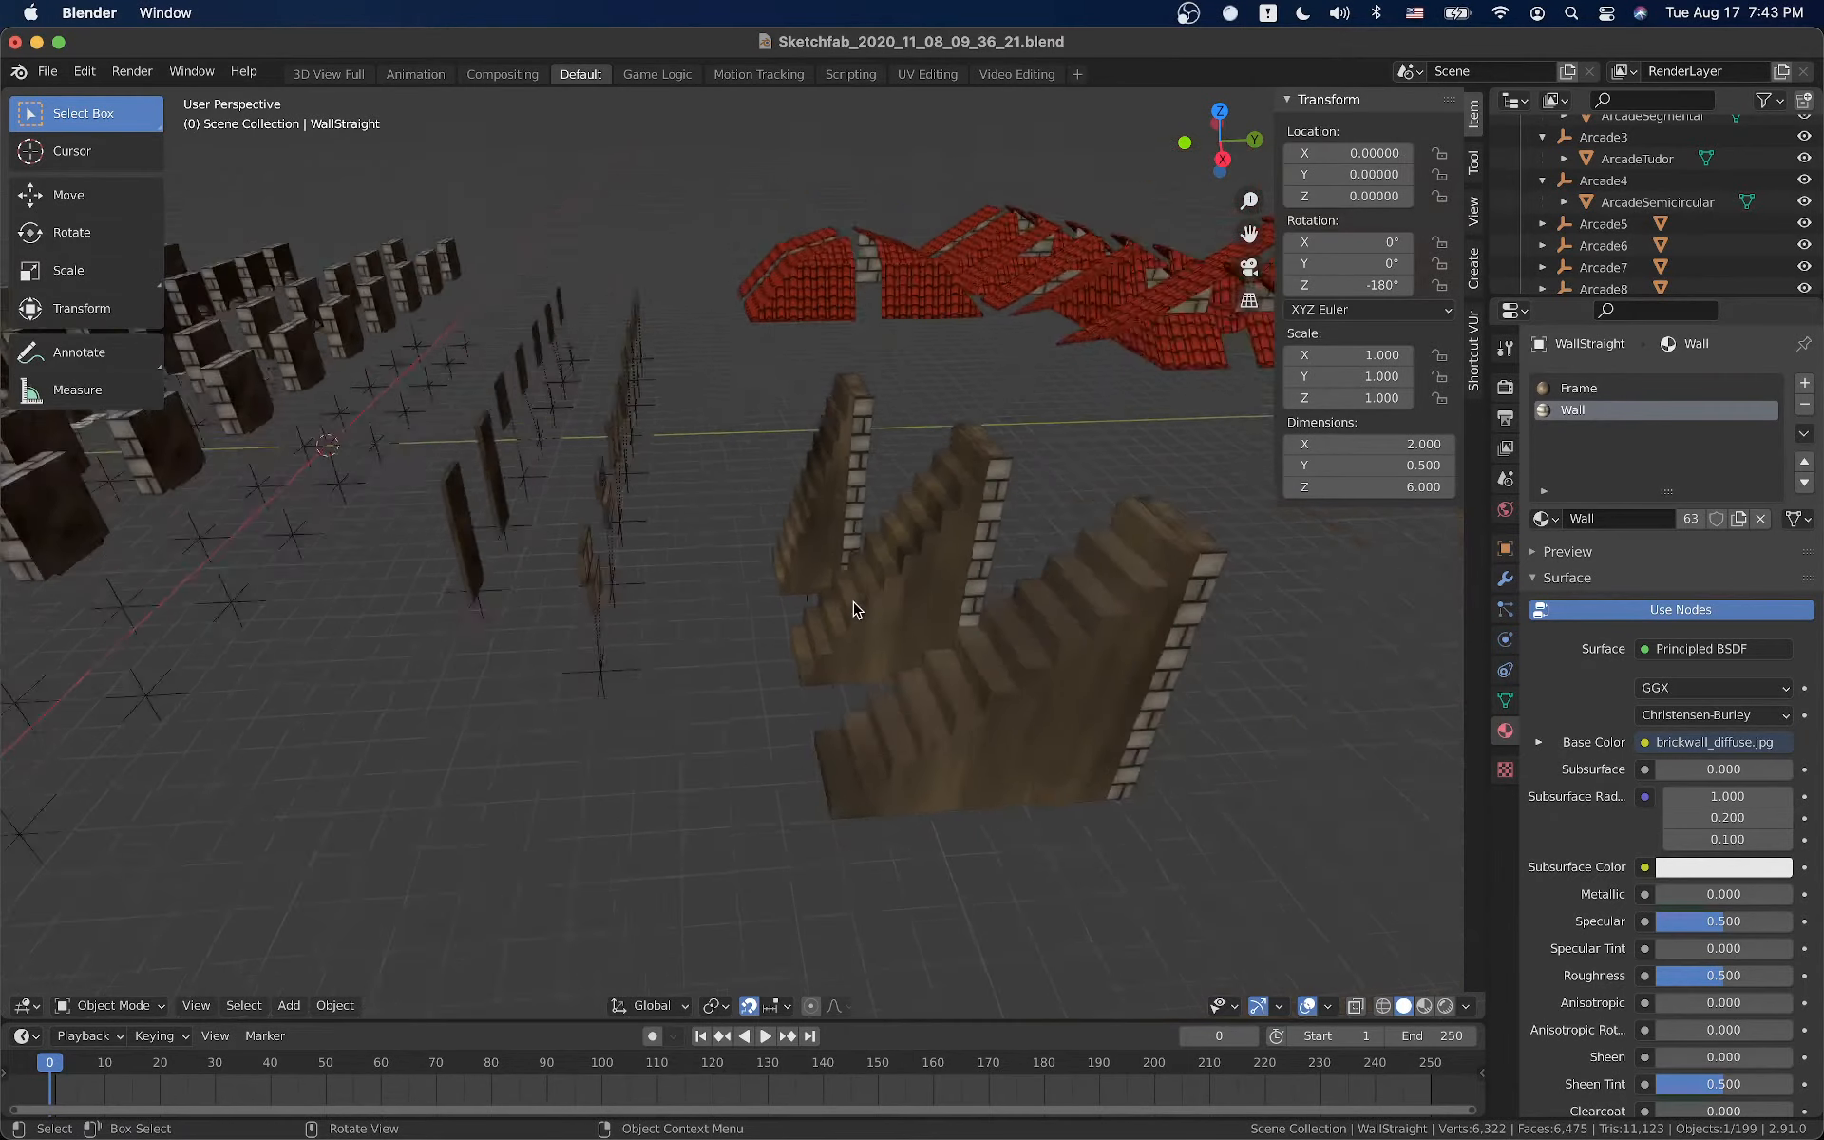
shift+middle_drag(644, 502, 1128, 532)
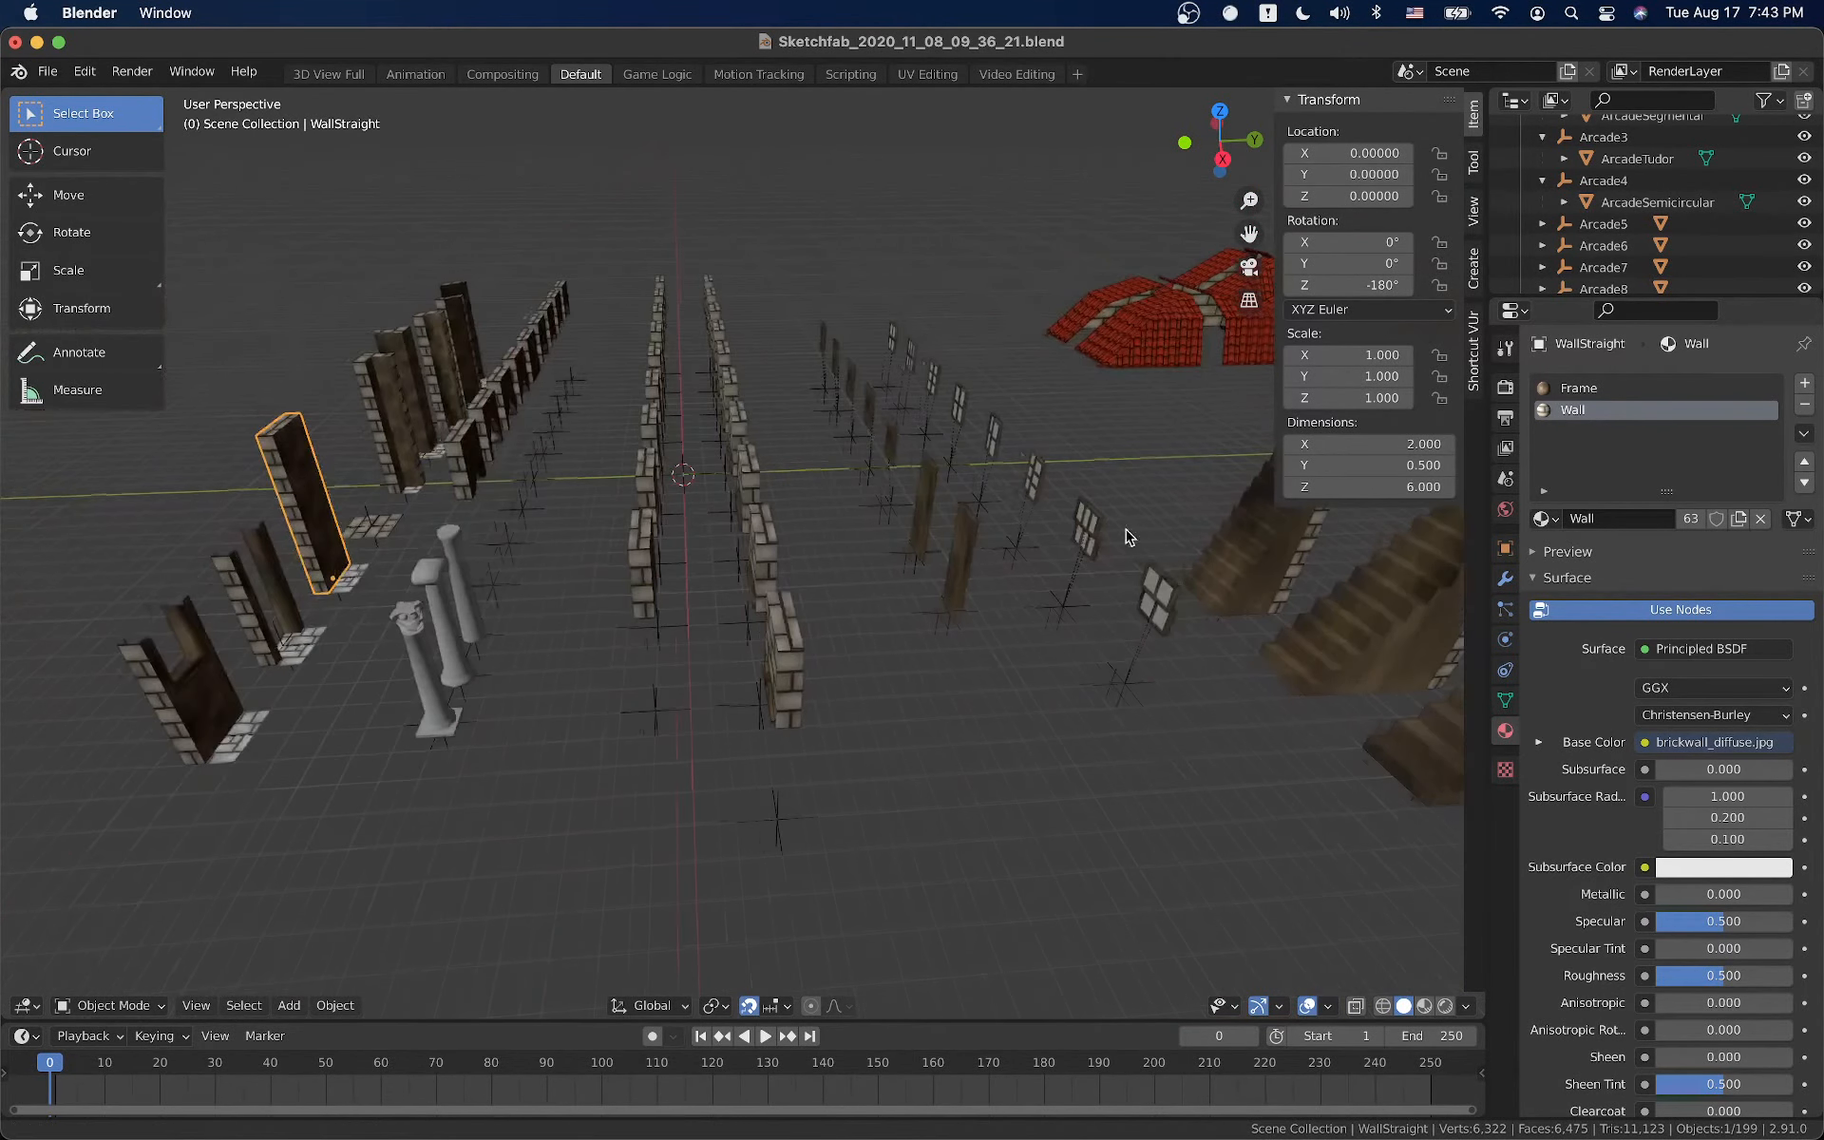
click(530, 569)
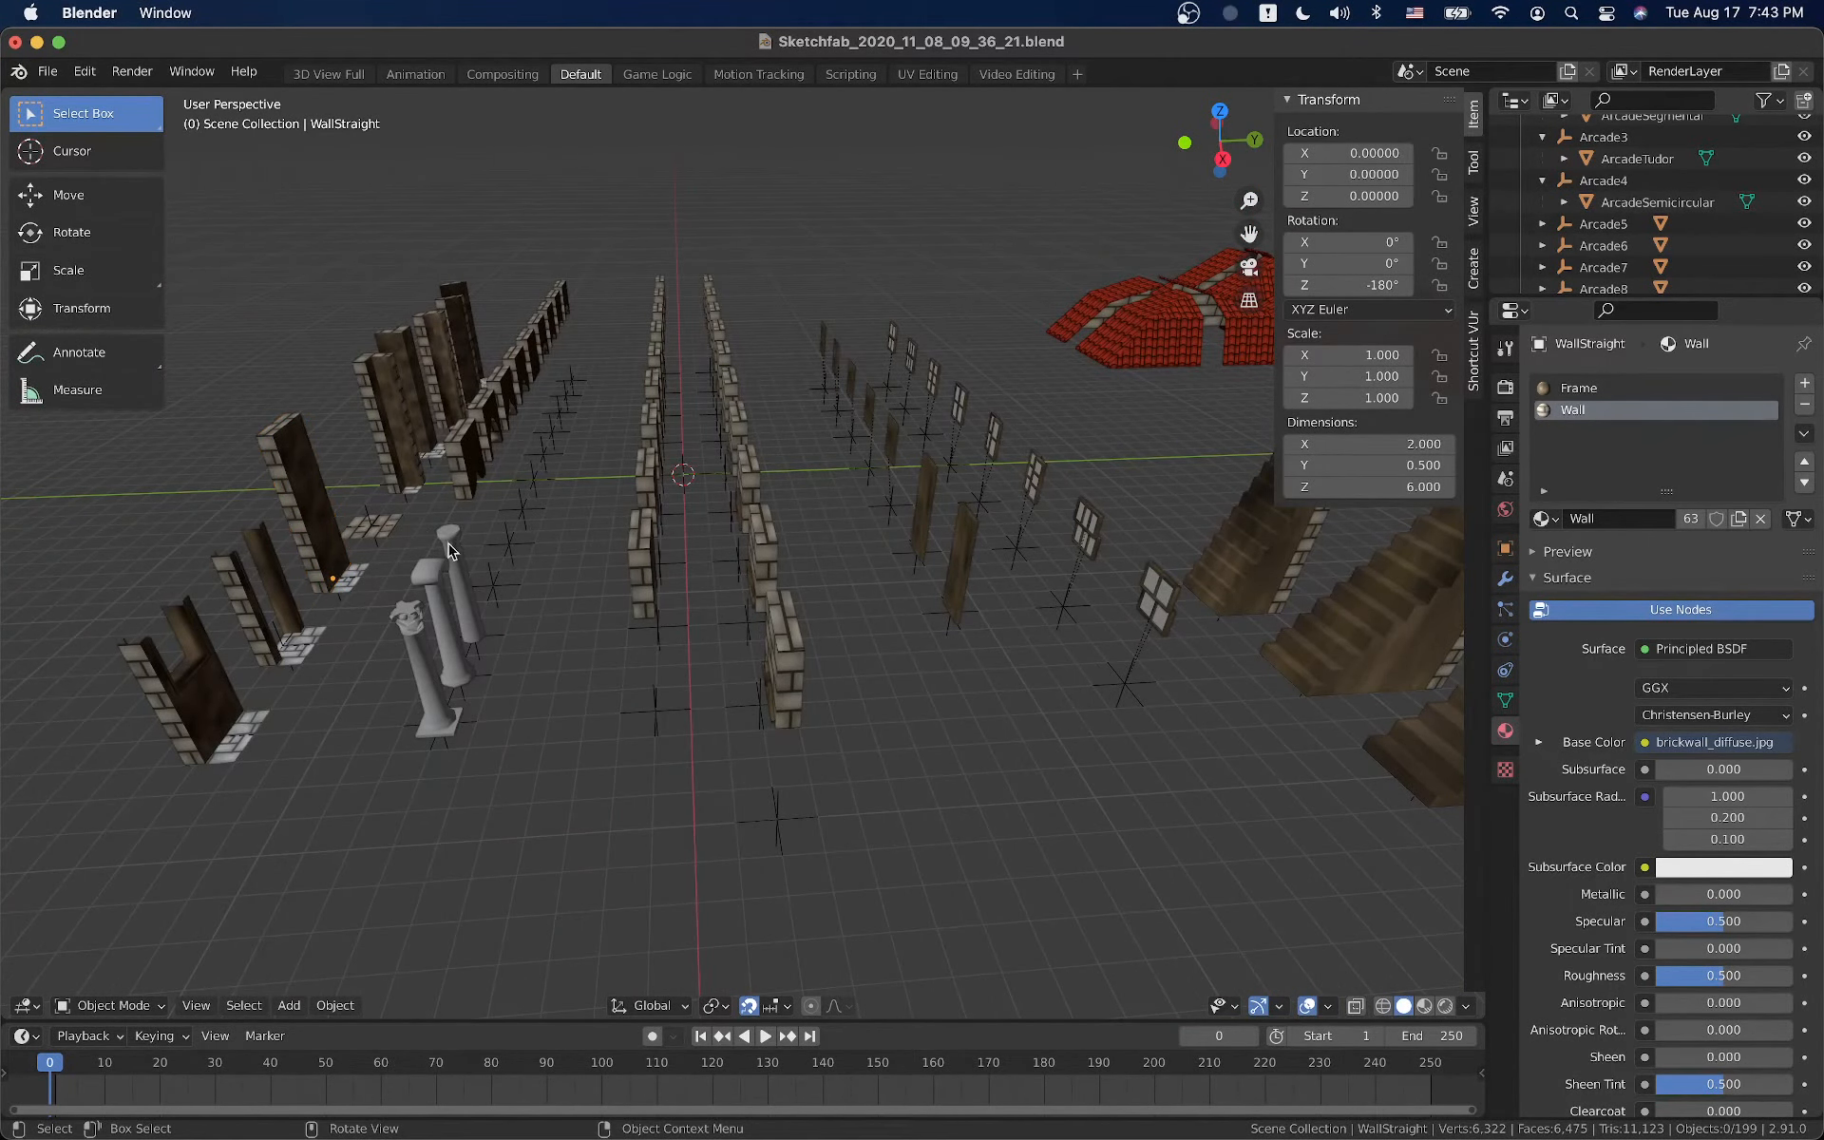
middle_drag(449, 554, 758, 538)
mouse_move(760, 605)
middle_down()
mouse_move(769, 546)
mouse_move(768, 568)
middle_up()
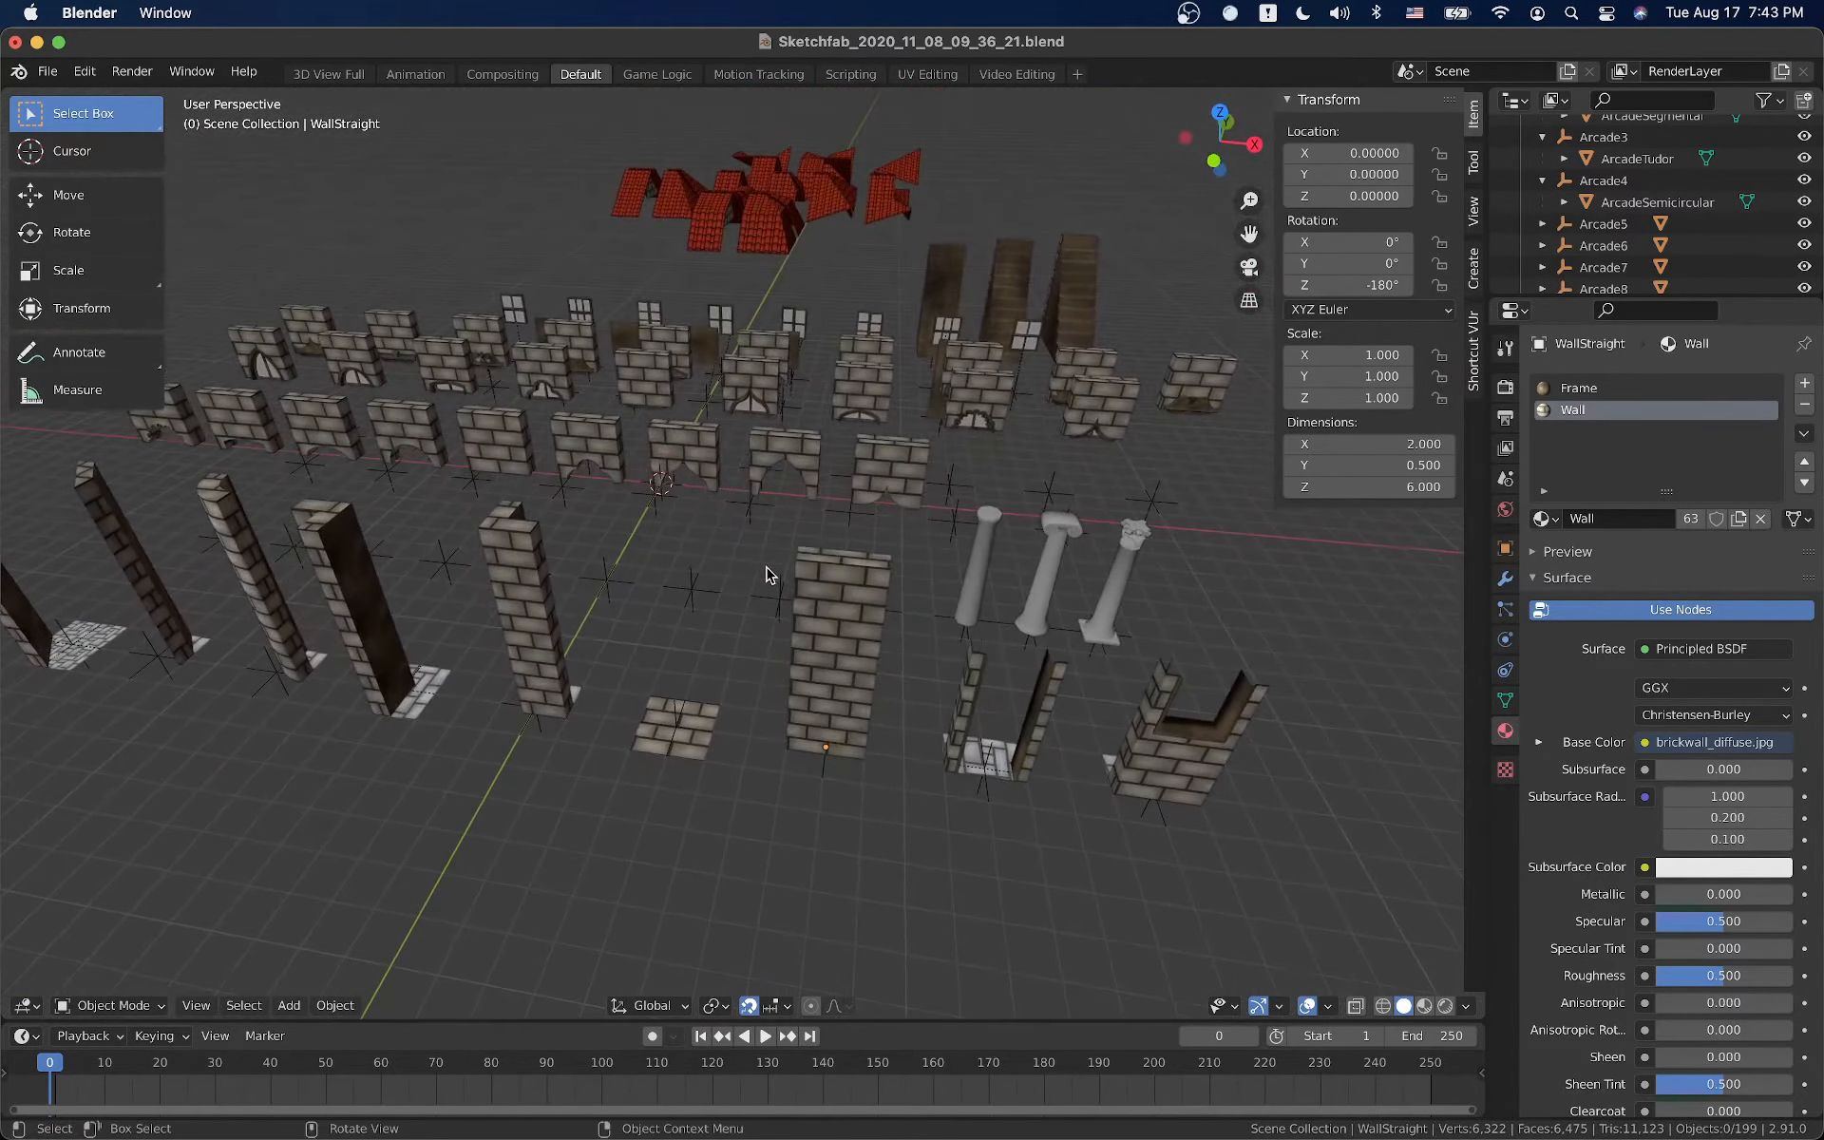
scroll(768, 568, up, 6)
scroll(907, 582, down, 5)
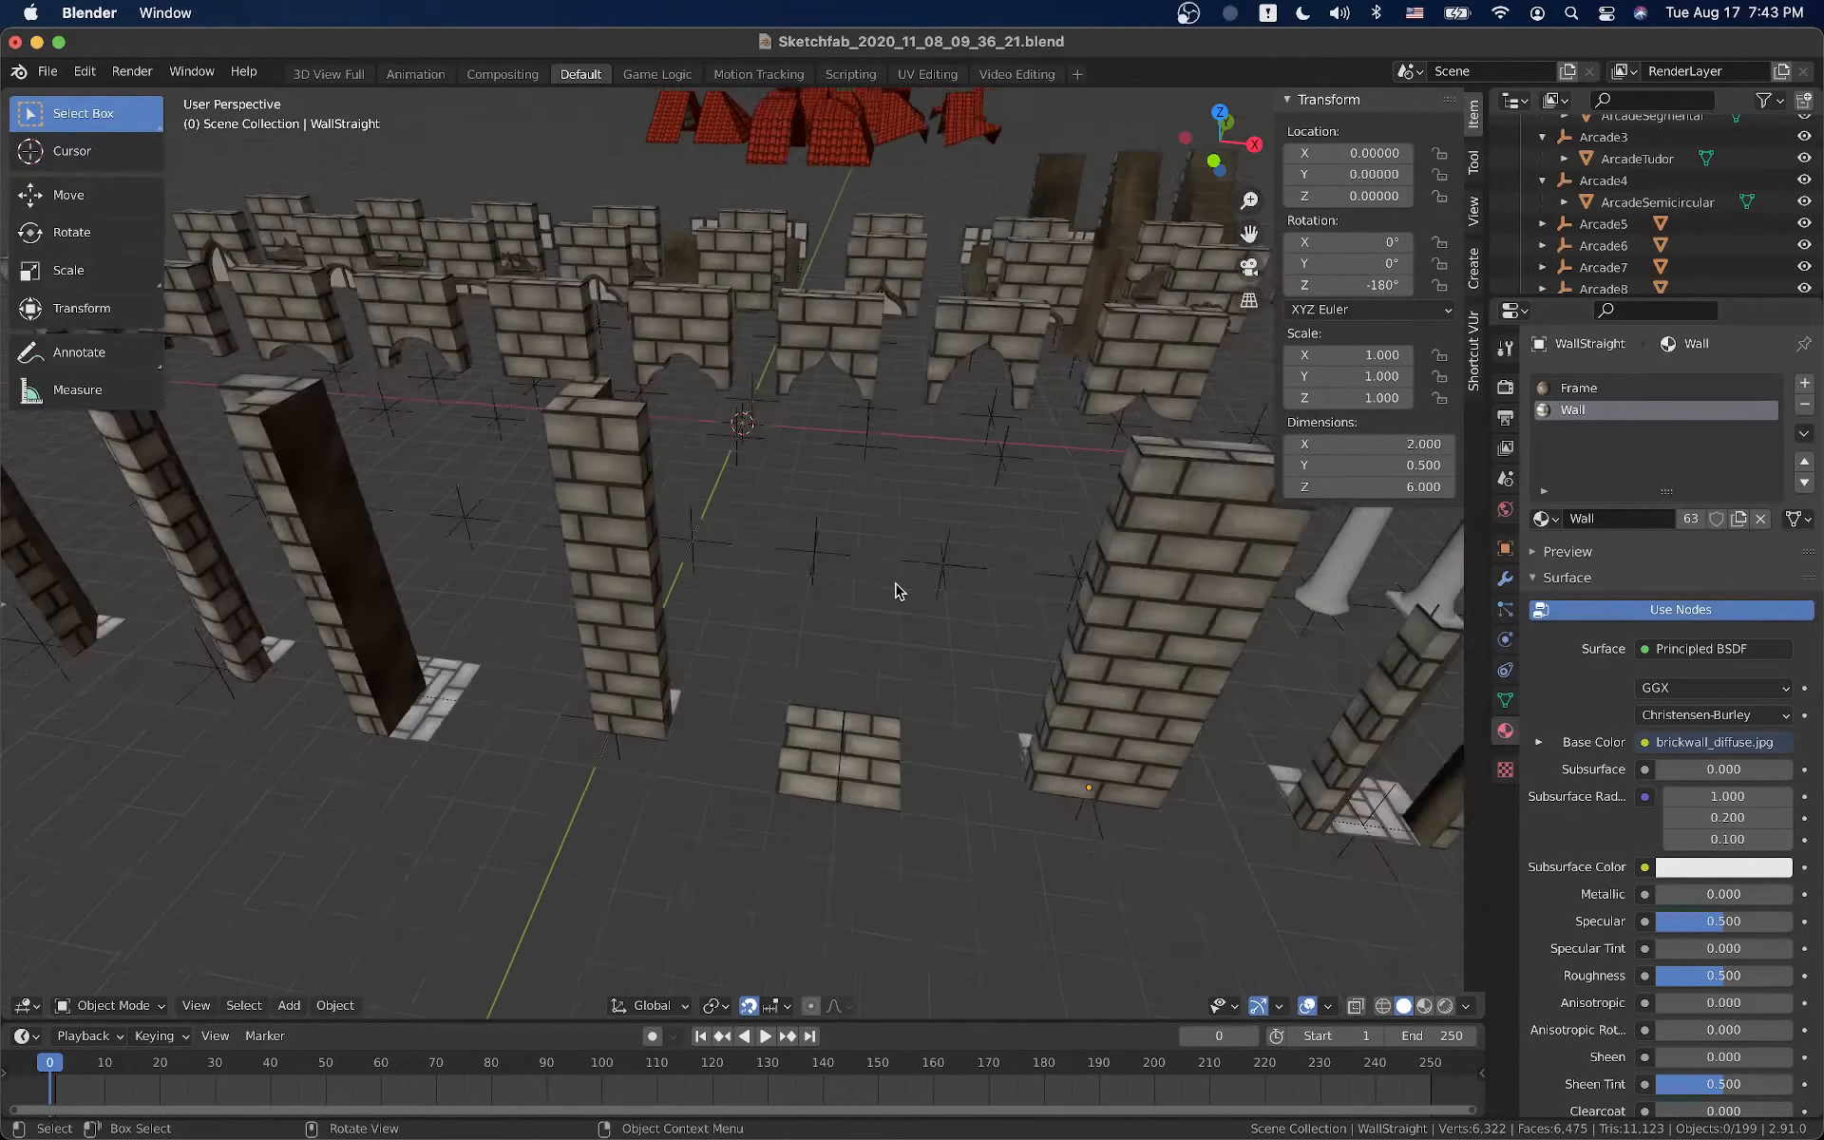
click(1003, 606)
middle_drag(1002, 605, 887, 672)
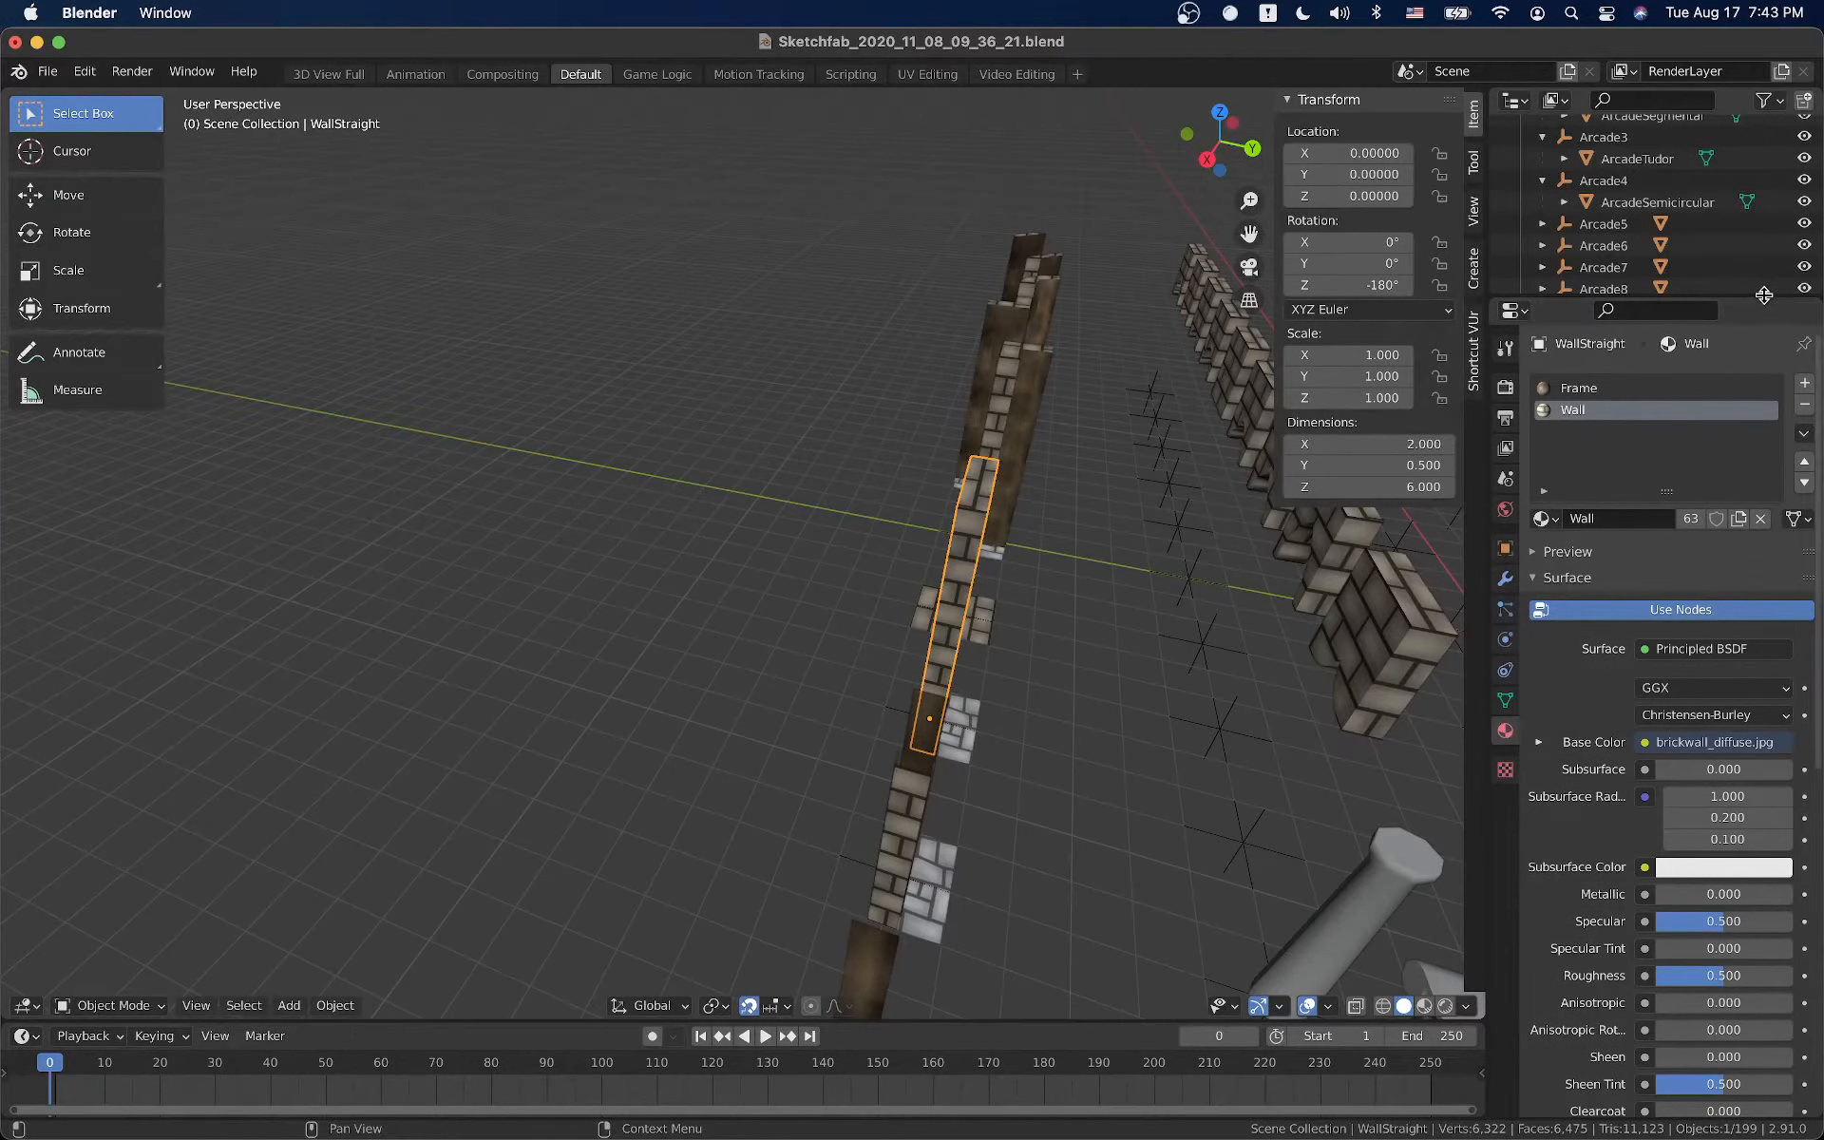
Enlarge the outliner and collapse the Arcade1, Arcade2, Arcade3 and Arcade4 groups
drag(1743, 300, 1744, 872)
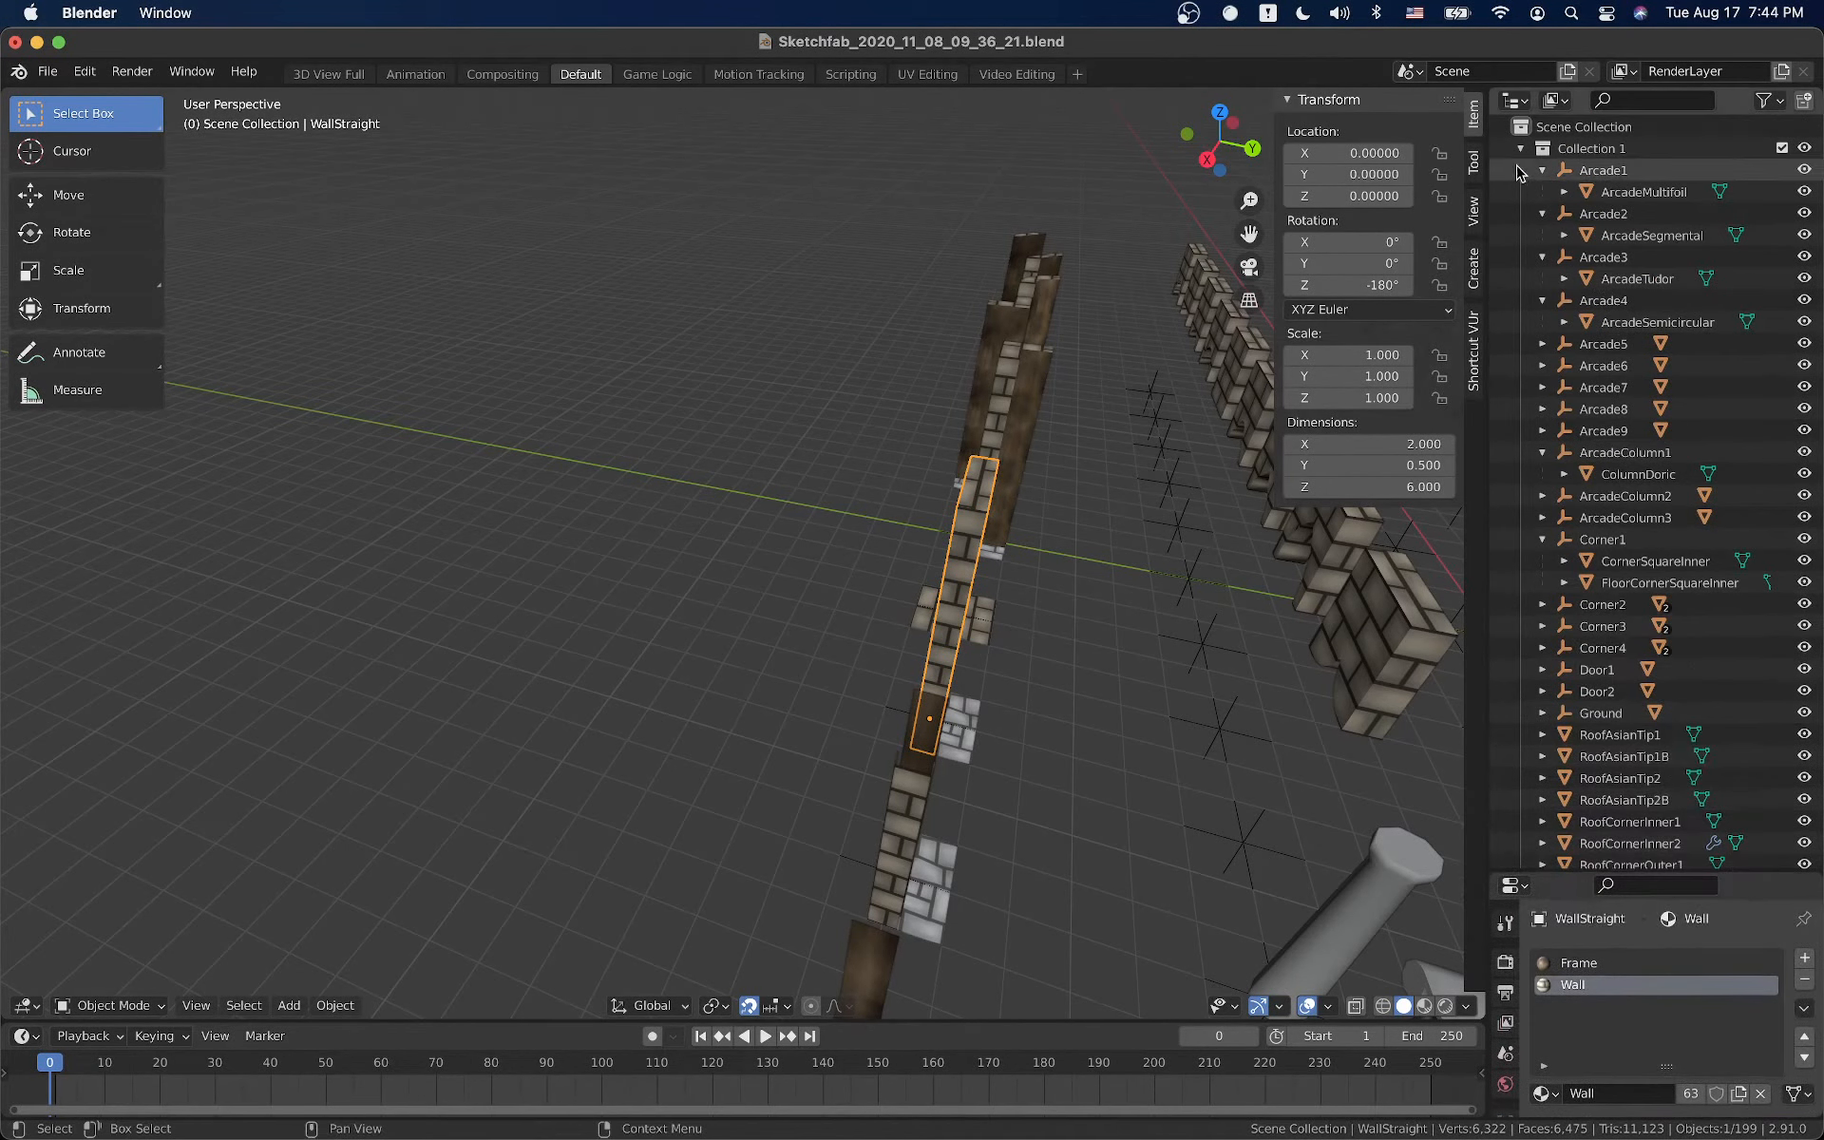
click(1541, 213)
click(1543, 170)
click(1543, 214)
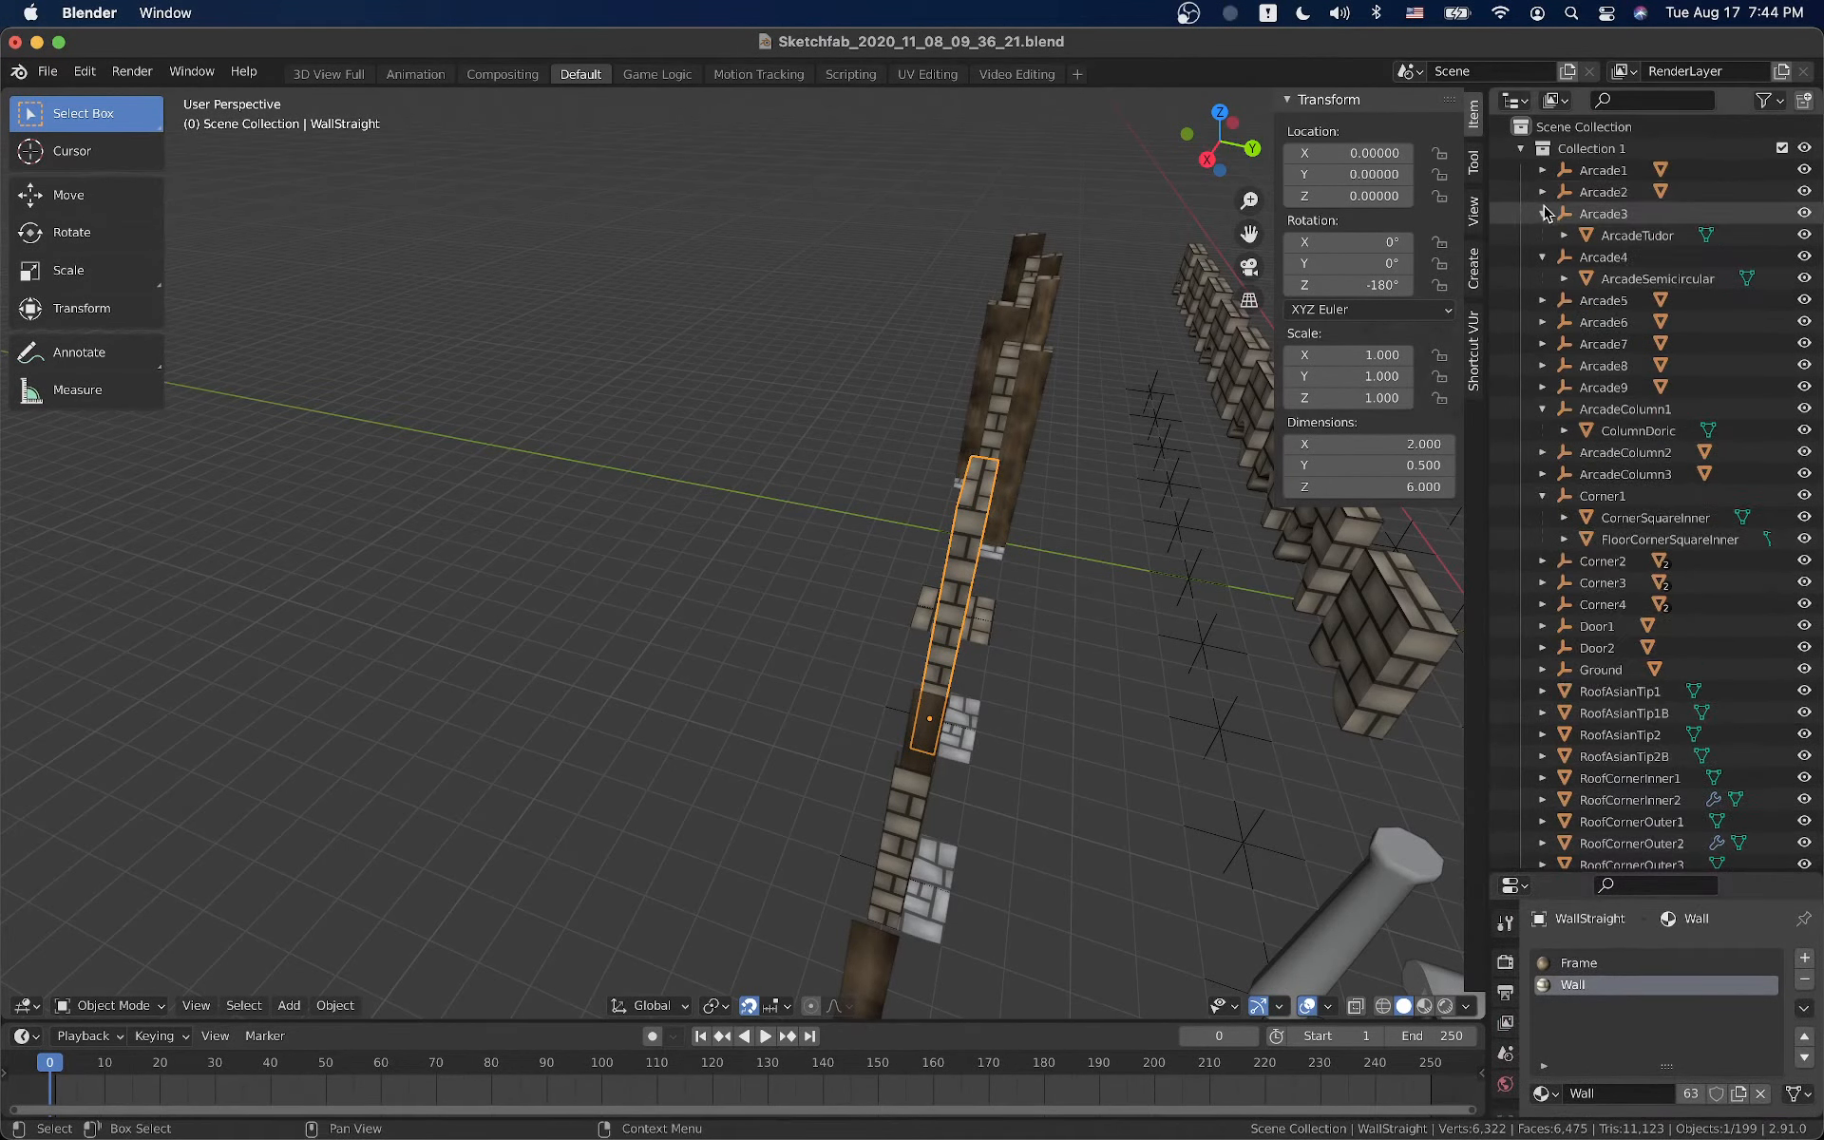
click(1543, 235)
click(1584, 369)
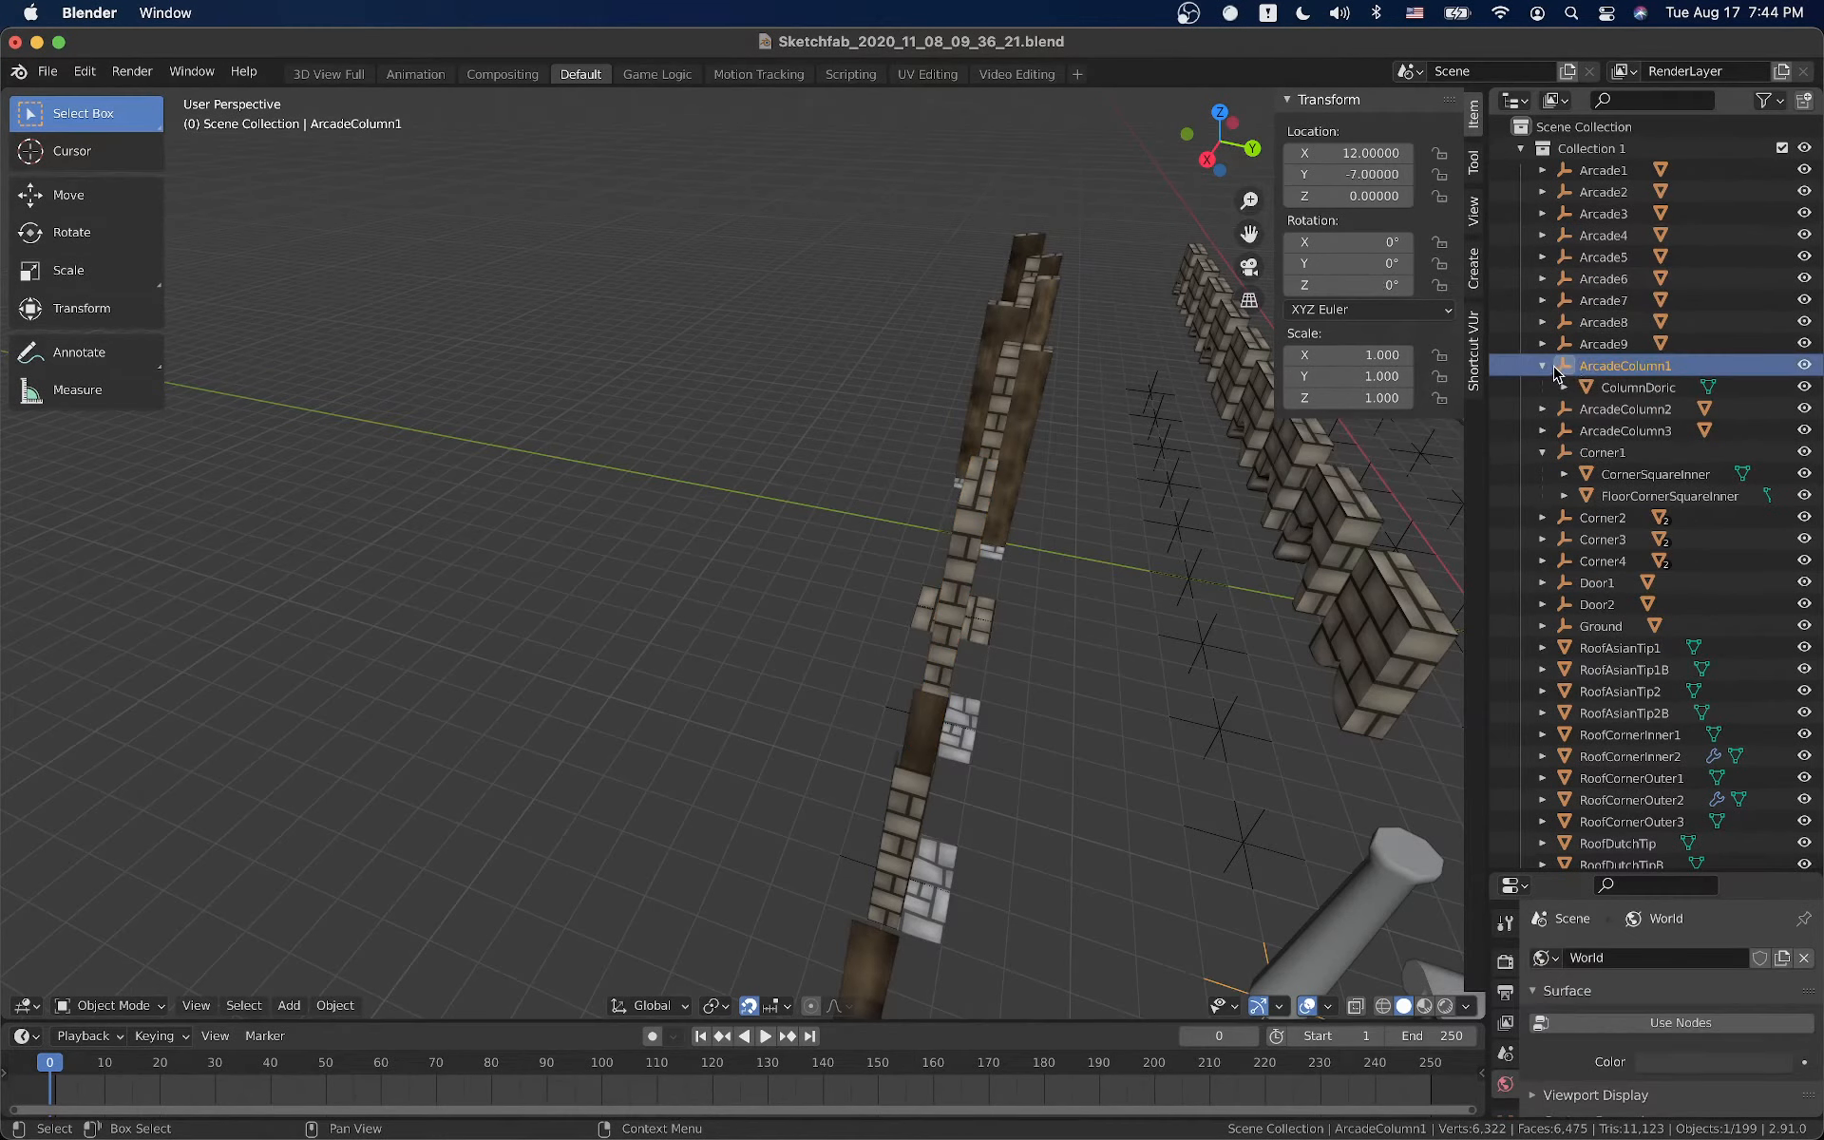
Collapse the ArcadeColumn1, Corner1 and Top1 groups in the outliner
click(1543, 365)
click(1543, 410)
click(1541, 410)
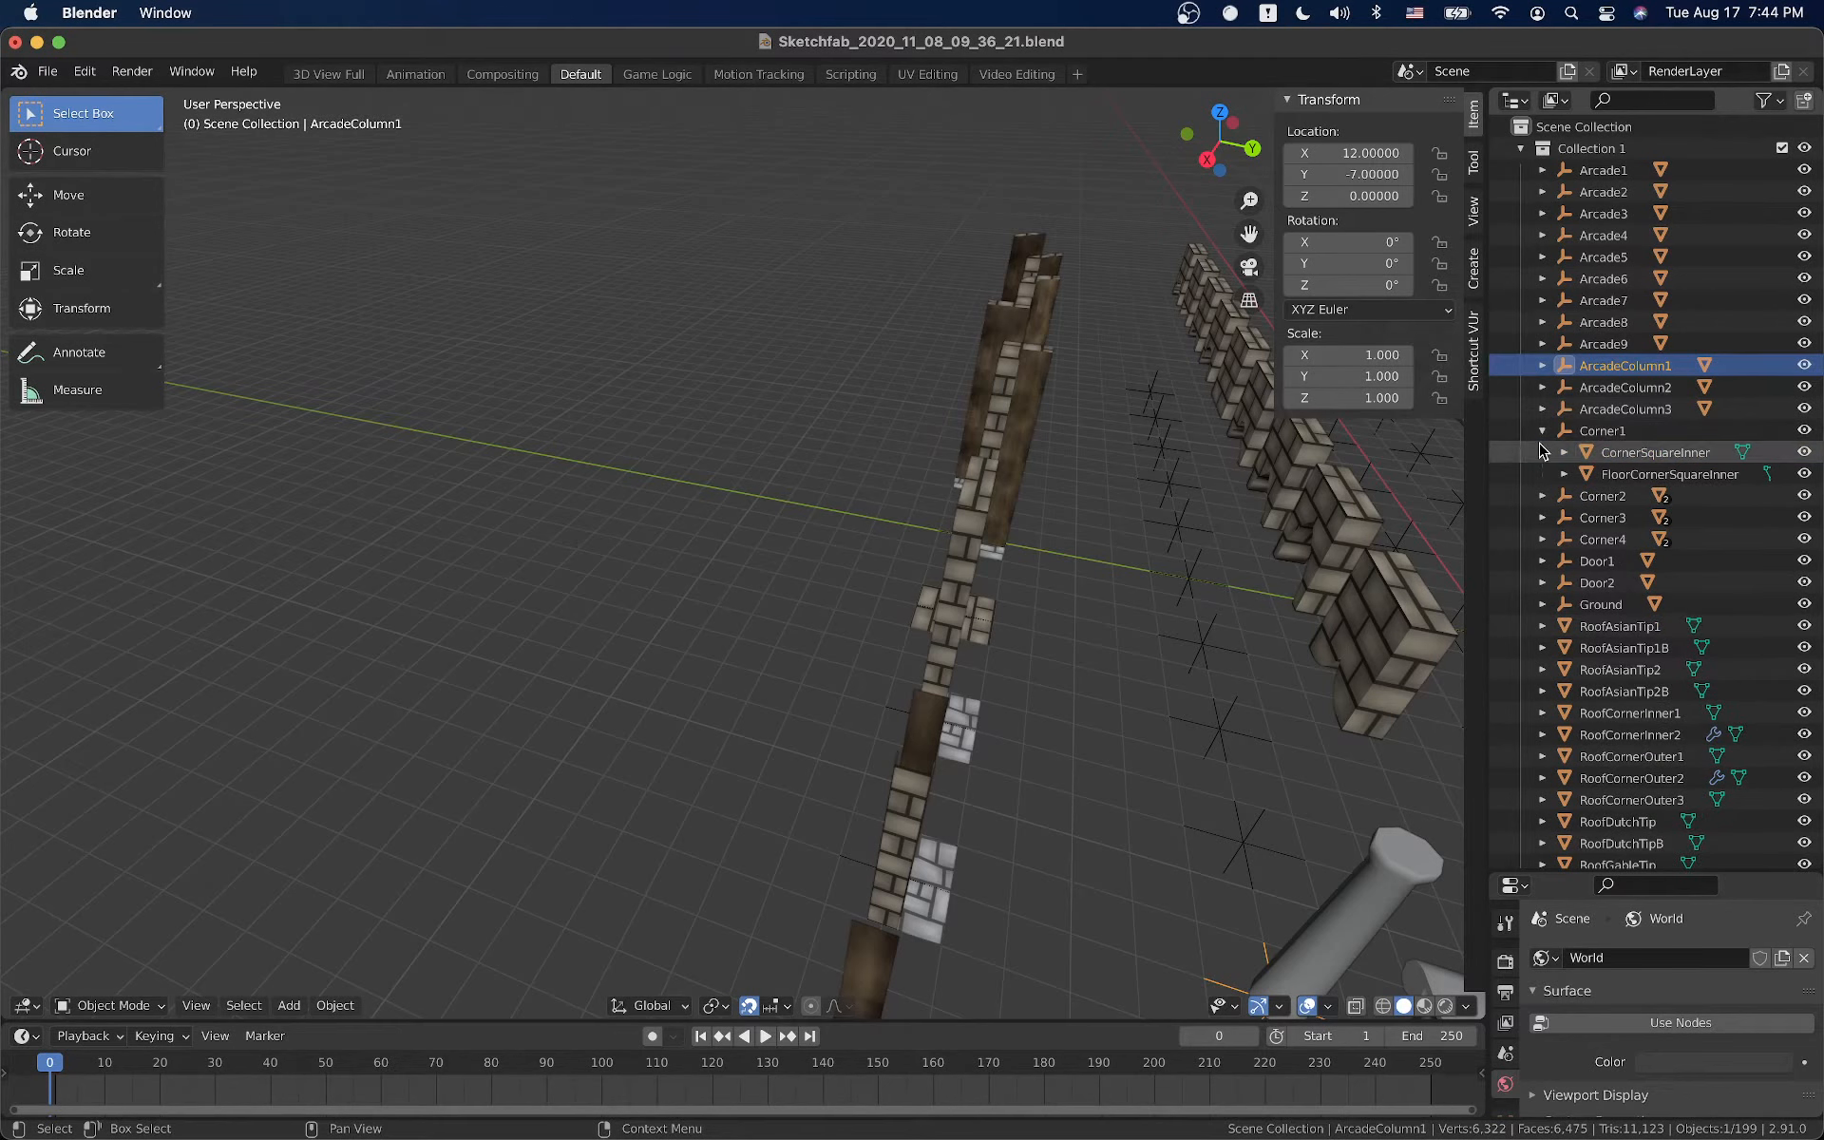
click(1543, 445)
click(1543, 432)
scroll(1547, 435, down, 17)
scroll(1554, 577, down, 7)
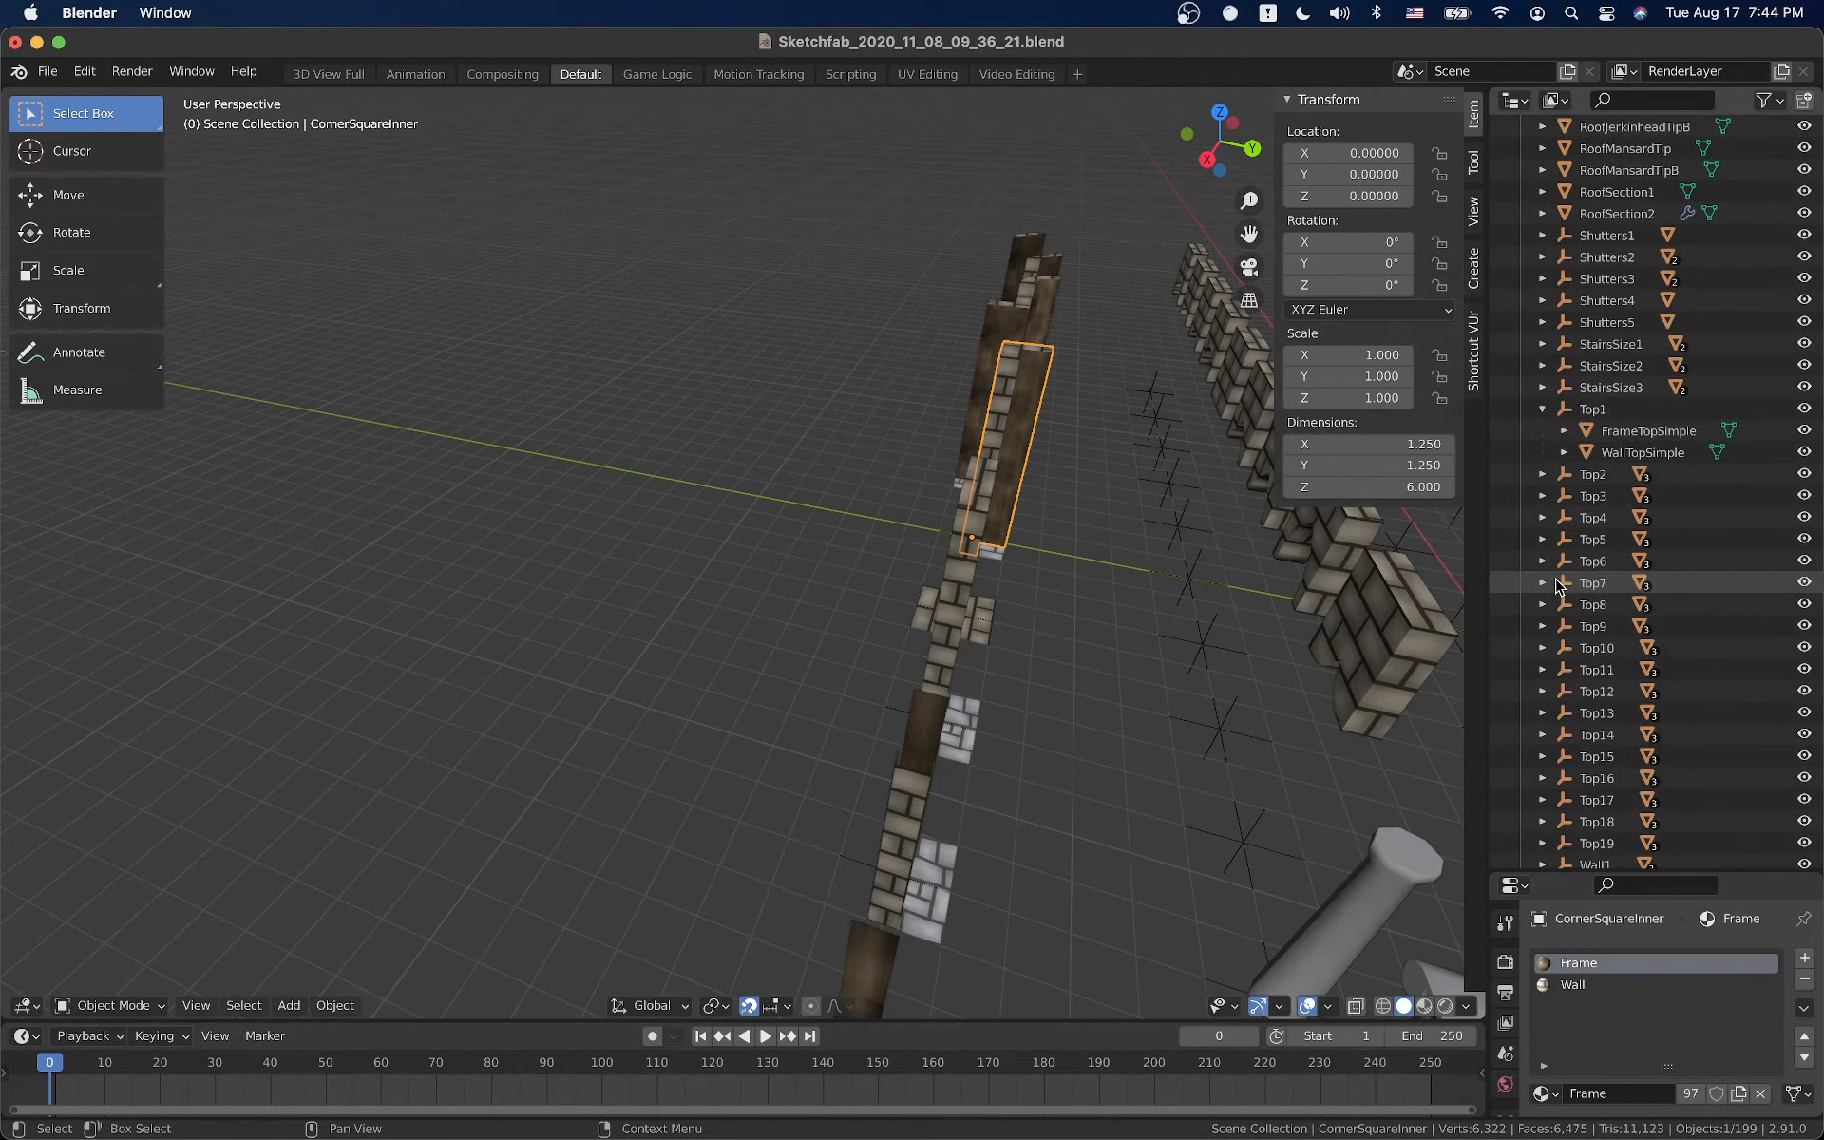
click(1543, 414)
scroll(1546, 420, down, 1)
scroll(1546, 428, down, 9)
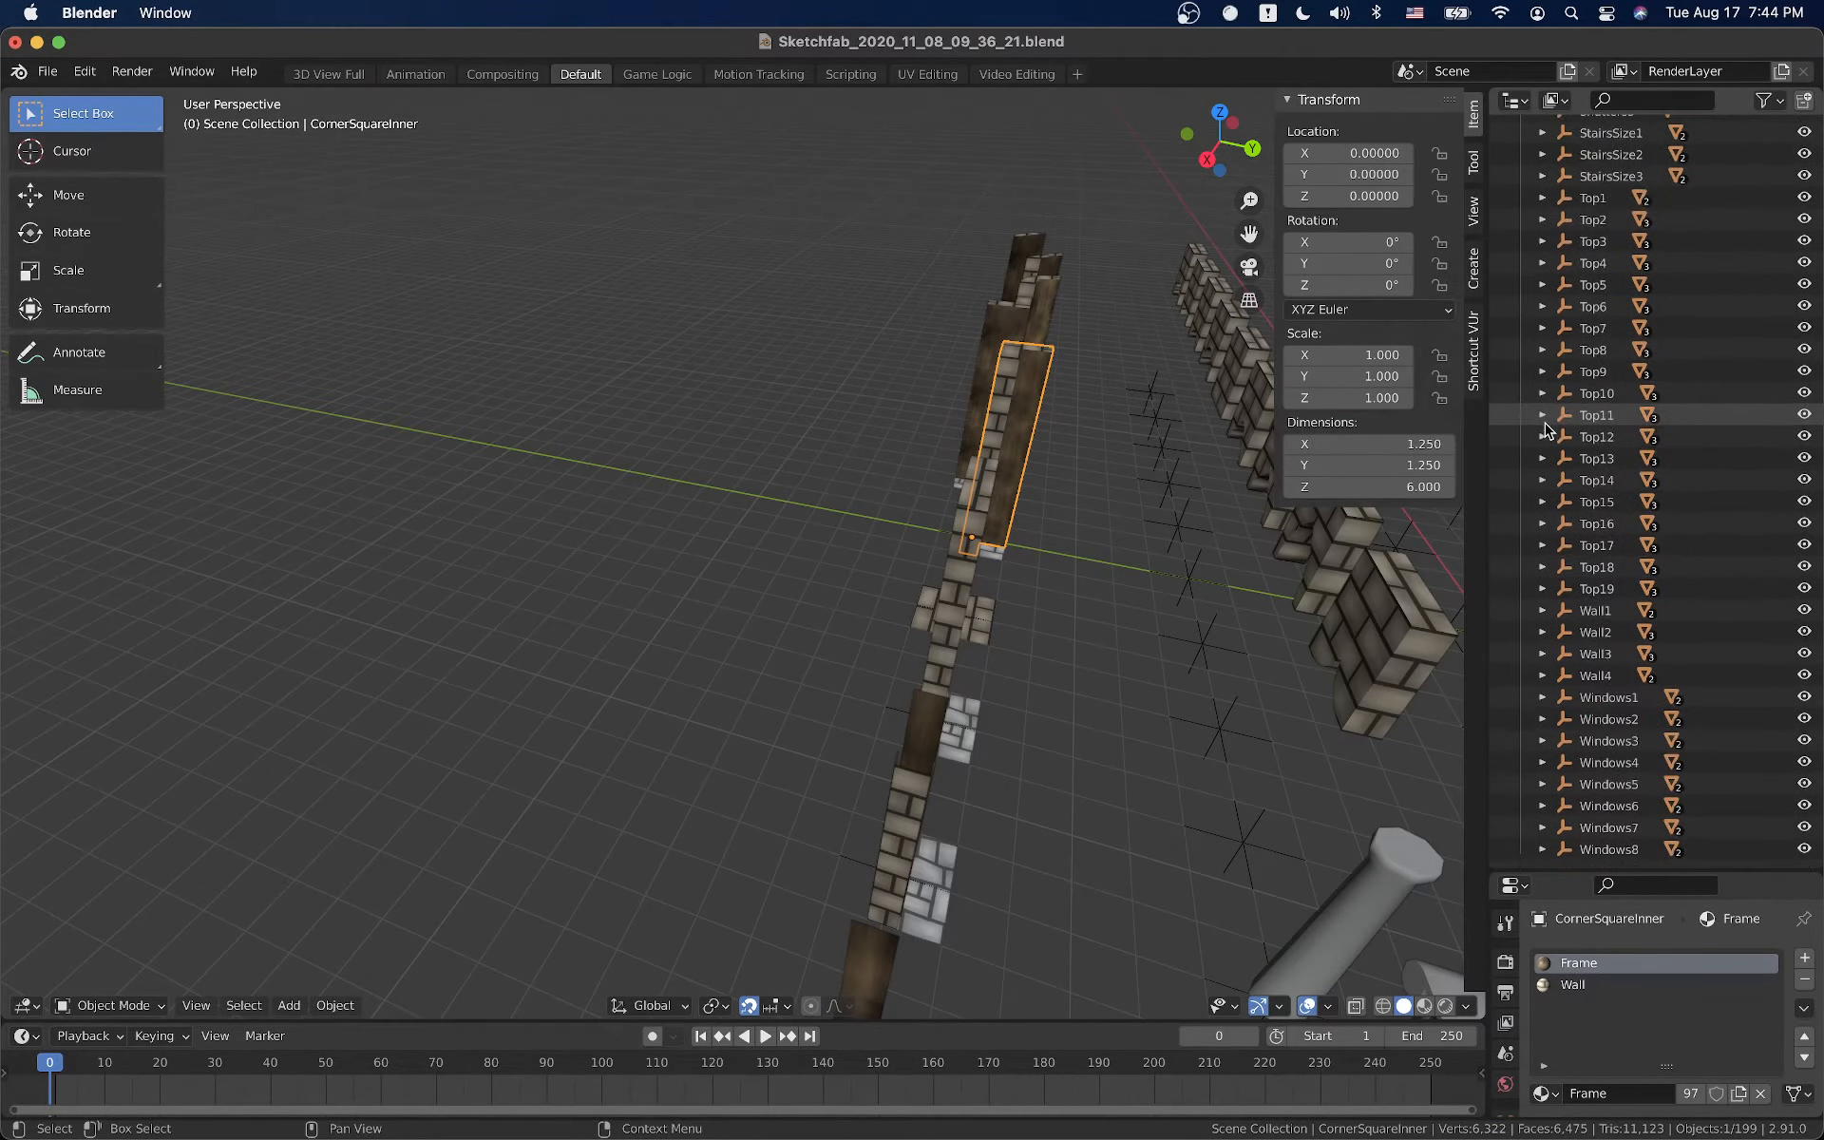
Collapse Collection 1 and add a new collection alongside it in the scene
scroll(1546, 428, up, 20)
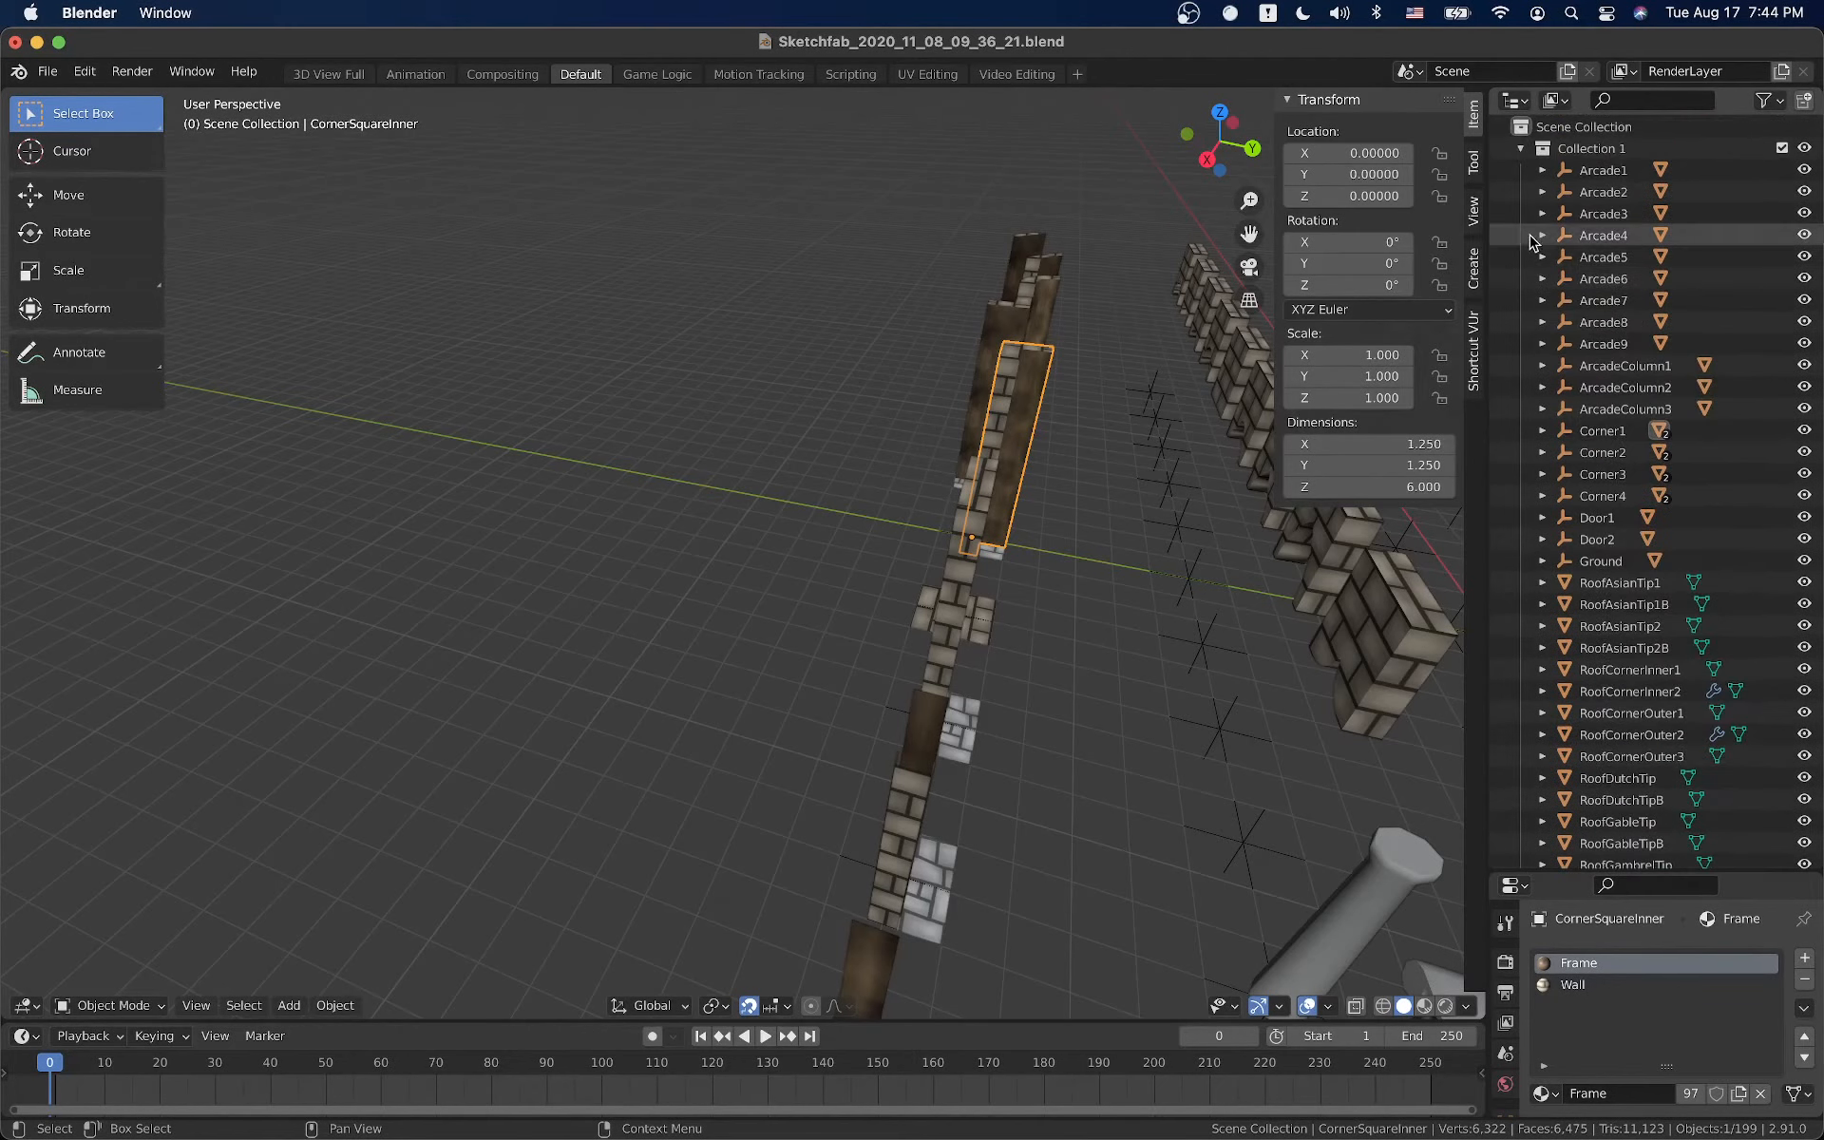
click(1524, 190)
click(1520, 148)
right_click(1567, 242)
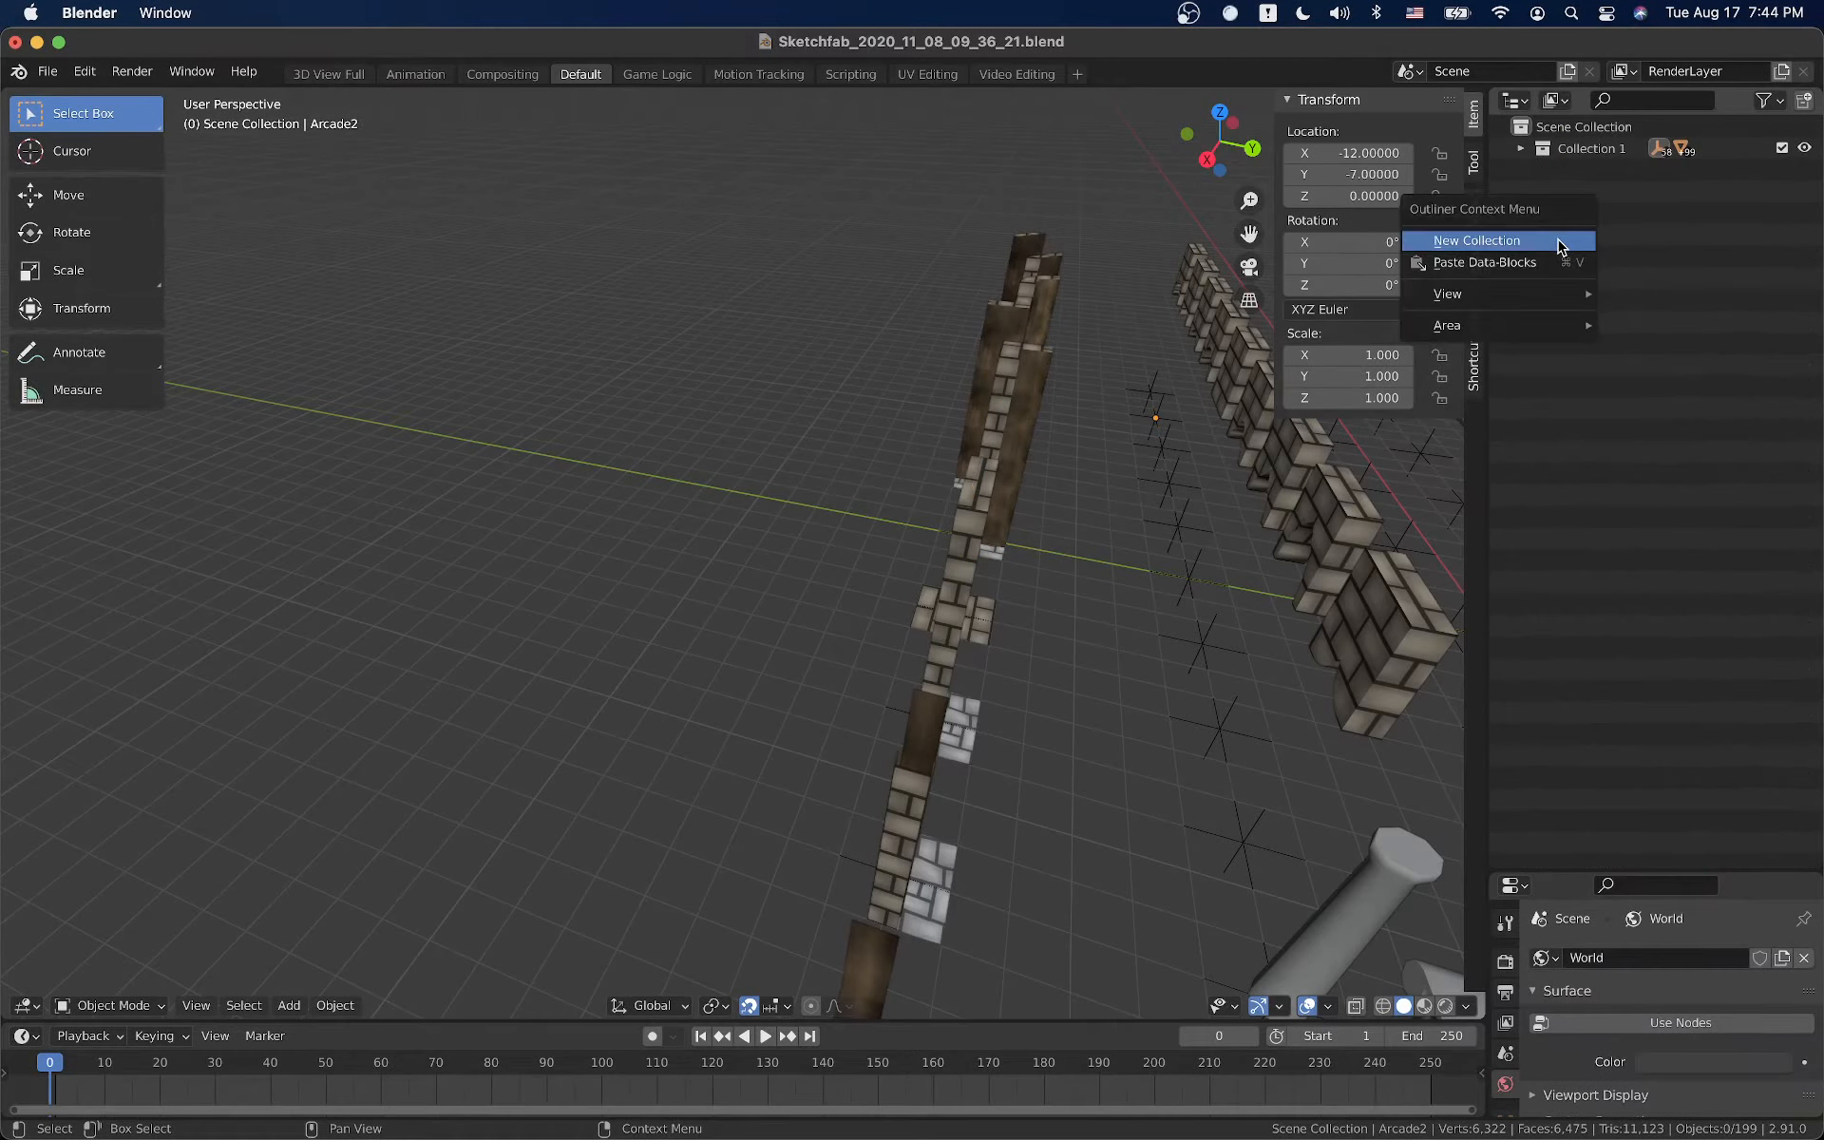
click(1567, 243)
click(1568, 171)
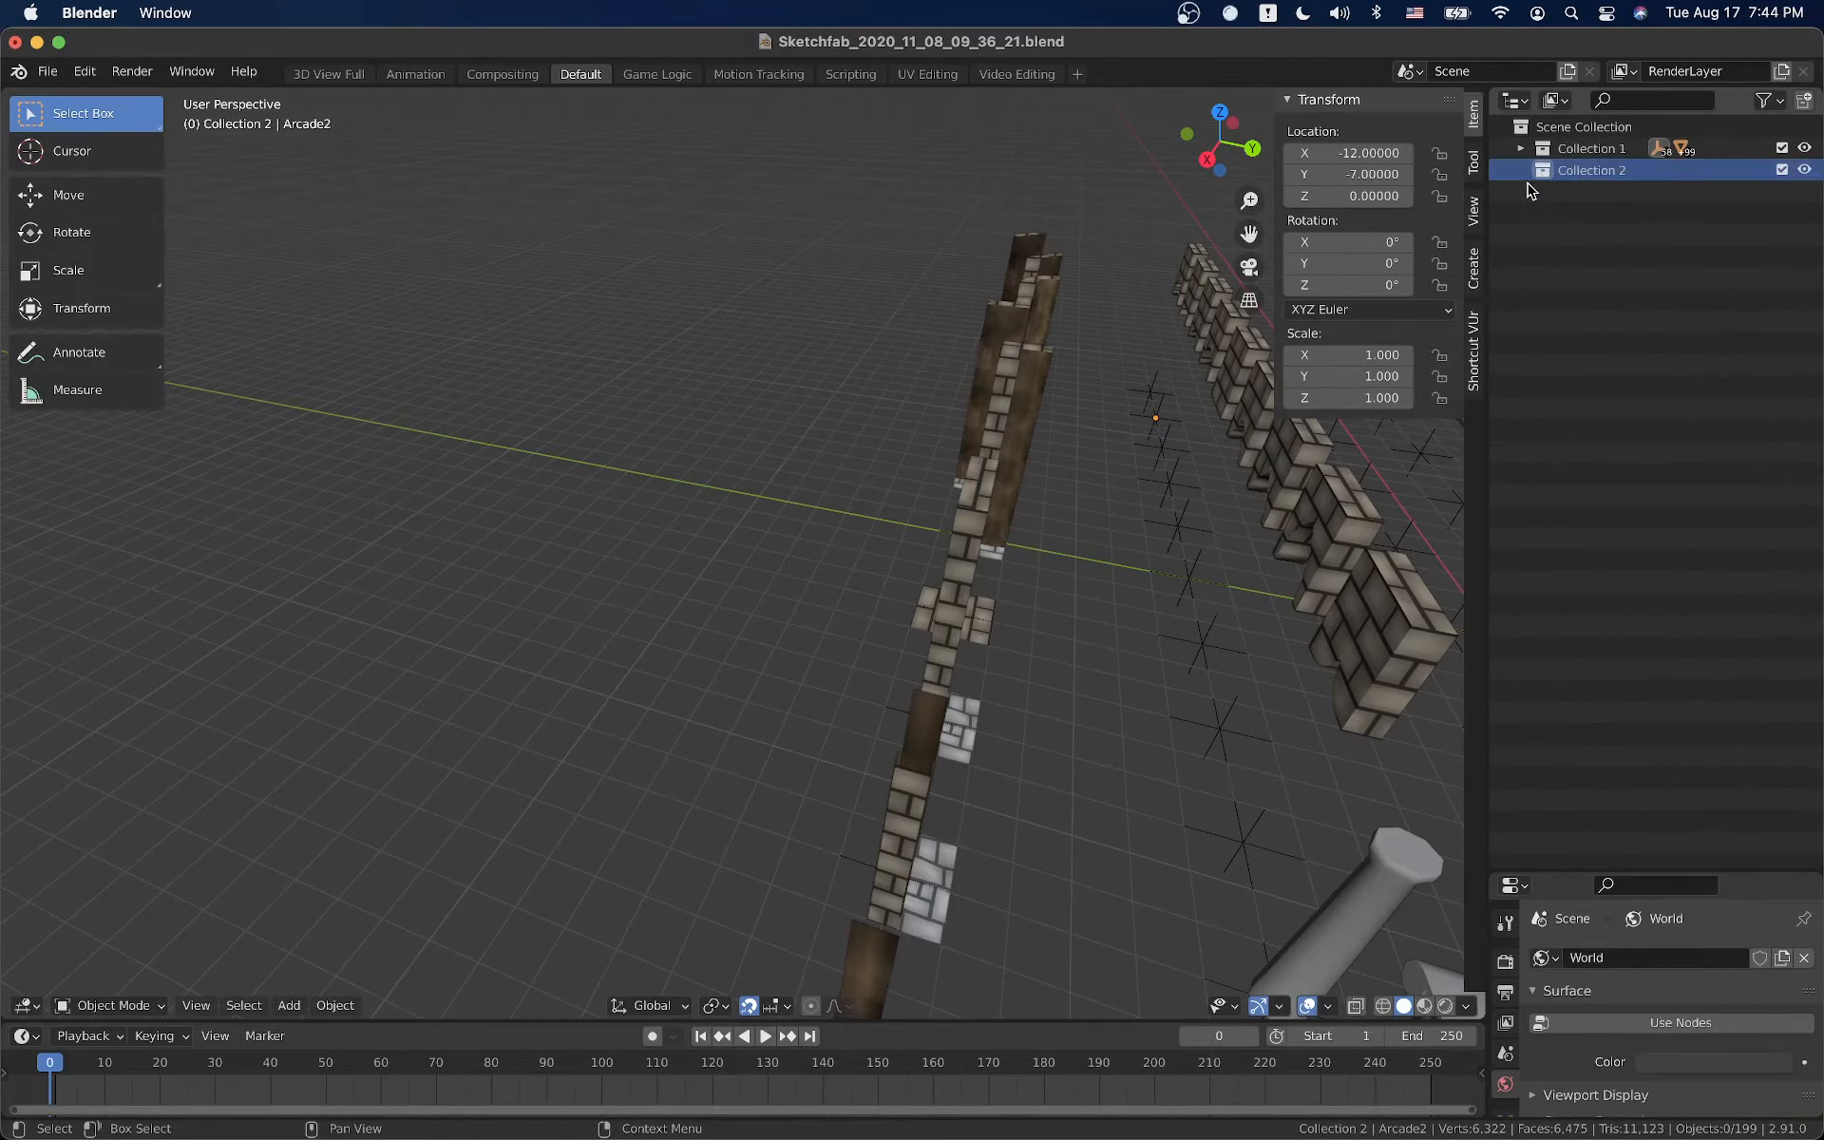
Select the straight wall in the scene, expand Collection 1, and look through its objects for the wall groups
middle_drag(1330, 399, 1150, 470)
click(1007, 473)
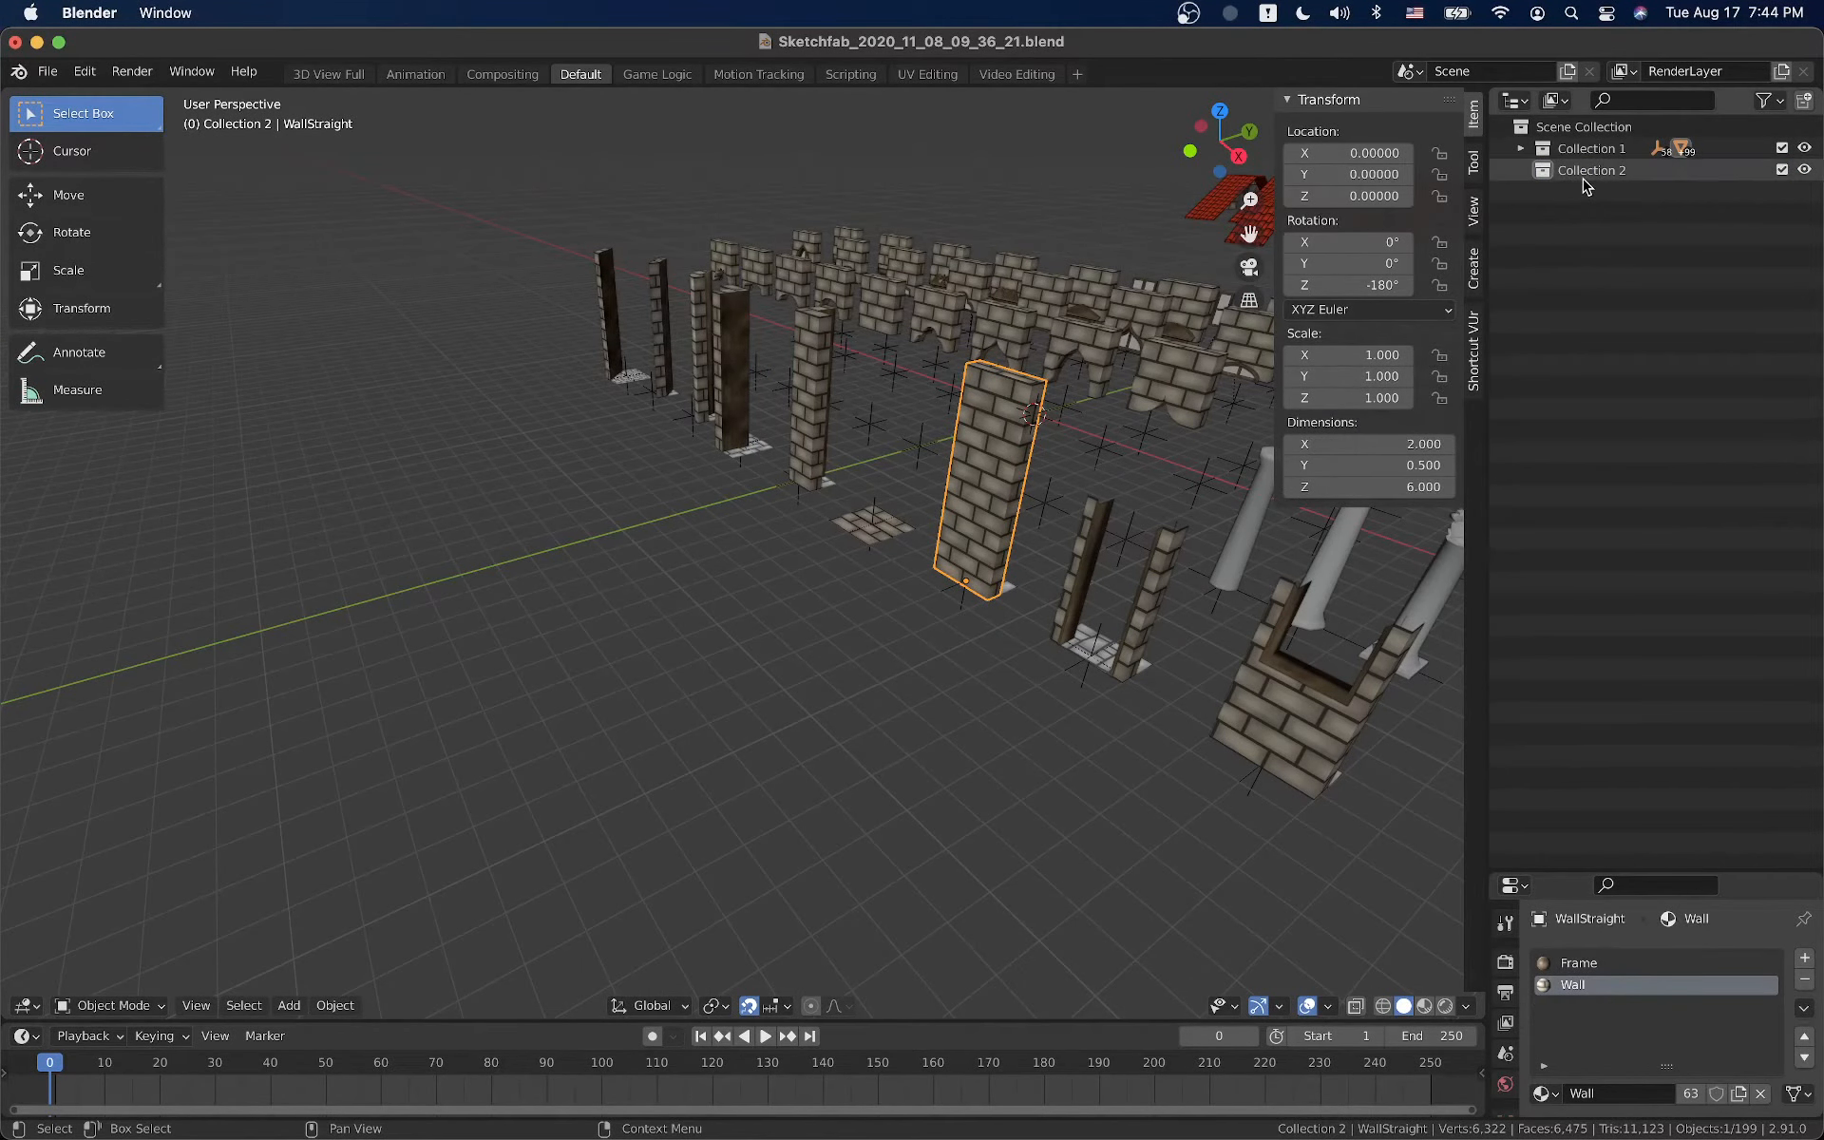
click(1520, 148)
scroll(1603, 548, down, 15)
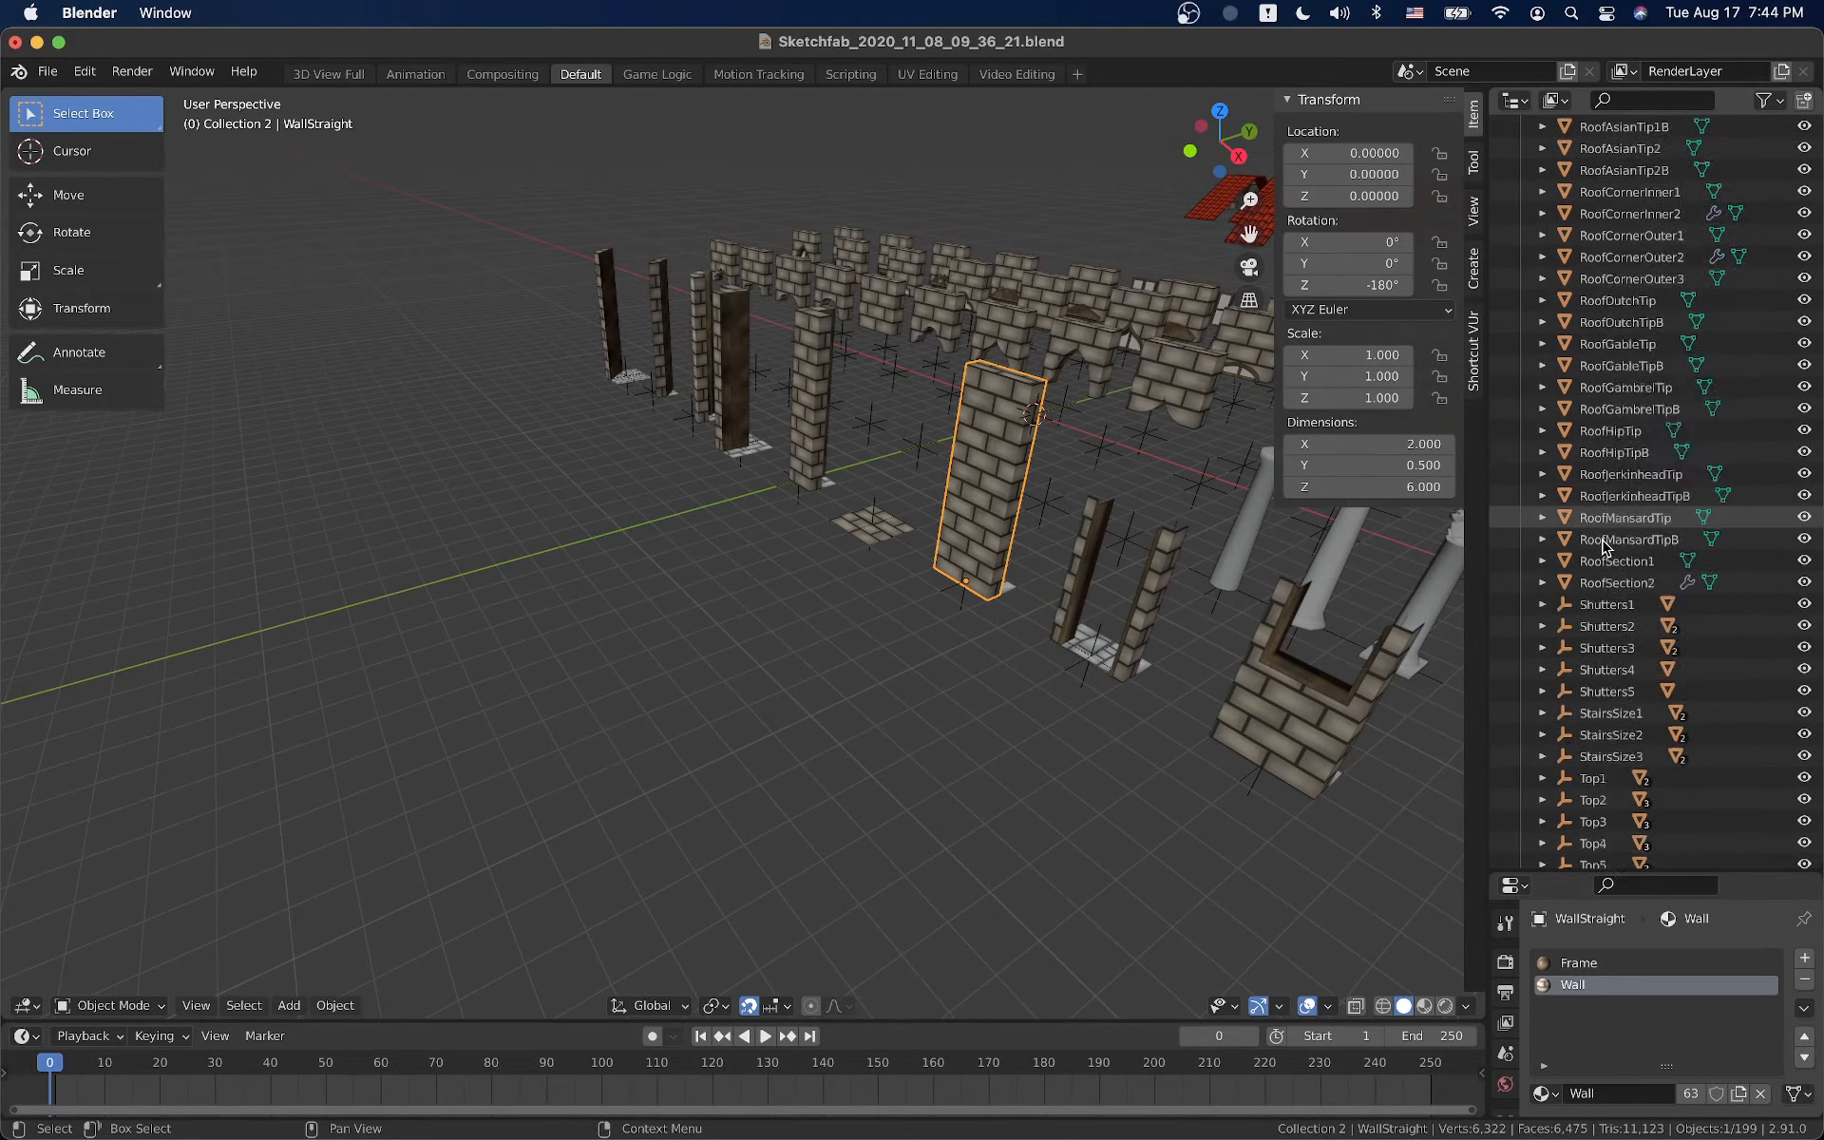
scroll(1603, 549, up, 13)
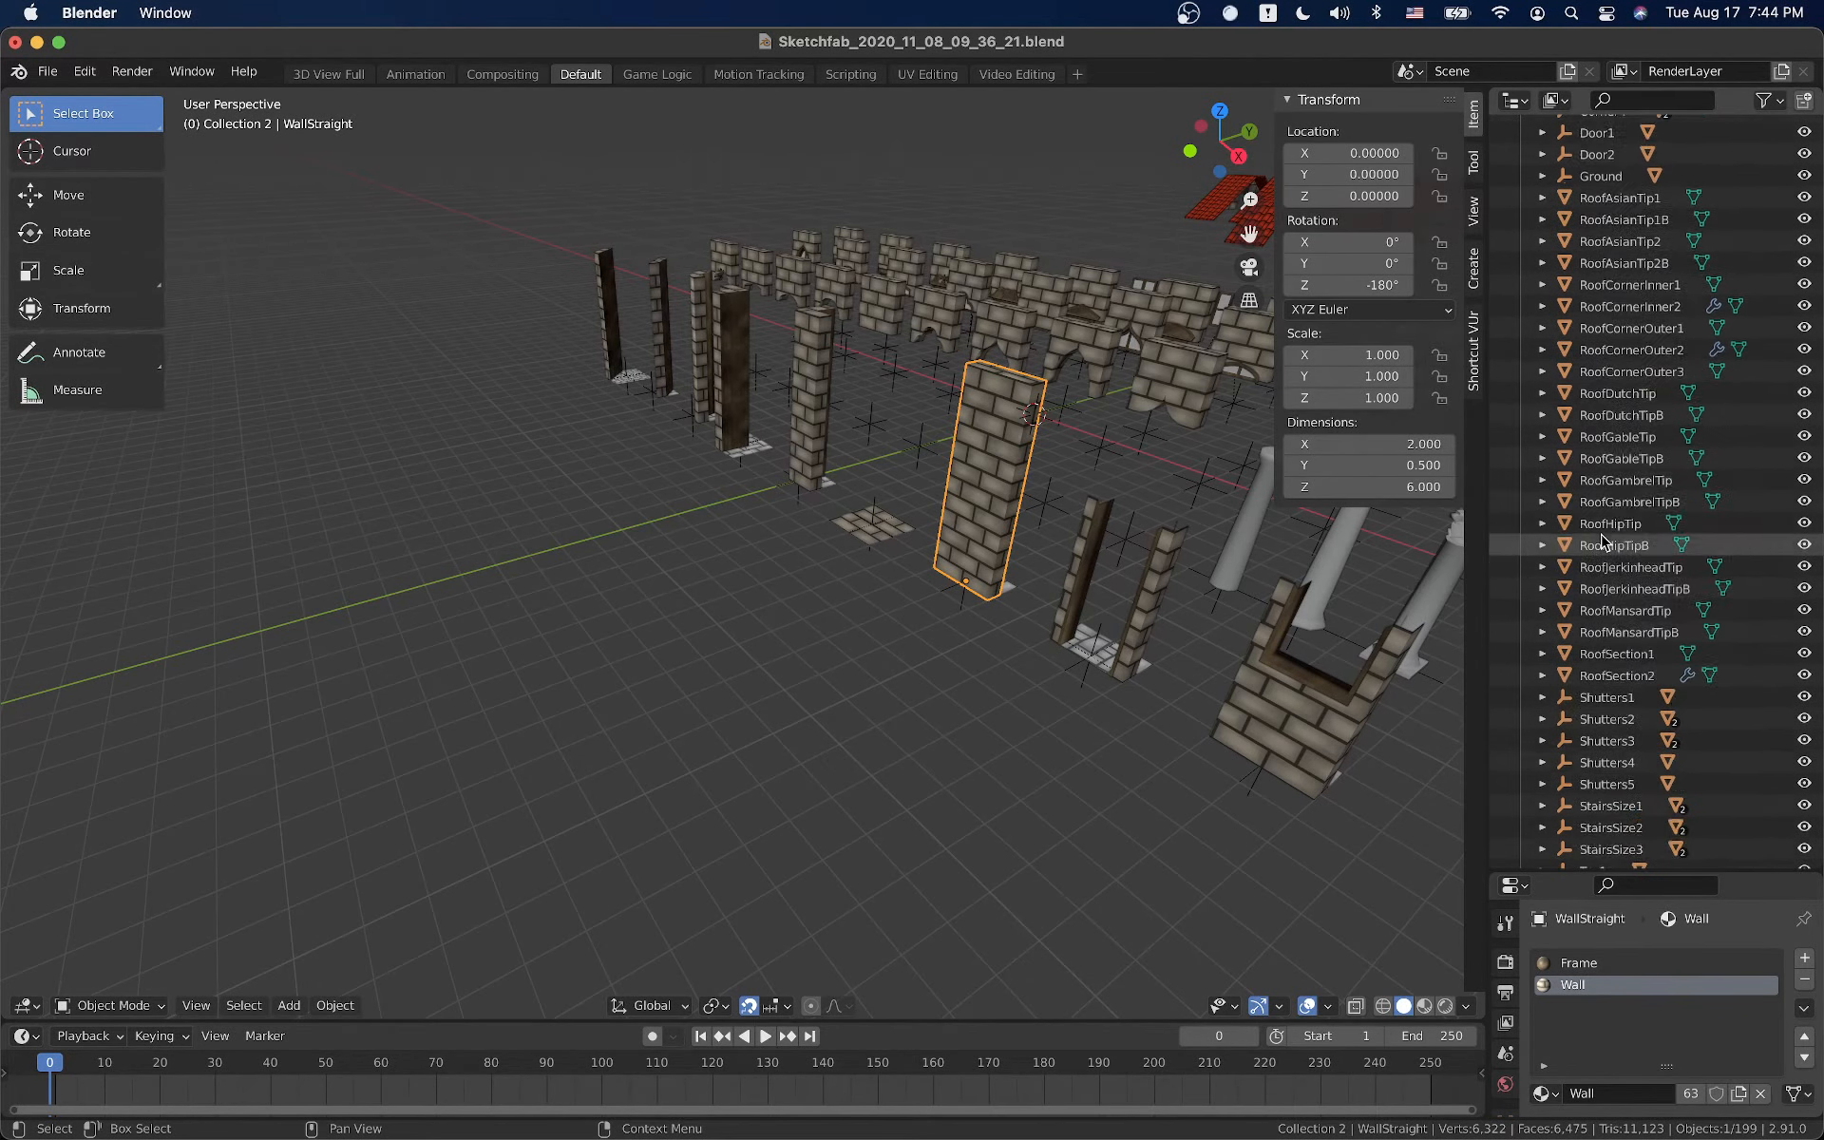
scroll(1603, 543, up, 1)
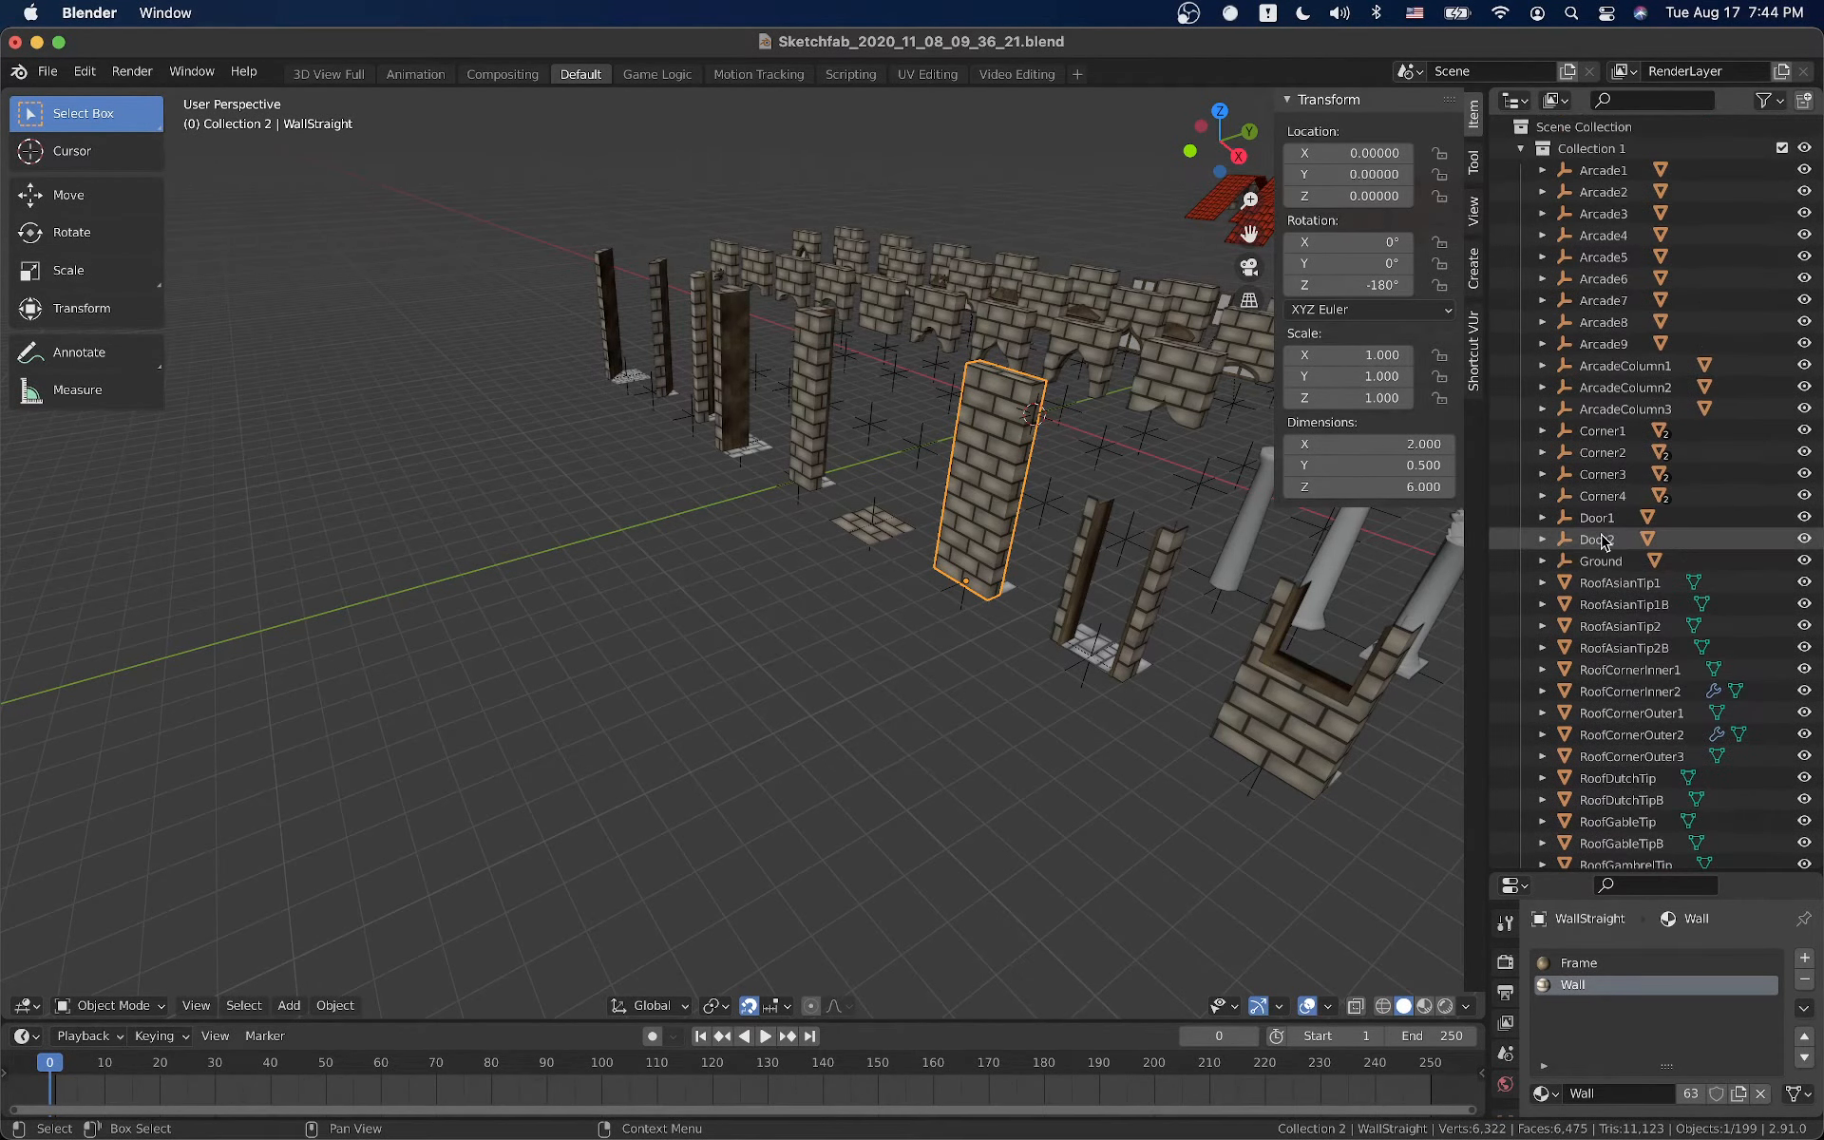
scroll(1601, 551, down, 10)
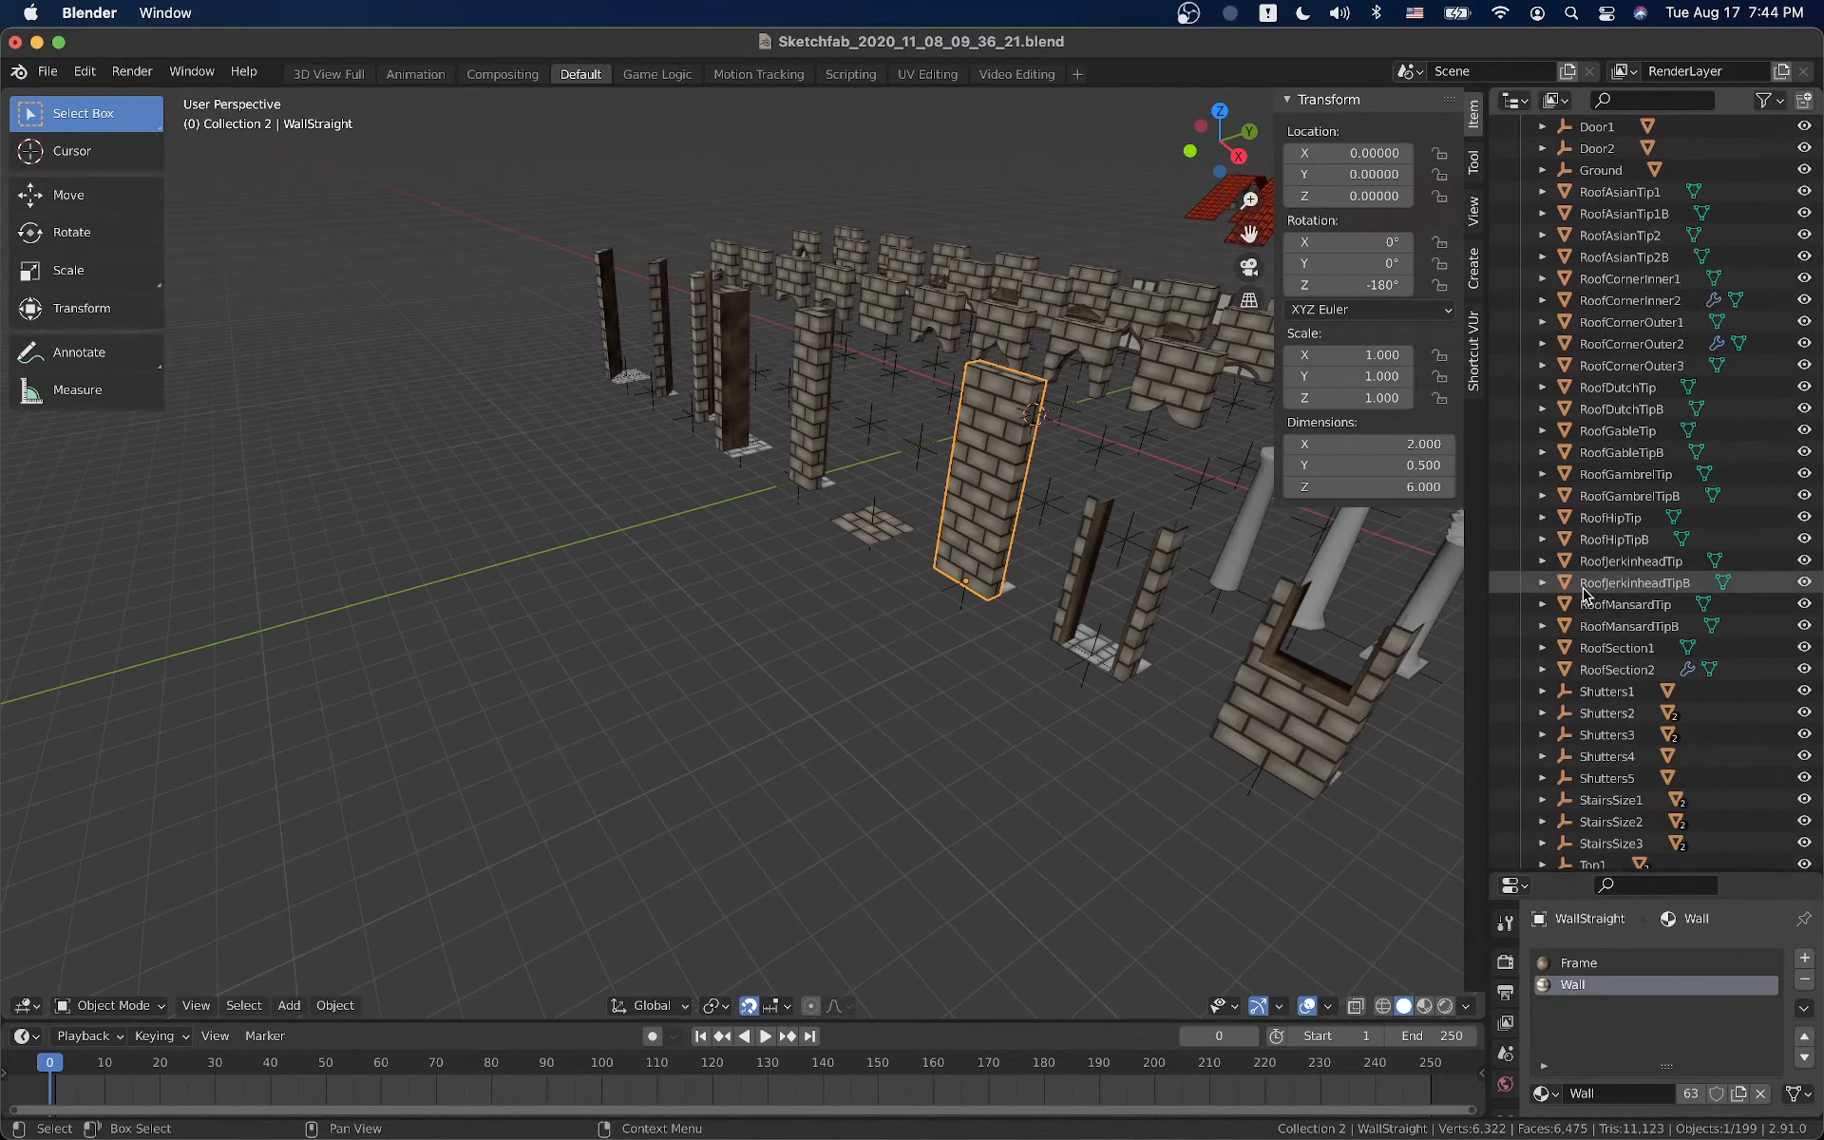
scroll(1584, 591, down, 10)
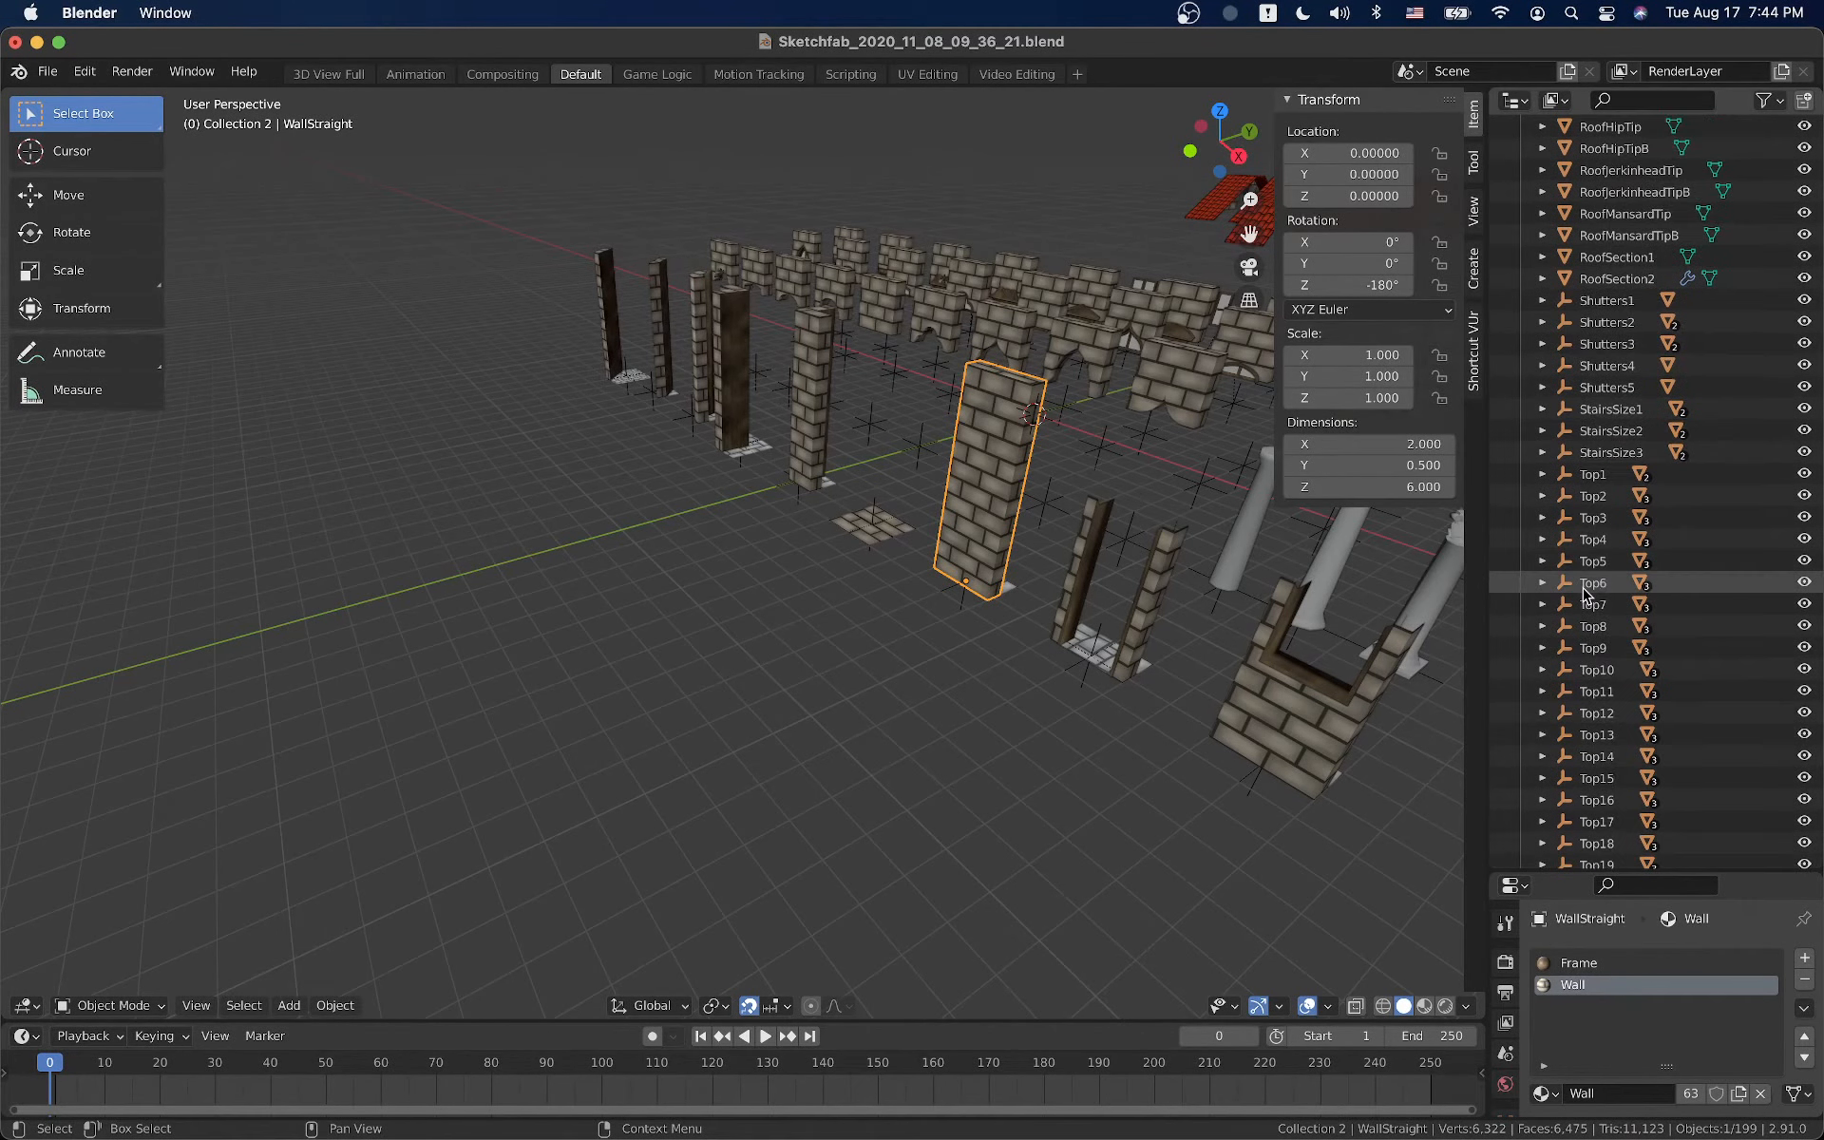
scroll(1583, 591, down, 4)
Try to move only the Wall1 parent into Collection 2, and select Wall2, Wall3 and Wall4 as well
click(1584, 755)
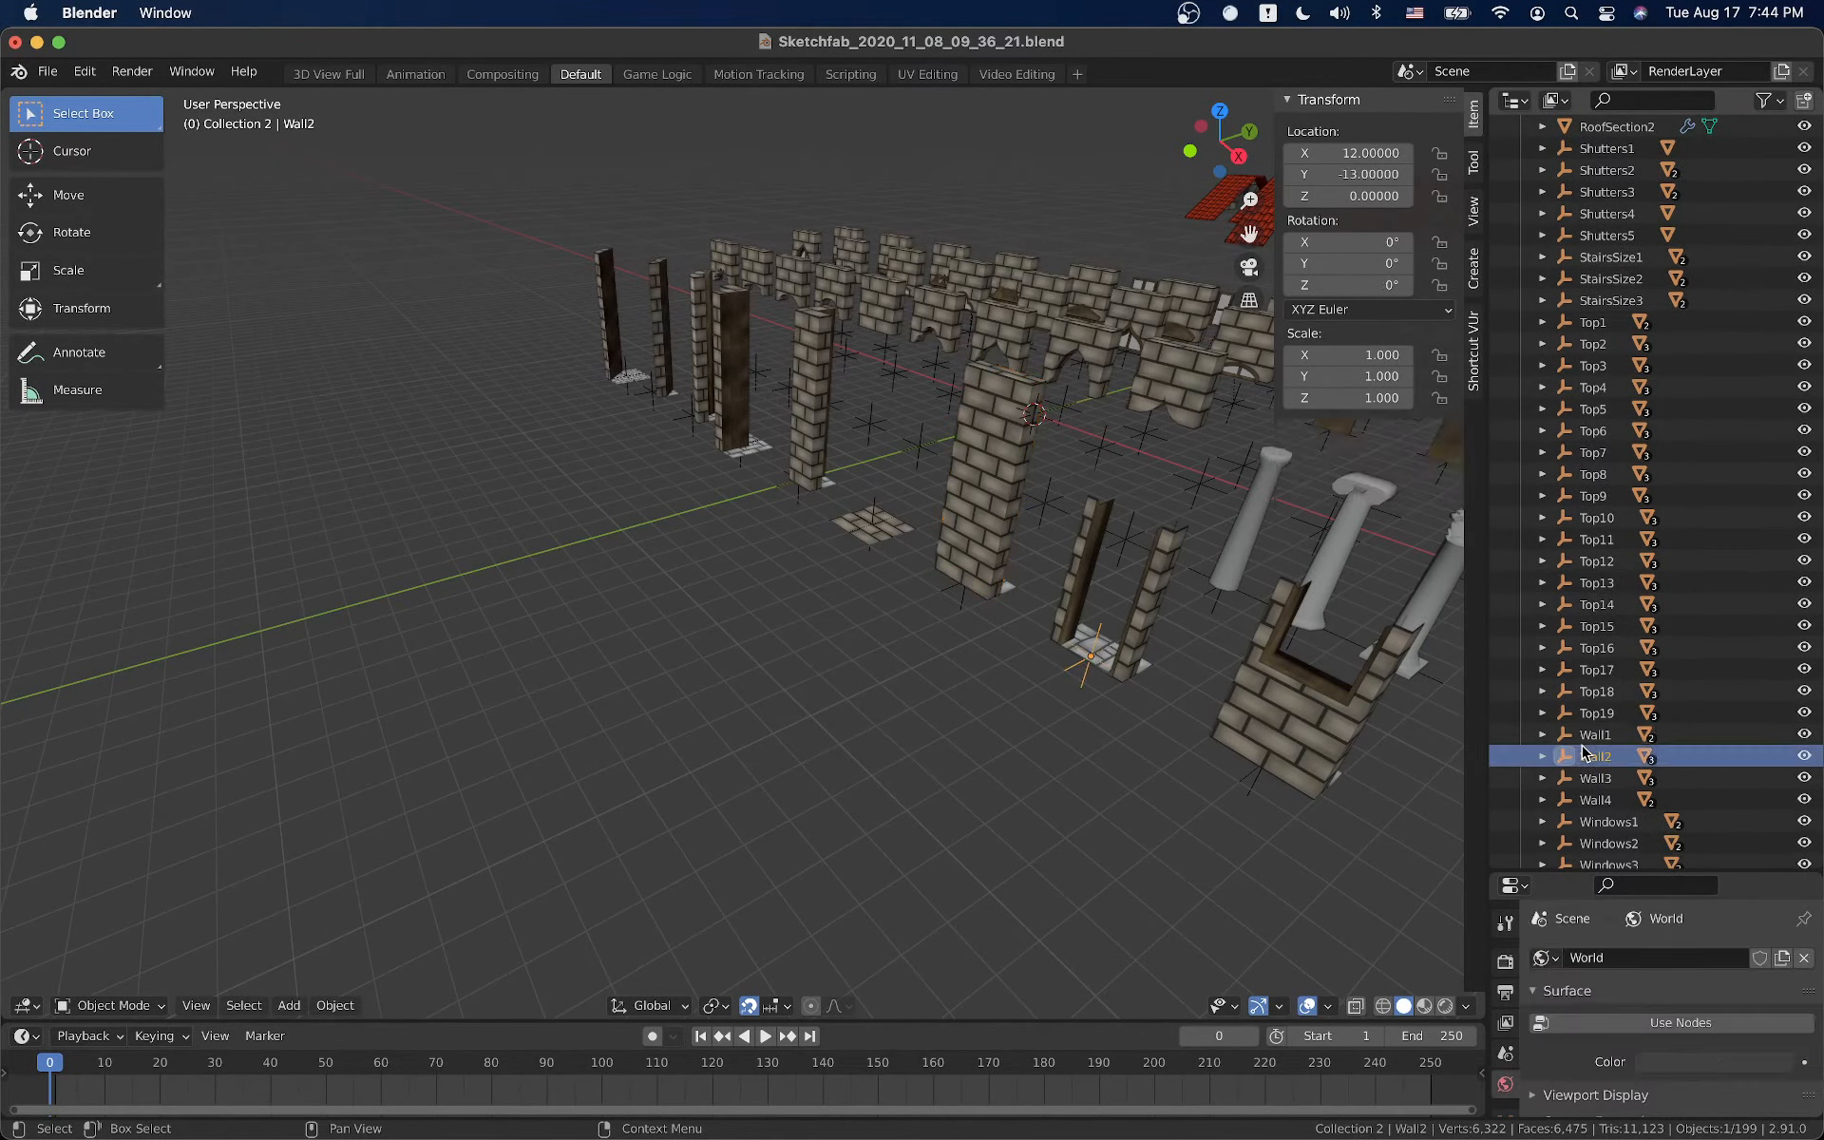
click(1595, 734)
scroll(1592, 631, down, 4)
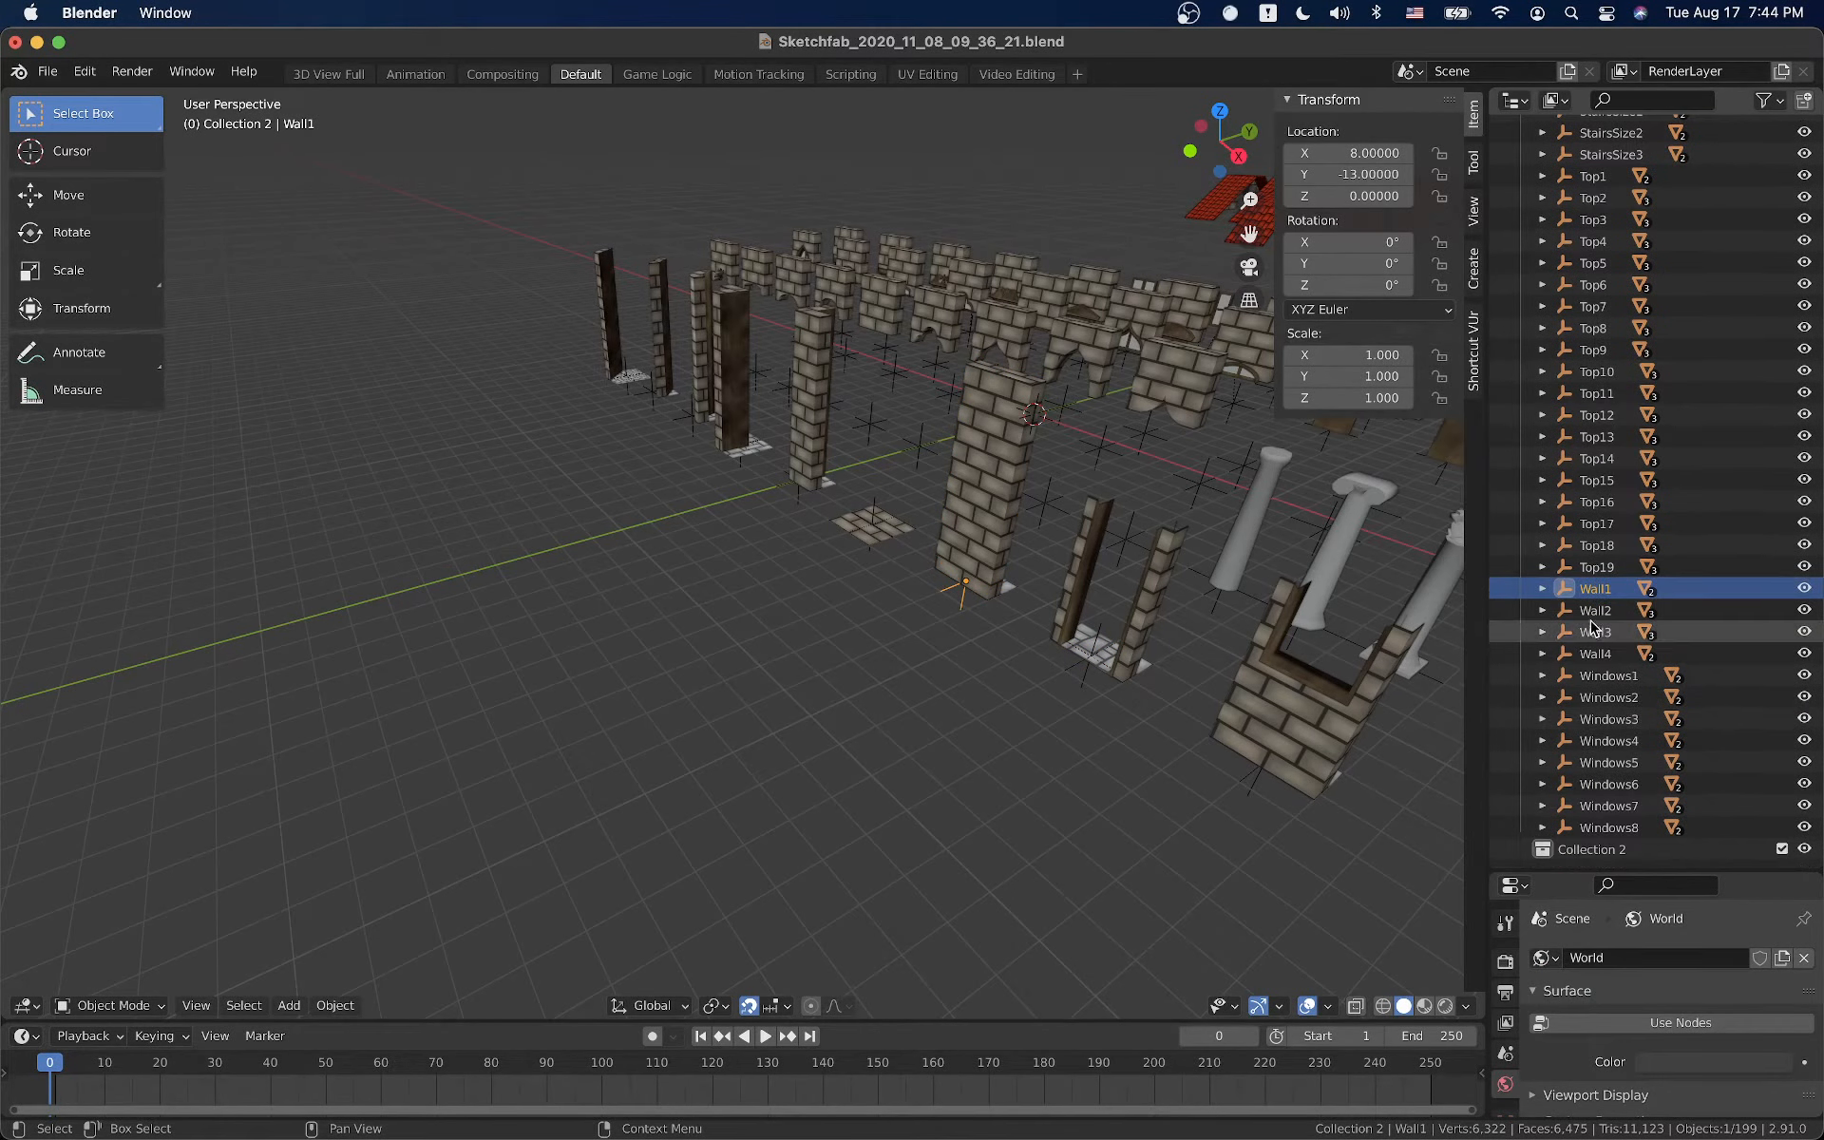
drag(1590, 596, 1609, 850)
click(1596, 589)
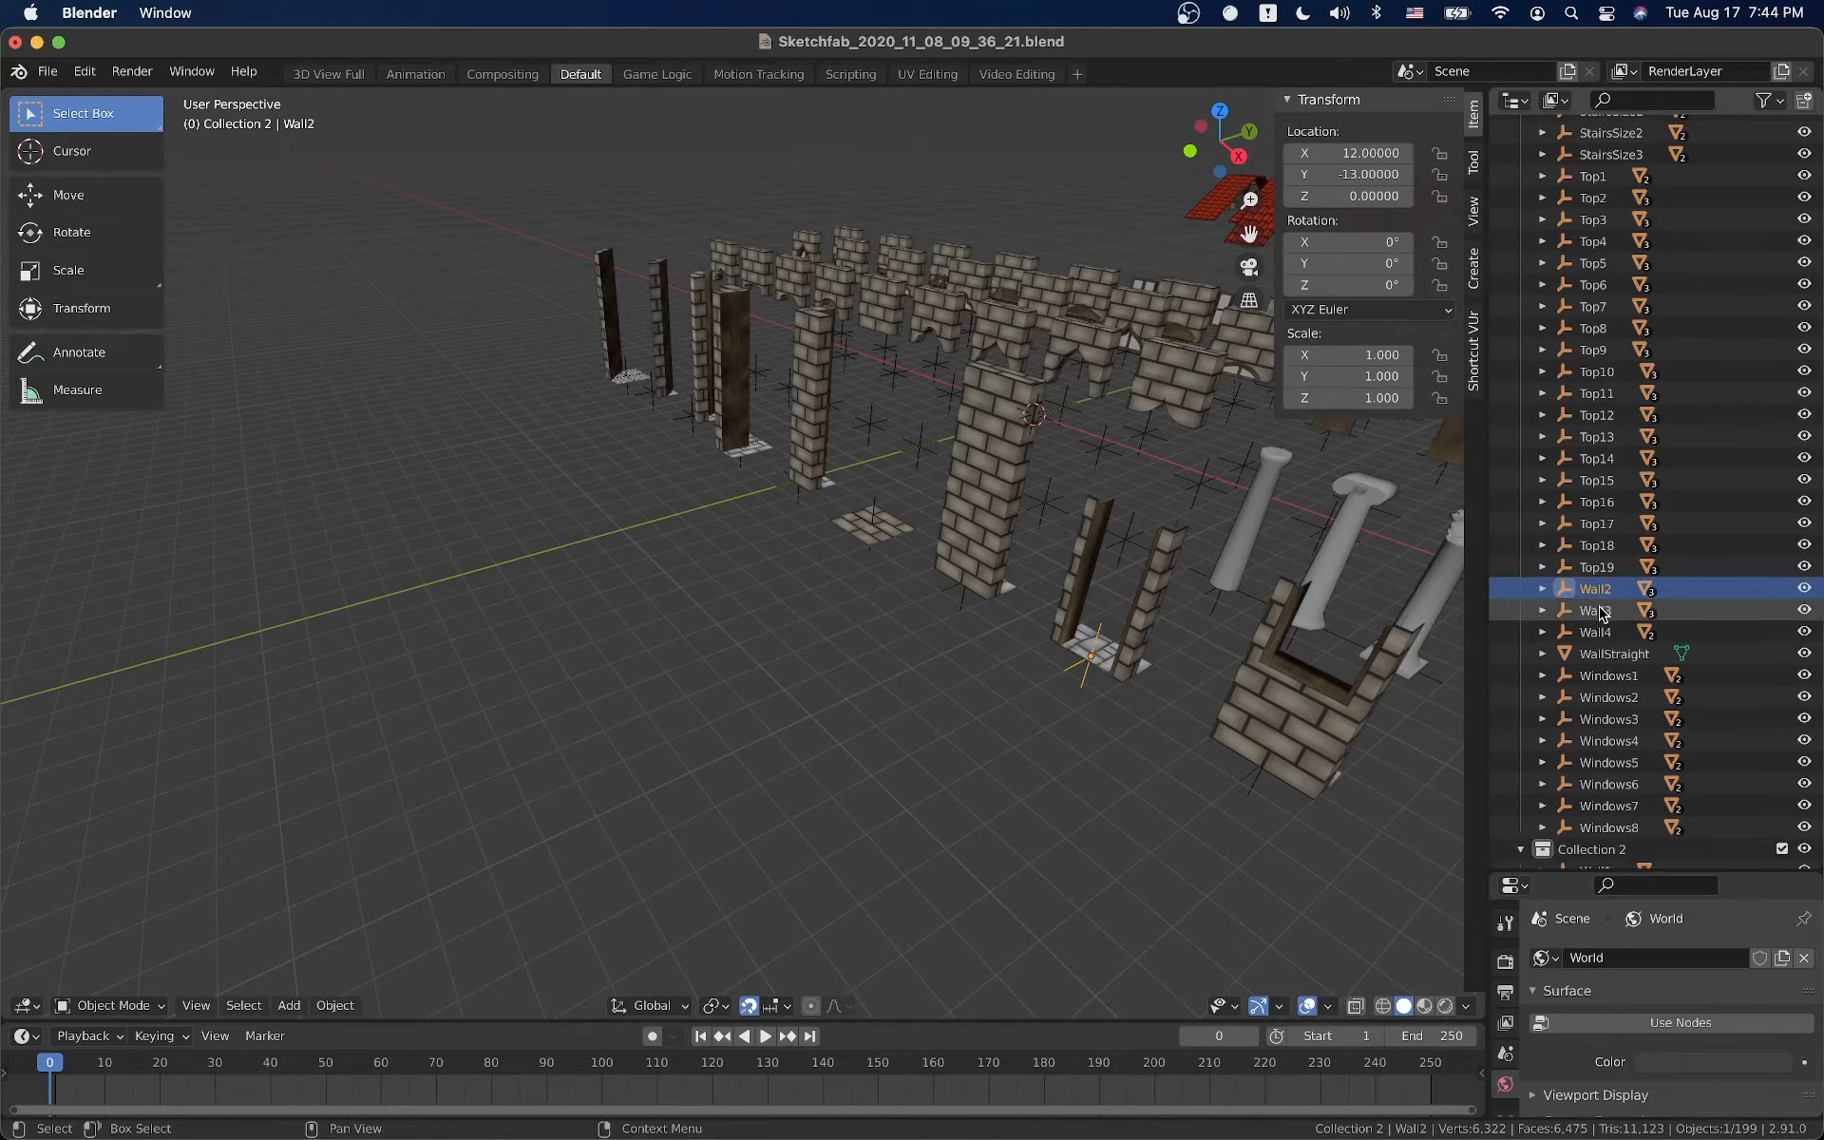
ctrl+click(1596, 631)
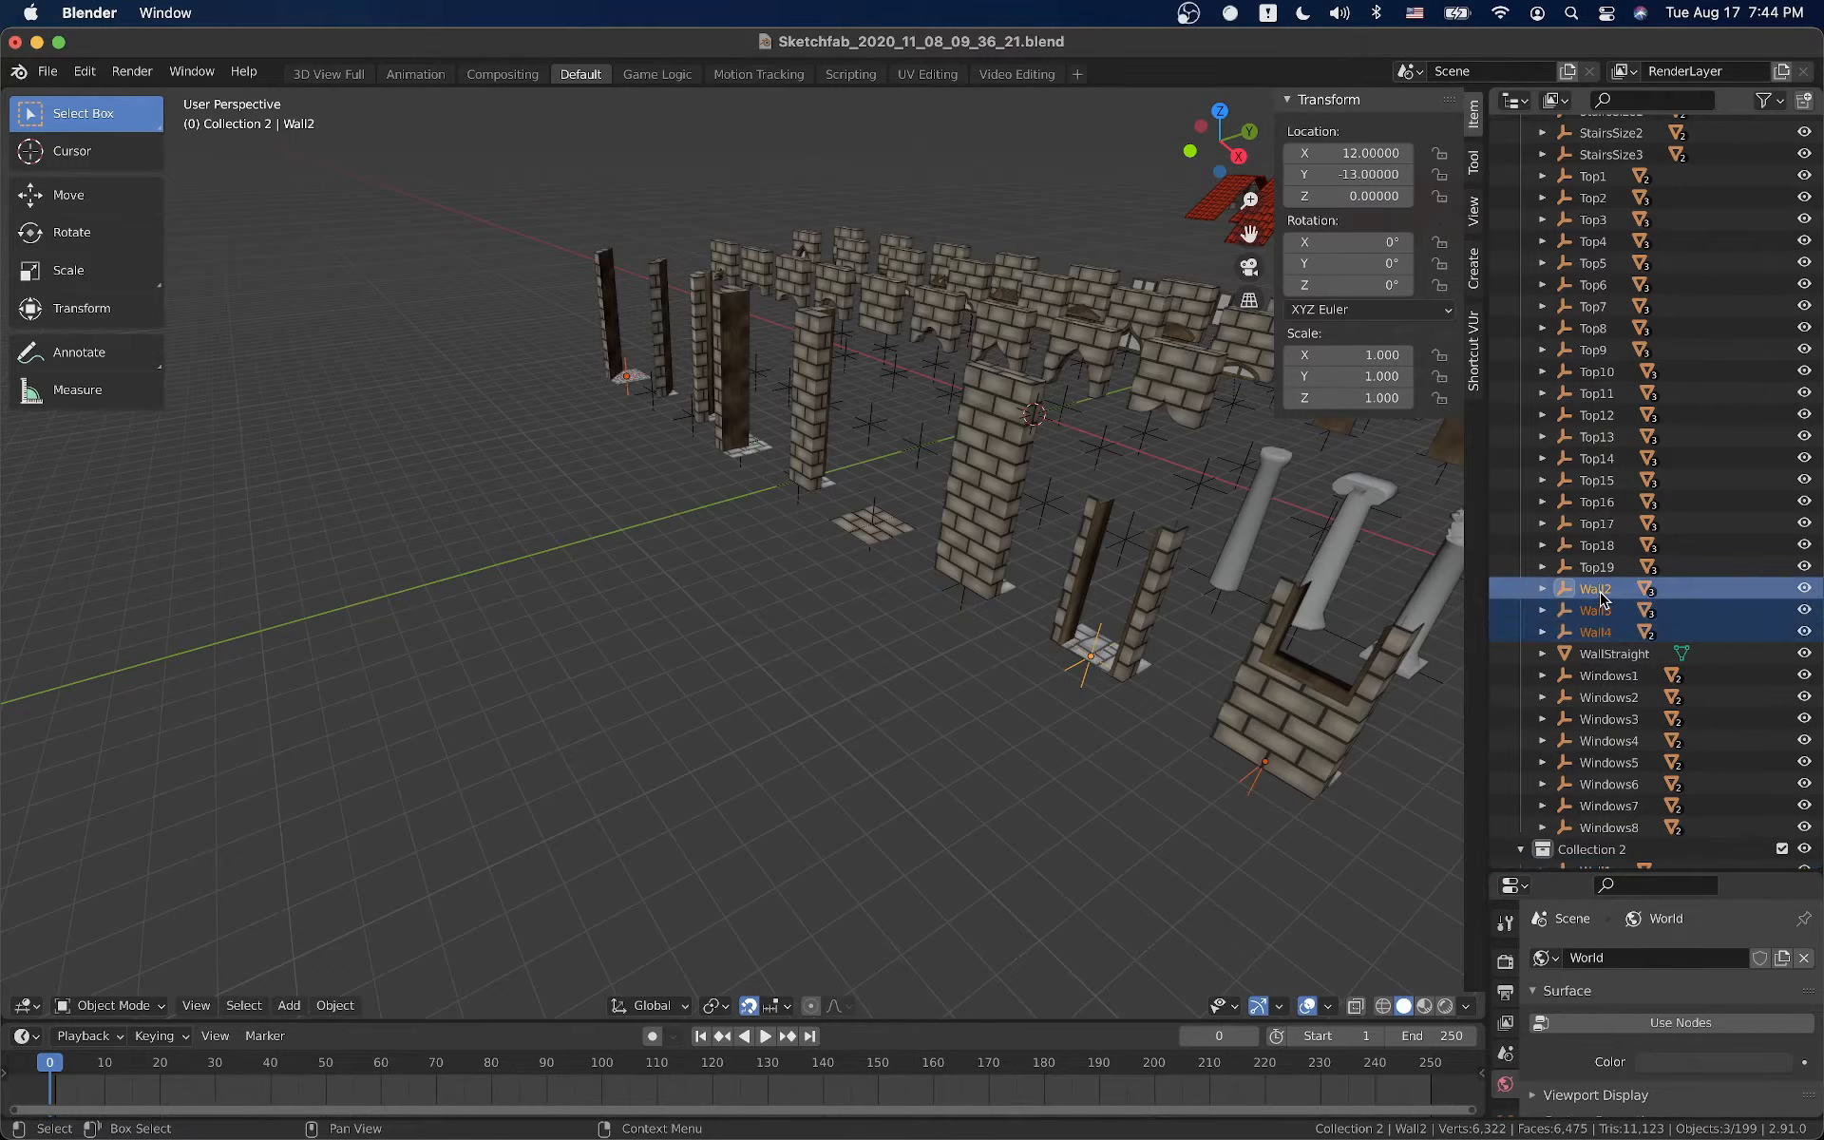
Undo the wall group selections and the transfer of Wall1 into Collection 2
key(super+z)
key(super+z)
key(super+z)
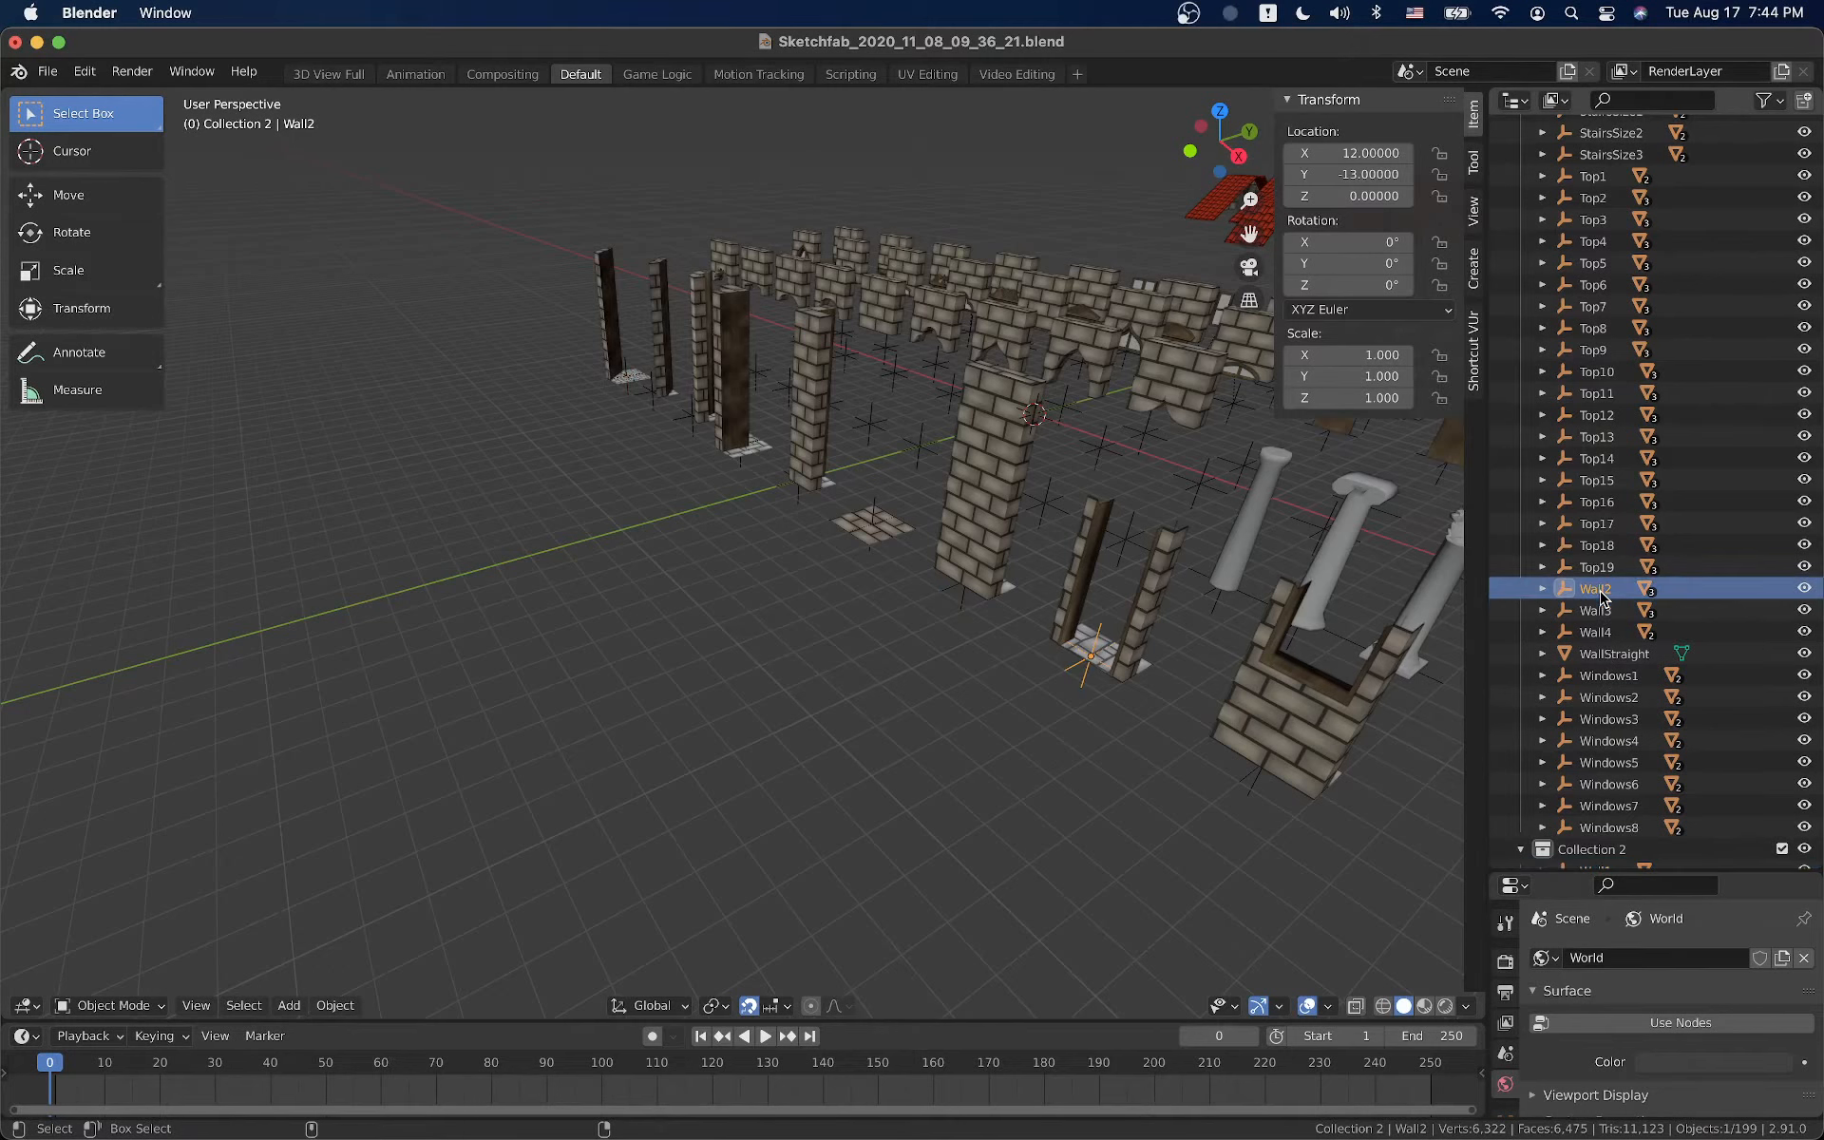
key(super+z)
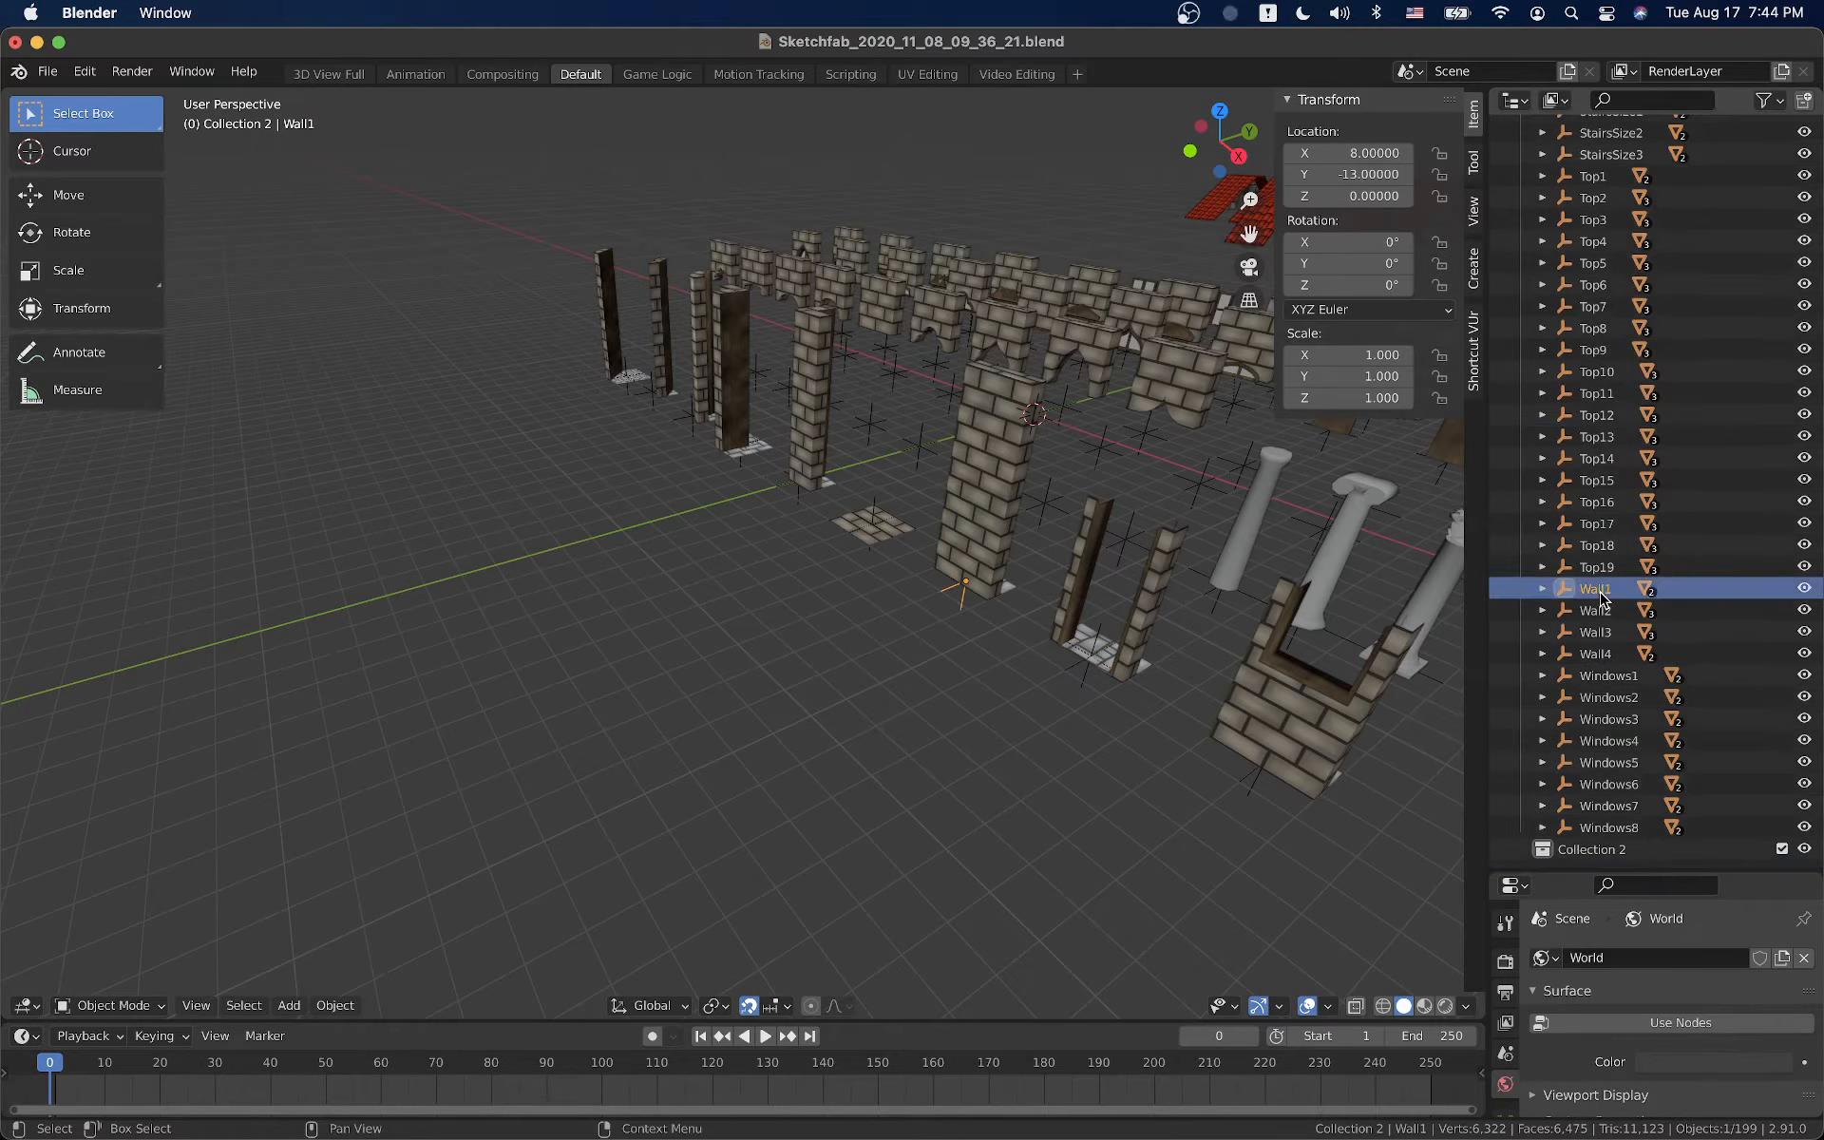
Expand the Wall1, Wall2, Wall3 and Wall4 groups to list their child objects
click(1543, 594)
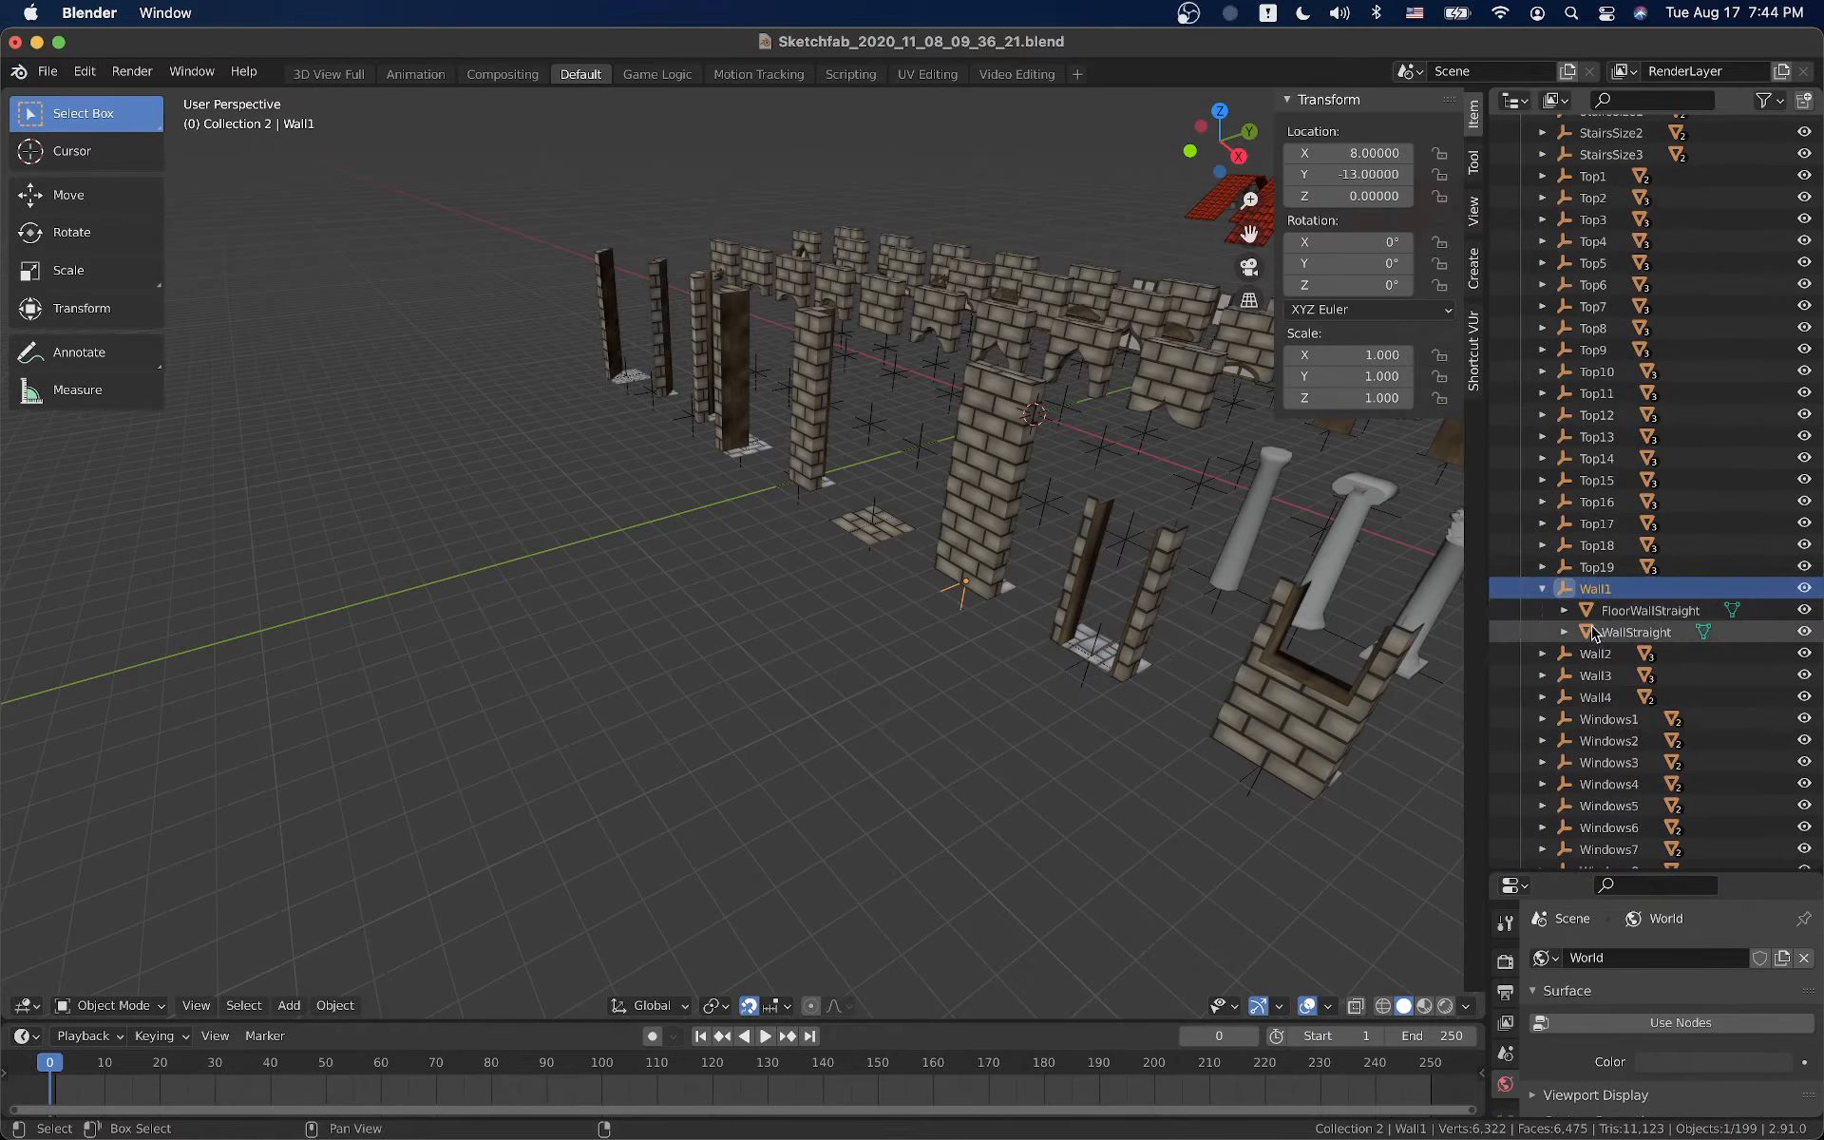
scroll(1601, 637, down, 2)
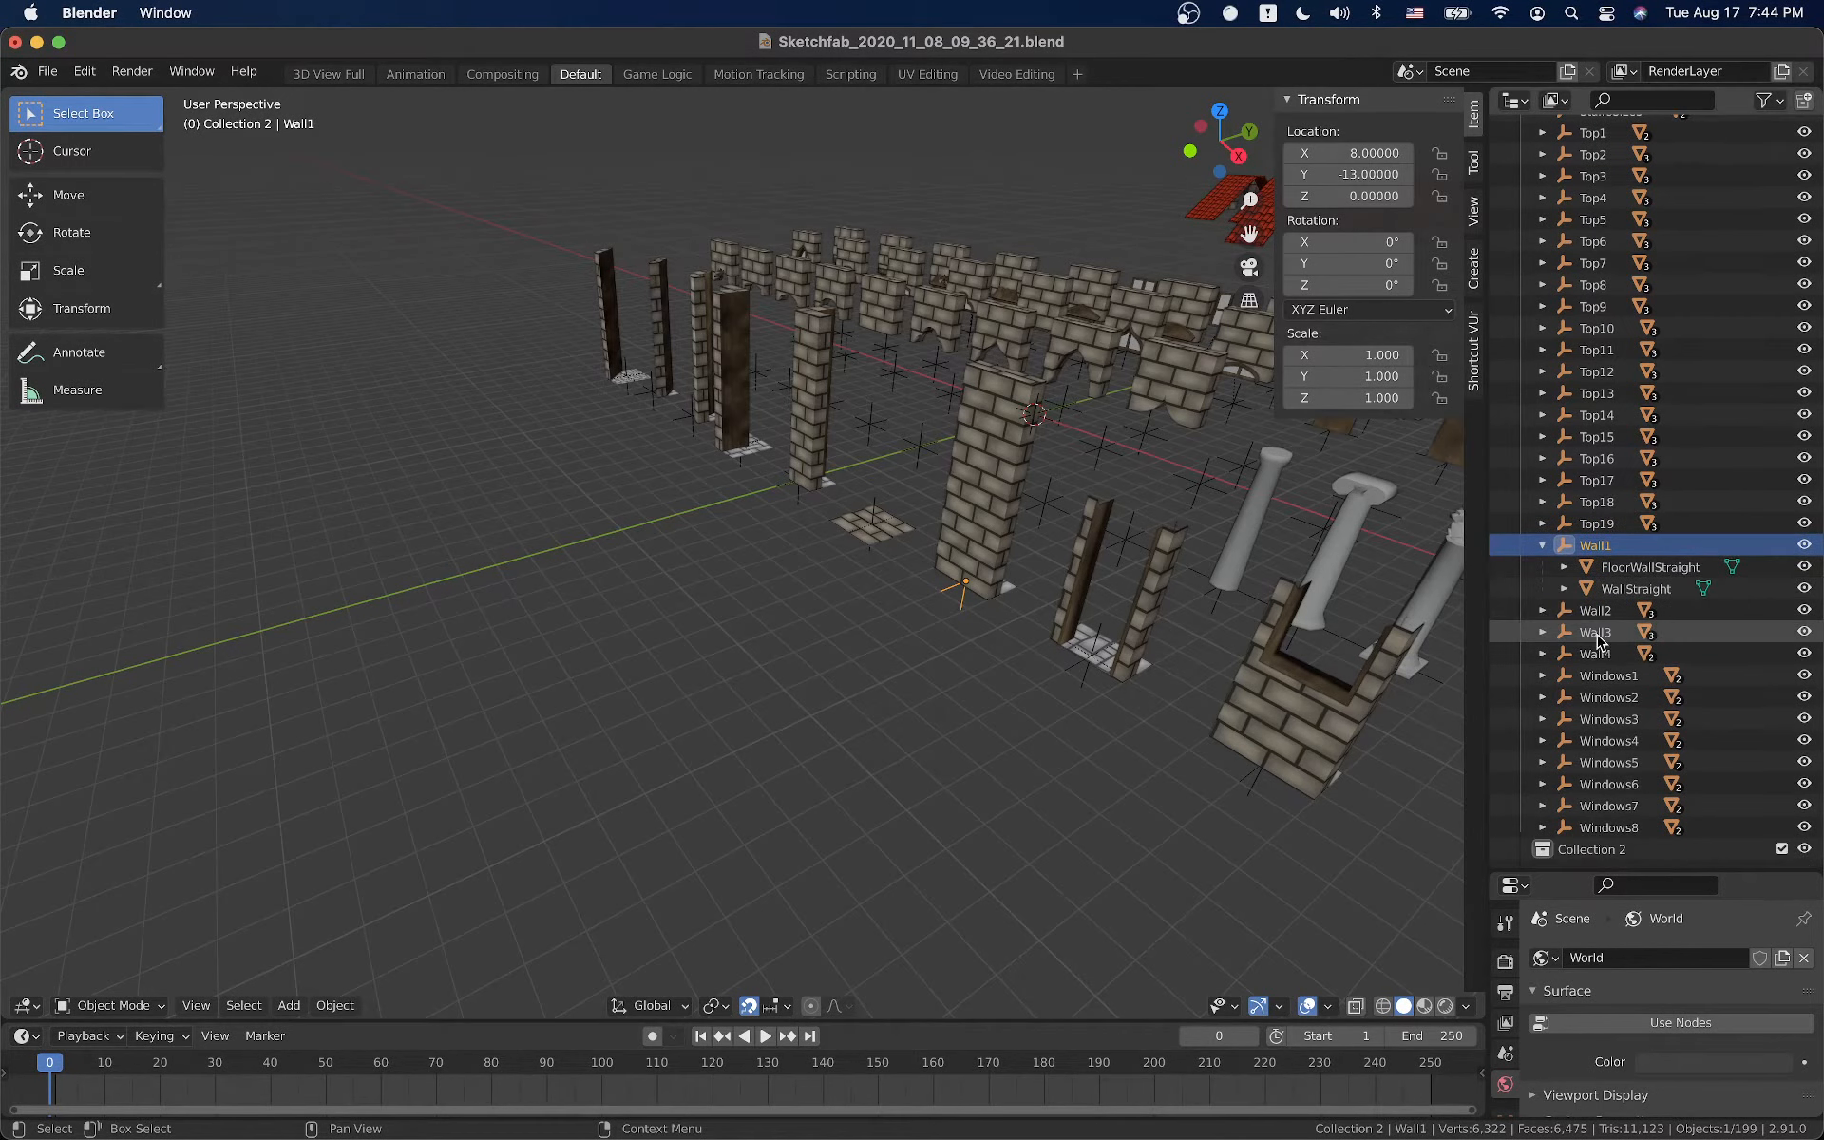
click(1542, 609)
click(1541, 698)
click(1542, 784)
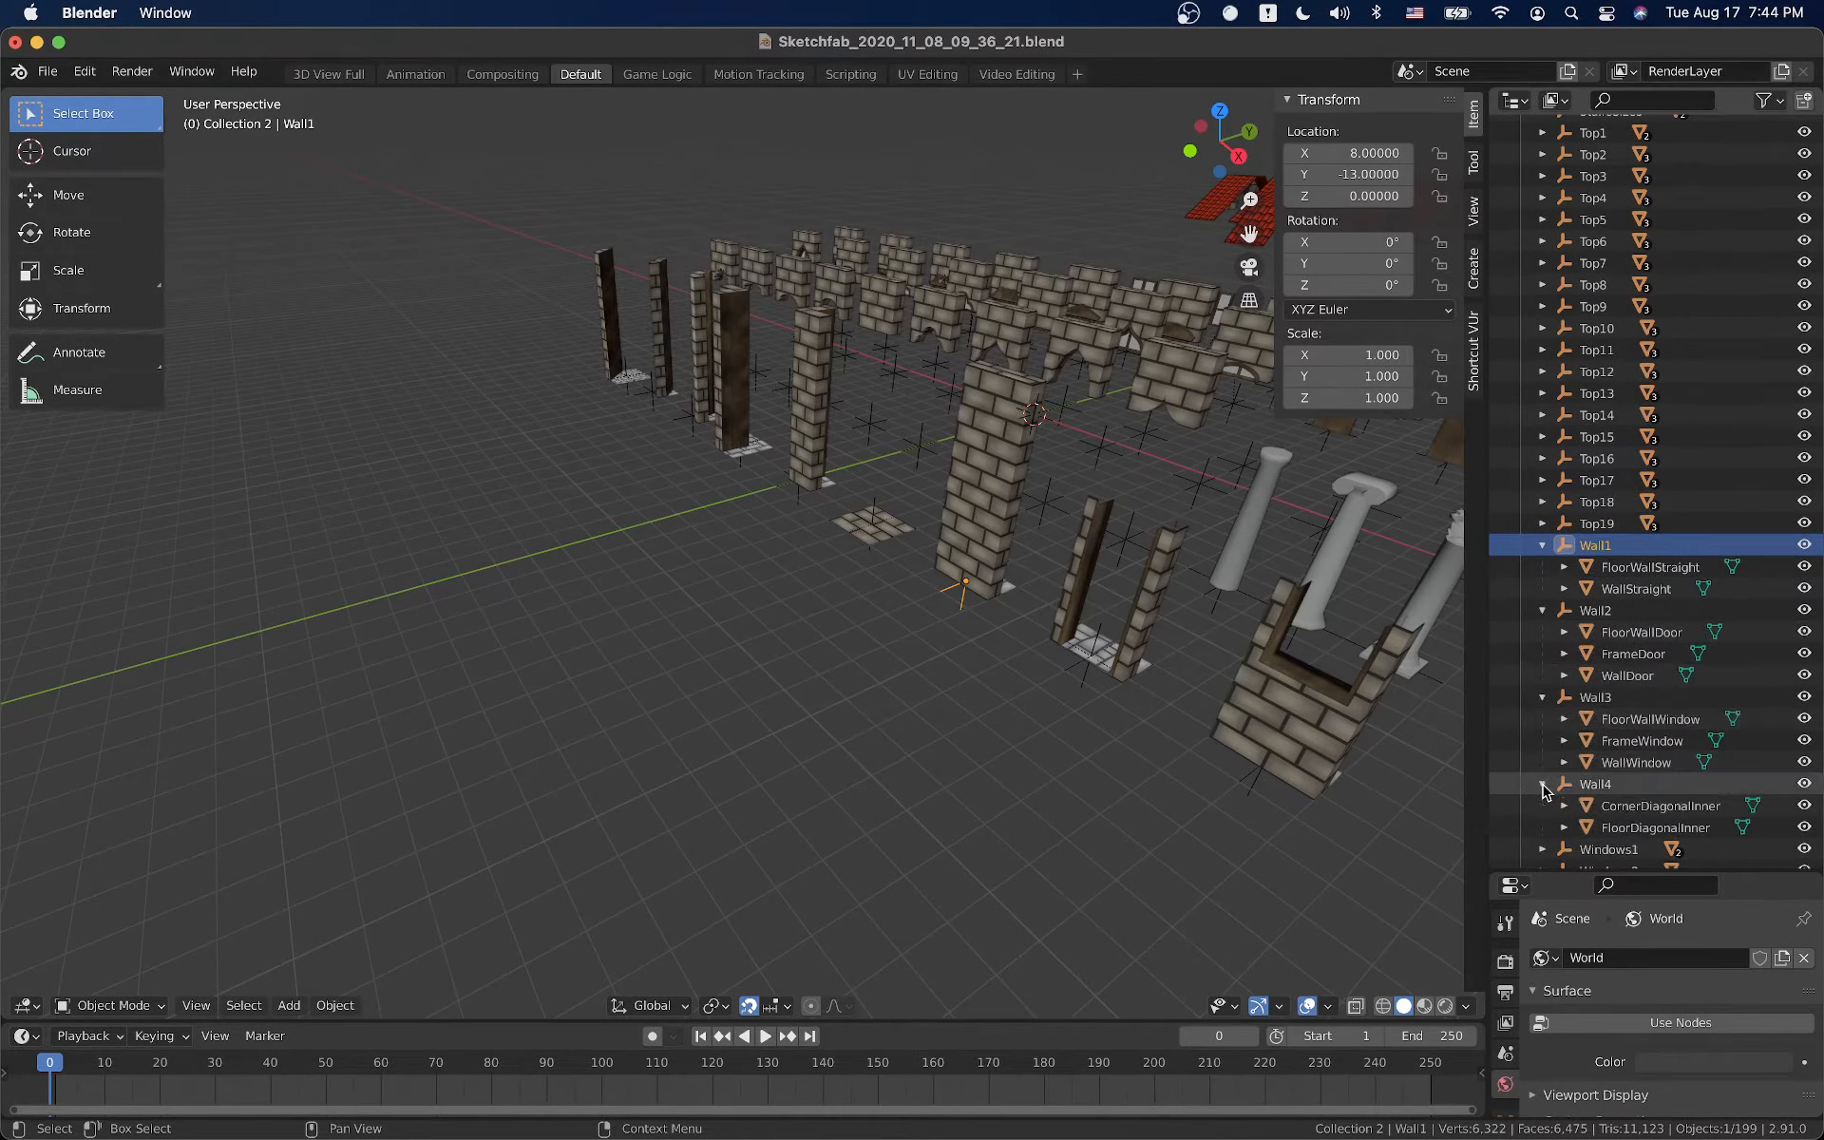
Move Wall1 through Wall4, together with all their child objects, into Collection 2
shift+click(1606, 828)
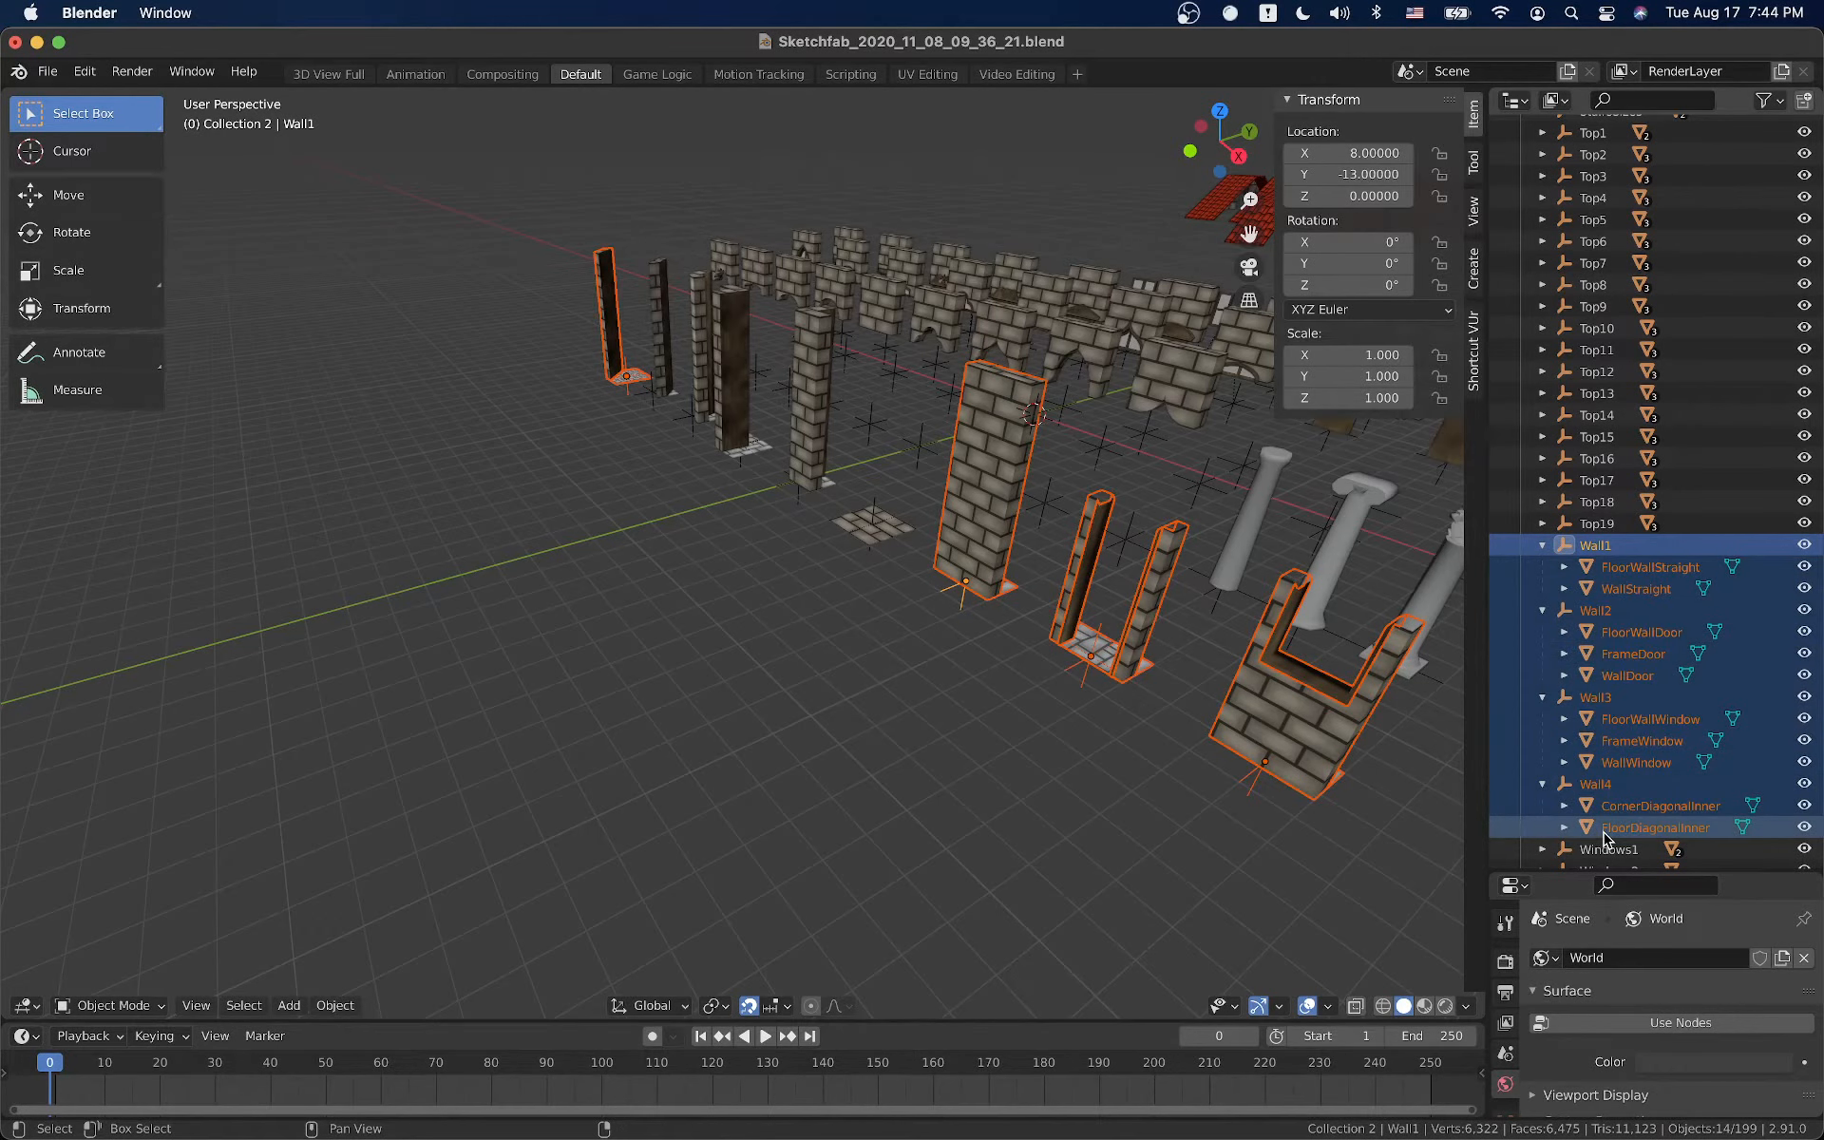
scroll(1598, 741, down, 8)
drag(1591, 653, 1601, 848)
Exclude Collection 1 from the view layer and deselect all objects
scroll(1577, 700, up, 15)
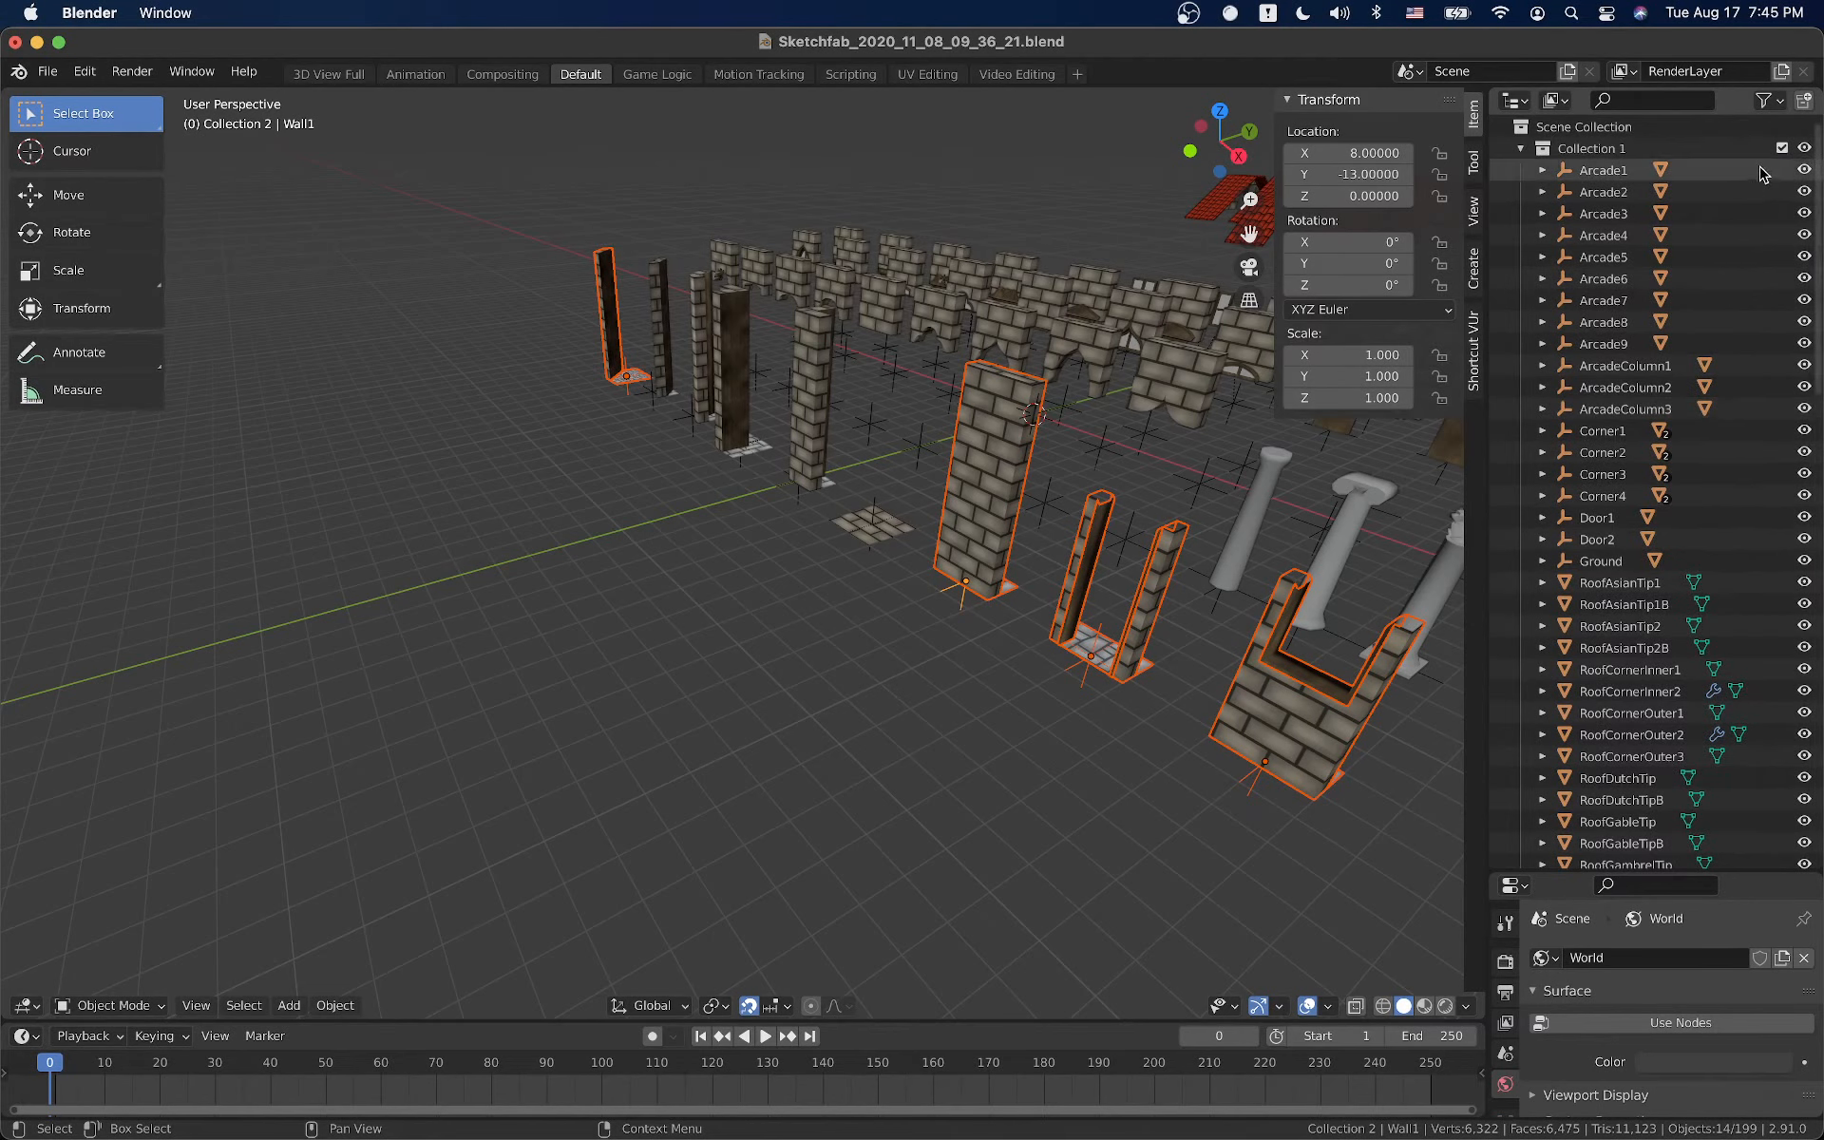
click(1782, 148)
click(1301, 461)
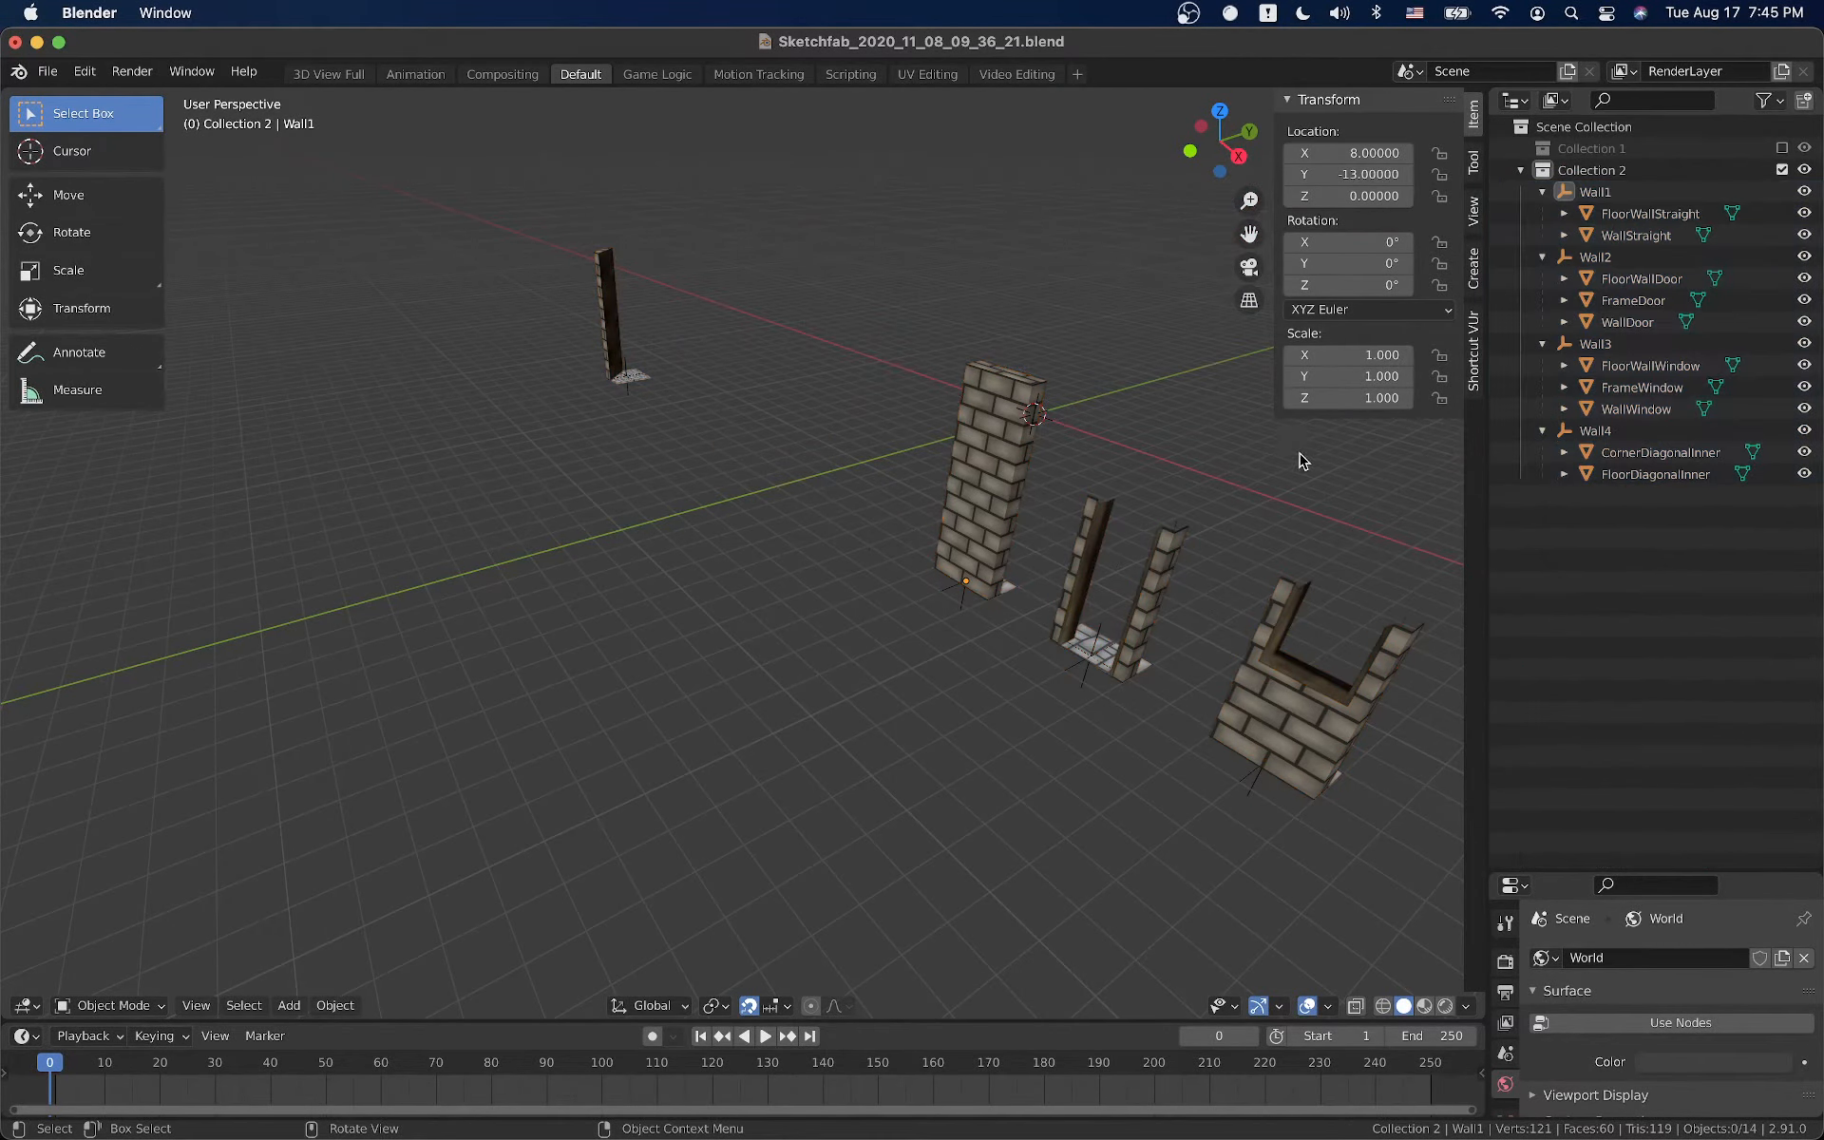
Select the straight wall's floor piece, examine it up close, and enlarge the properties editor to show its material settings
middle_drag(1166, 571, 624, 613)
scroll(753, 611, up, 10)
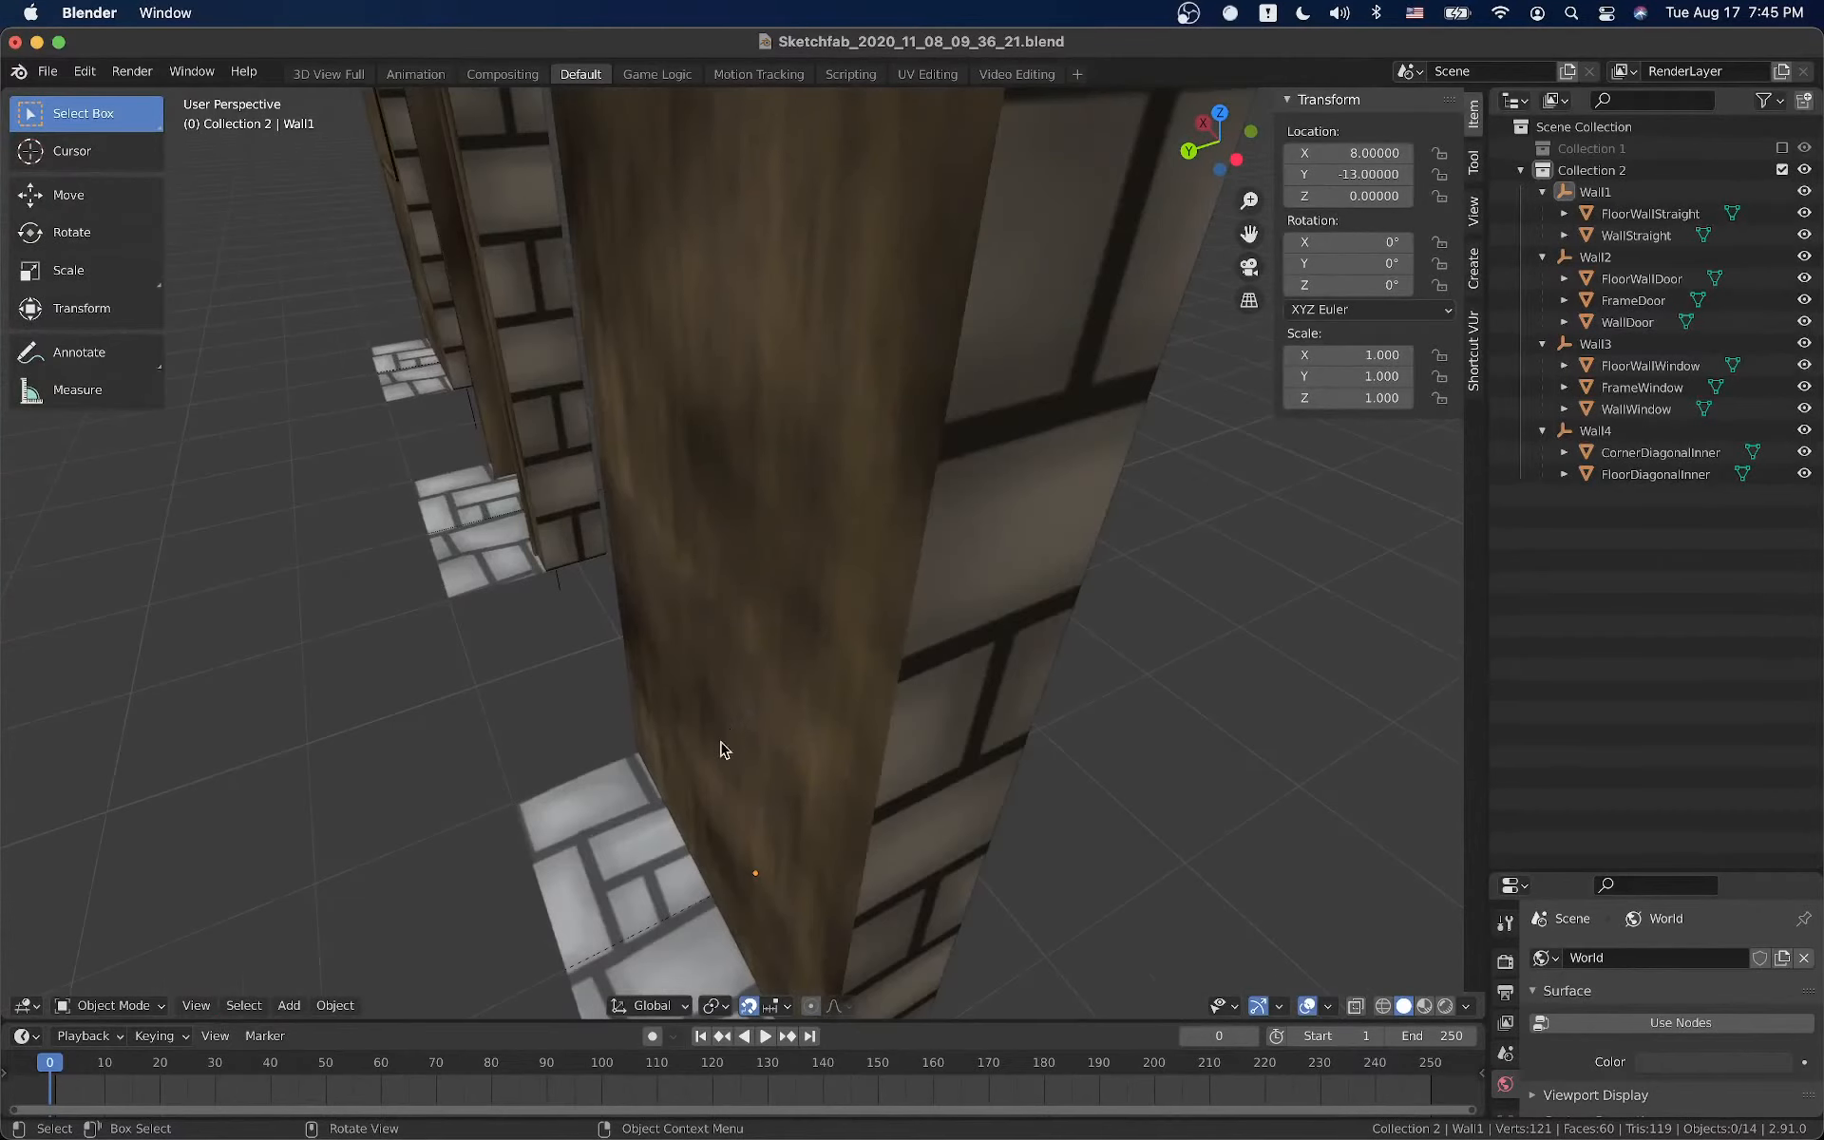
scroll(724, 749, down, 3)
click(681, 809)
middle_drag(767, 818, 698, 763)
scroll(698, 761, down, 3)
scroll(701, 763, down, 2)
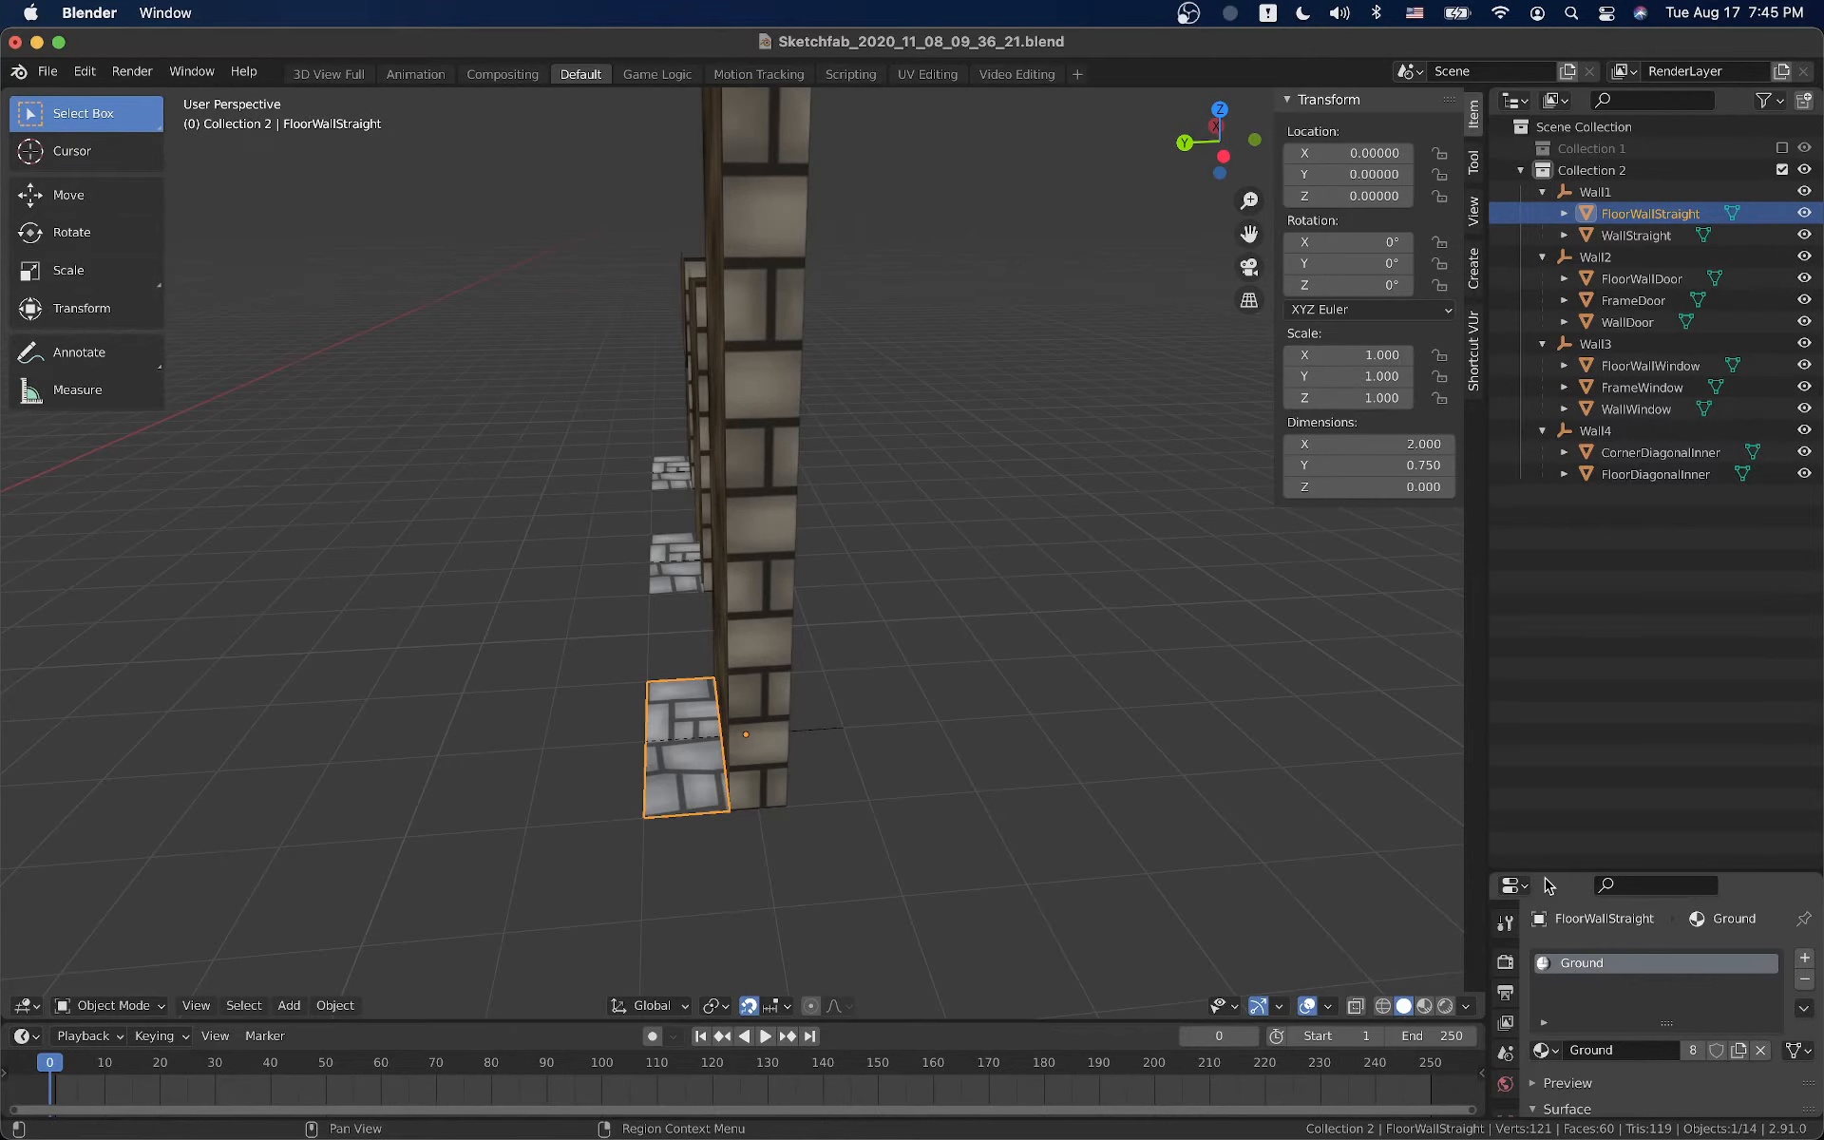
drag(1548, 871, 1553, 584)
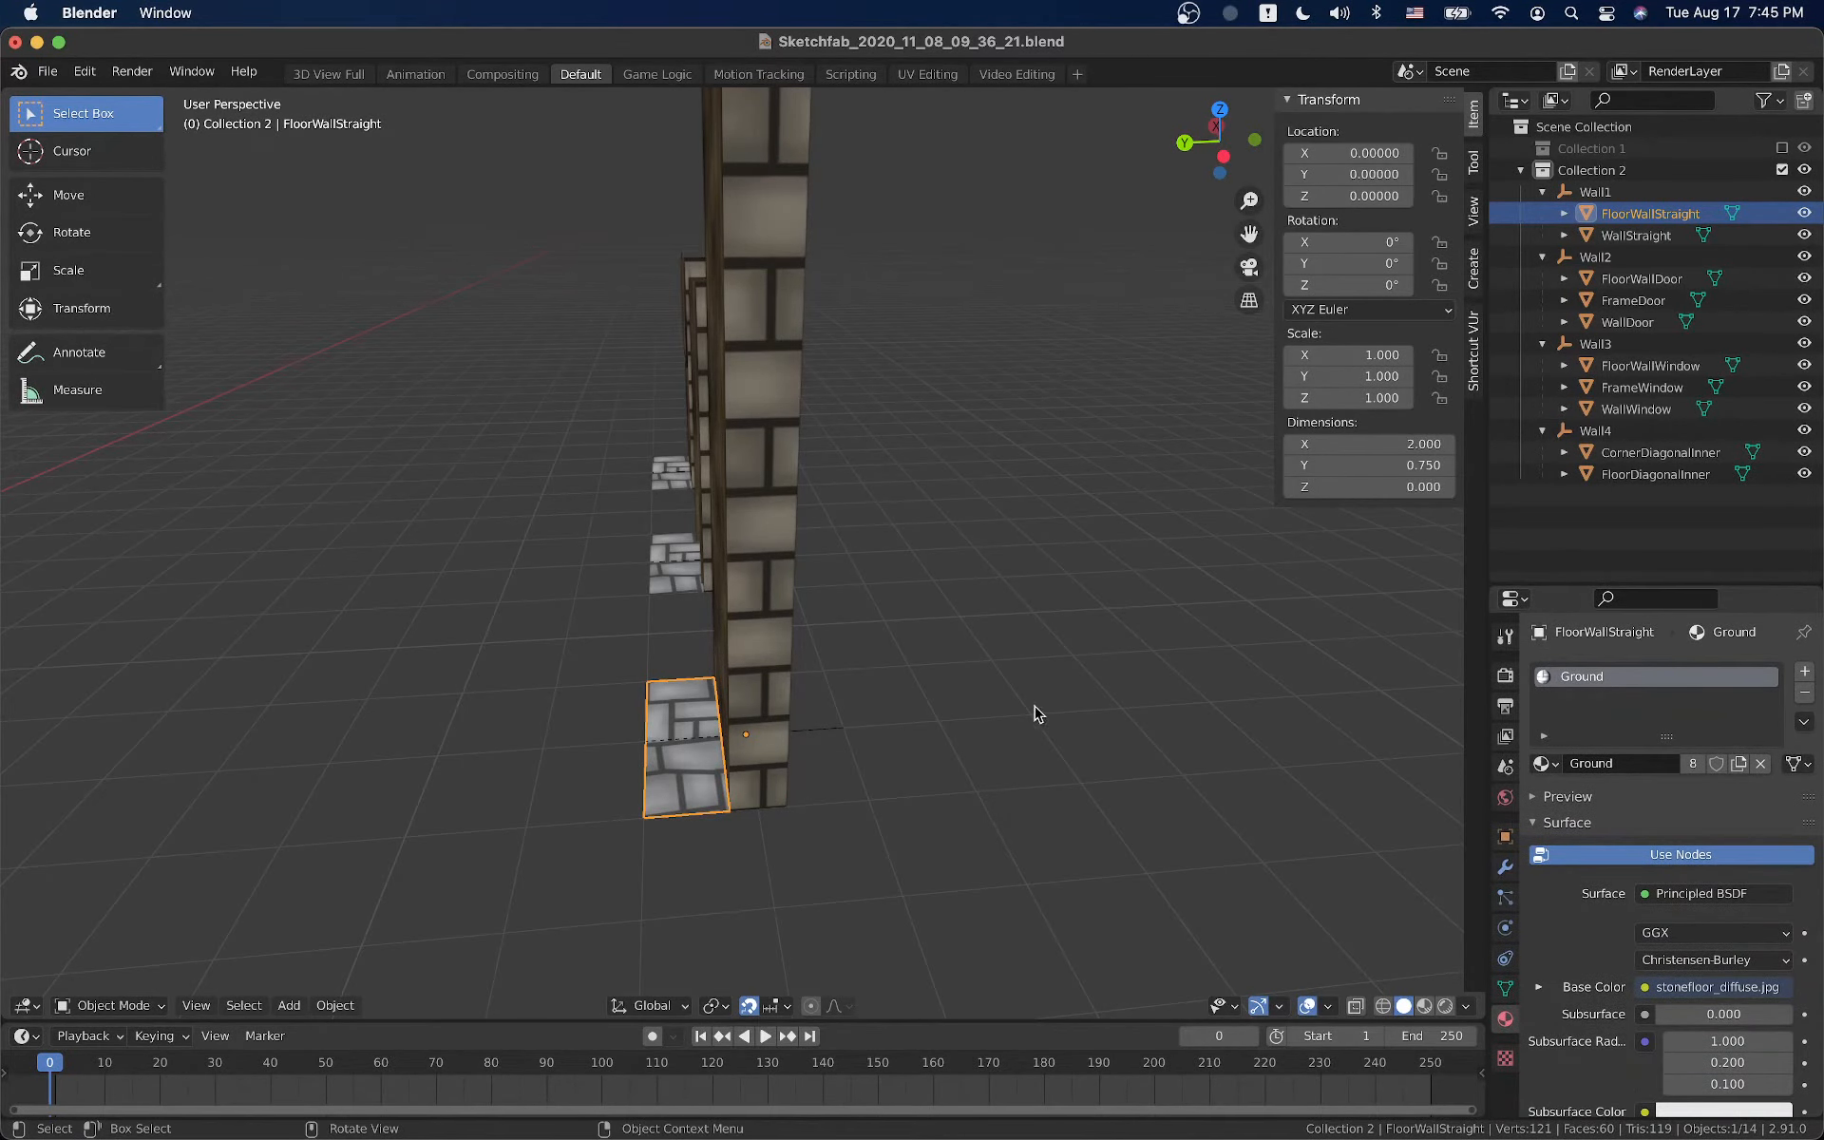
Examine the wall pieces from the front and select the door wall
middle_drag(935, 728, 1180, 504)
click(761, 660)
scroll(786, 746, down, 8)
scroll(976, 719, up, 3)
click(999, 723)
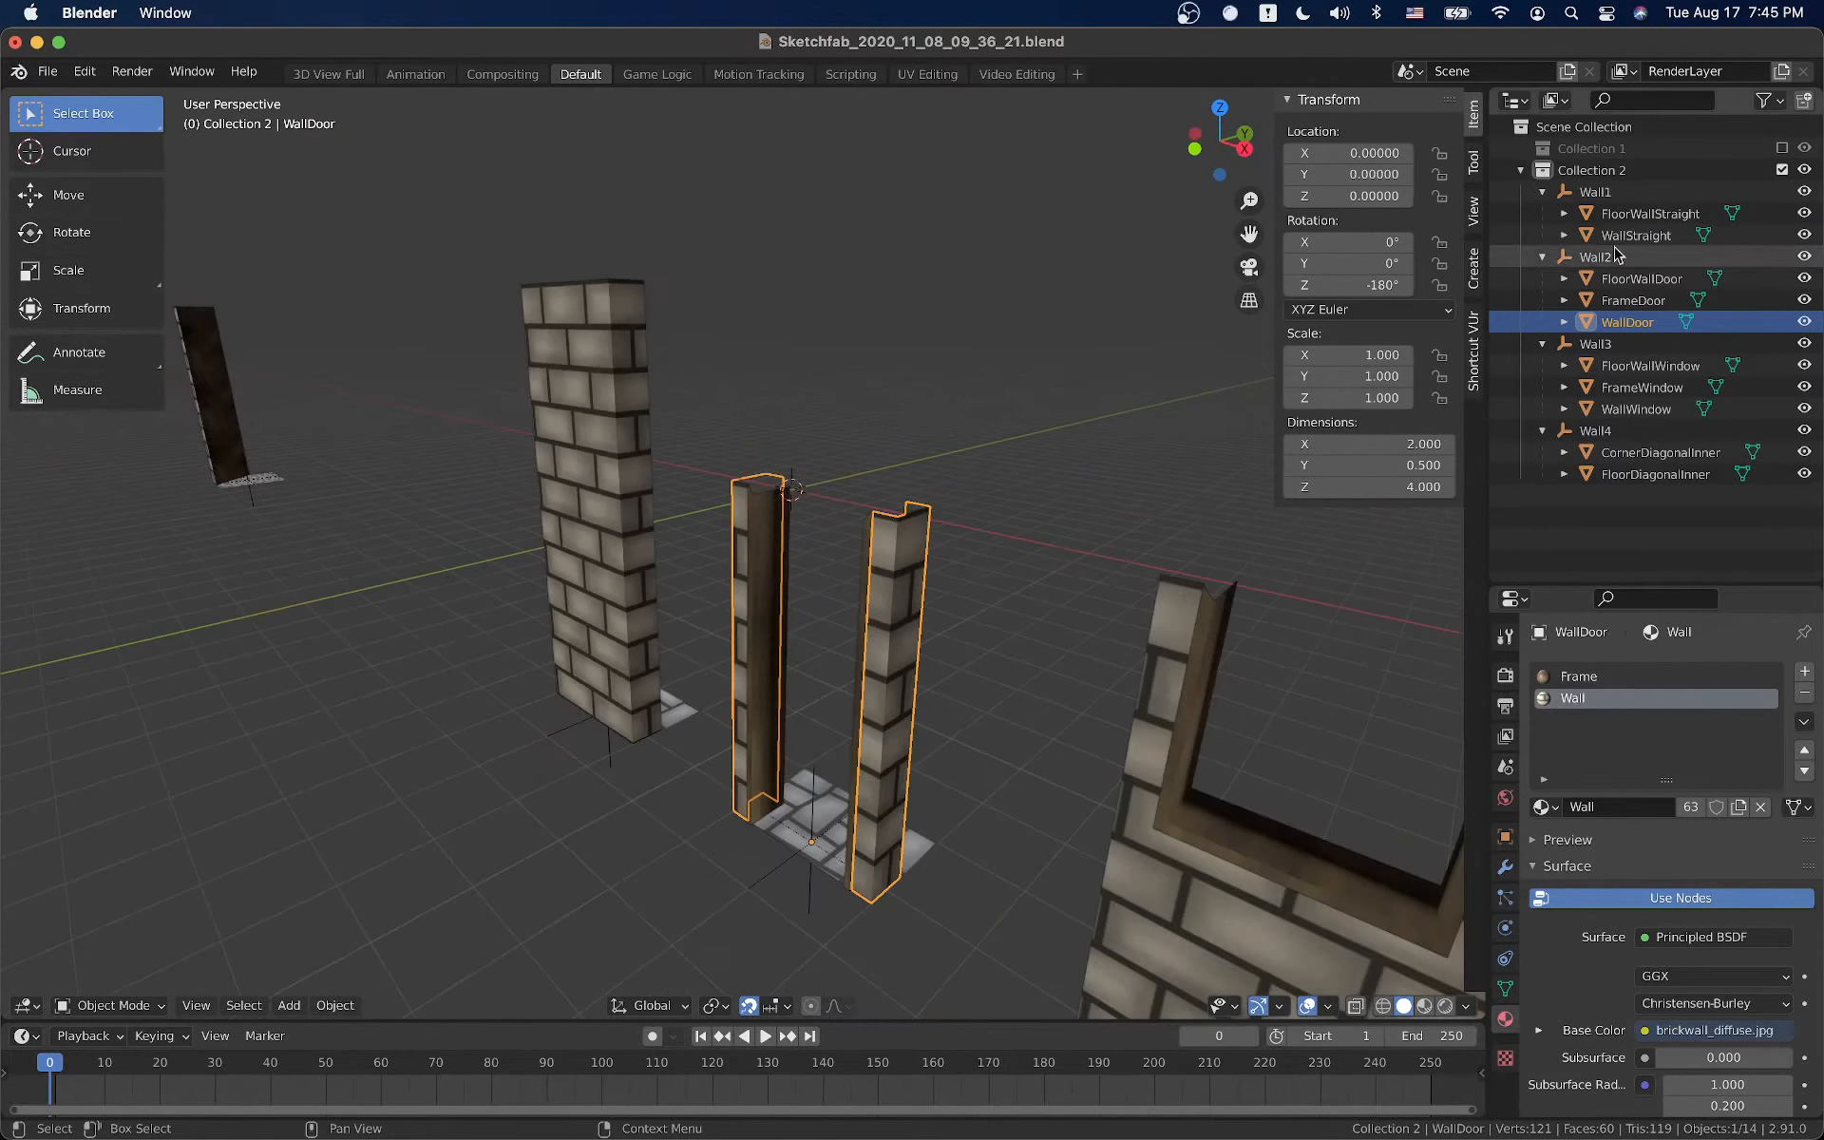
Include Collection 1 in the view layer again and compare the draped and gothic arcade tops with the door wall
click(1781, 149)
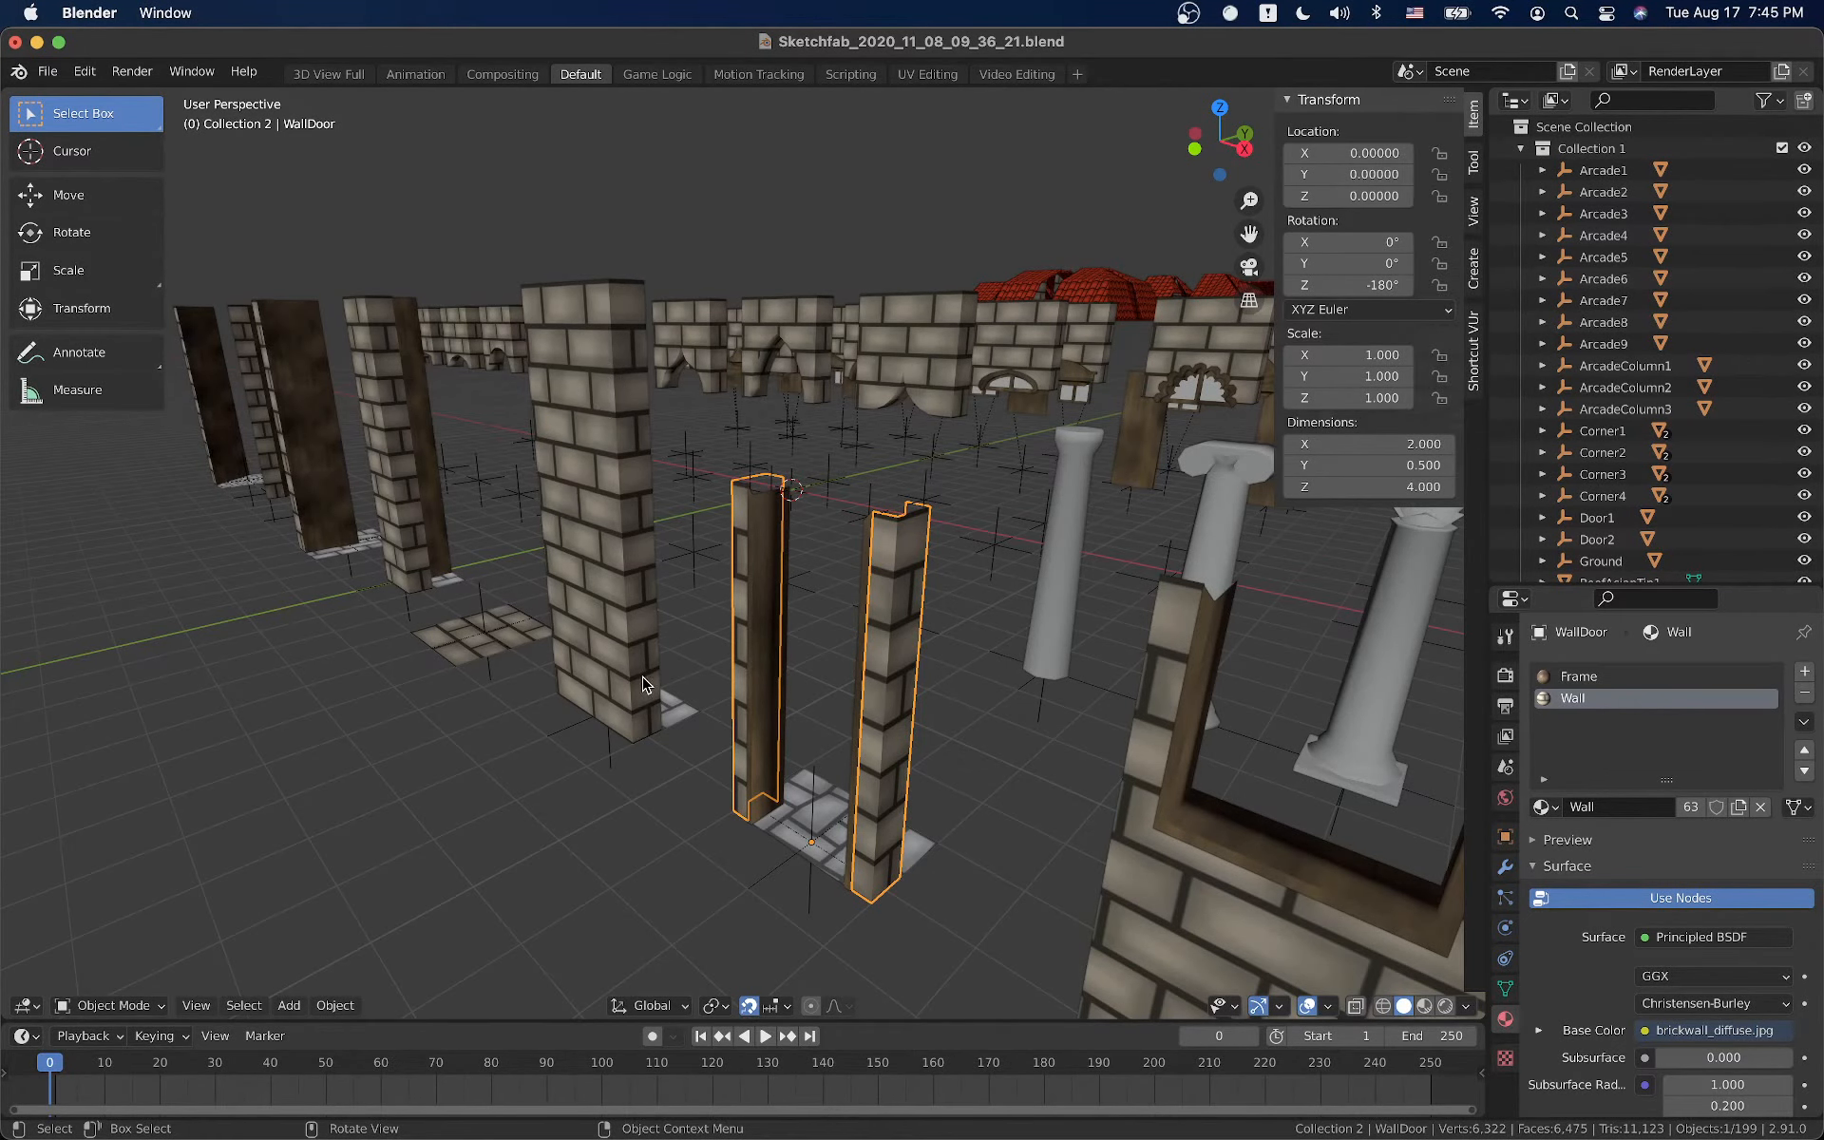
middle_drag(644, 684, 917, 627)
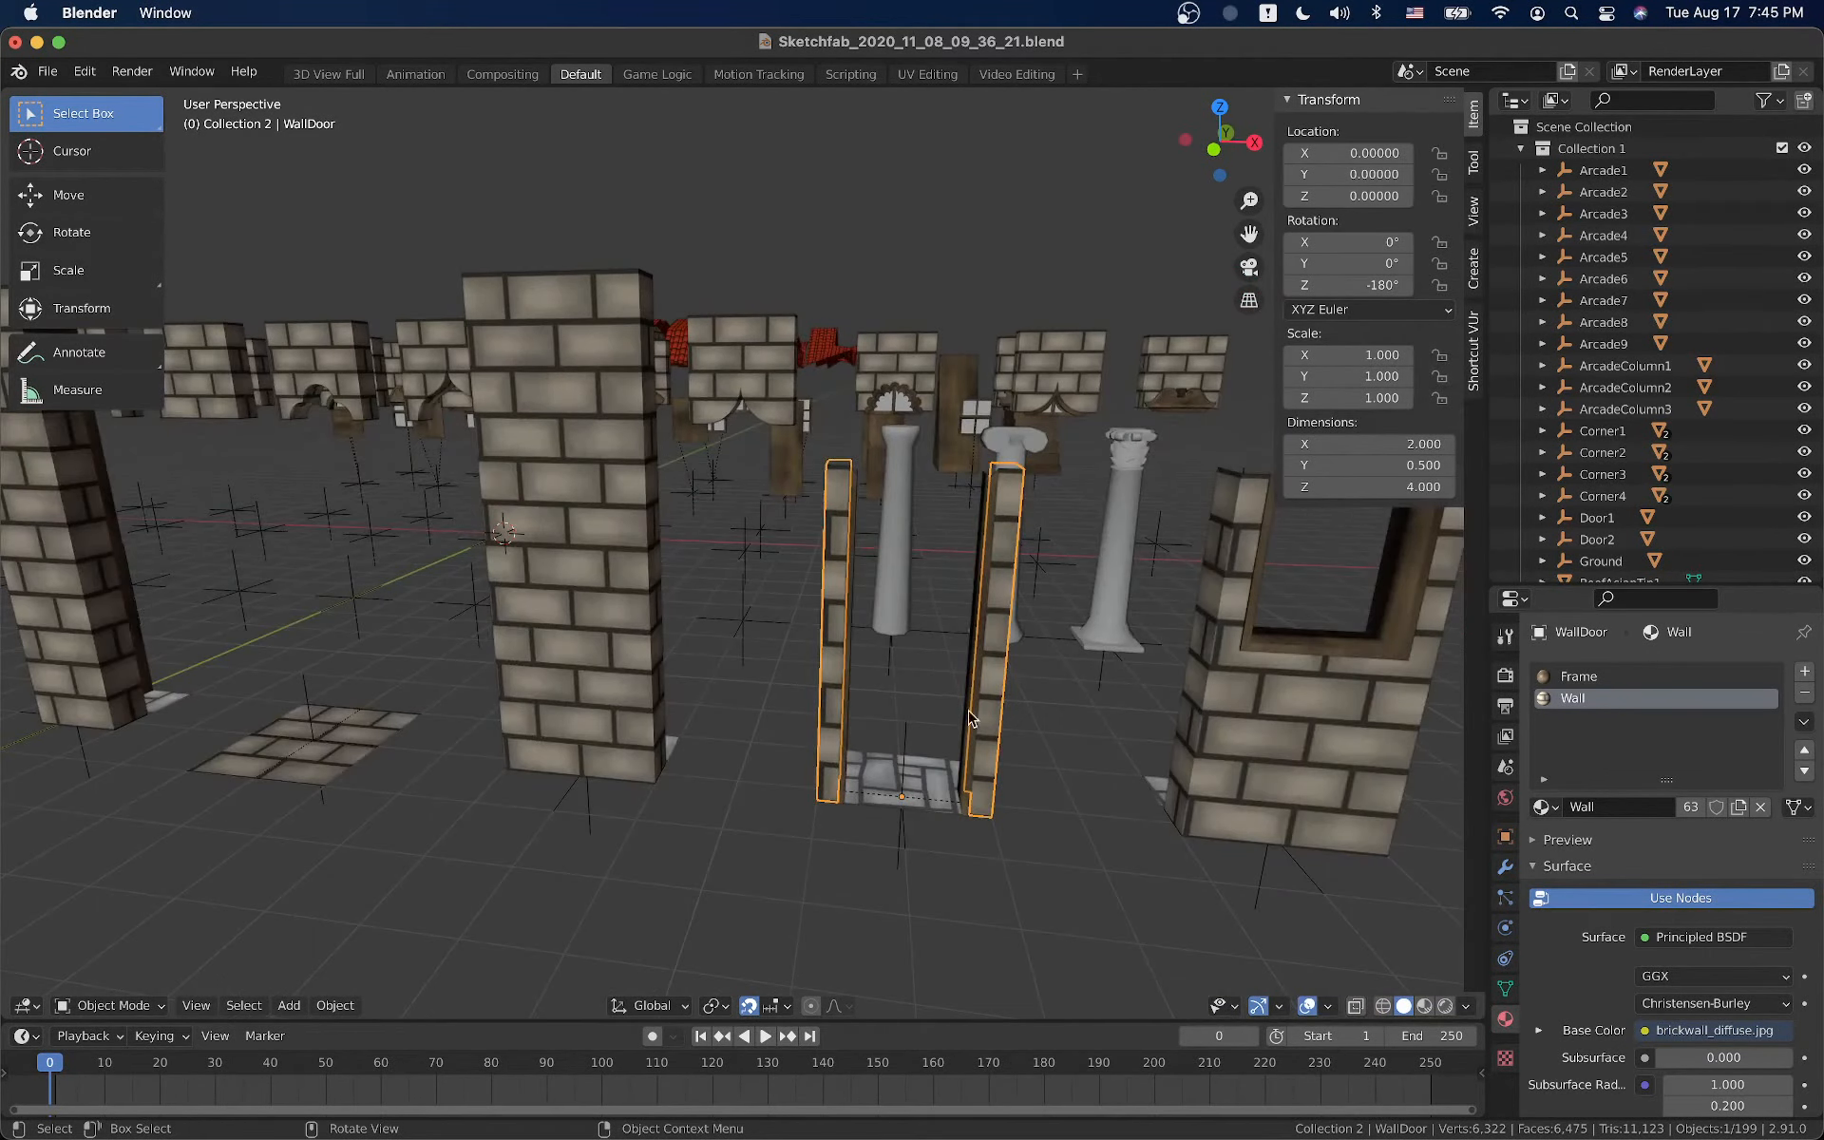
middle_drag(917, 772, 741, 586)
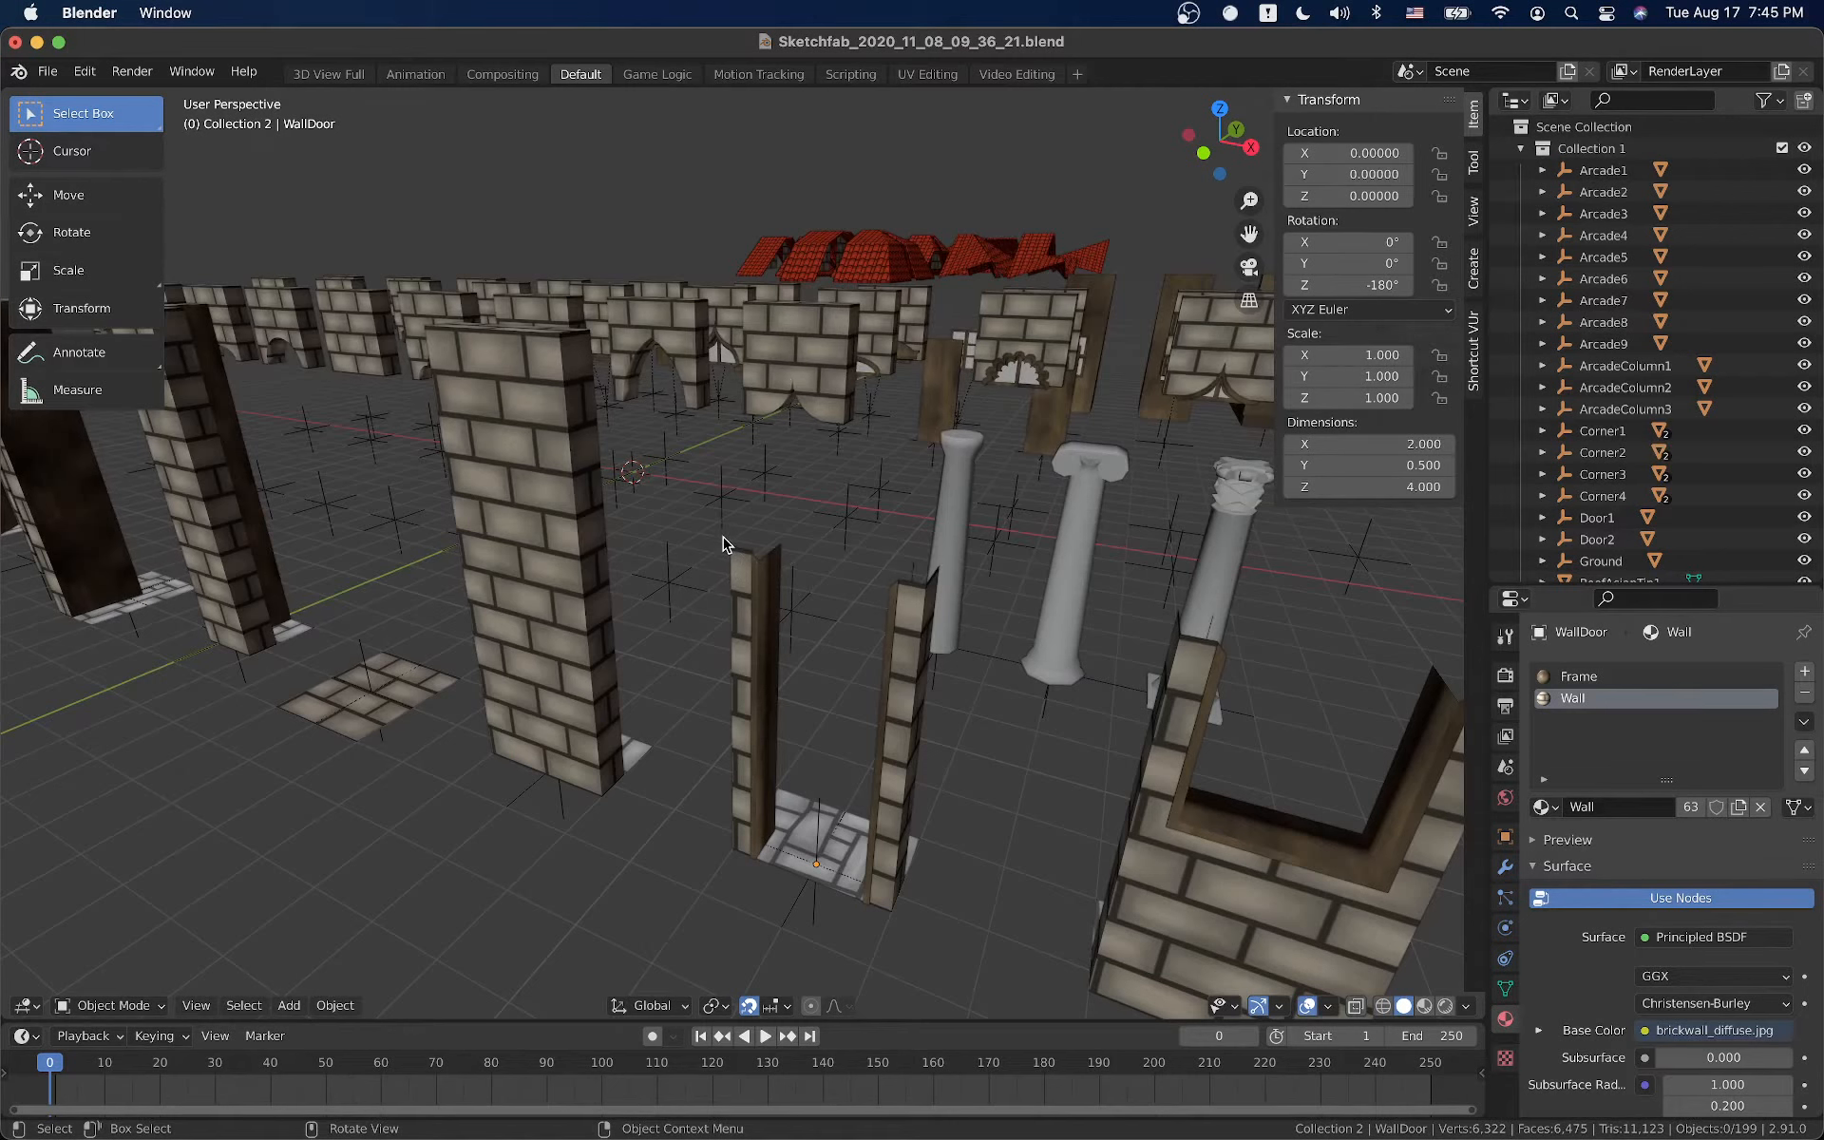
click(804, 377)
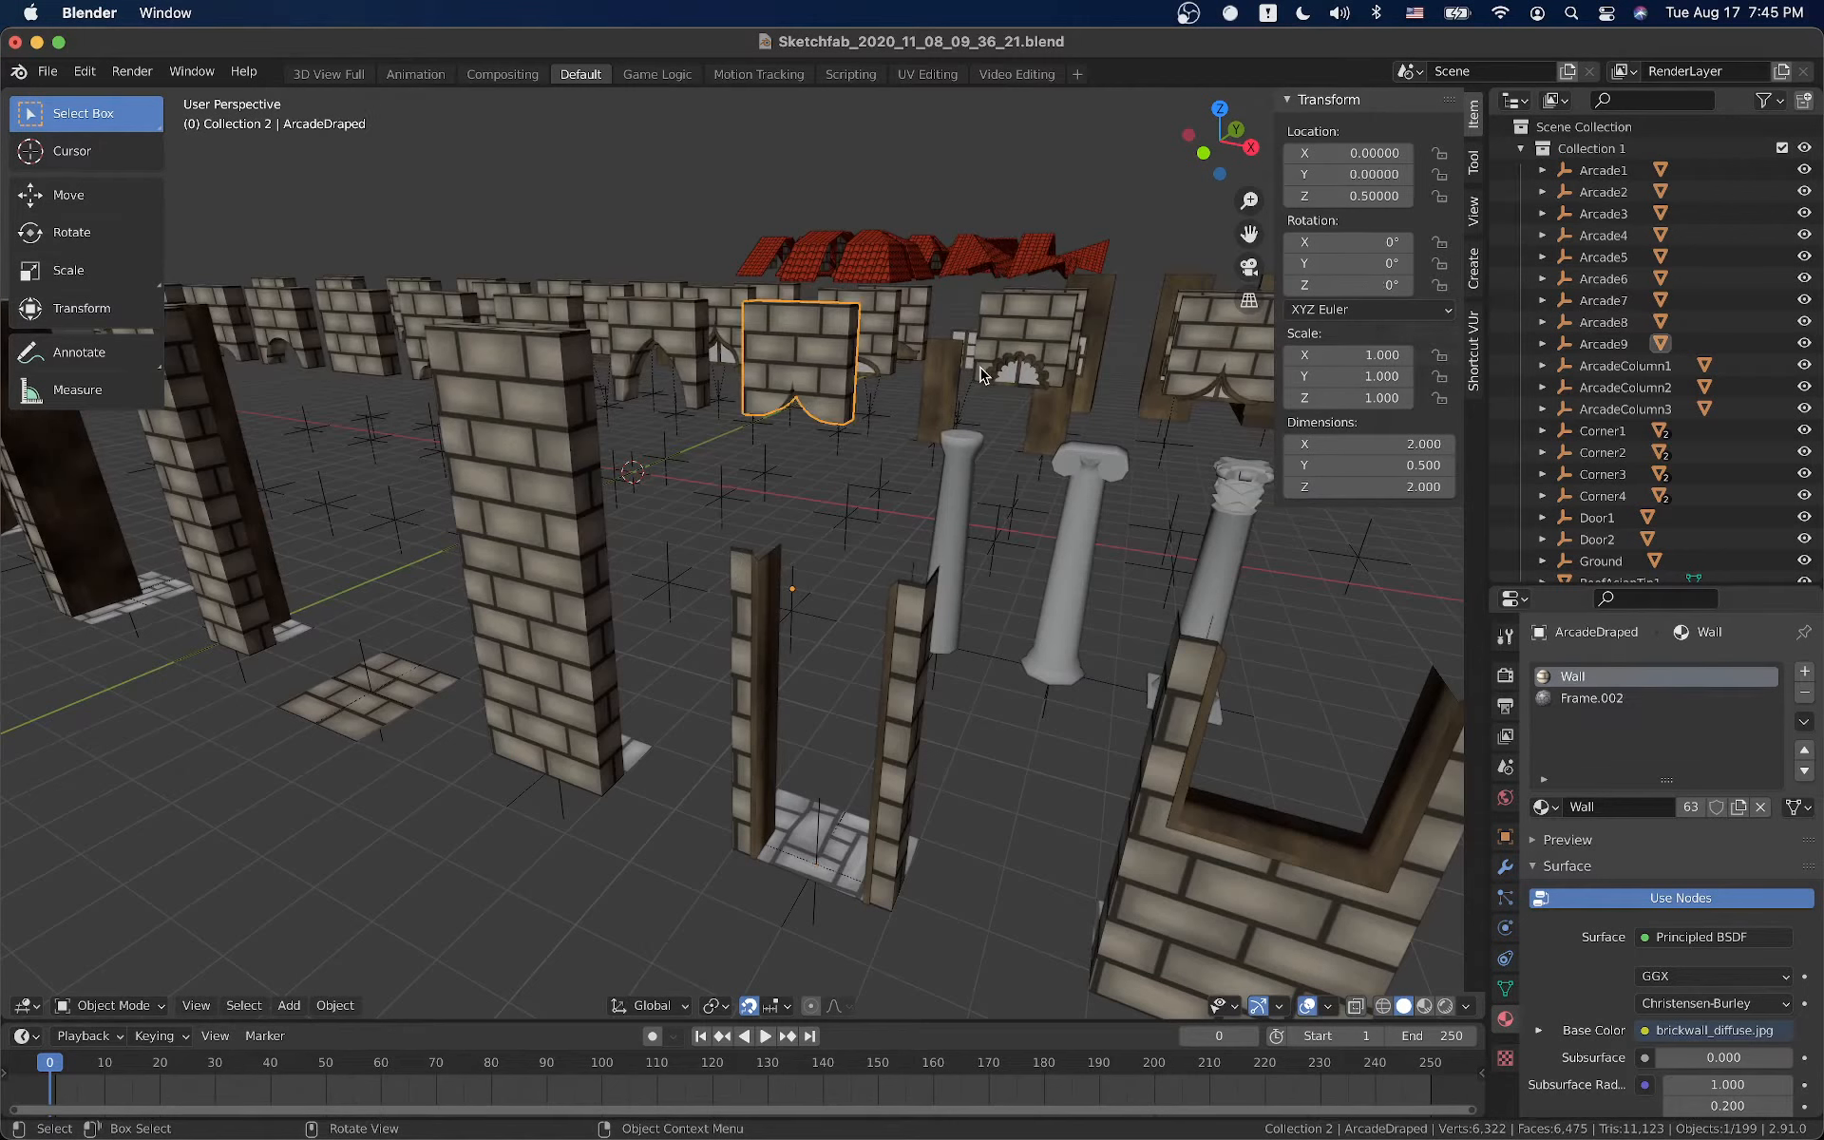
click(672, 369)
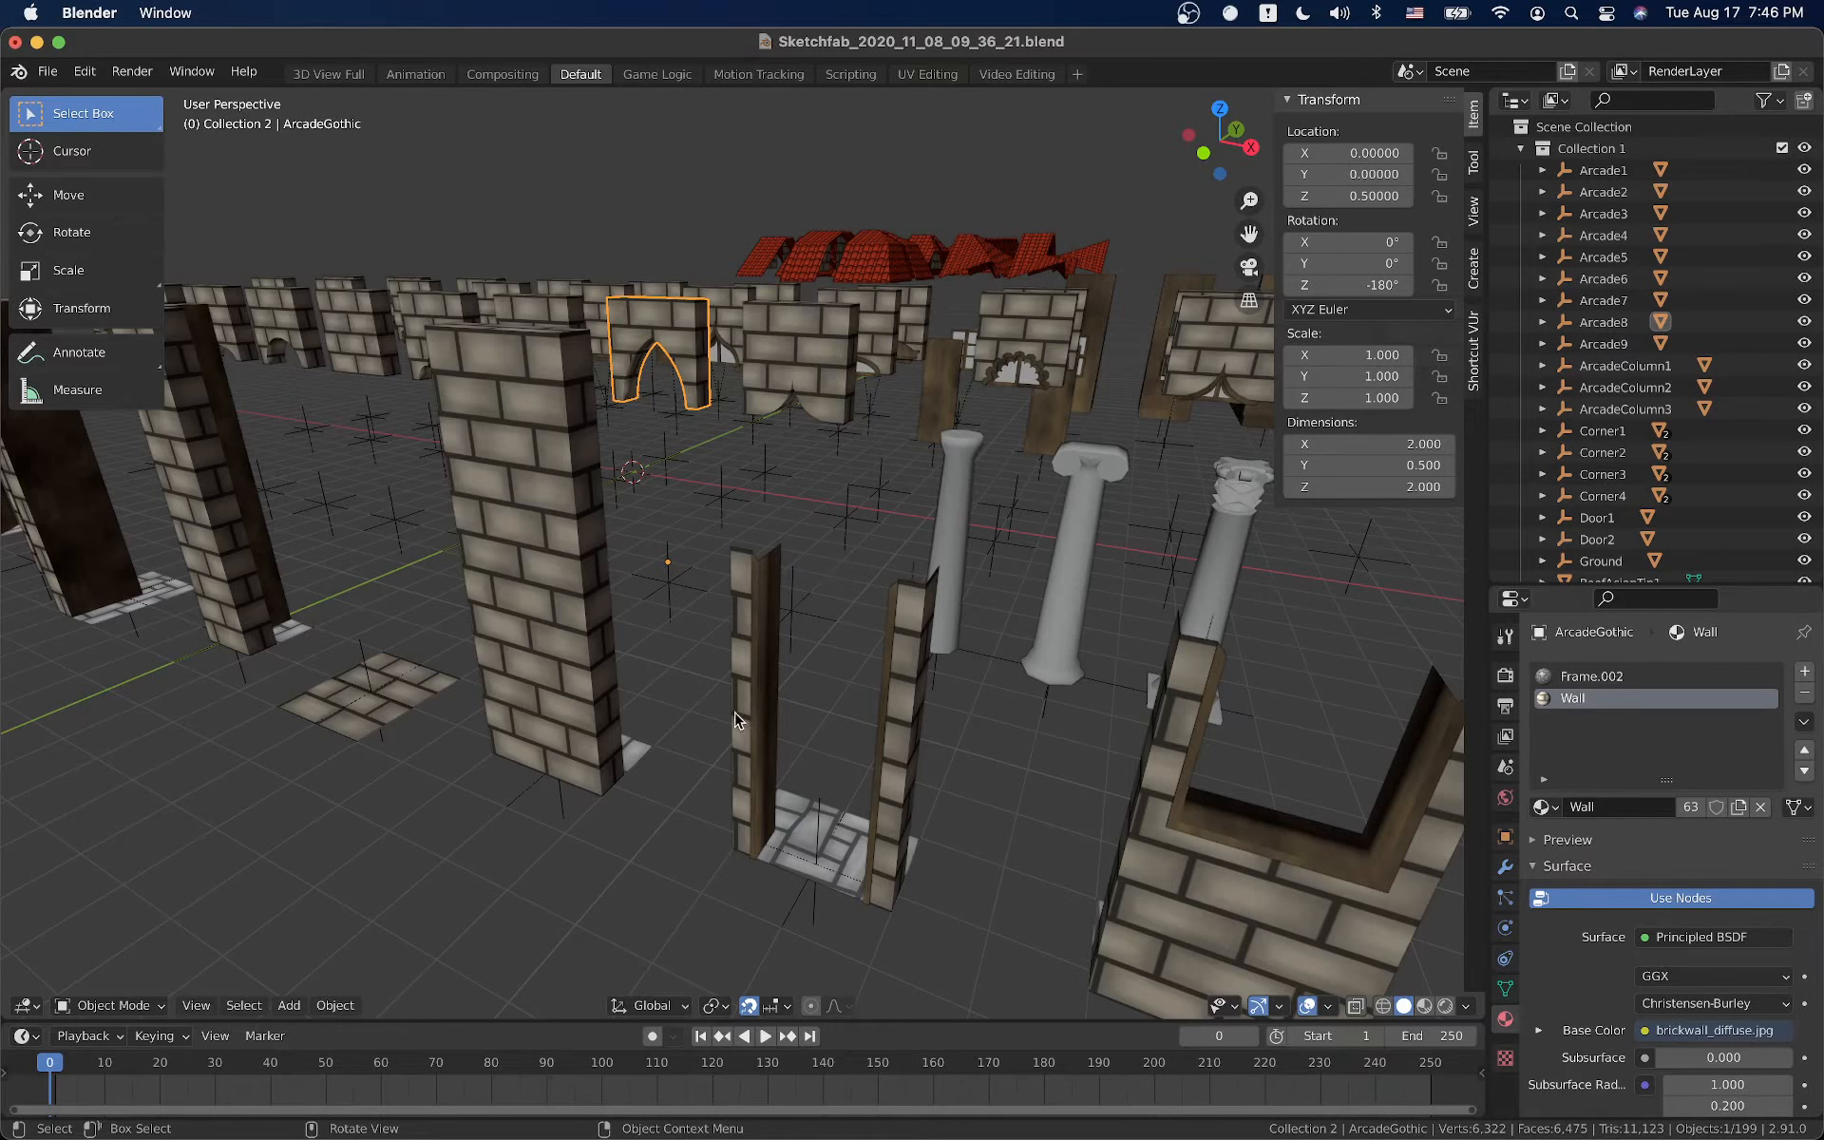
Exclude Collection 1 from the view layer again and select the WallStraight object
click(1782, 149)
click(549, 580)
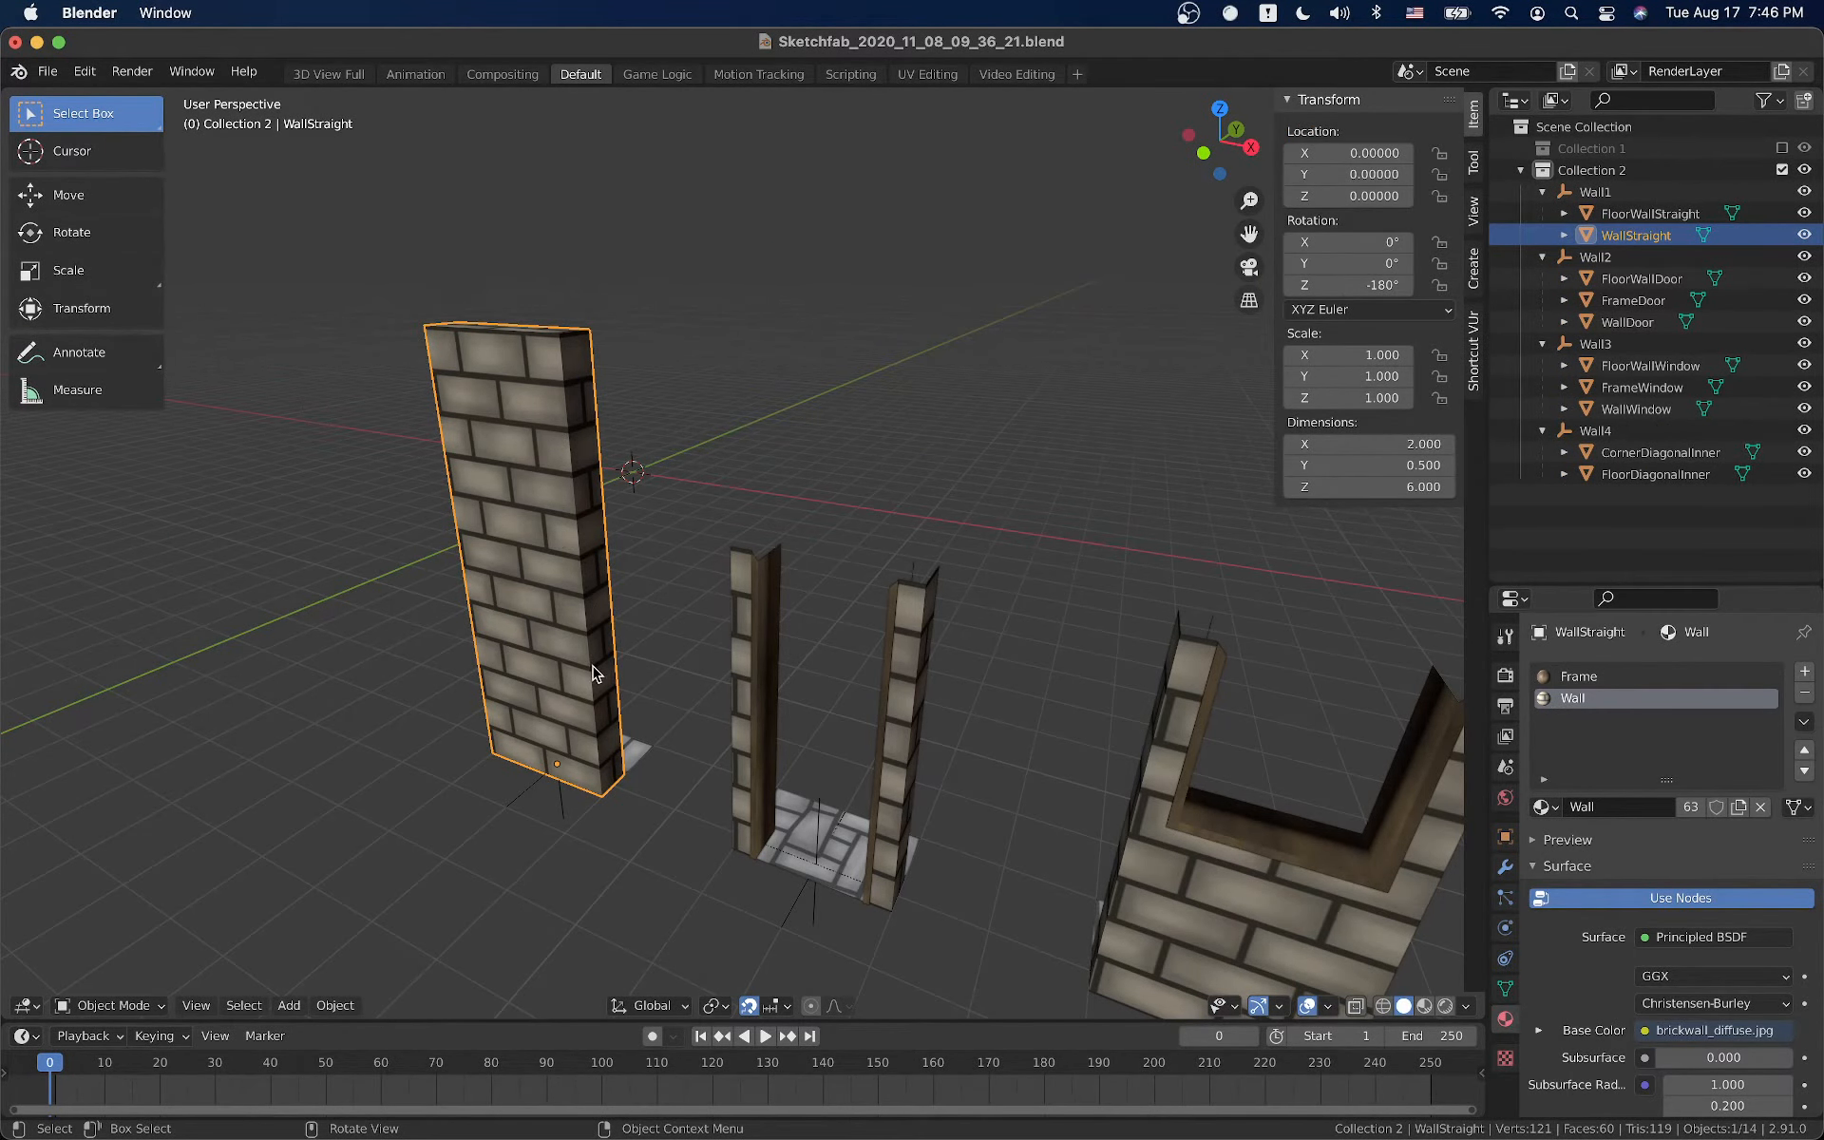
middle_drag(520, 538, 467, 542)
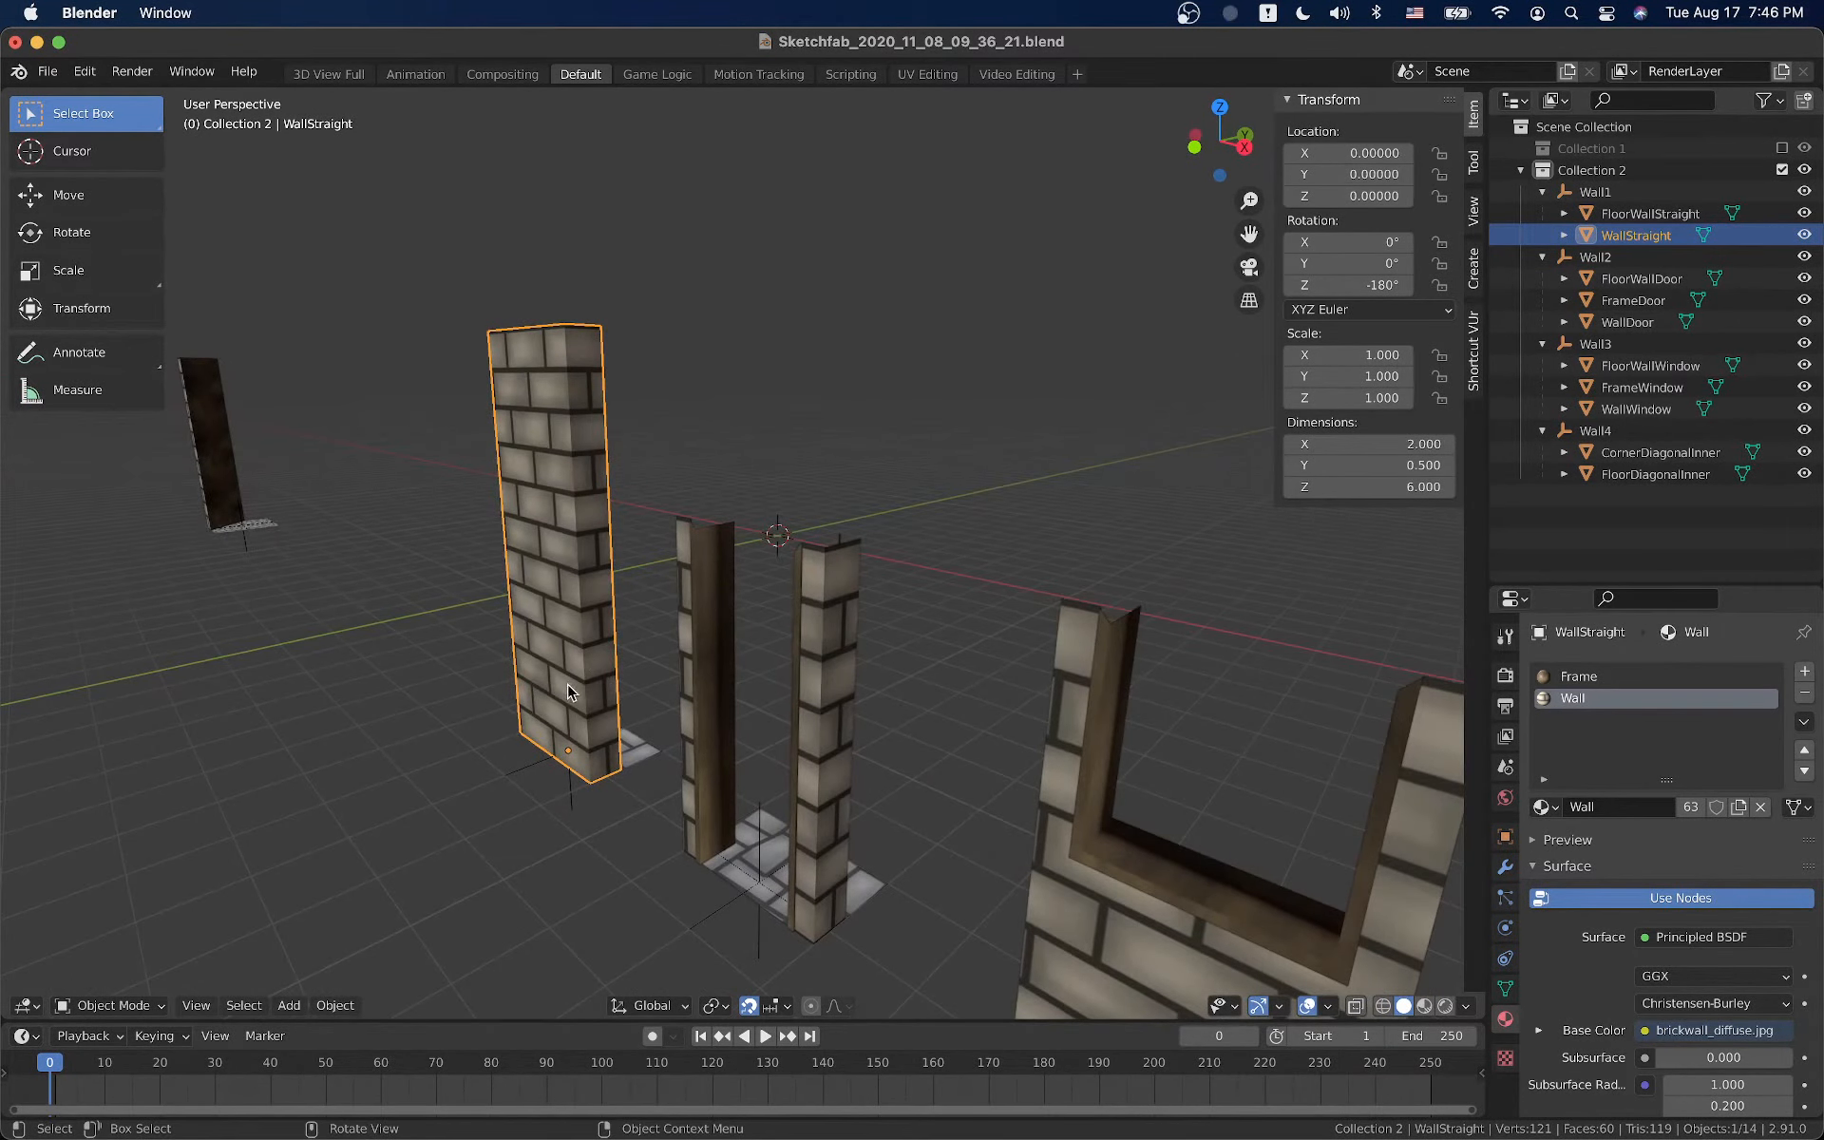
Check the straight wall's mesh in Edit Mode, returning to Object Mode
key(Tab)
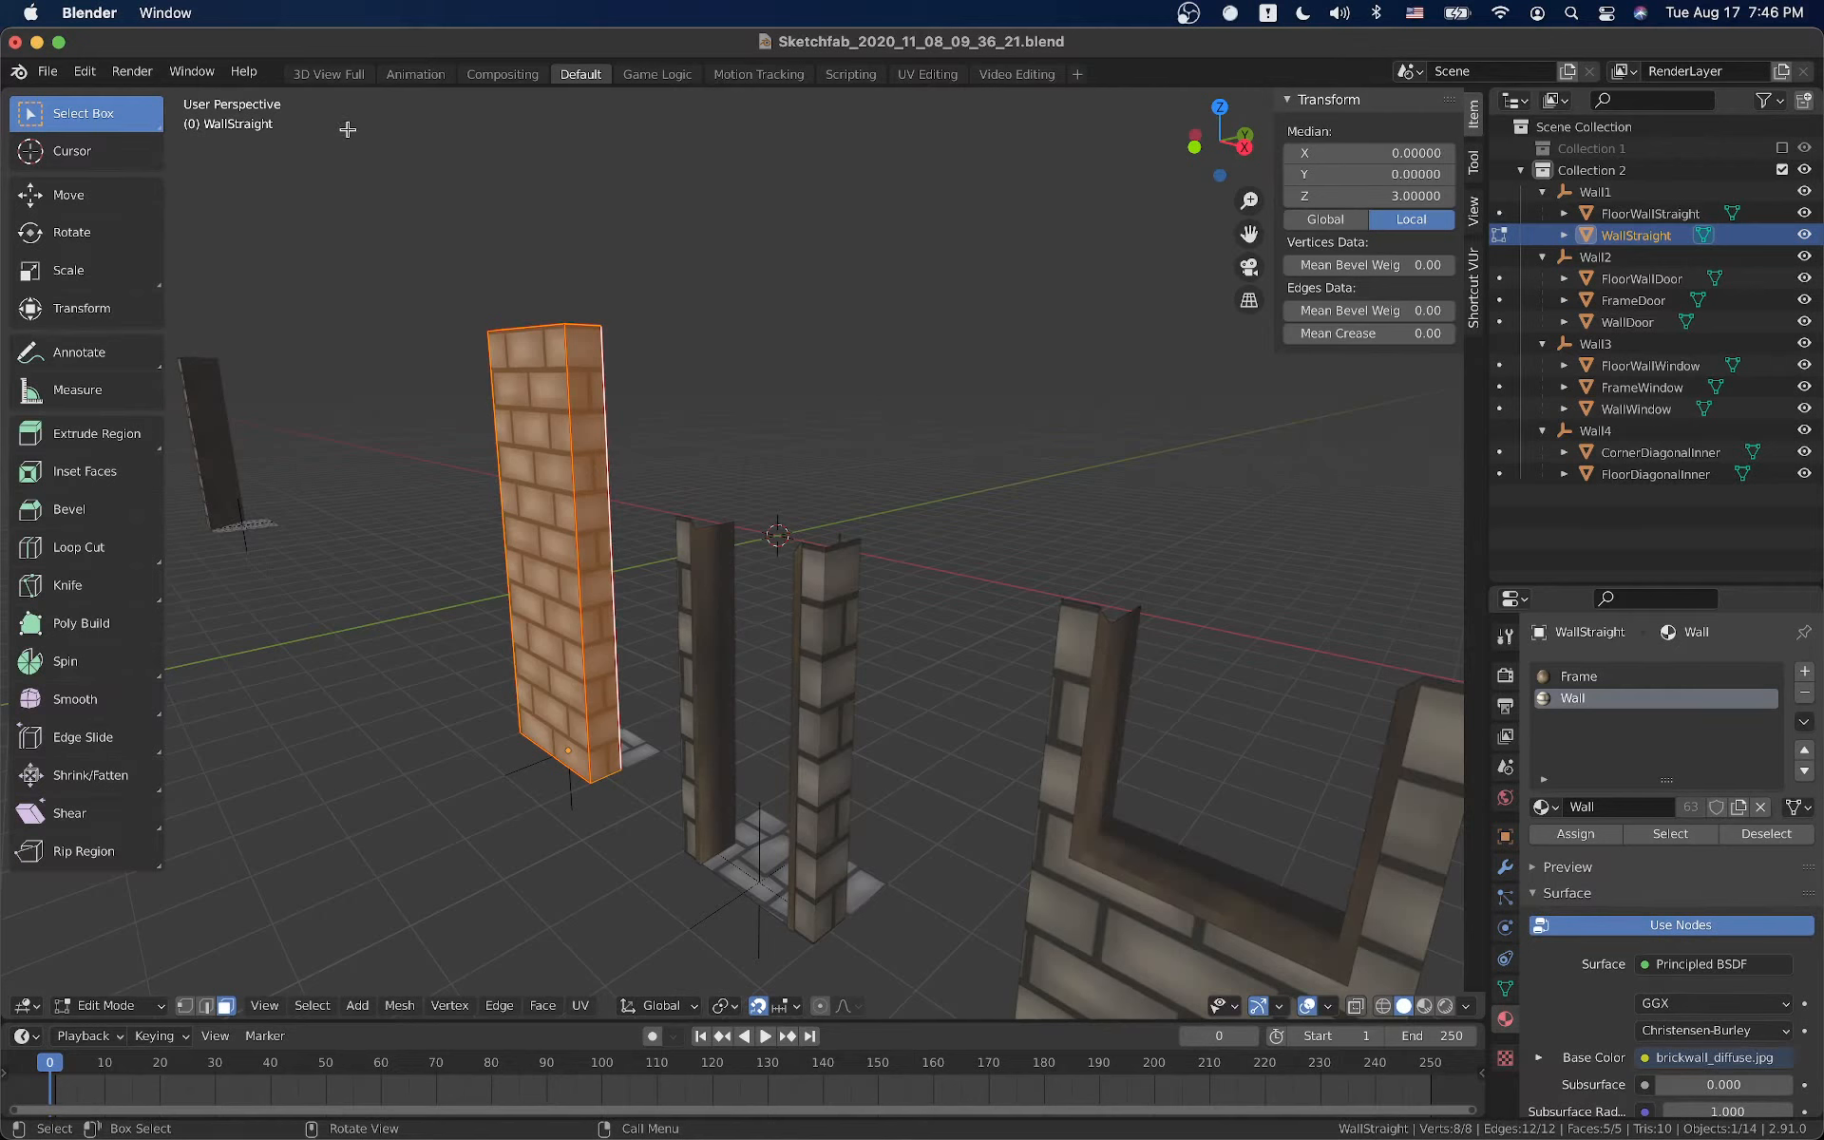
key(Tab)
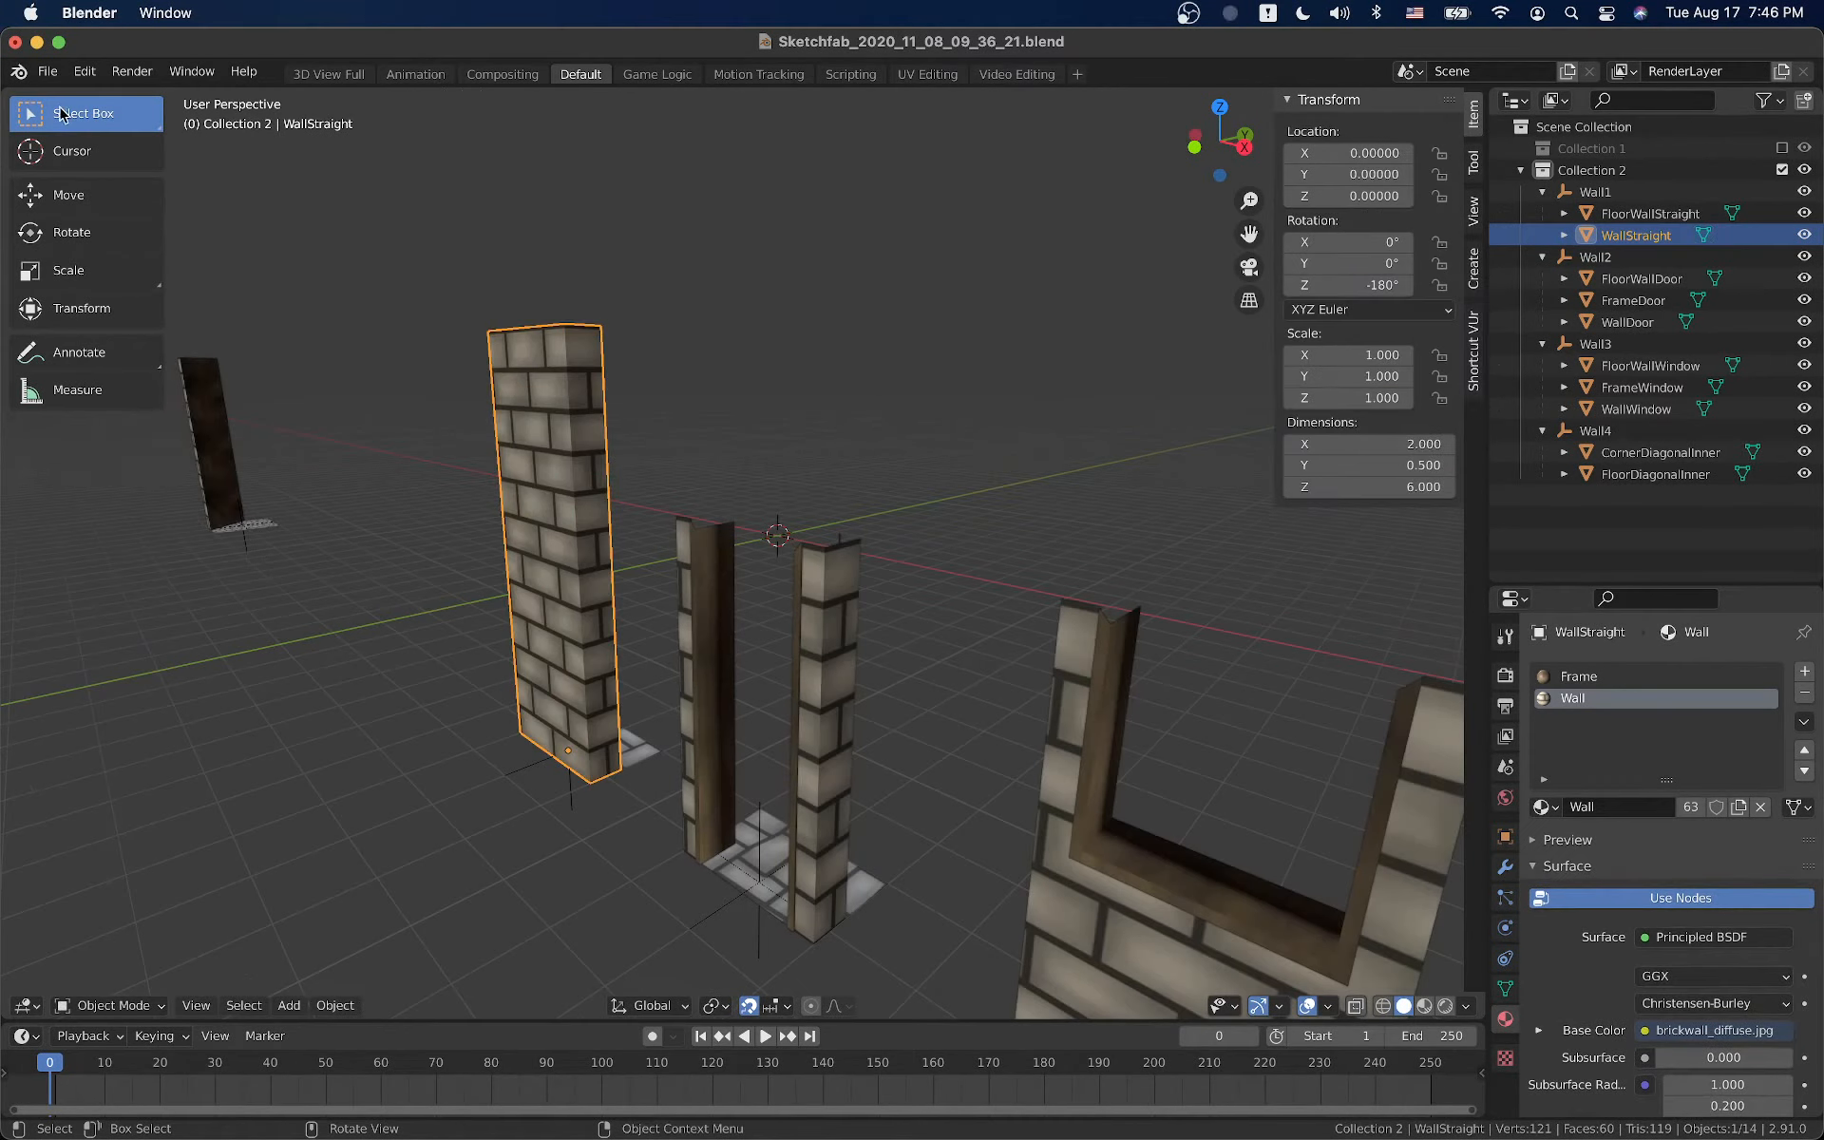
key(Tab)
key(Tab)
Add the General Modeling workspace to the file for editing the straight wall
click(327, 73)
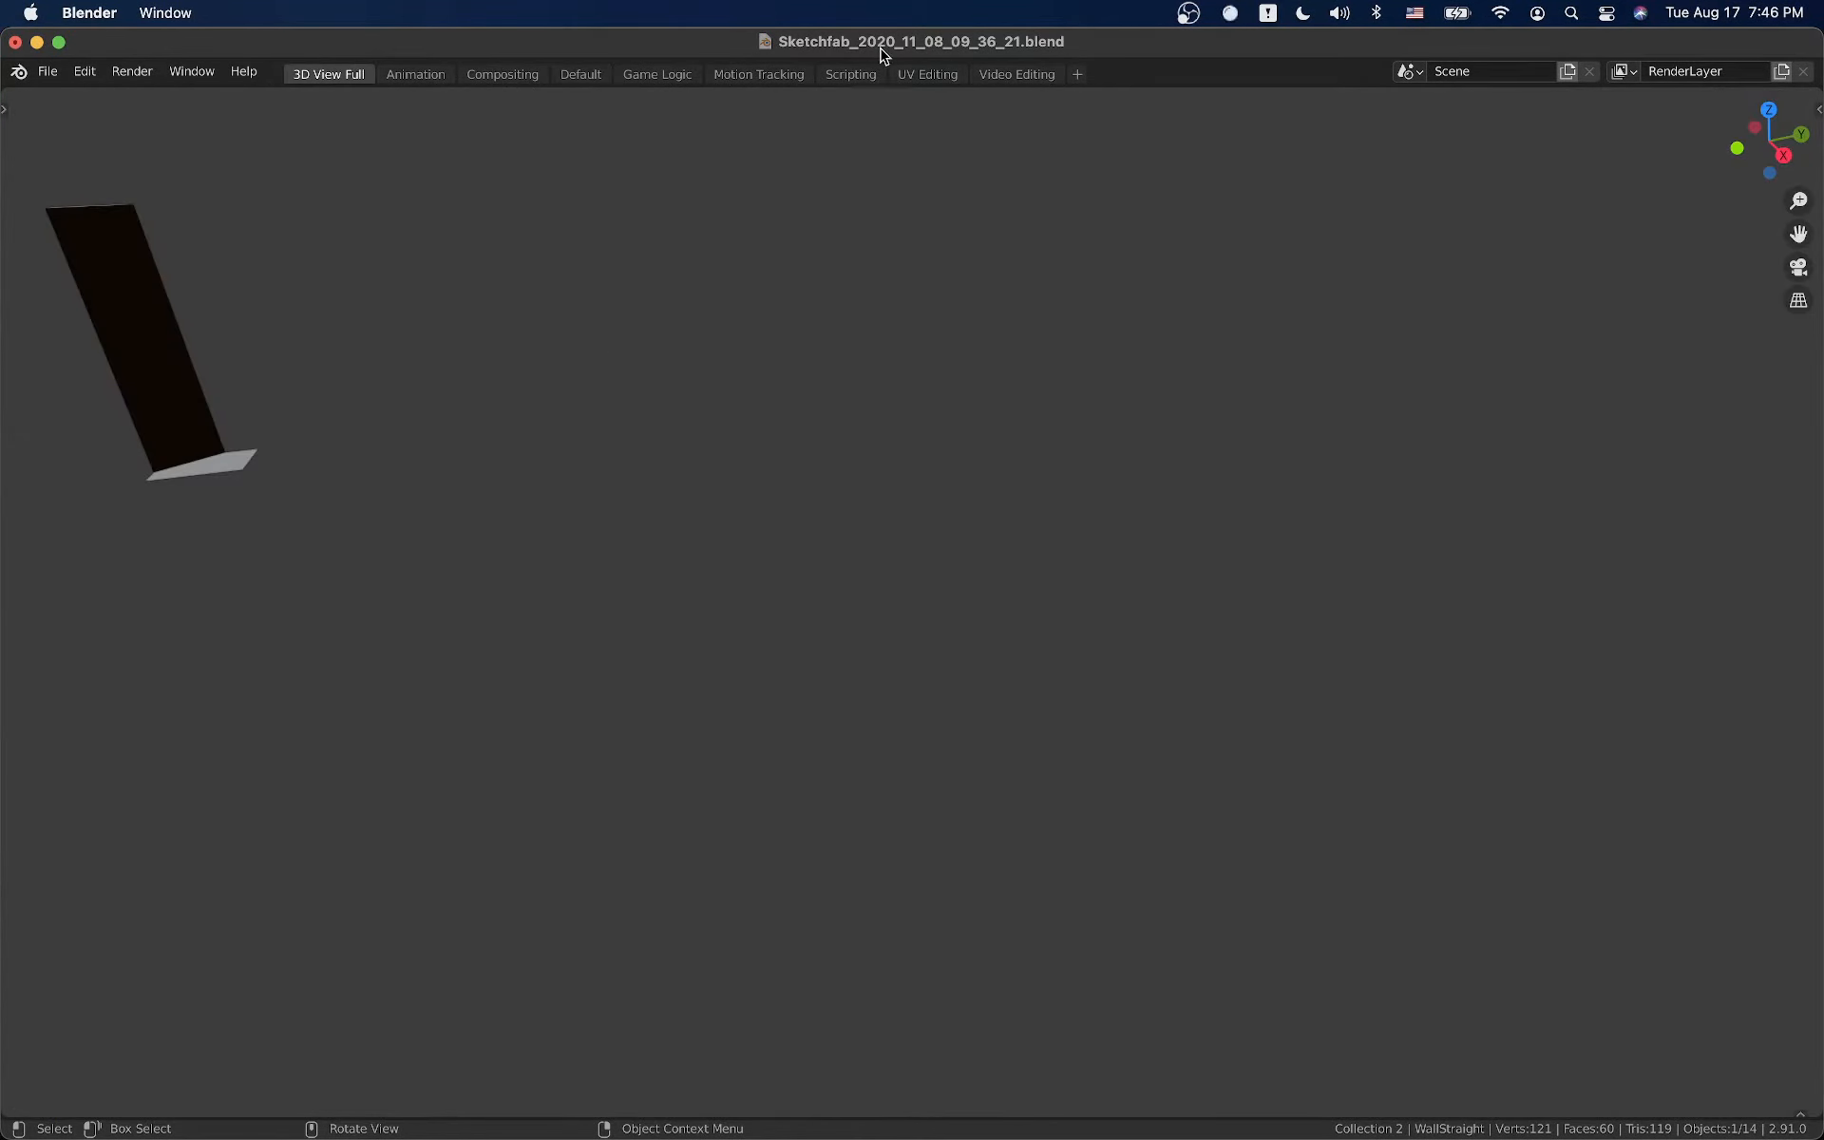
click(1086, 75)
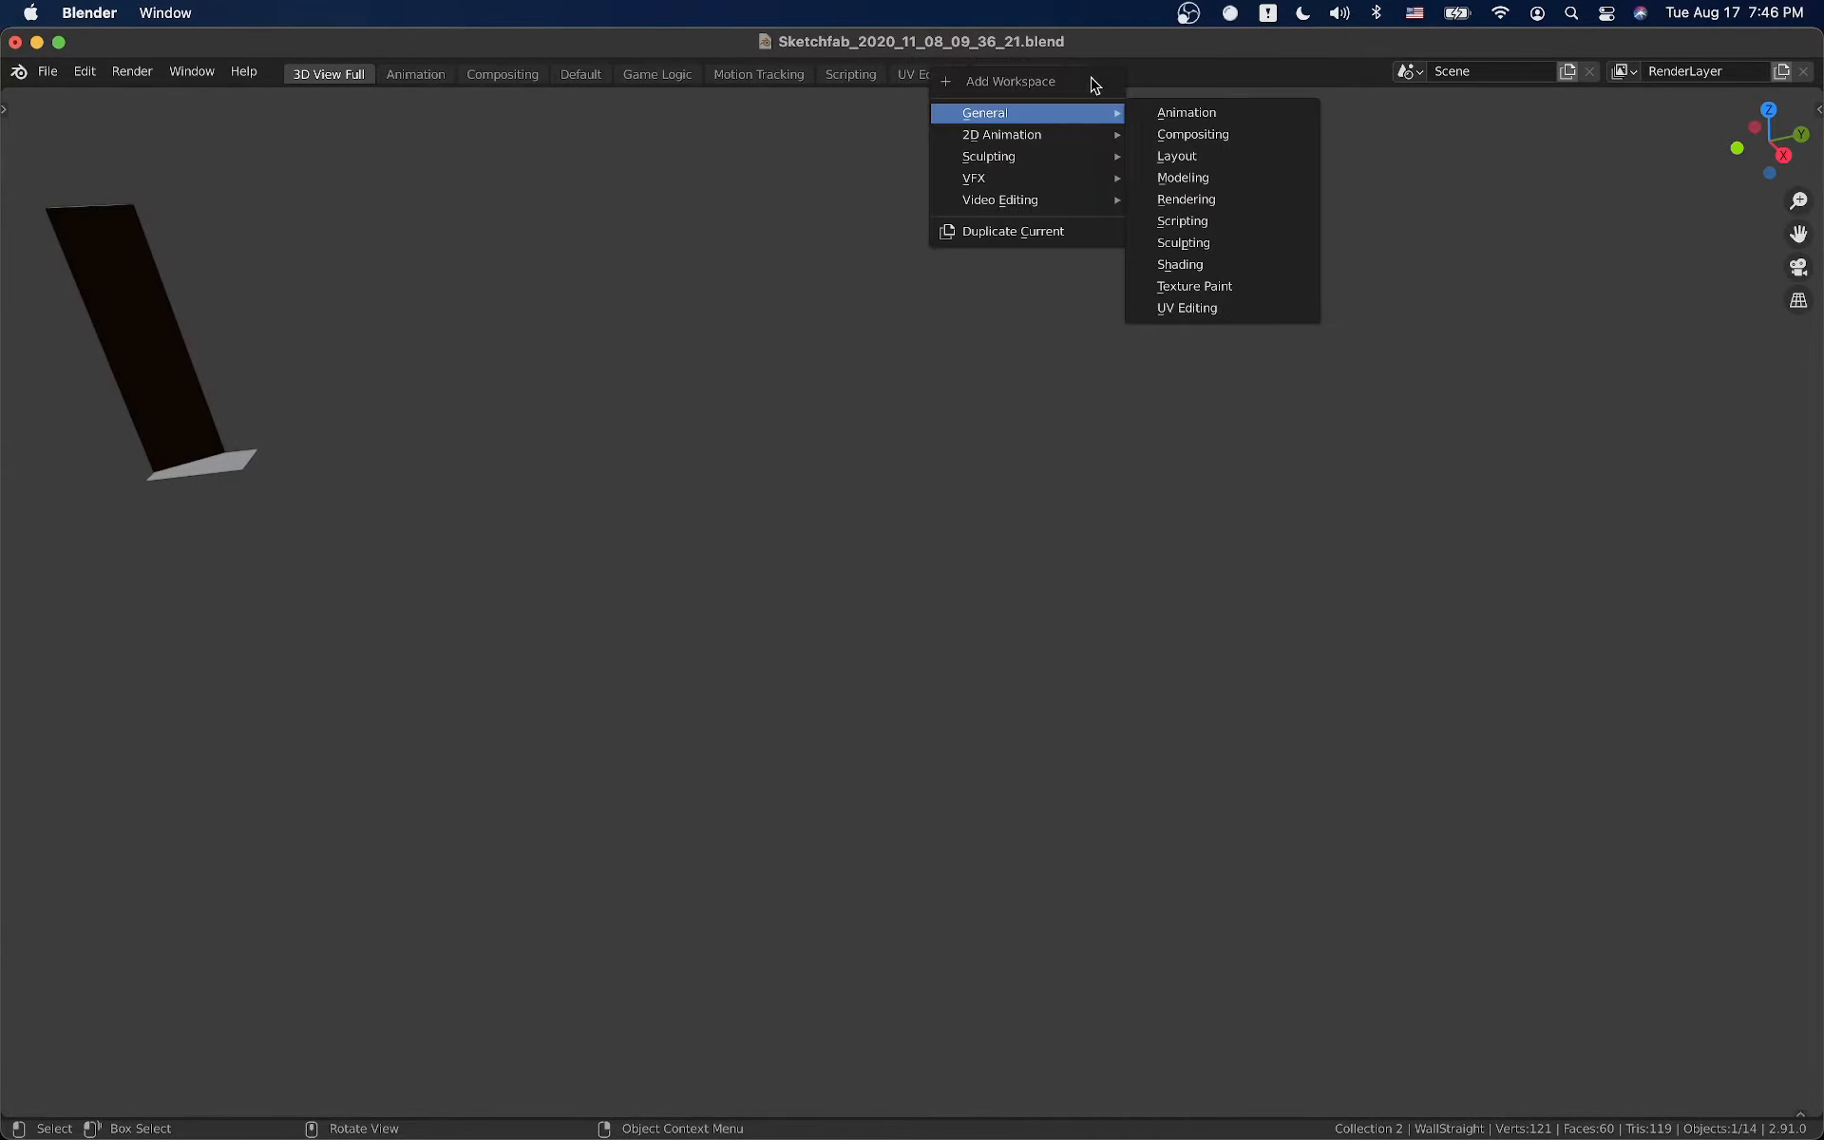
click(1196, 181)
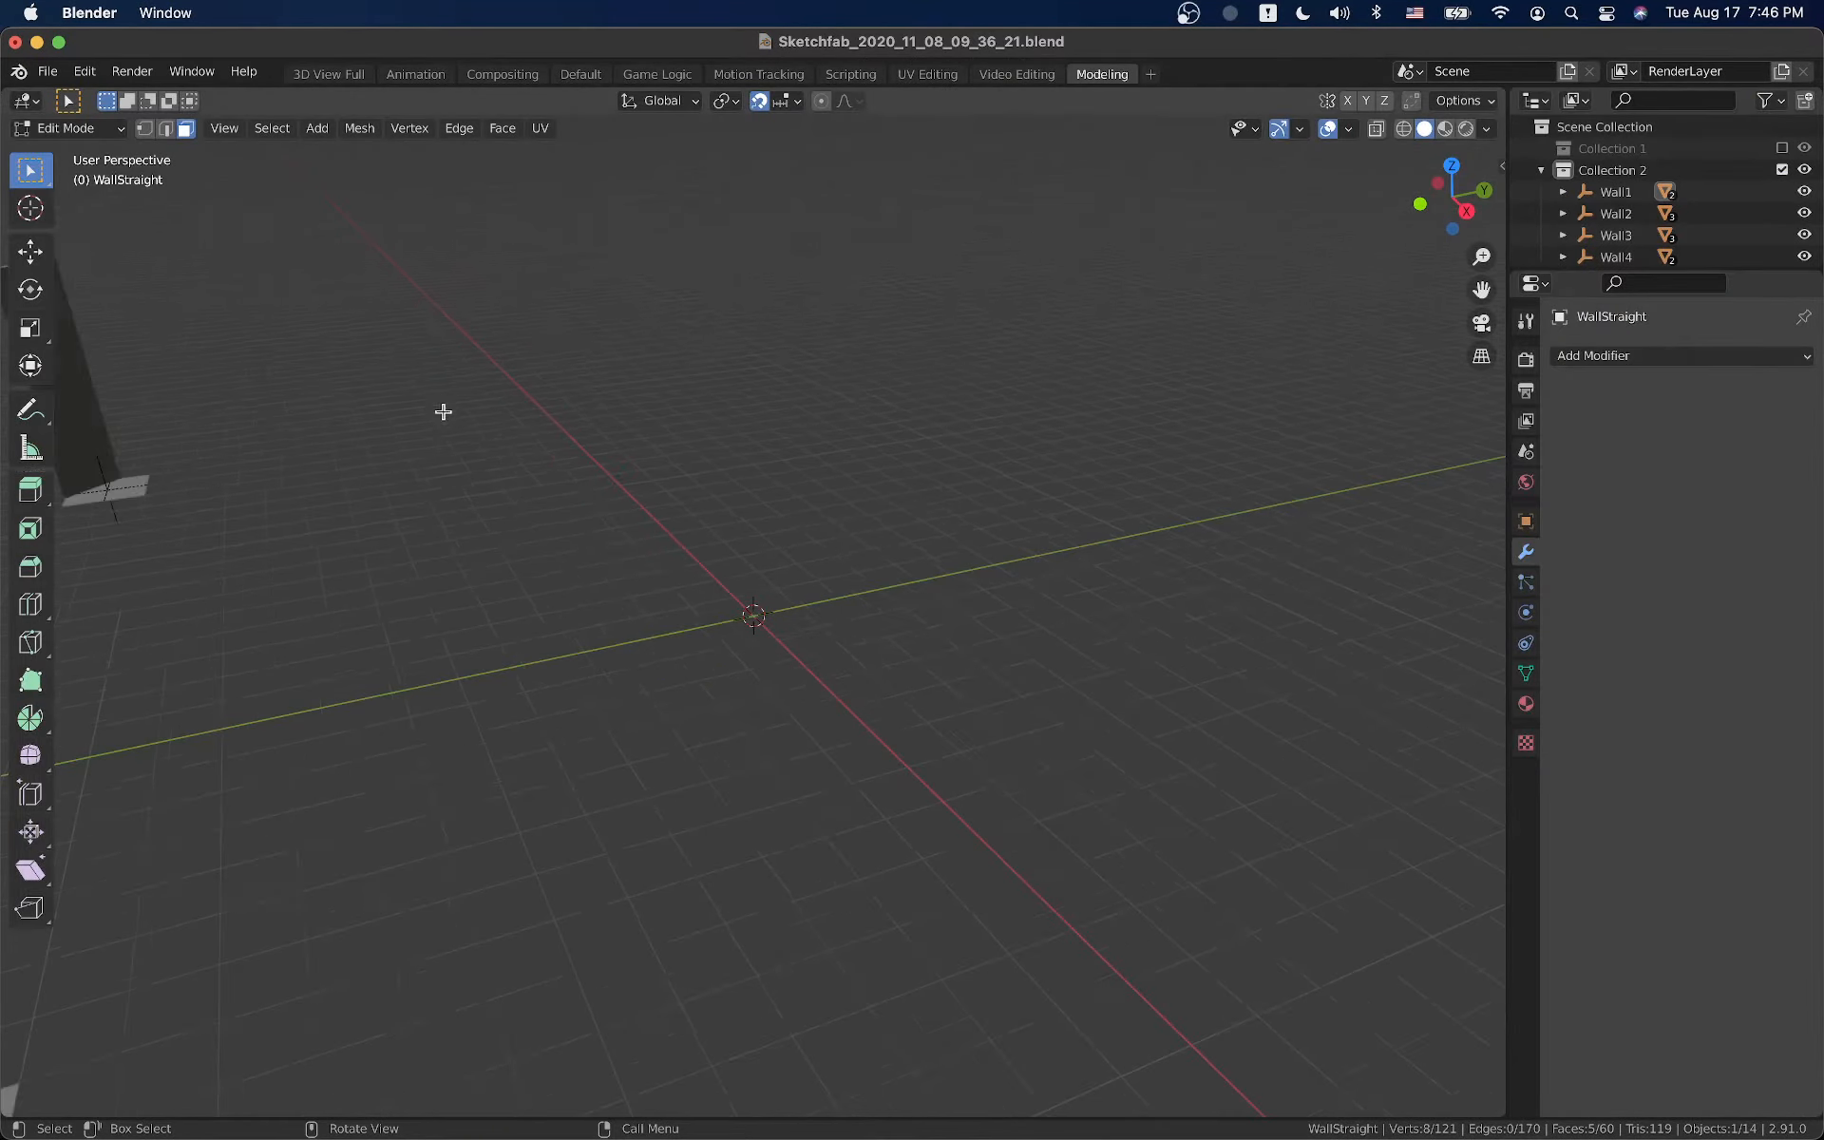
scroll(584, 490, up, 5)
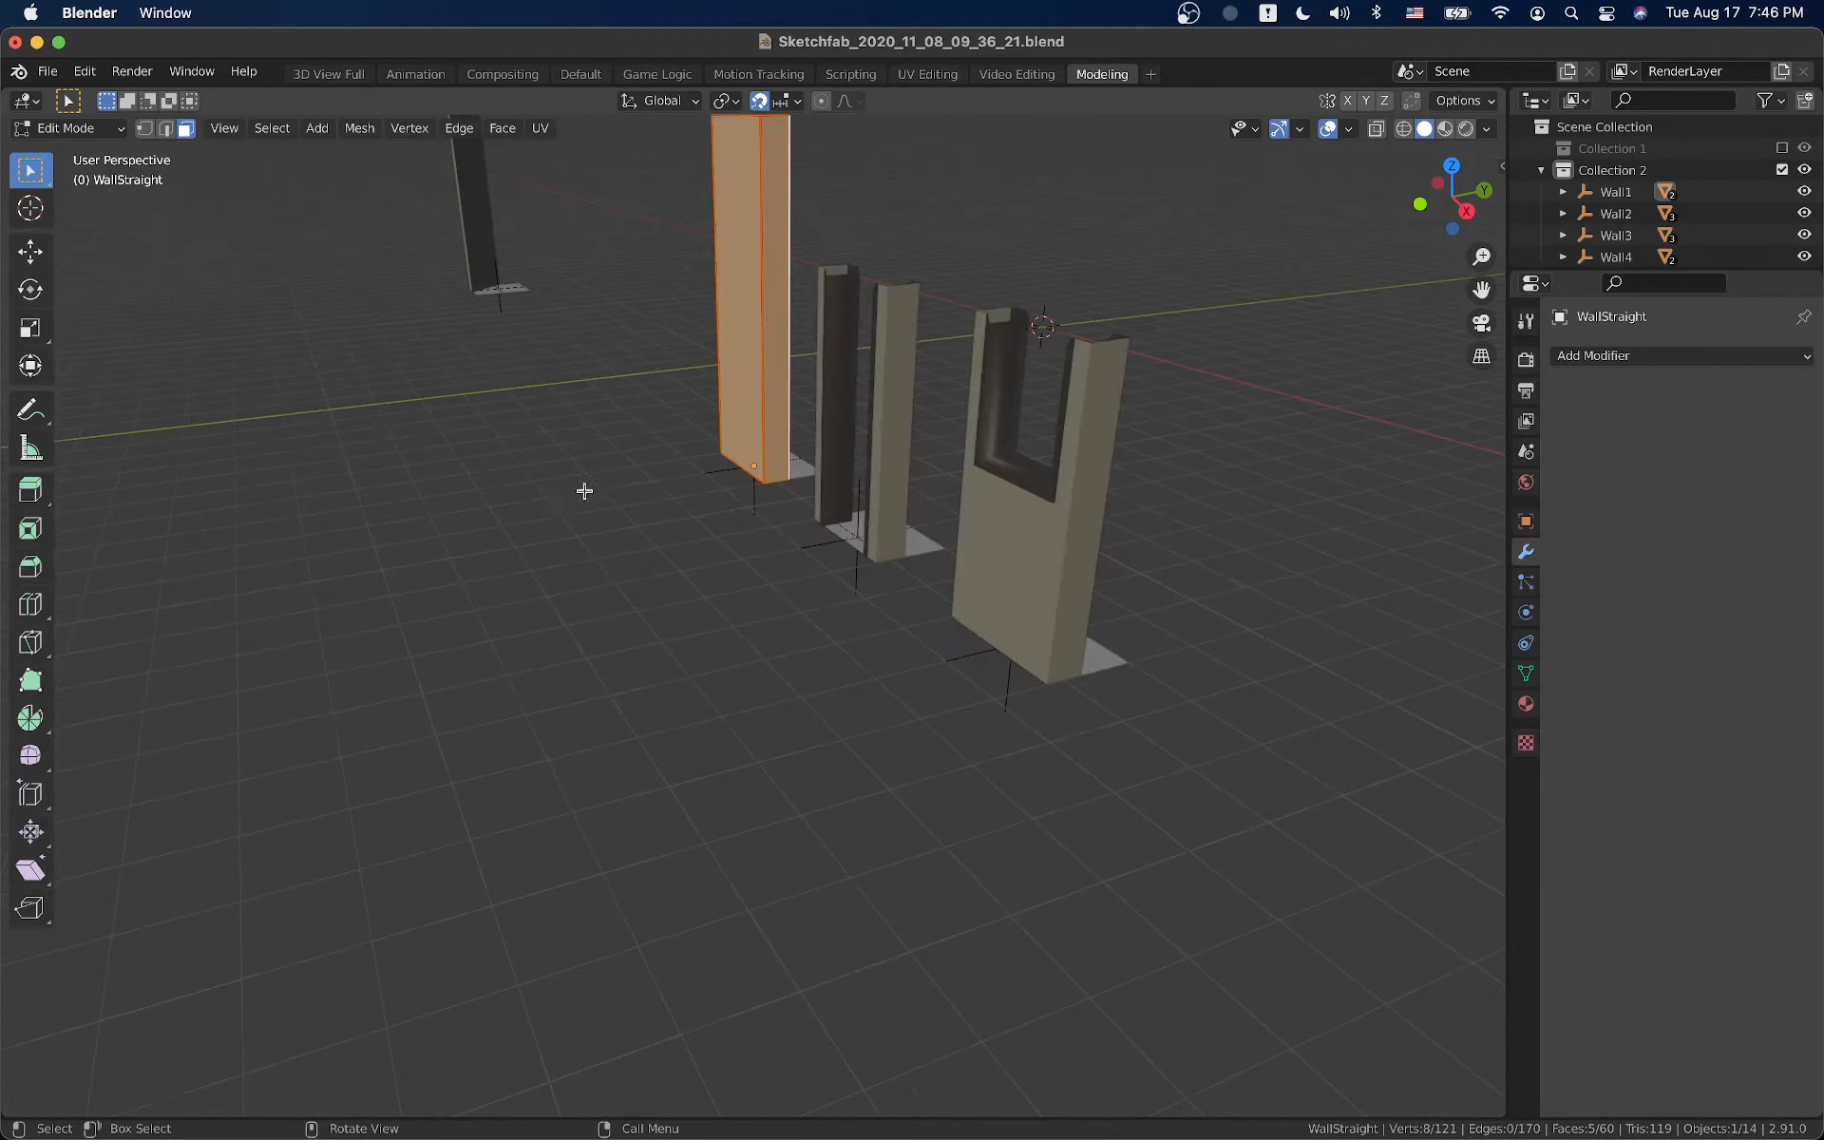
Snap the 3D cursor to the narrow side face of the straight wall and return to Object Mode
click(783, 317)
shift+middle_drag(776, 375, 751, 487)
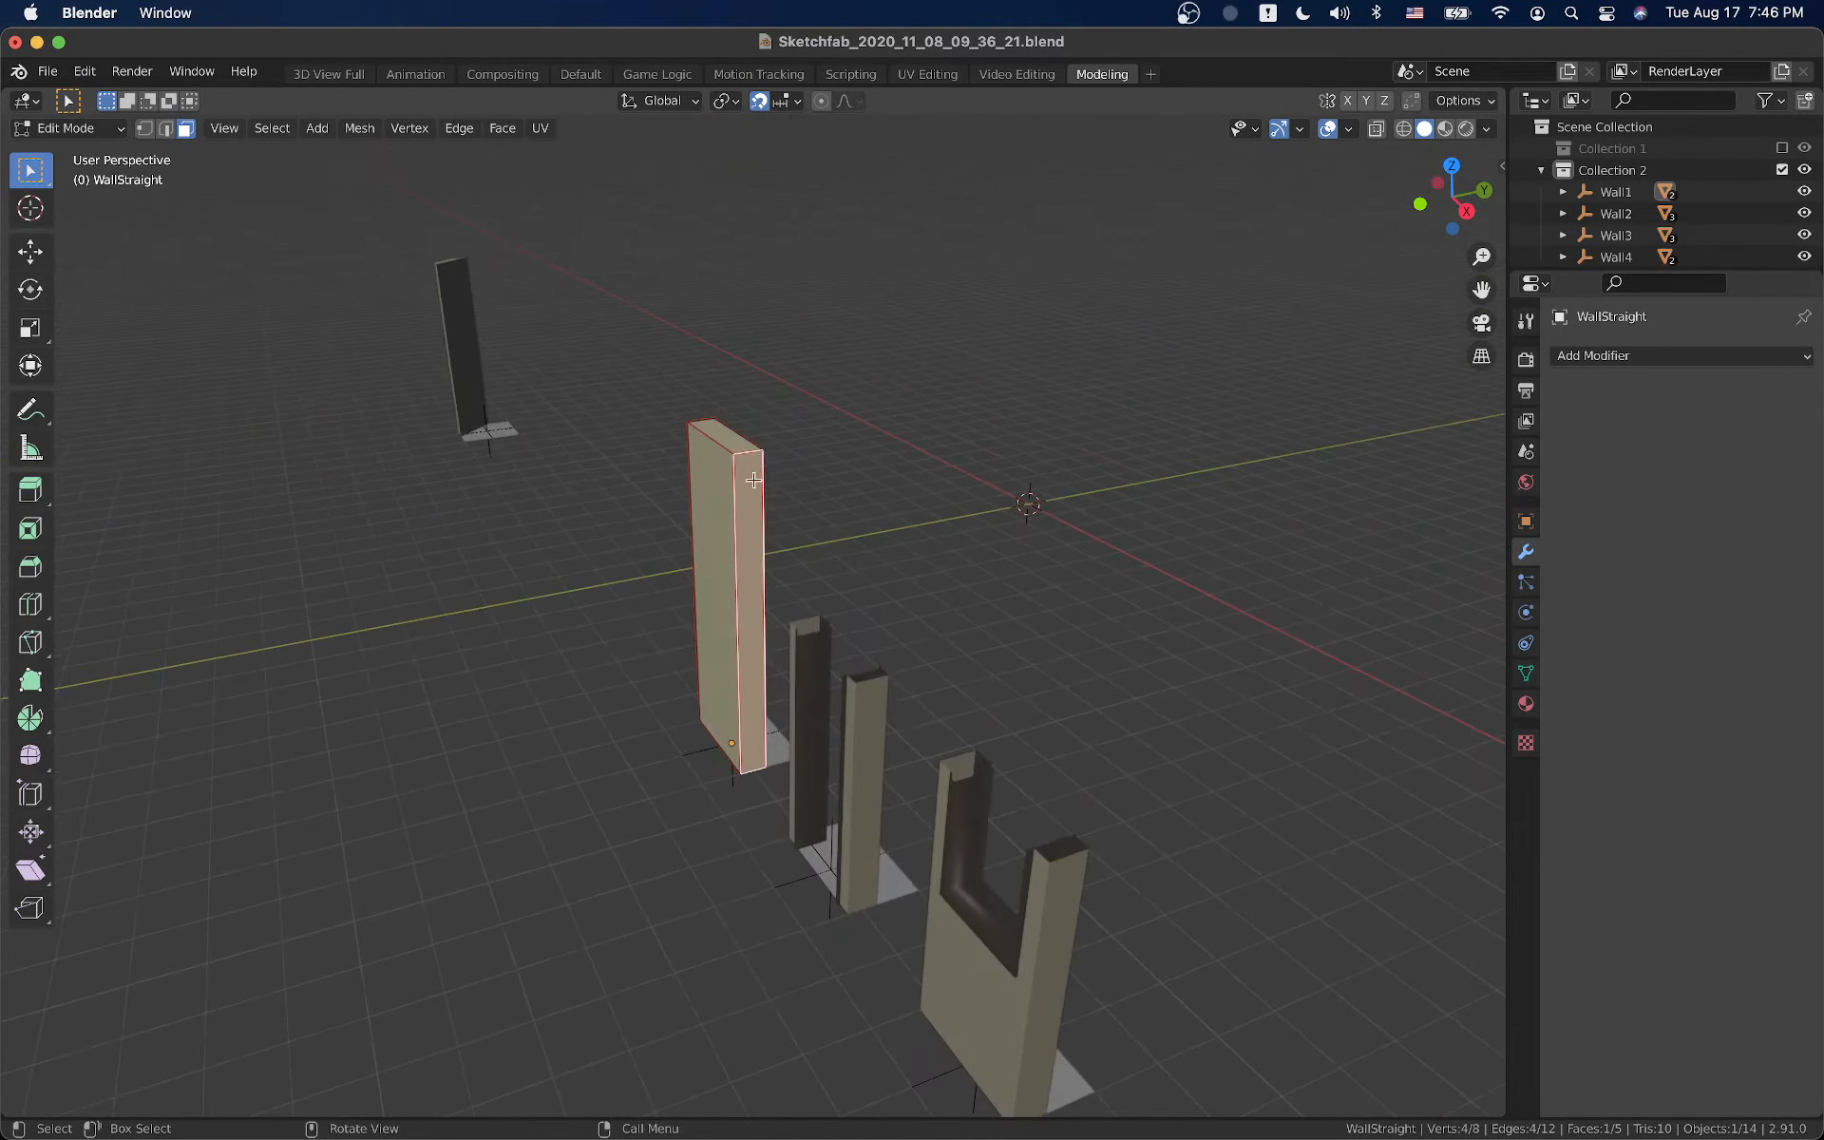
key(shift+s)
click(744, 568)
scroll(744, 568, up, 6)
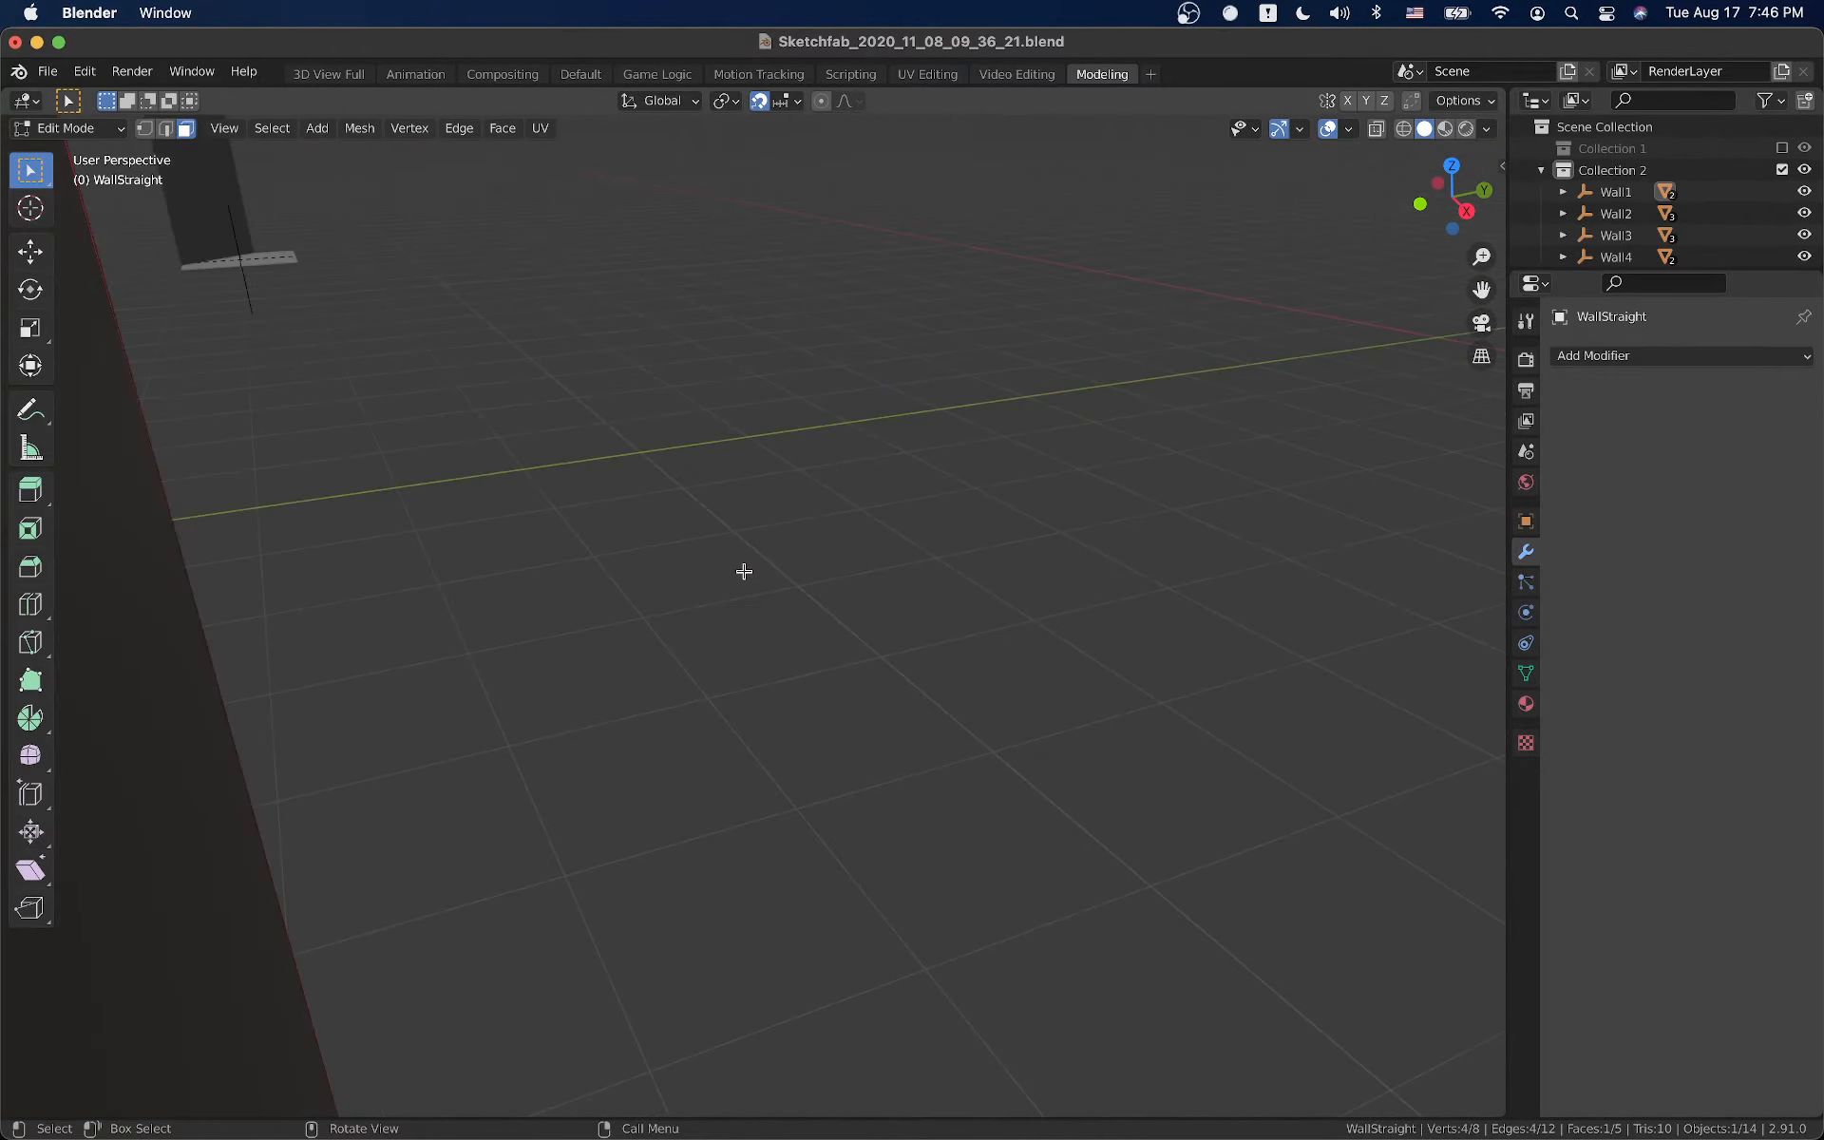
scroll(744, 570, down, 4)
middle_drag(744, 571, 762, 683)
key(grave)
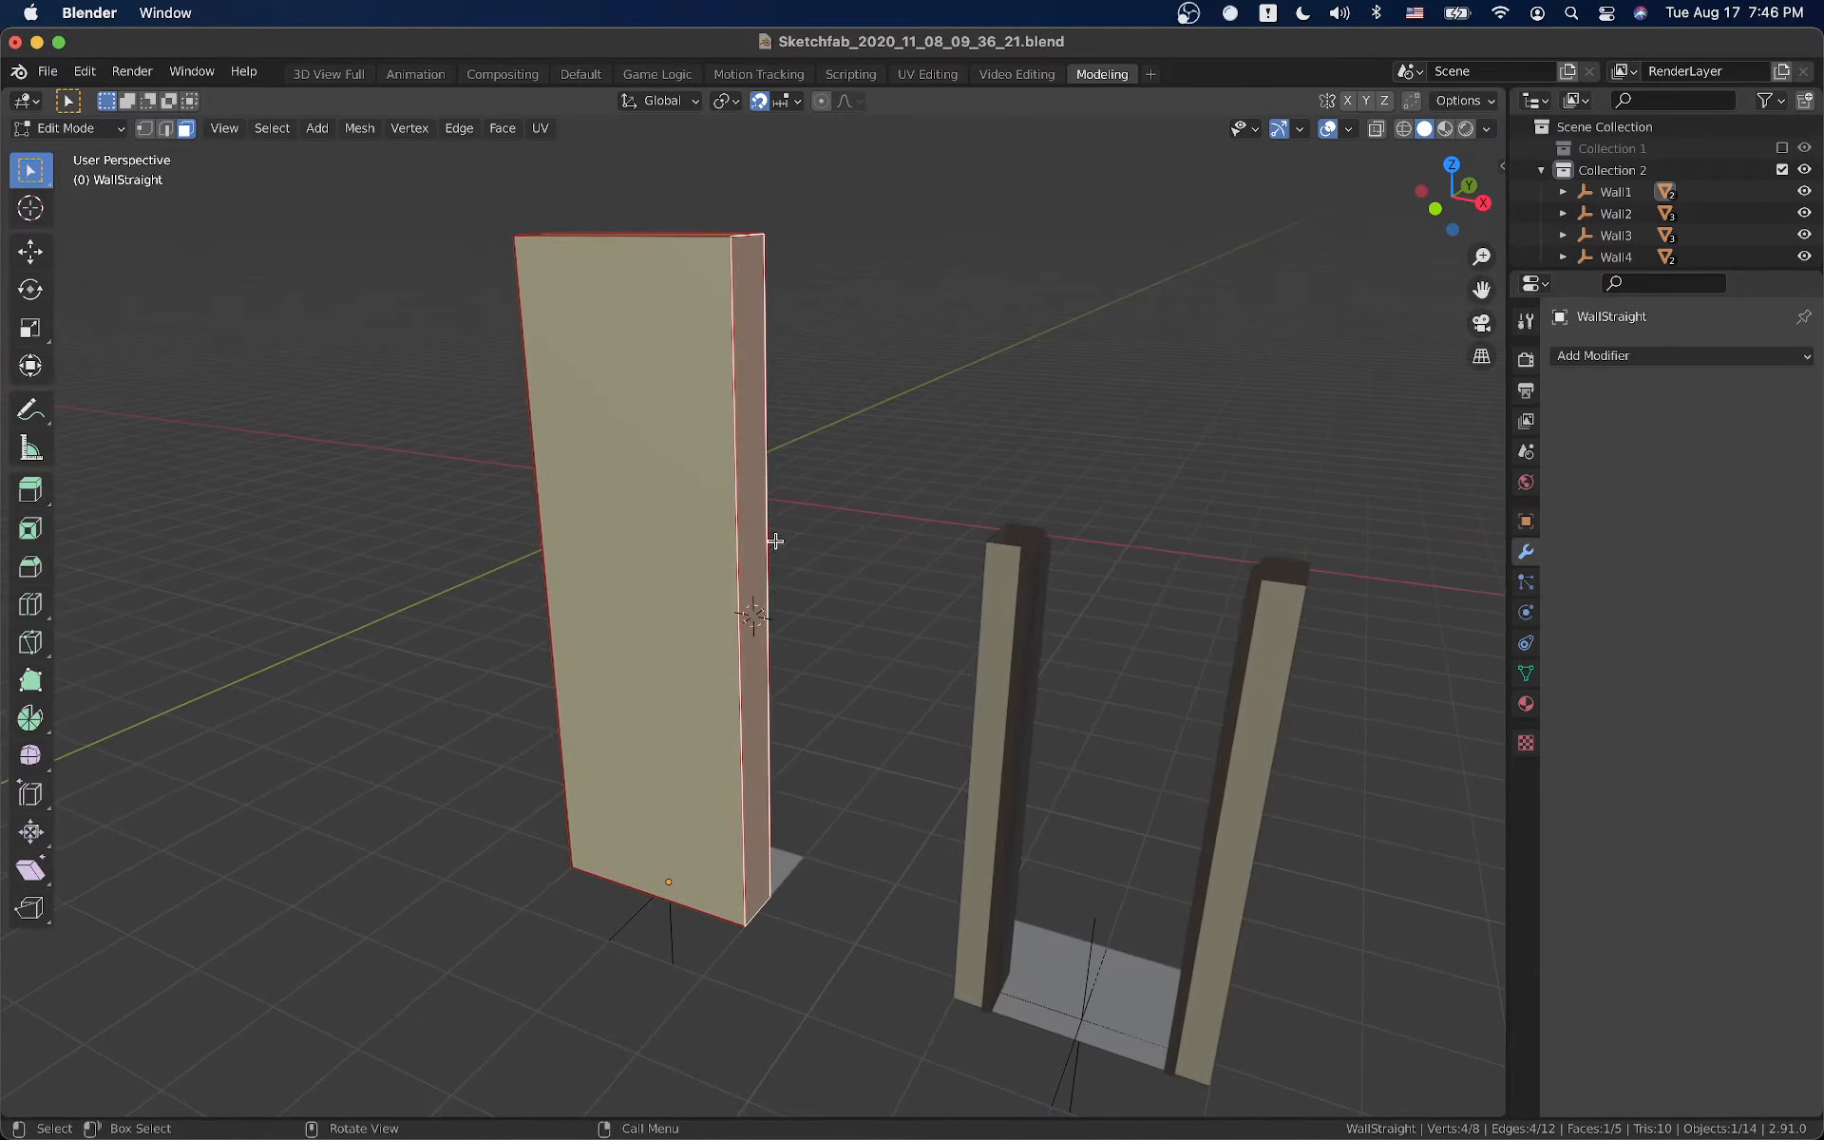
key(Tab)
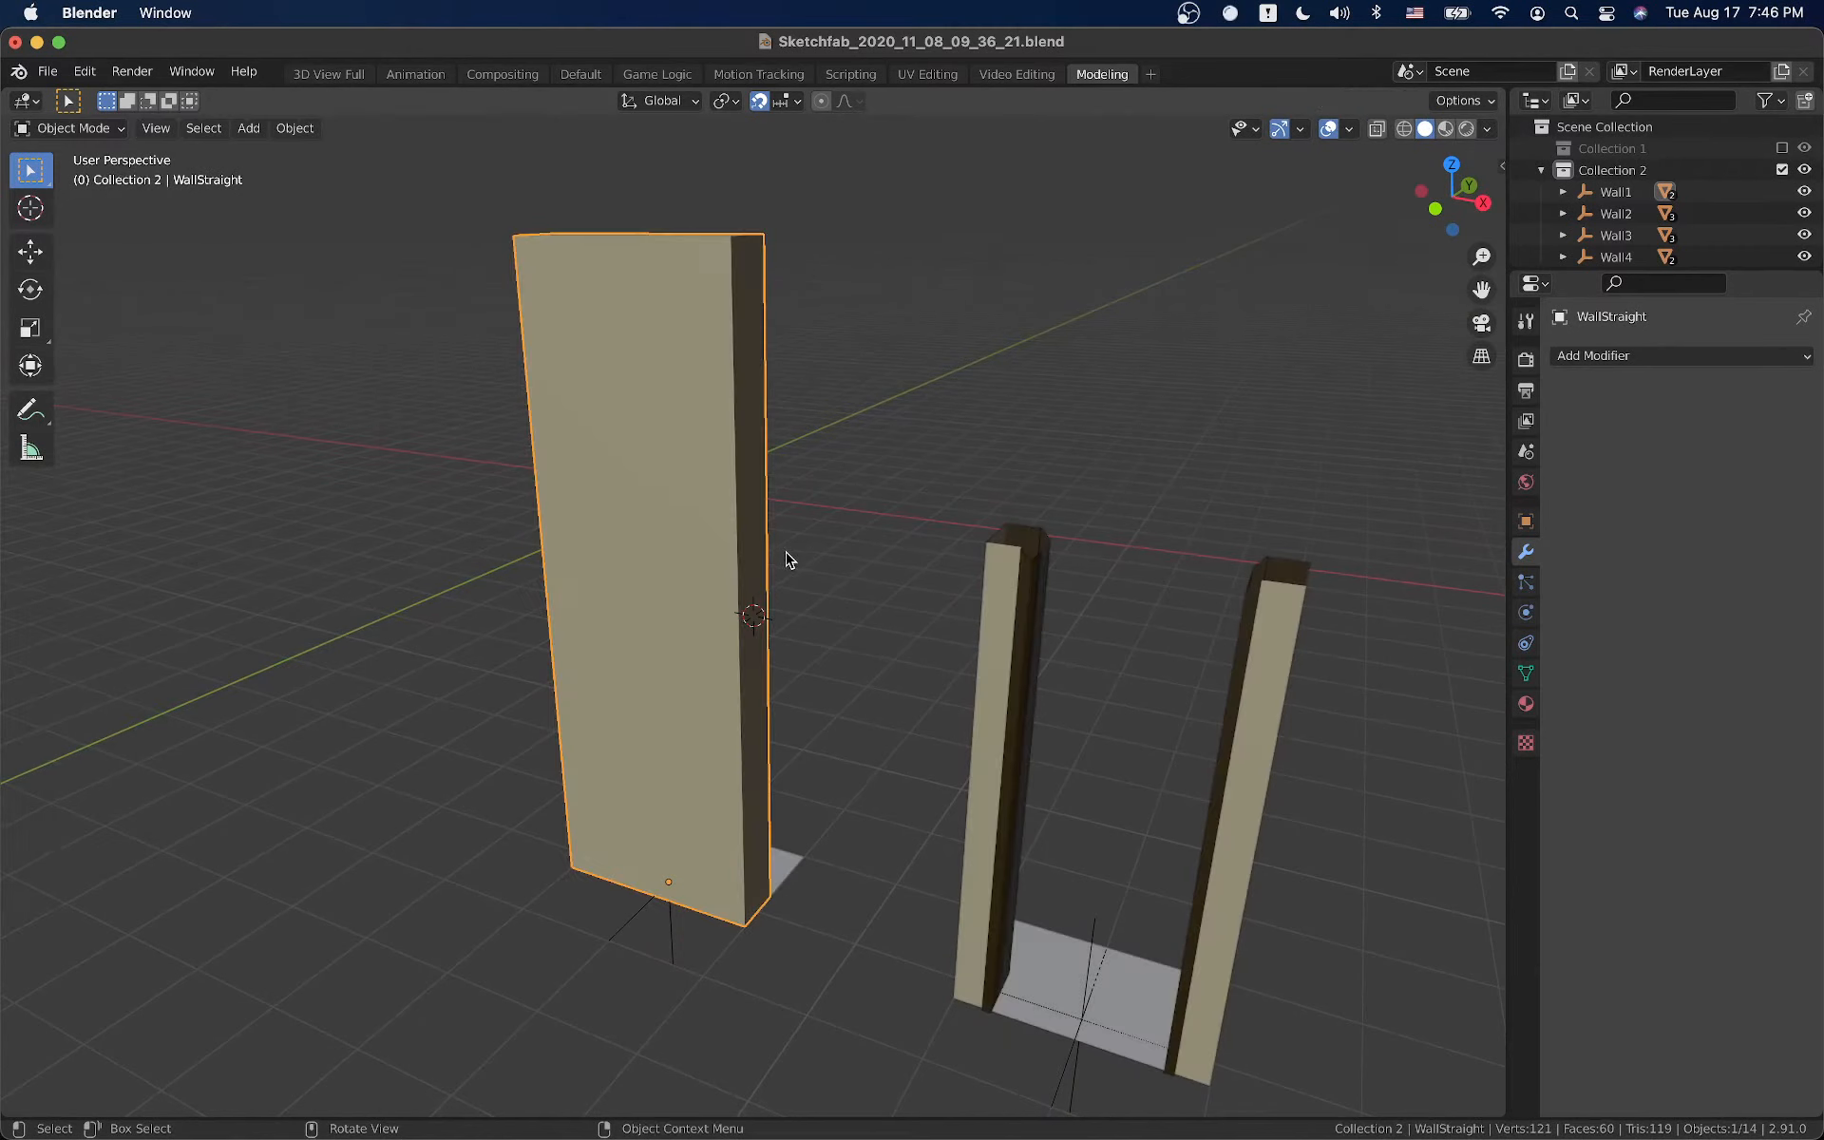
Include Collection 1 in the view layer again and select the ArcadeGothic arch
click(1784, 149)
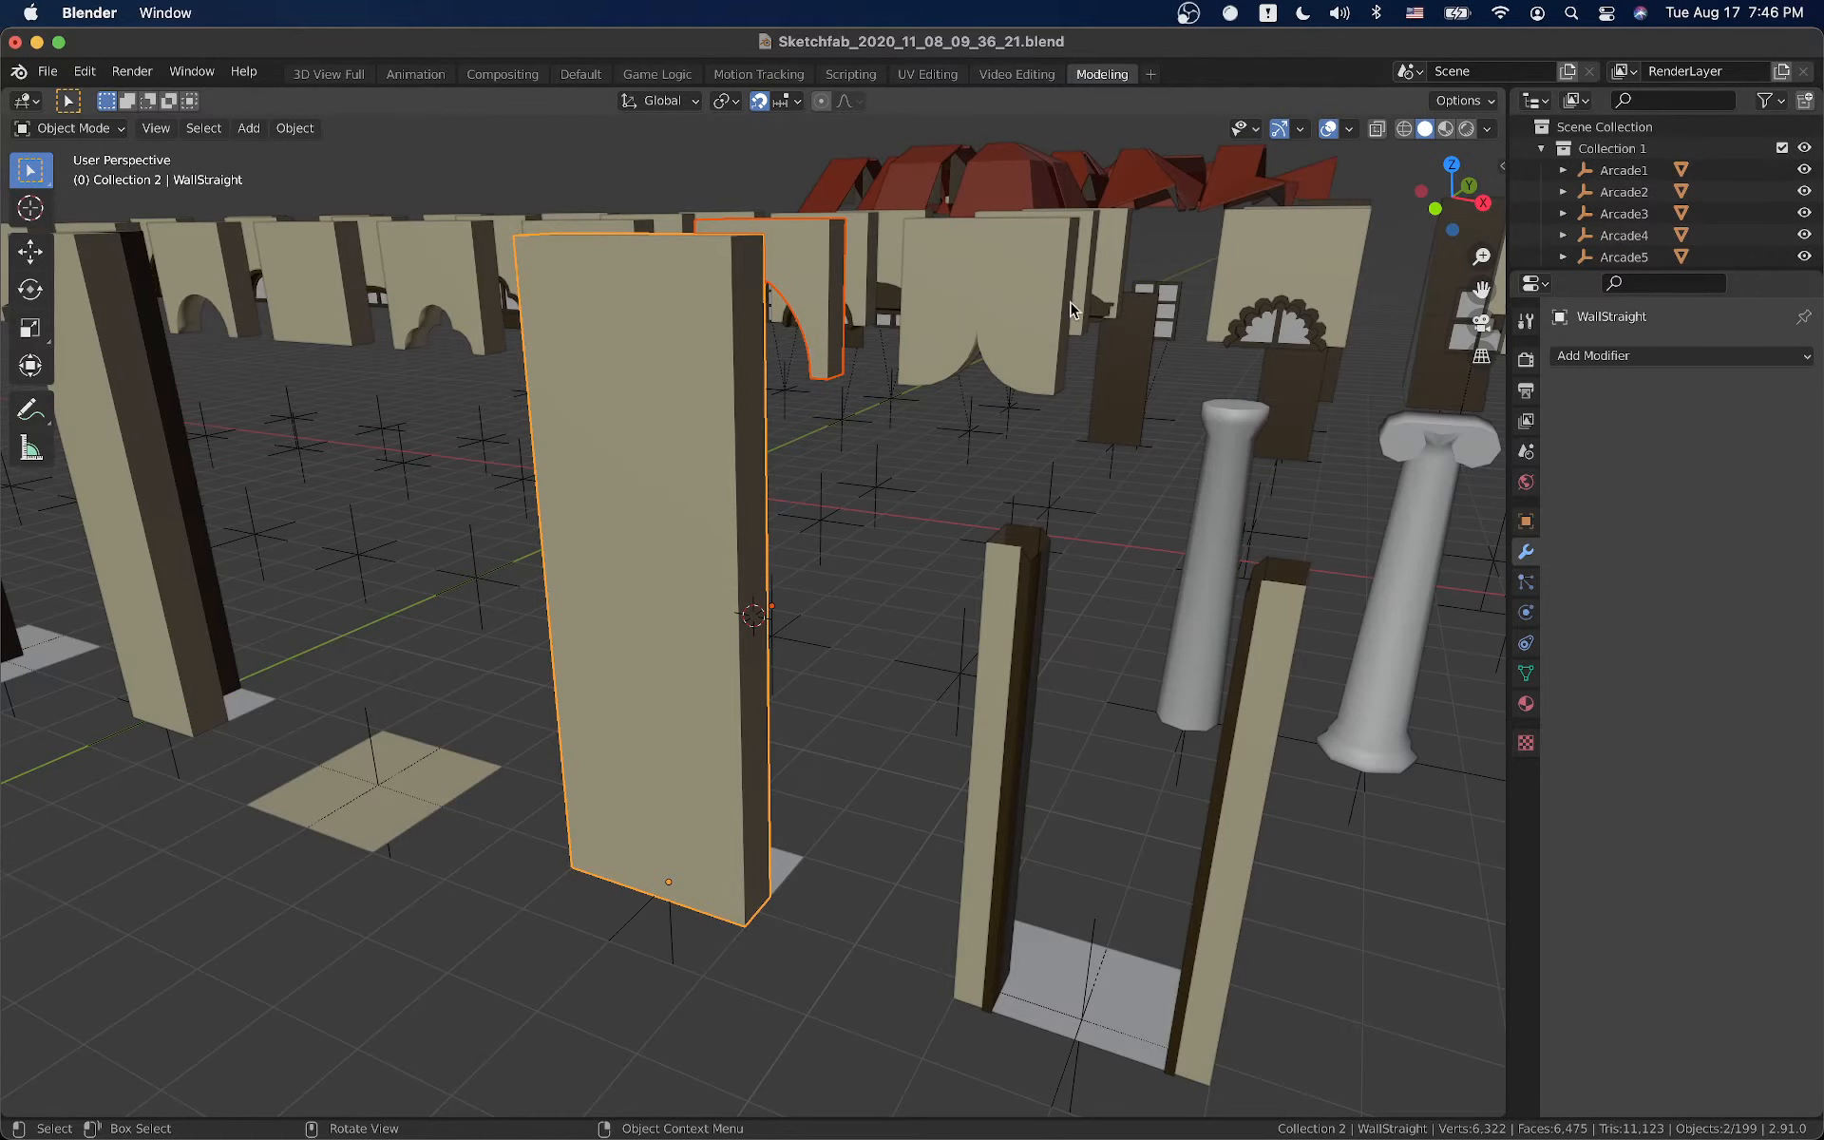
middle_drag(1036, 323, 931, 326)
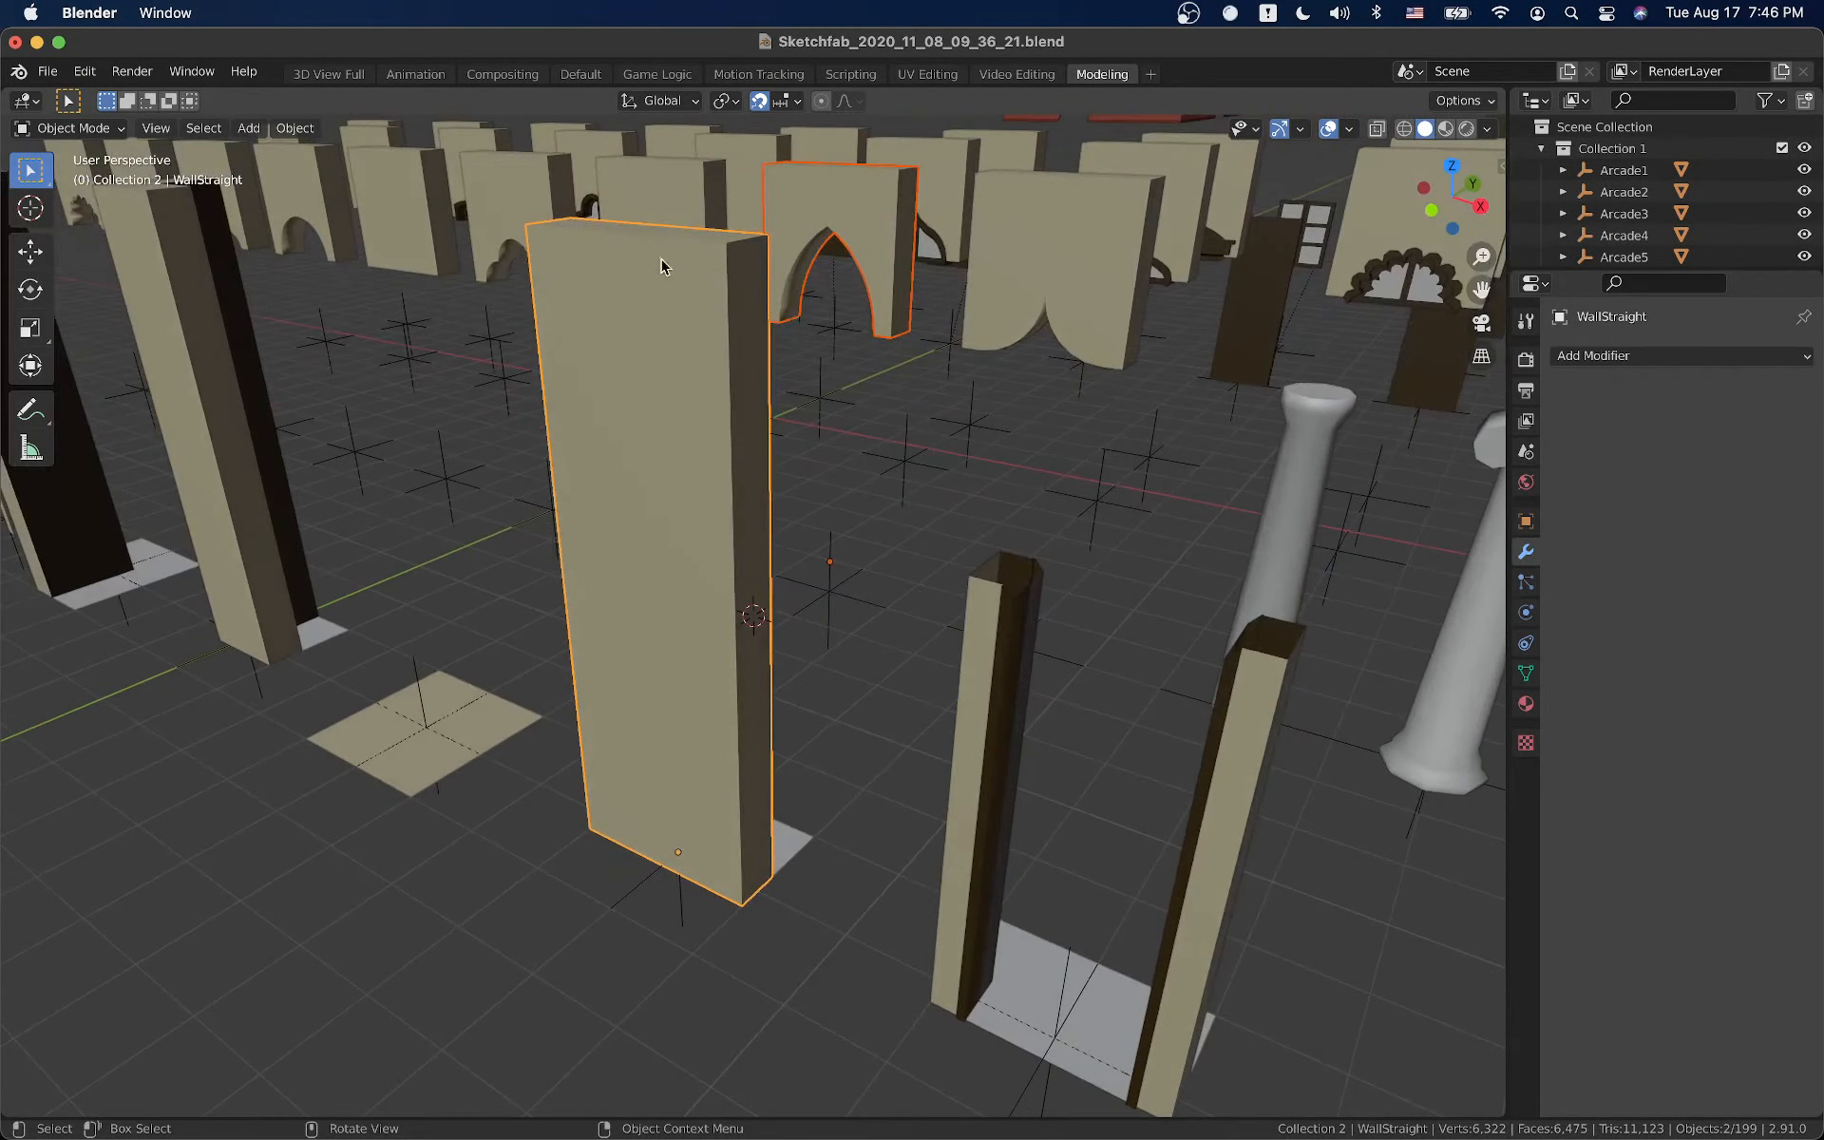
click(806, 228)
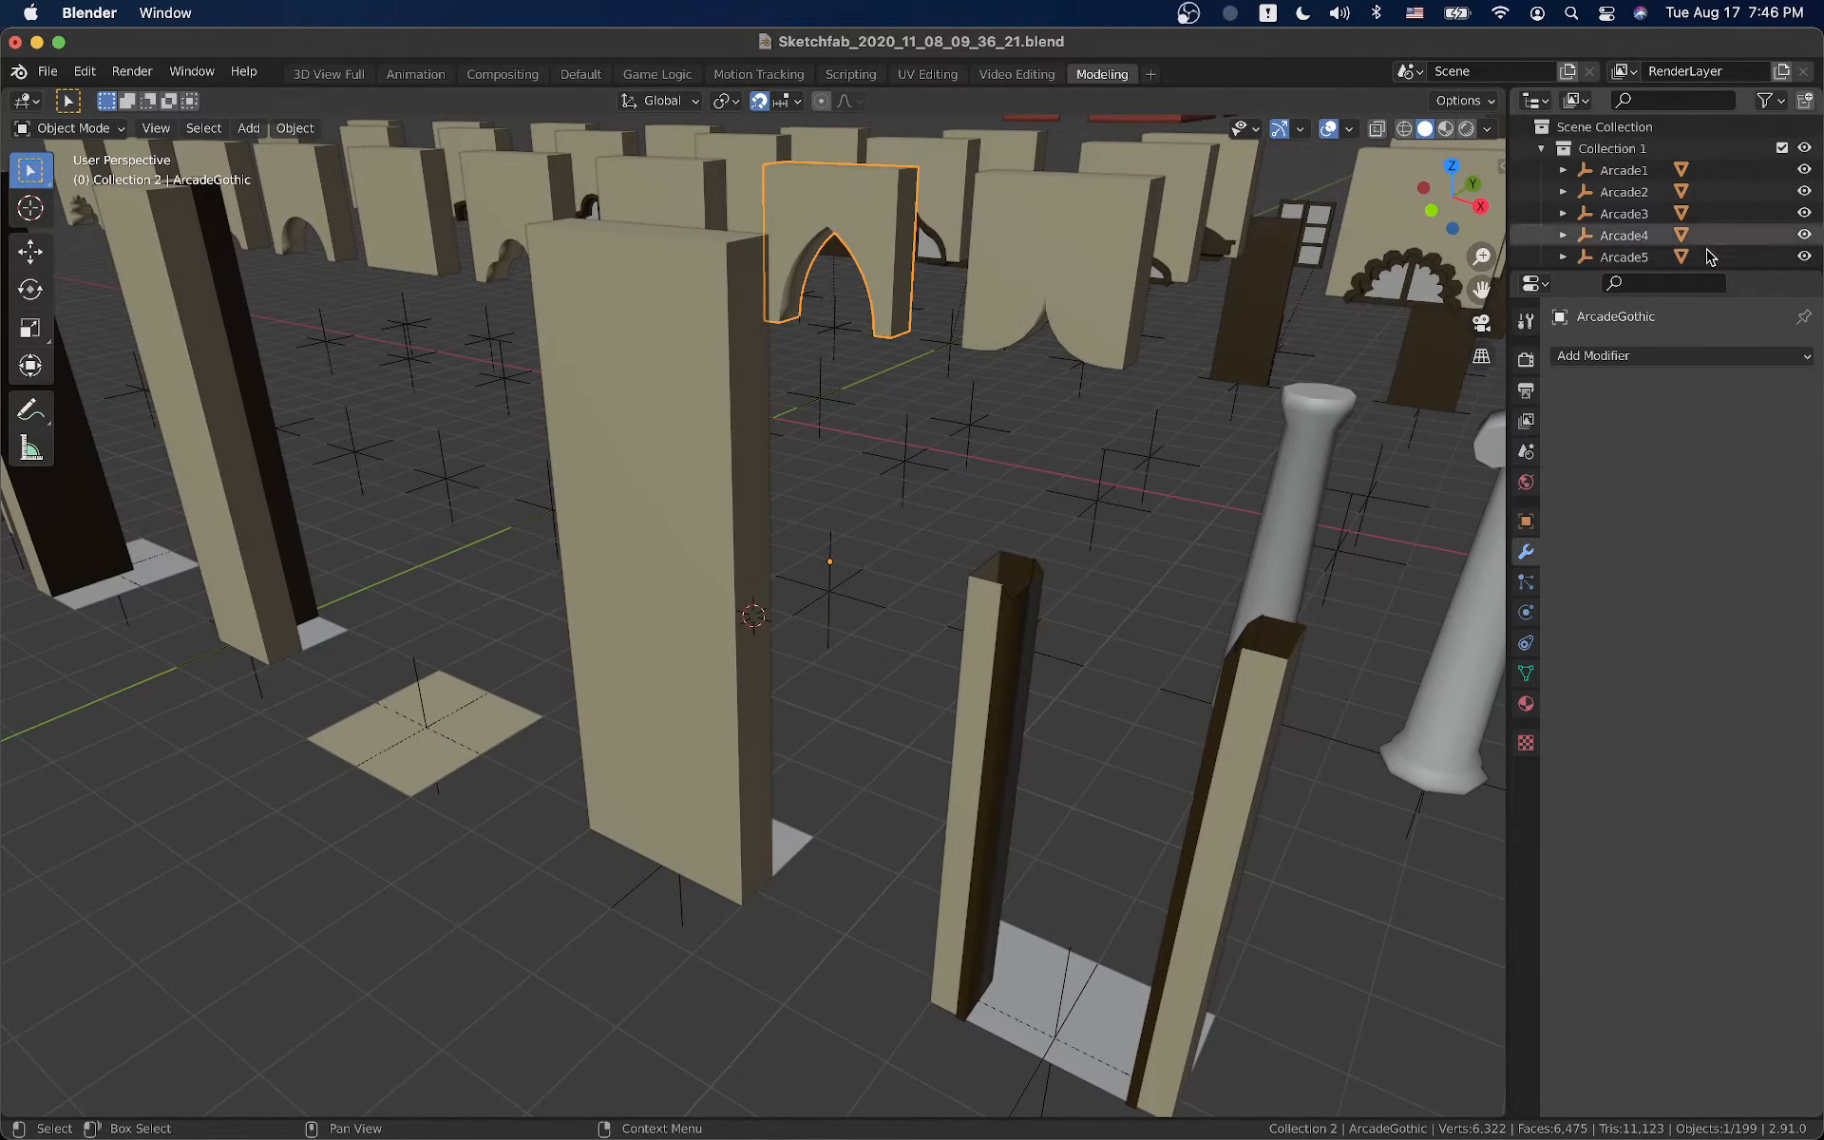
Move the Arcade8 empty together with its ArcadeGothic mesh from Collection 1 into Collection 2
drag(1722, 271, 1711, 790)
click(1605, 323)
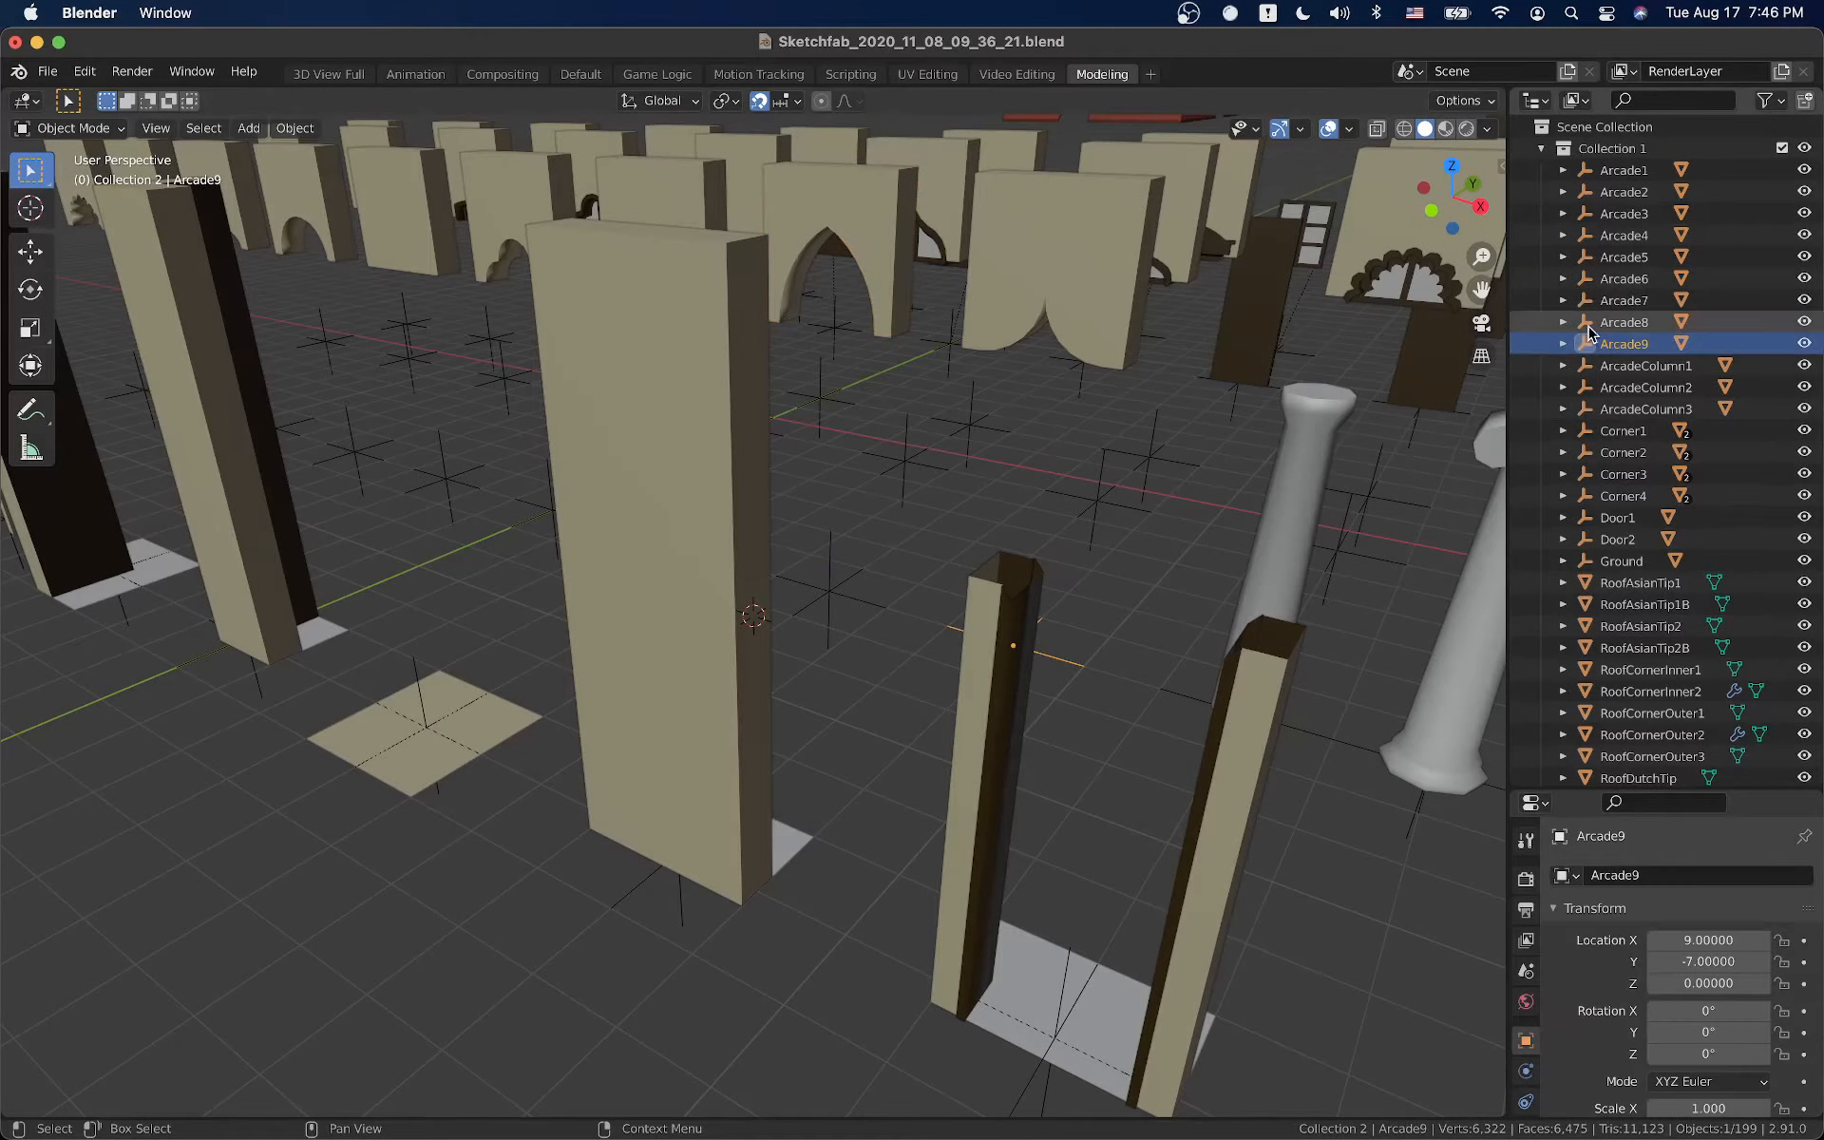
click(1563, 322)
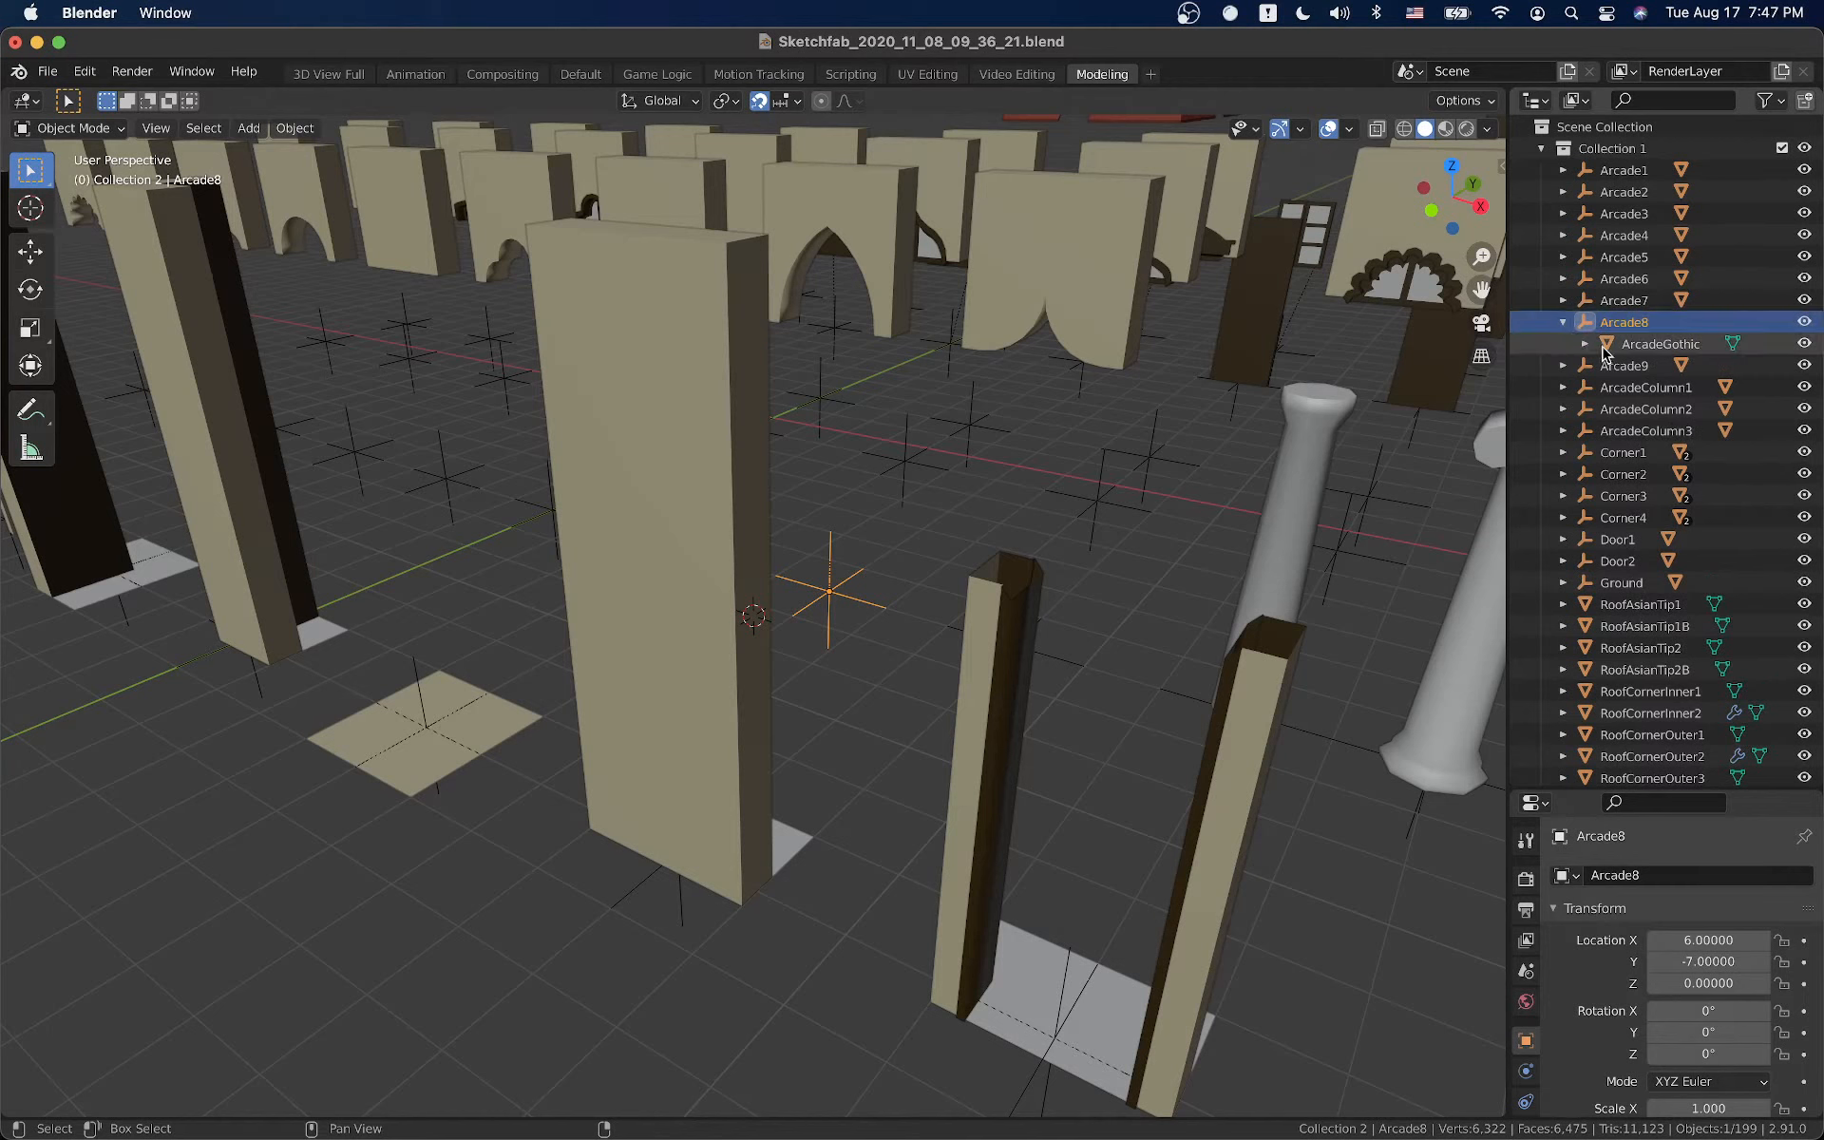
ctrl+click(1605, 349)
drag(1603, 339, 1572, 703)
drag(1623, 699, 1620, 684)
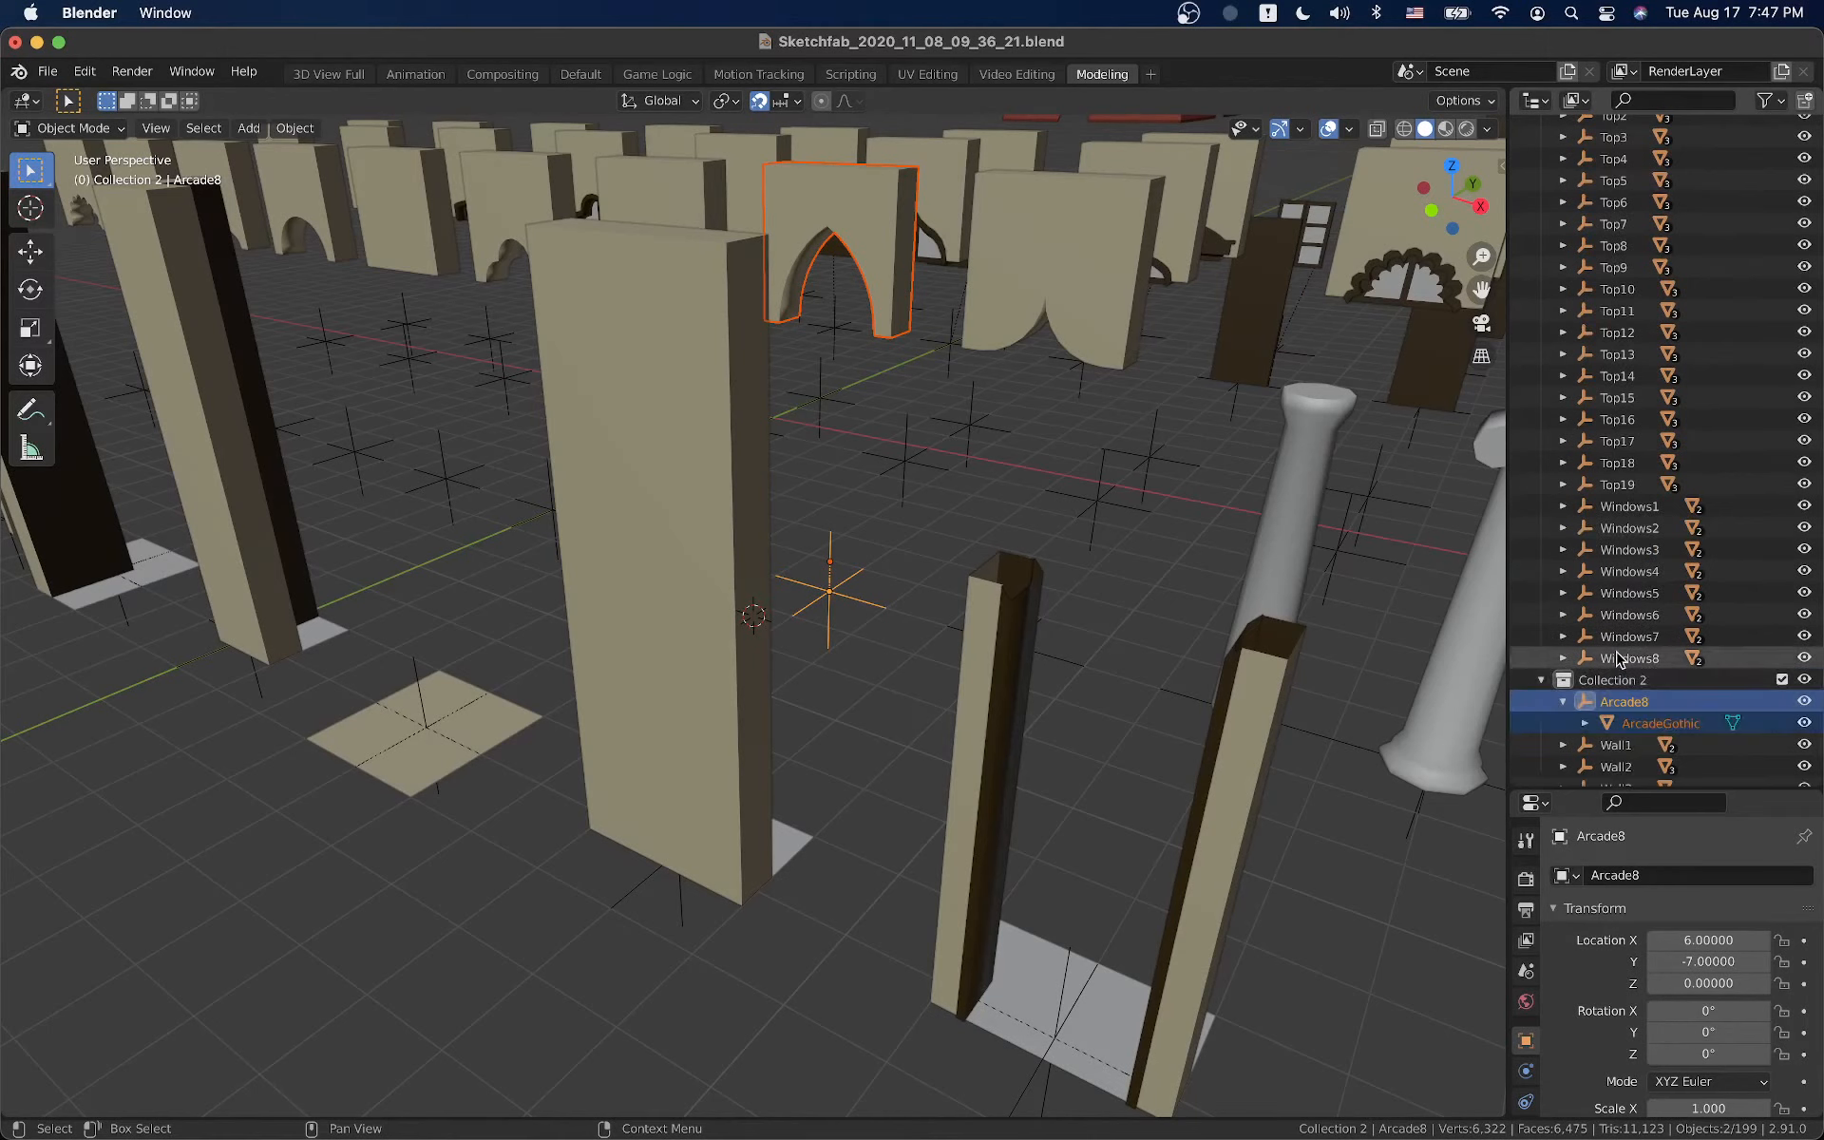
Exclude Collection 1 from the view layer and compare the gothic arch's height with the walls in right orthographic view
scroll(1617, 613, up, 20)
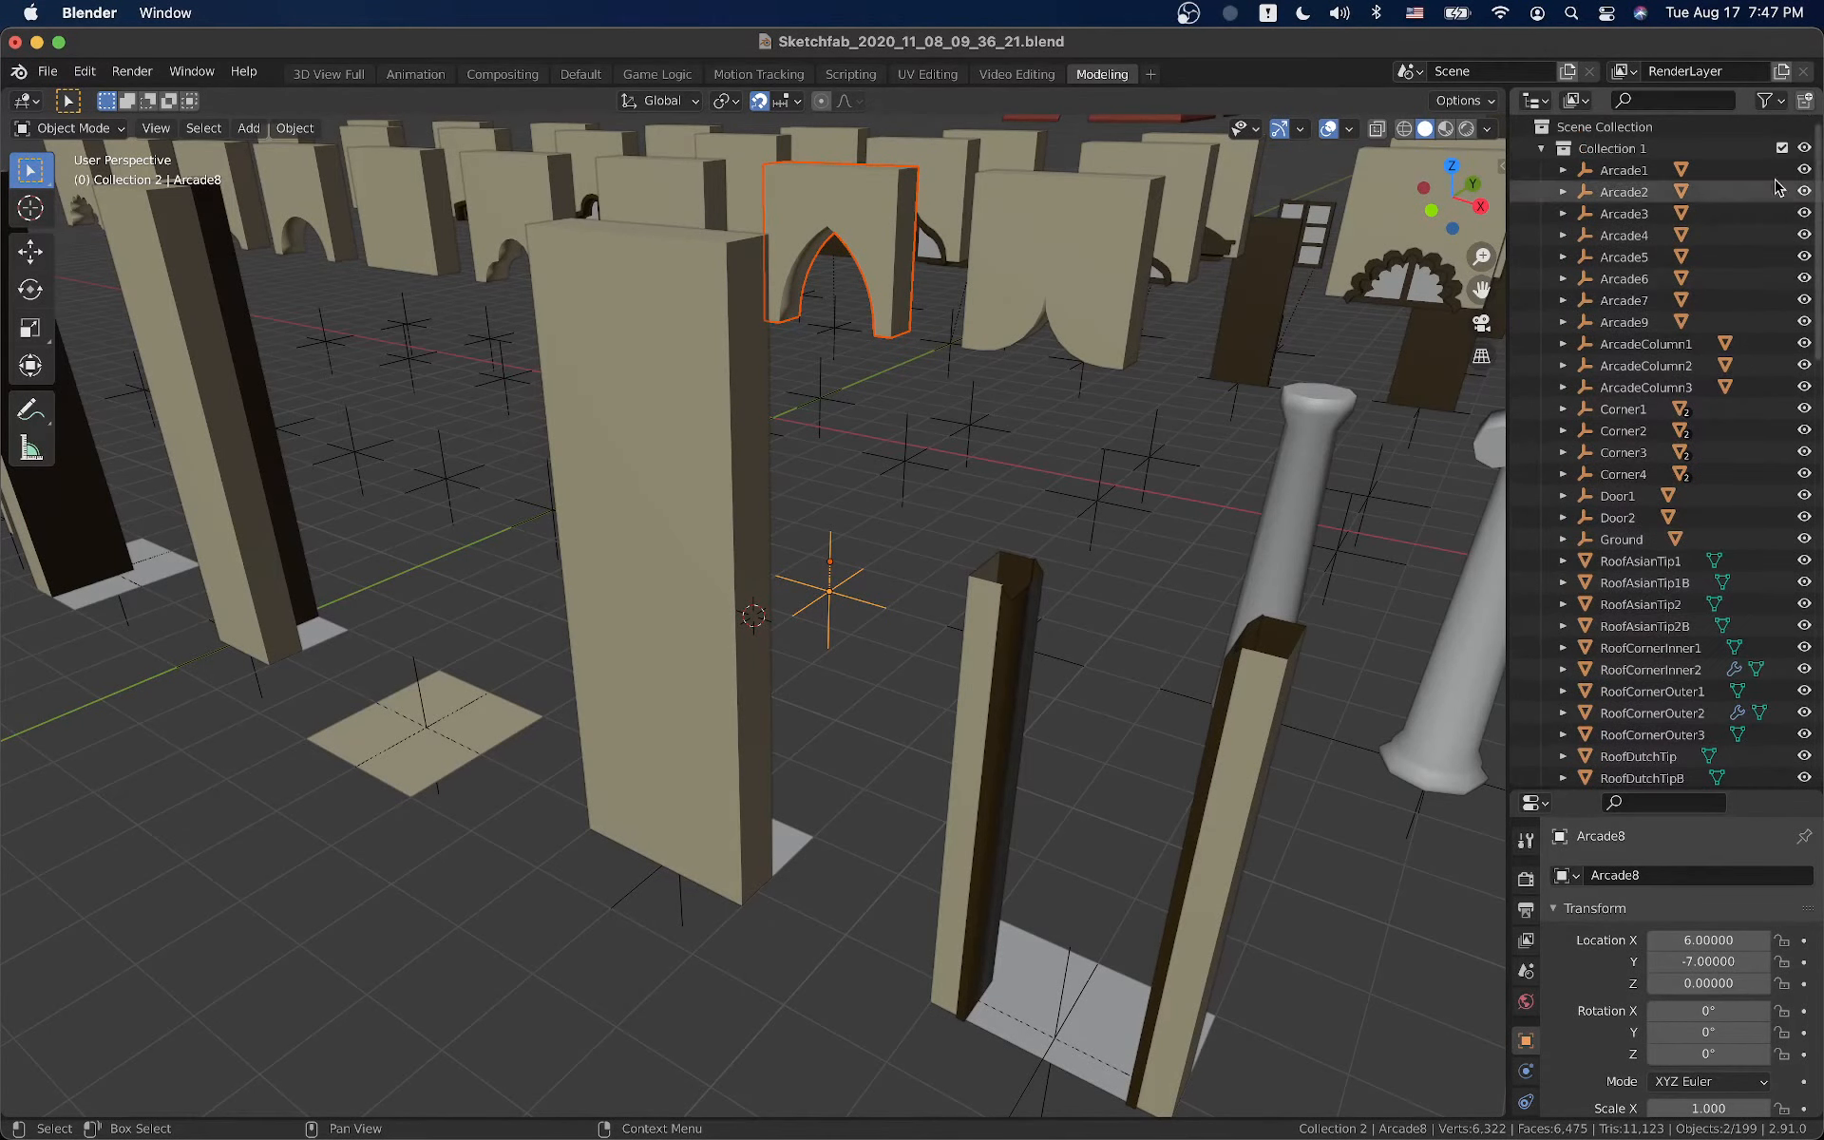
click(1782, 148)
middle_drag(1165, 314, 1231, 397)
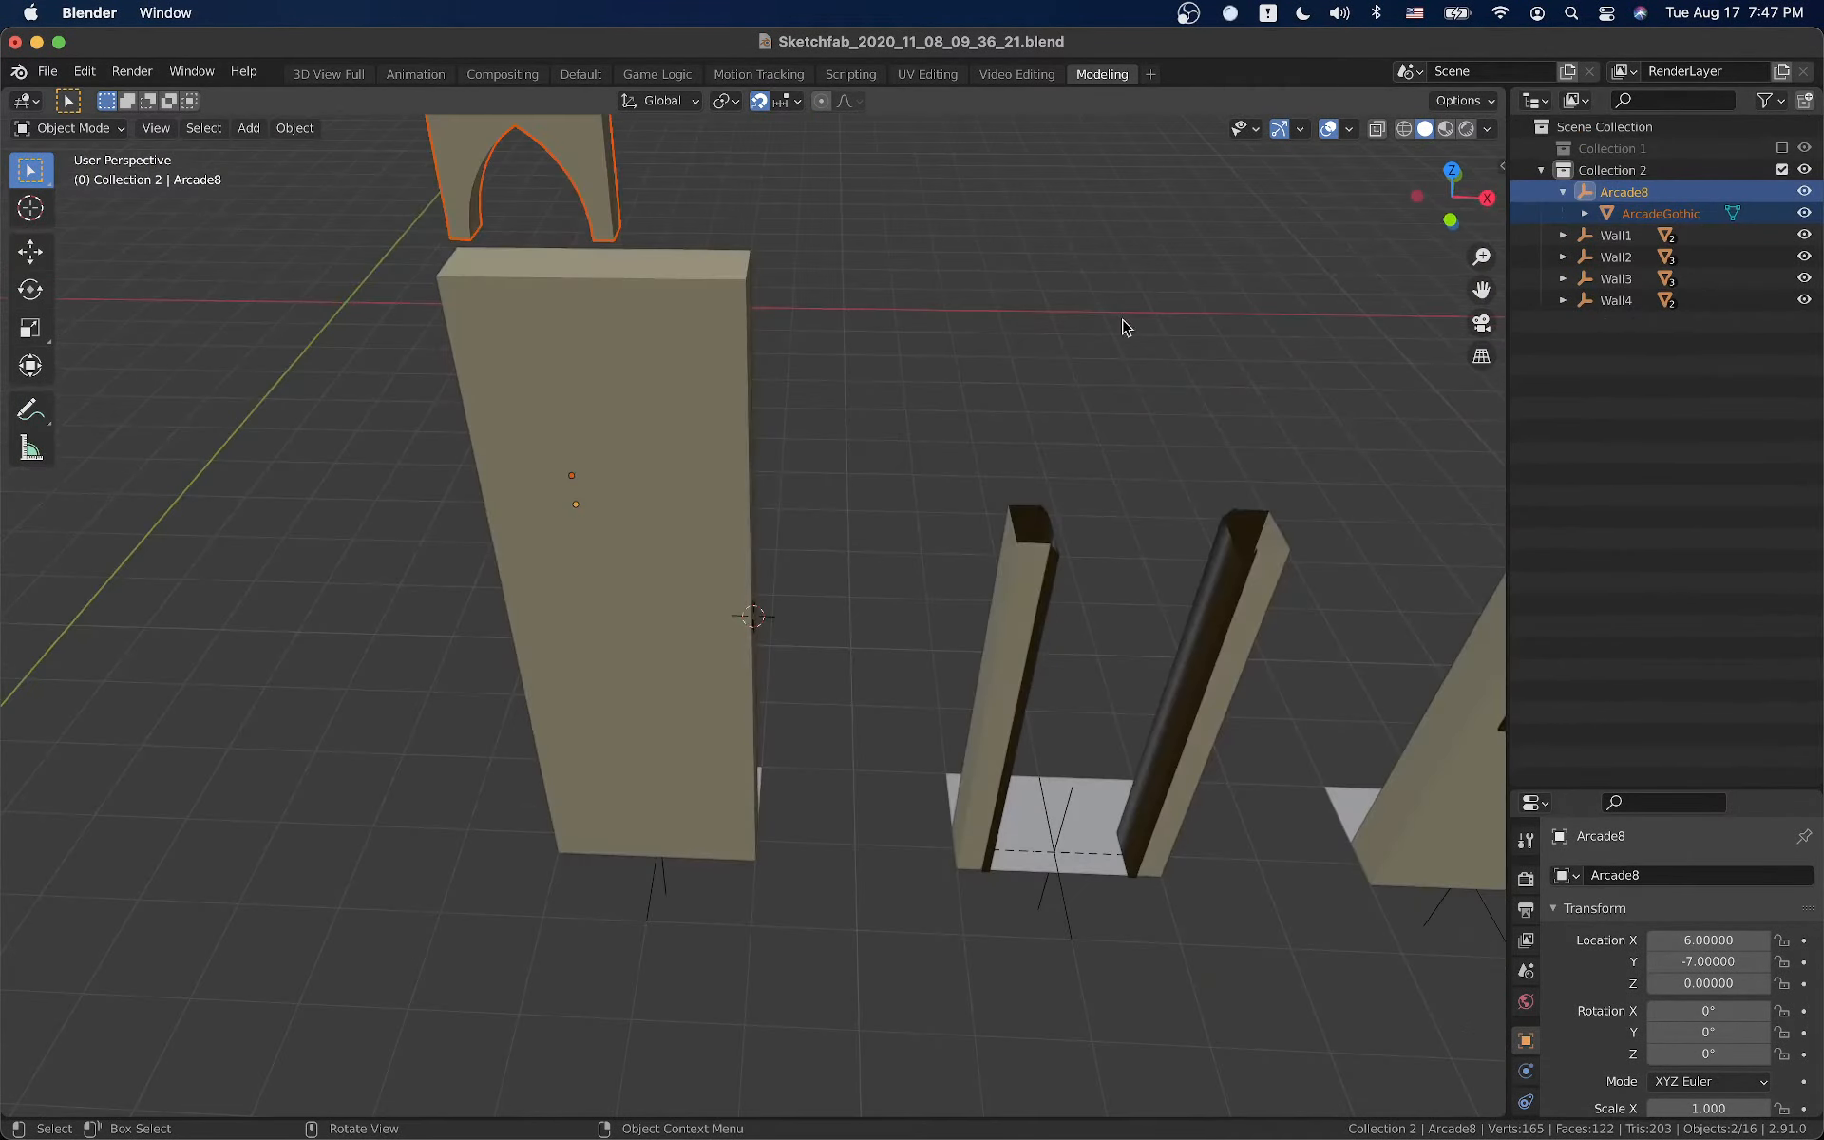
scroll(1049, 372, down, 1)
middle_drag(1049, 373, 883, 321)
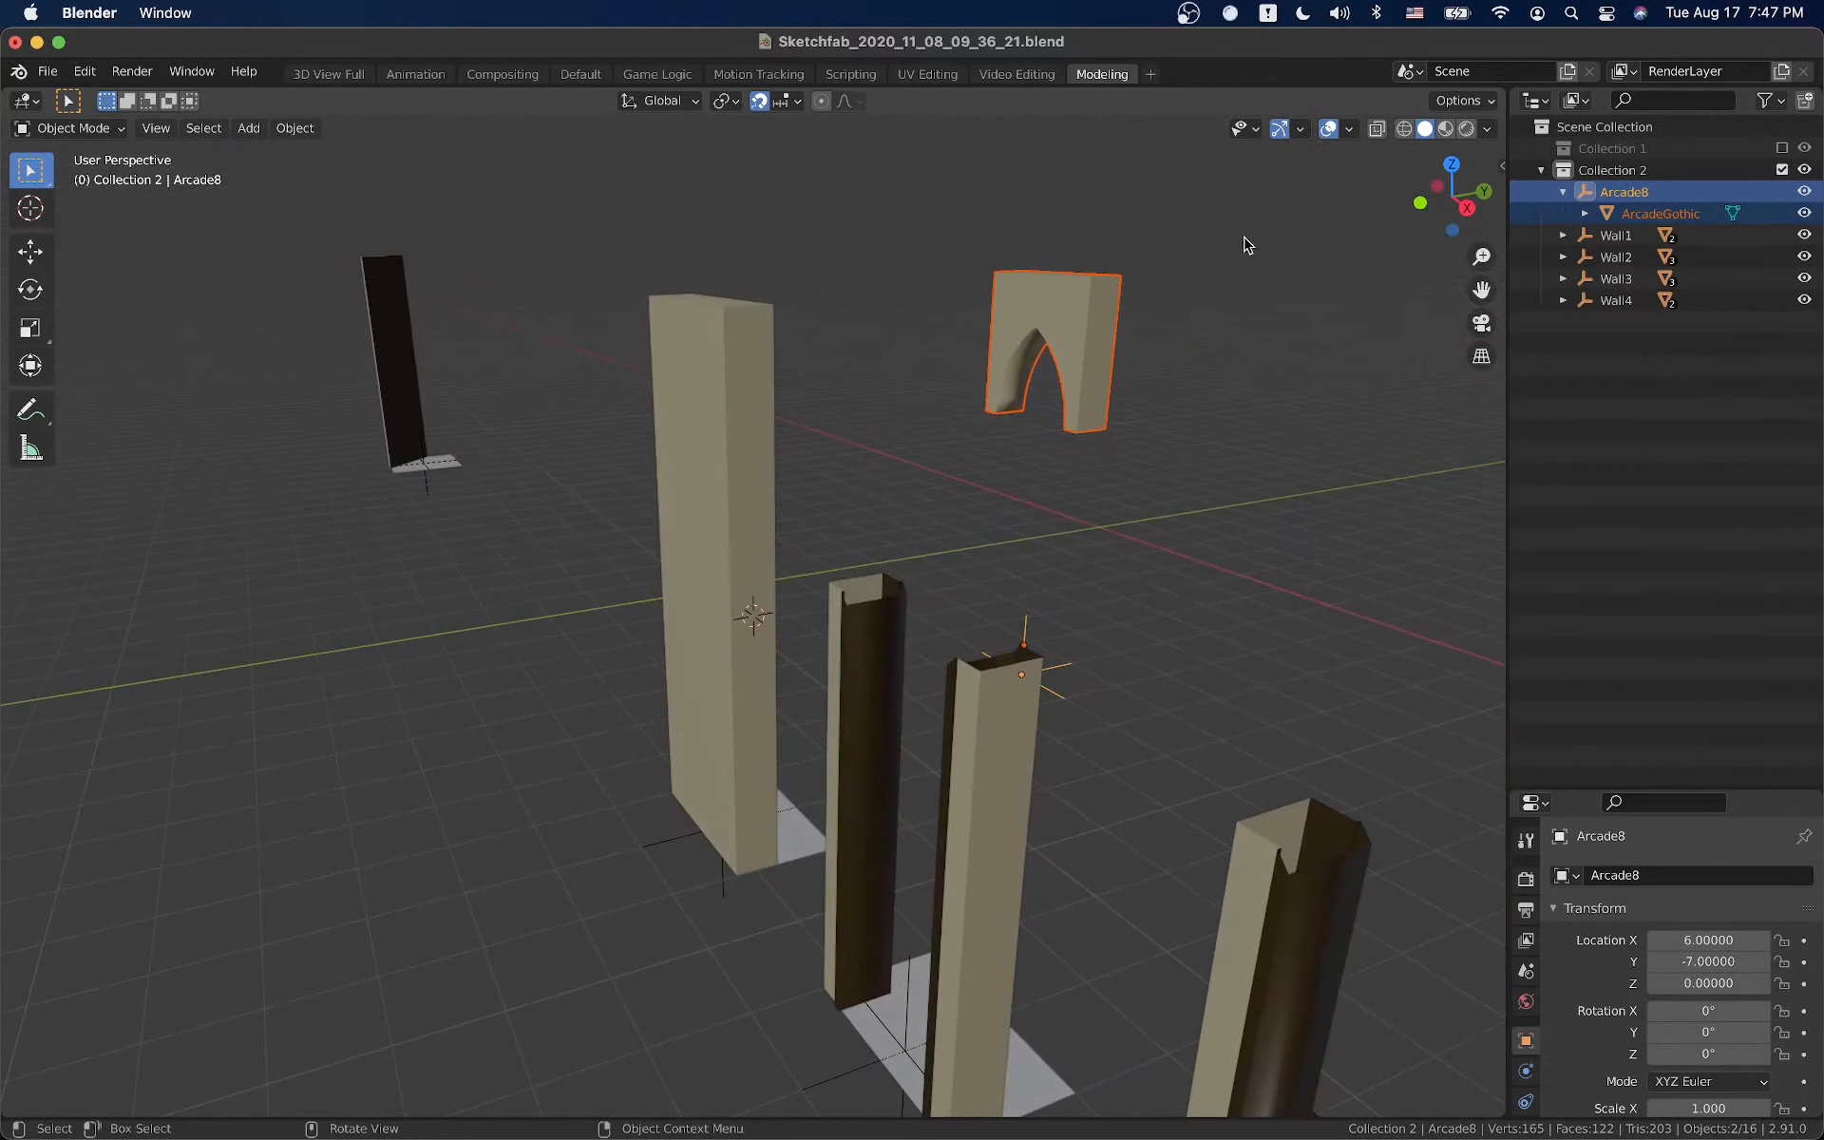
click(1468, 207)
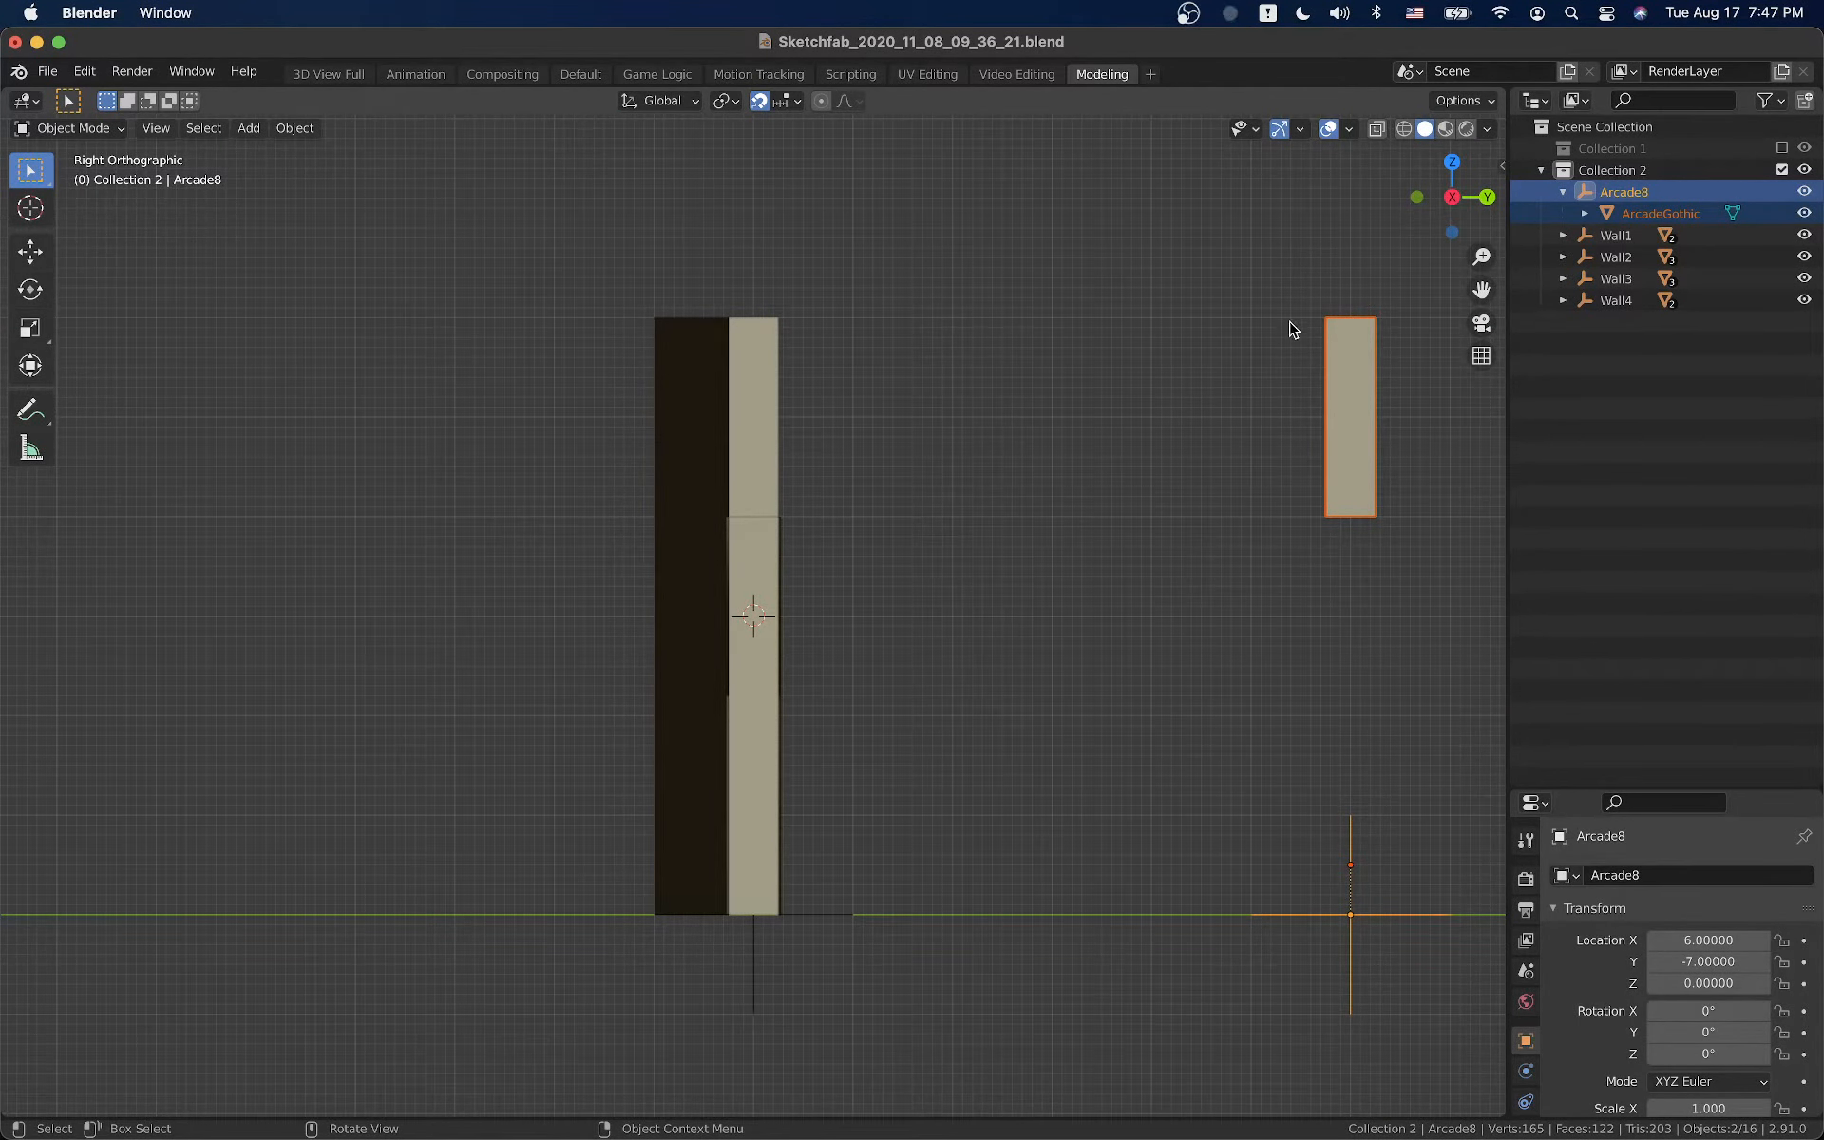
click(774, 309)
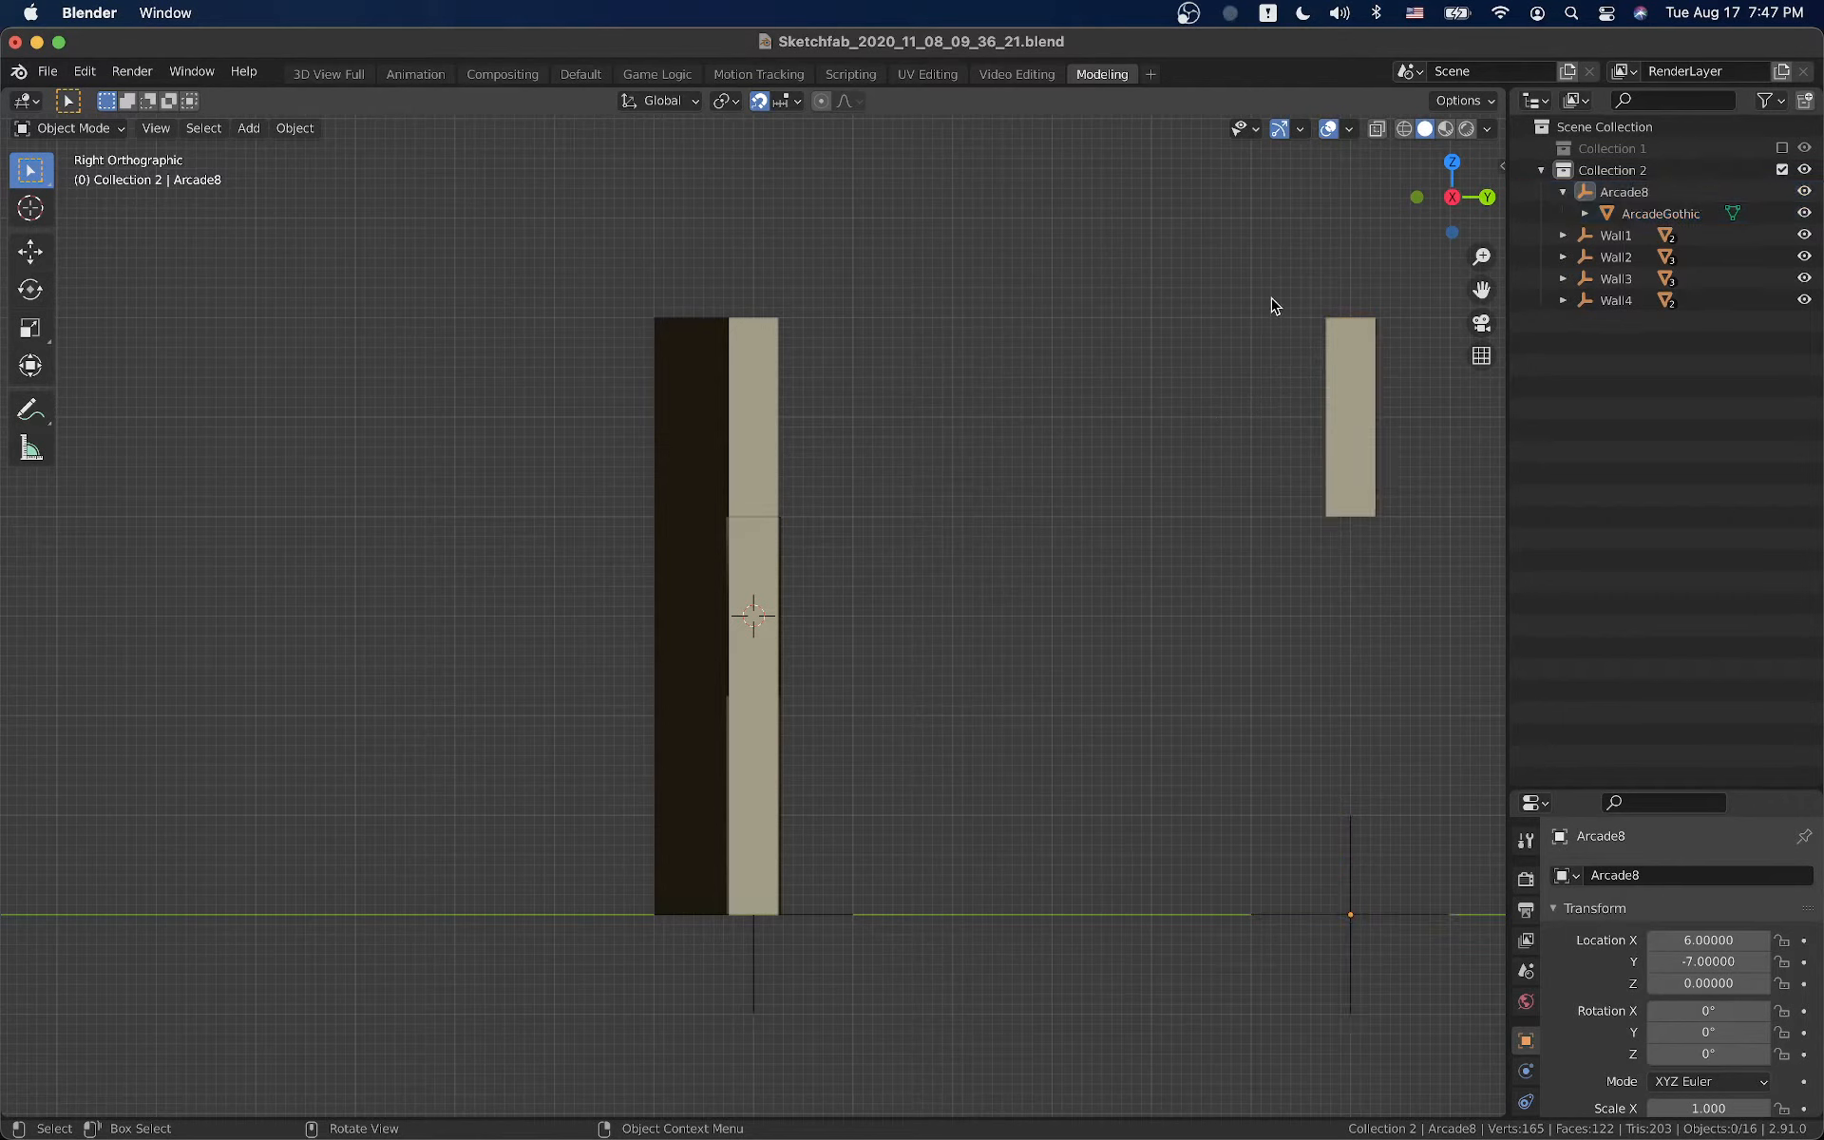
drag(1399, 291, 1095, 572)
Snap the 3D cursor to the narrow side face of the ArcadeGothic mesh and return to Object Mode
click(1342, 435)
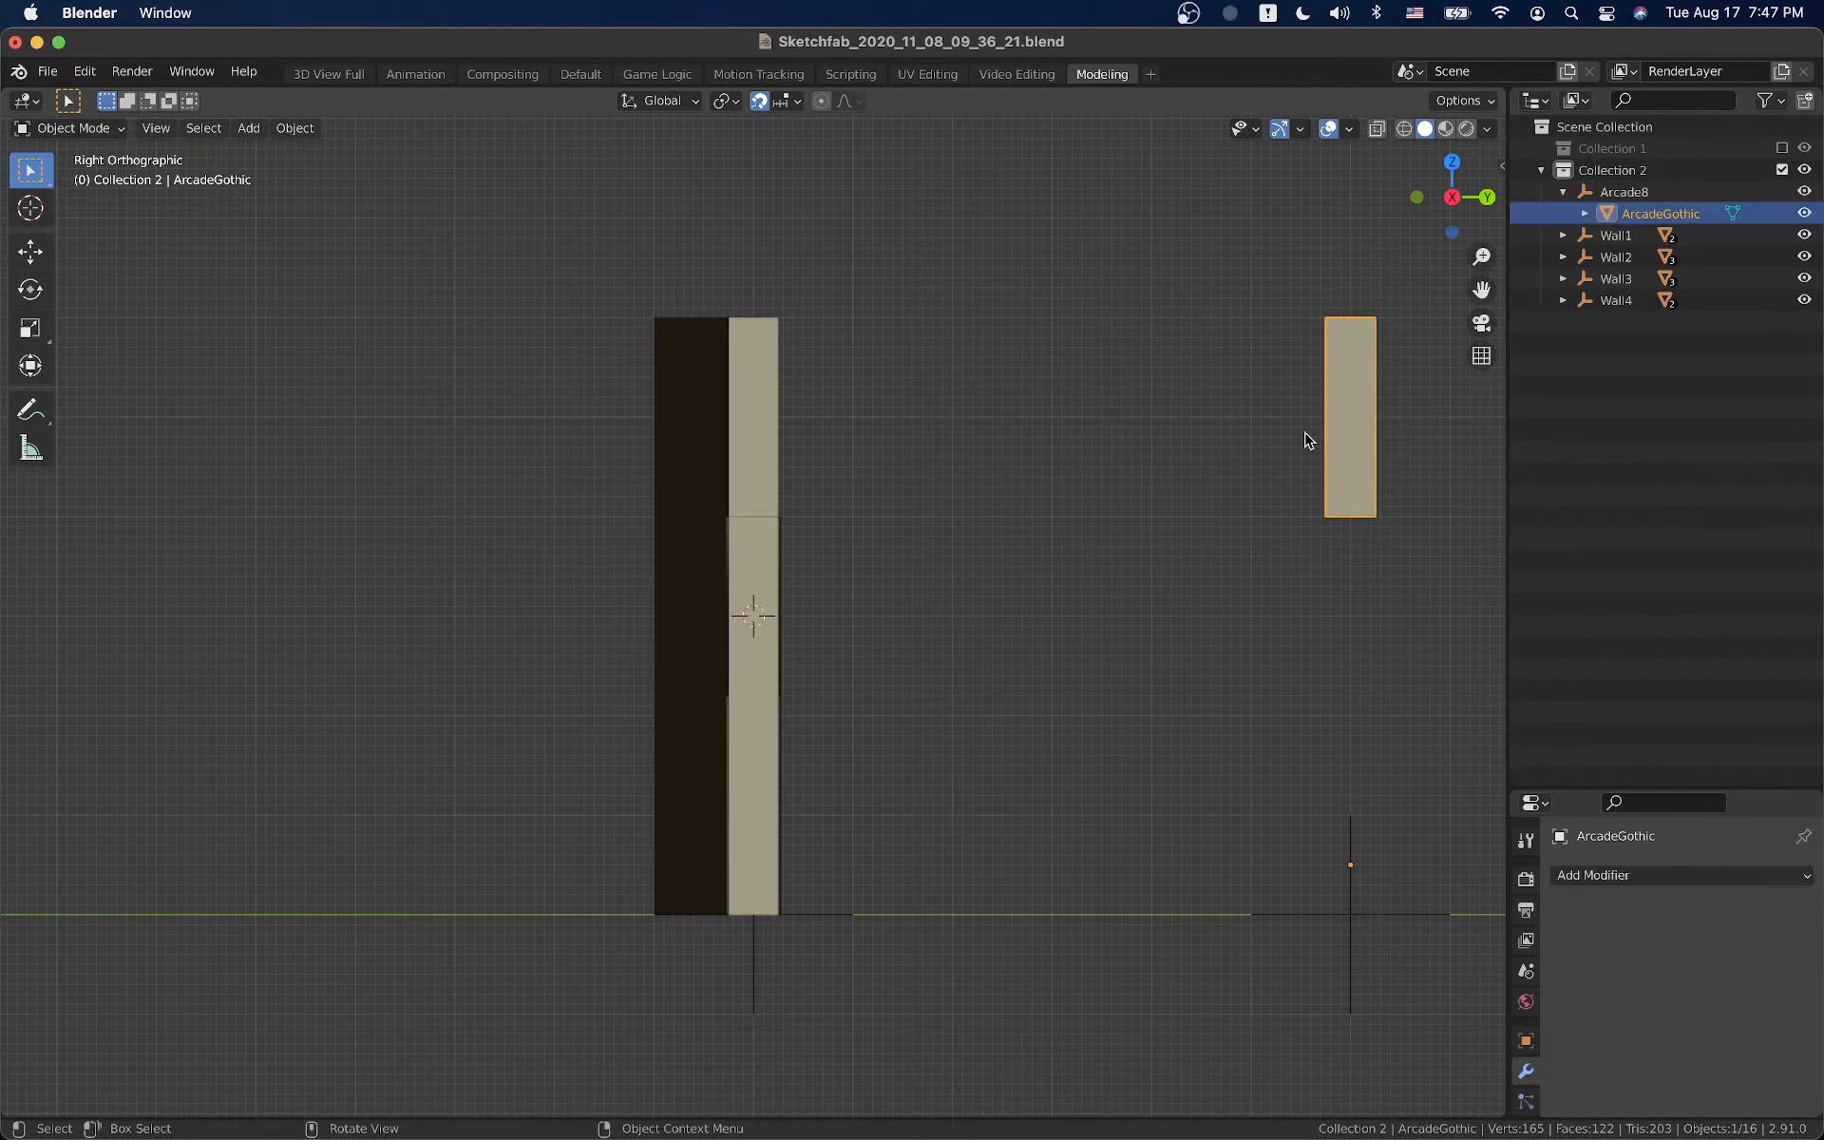
key(Tab)
click(1353, 415)
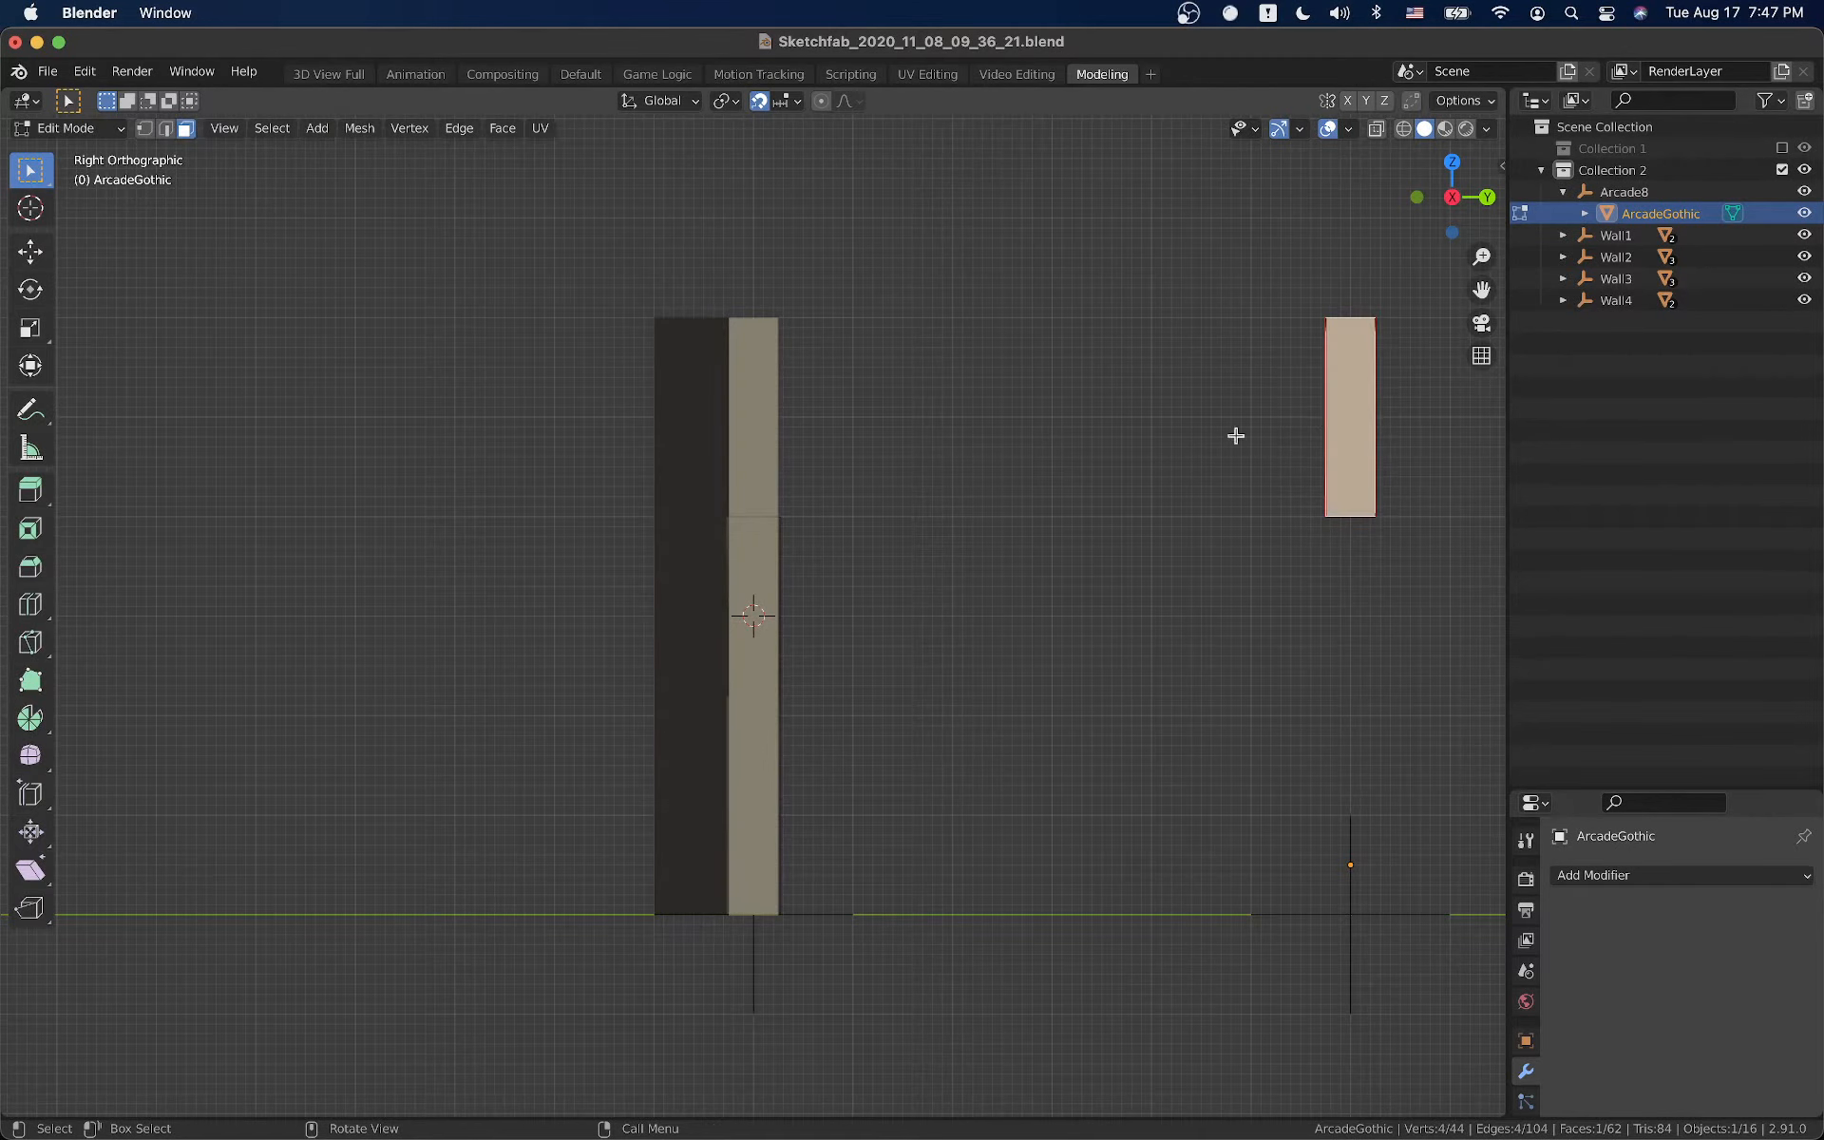
mouse_move(1233, 435)
middle_down()
mouse_move(1287, 468)
mouse_move(1243, 450)
middle_up()
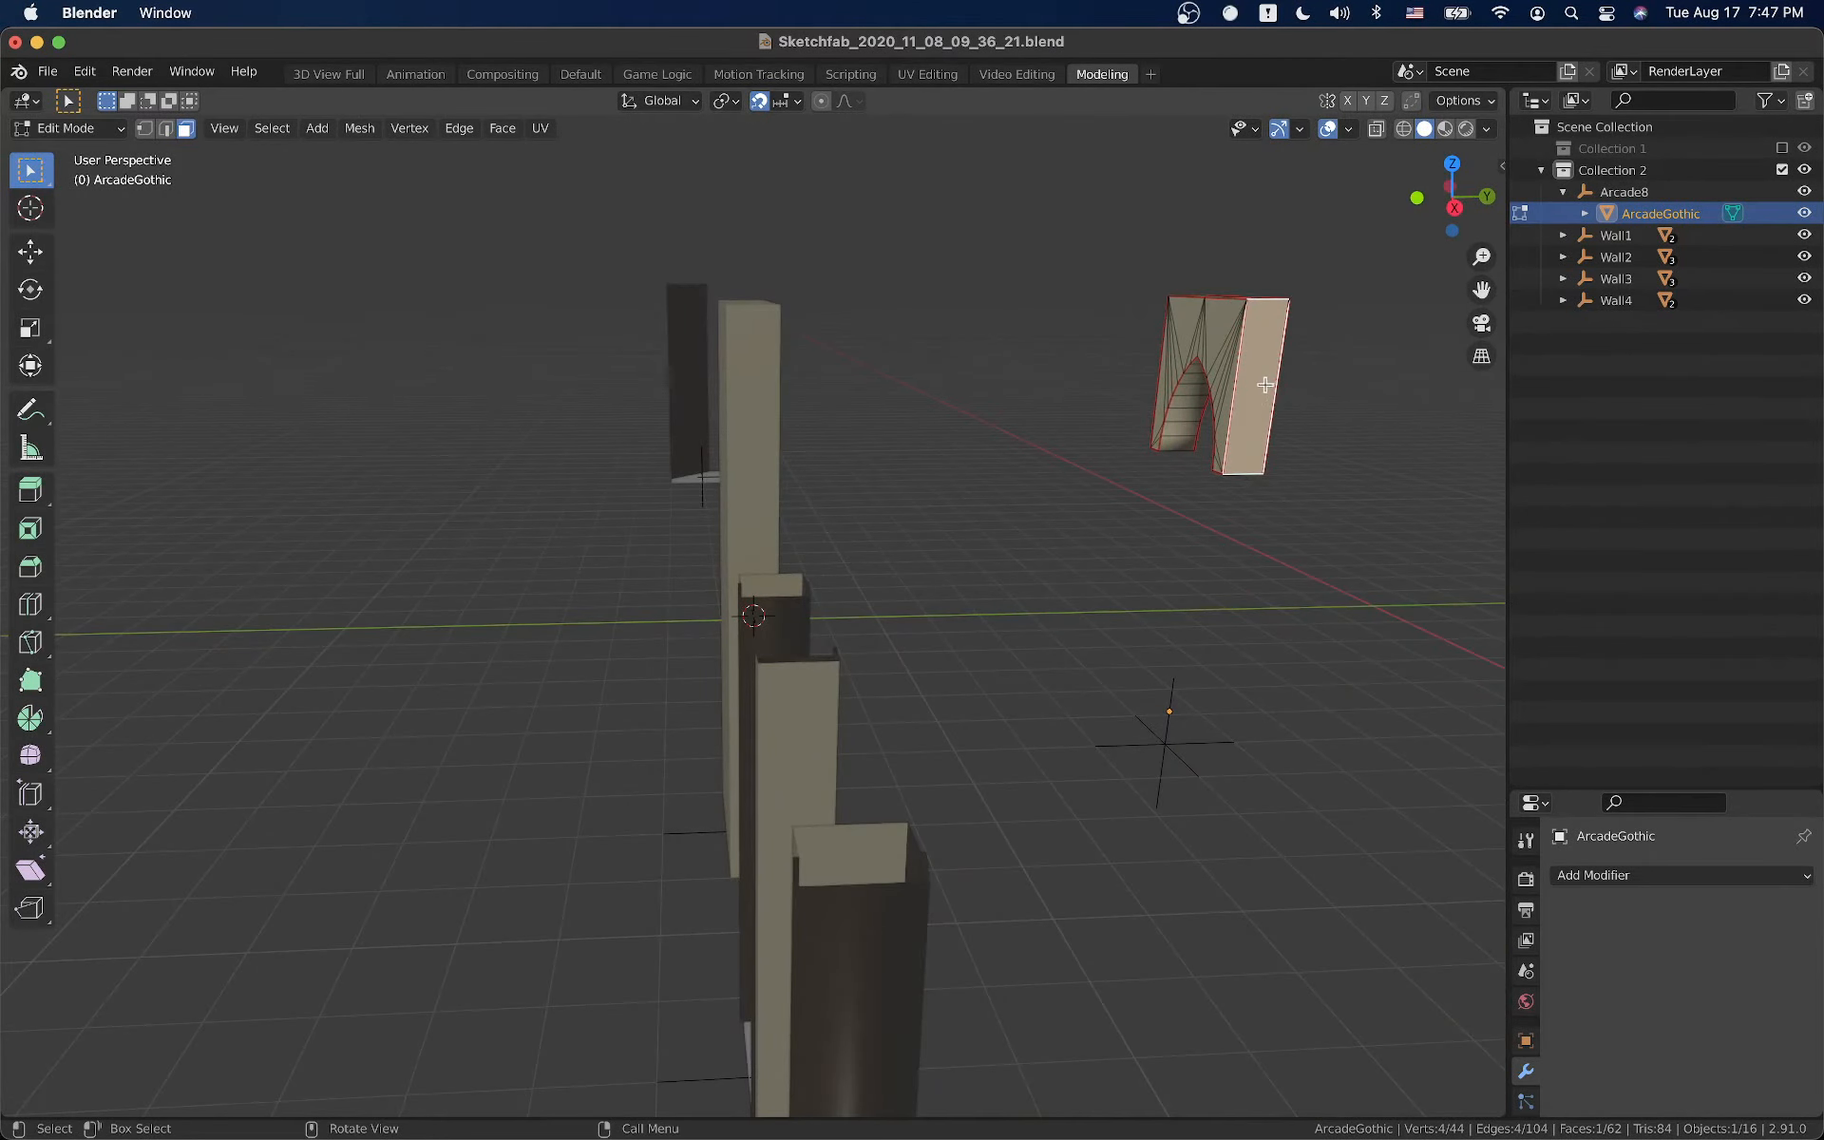
key(shift+s)
click(1279, 481)
key(Tab)
Show the 3D cursor's location values in the sidebar and copy its Z coordinate
key(n)
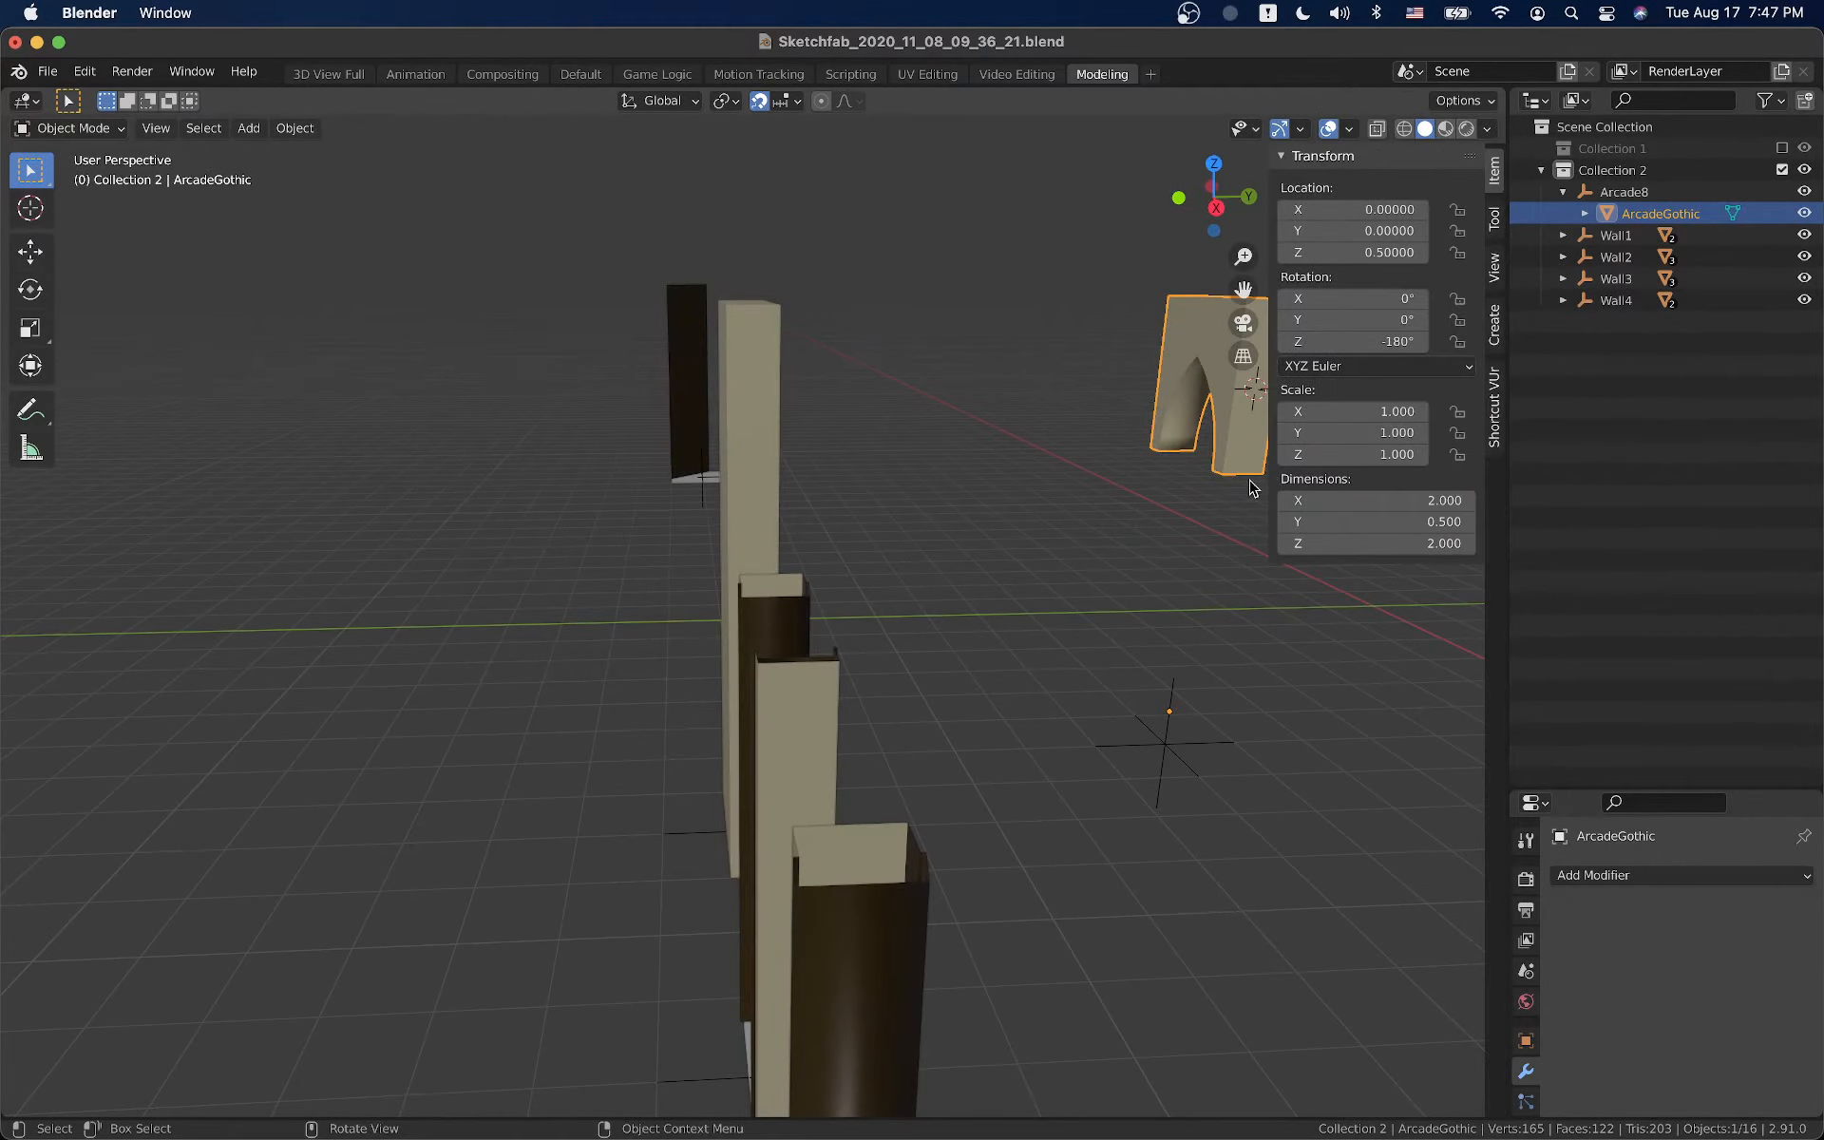
shift+middle_drag(1254, 494, 755, 618)
scroll(1108, 540, up, 2)
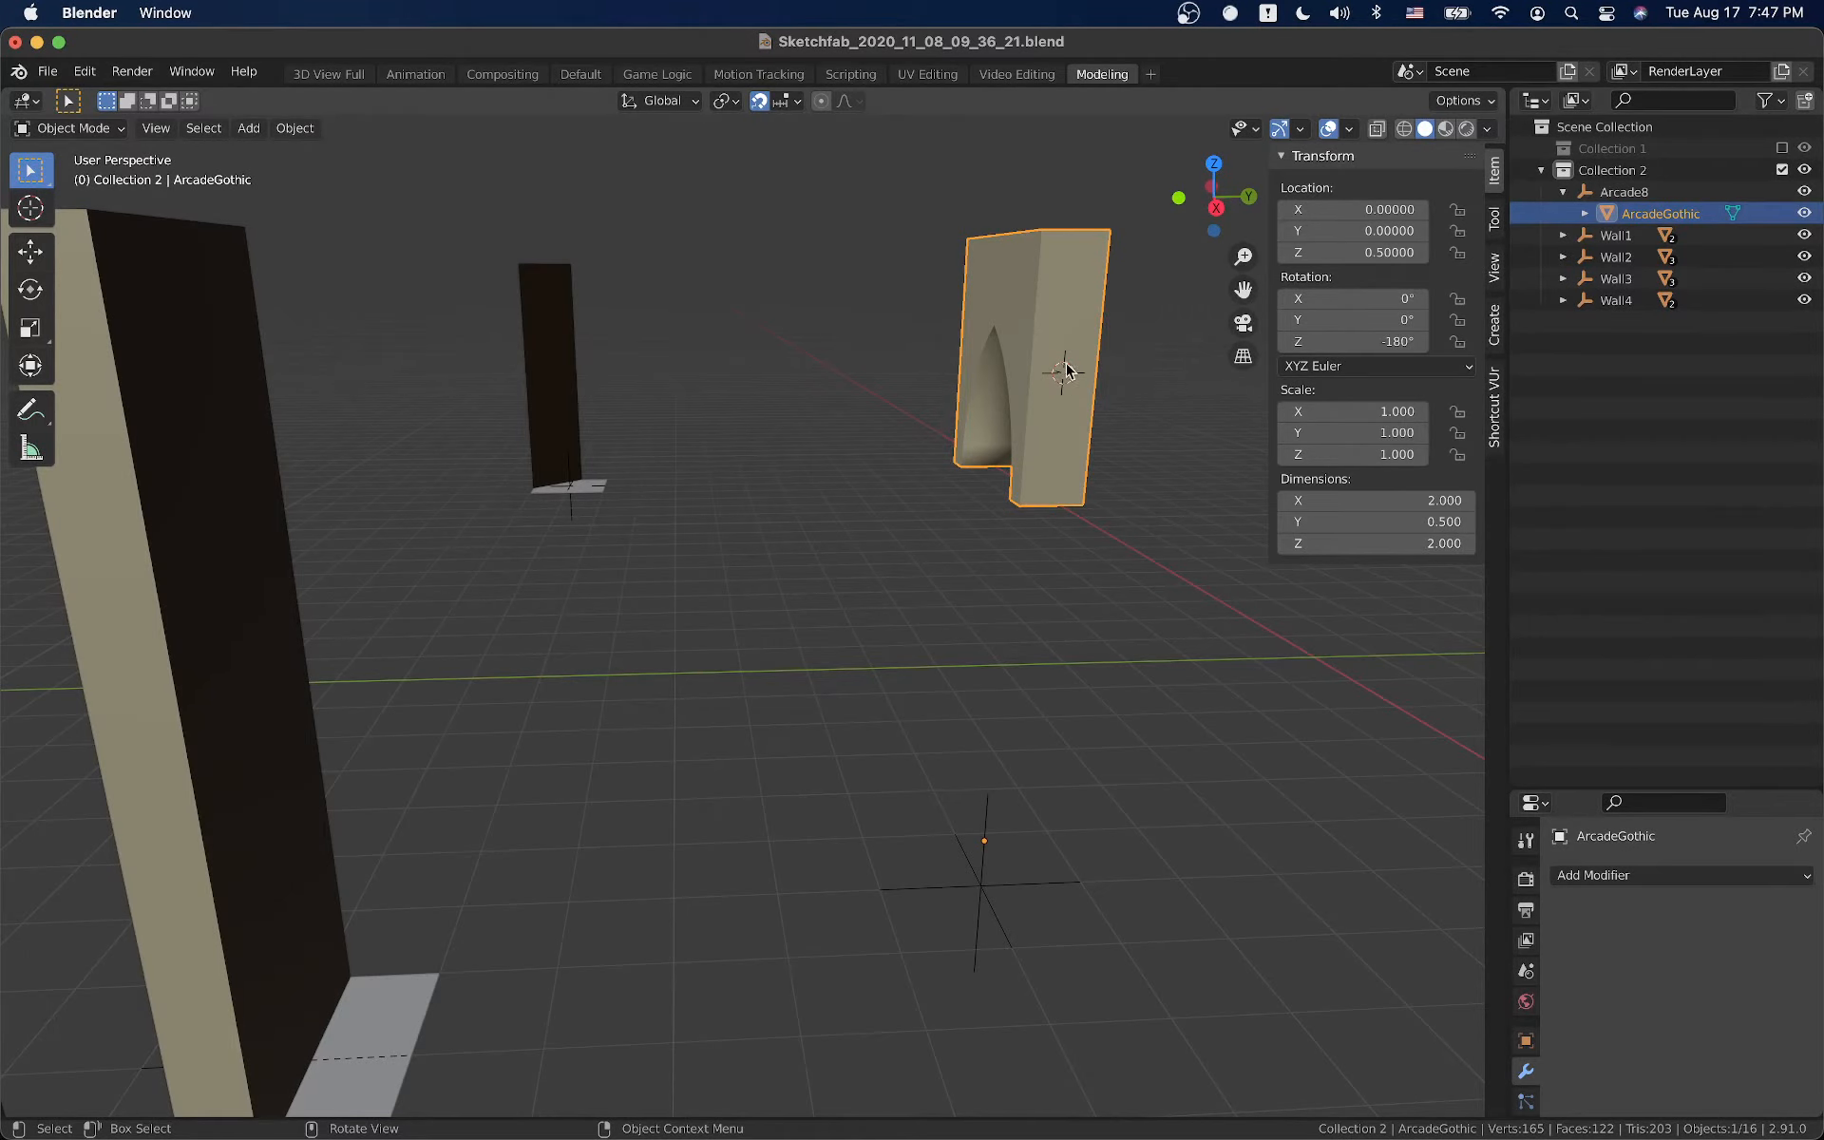
shift+middle_drag(1066, 368, 1163, 401)
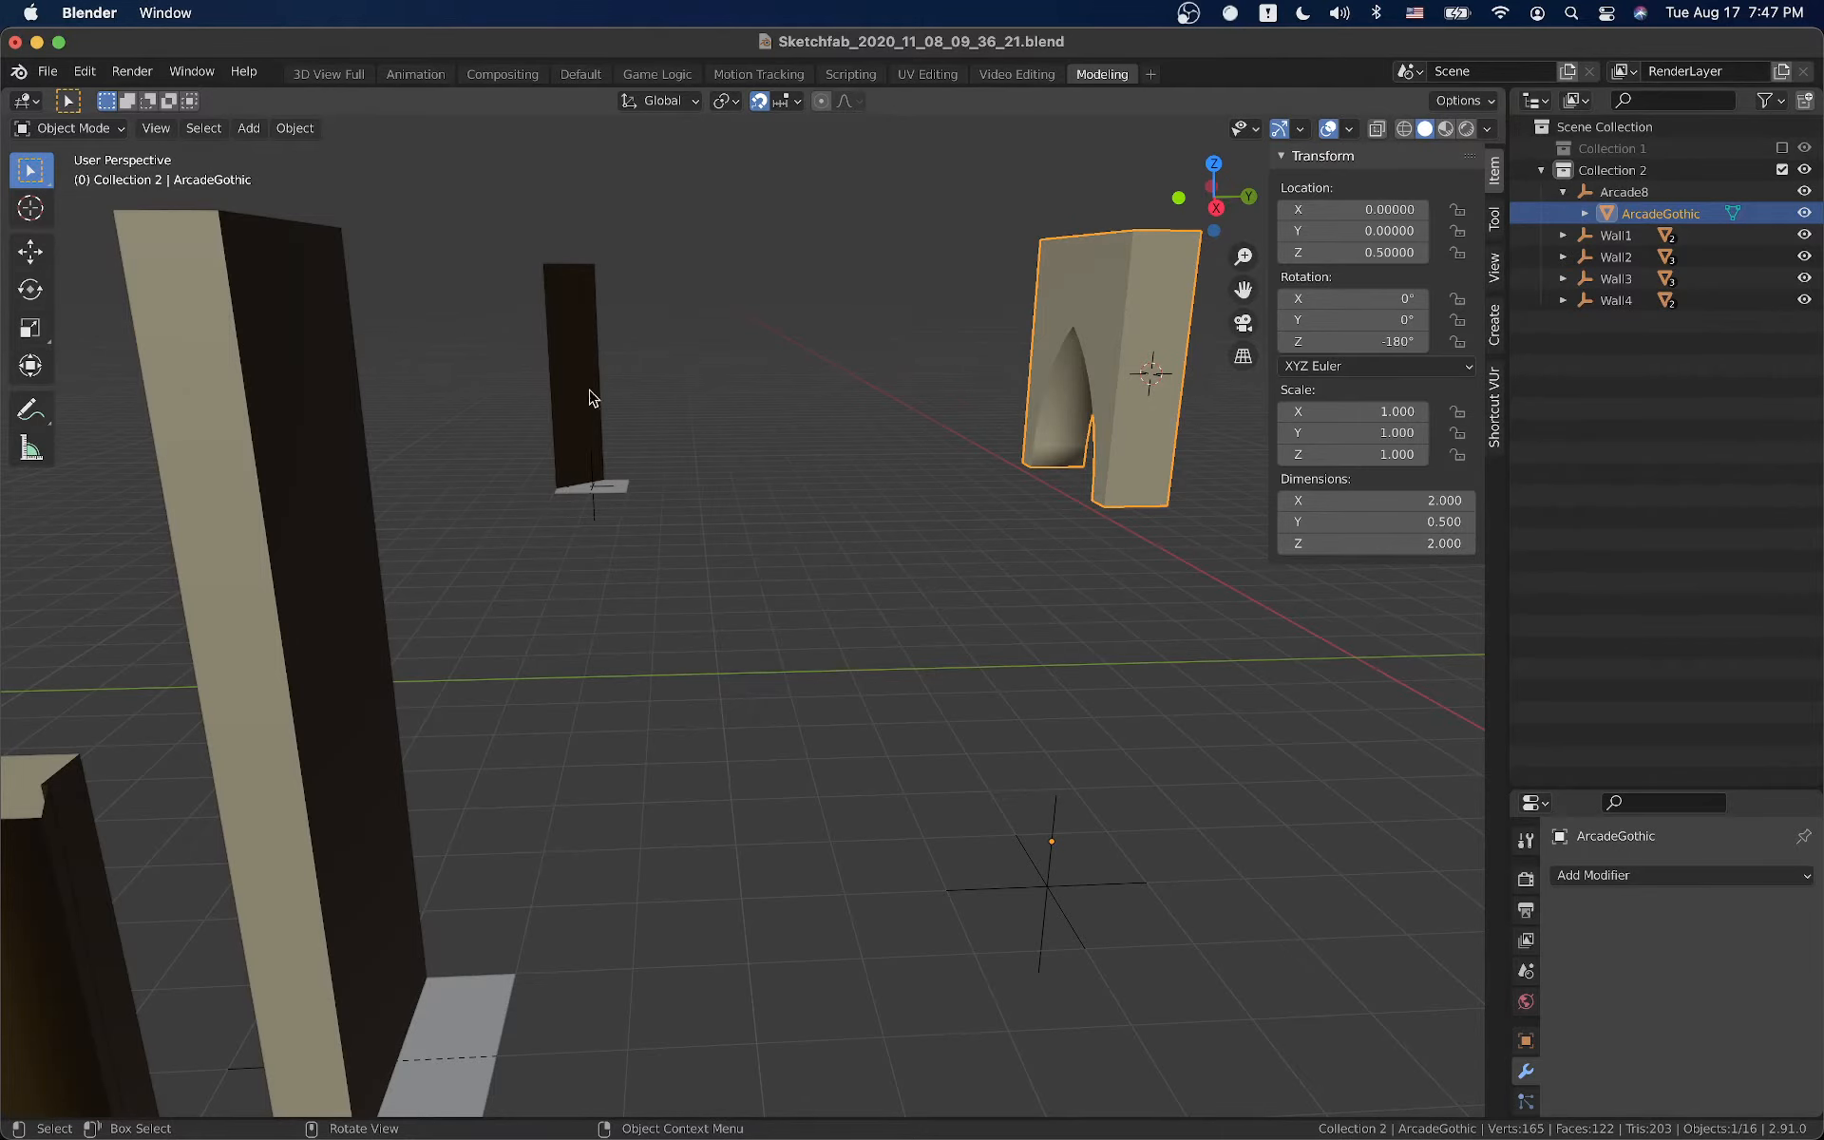
middle_drag(988, 409, 846, 568)
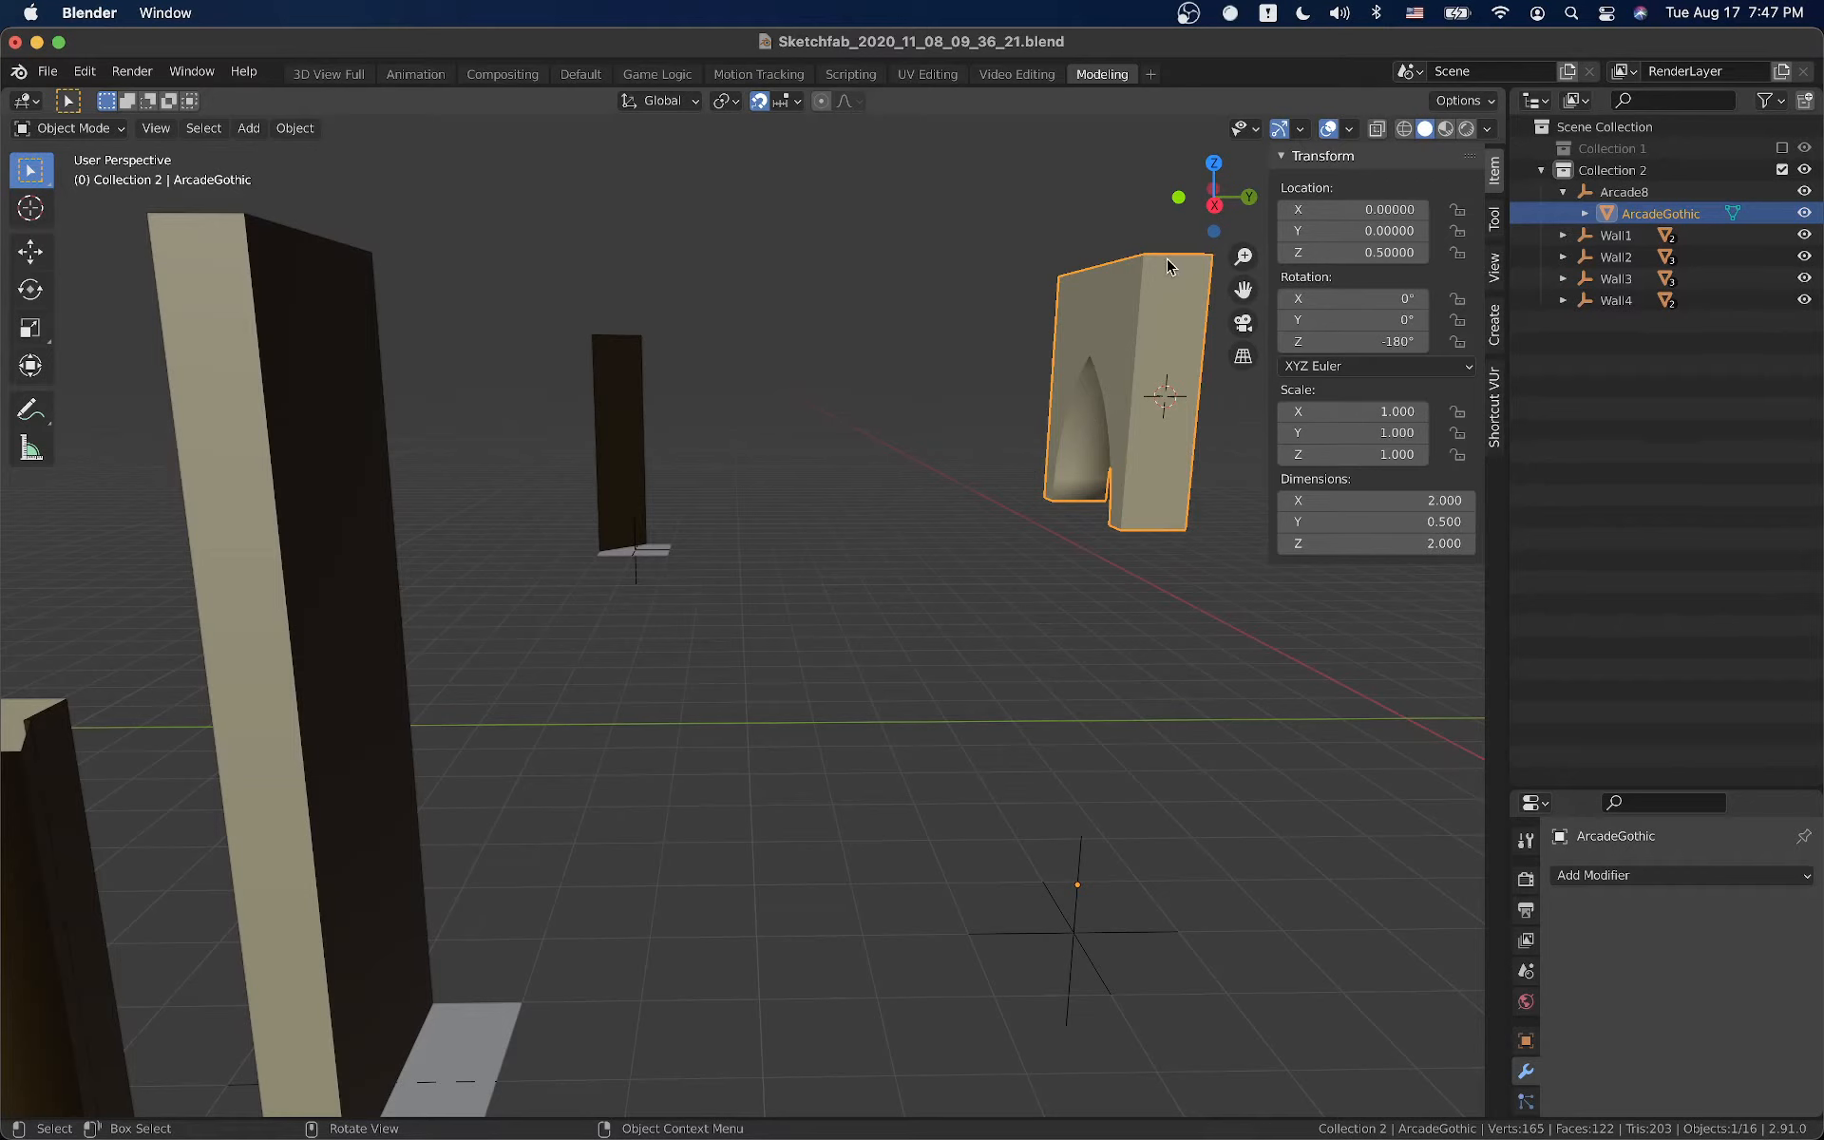
click(1498, 276)
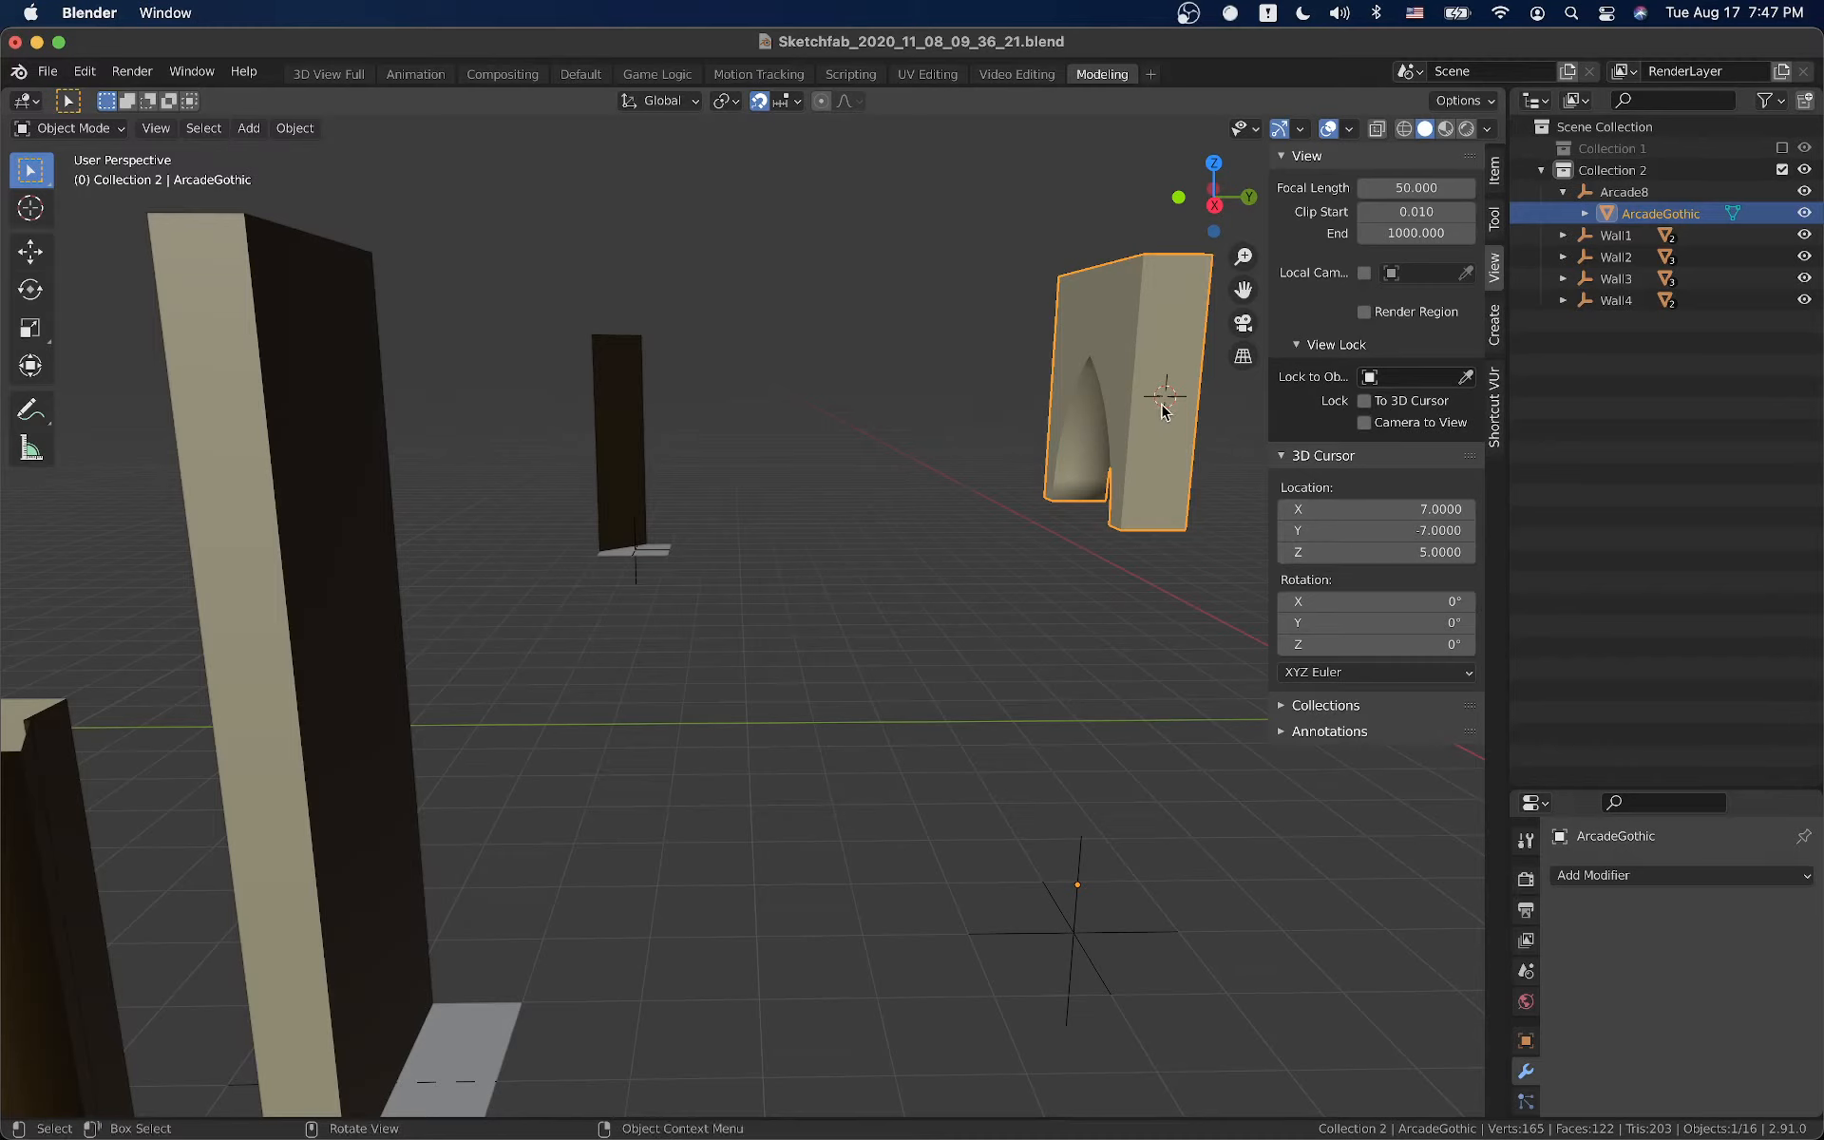
click(1334, 549)
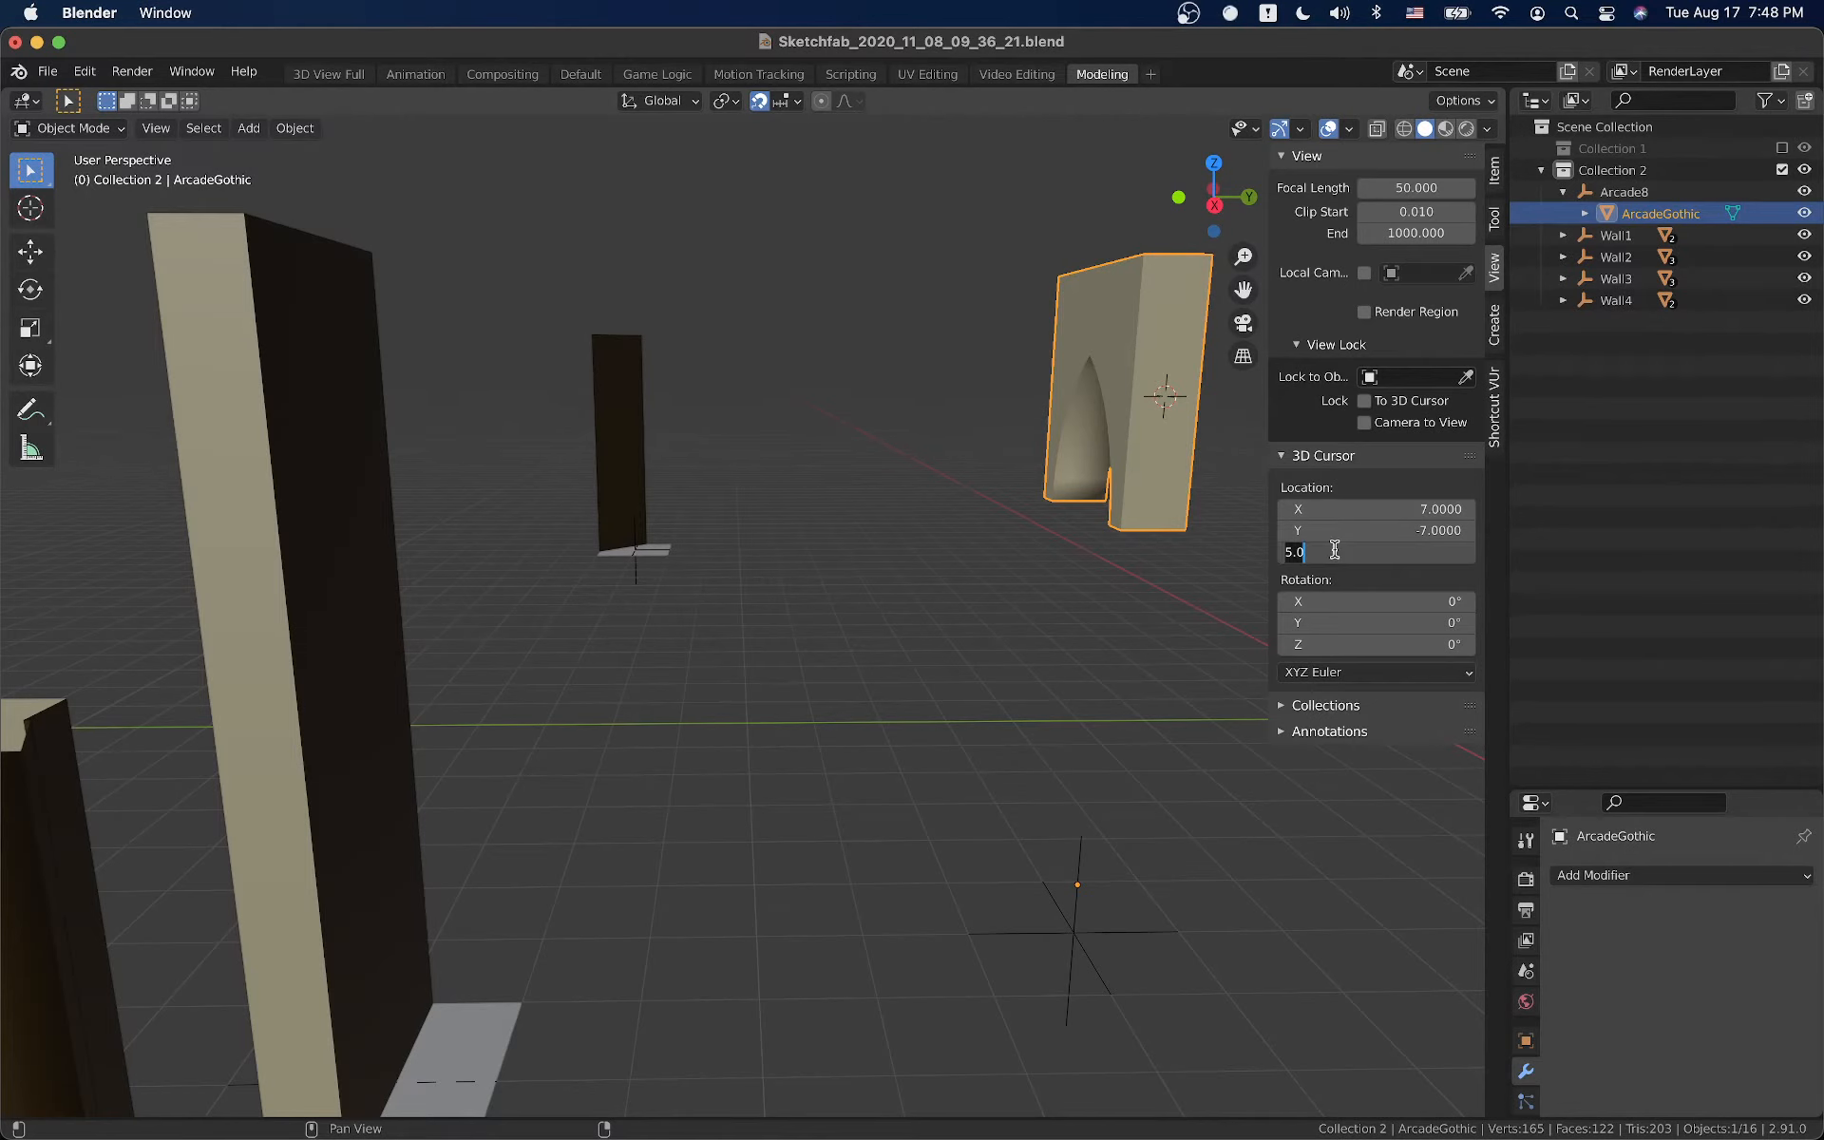
key(Return)
Snap the 3D cursor to the narrow side face of the WallStraight mesh and return to Object Mode
middle_drag(1026, 545, 684, 460)
click(658, 469)
click(547, 462)
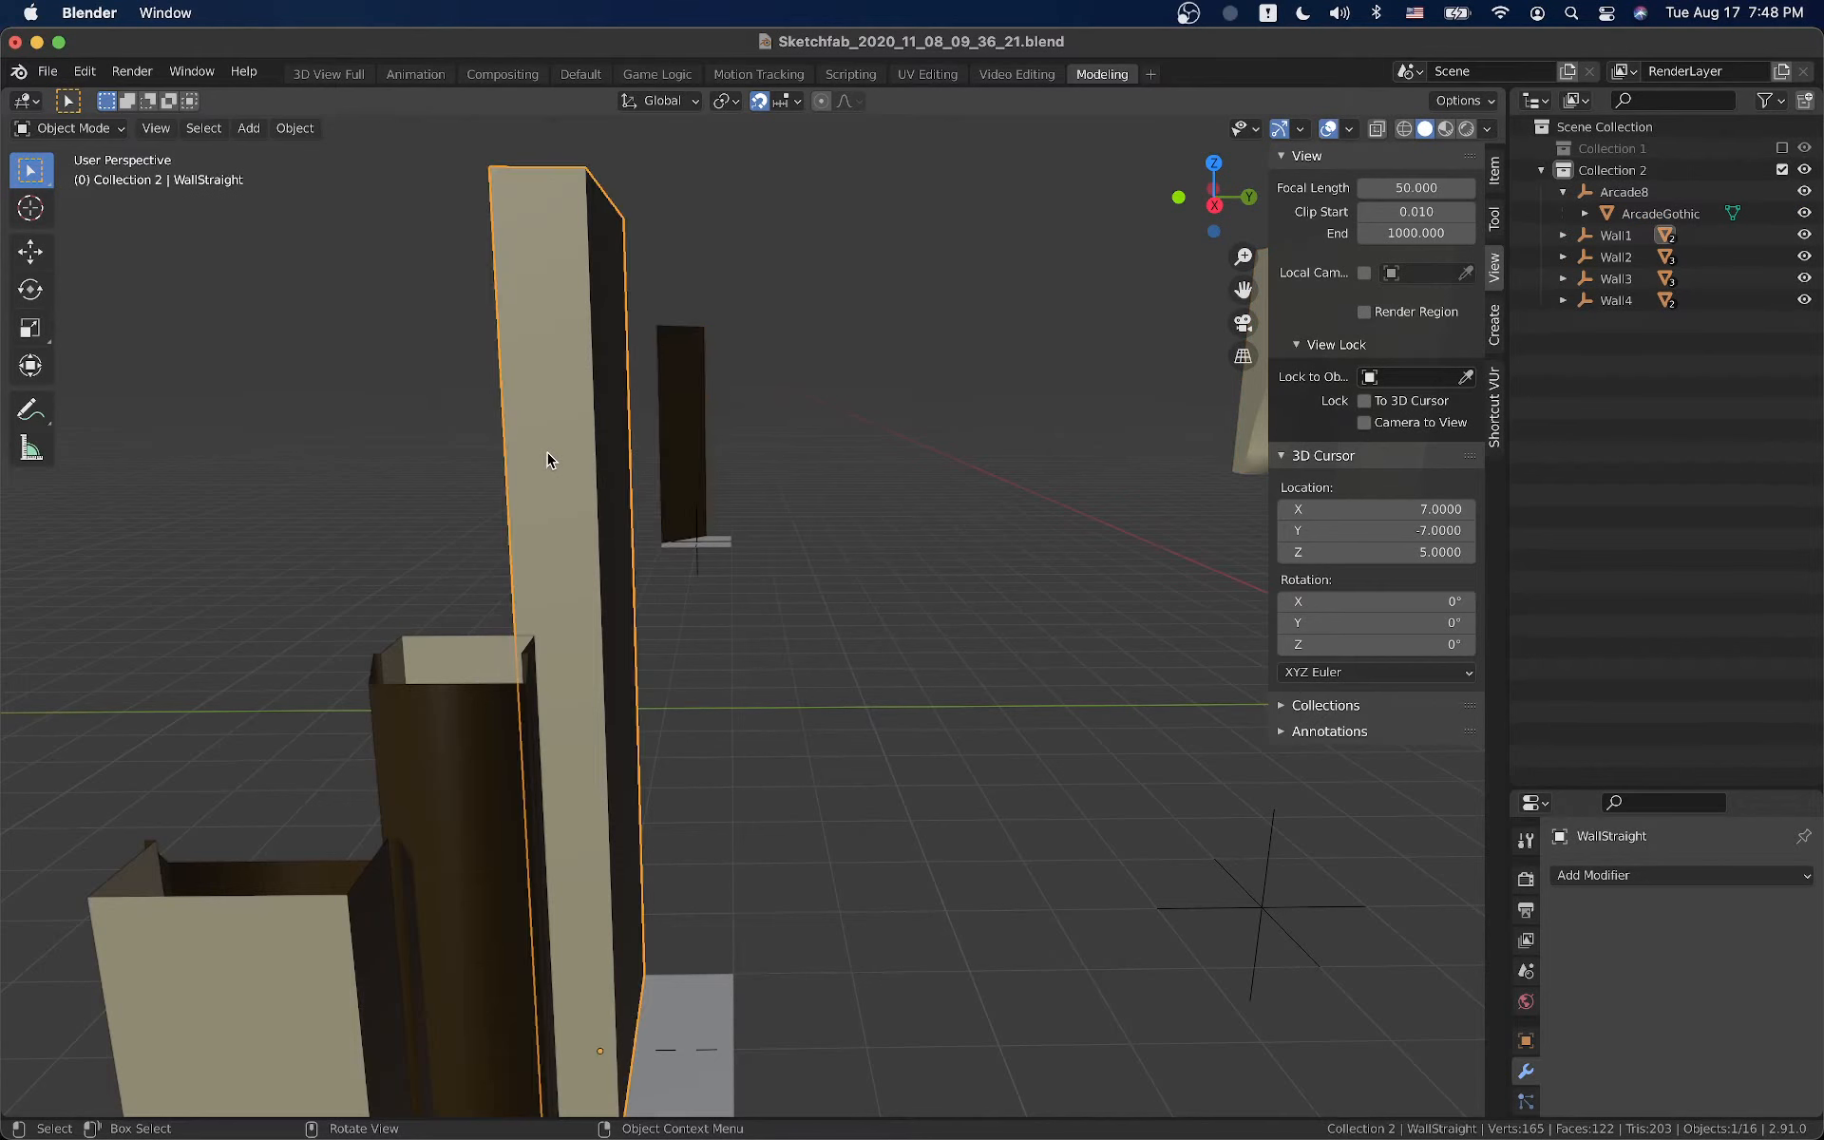
key(Tab)
middle_drag(554, 391, 497, 416)
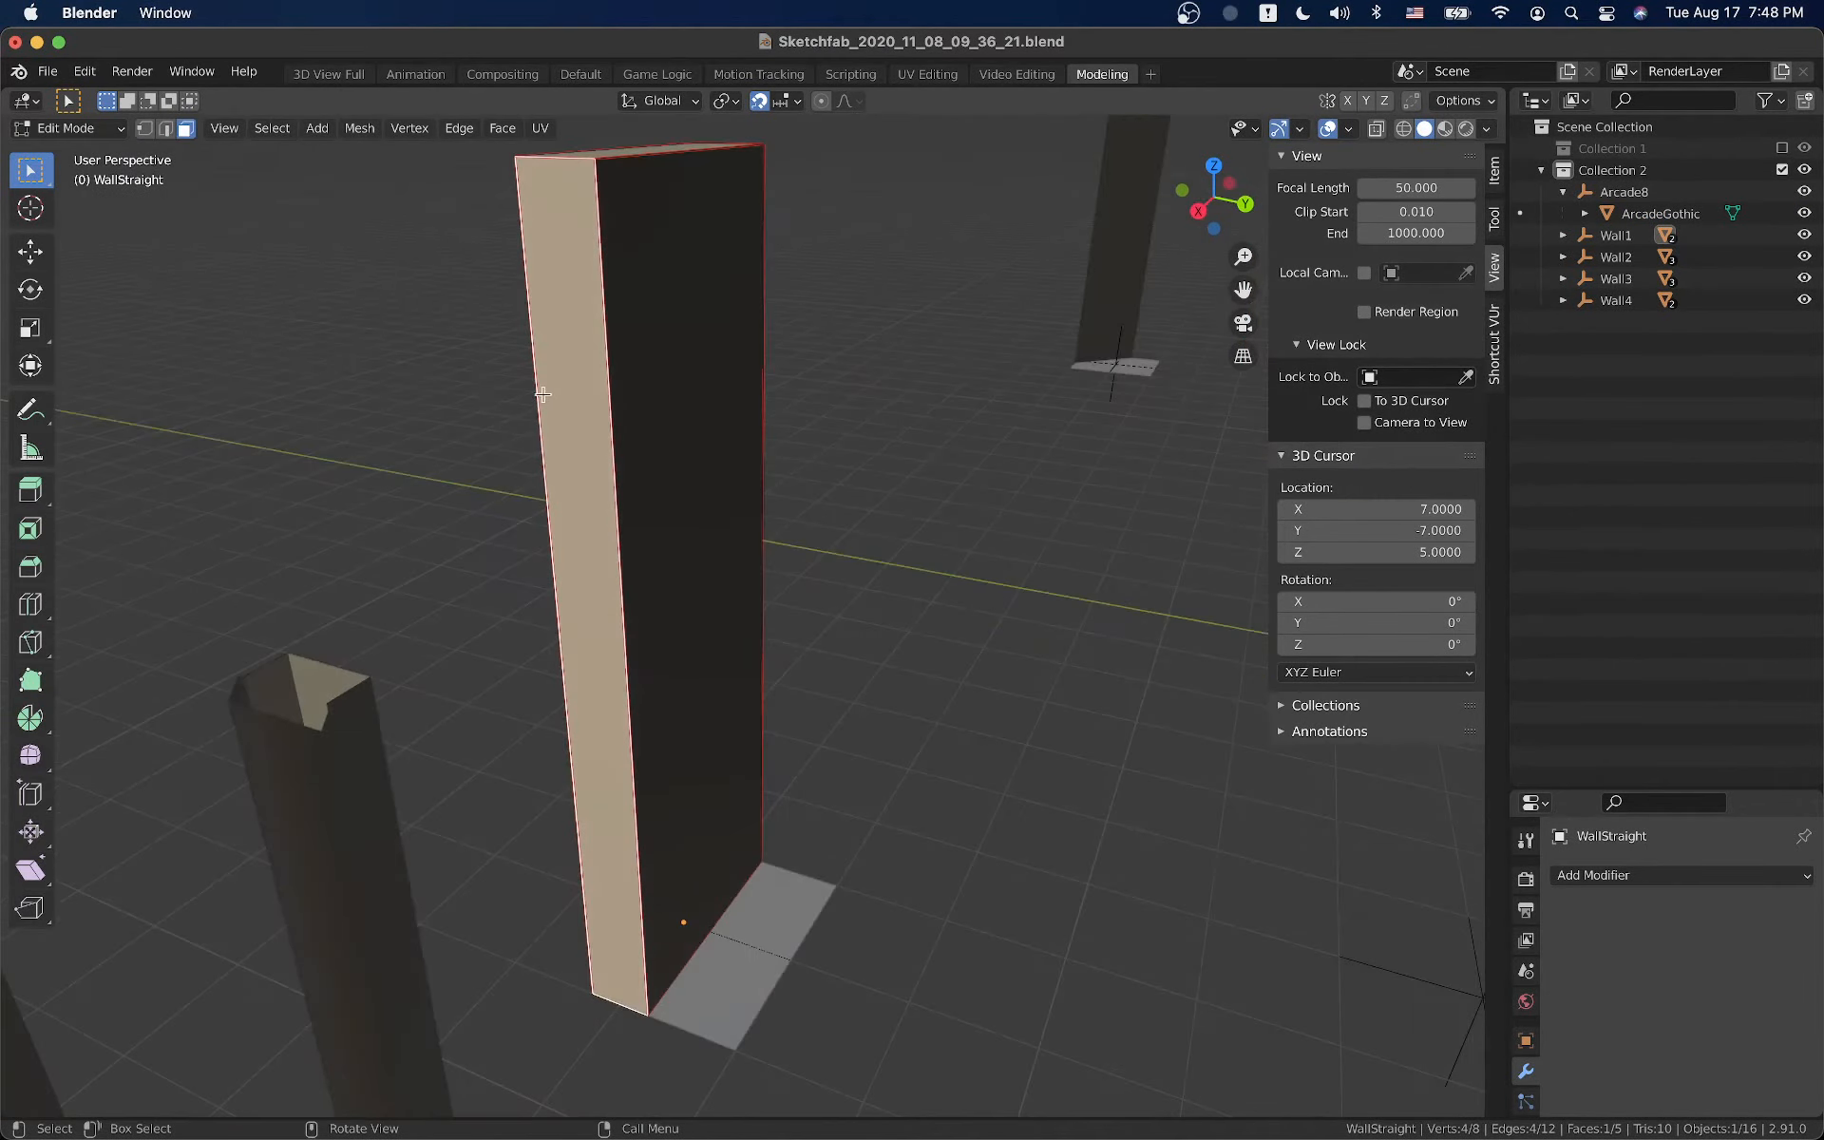
key(shift+s)
click(547, 532)
key(Tab)
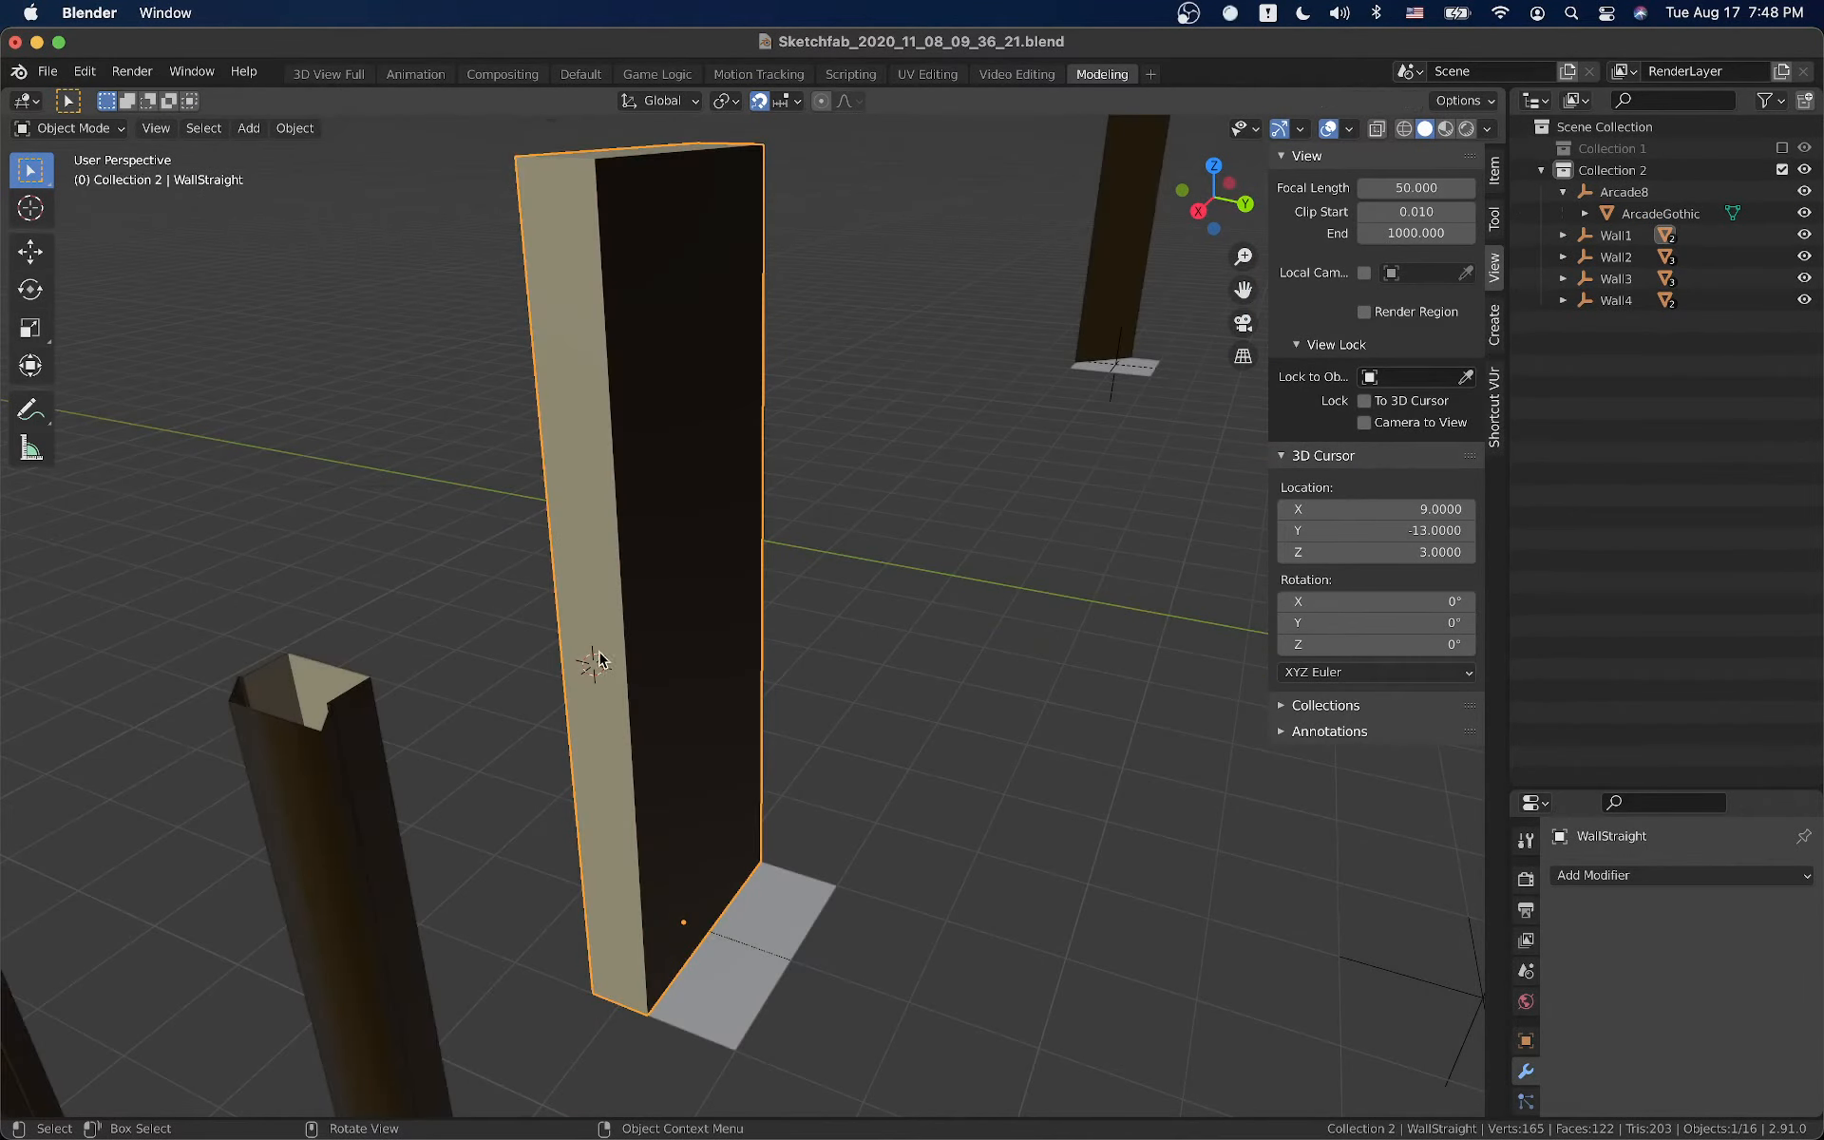
Set the 3D cursor's Z location to 5.0
click(1340, 553)
text(5.0)
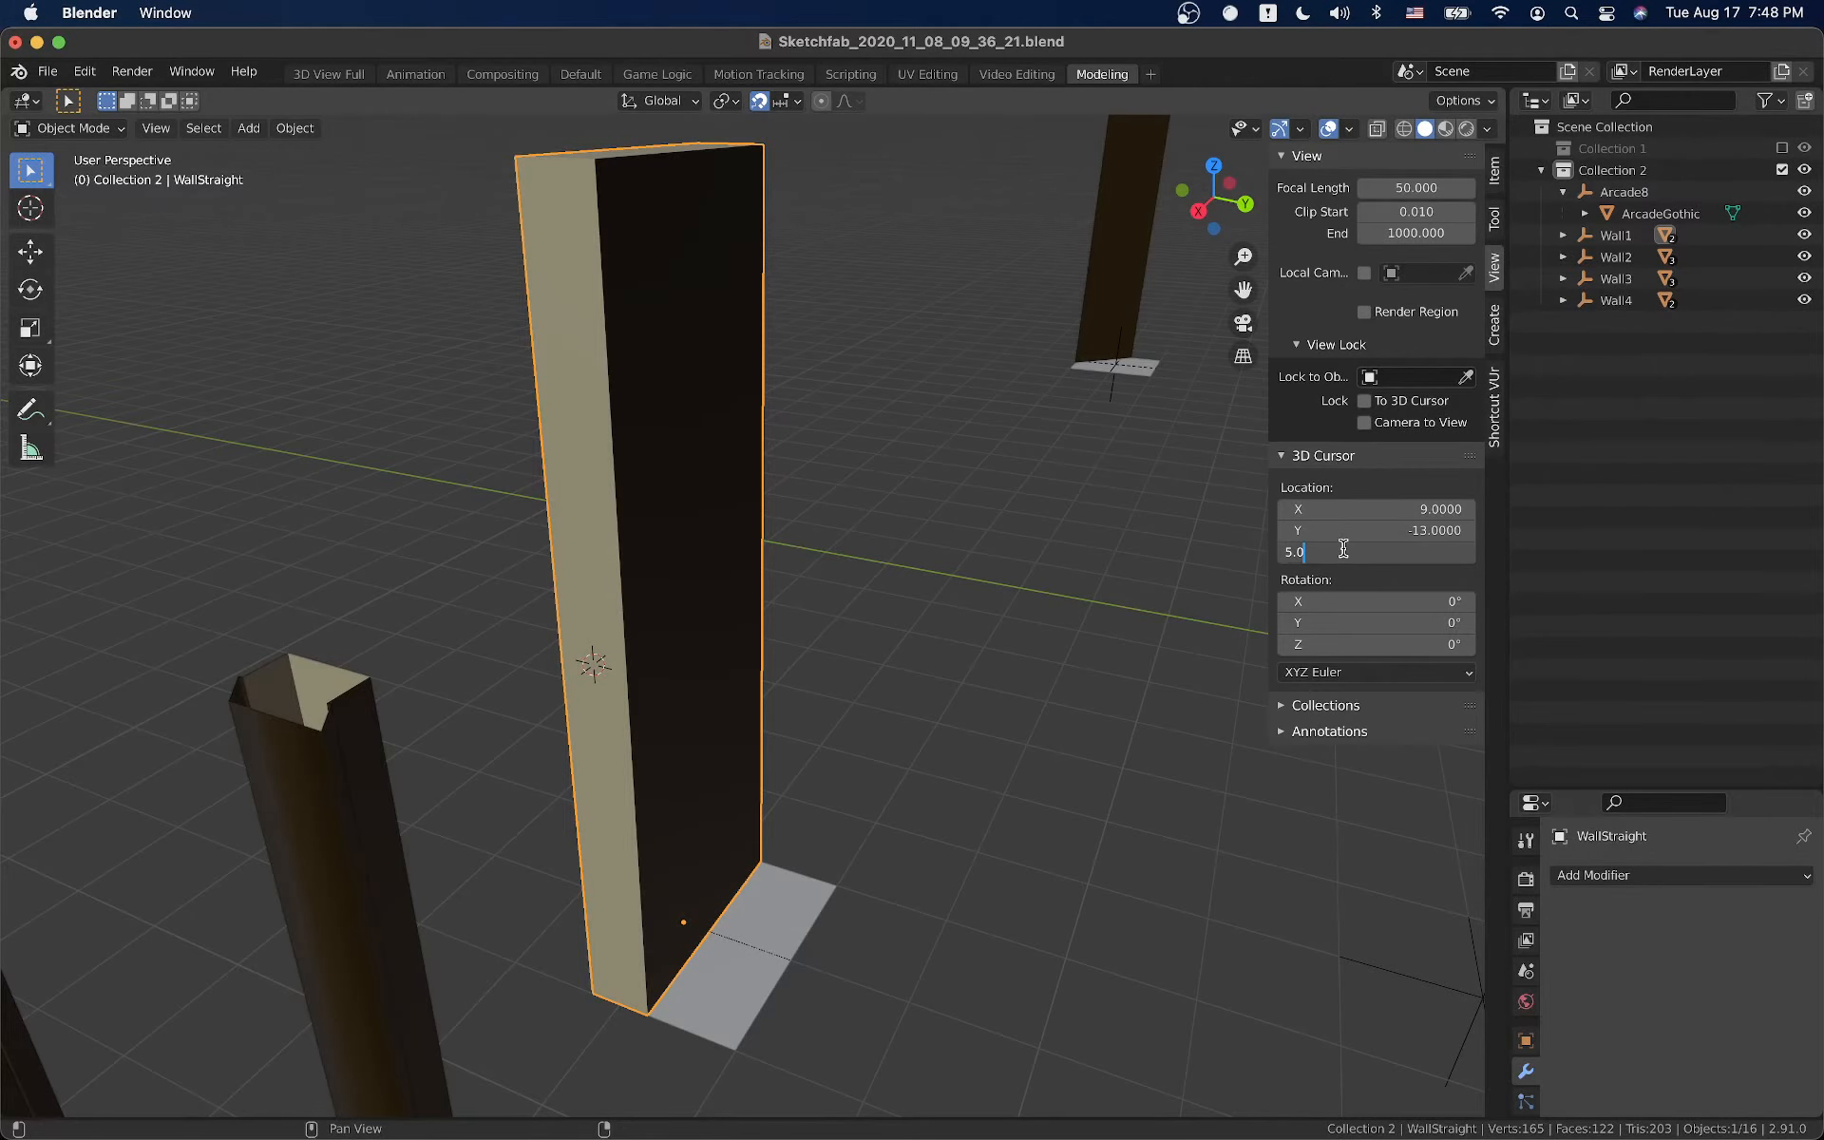
key(Return)
Add an Arrows empty at the 3D cursor on the straight wall's side face
middle_drag(1188, 532, 529, 426)
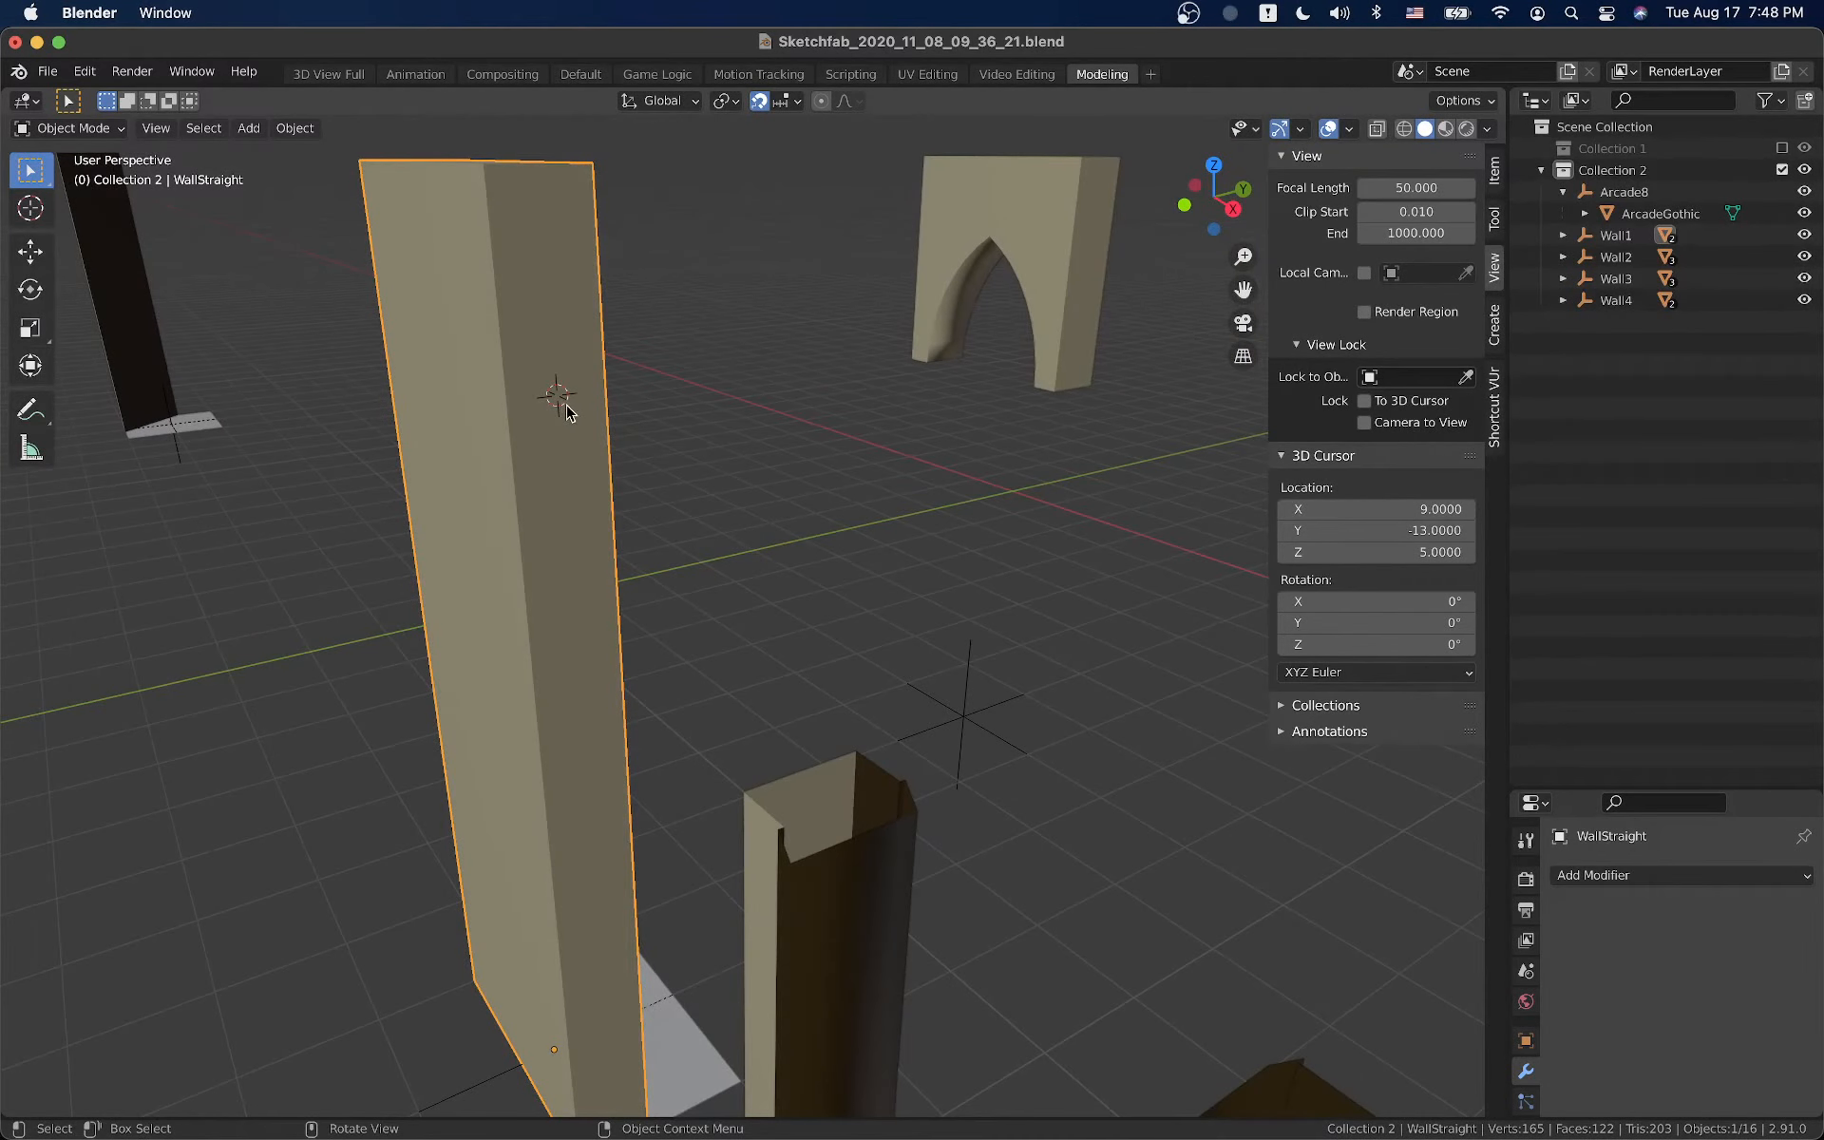
key(shift+a)
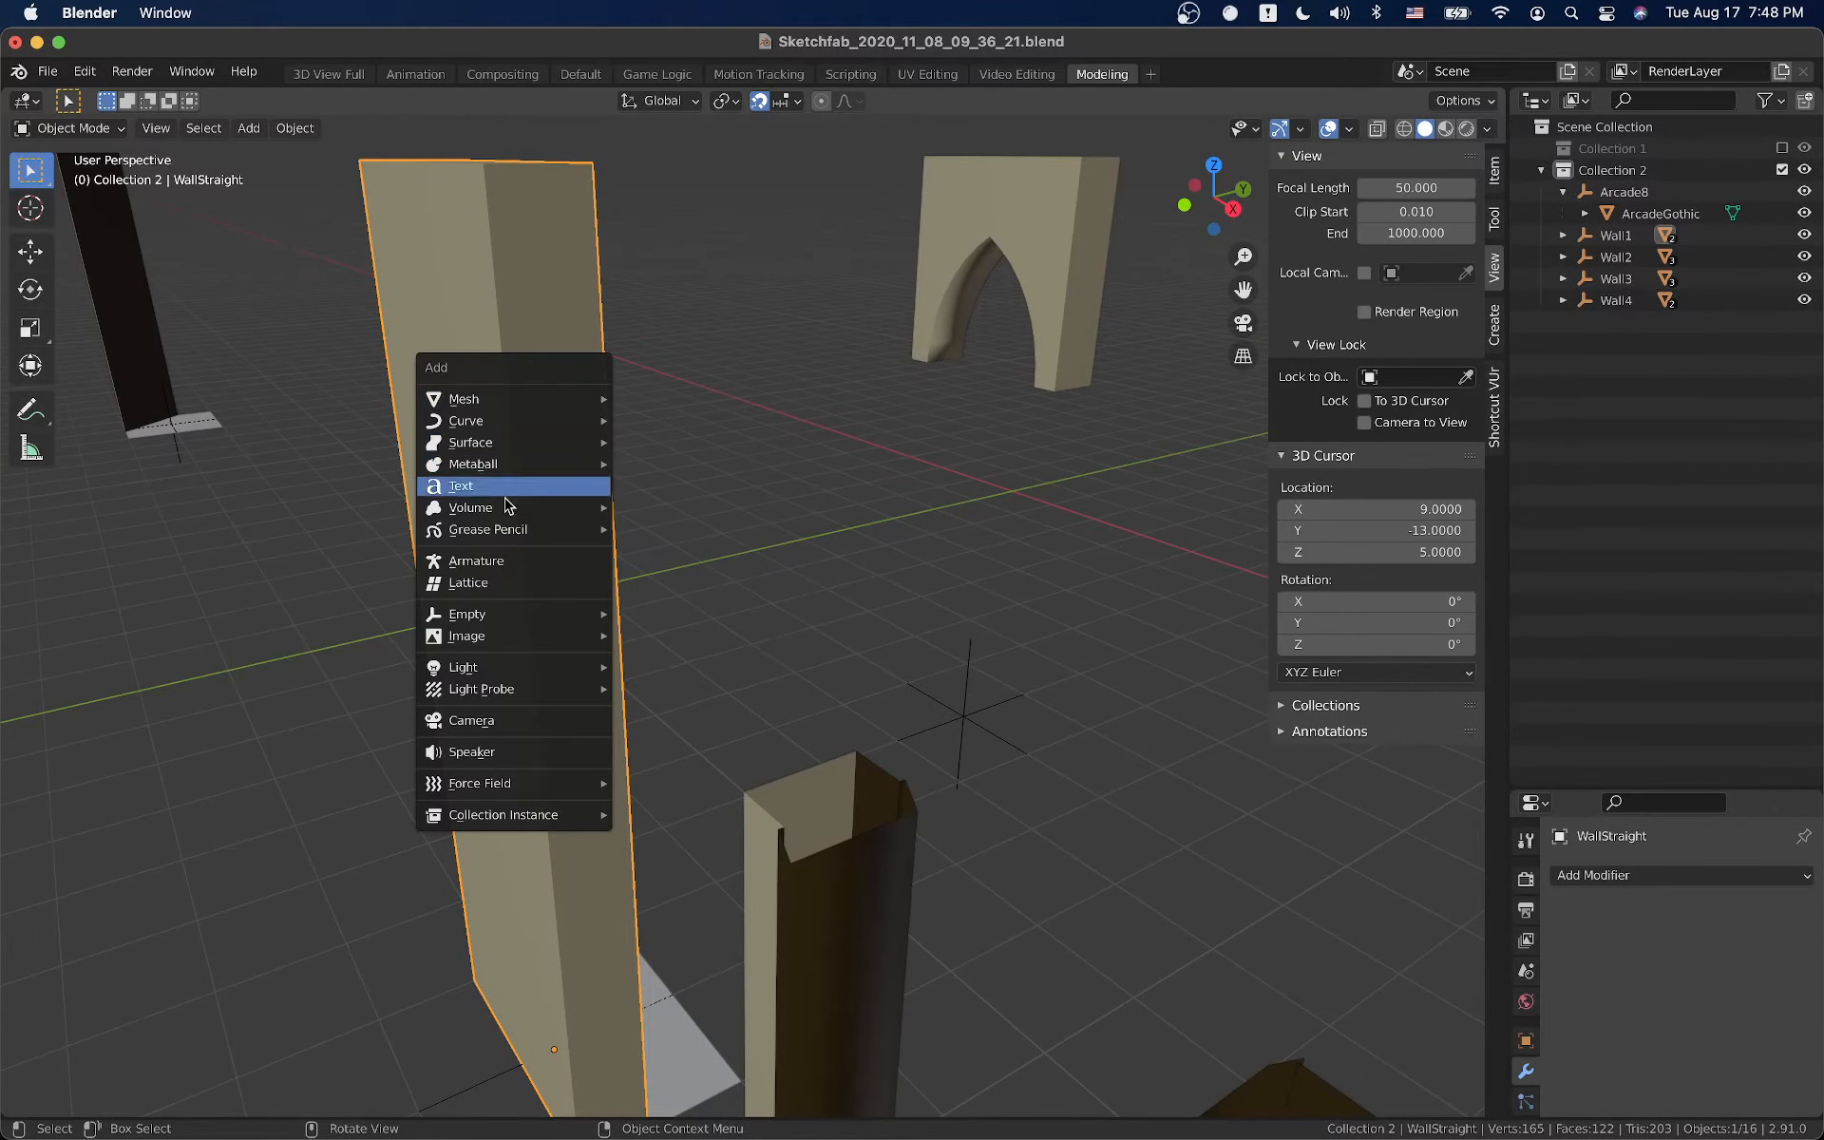
mouse_move(567, 614)
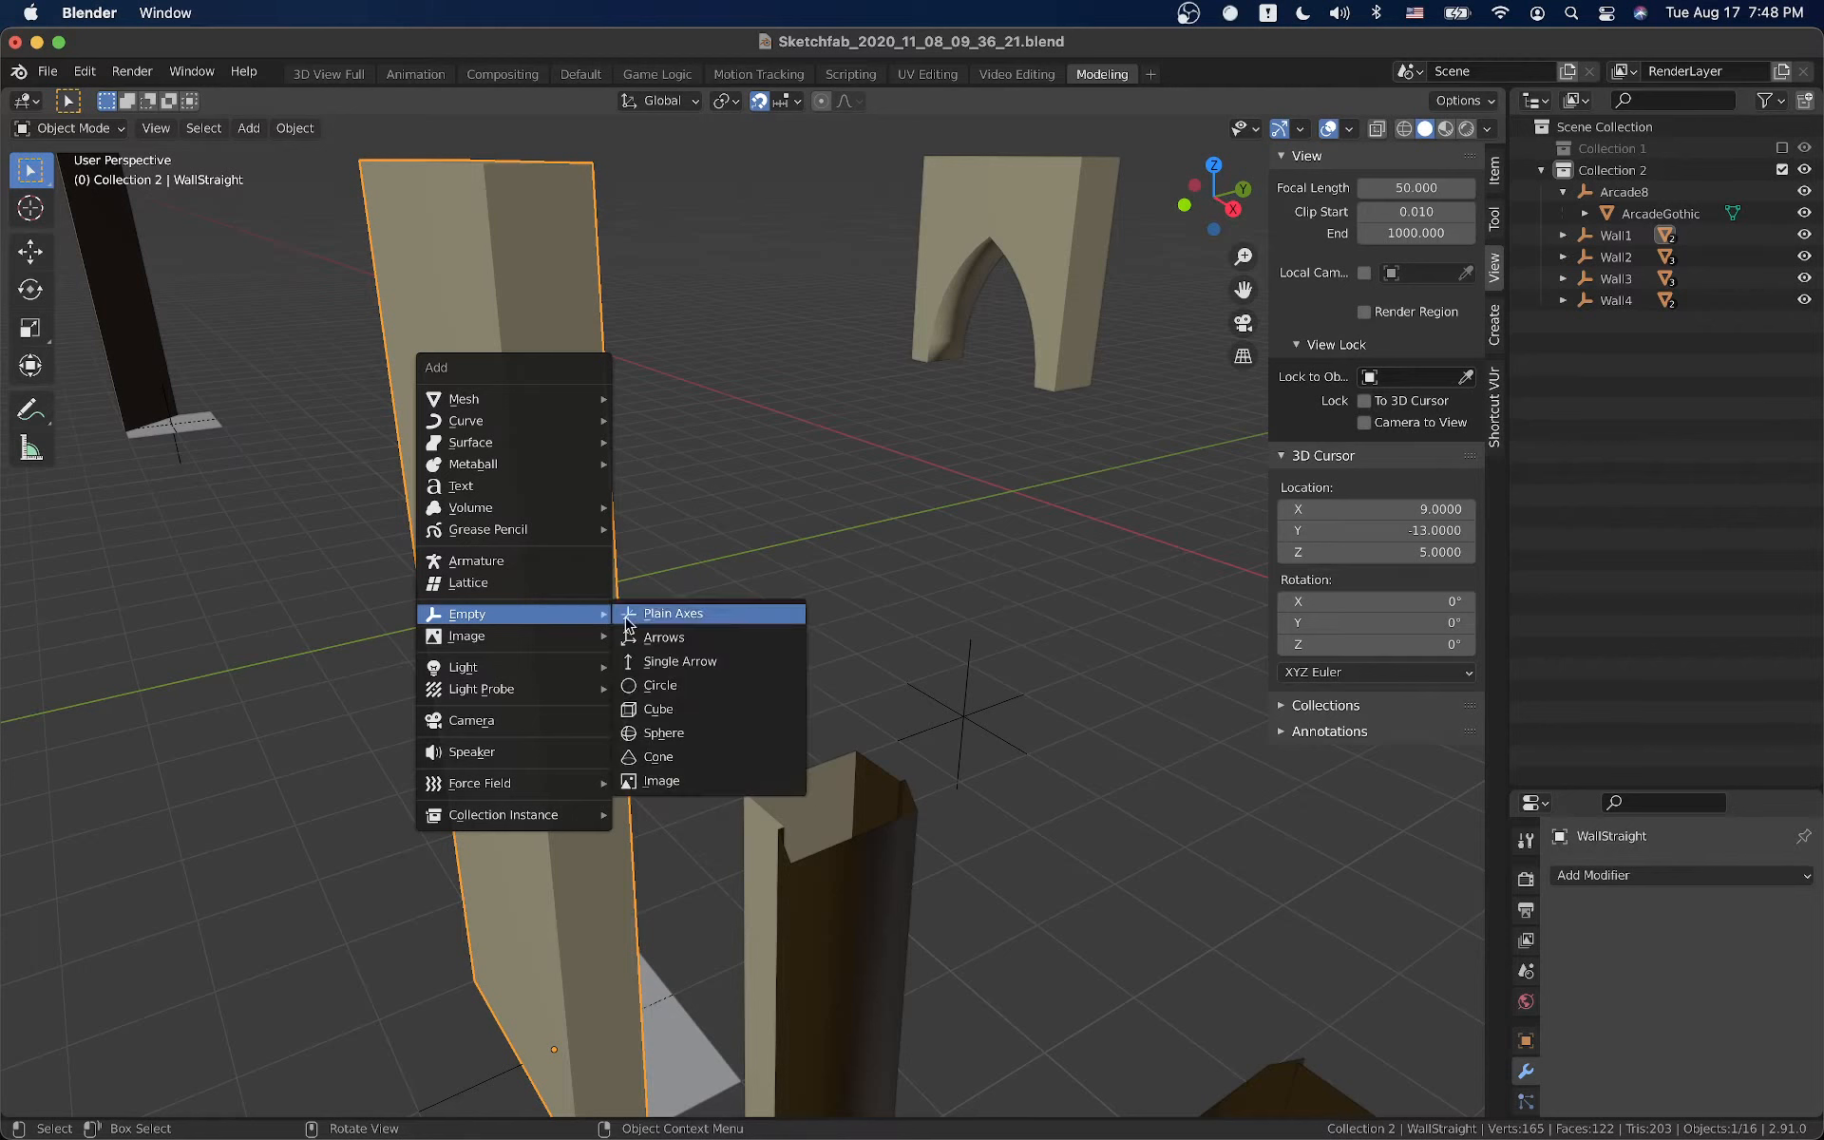
click(699, 643)
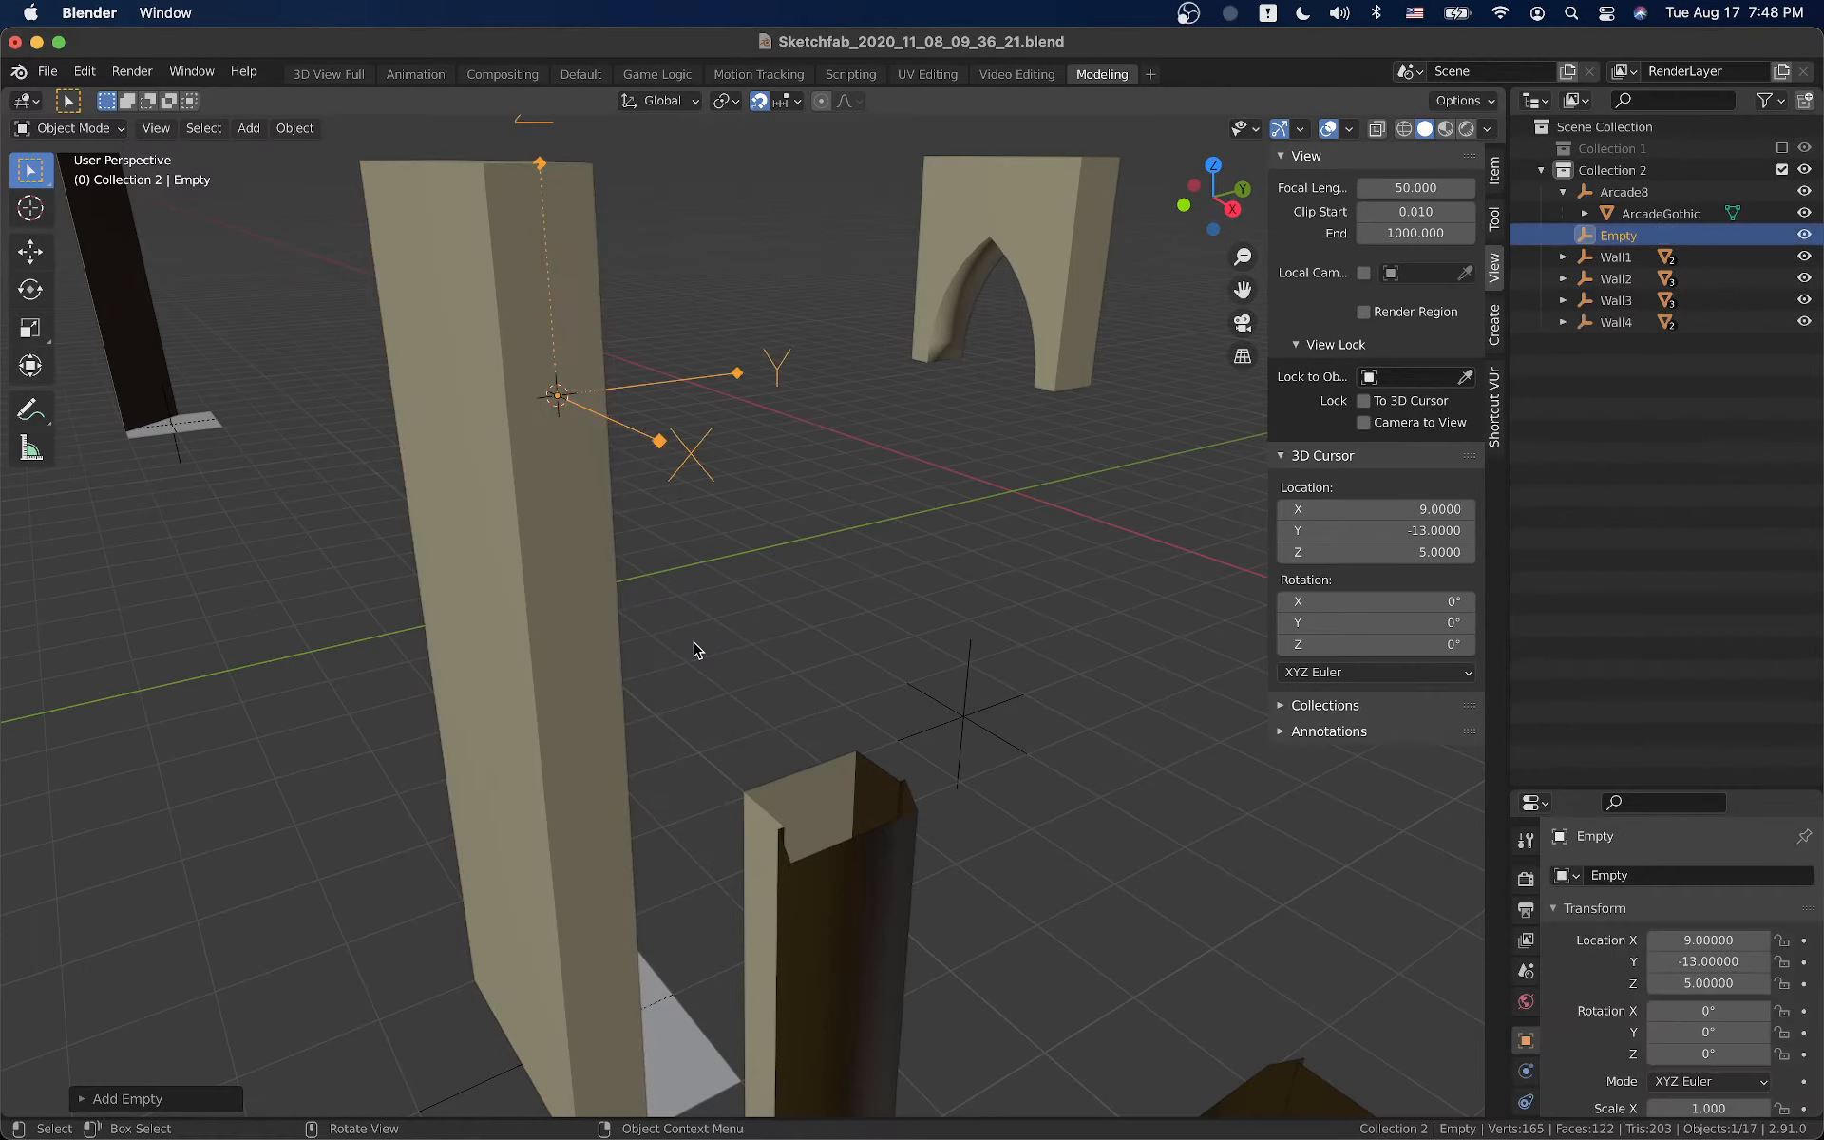
Set the display size of the new Arrows empty on the straight wall to 0.25
scroll(1588, 822, down, 4)
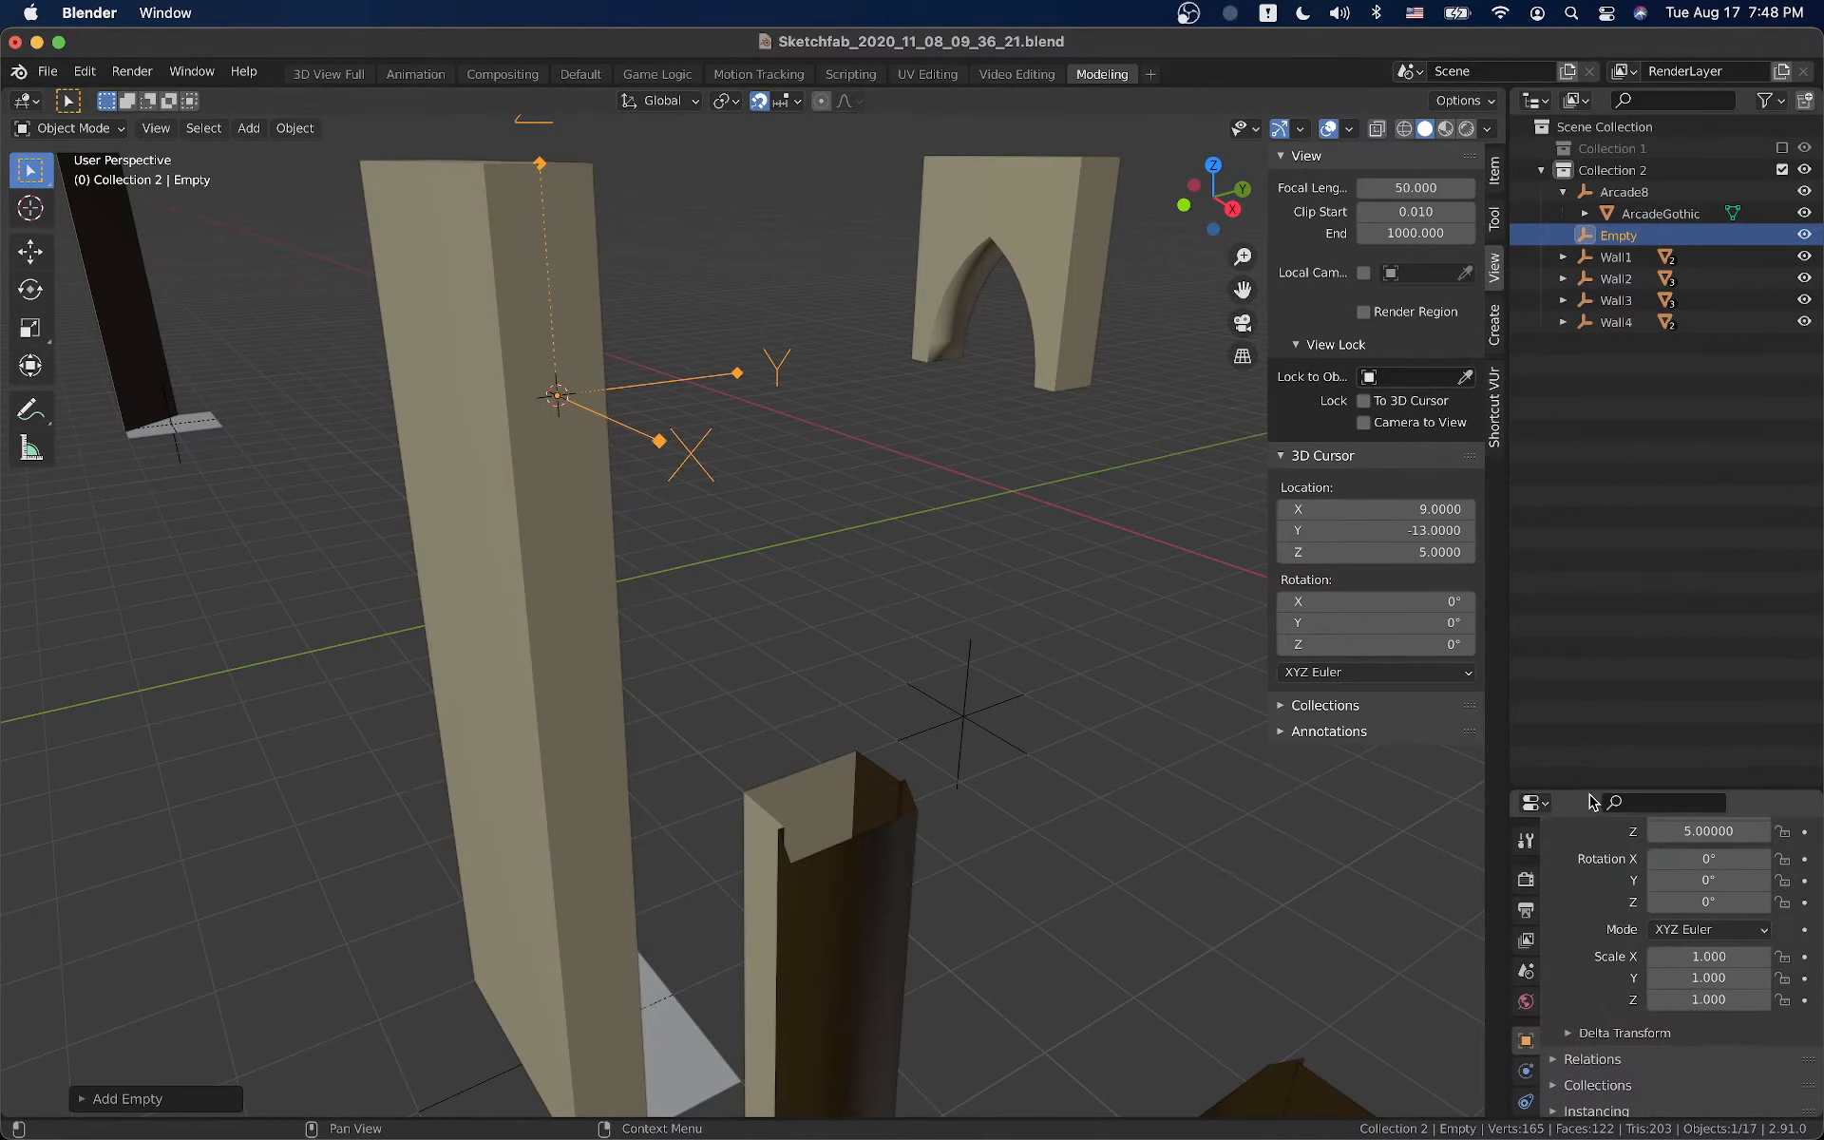
drag(1592, 791, 1592, 433)
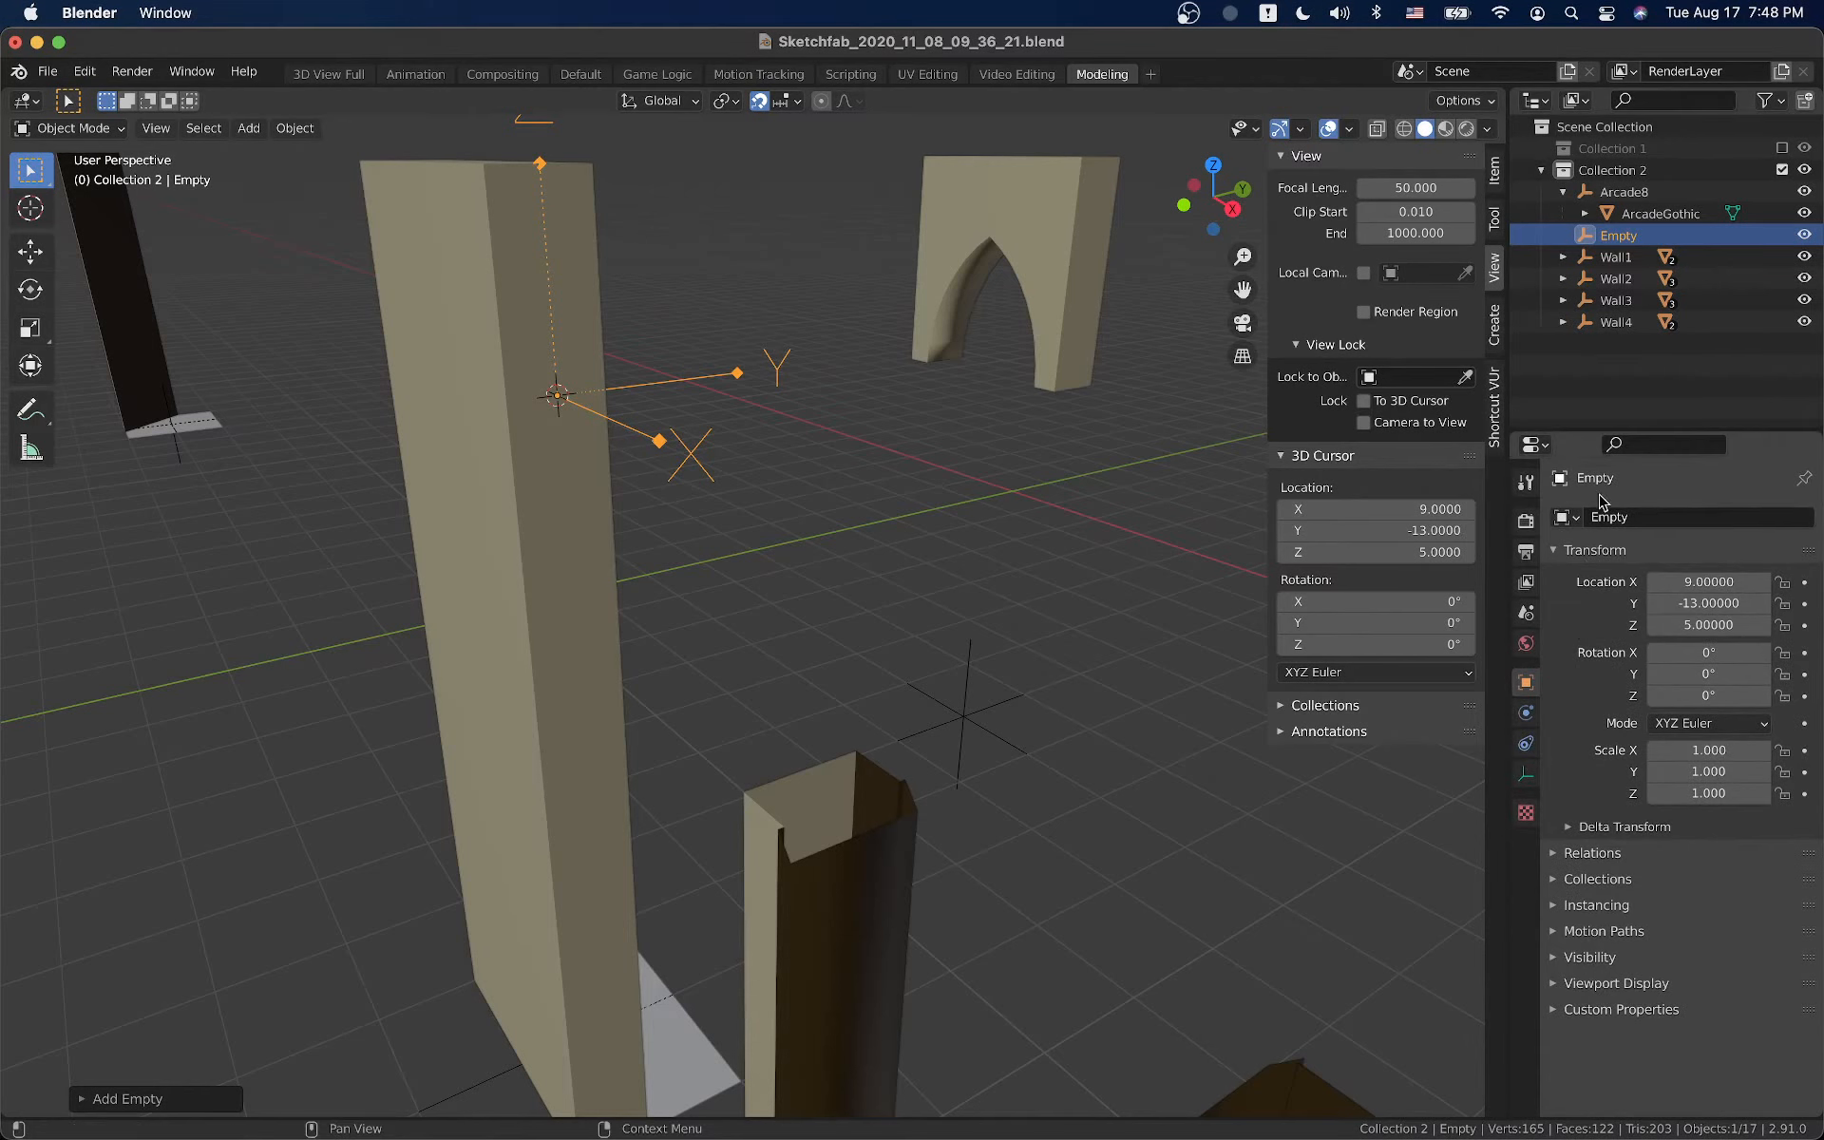
click(1526, 774)
click(1700, 574)
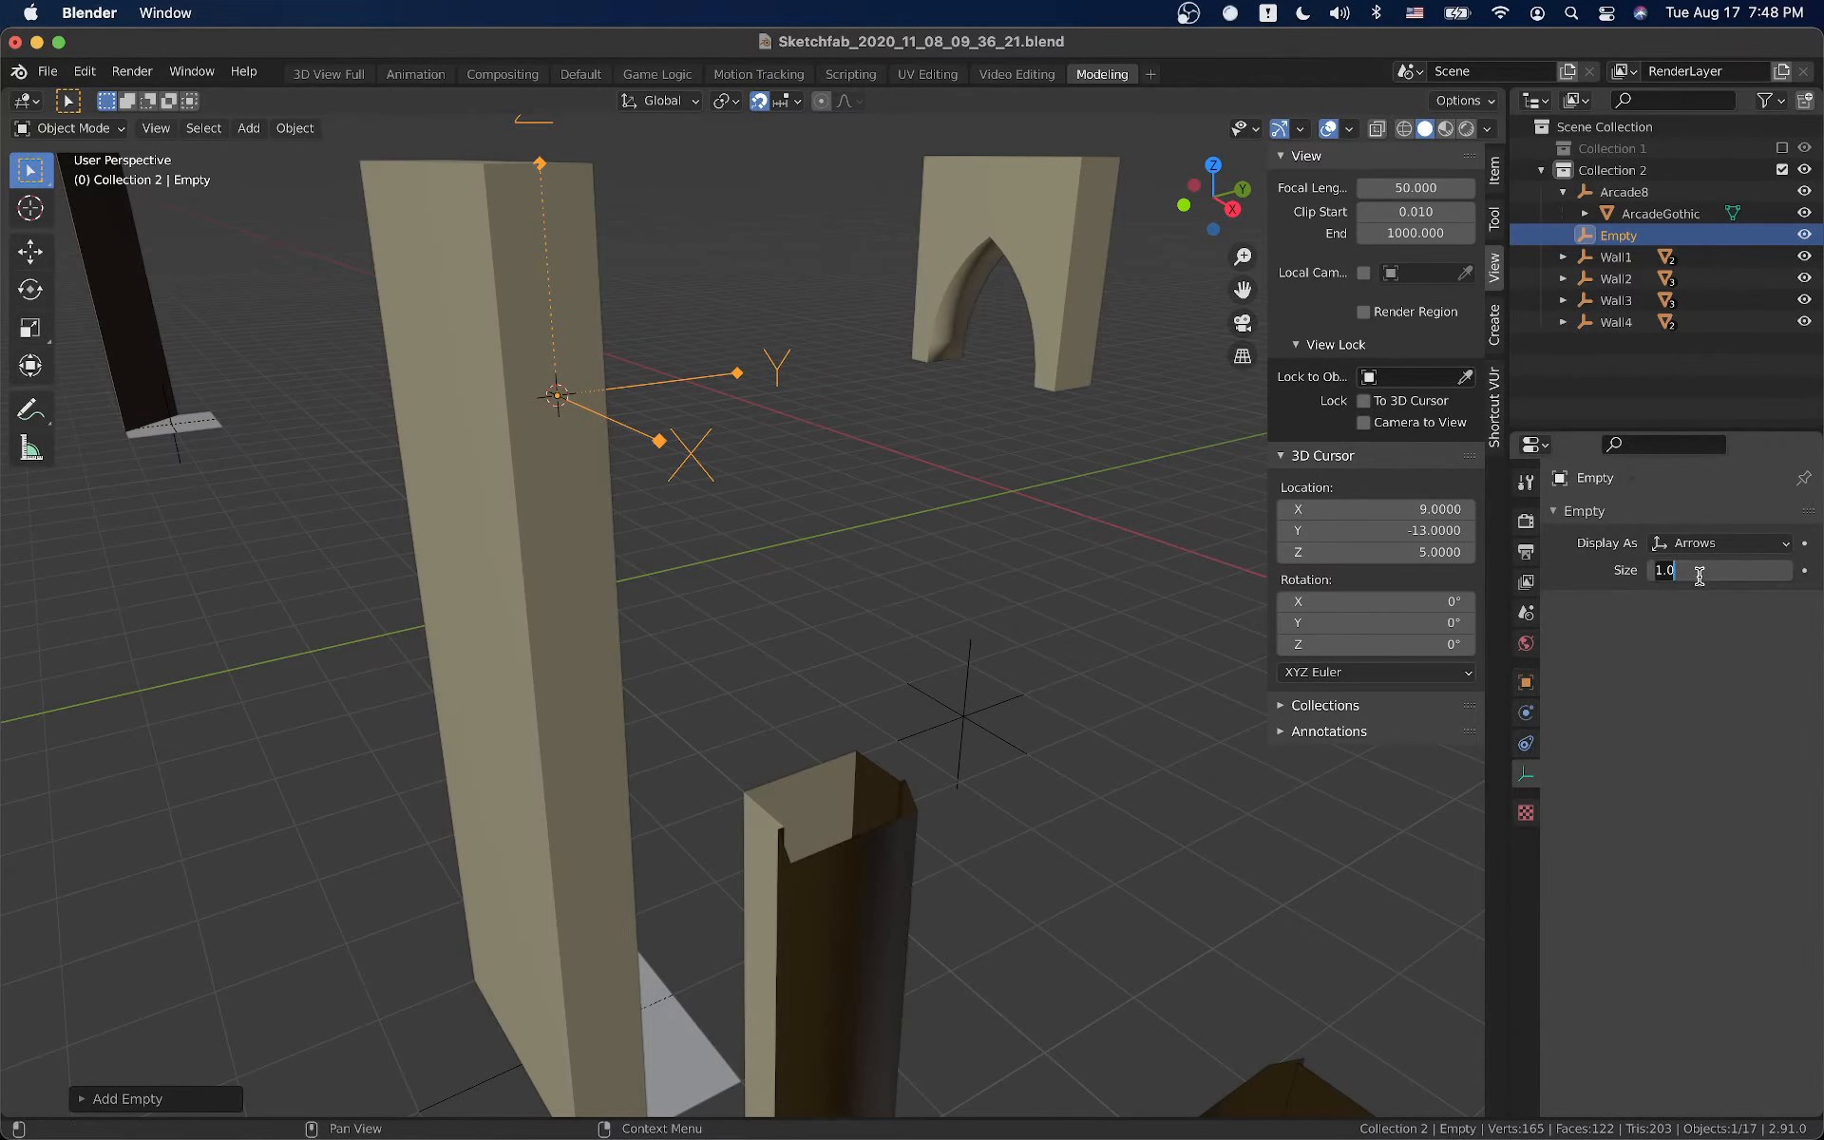
text(0.25)
key(Return)
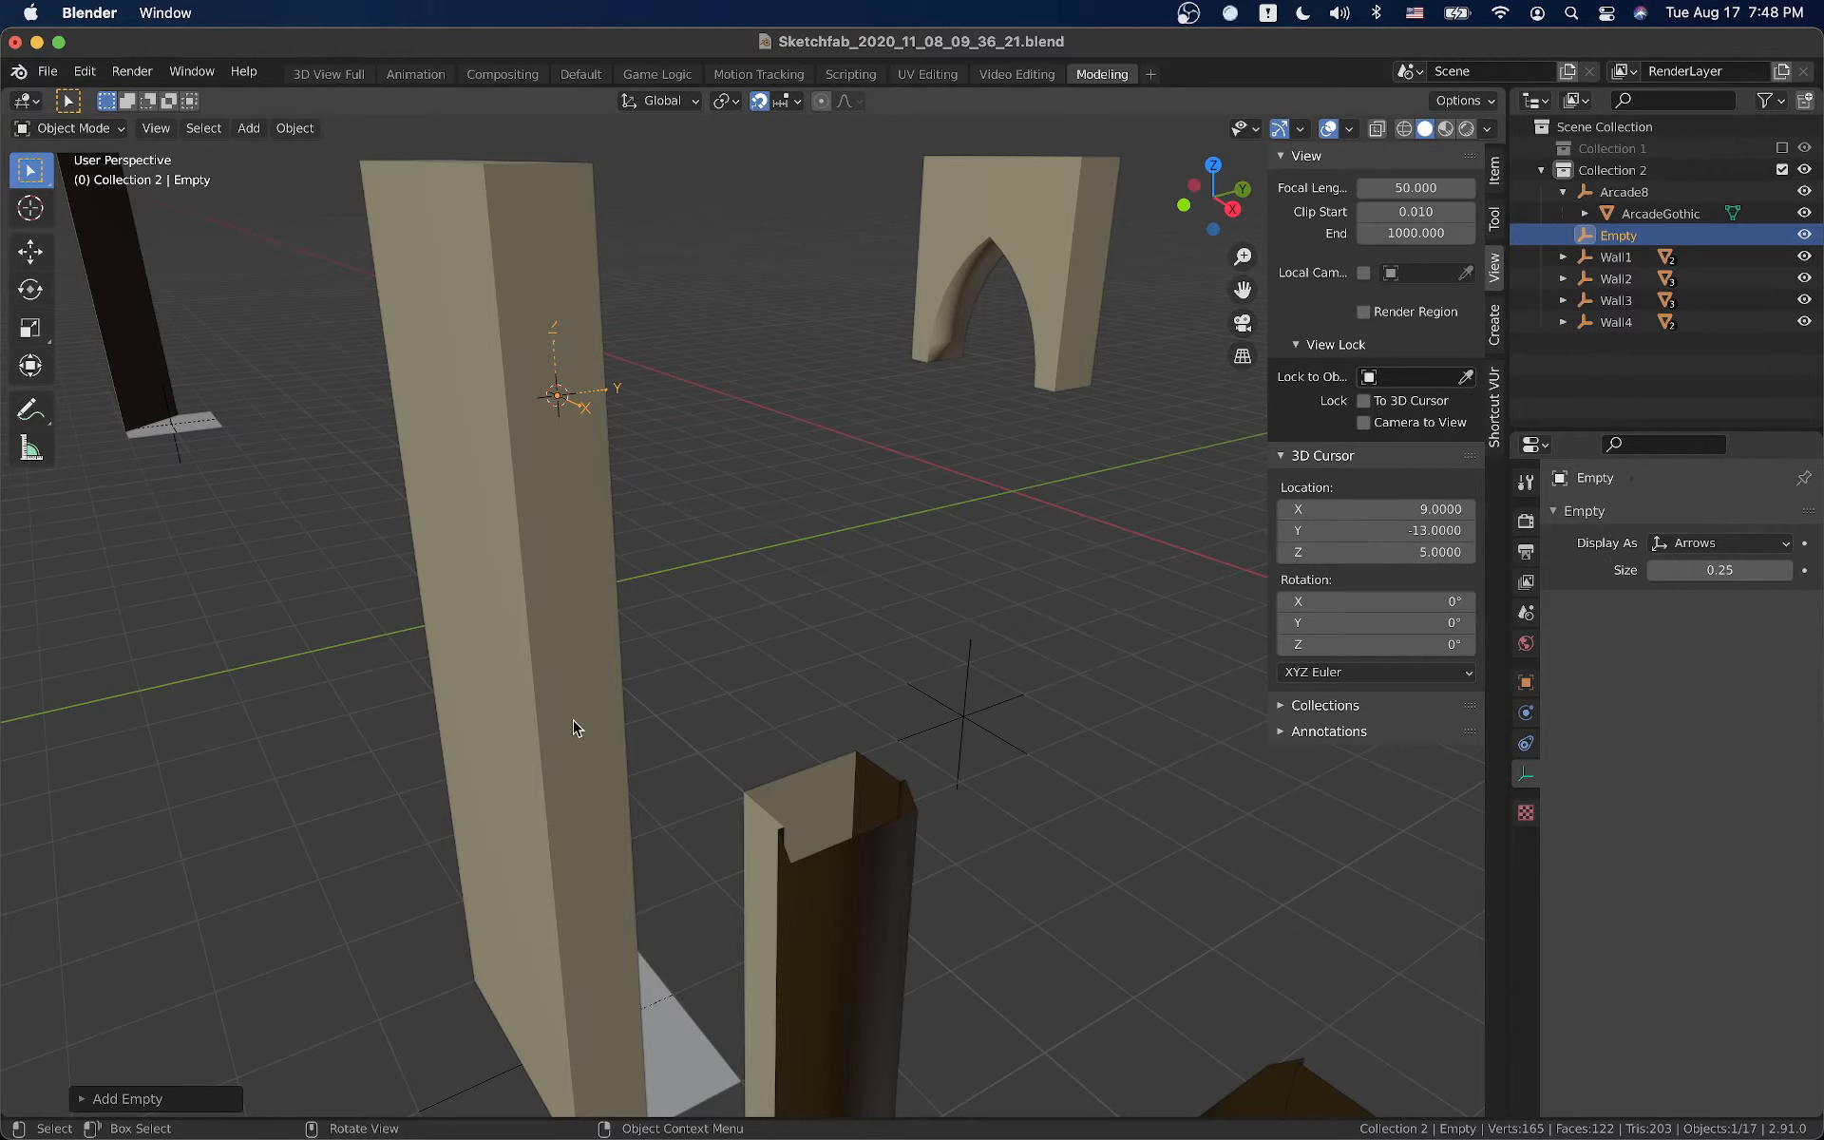
Rotate the empty 90° about the global Y axis so its Z arrow points outward from the wall's side face
key(r)
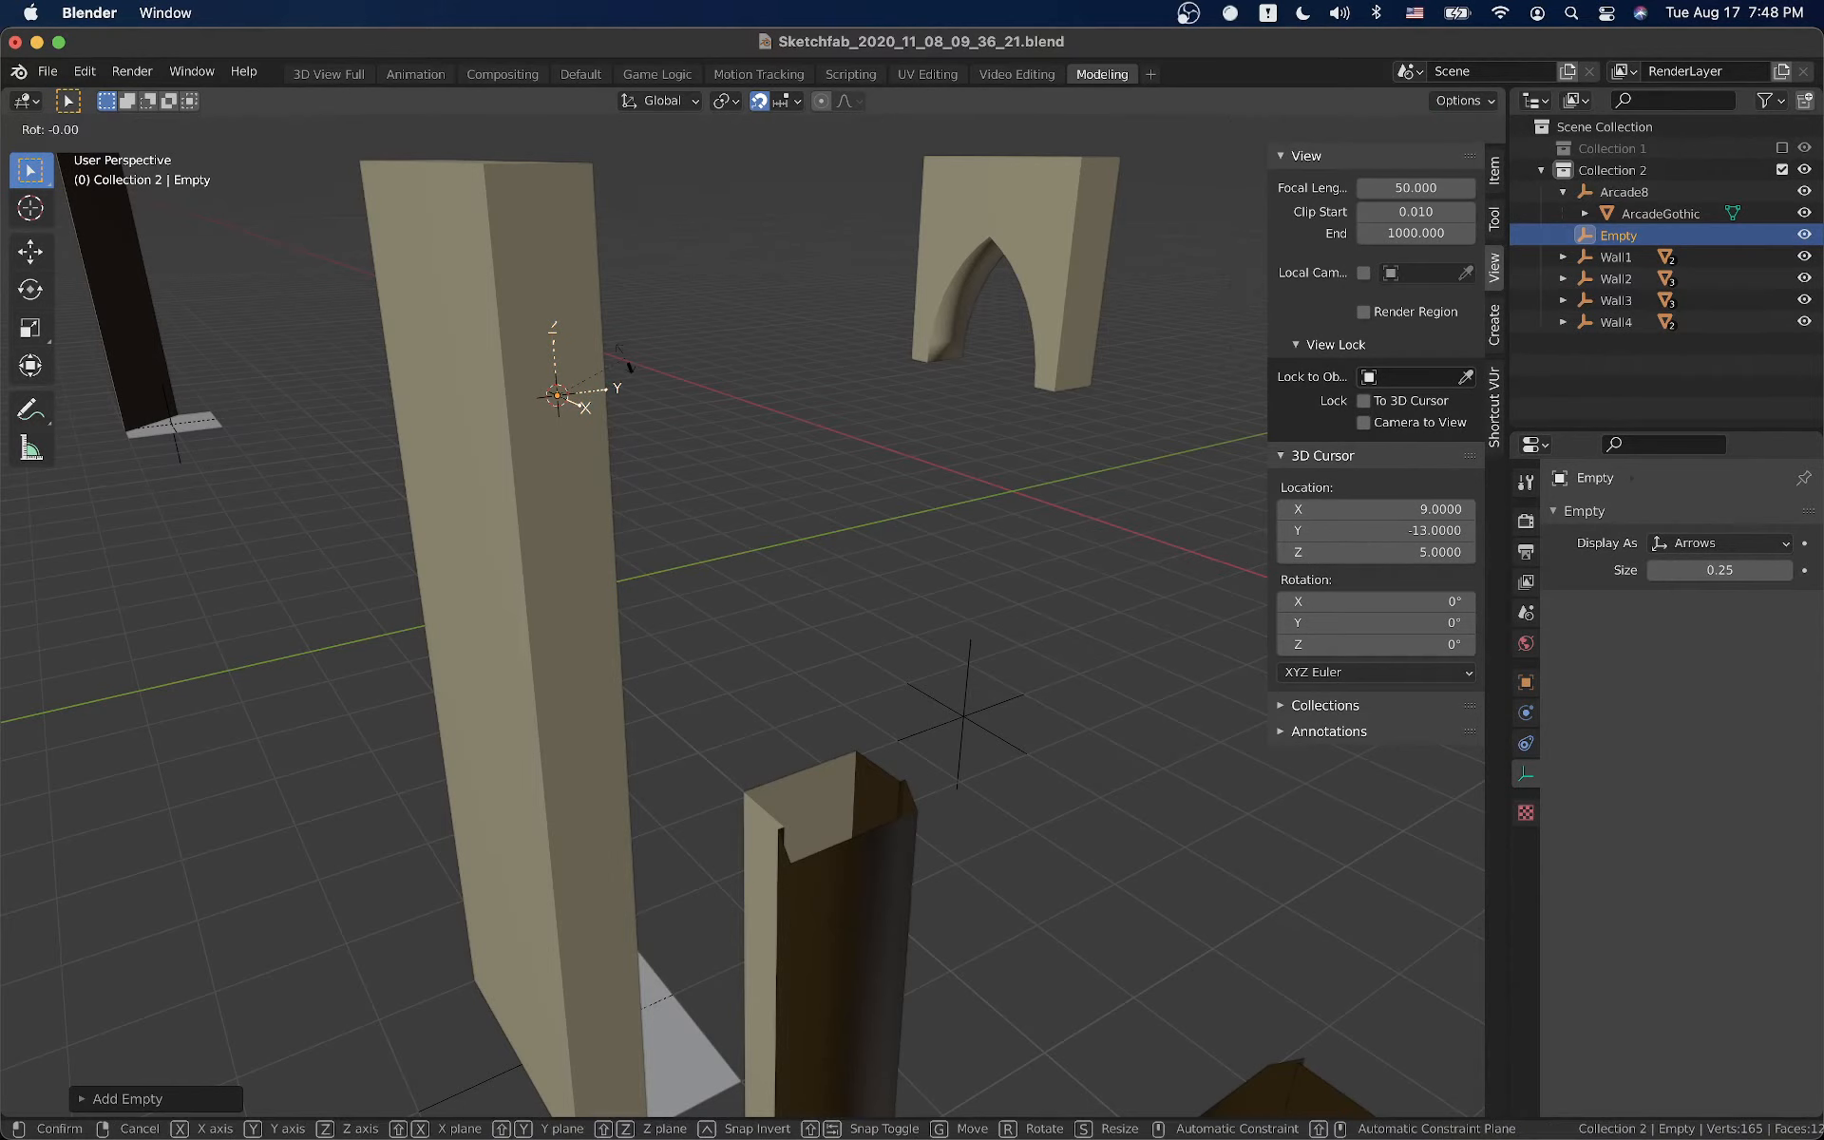
key(y)
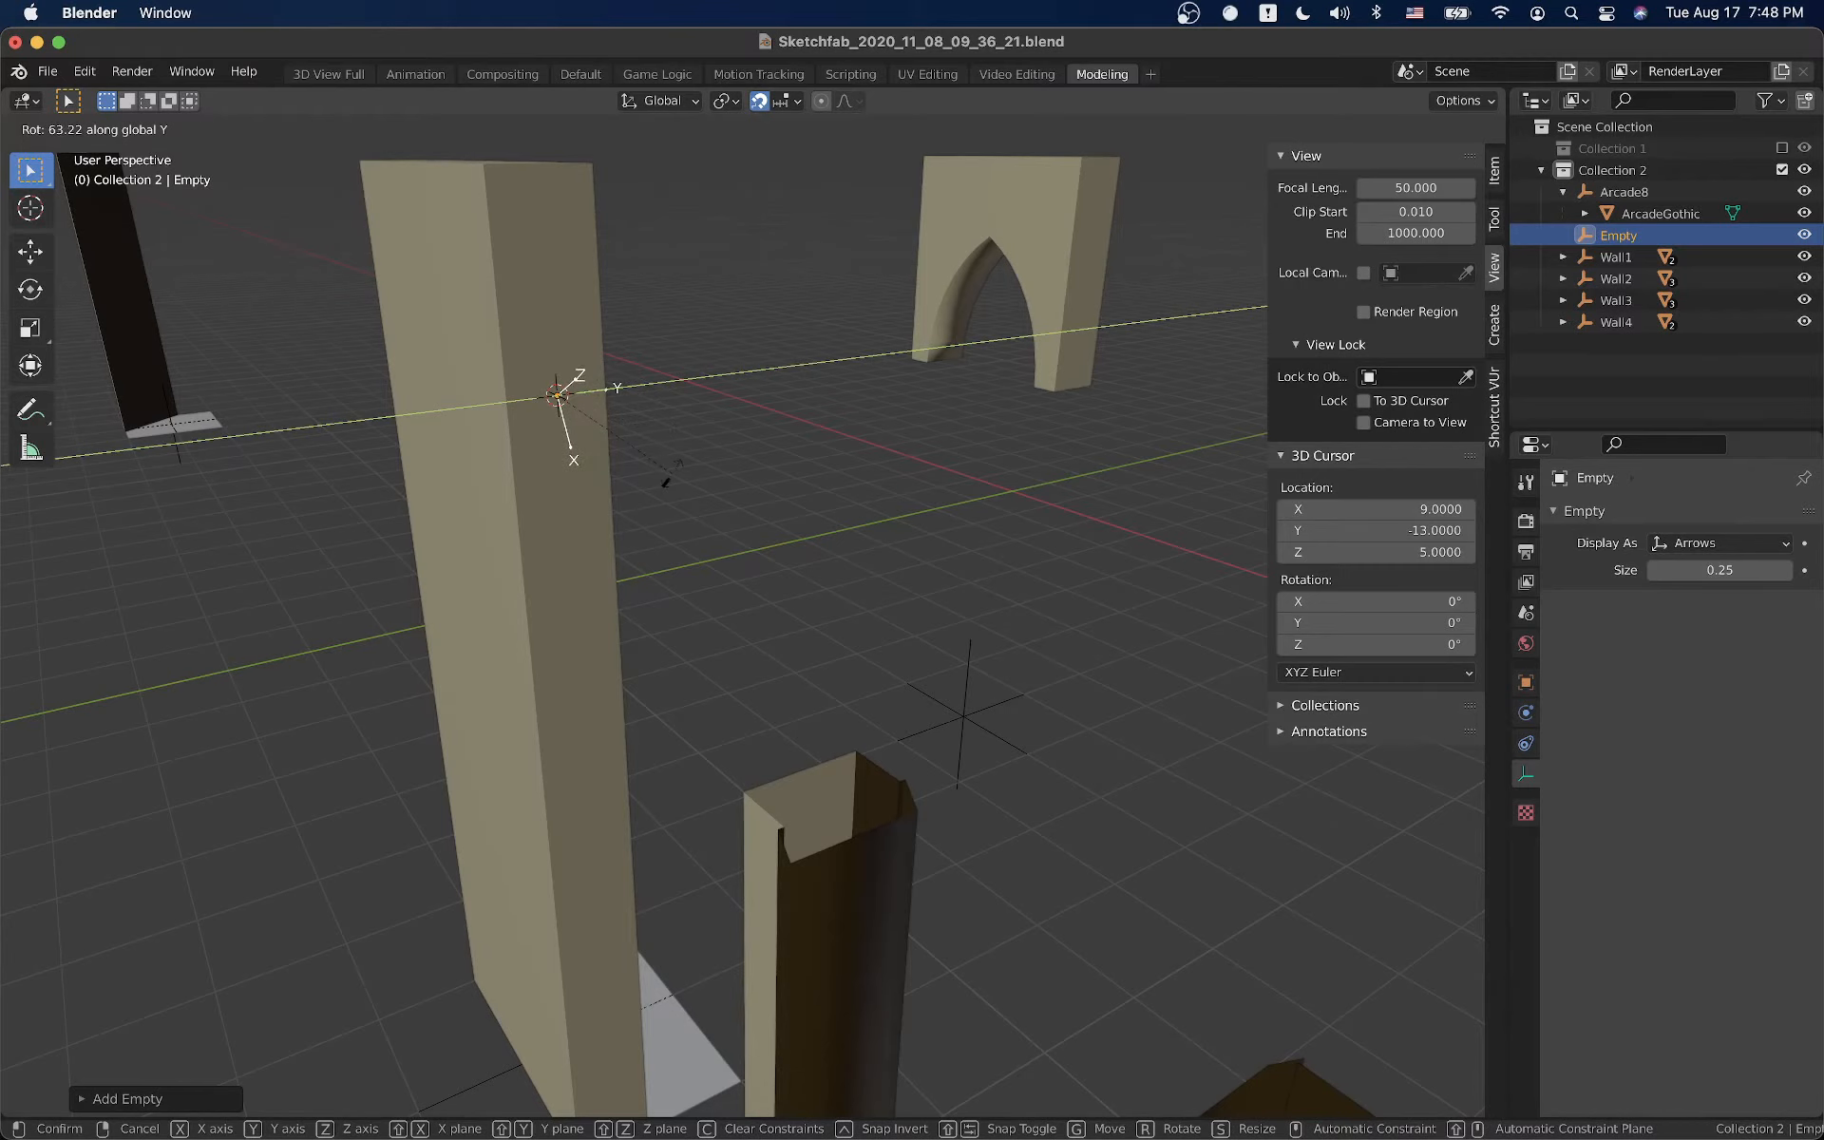
text(90)
key(Return)
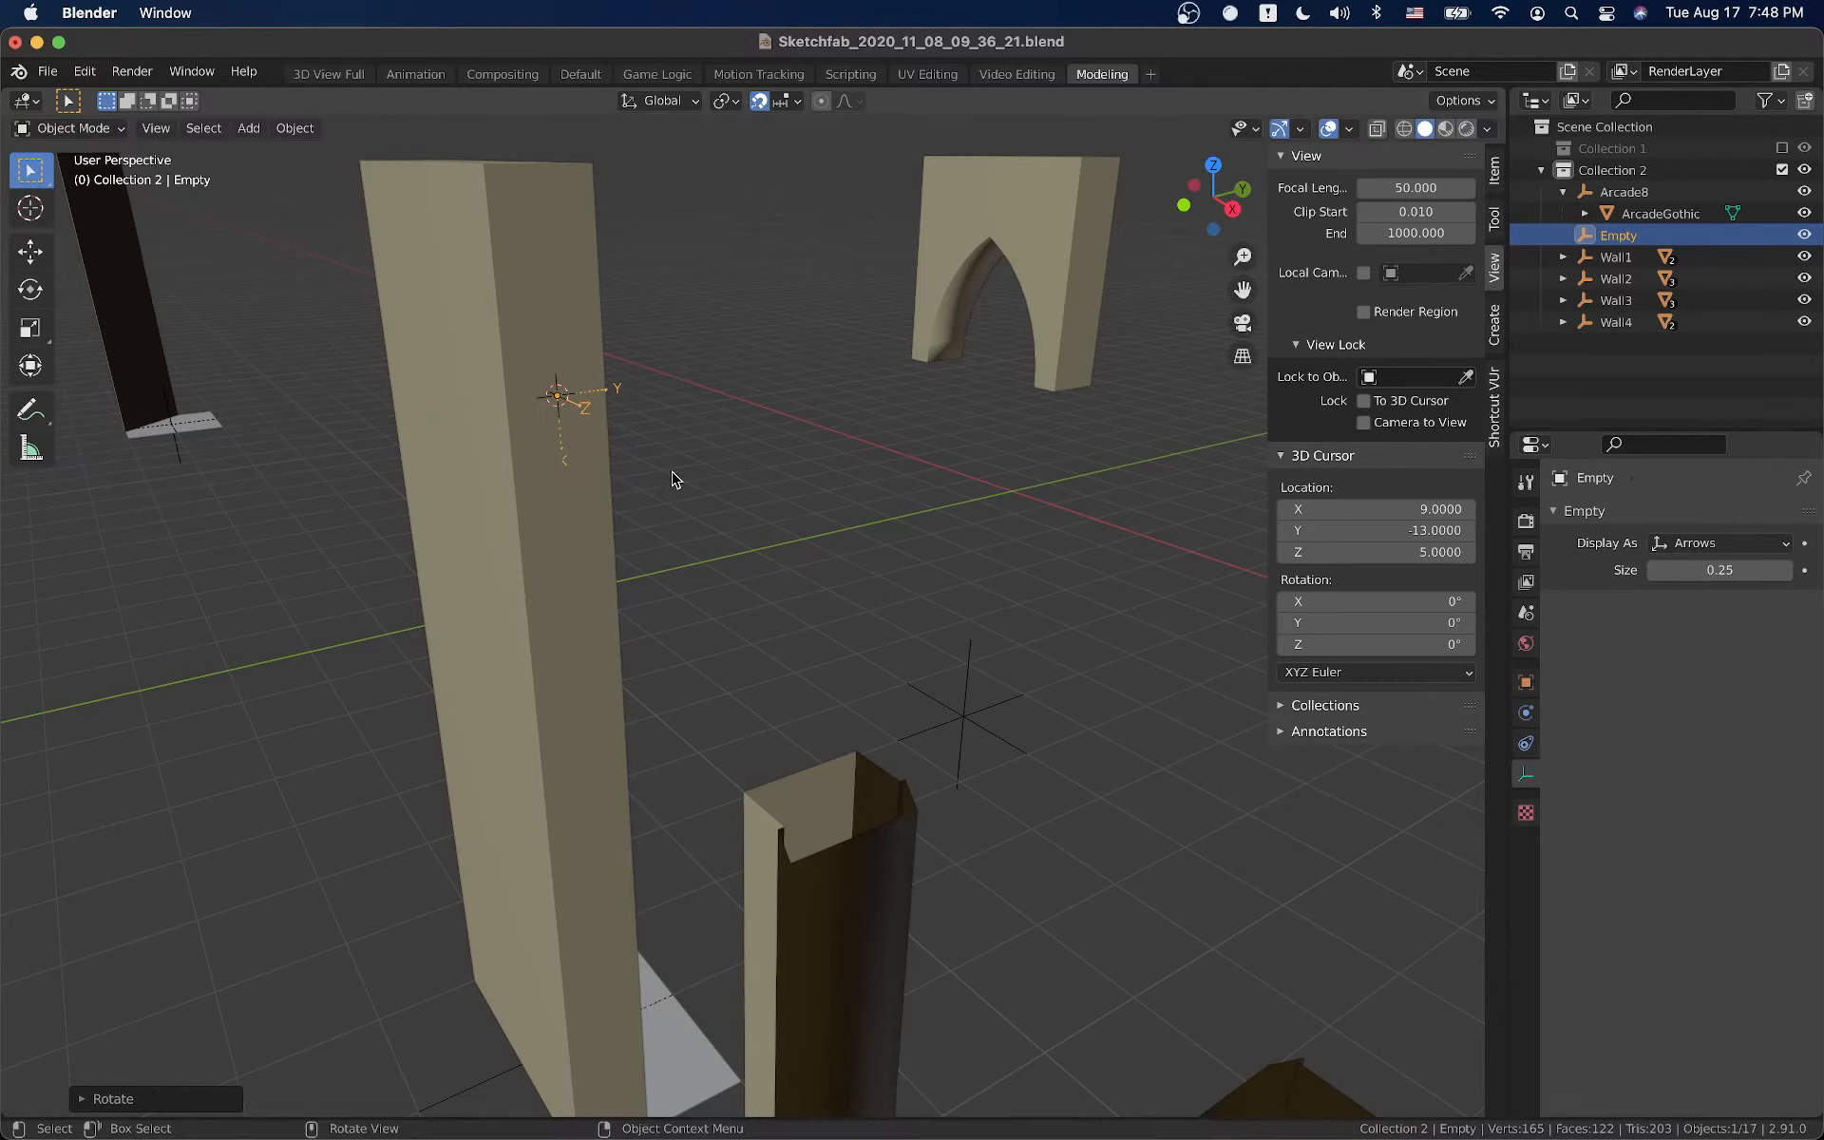
Rename the rotated empty as anchor
middle_drag(565, 521, 644, 471)
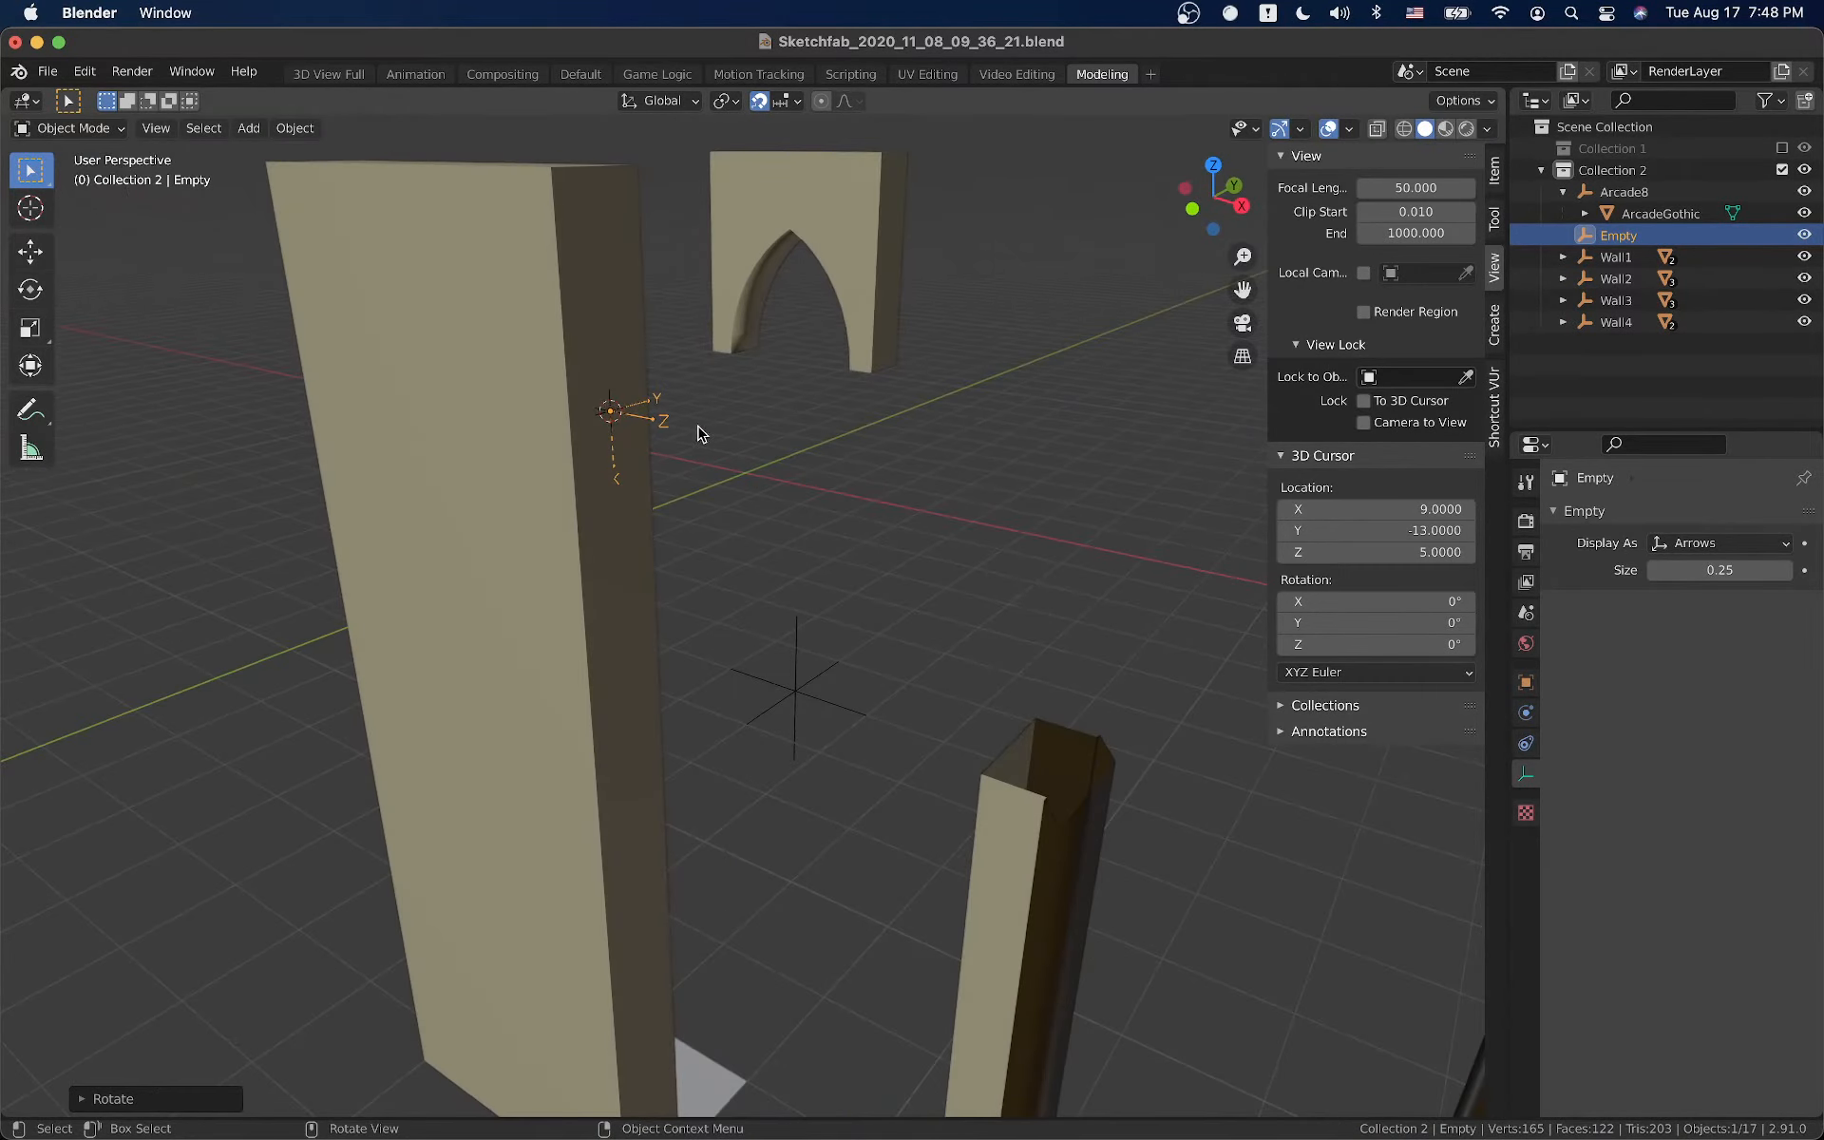
shift+middle_drag(708, 684, 660, 408)
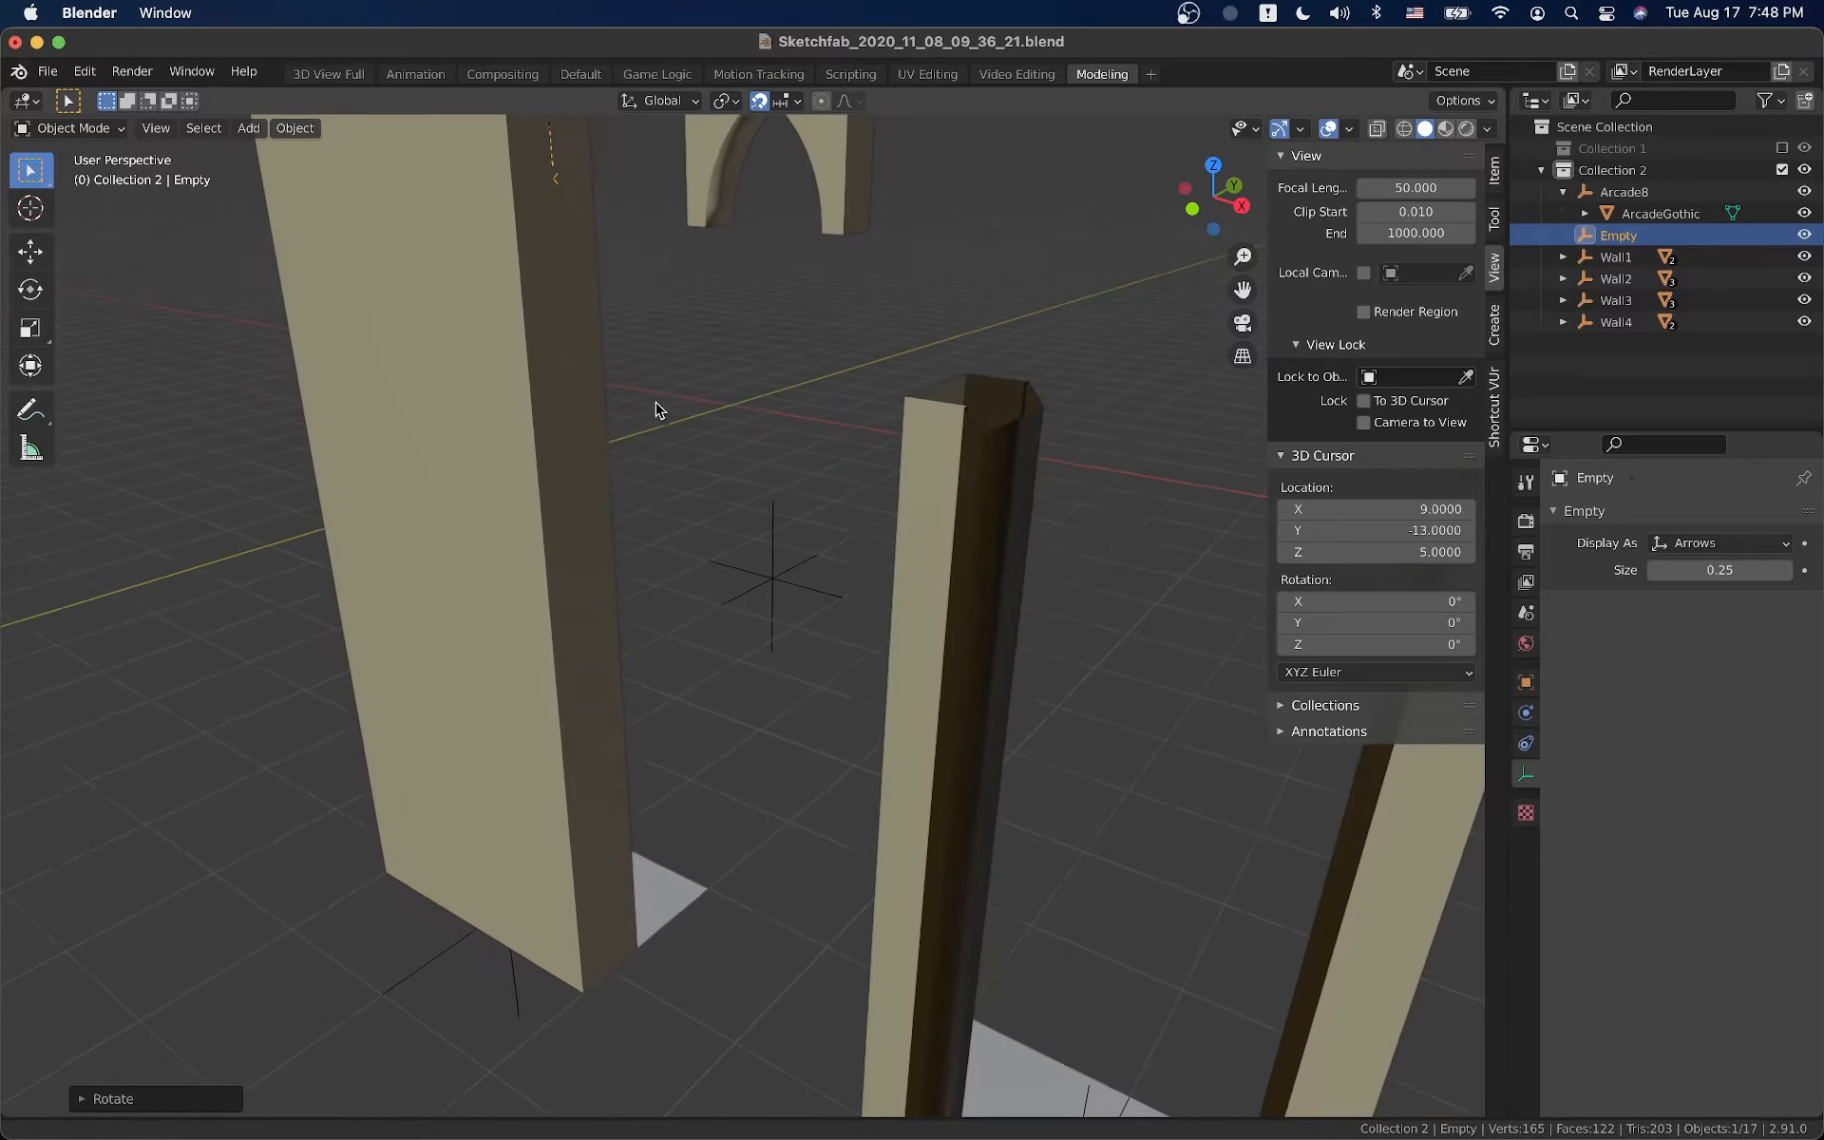
double_click(1630, 236)
text(anchor)
key(Return)
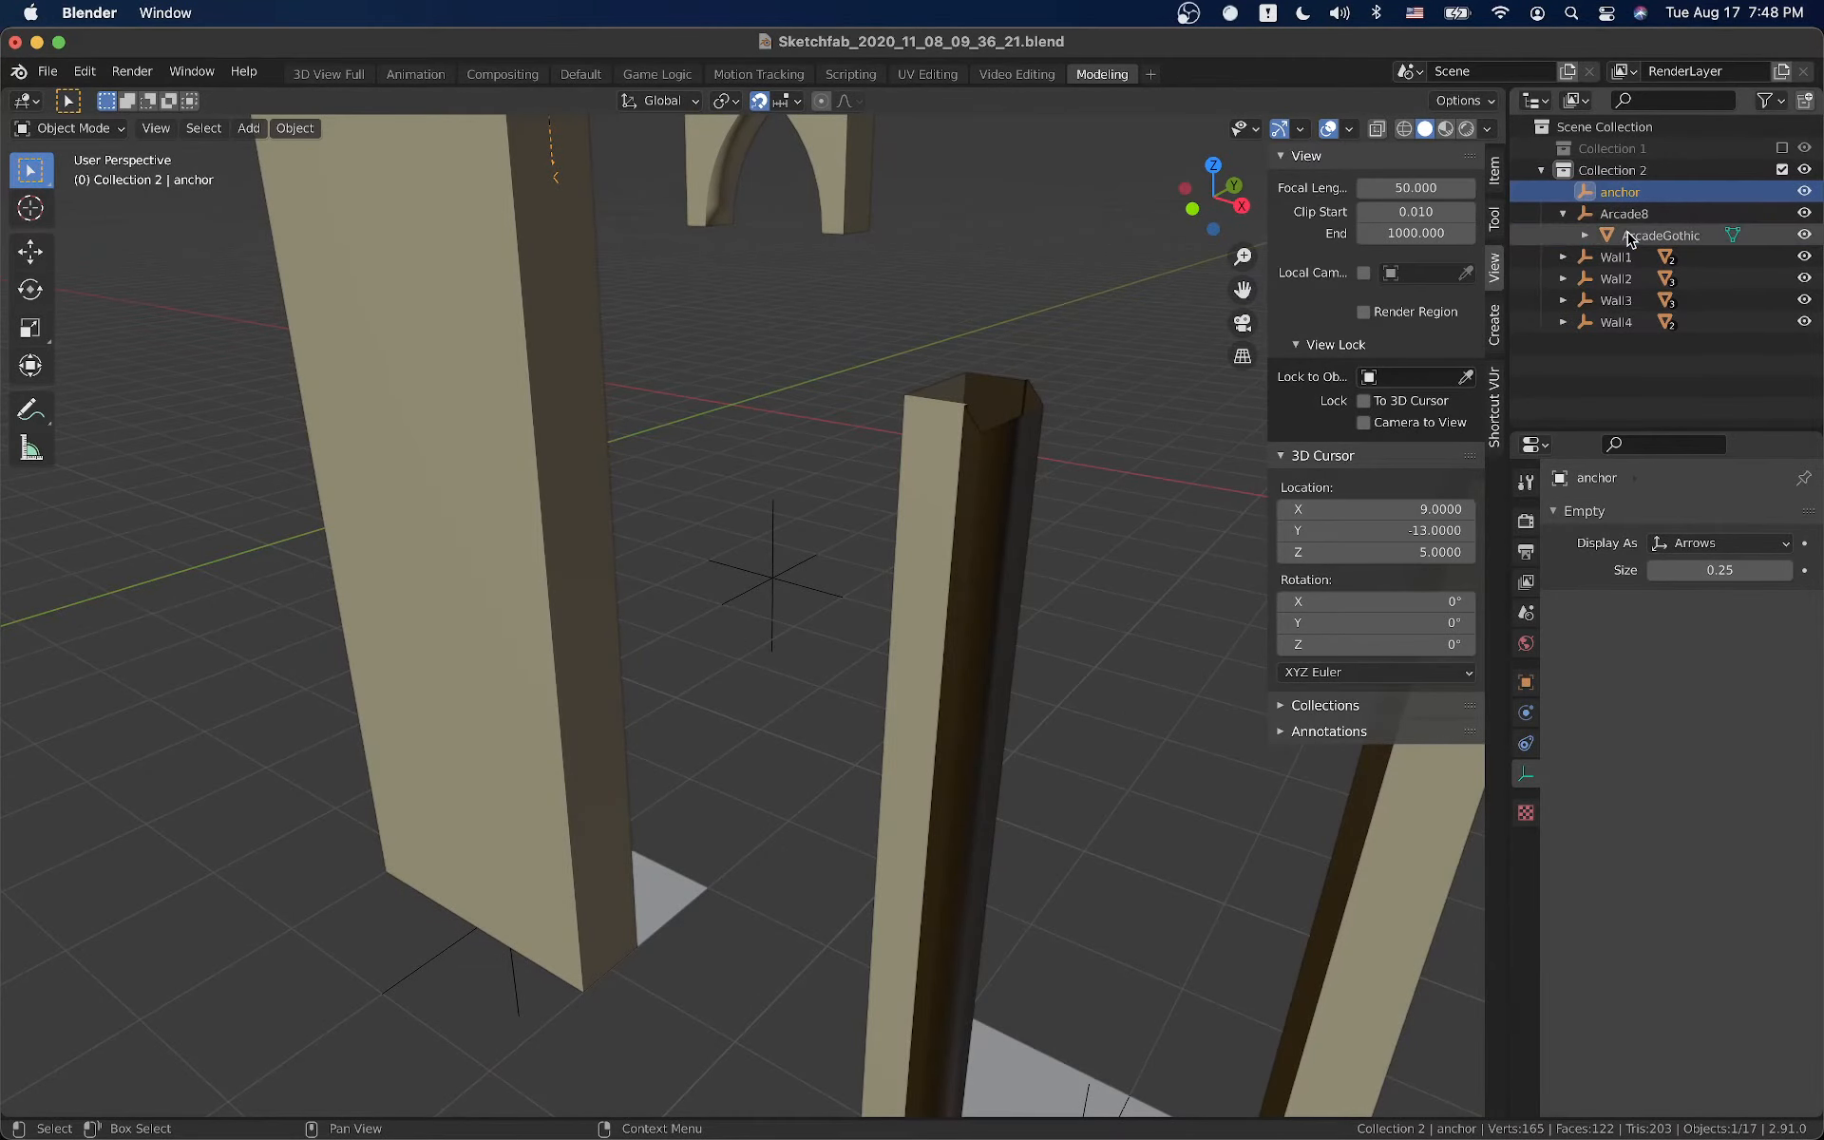
Snap the 3D cursor to the WallDoor mesh's outer side face facing the straight wall and check the cursor's Z location
scroll(563, 675, down, 2)
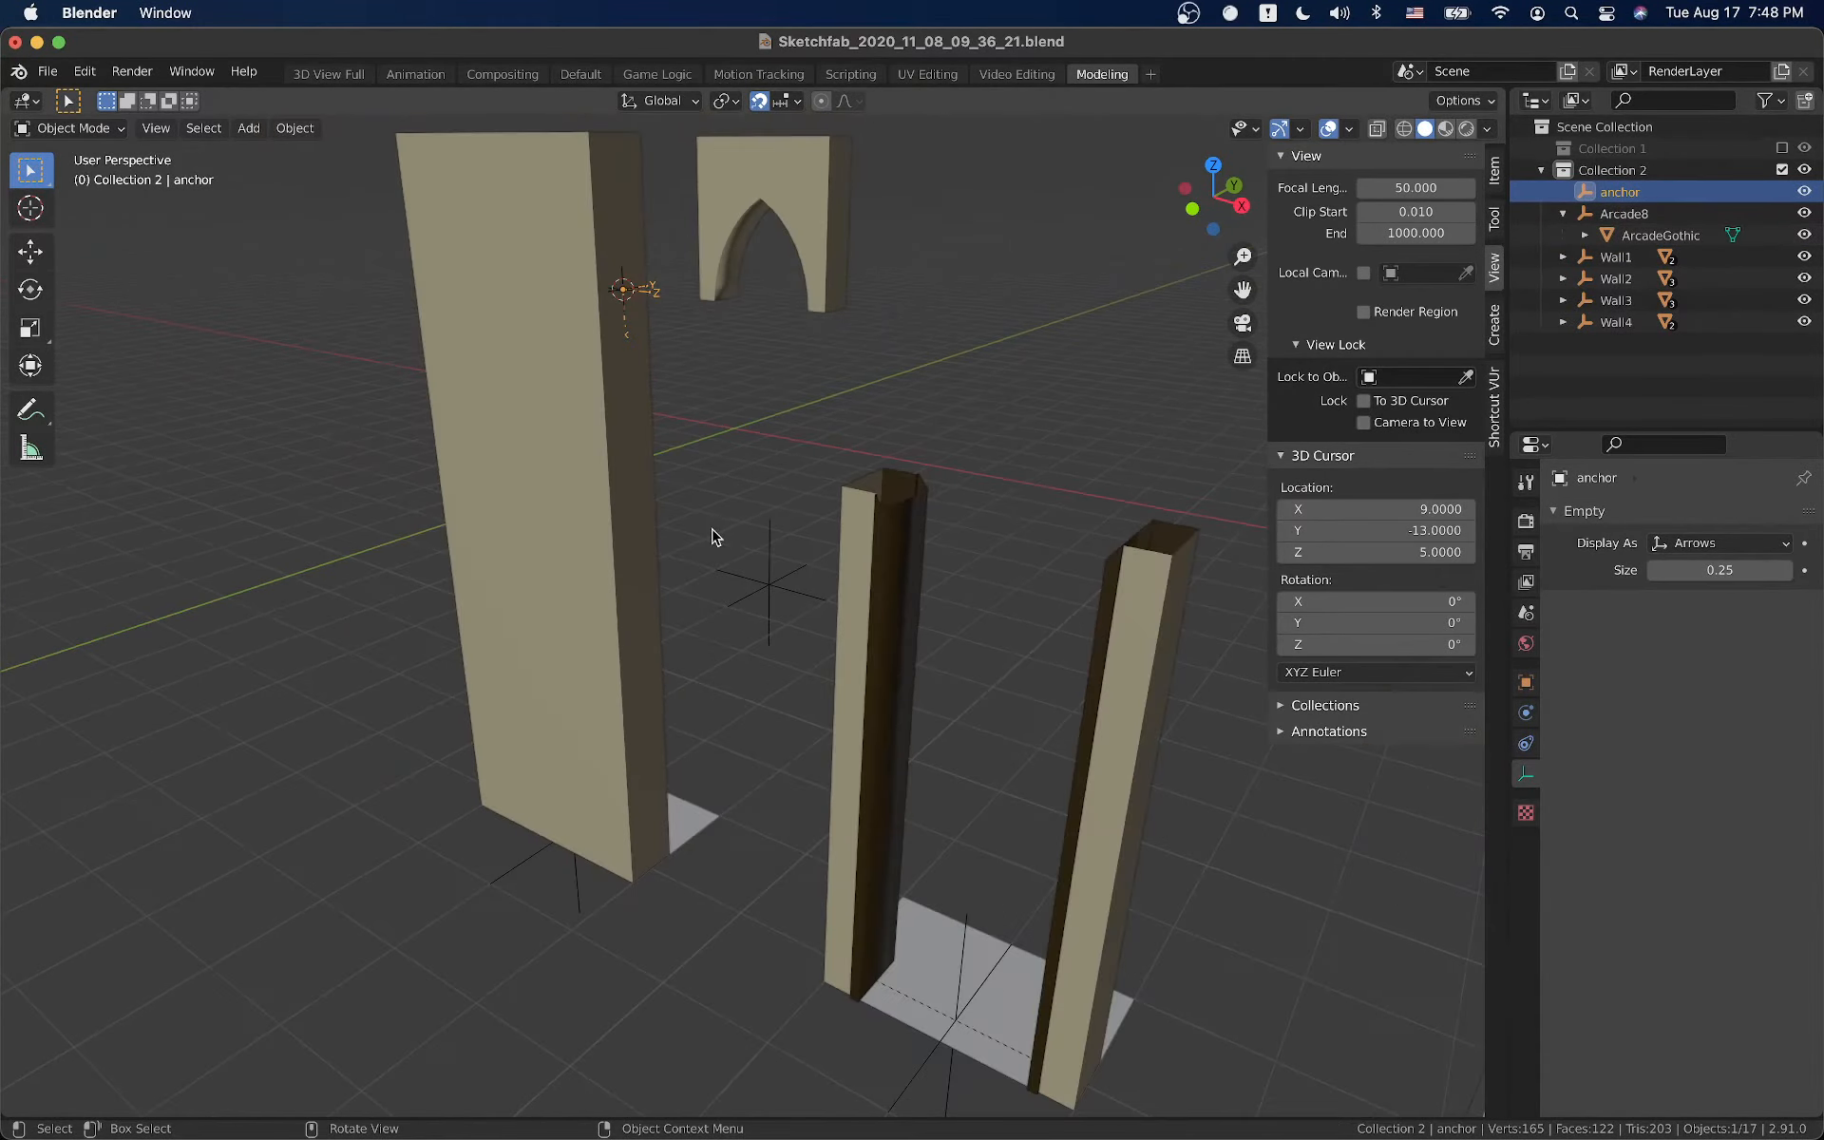
click(714, 532)
middle_drag(650, 434, 729, 424)
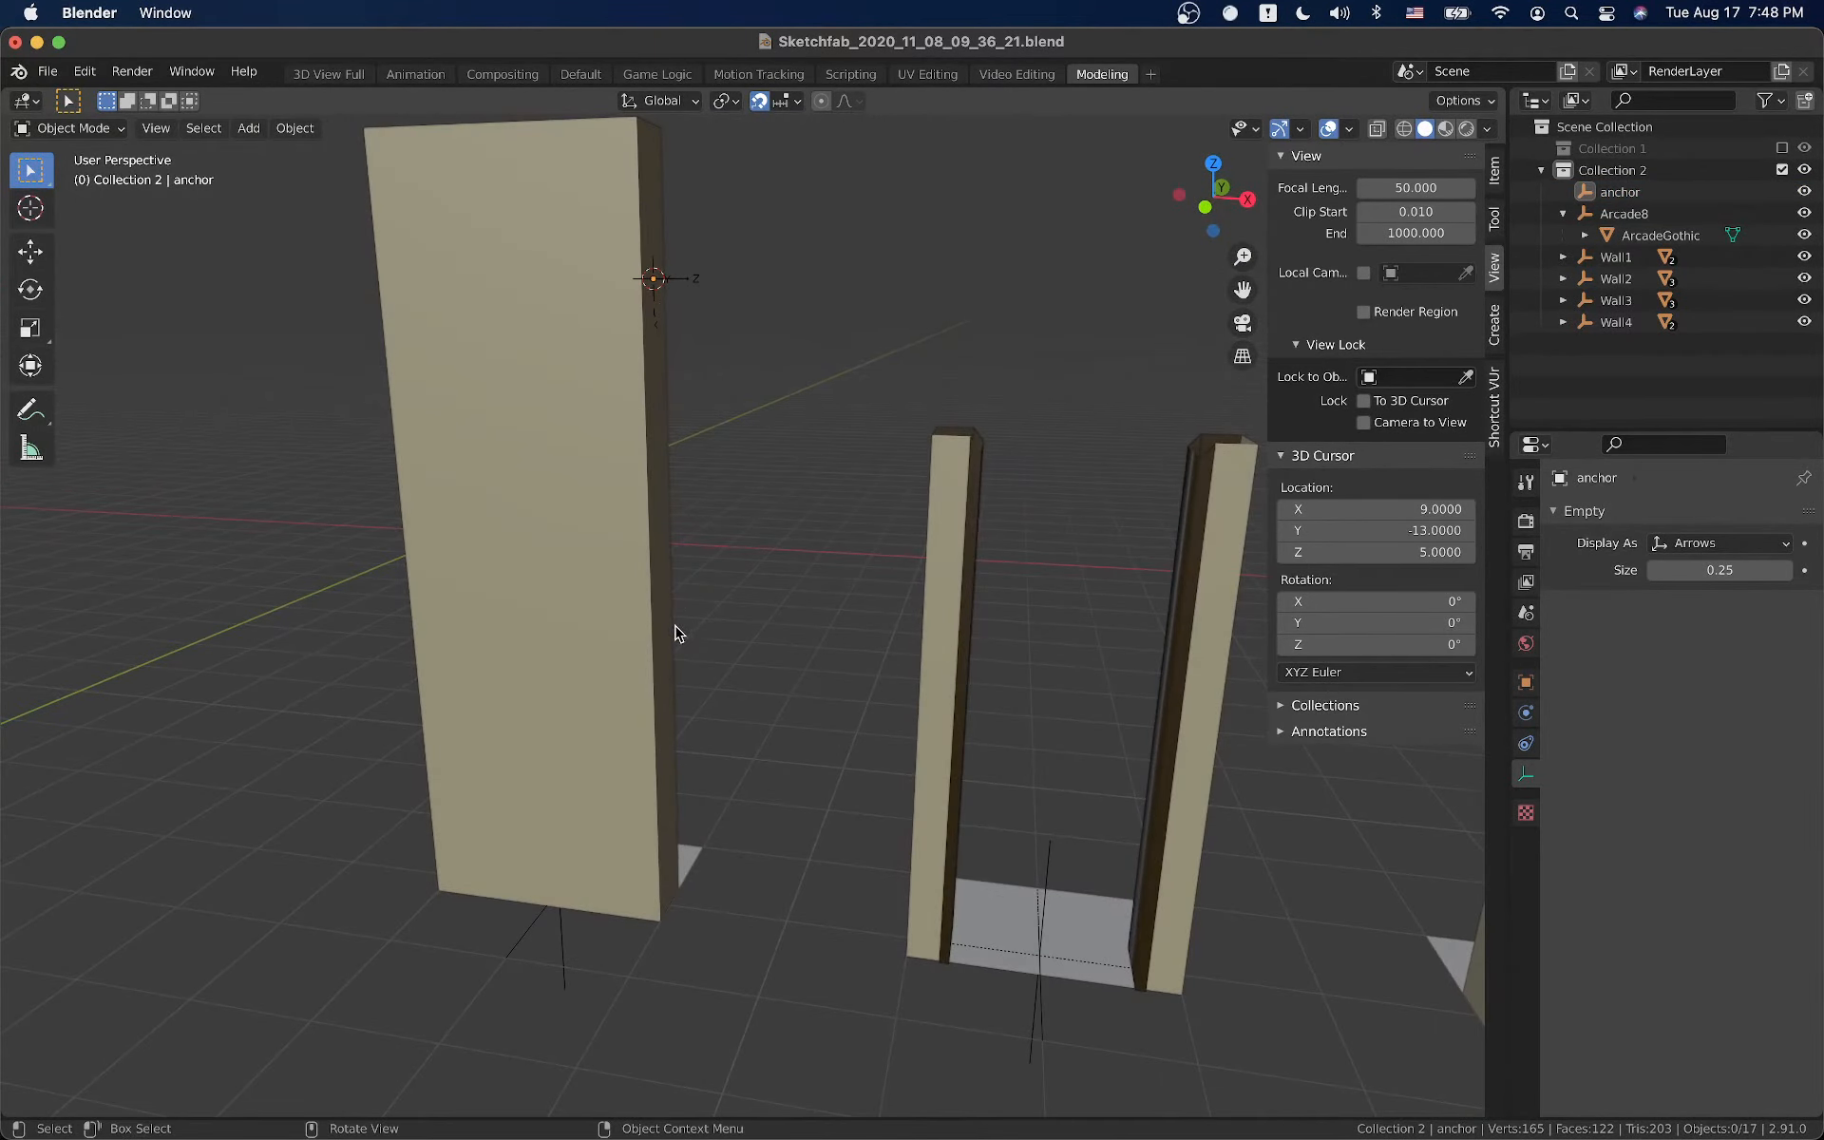
mouse_move(676, 602)
middle_down()
mouse_move(664, 618)
mouse_move(664, 582)
middle_up()
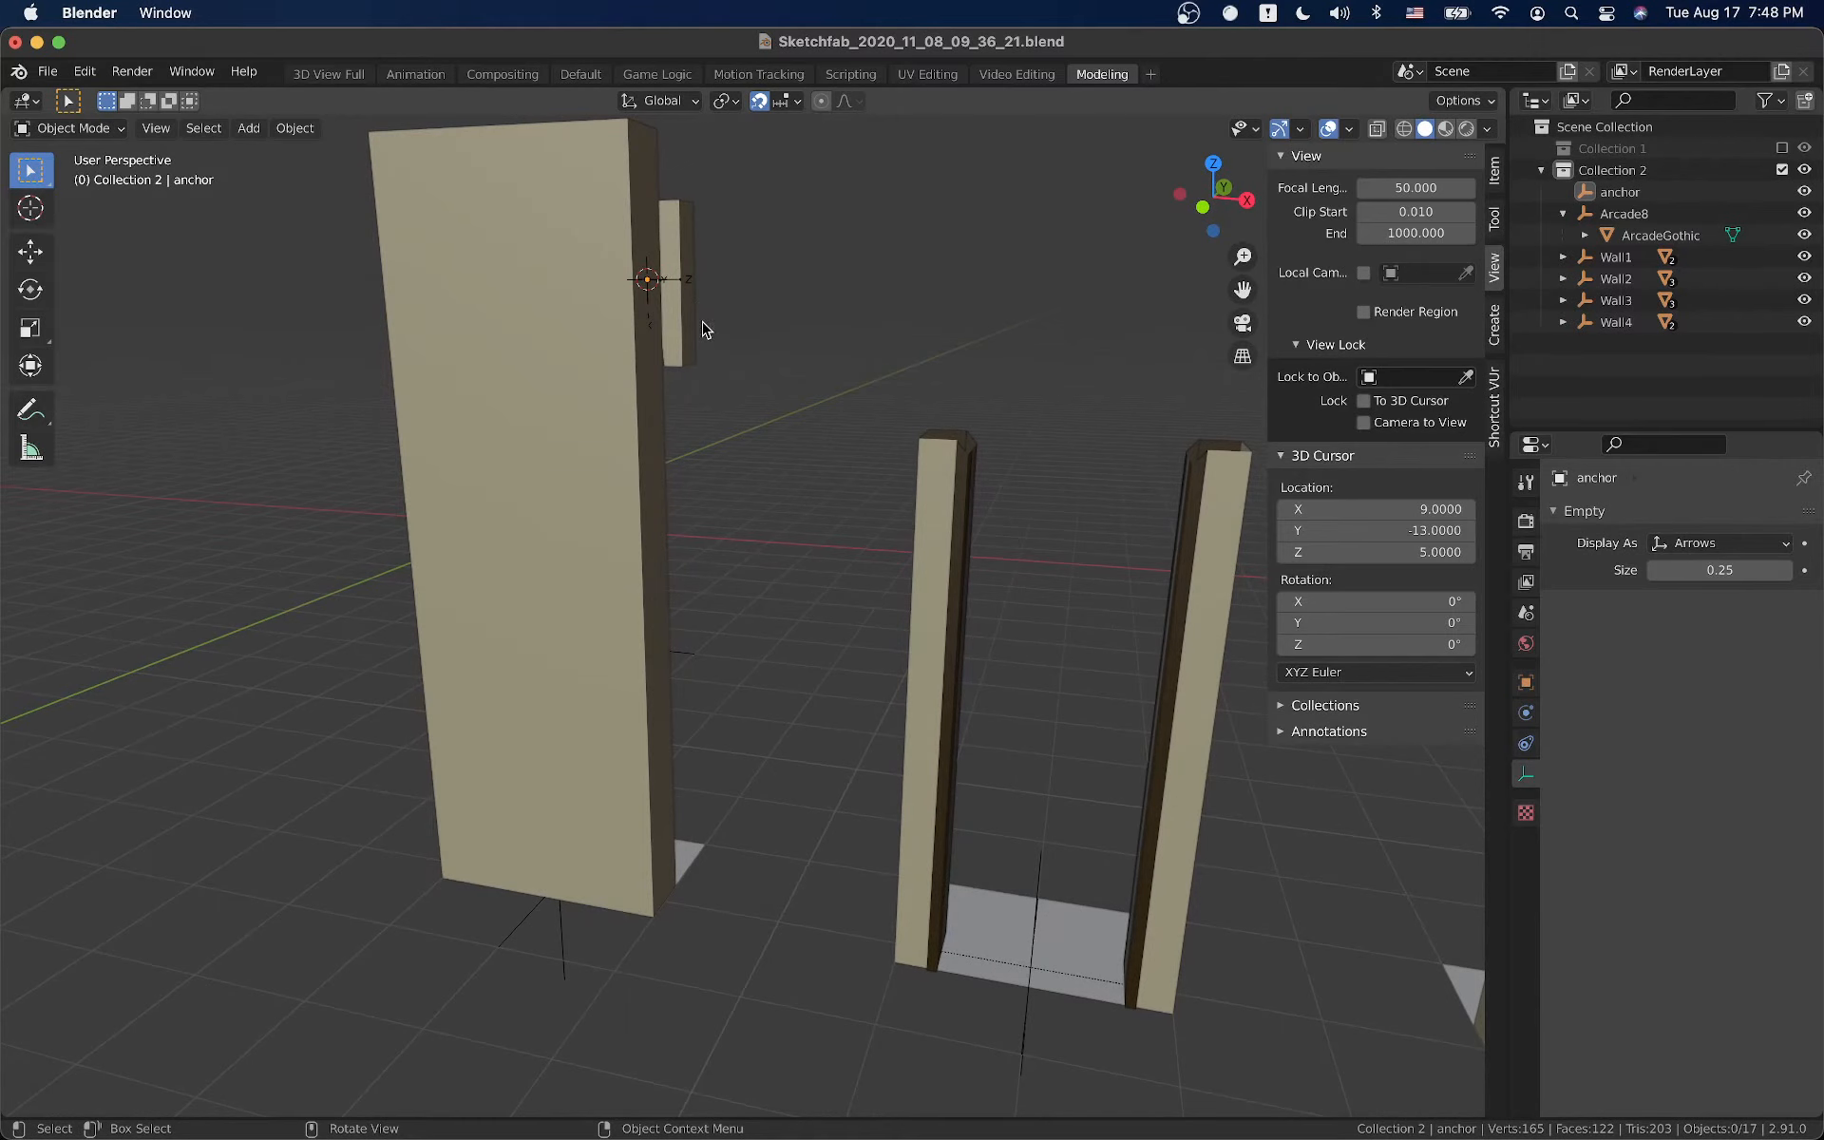
middle_drag(703, 469, 969, 533)
click(969, 533)
key(Tab)
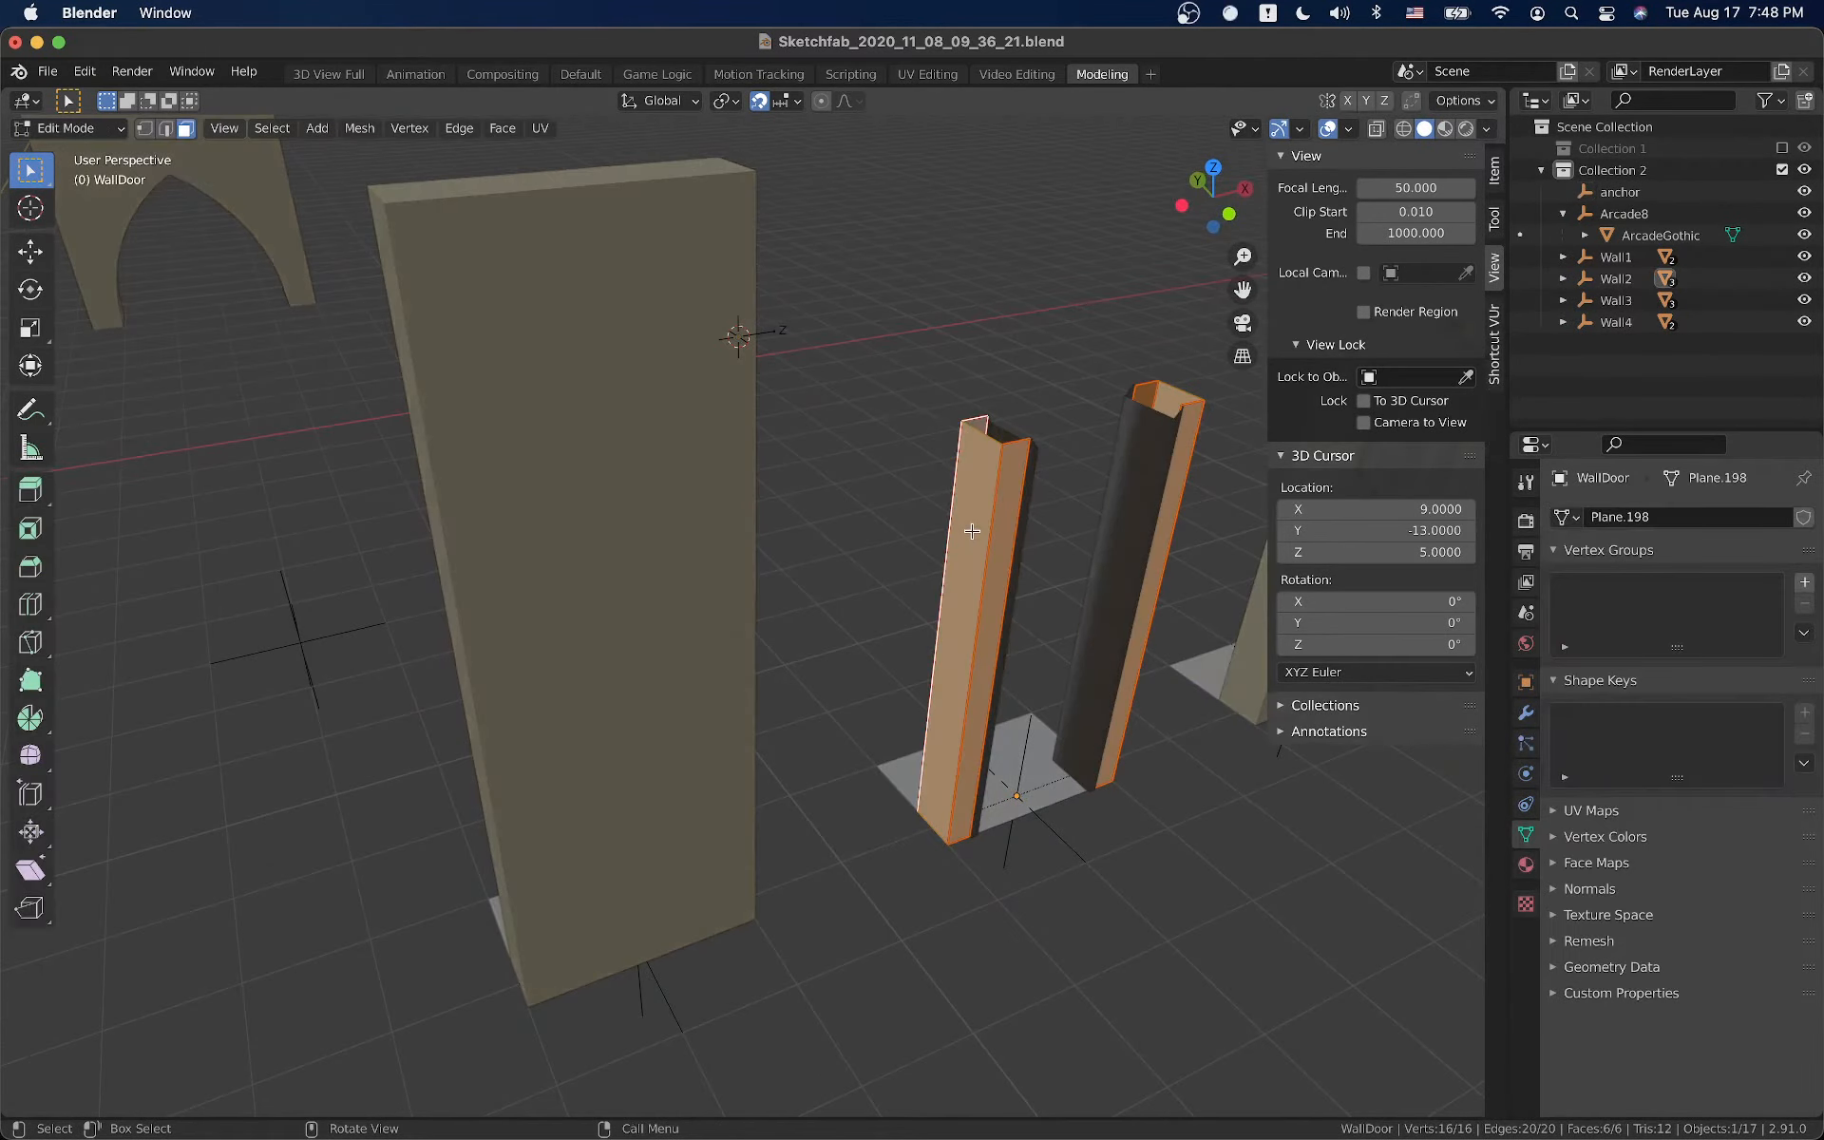
click(969, 548)
key(shift+s)
click(978, 676)
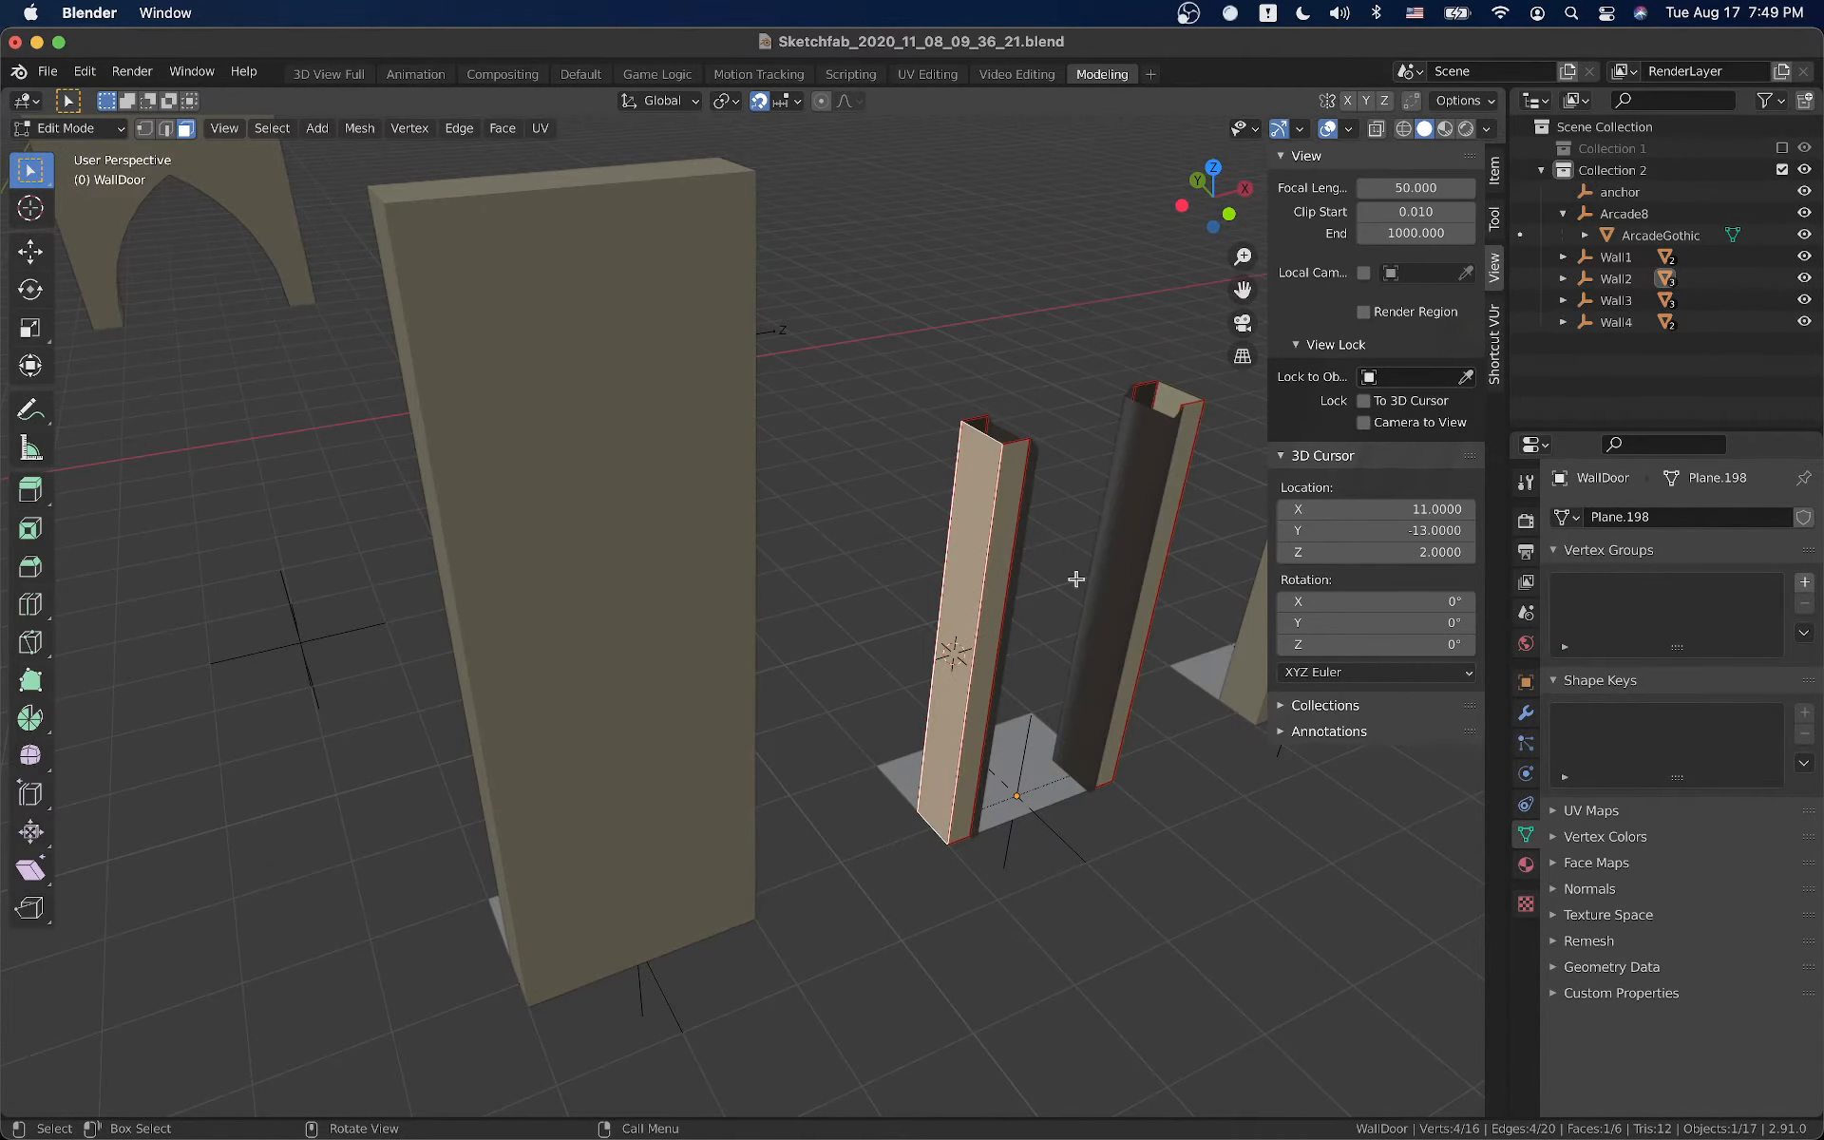
key(Tab)
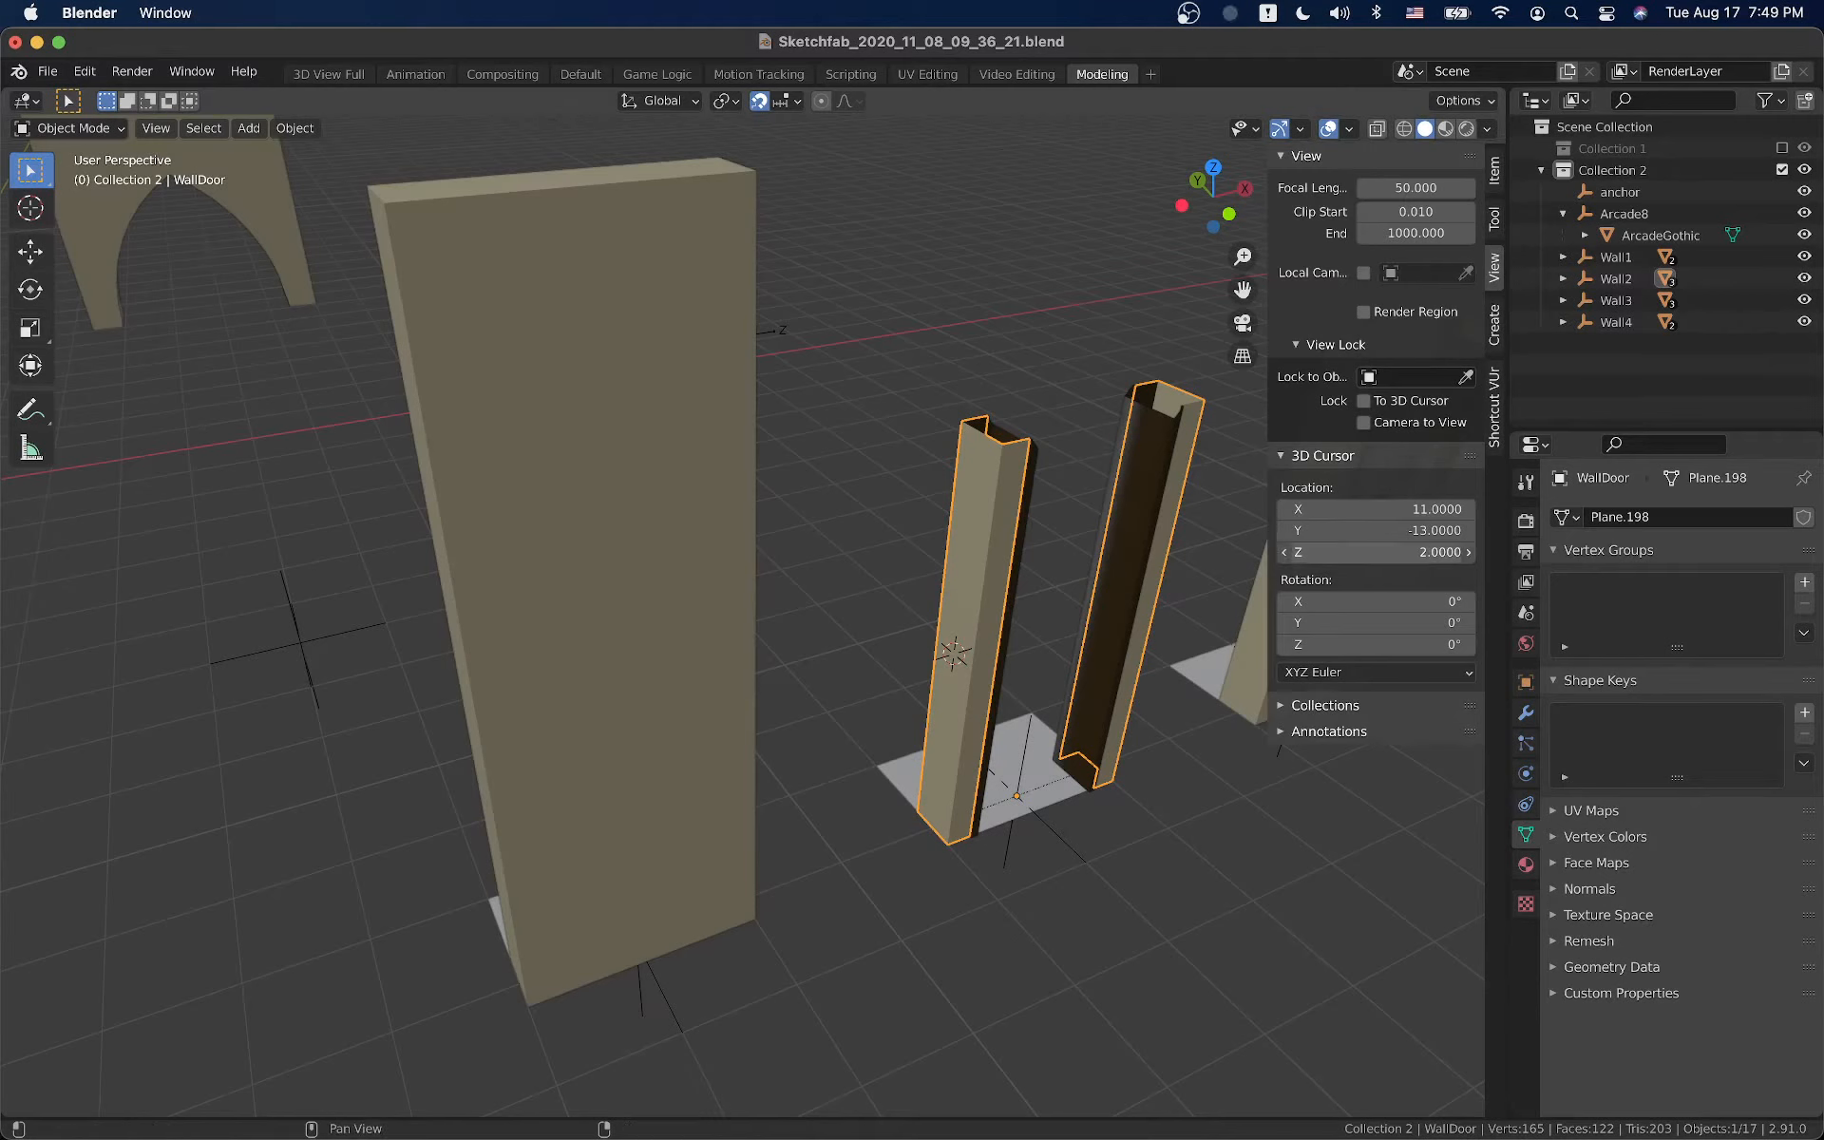
click(1439, 553)
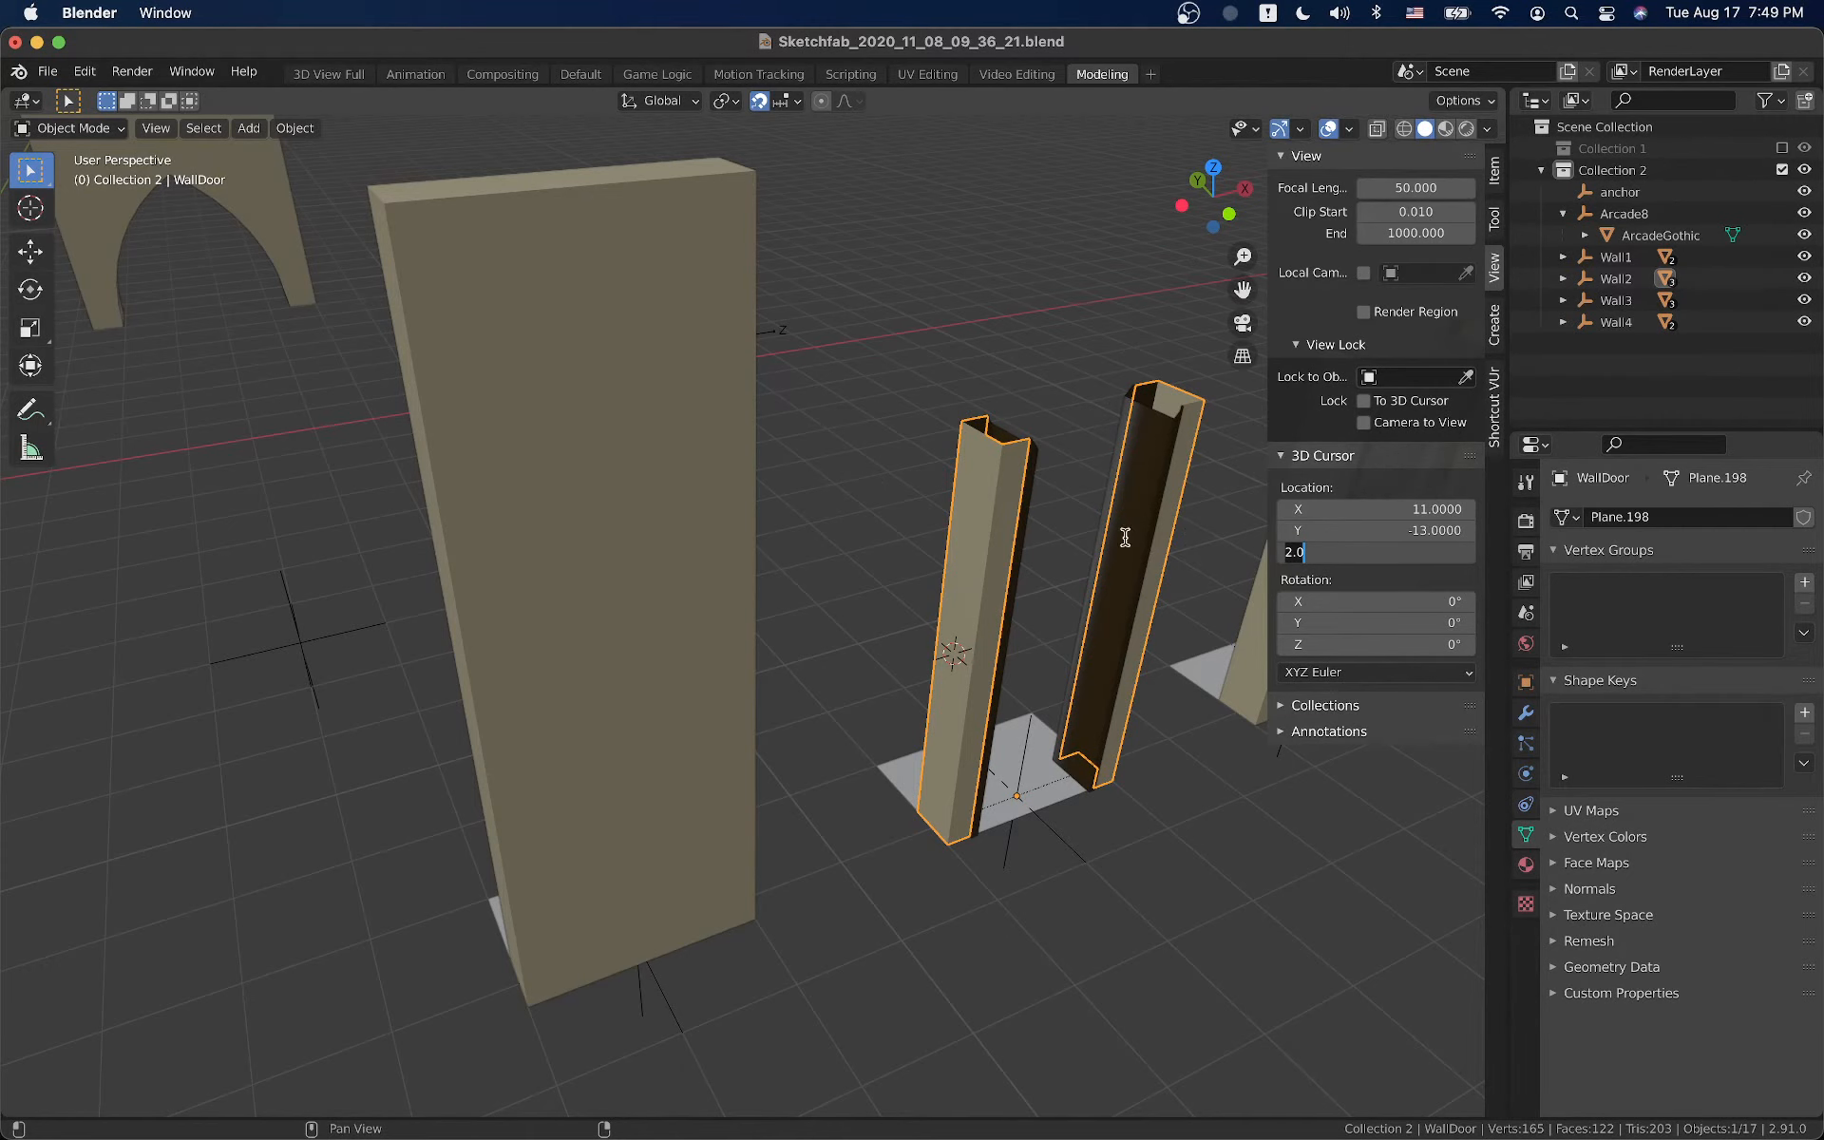
key(Return)
Snap the 3D cursor to the WallStraight mesh's side face facing the door wall and set the cursor's Z location to 2 in Object Mode
middle_drag(1059, 542, 665, 496)
click(637, 434)
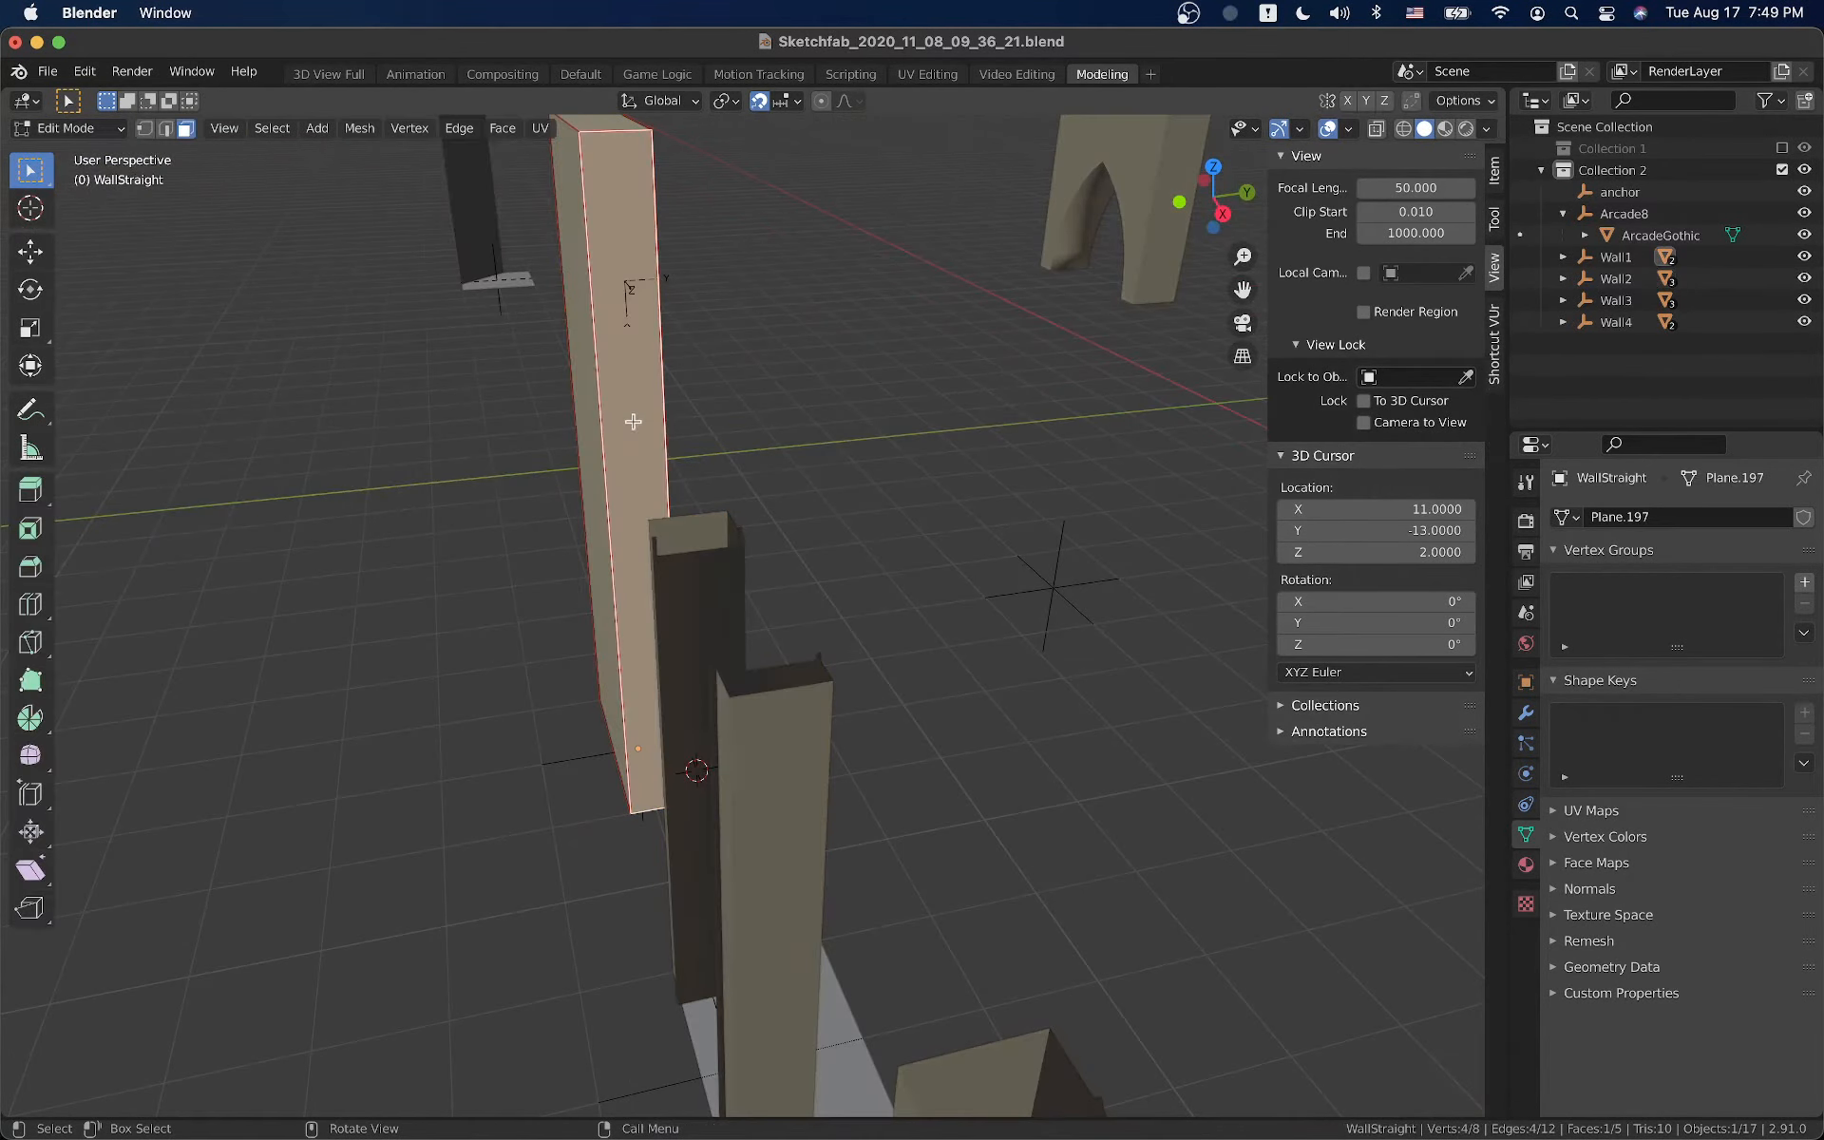
shift+right_click(638, 528)
middle_drag(651, 560, 738, 551)
key(Tab)
key(Tab)
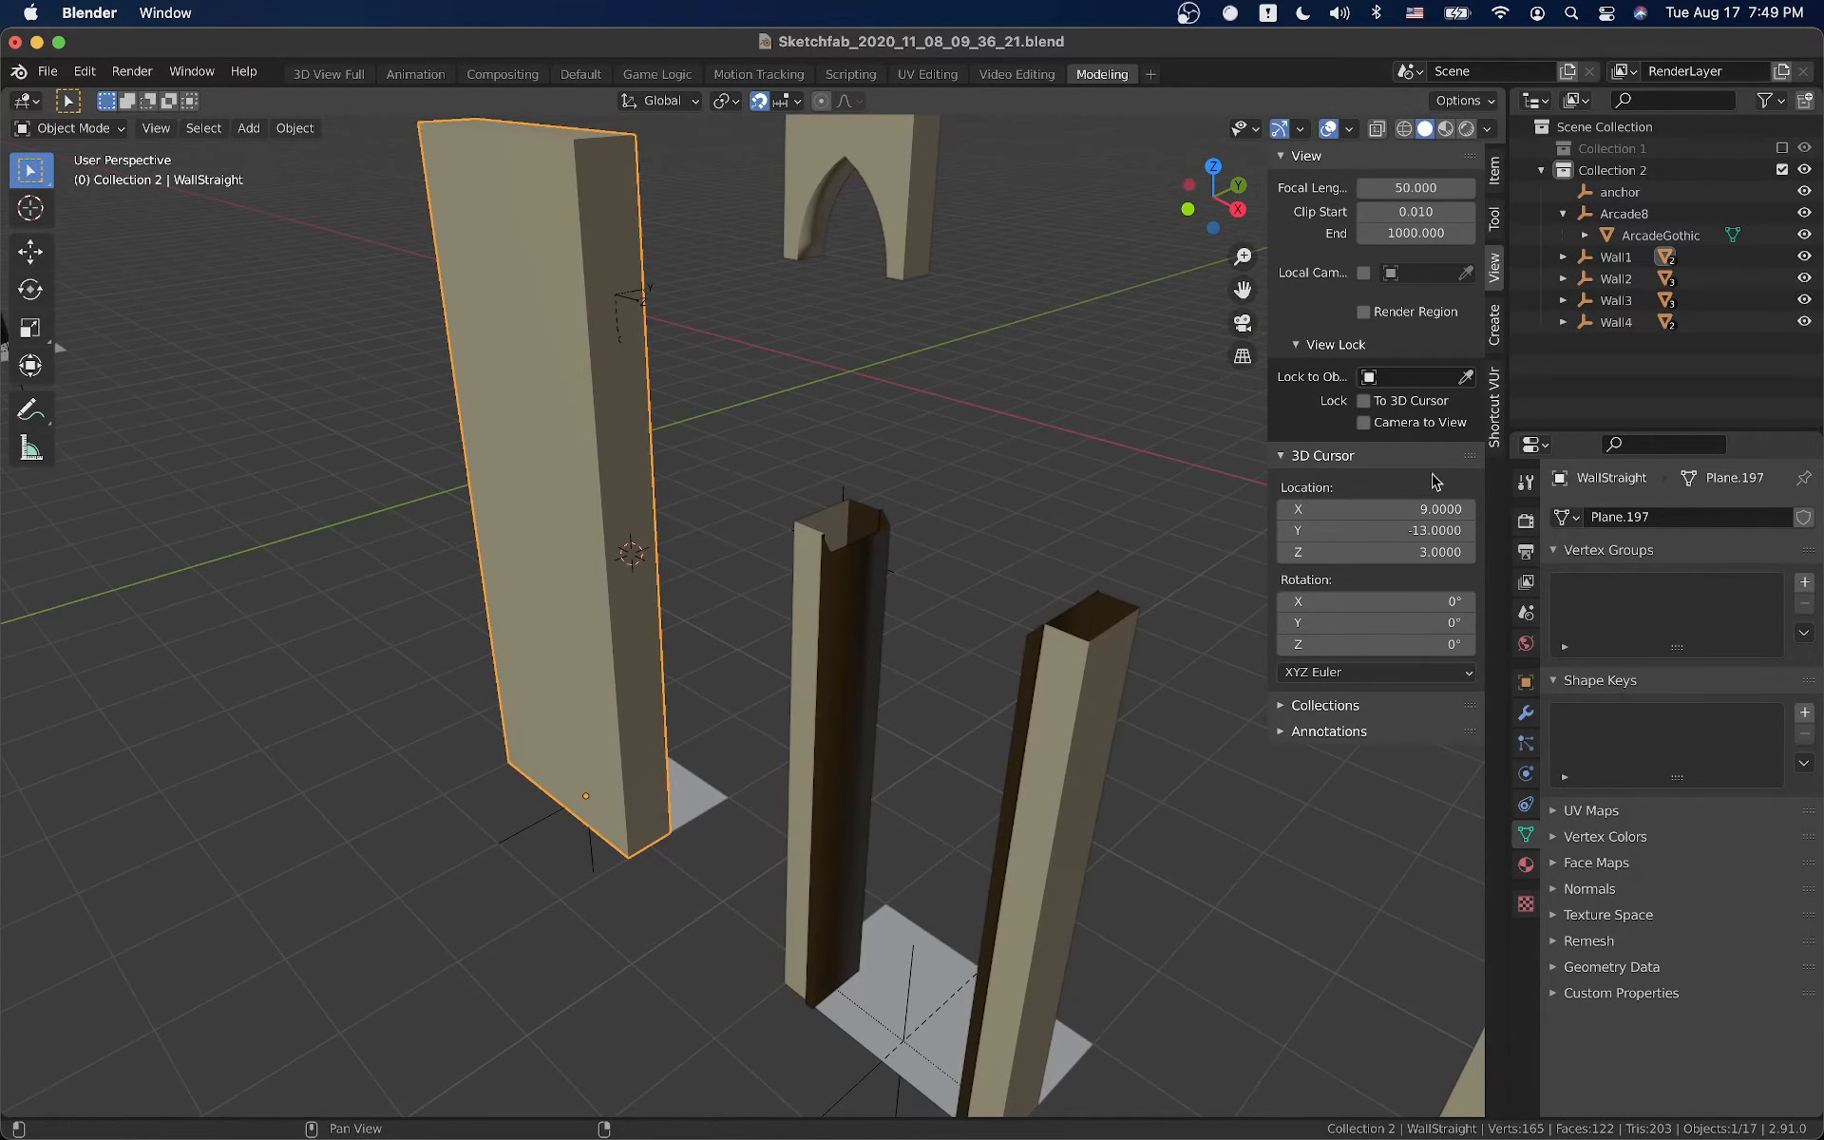
click(1380, 553)
text(2)
key(Return)
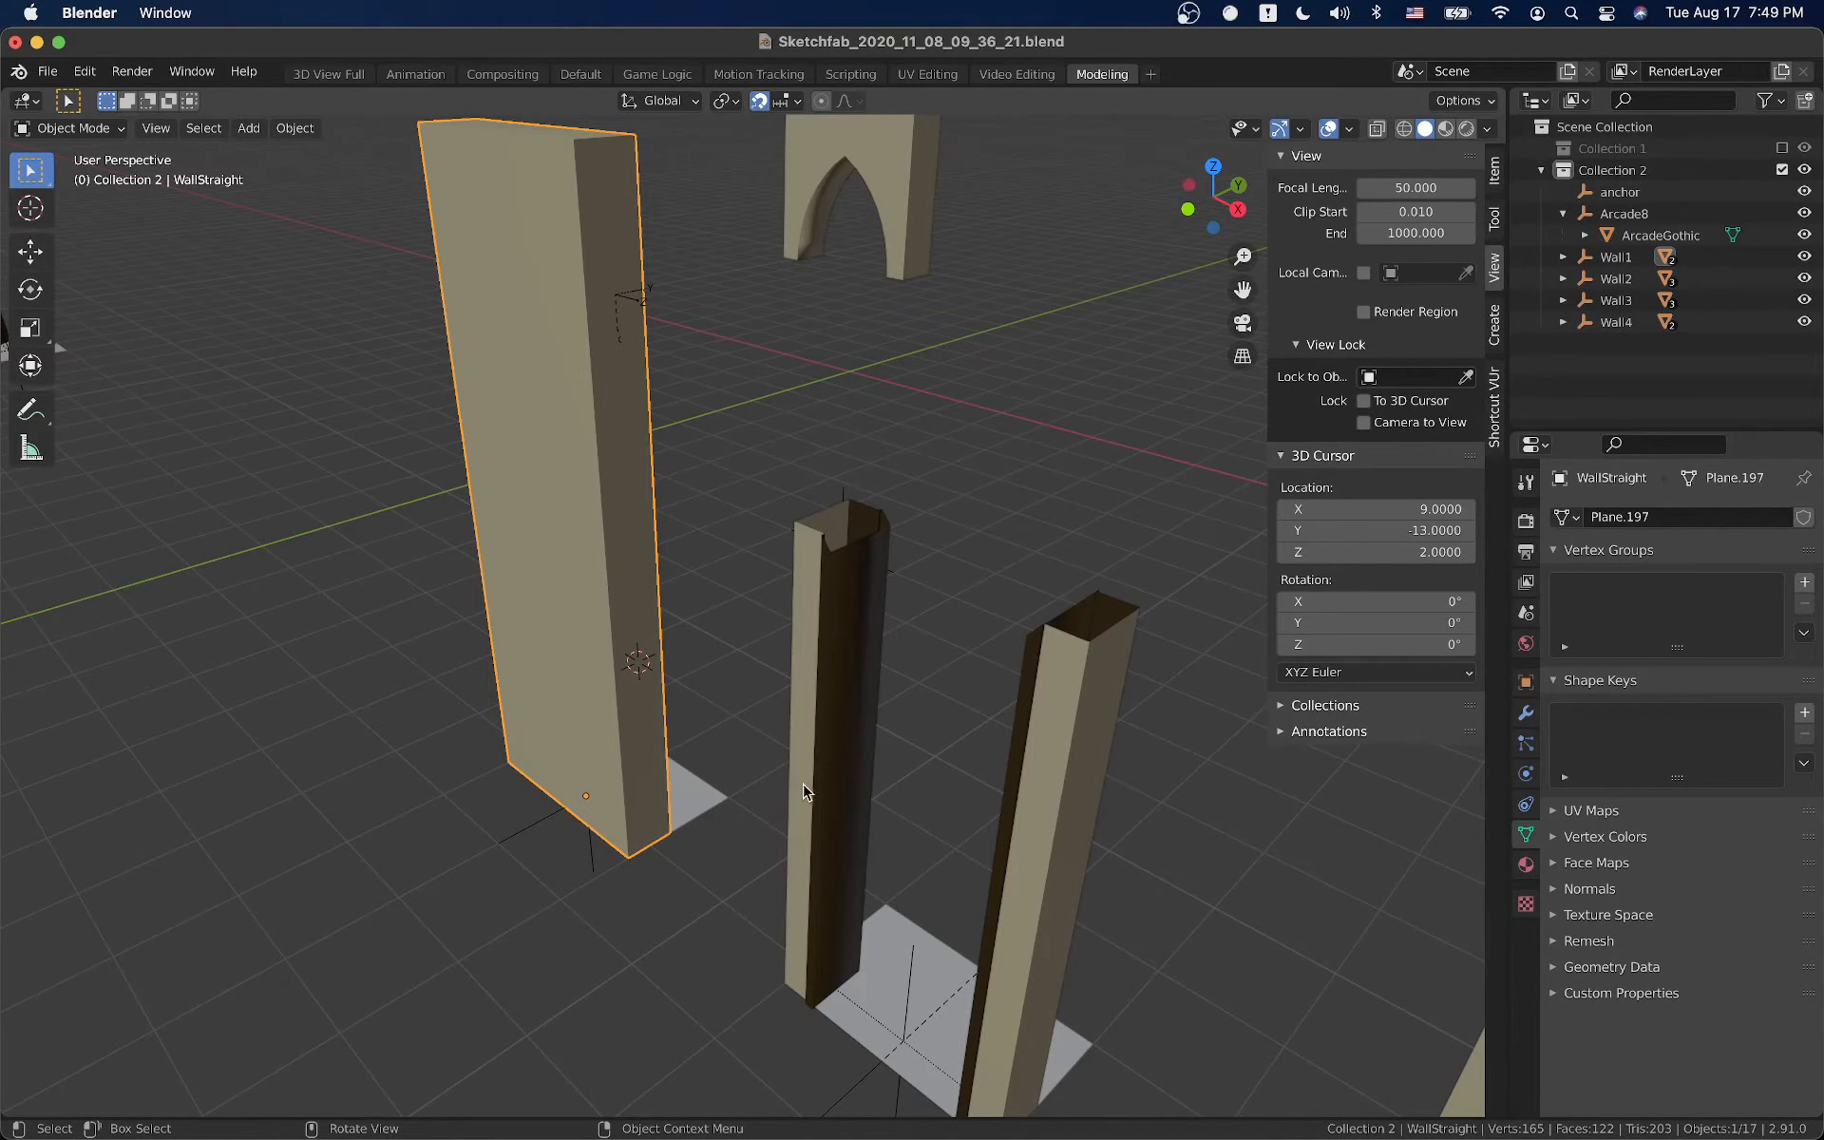
Add a second Arrows empty at the 3D cursor on the straight wall and set its display size to 0.25
middle_drag(768, 730, 712, 594)
key(shift+a)
mouse_move(714, 596)
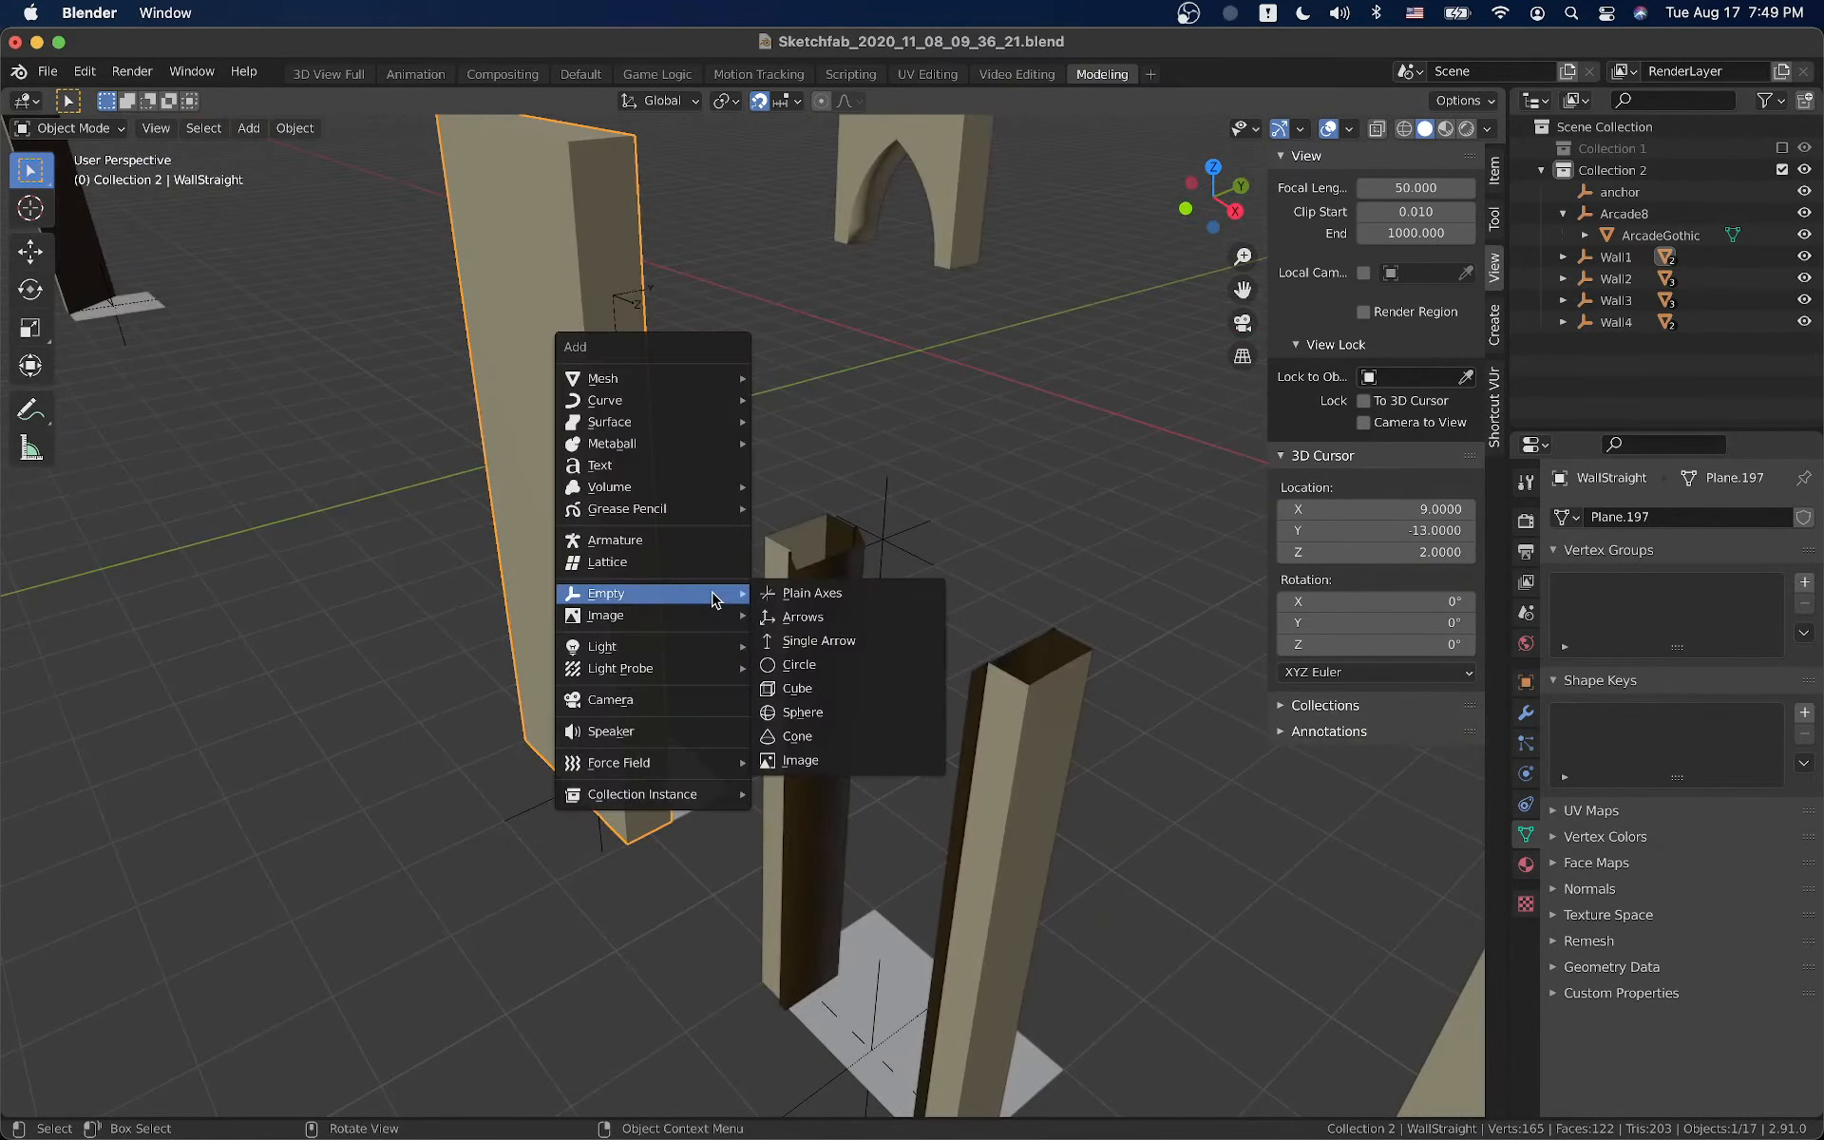
click(817, 618)
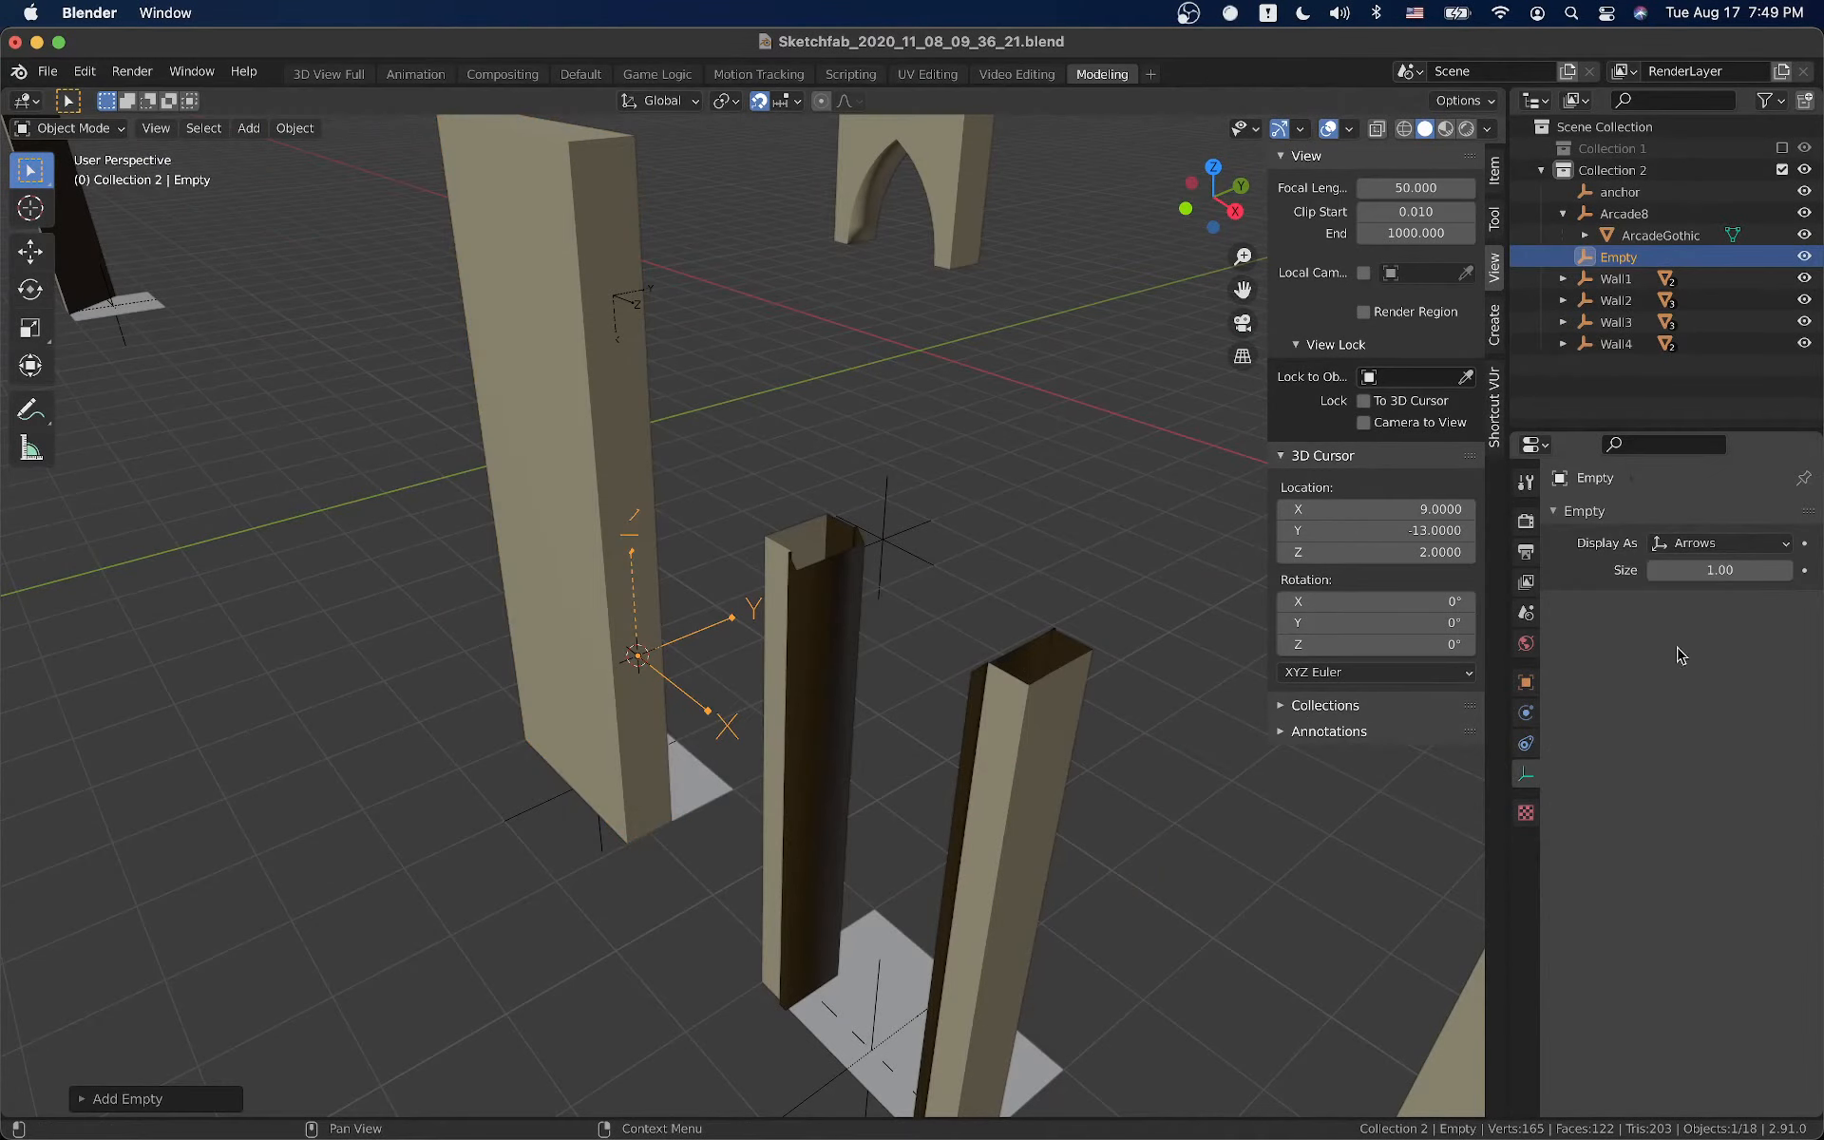
click(1682, 570)
text(.25)
key(Return)
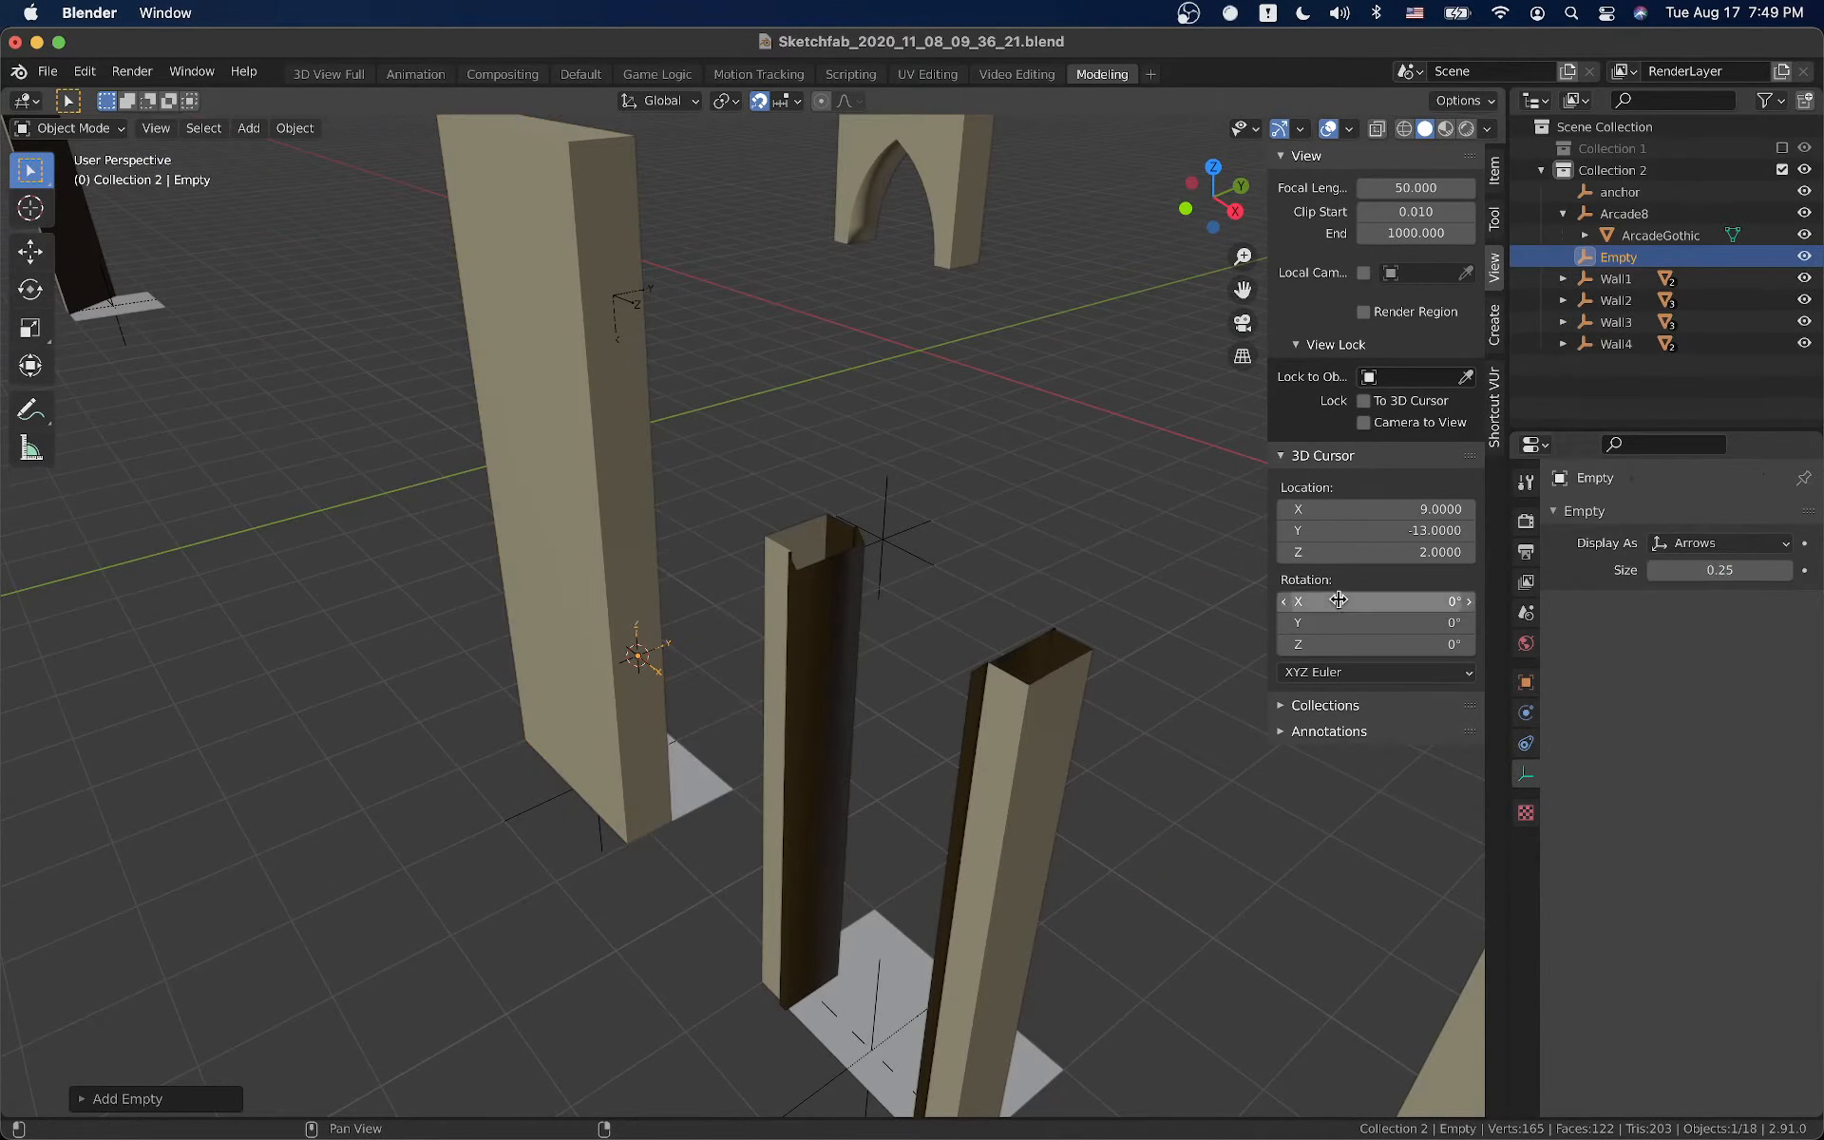
Rotate the straight wall's lower empty 90° about the global Y axis
key(r)
text(y)
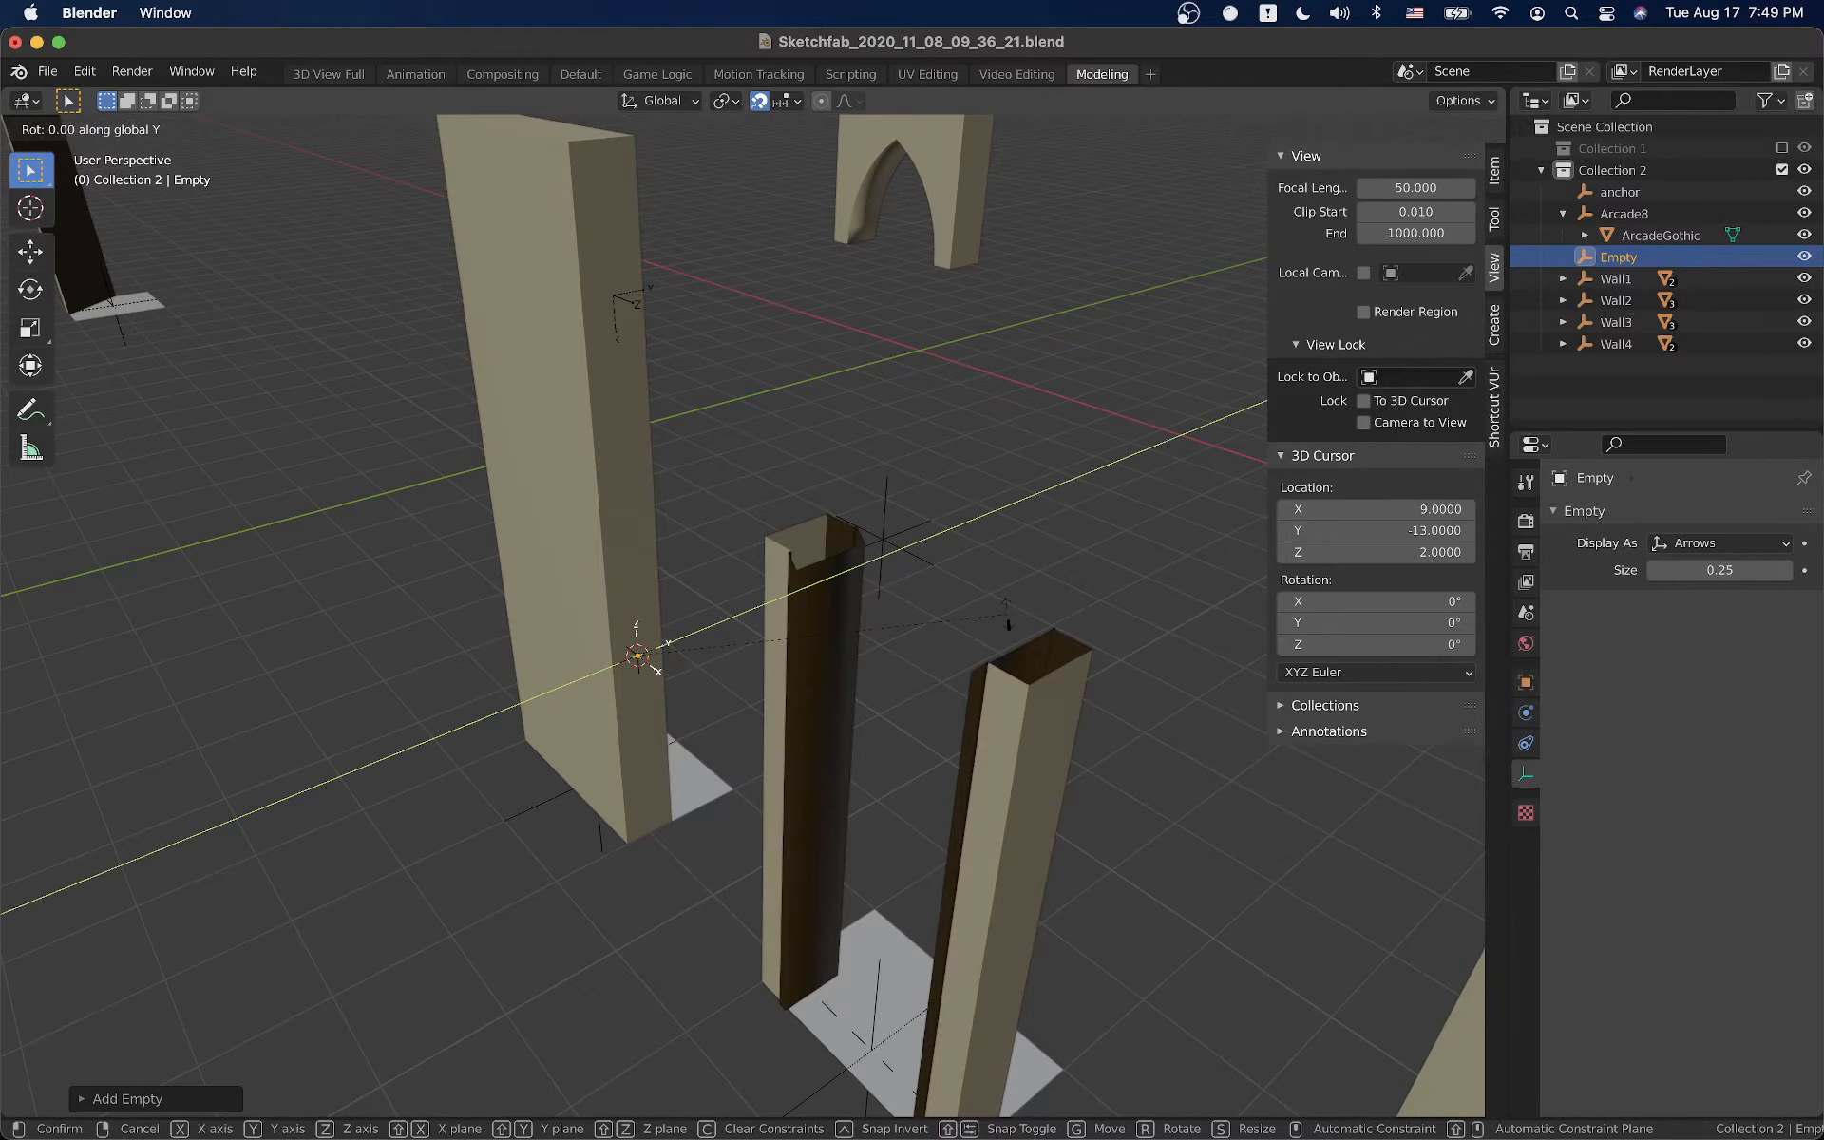
text(90)
key(Return)
Snap the 3D cursor to the WallDoor mesh's outer side face facing the straight wall and return to Object Mode
middle_drag(993, 615, 994, 700)
click(985, 643)
key(Tab)
key(shift+s)
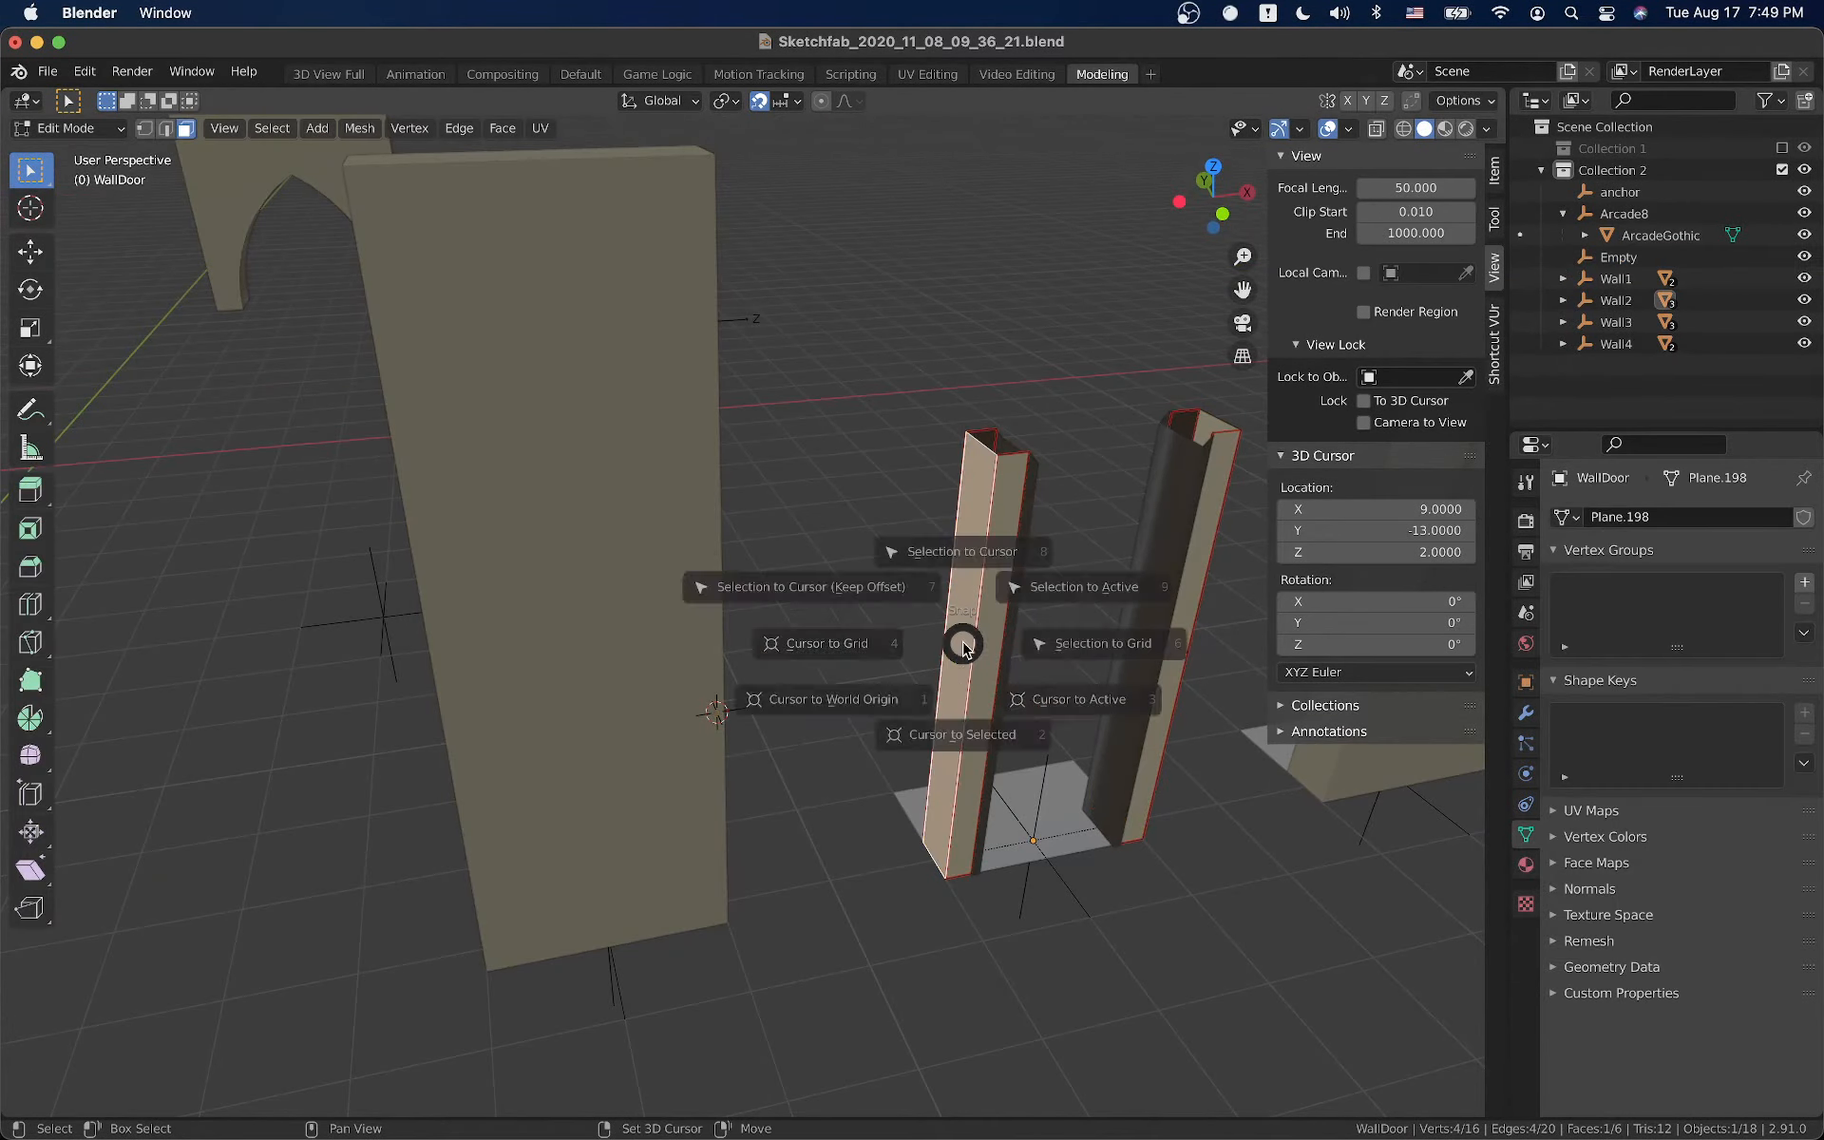
click(960, 751)
key(Tab)
Add an Arrows empty at the 3D cursor on the door wall's side face and set its display size to 0.25
key(shift+a)
mouse_move(961, 754)
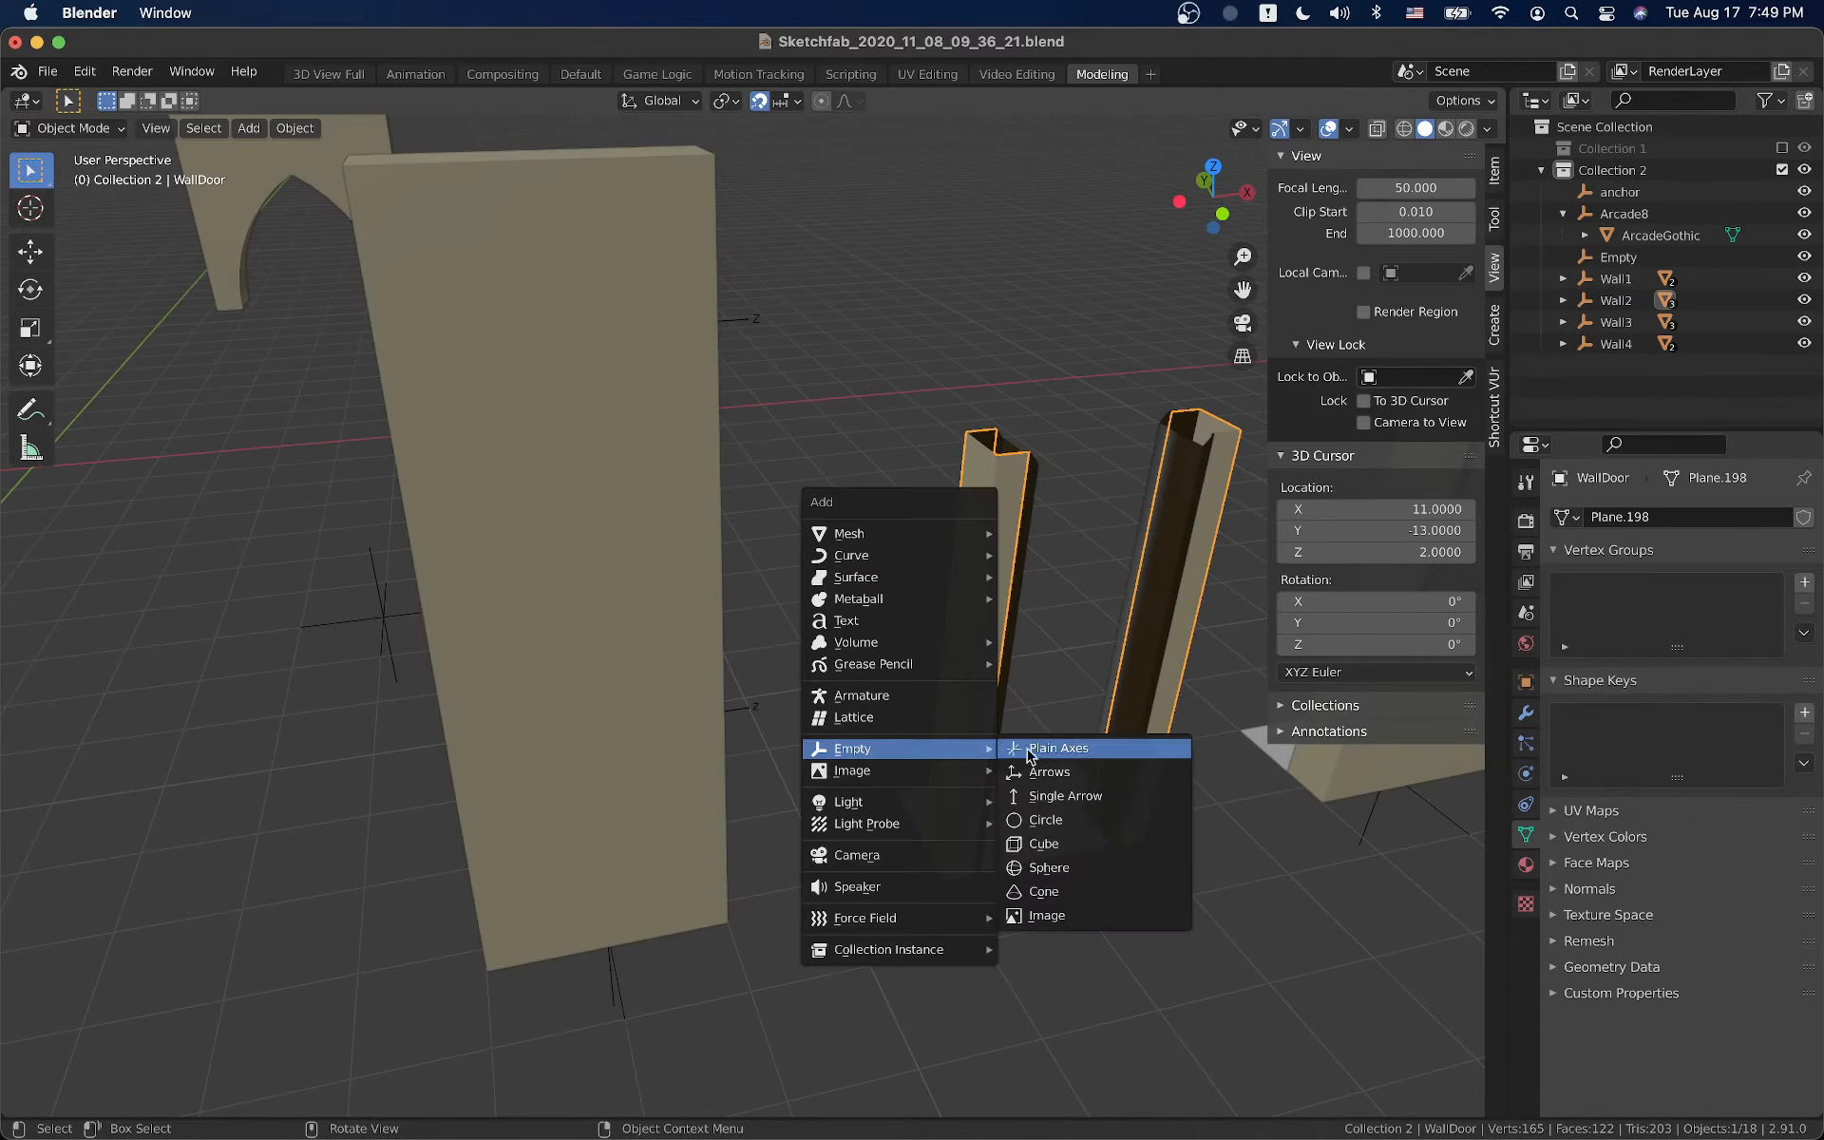
click(1054, 771)
click(1678, 580)
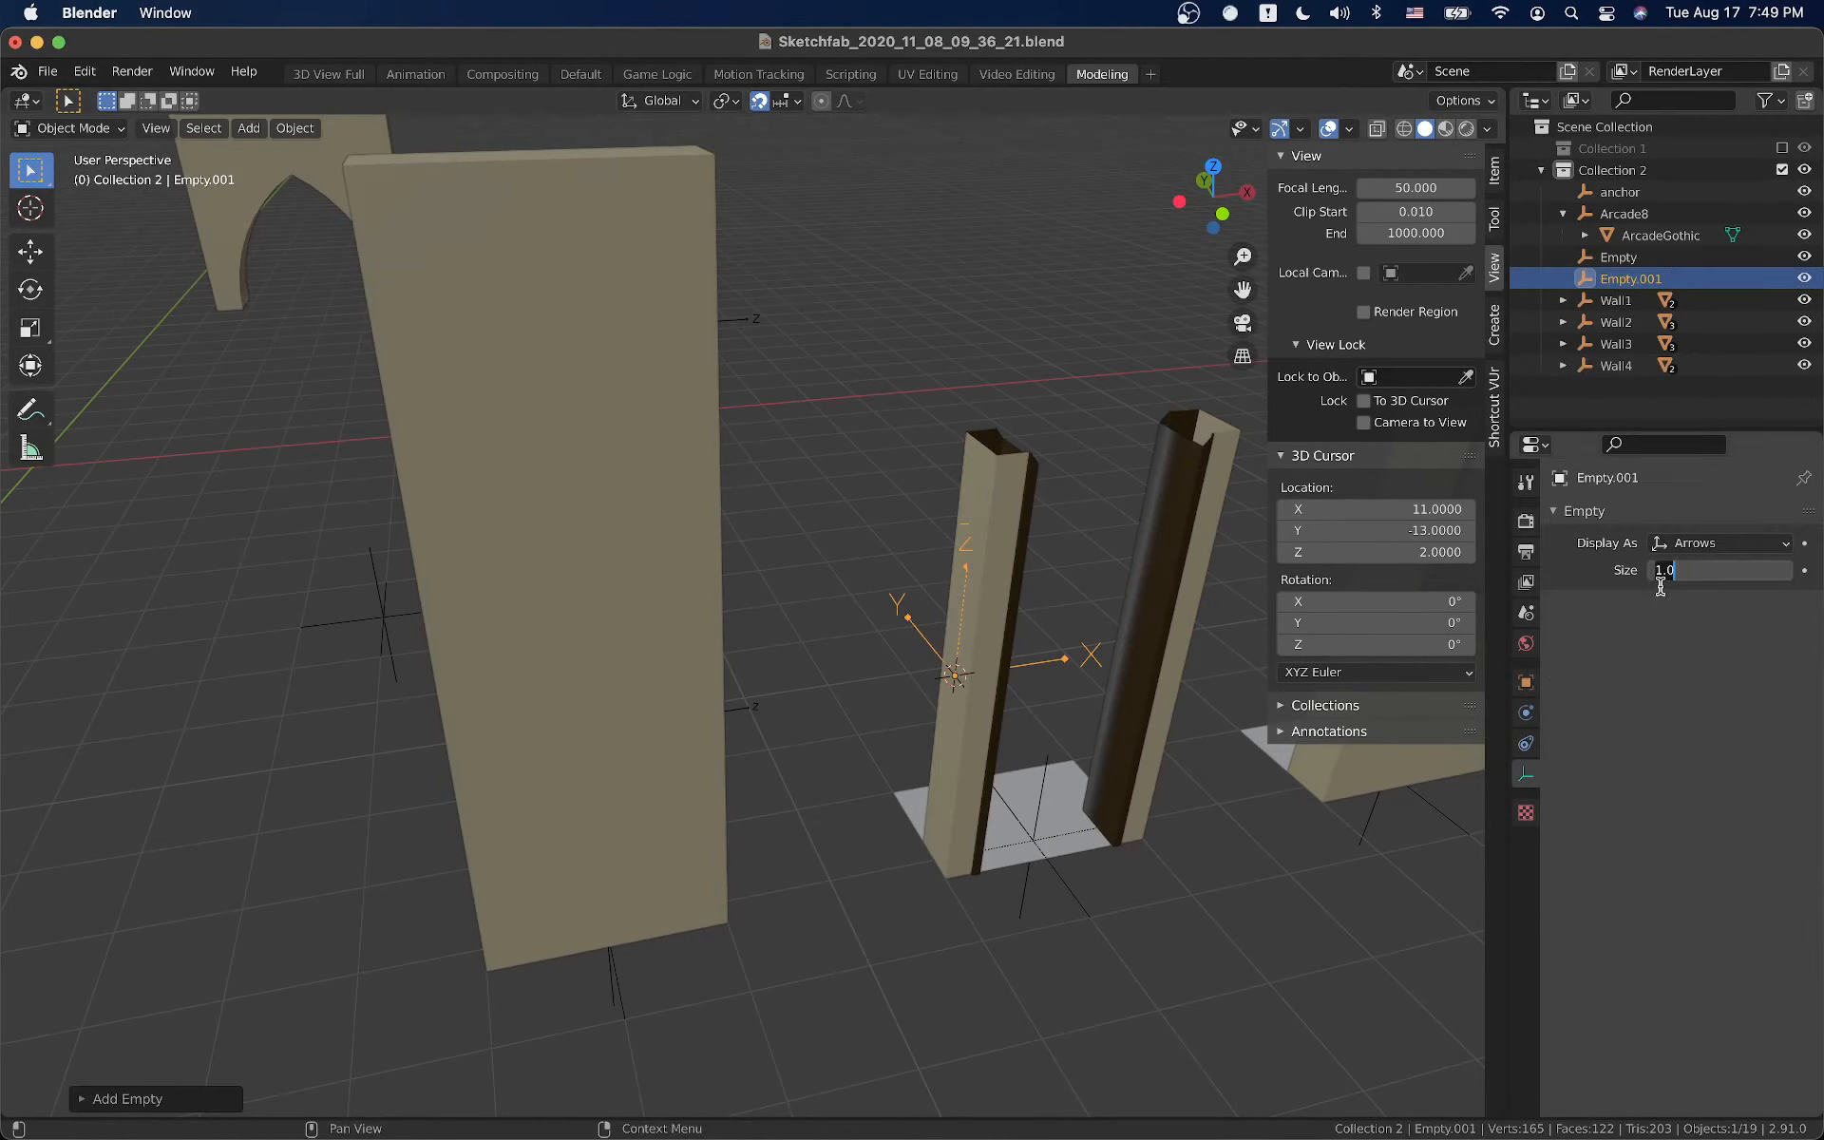
key(BackSpace)
text(.25)
key(Return)
Rotate the door wall's empty 270° about the global Y axis so its Z arrow faces the straight wall
key(r)
text(y)
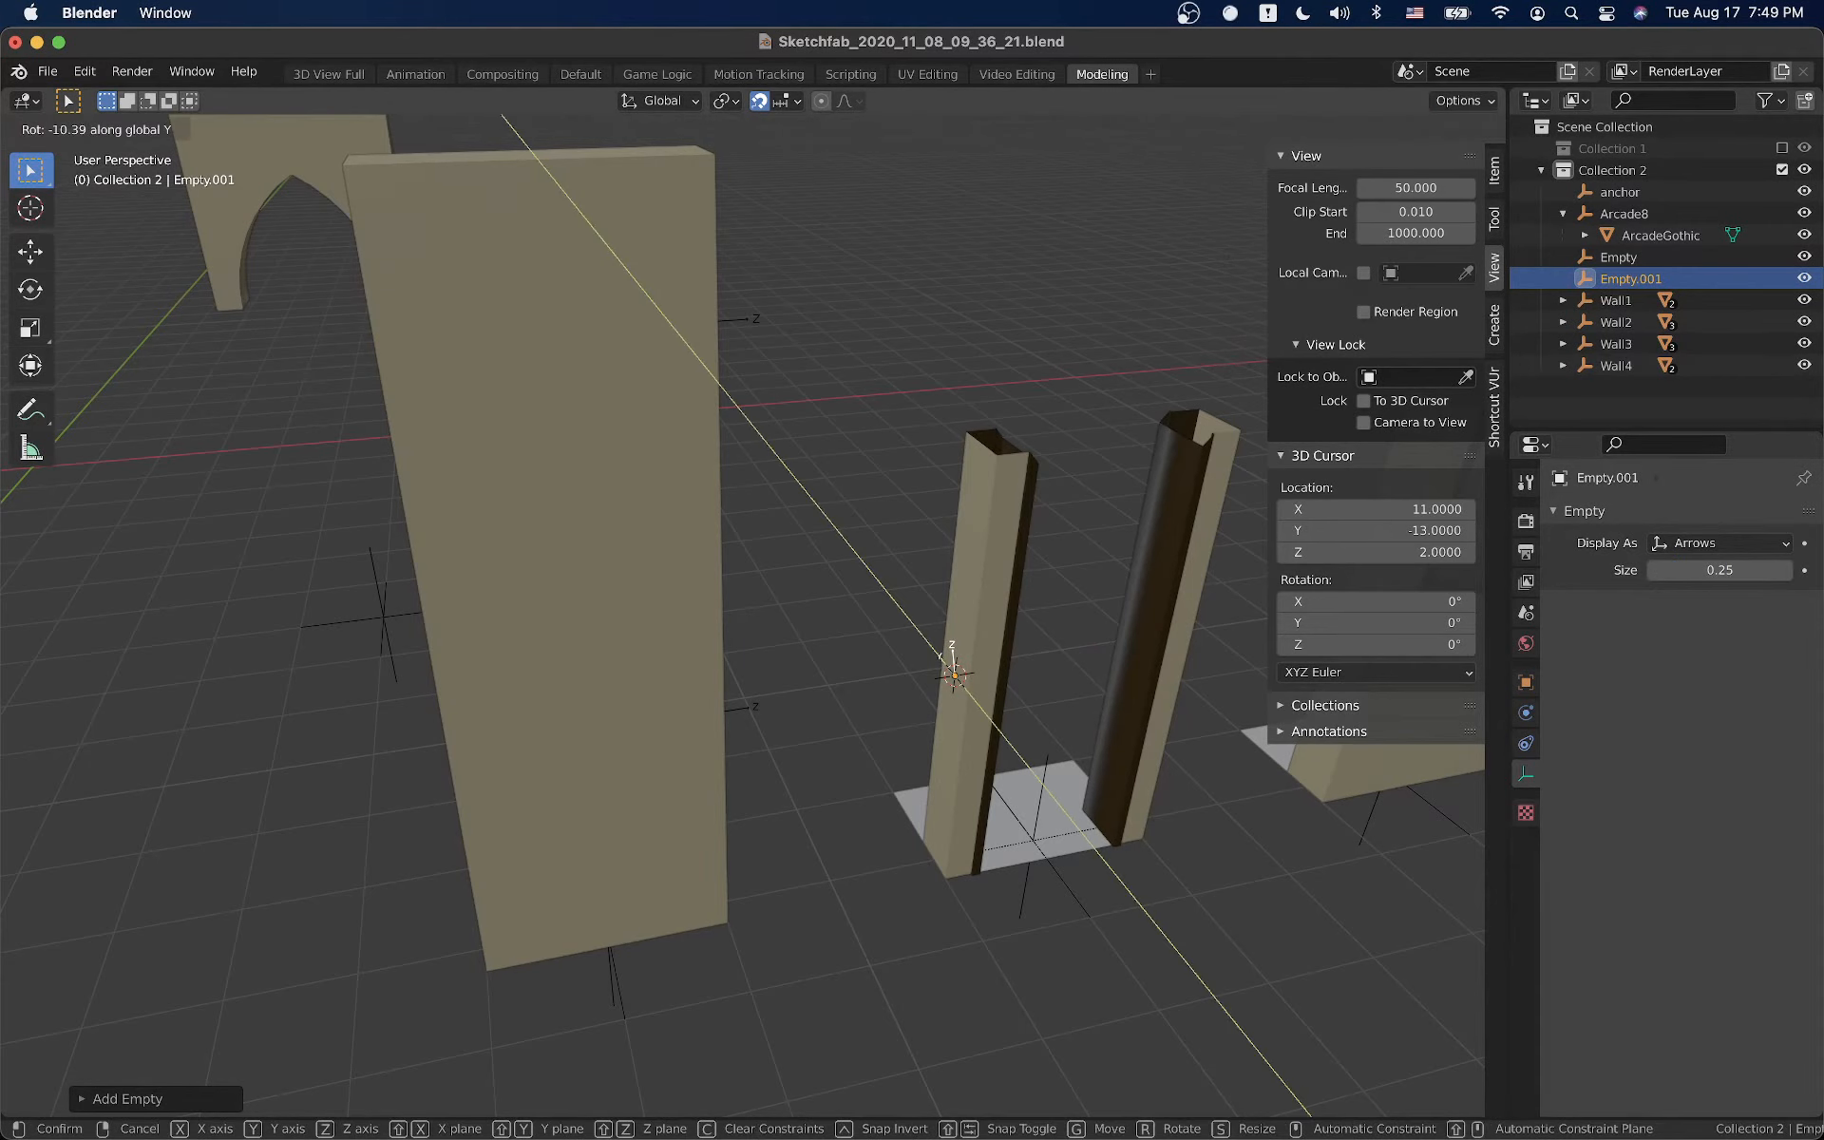
text(270)
key(Return)
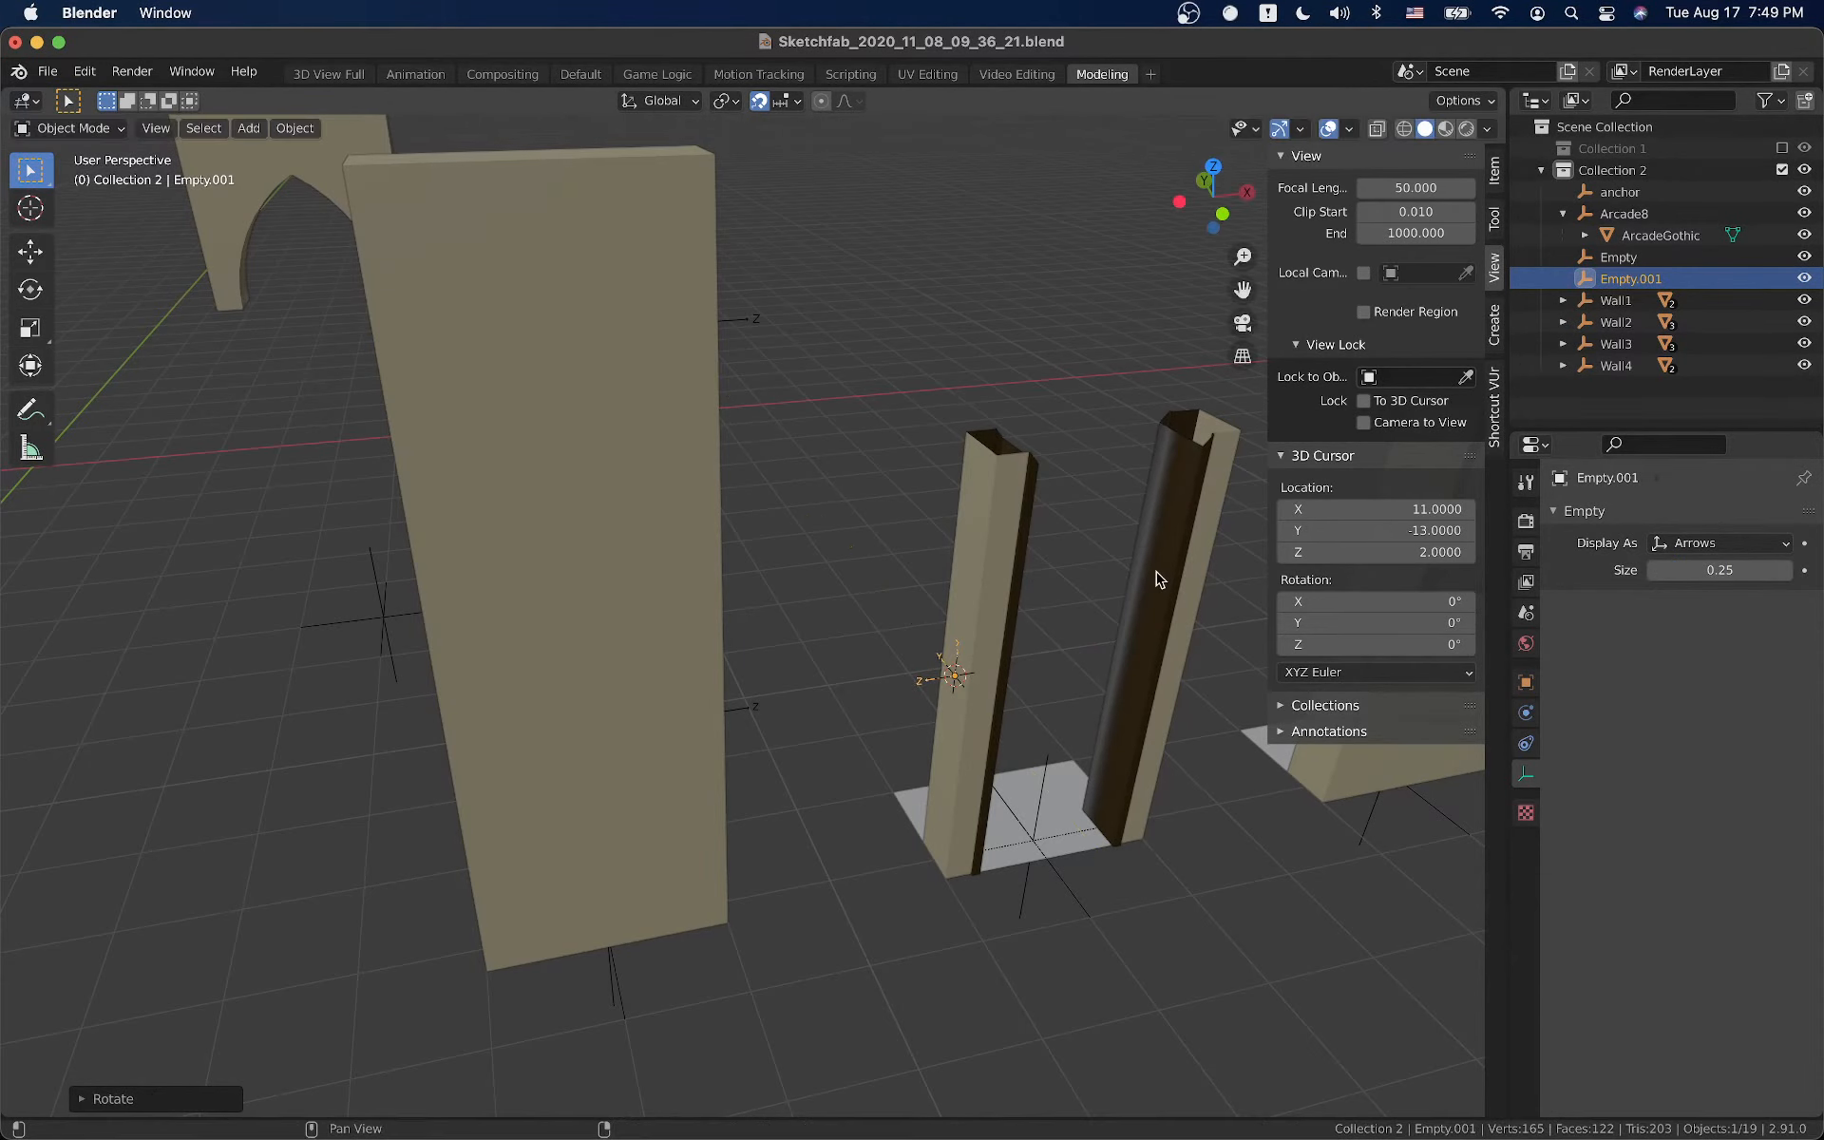
Compare the transform values of the door wall's empty and the straight wall's lower empty
middle_drag(1083, 607, 989, 611)
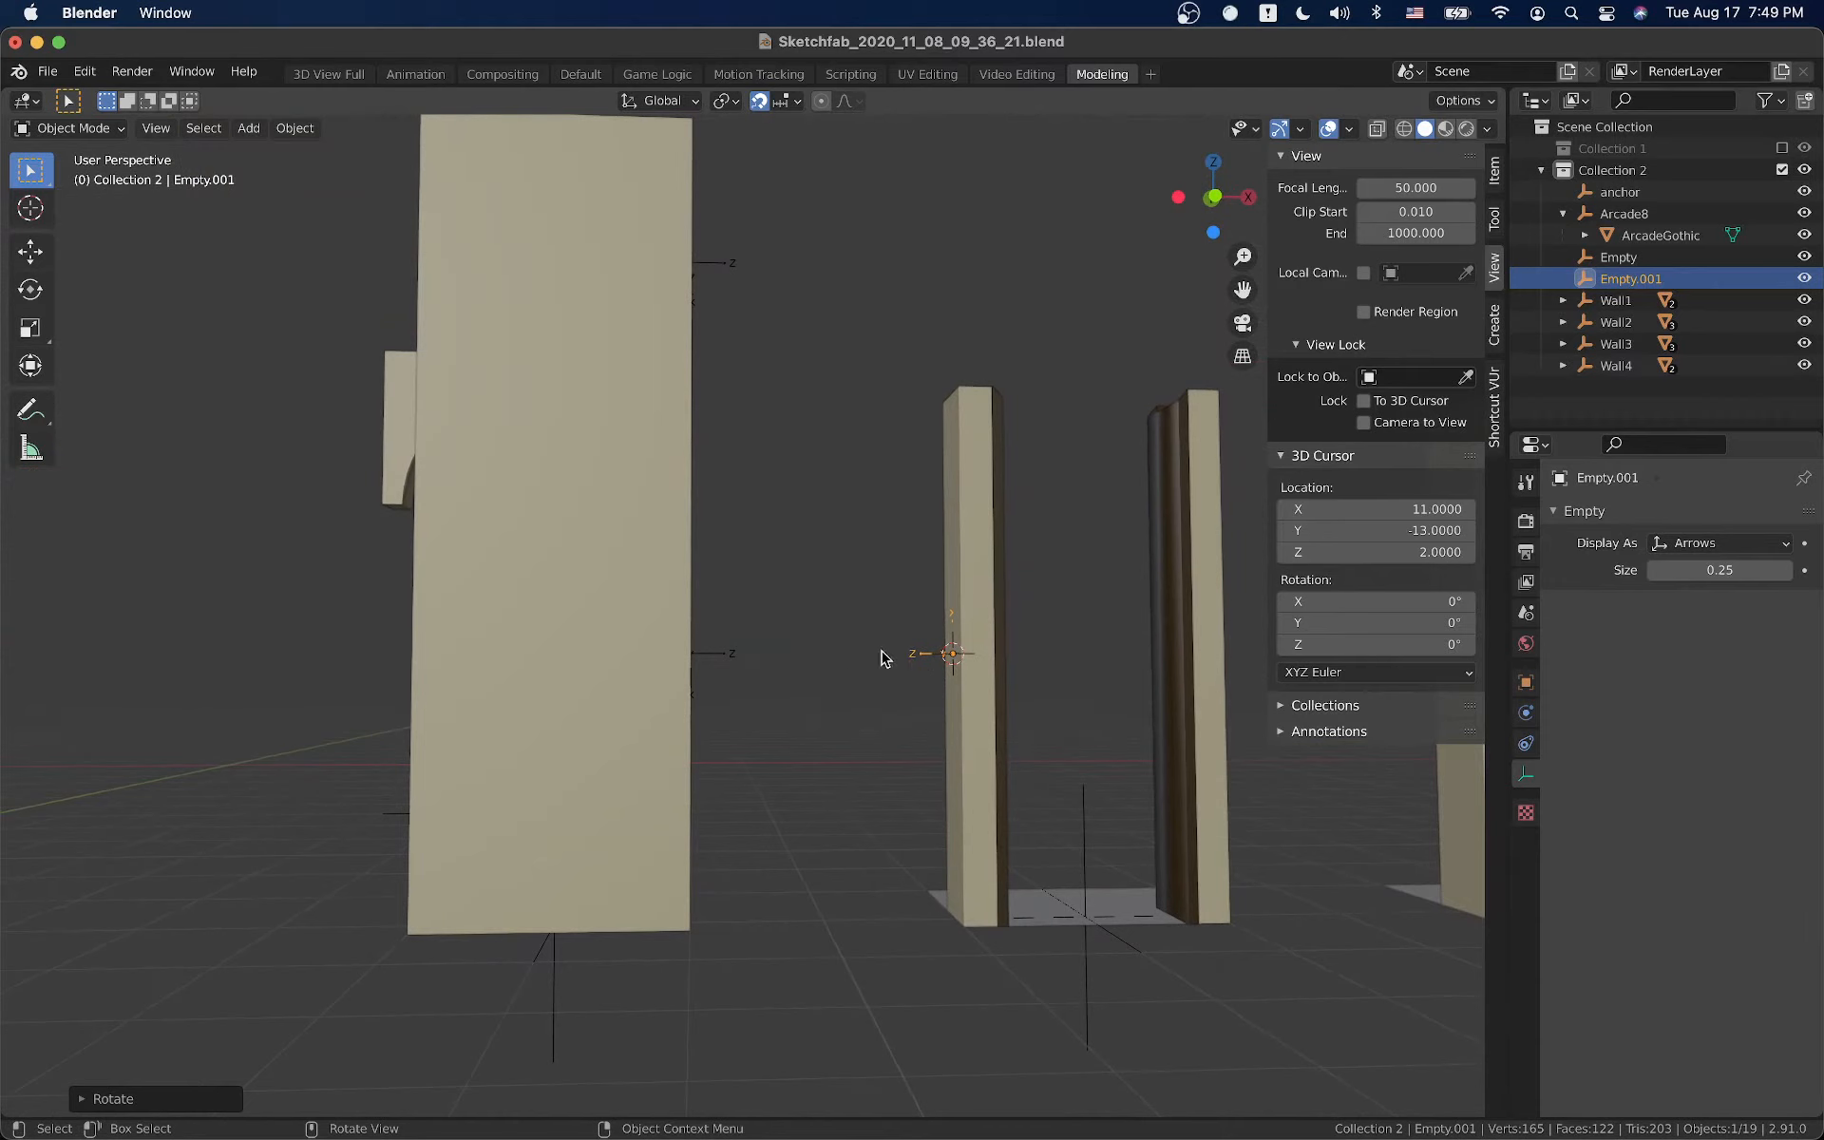
click(818, 659)
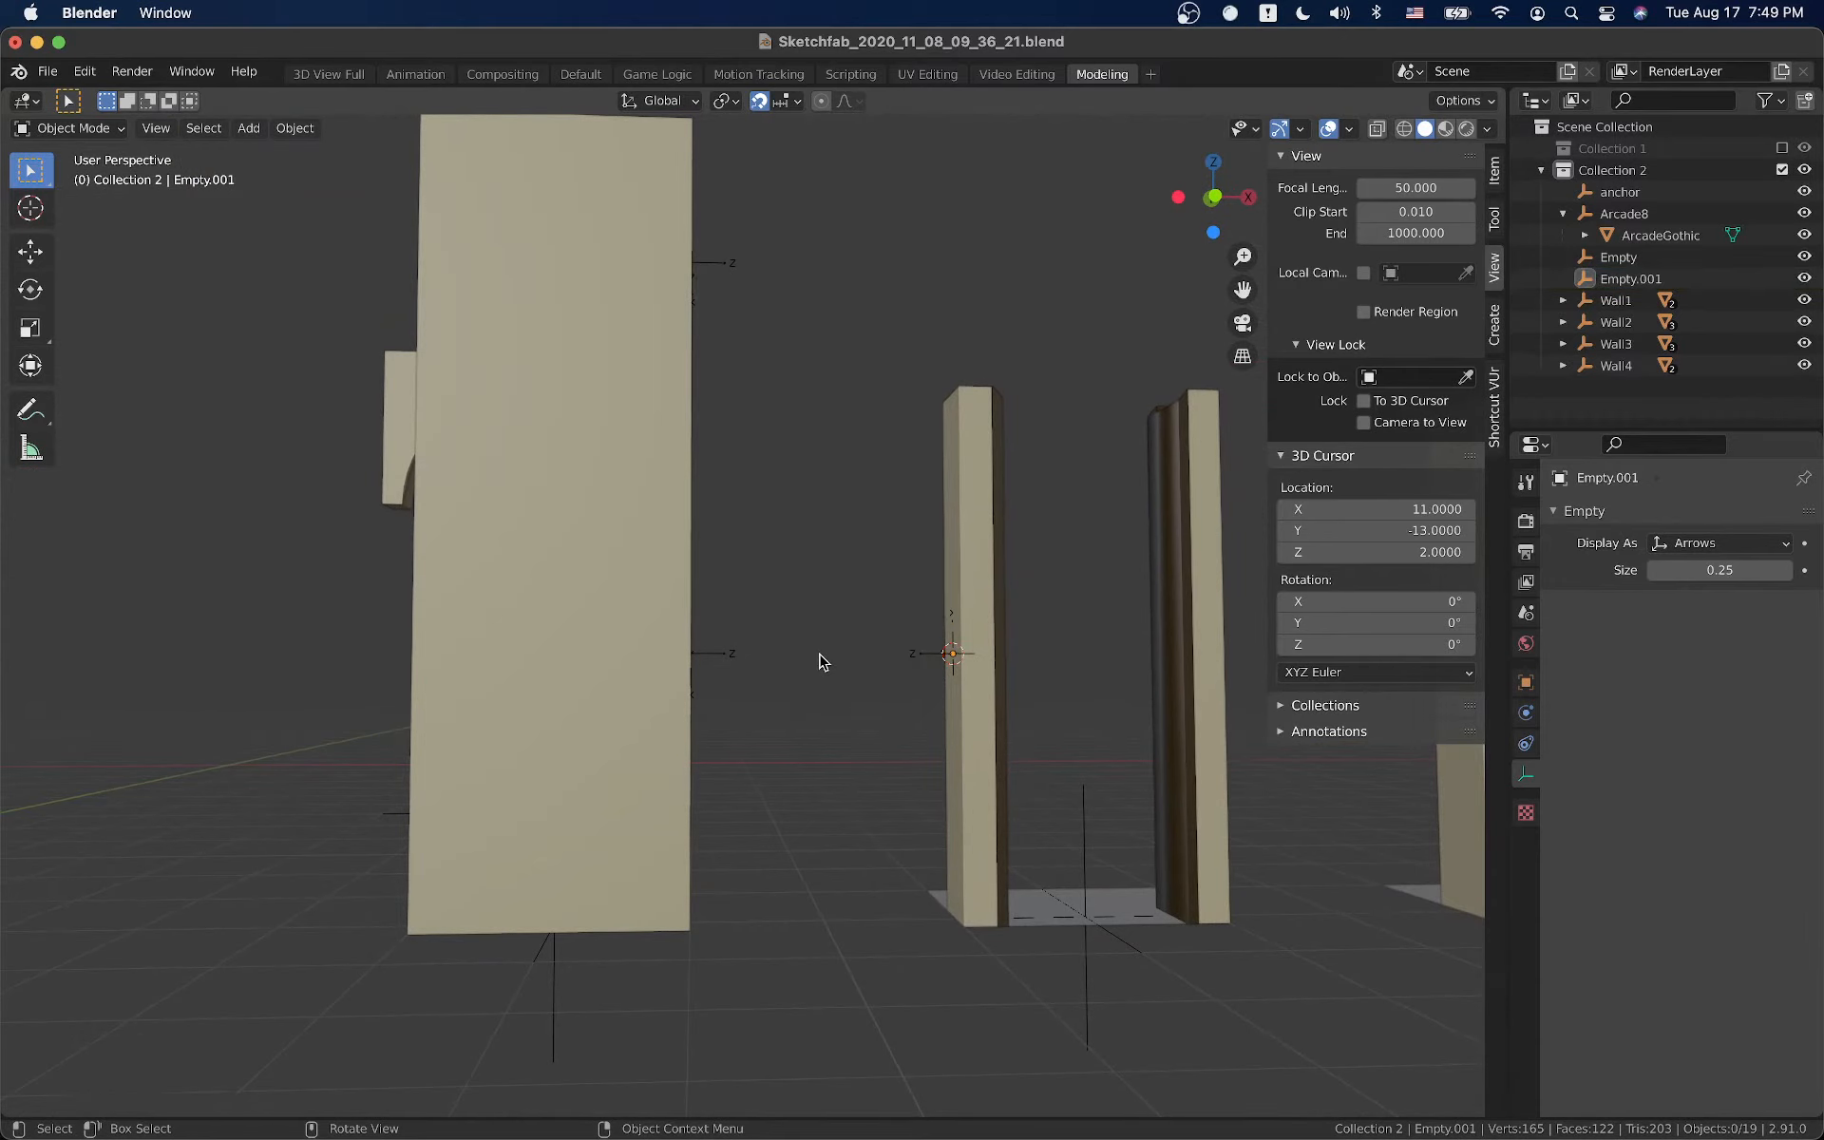
middle_drag(818, 659, 786, 733)
click(826, 711)
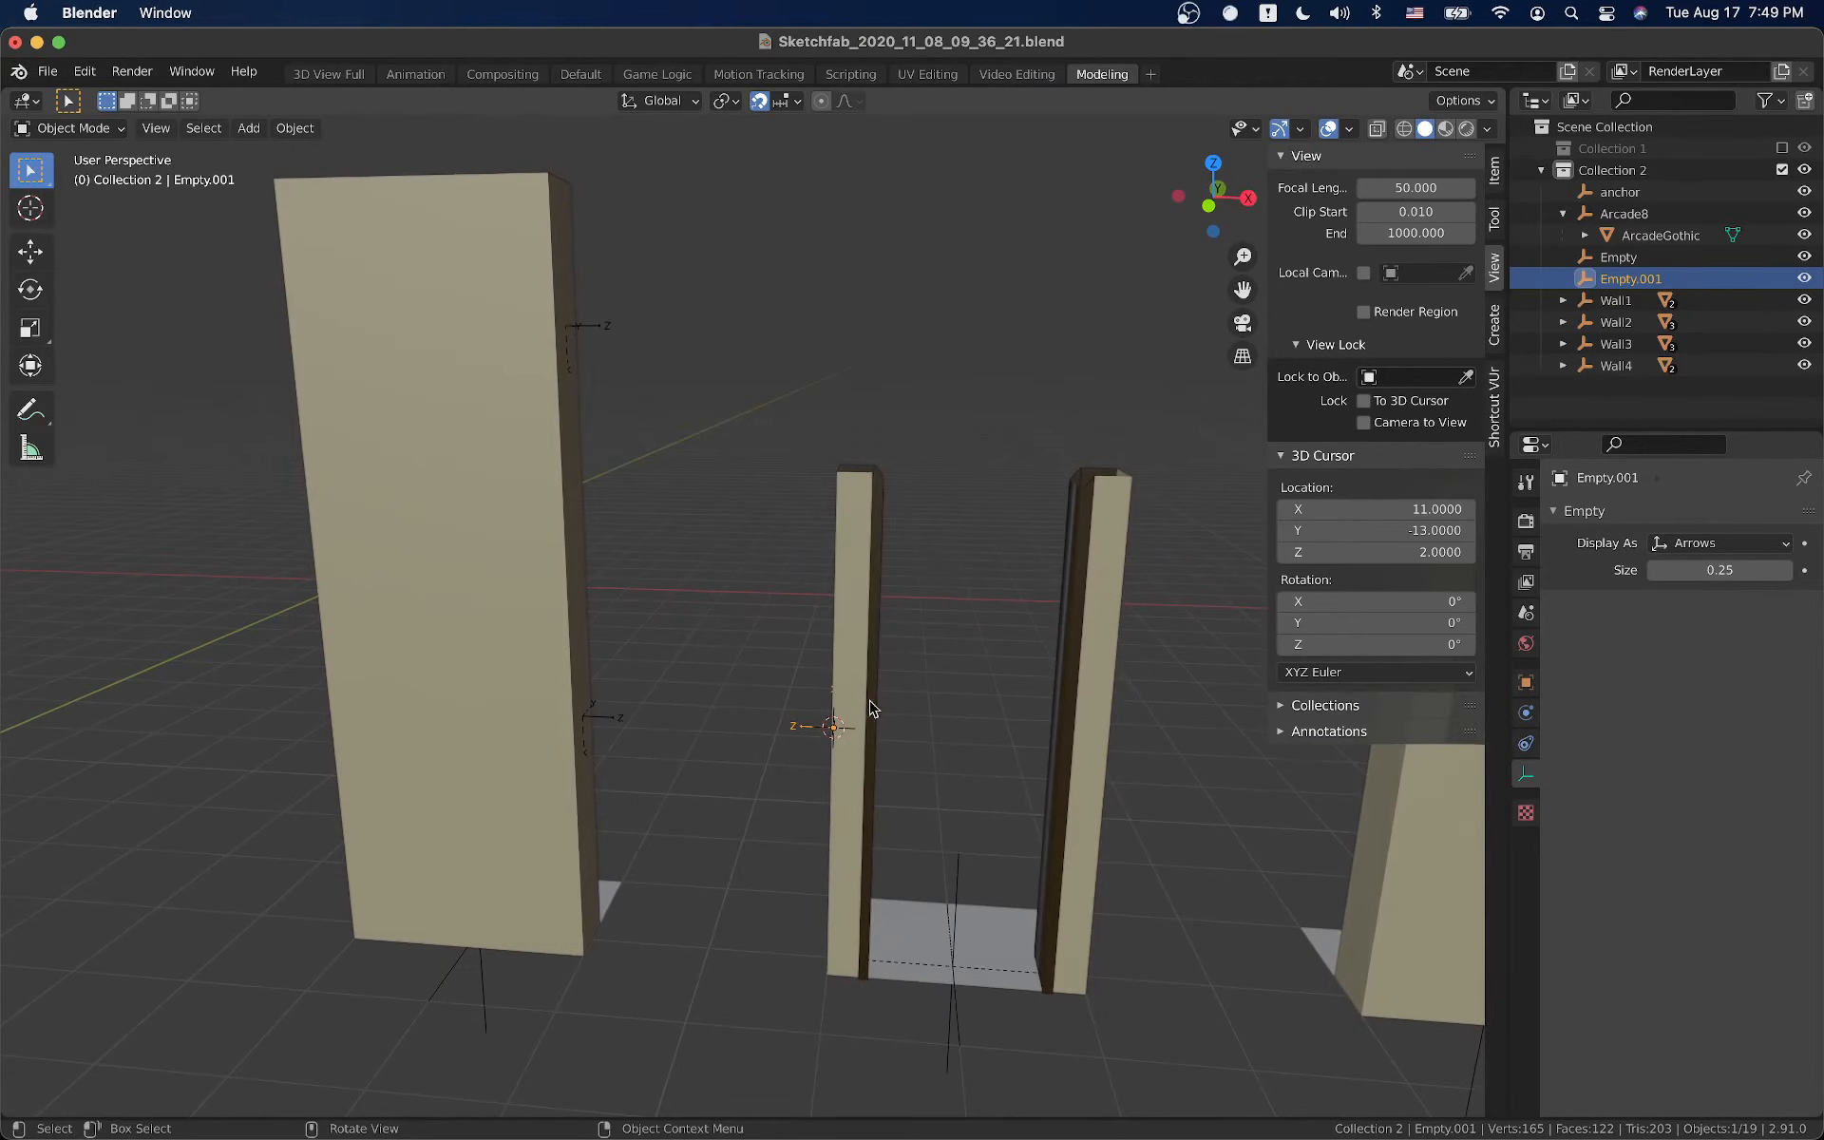
click(1494, 172)
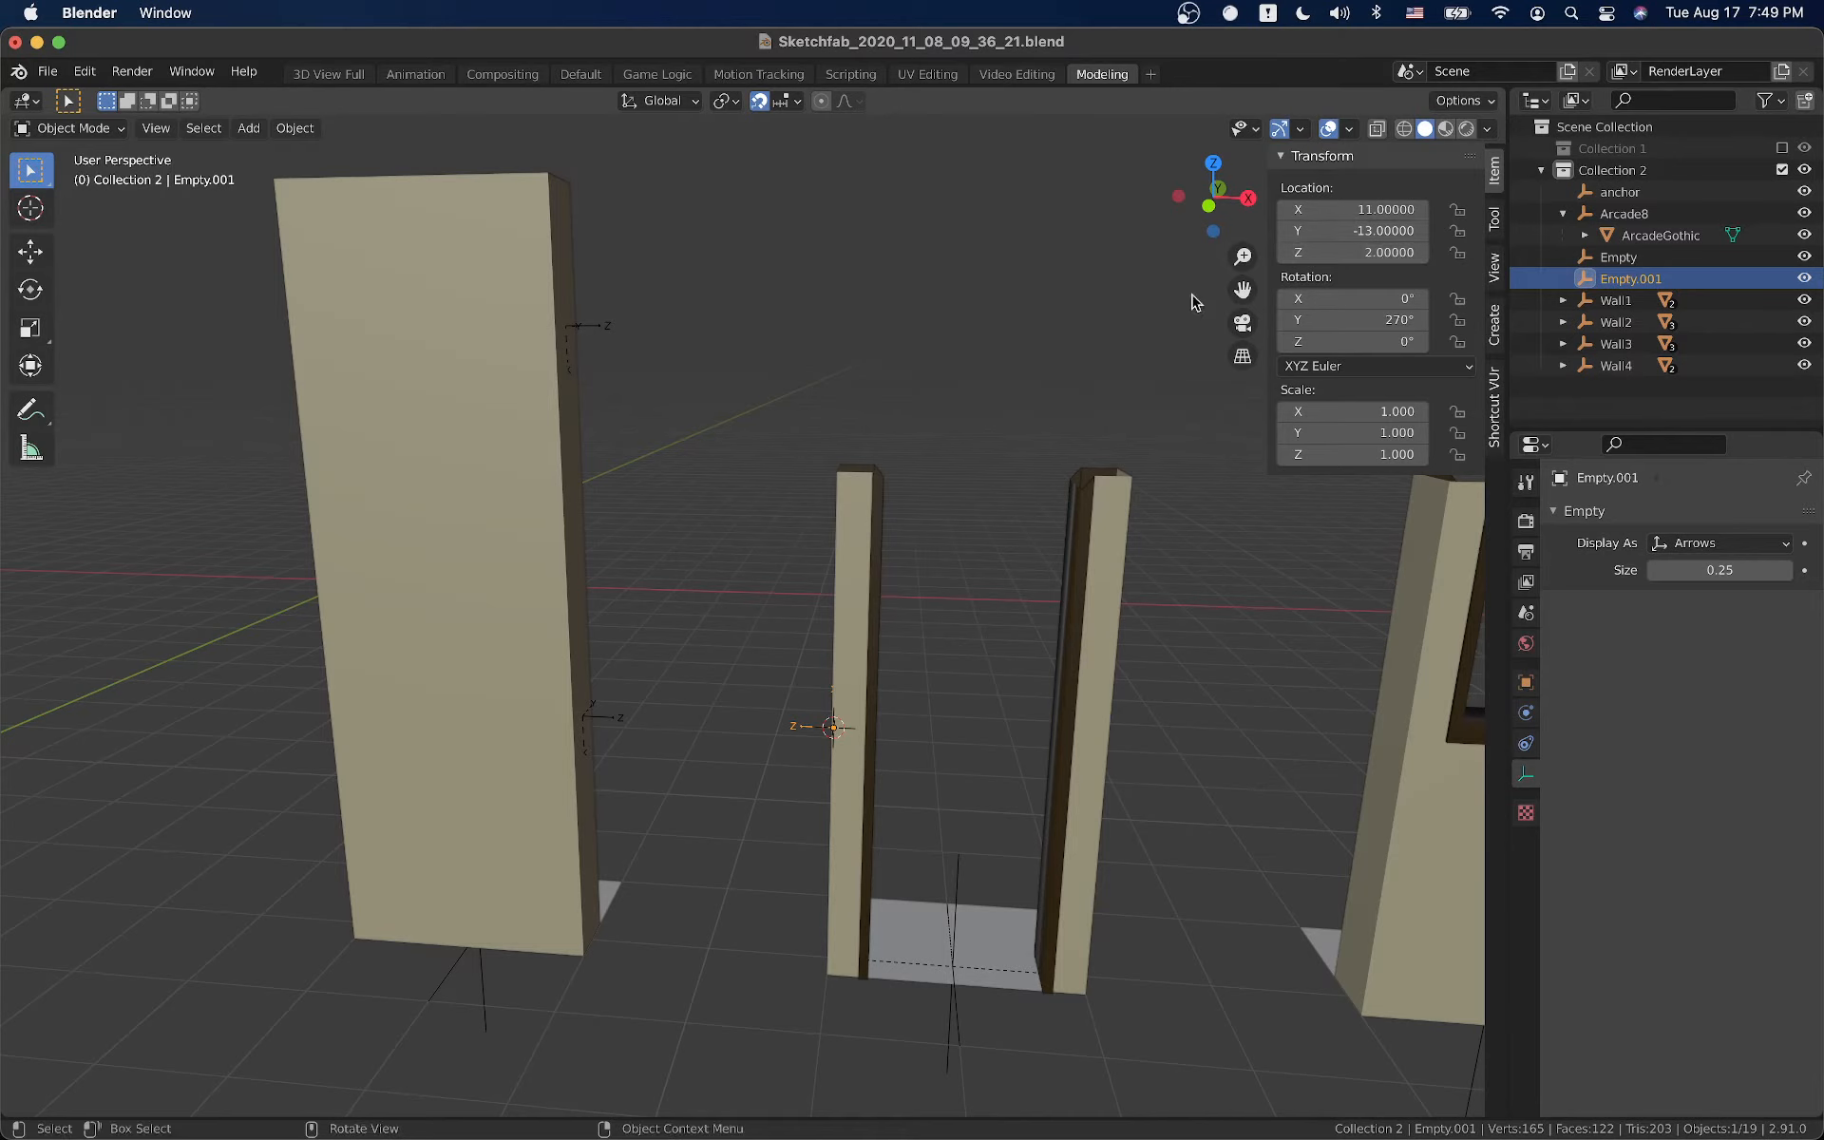
click(609, 726)
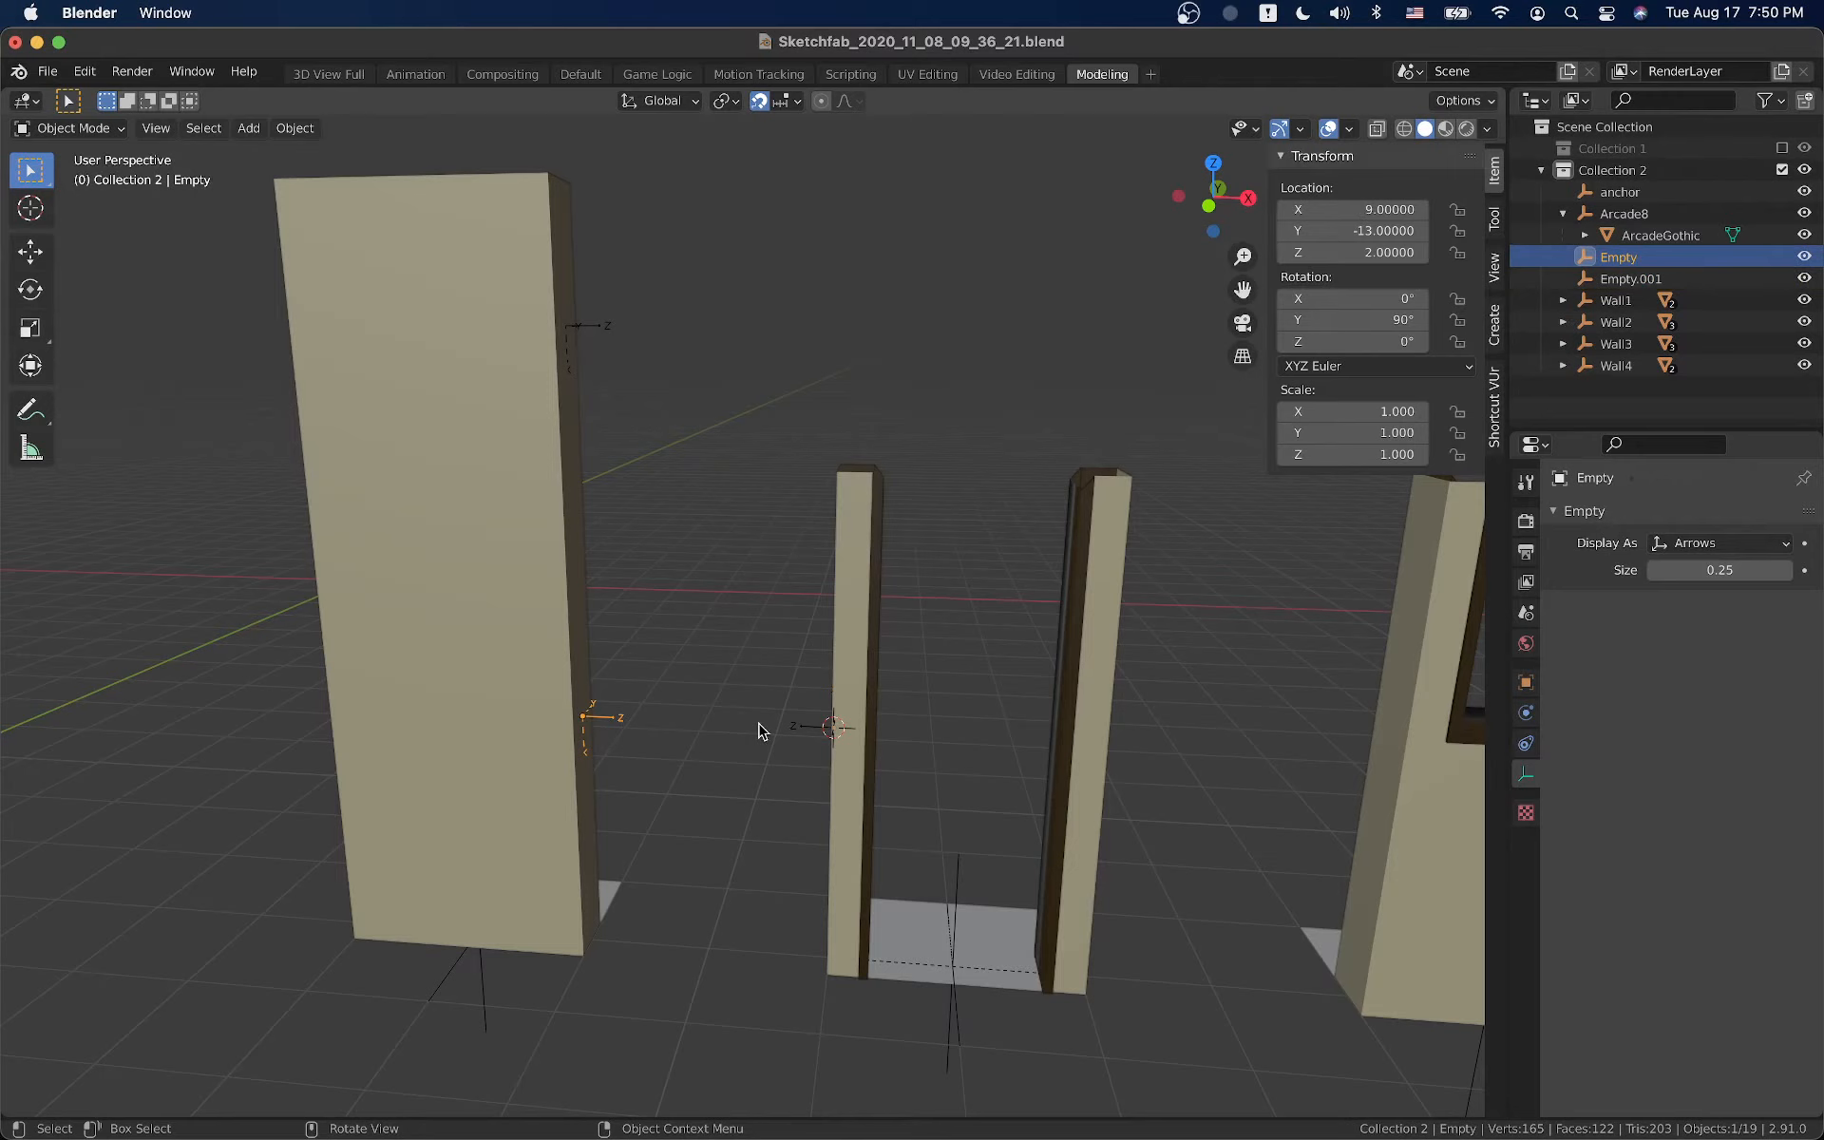
click(819, 728)
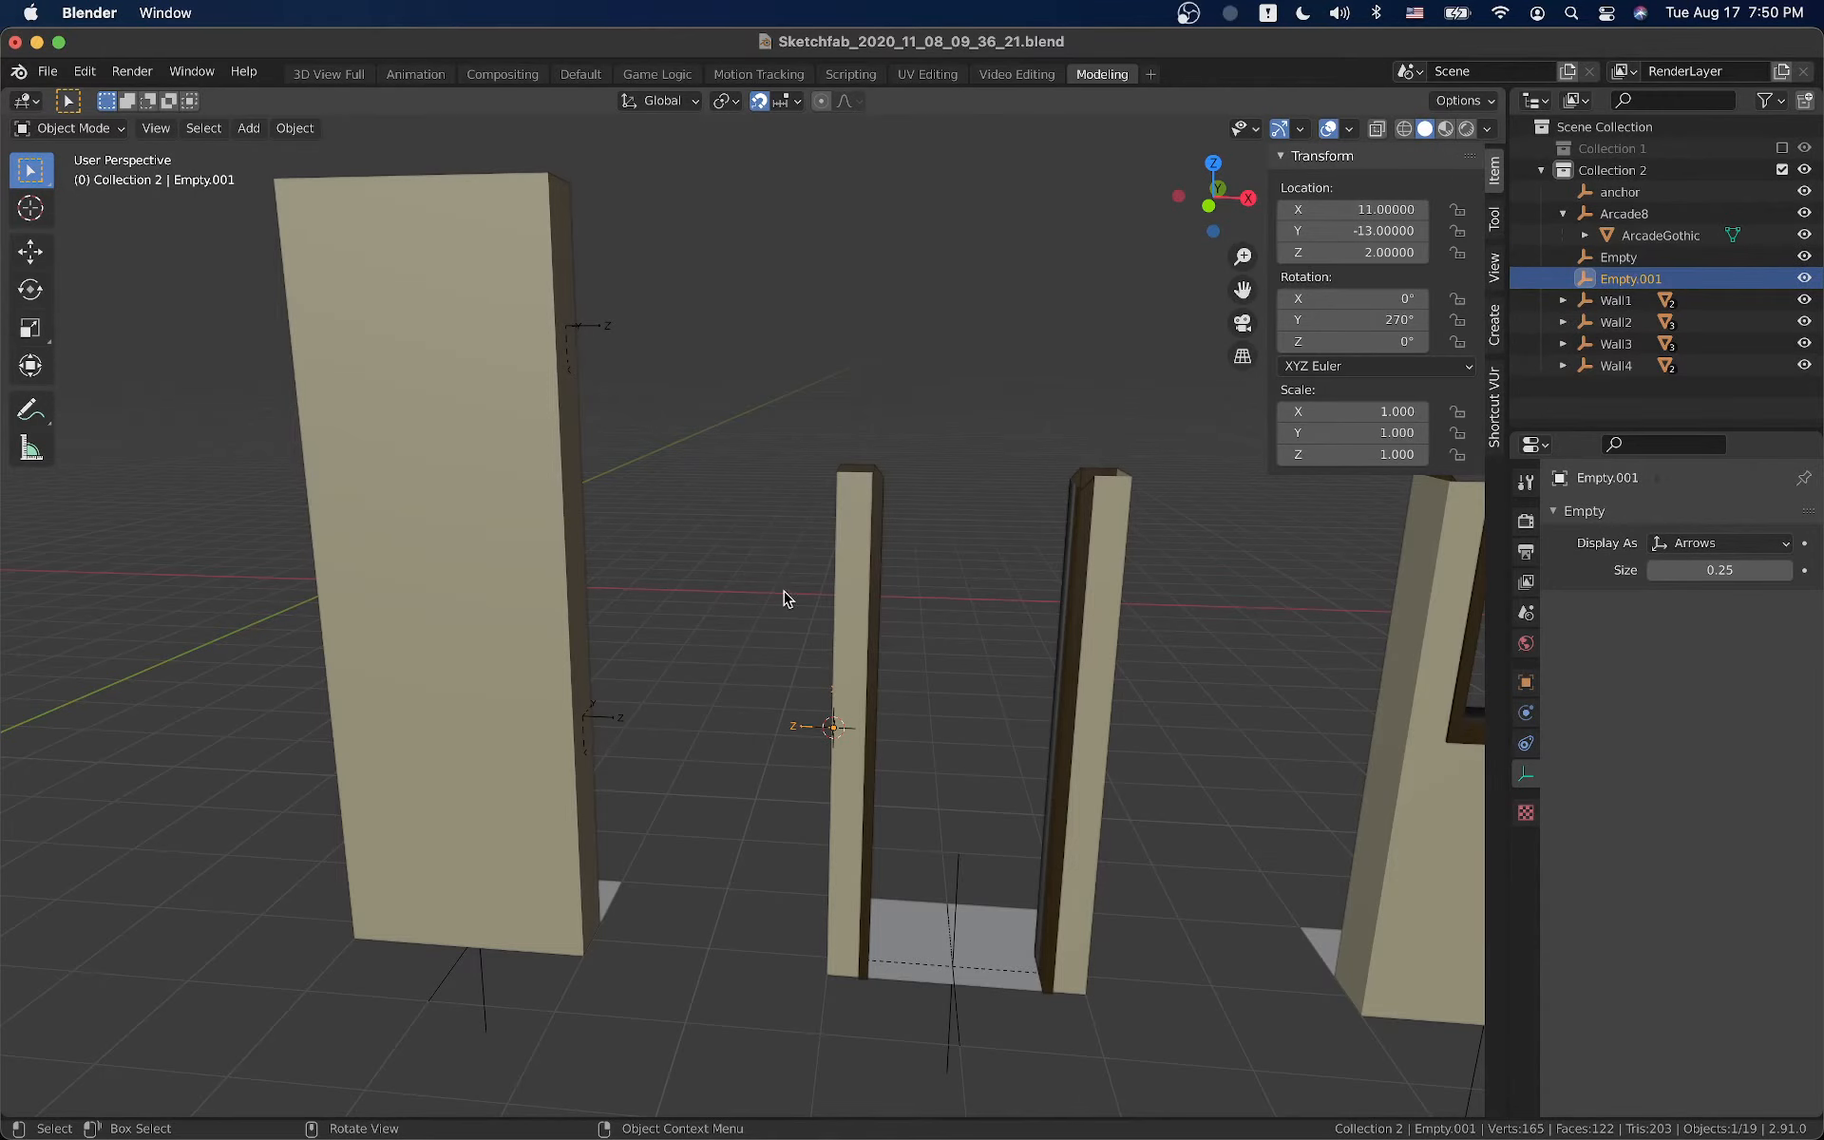
Snap the 3D cursor to the WallStraight mesh's side face that points away from the door wall and return to Object Mode
click(712, 675)
middle_drag(680, 684, 639, 601)
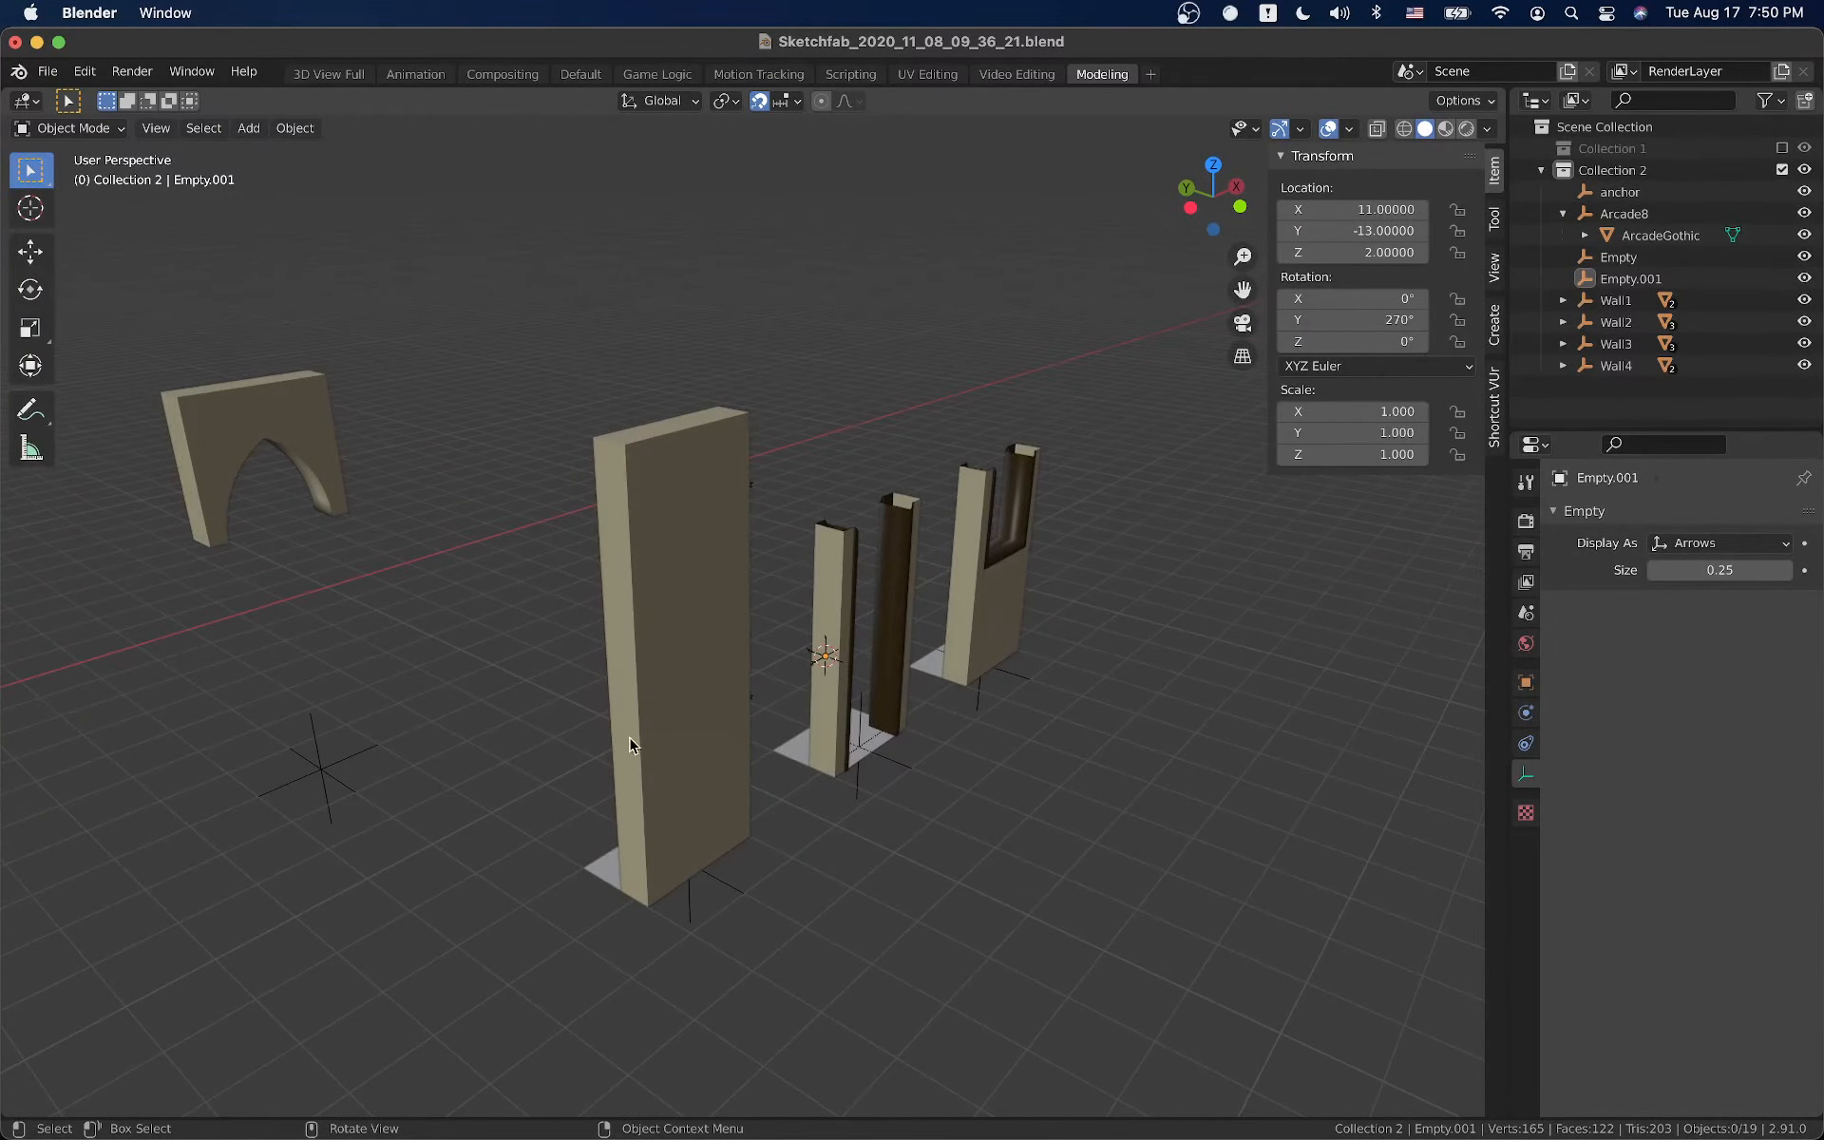
middle_drag(635, 724, 468, 786)
middle_drag(595, 721, 589, 670)
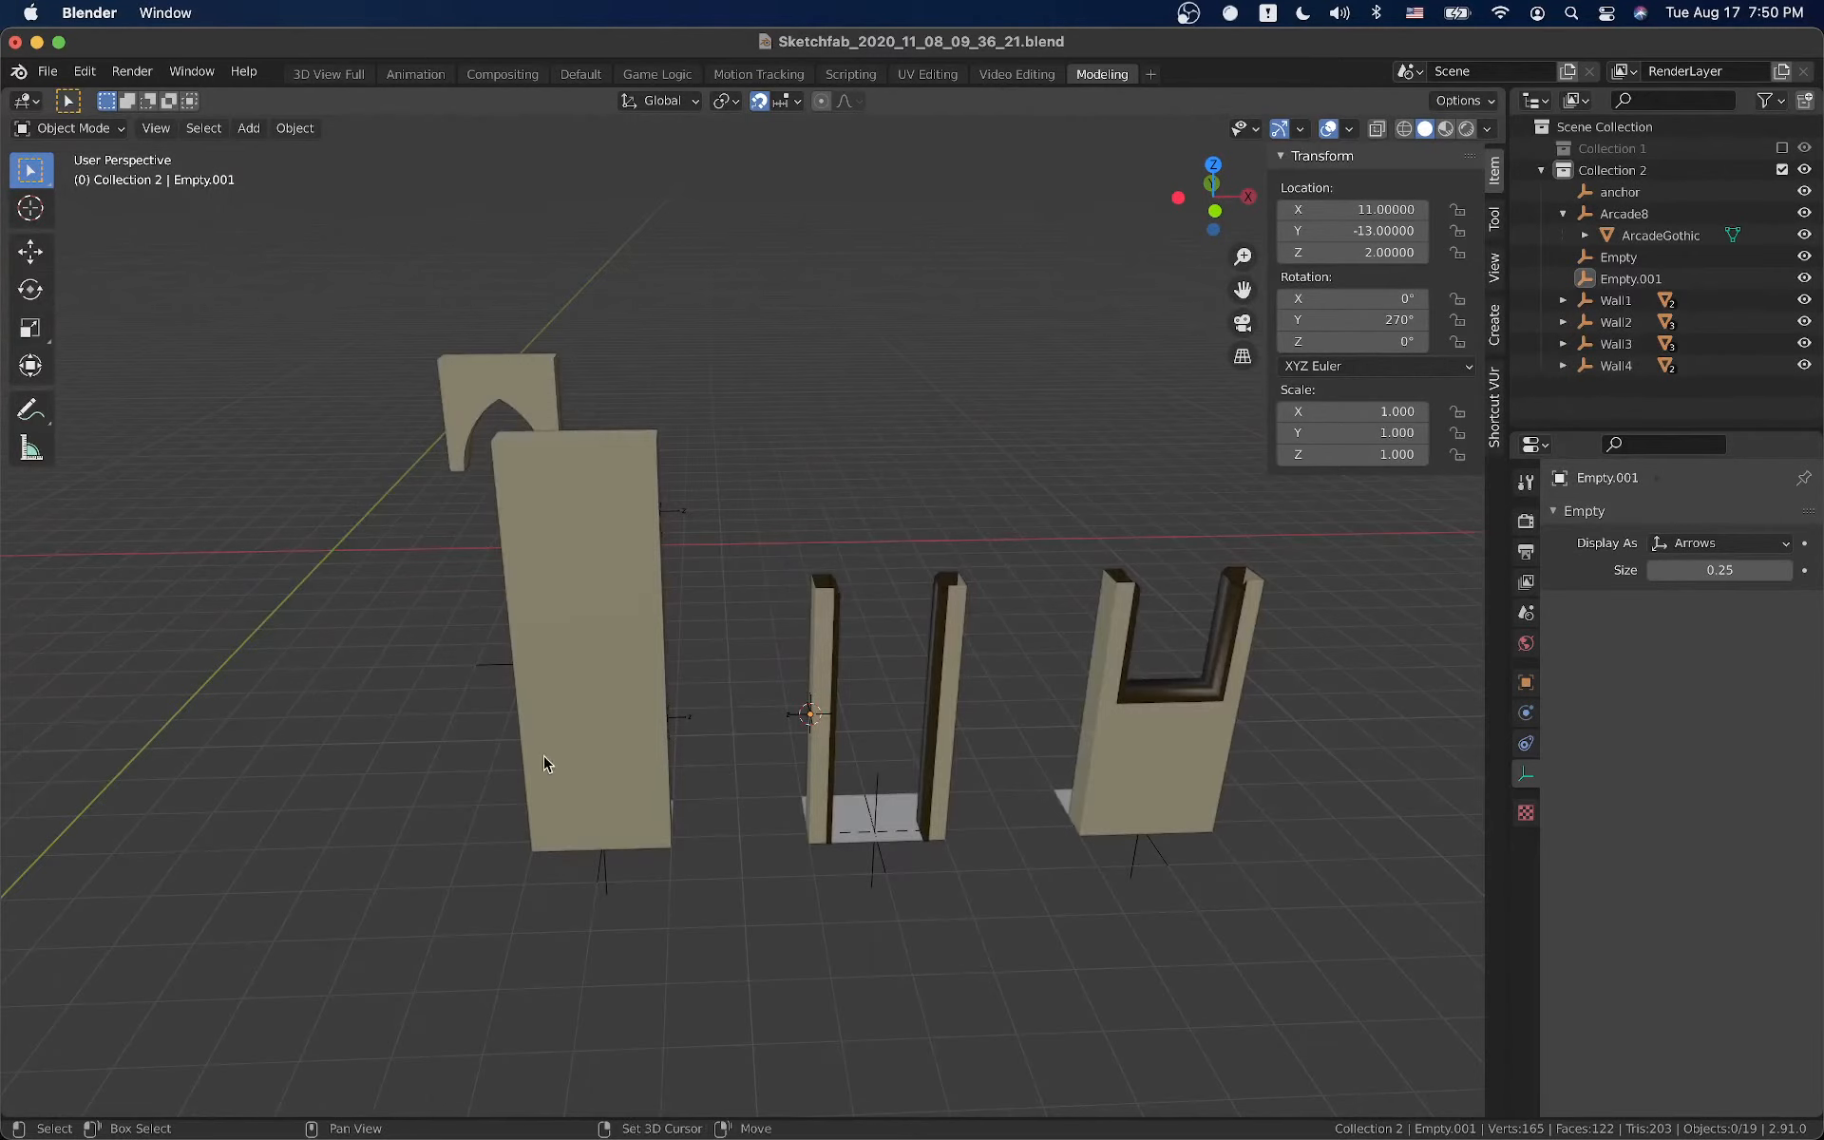
middle_drag(549, 757, 765, 738)
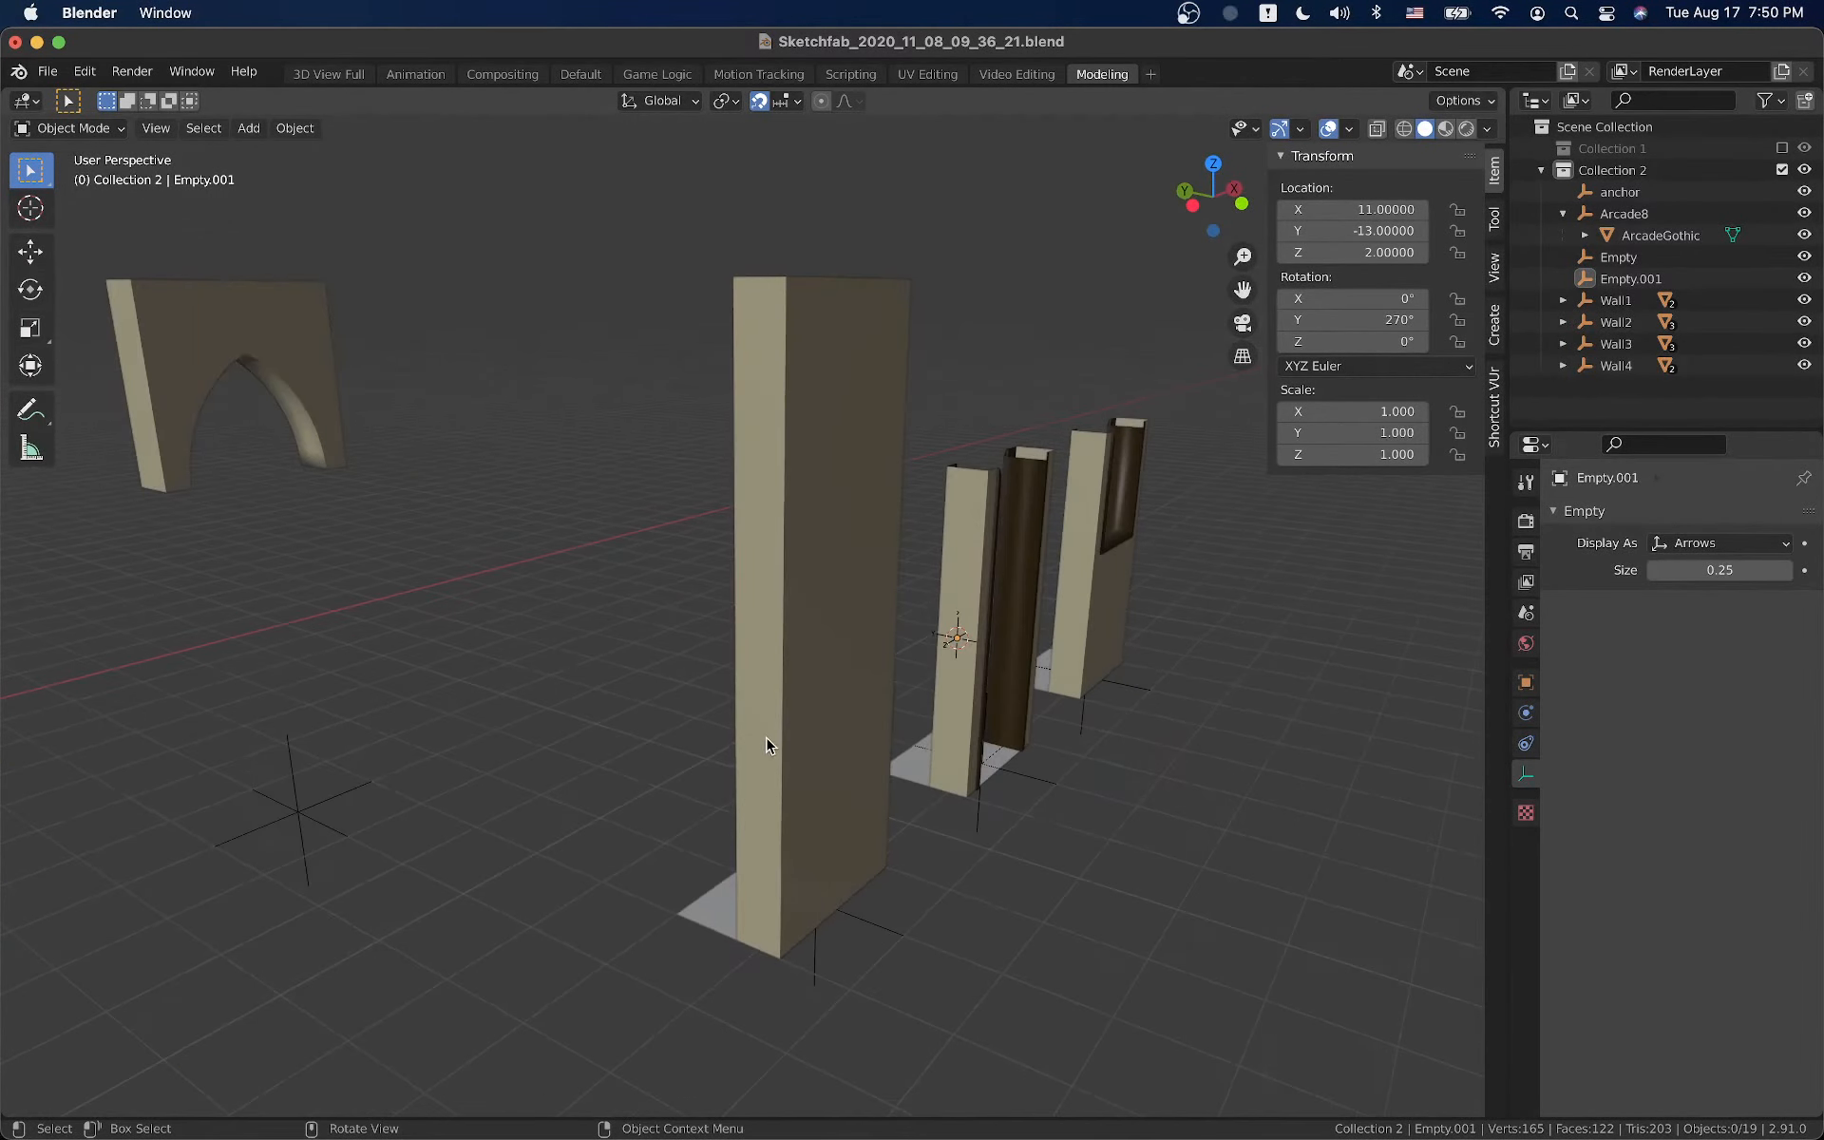
click(772, 712)
key(Tab)
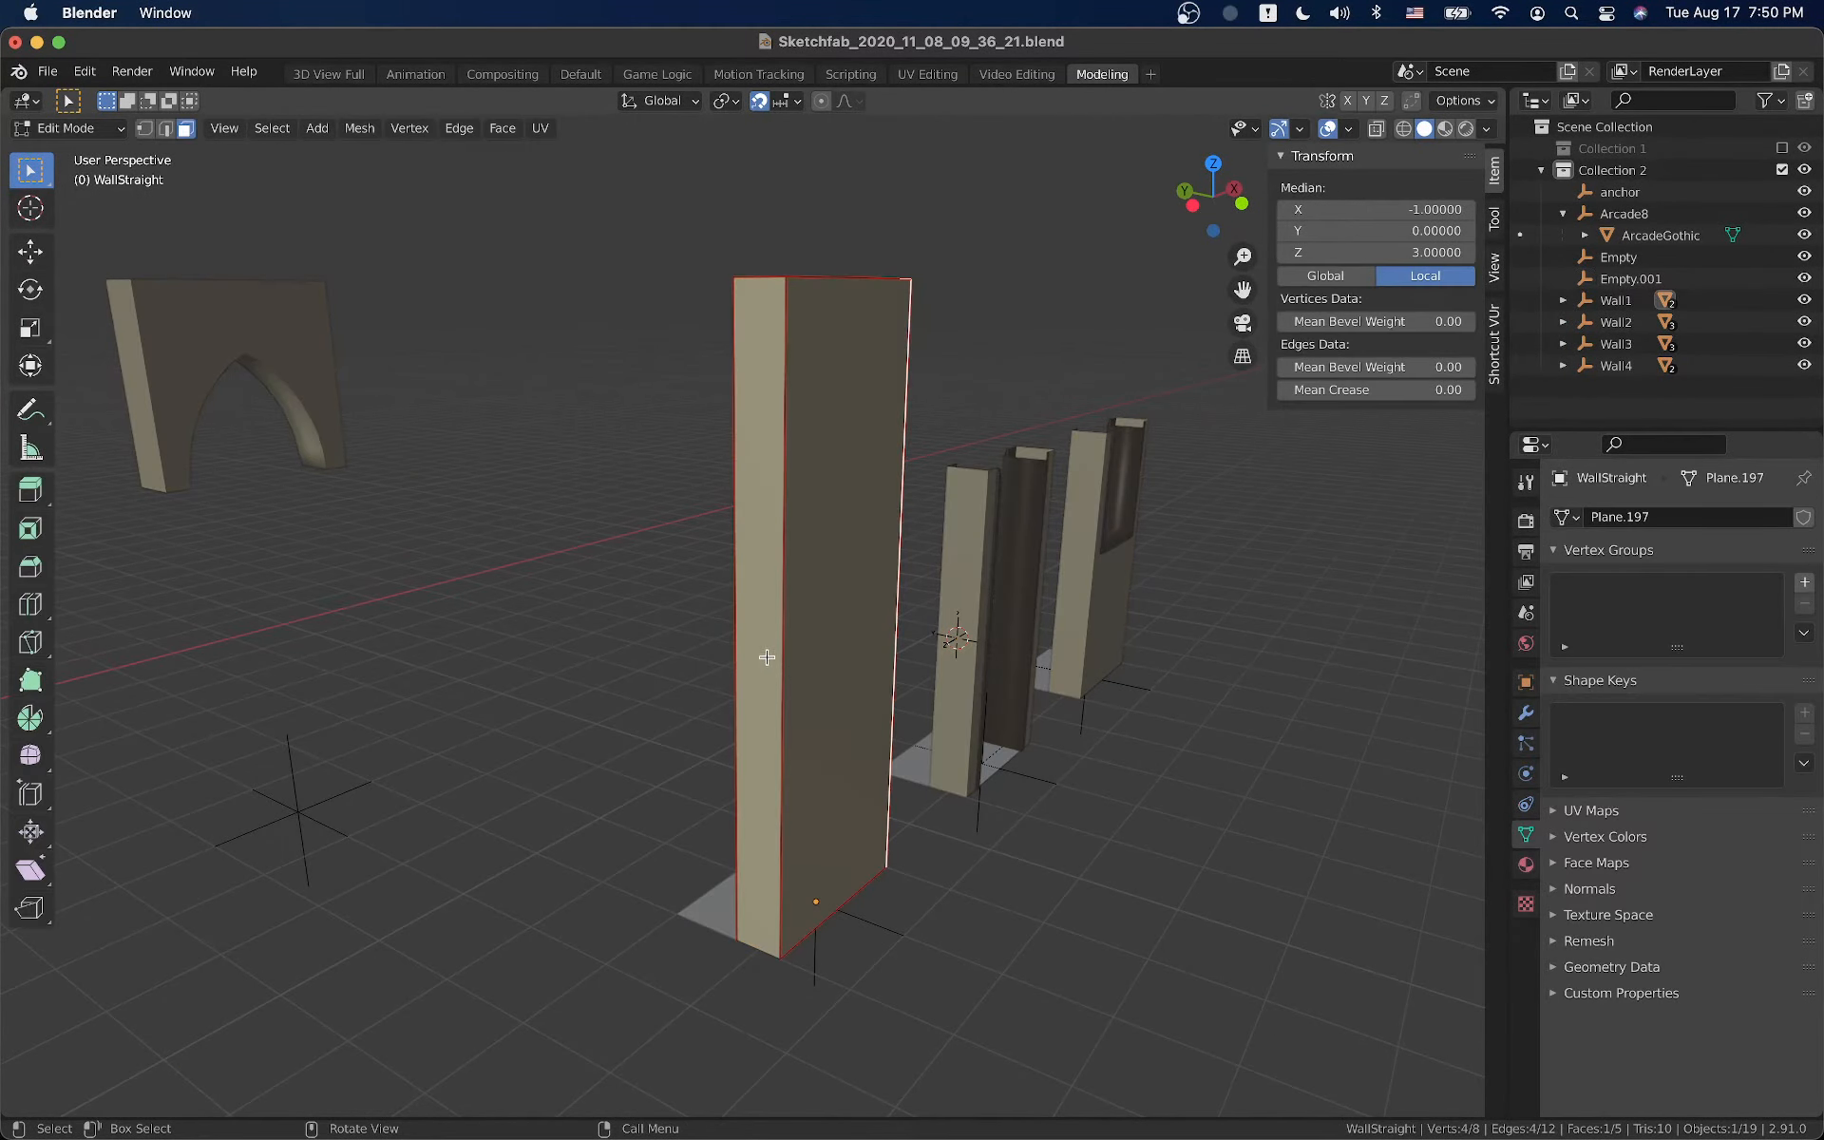
click(768, 663)
key(Tab)
Add an Arrows empty at the 3D cursor on the straight wall's free side face and set its display size to 0.25
key(shift+a)
mouse_move(773, 798)
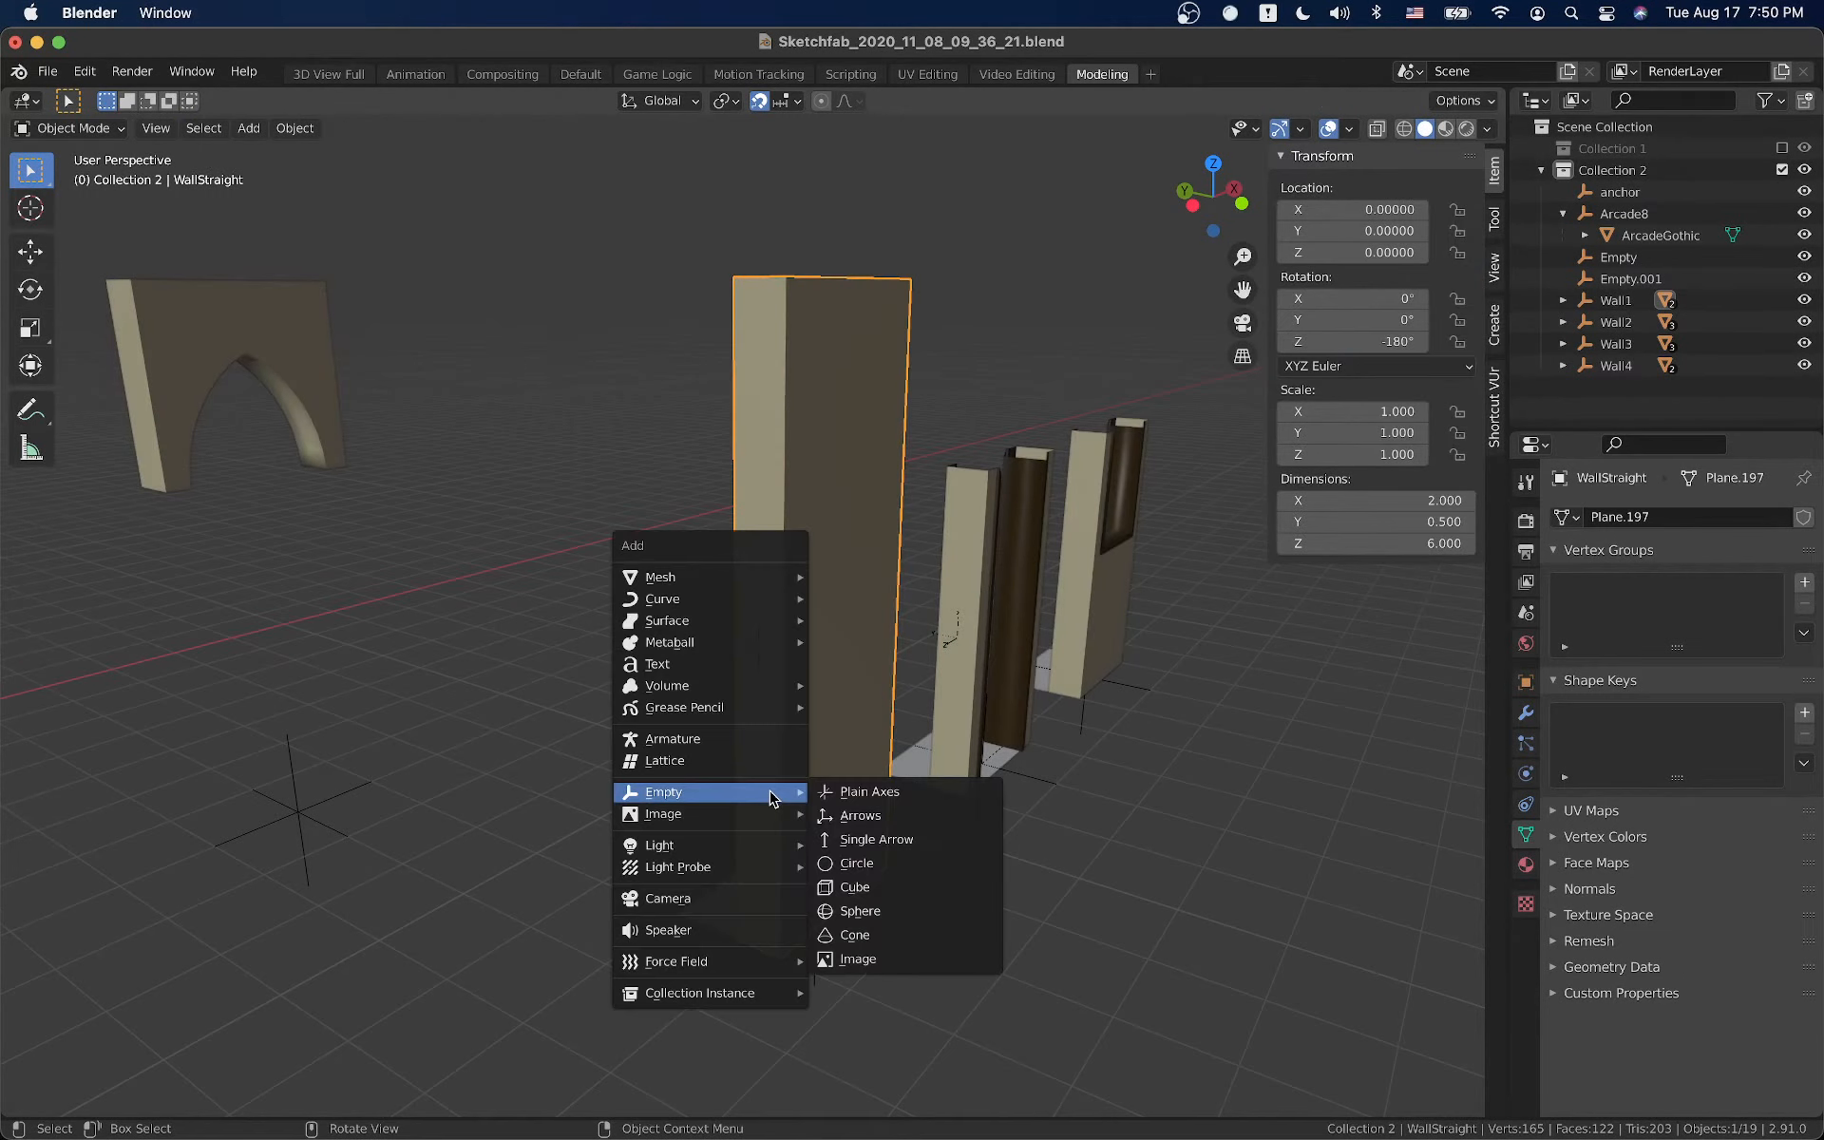
click(865, 816)
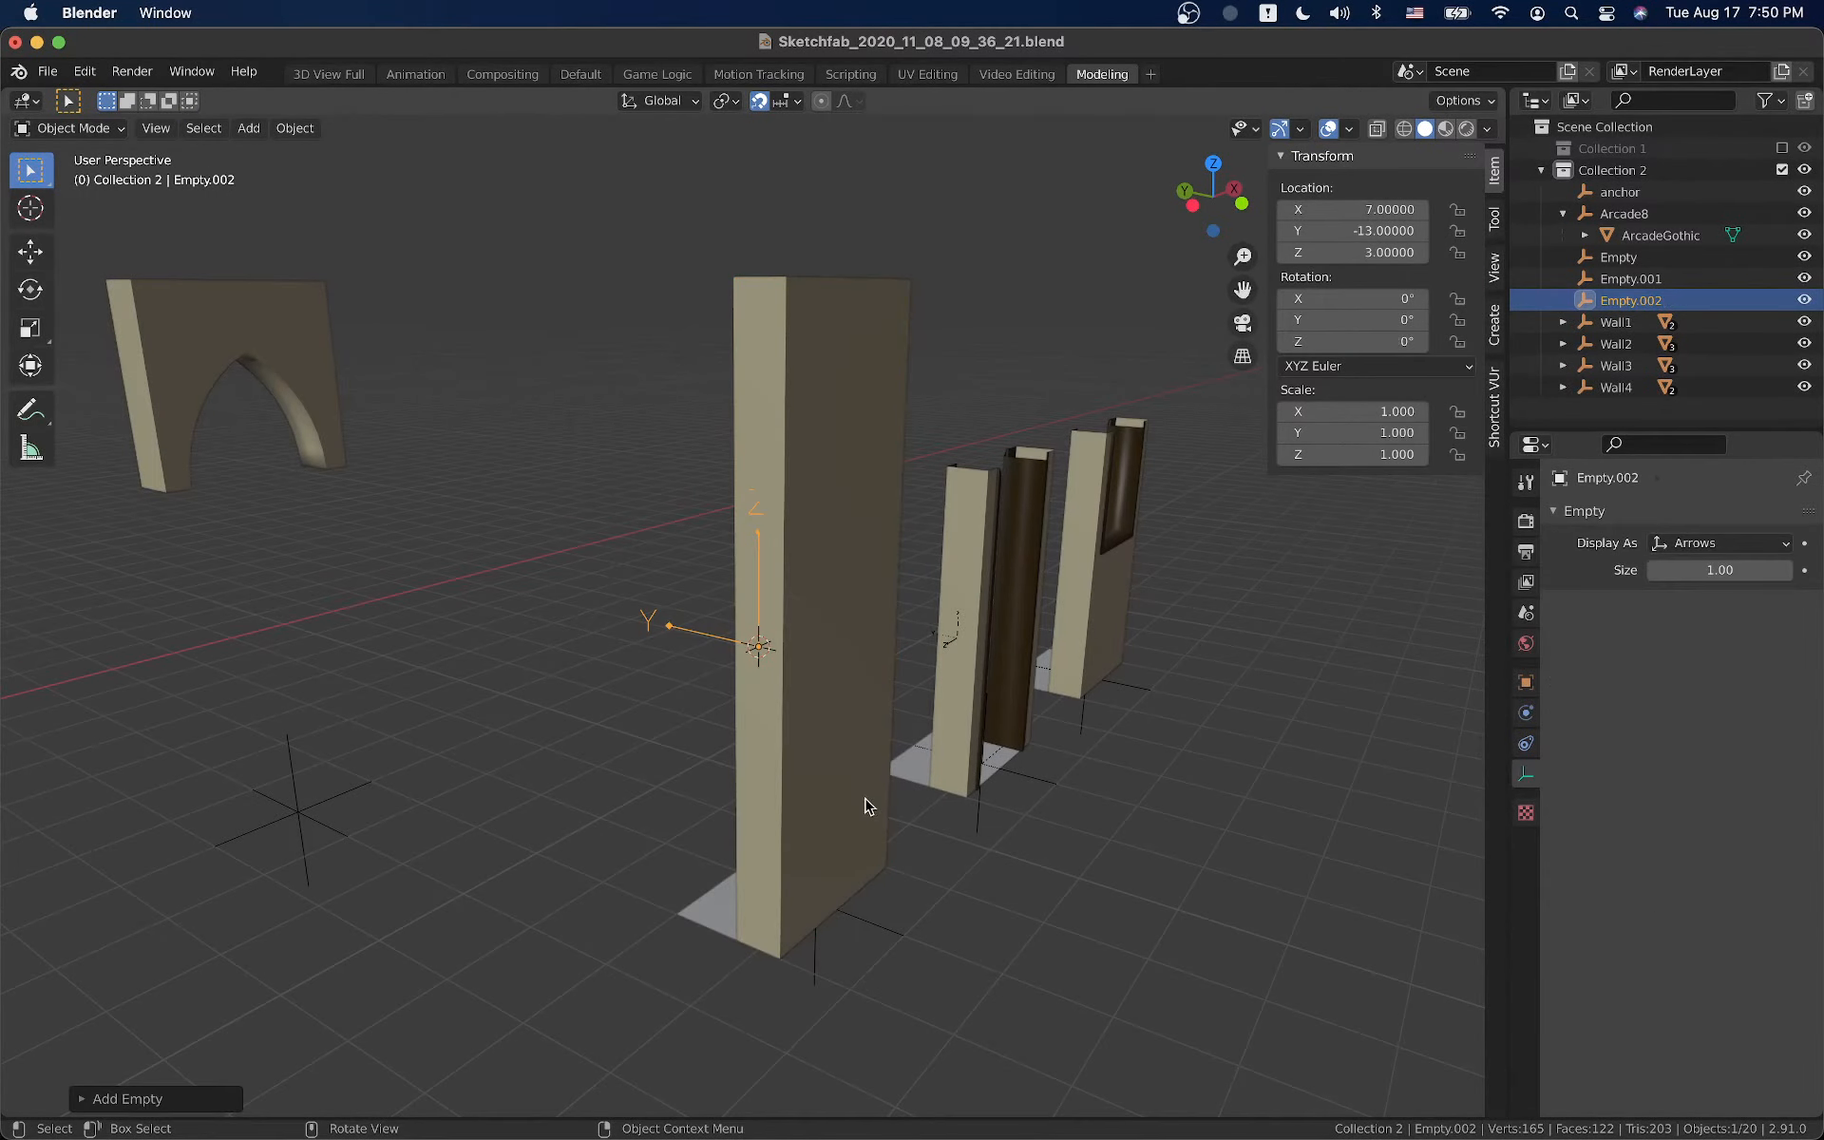
click(1672, 571)
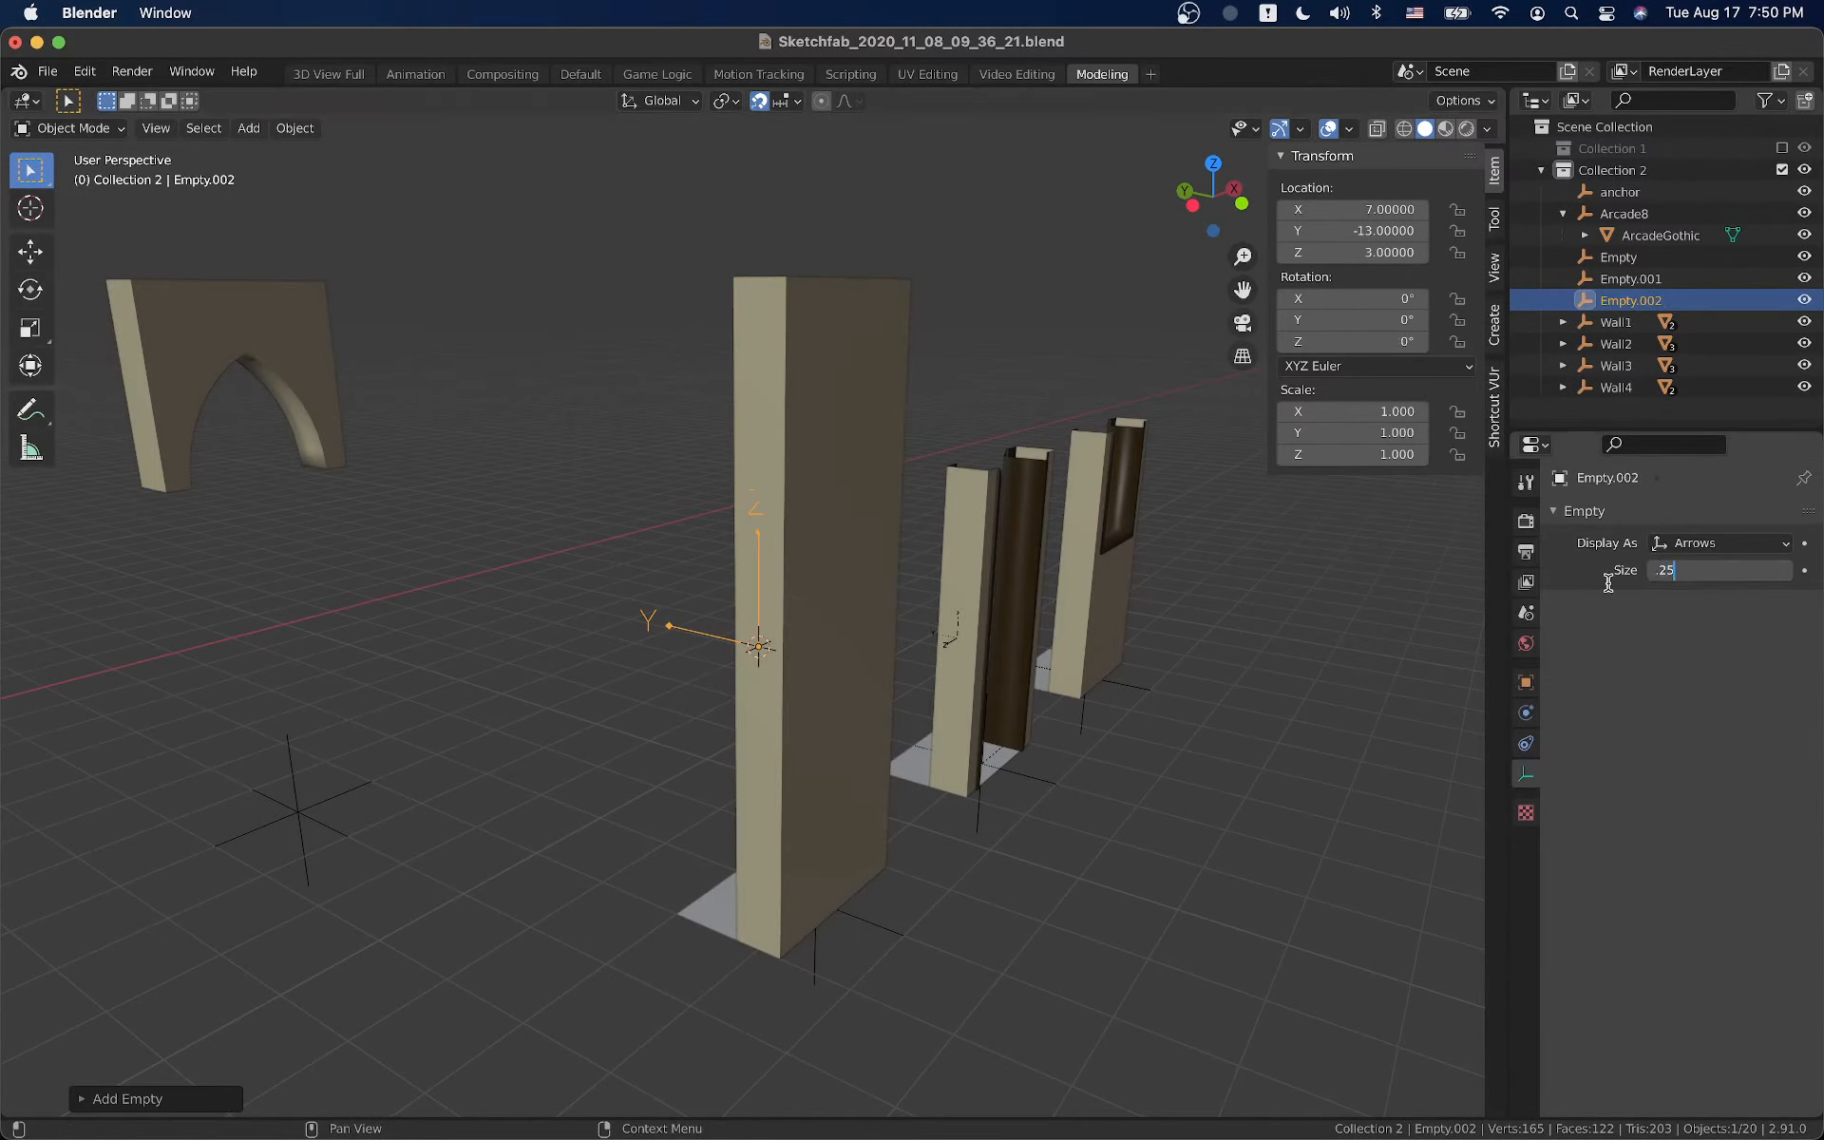
key(Return)
Rotate the new side-face empty 270° about the global Y axis so its Z arrow points outward
text(r)
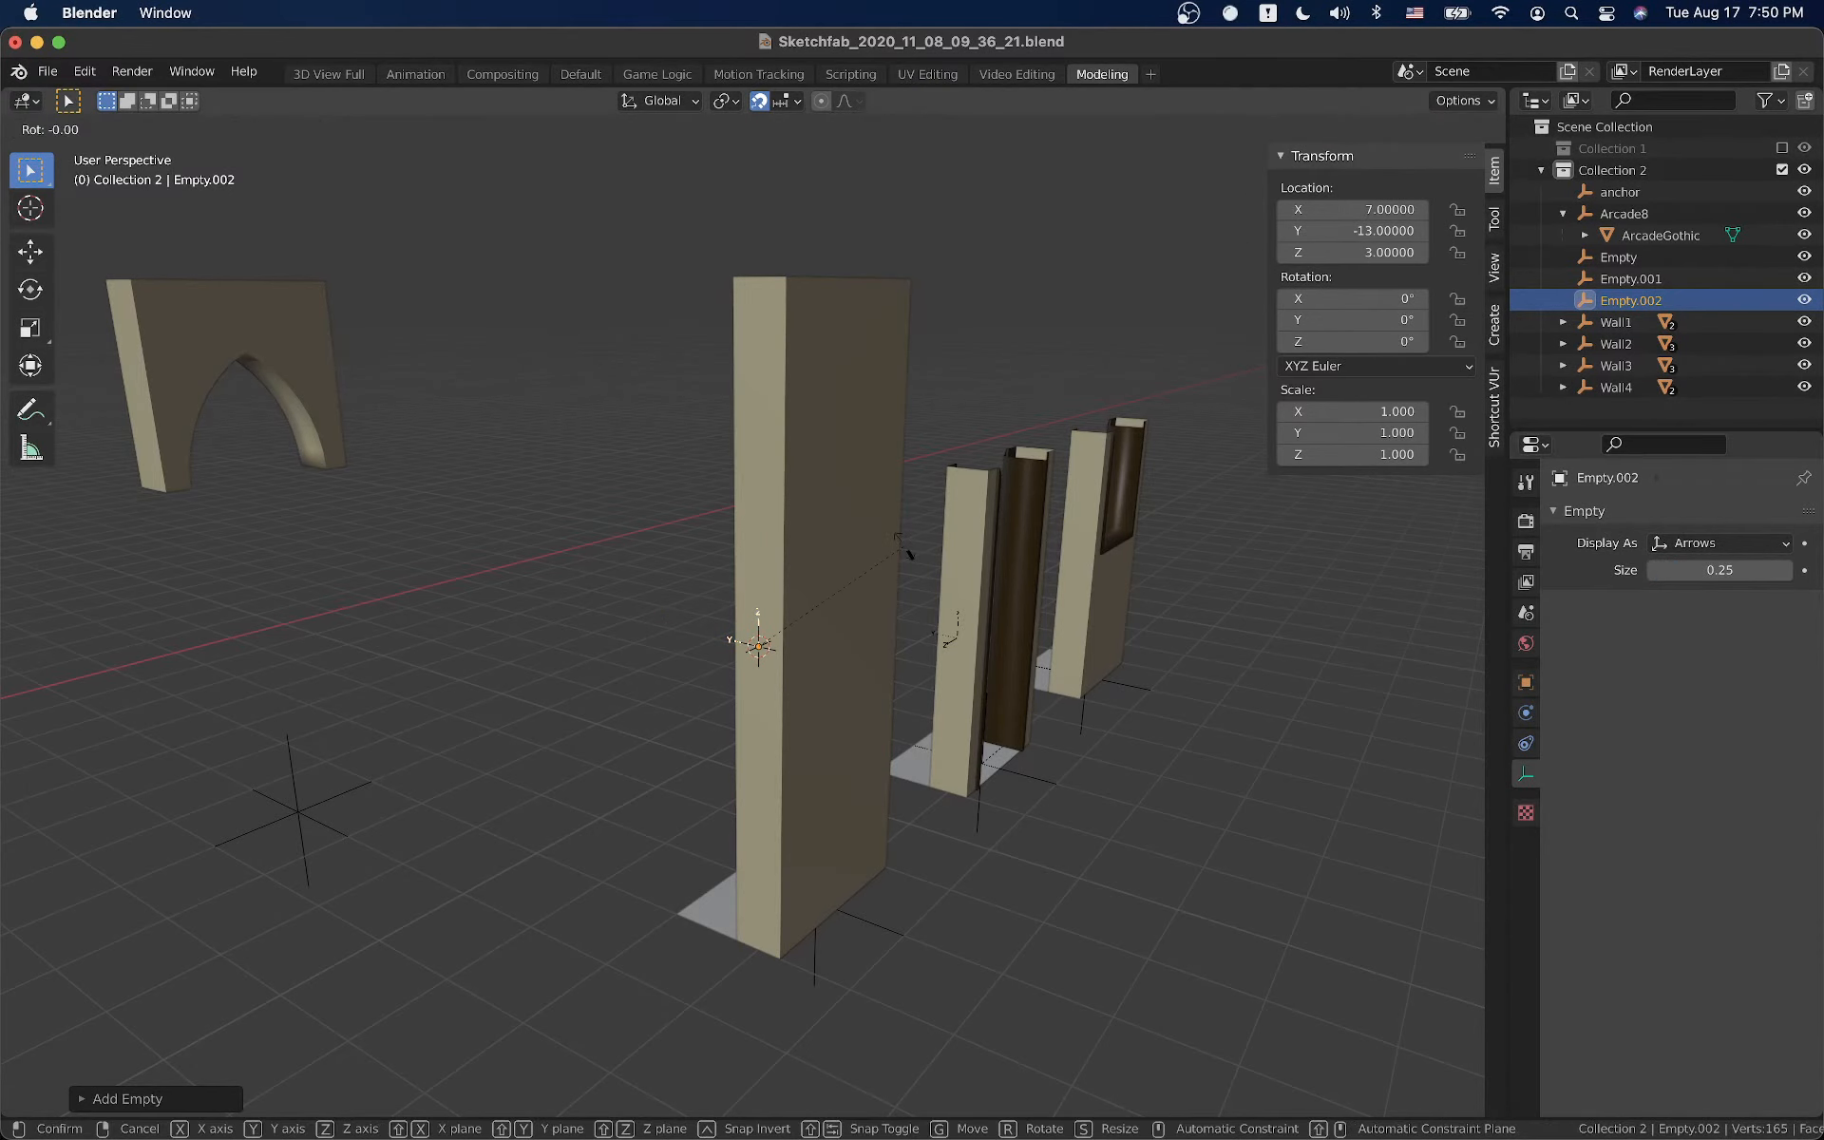
text(y270)
key(Return)
middle_drag(908, 549, 577, 680)
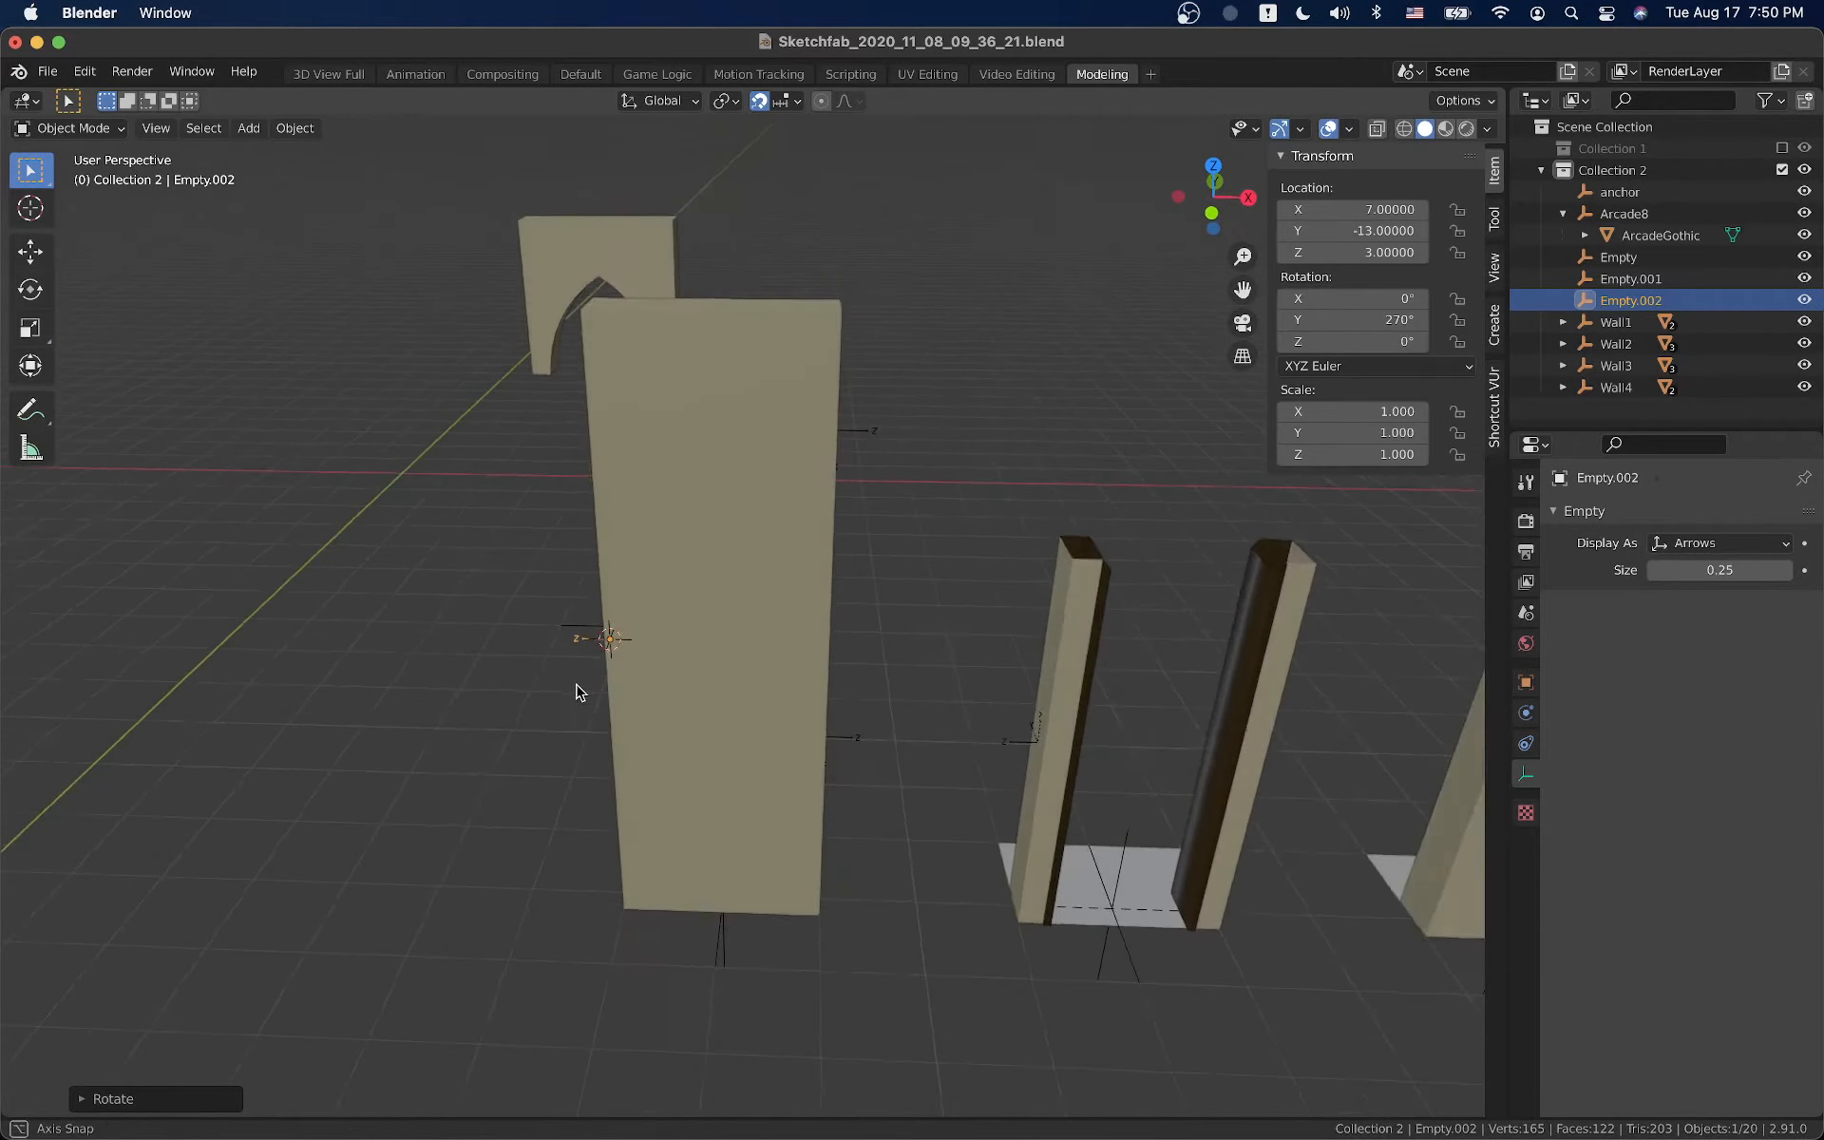
scroll(578, 680, up, 4)
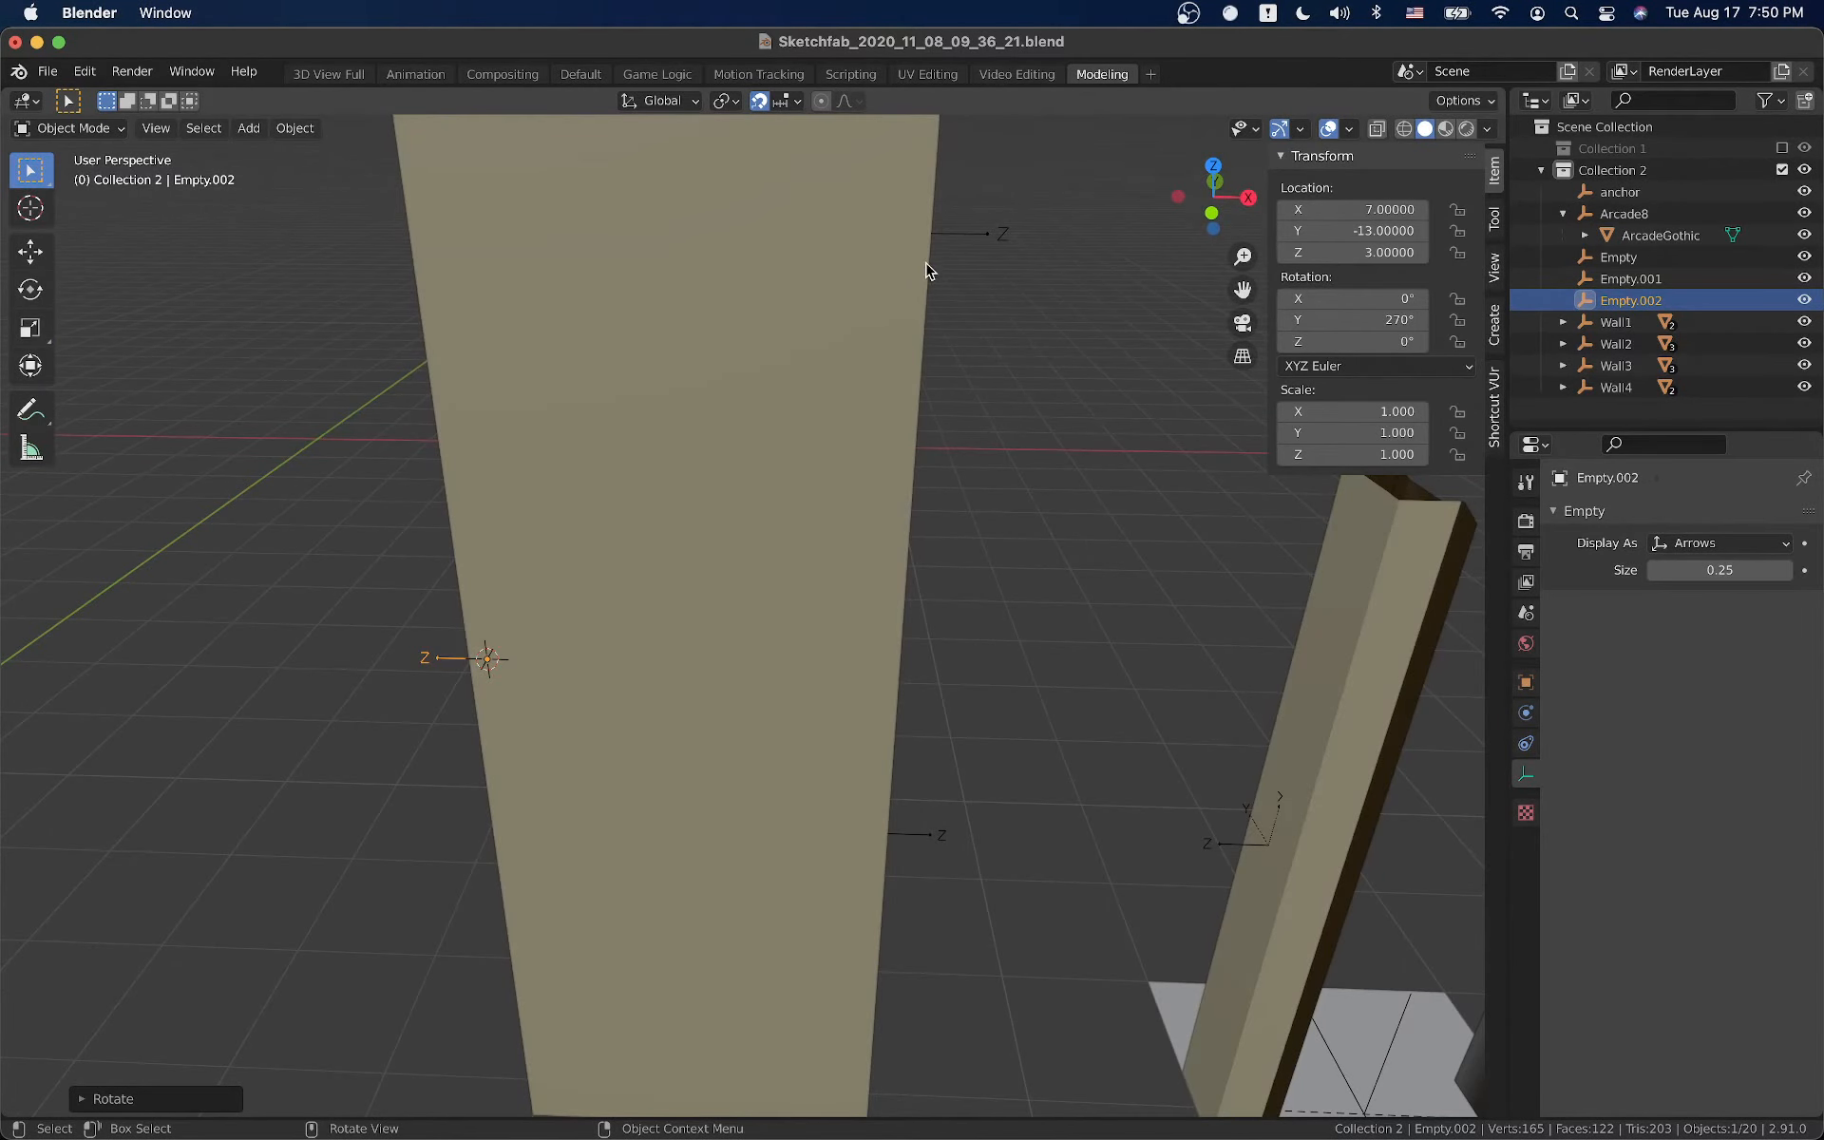
Check the height of the upper anchor on the opposite side and set the new side-face empty's Z location to 5
click(950, 242)
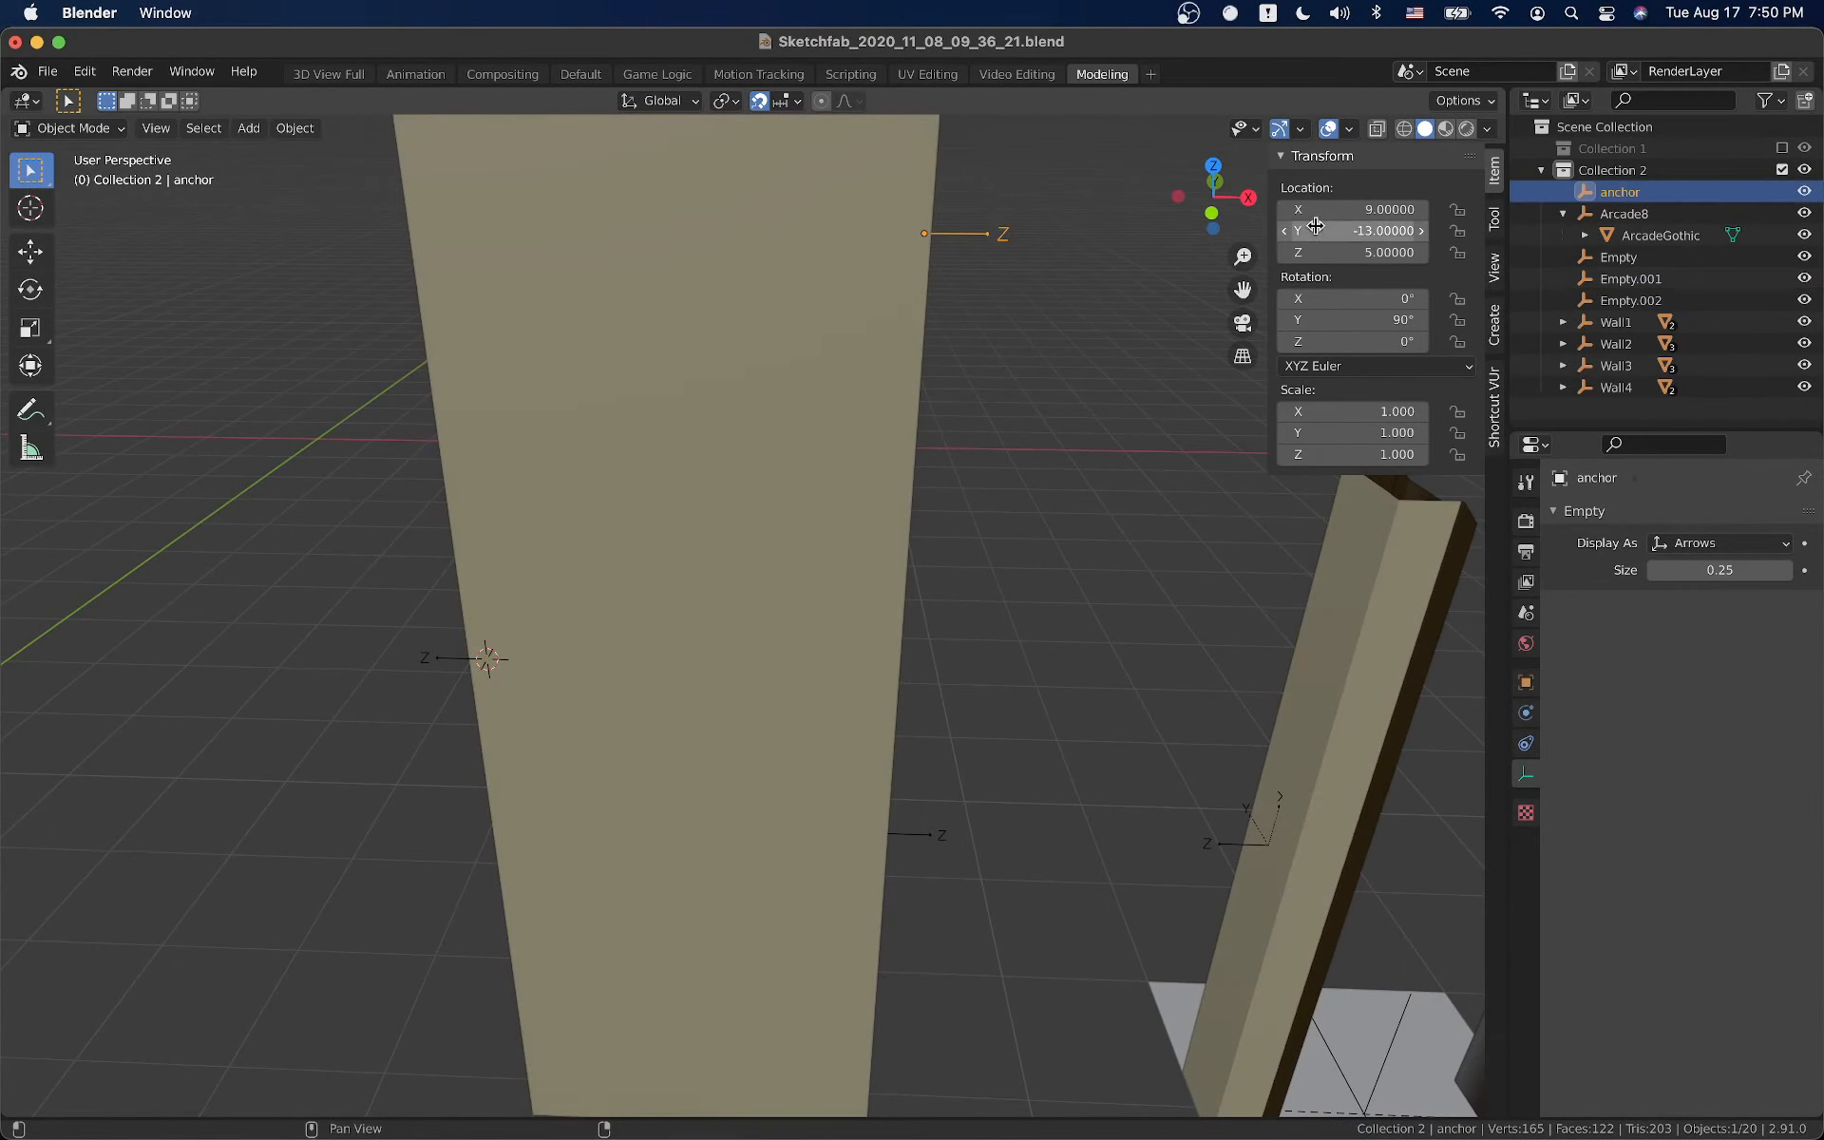
click(430, 658)
double_click(1376, 257)
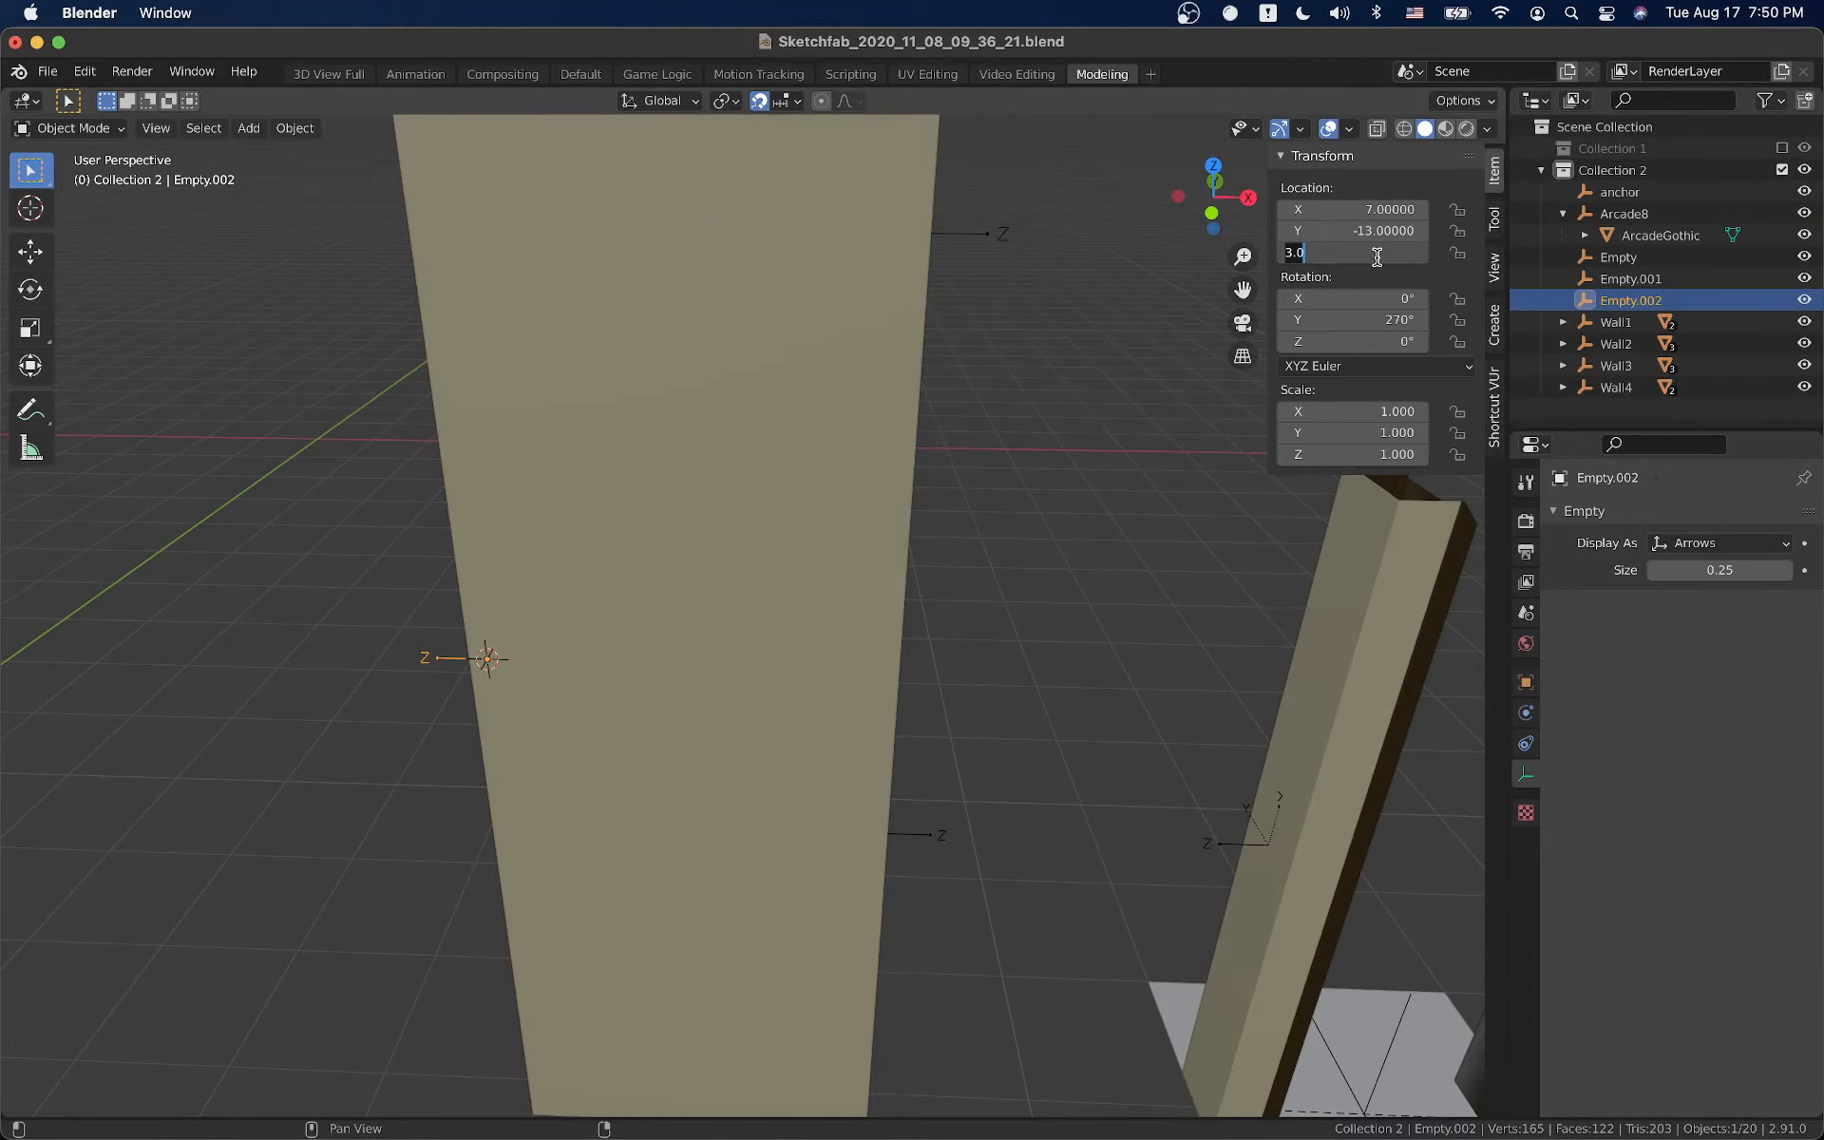
text(5)
key(Return)
Duplicate the side-face empty straight down along the global Z axis to a height of 2
middle_drag(903, 608, 1033, 568)
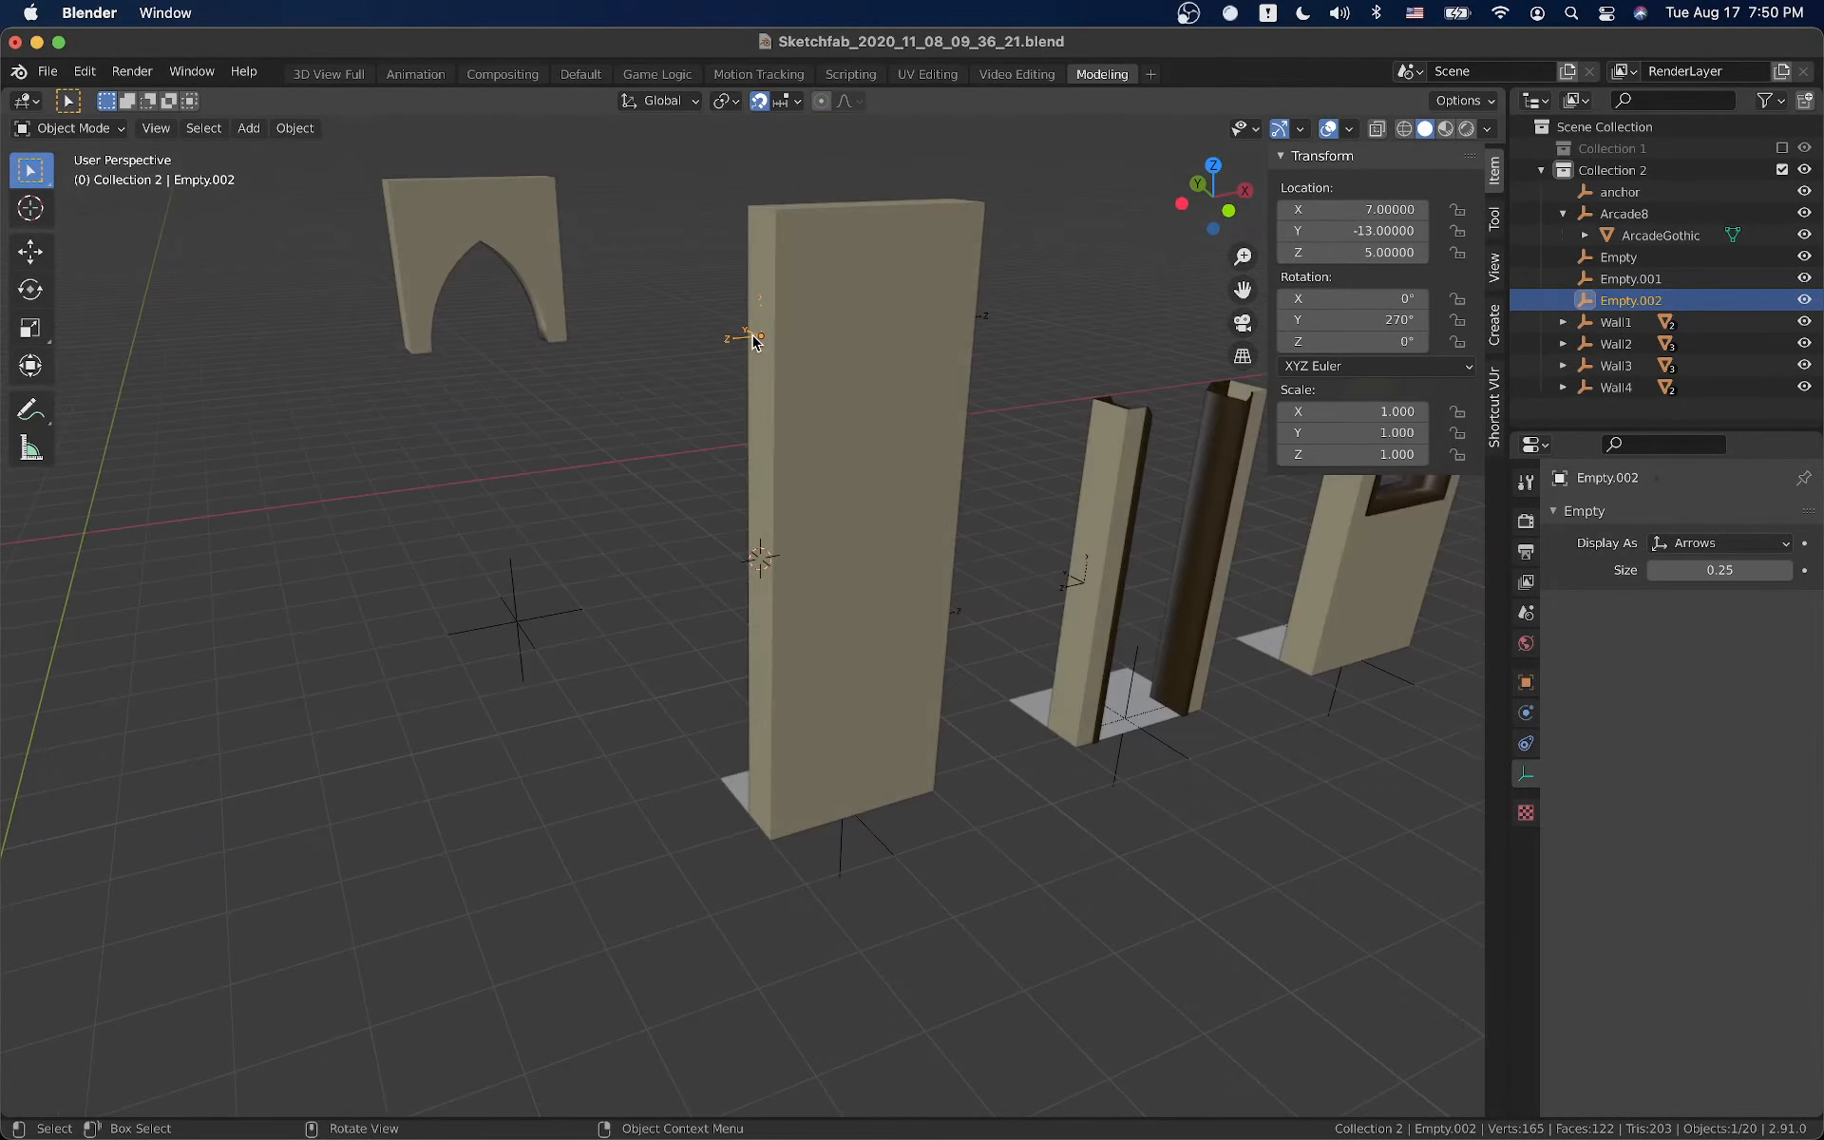
key(shift+d)
key(z)
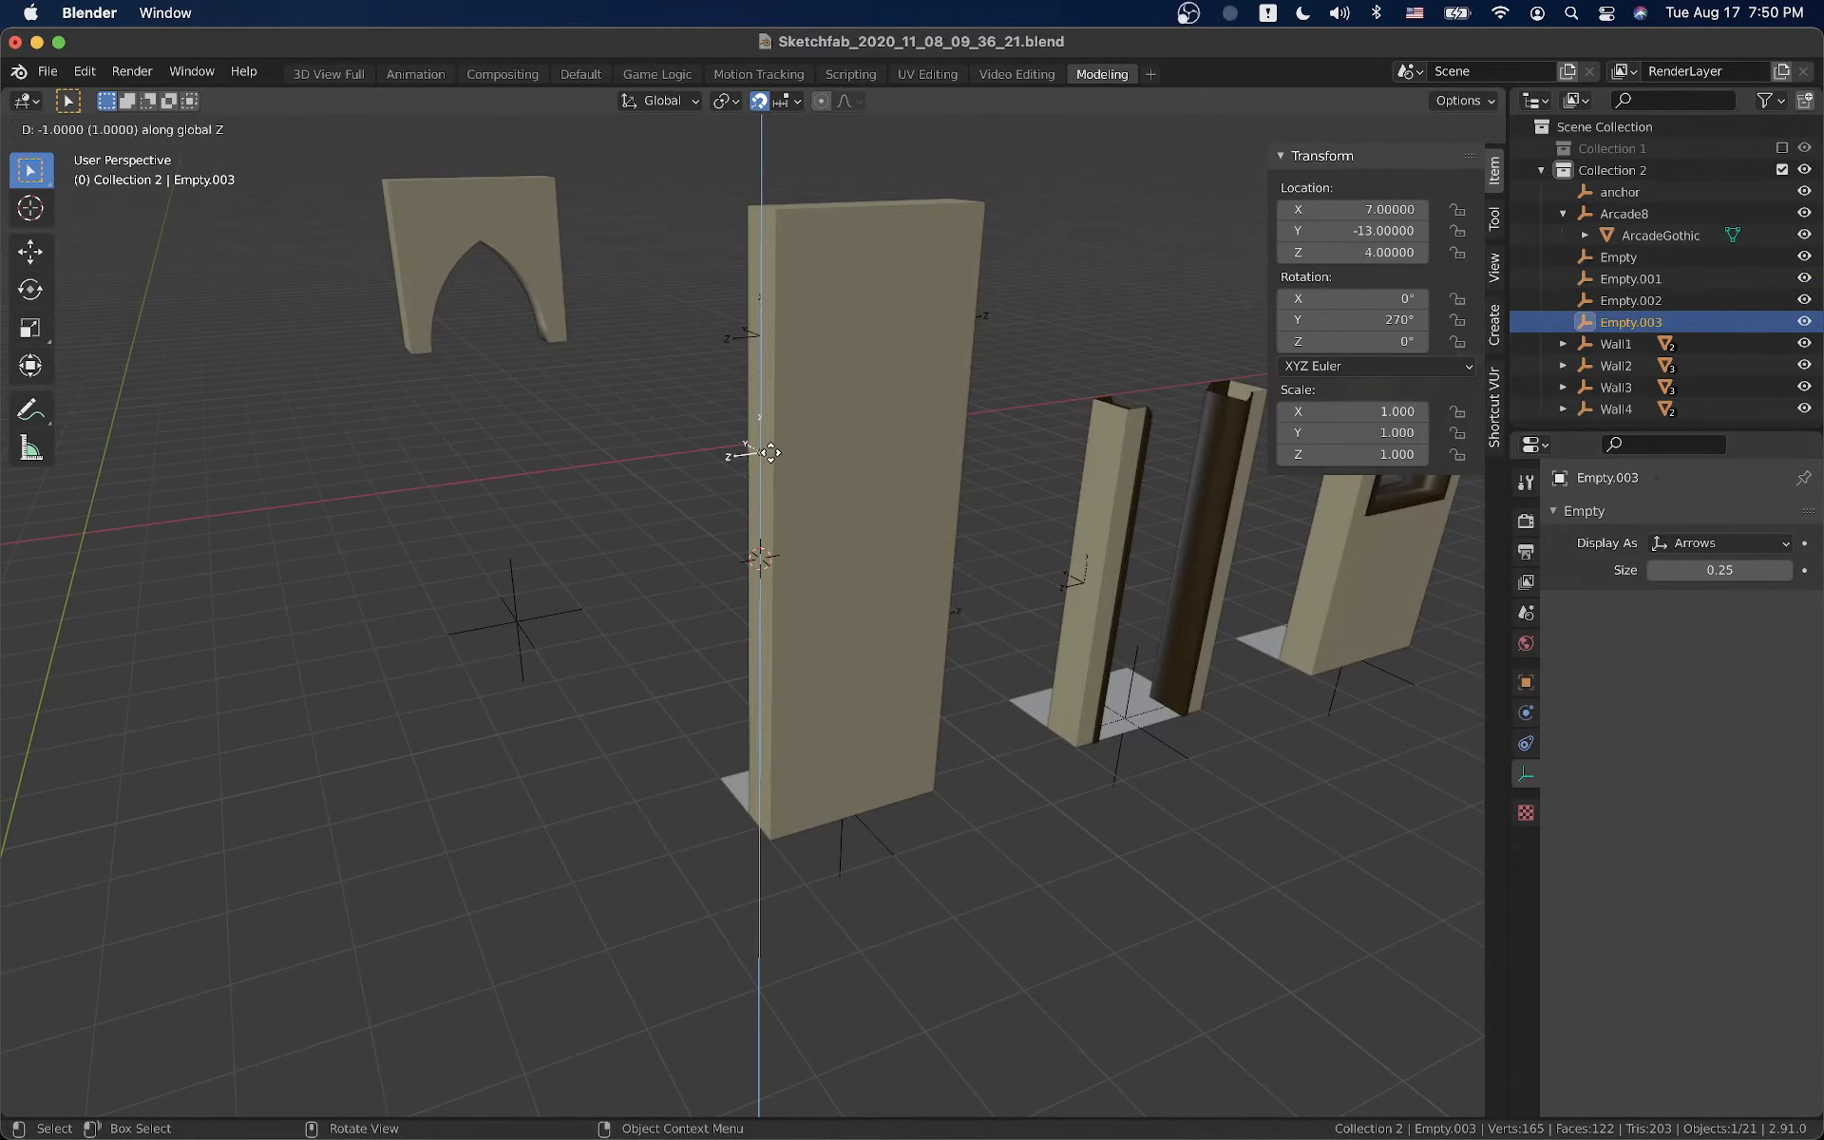
click(771, 629)
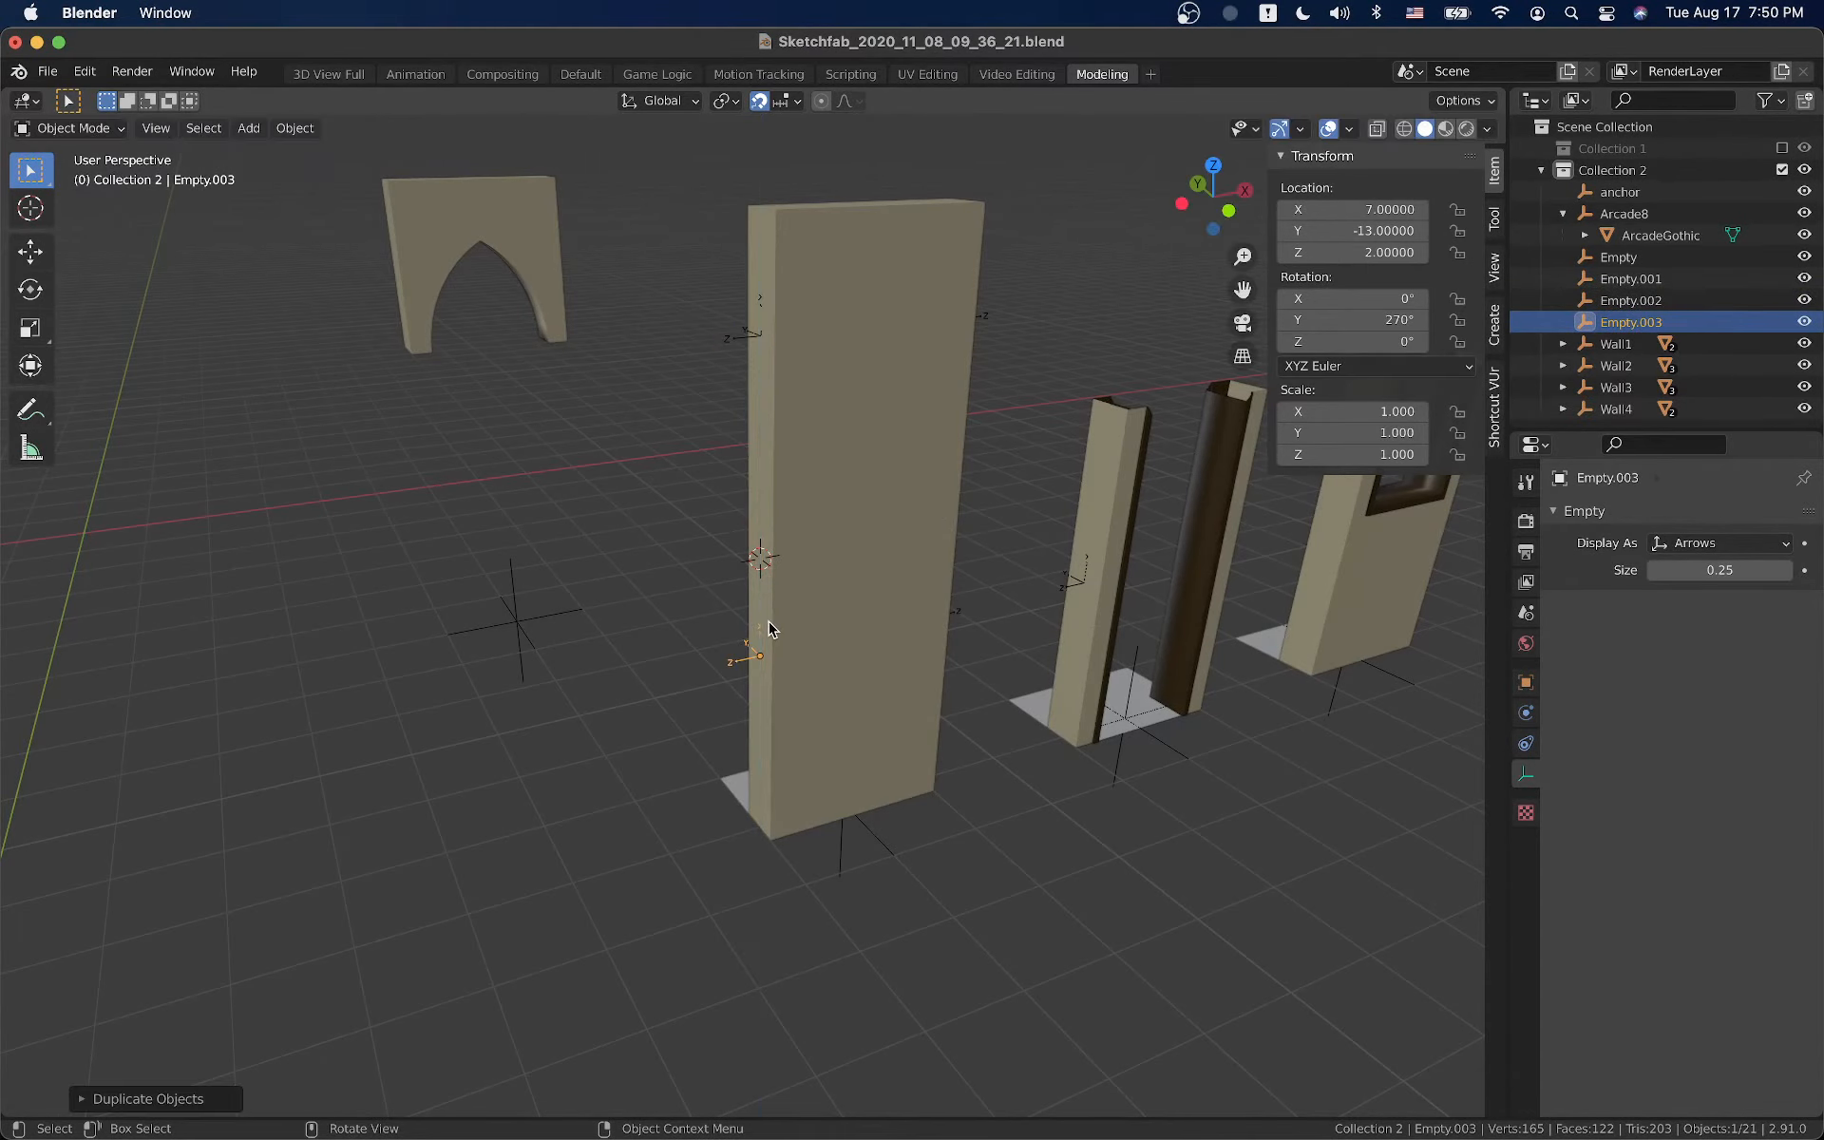
middle_drag(864, 616, 720, 262)
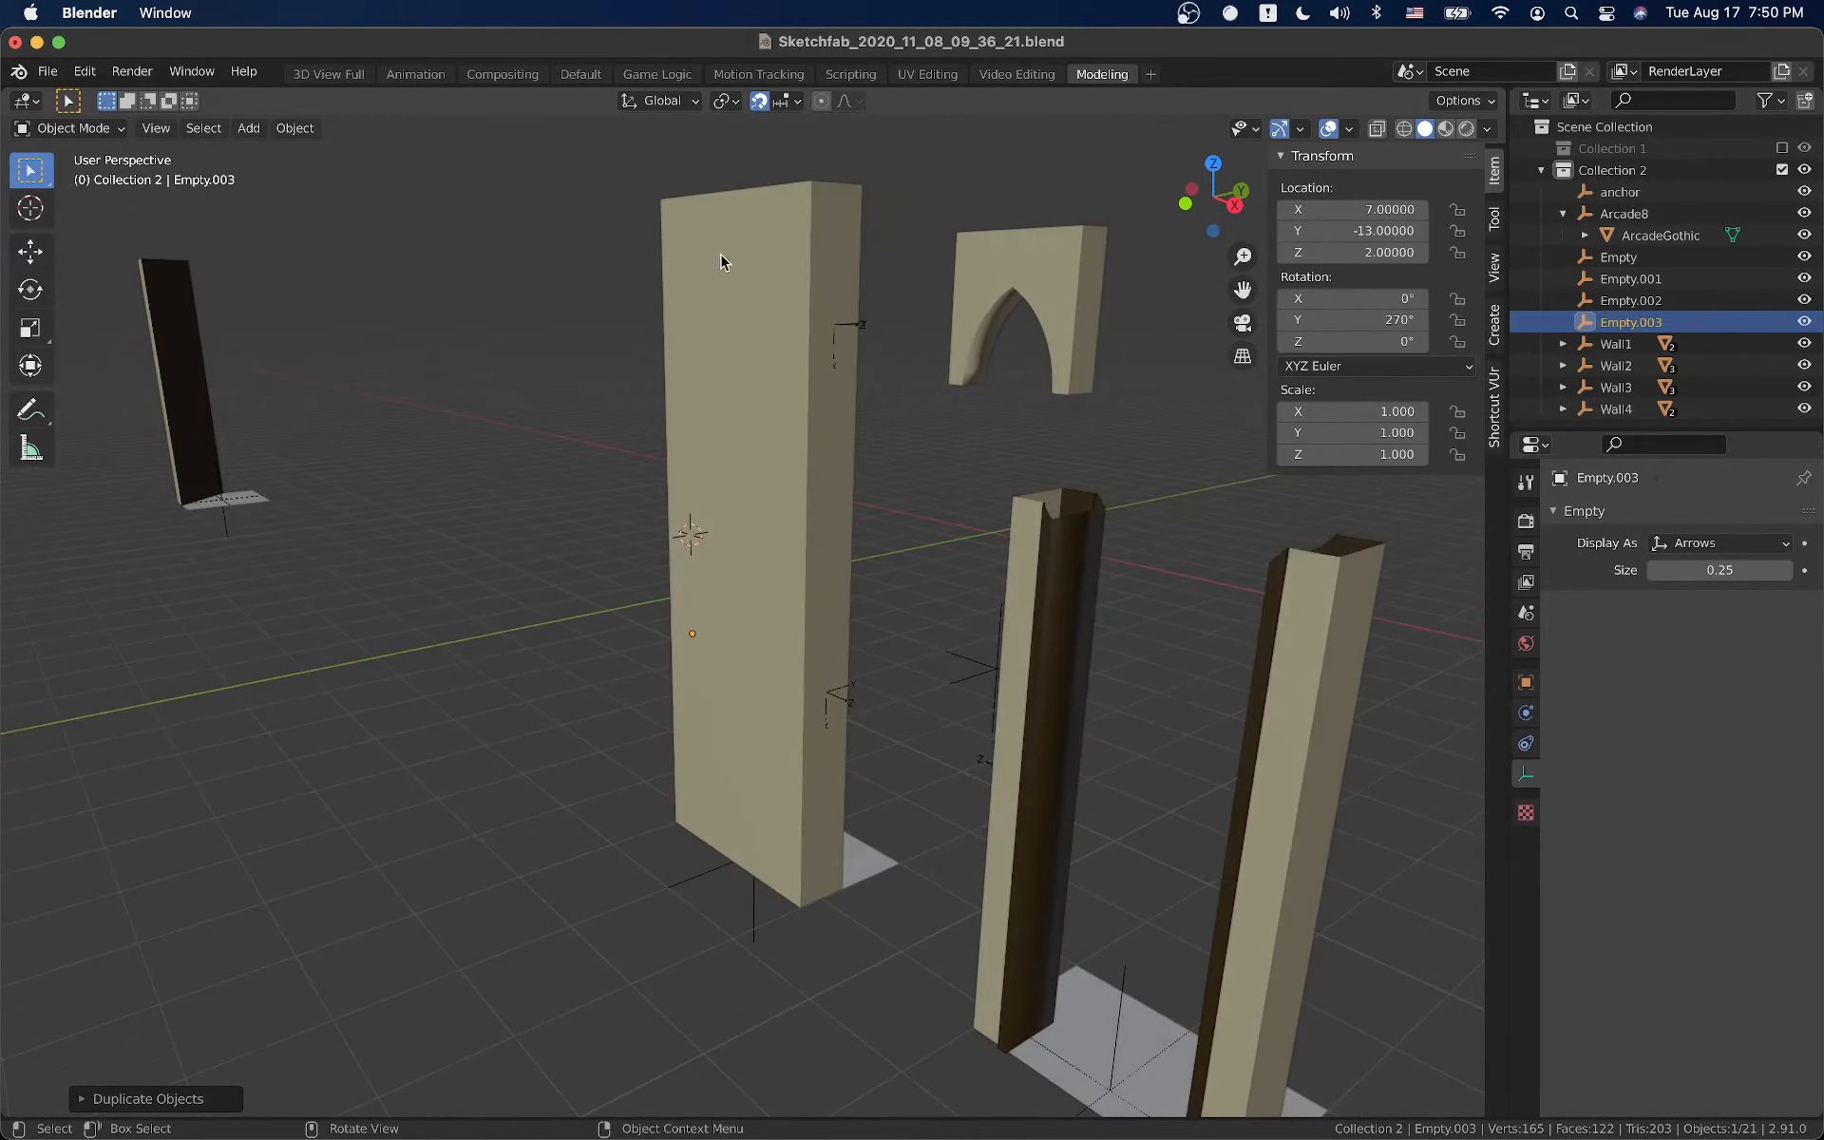
click(759, 103)
middle_drag(713, 386, 928, 456)
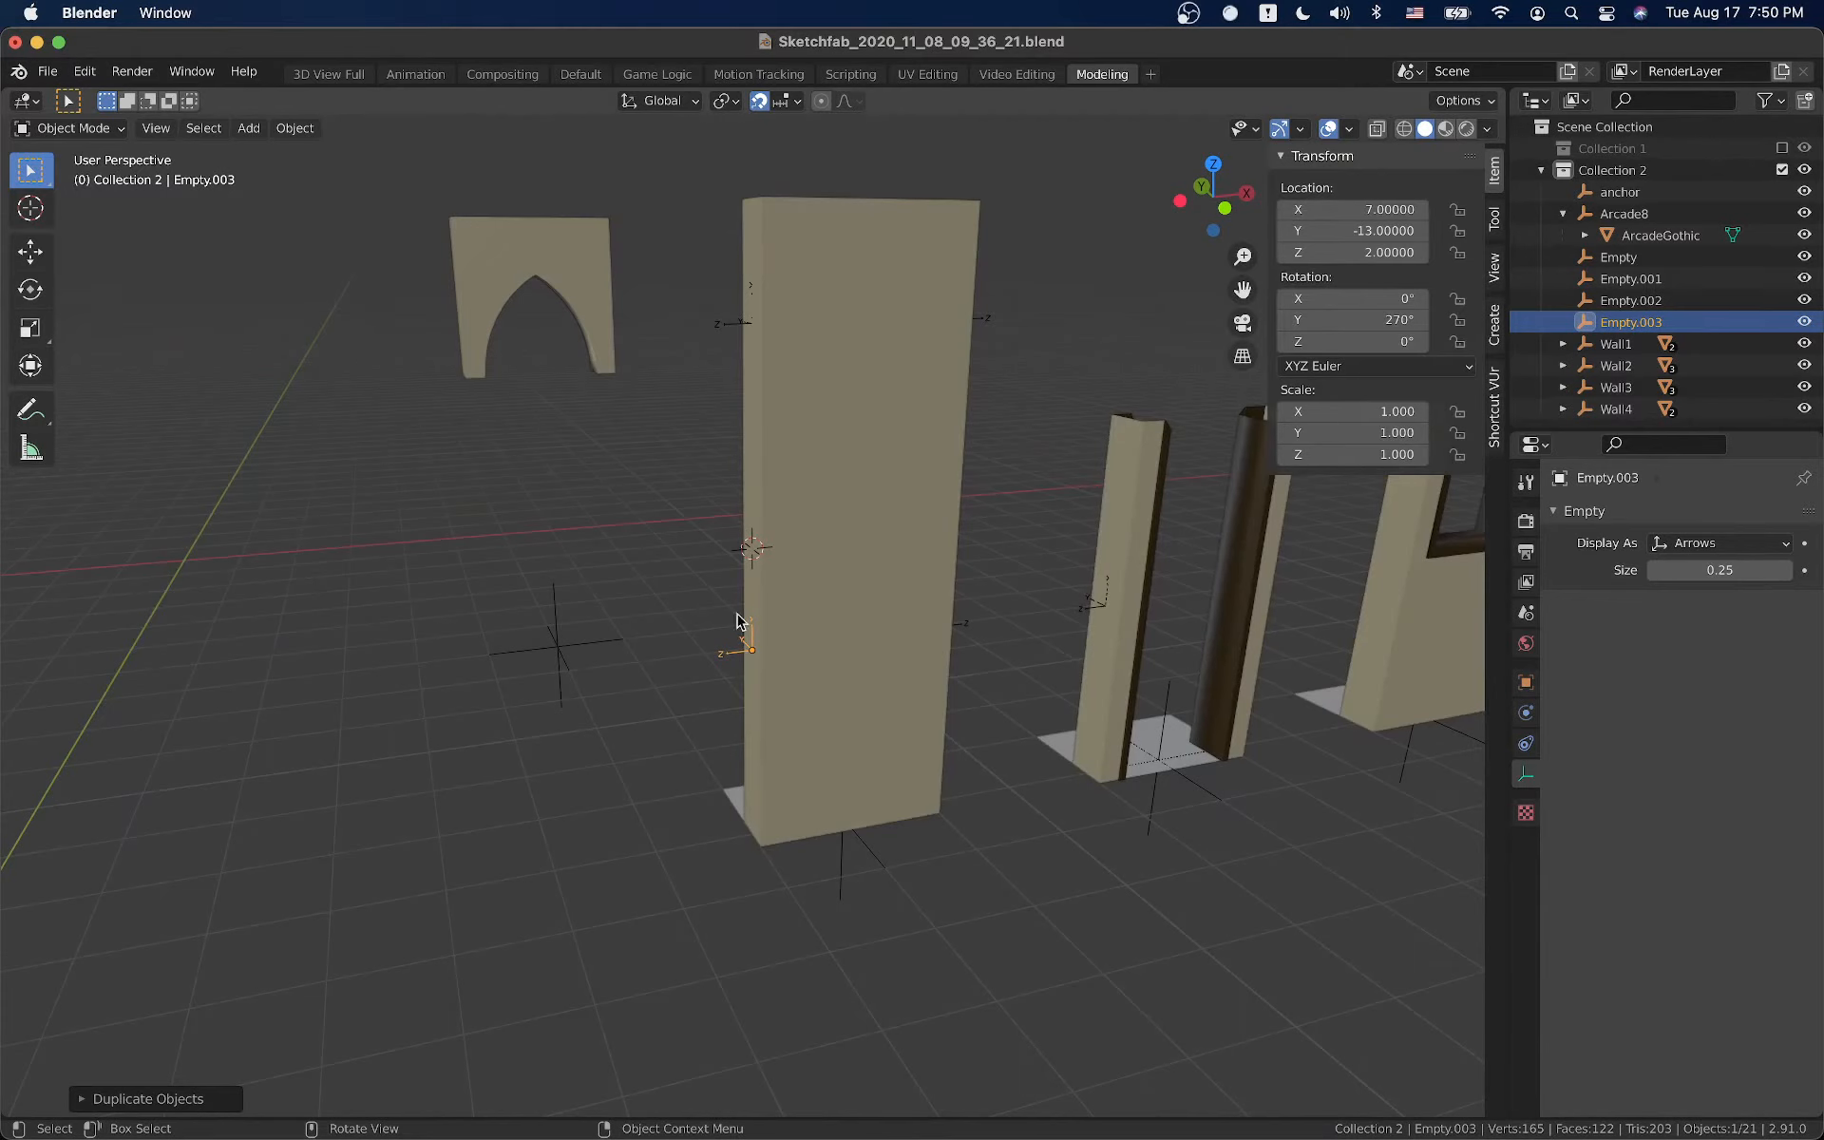
middle_drag(925, 646, 1009, 684)
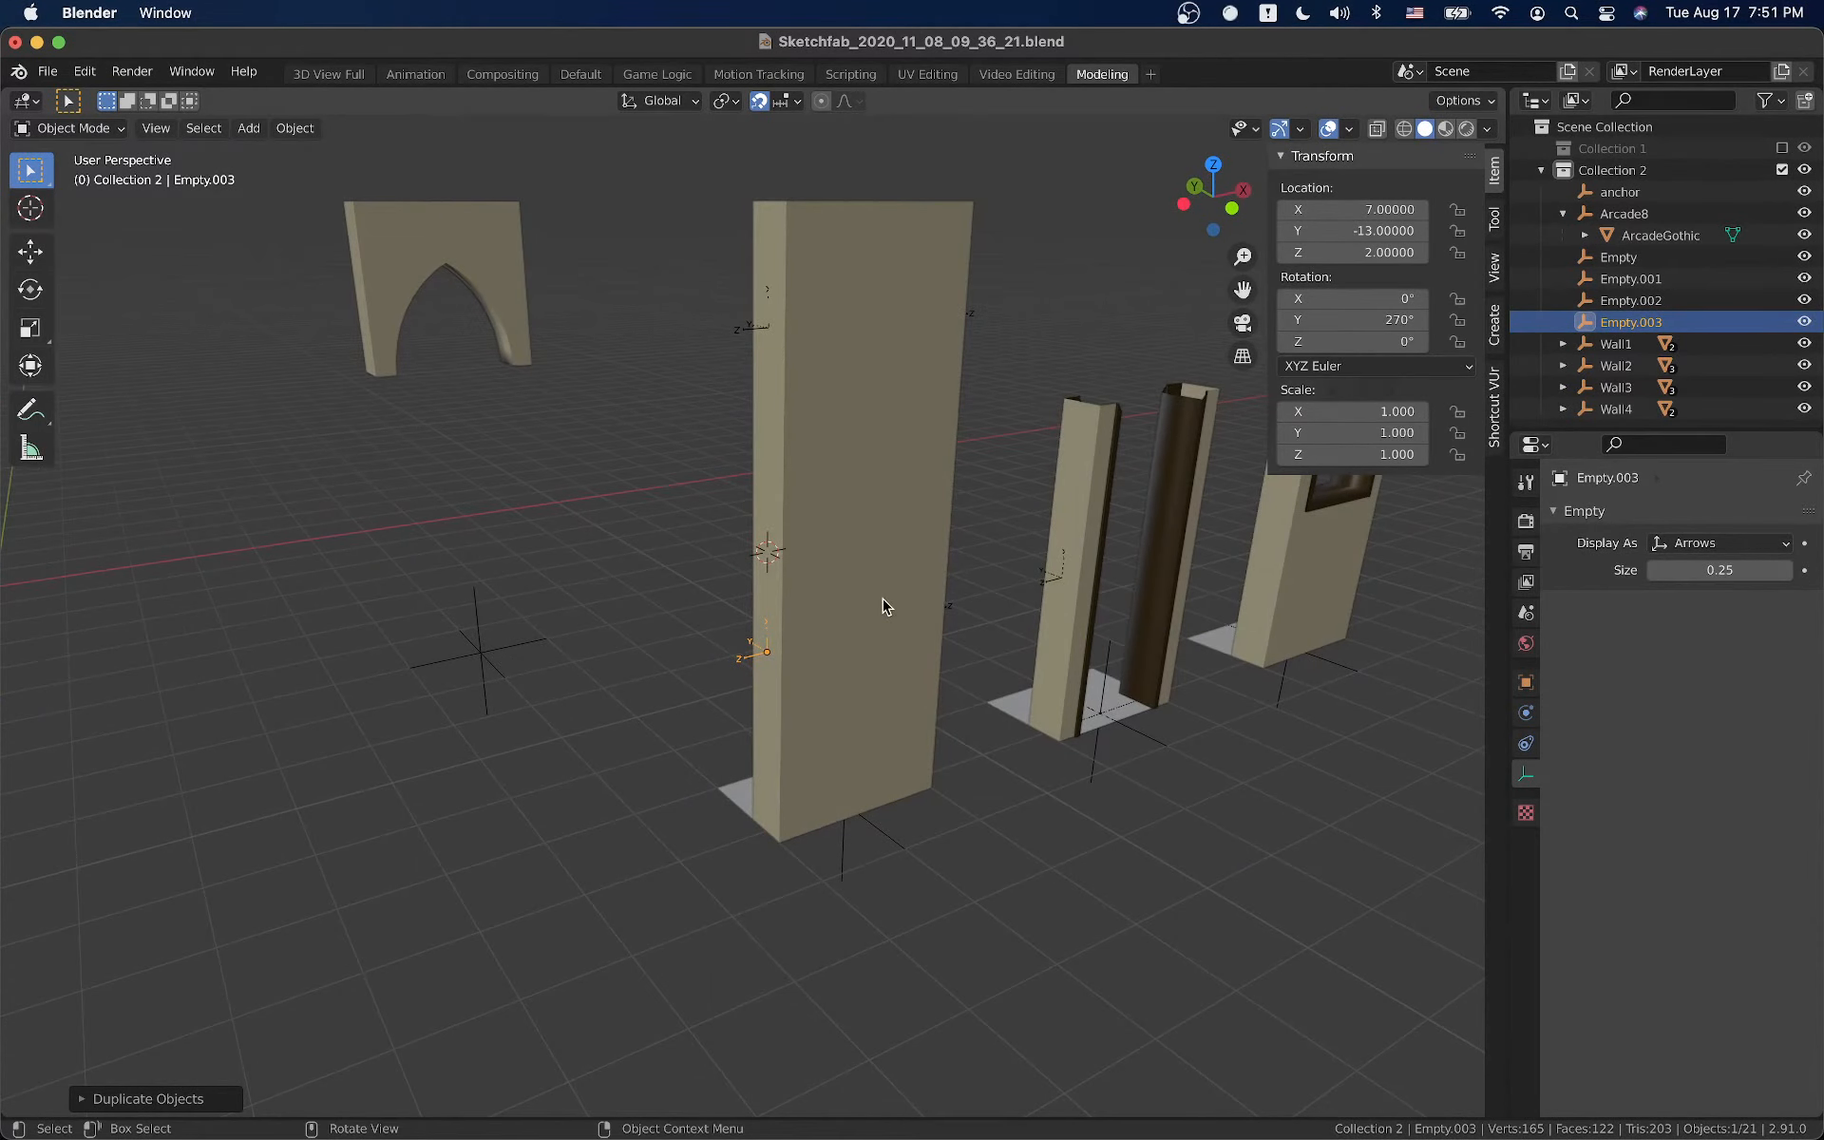
Snap the 3D cursor to the WallStraight mesh's broad front face on the -Y side and return to Object Mode
scroll(824, 650, down, 1)
click(823, 649)
key(Tab)
click(848, 550)
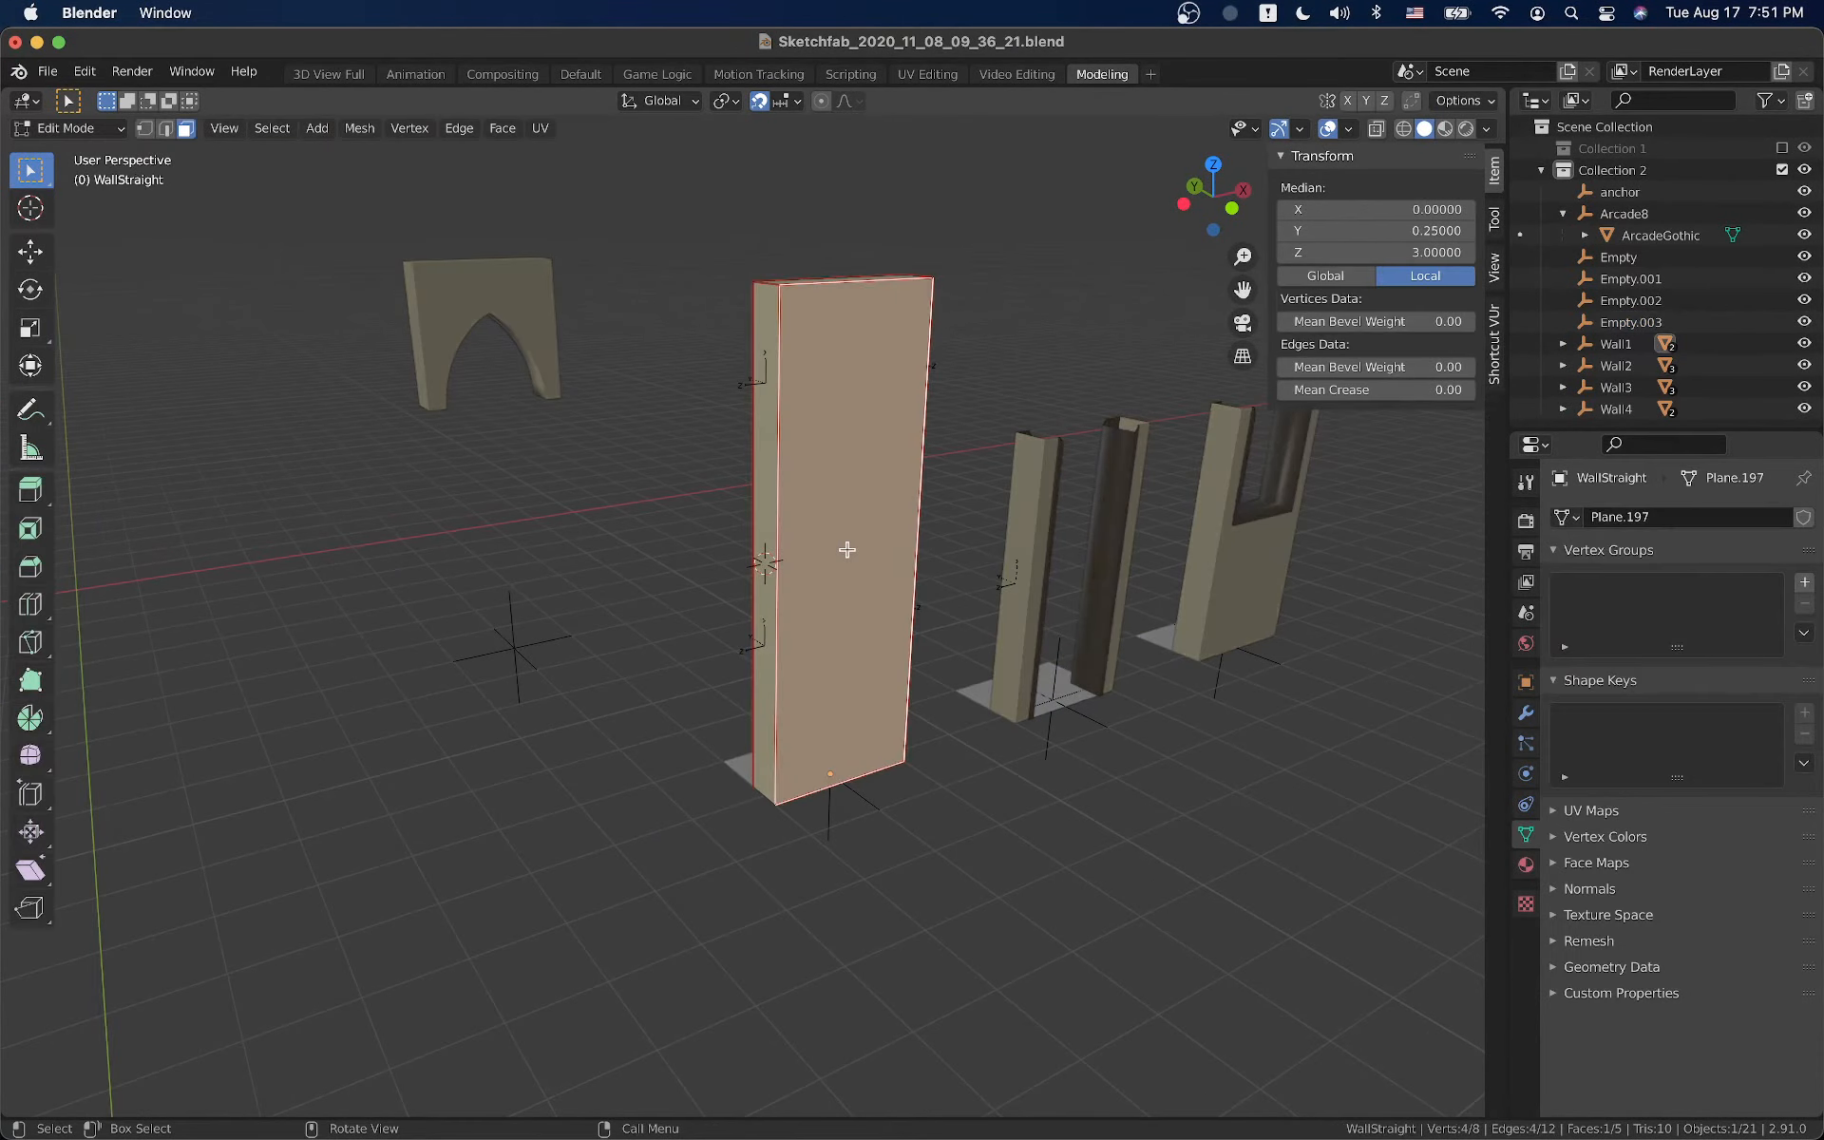
key(shift+s)
click(849, 674)
key(Tab)
Add an Arrows empty at the 3D cursor on the front face and rotate it 90° about the global X axis
key(shift+a)
mouse_move(950, 641)
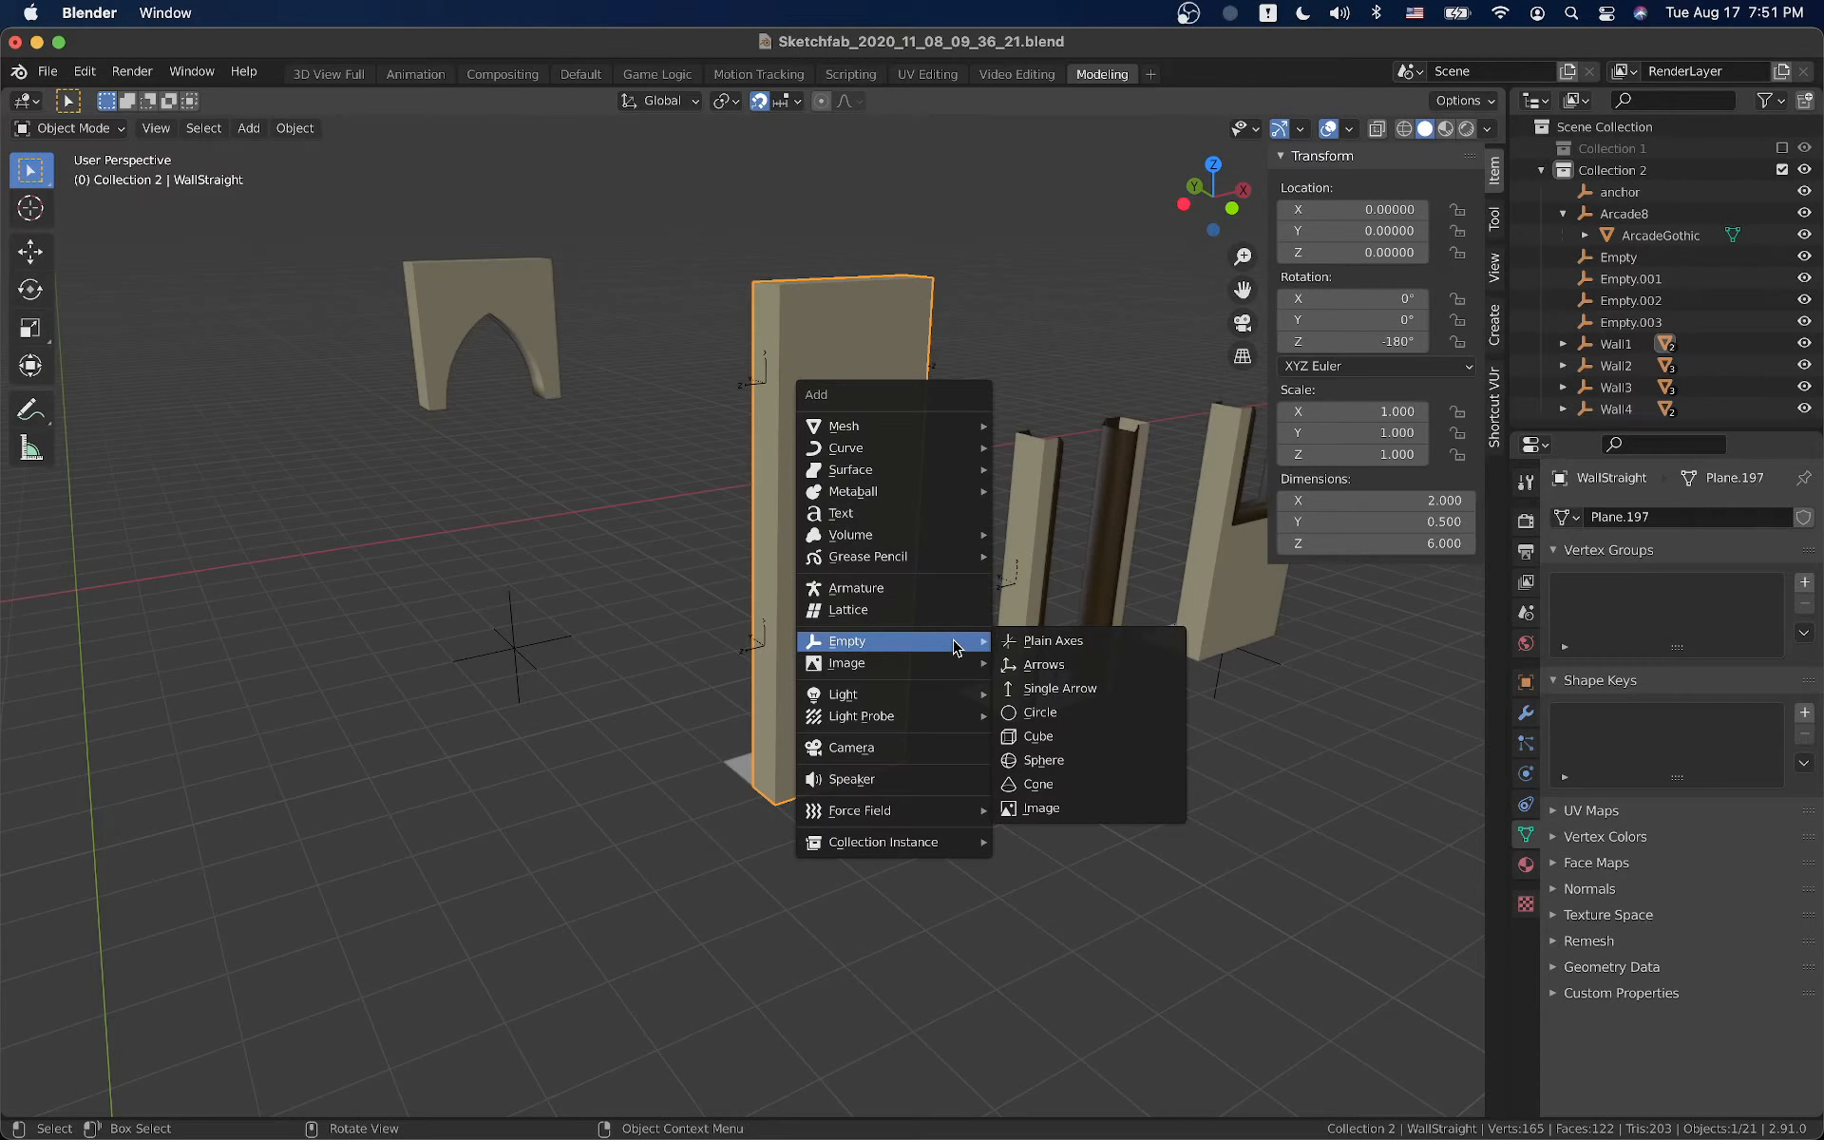
click(1007, 662)
key(r)
key(x)
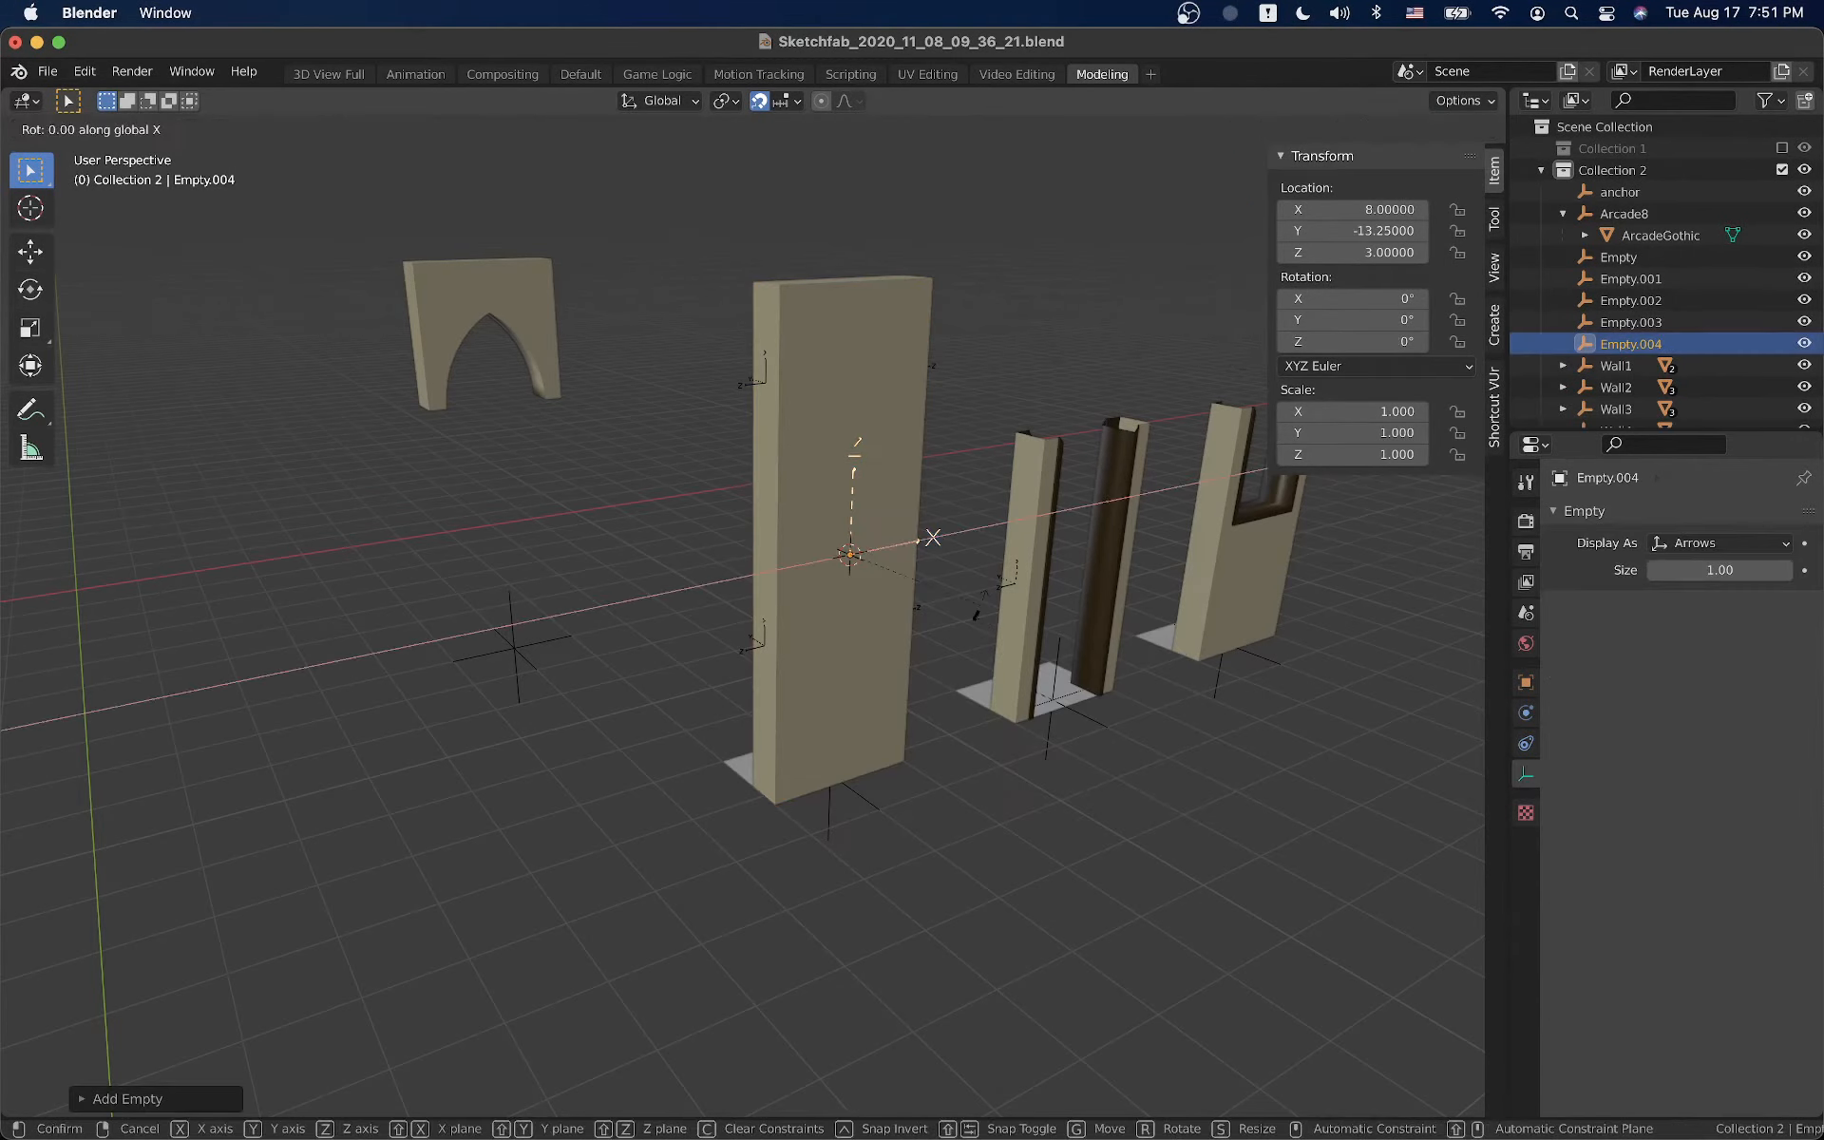
text(90)
key(Return)
Set the front-face empty's display size to 0.25
click(1719, 569)
text(1.0)
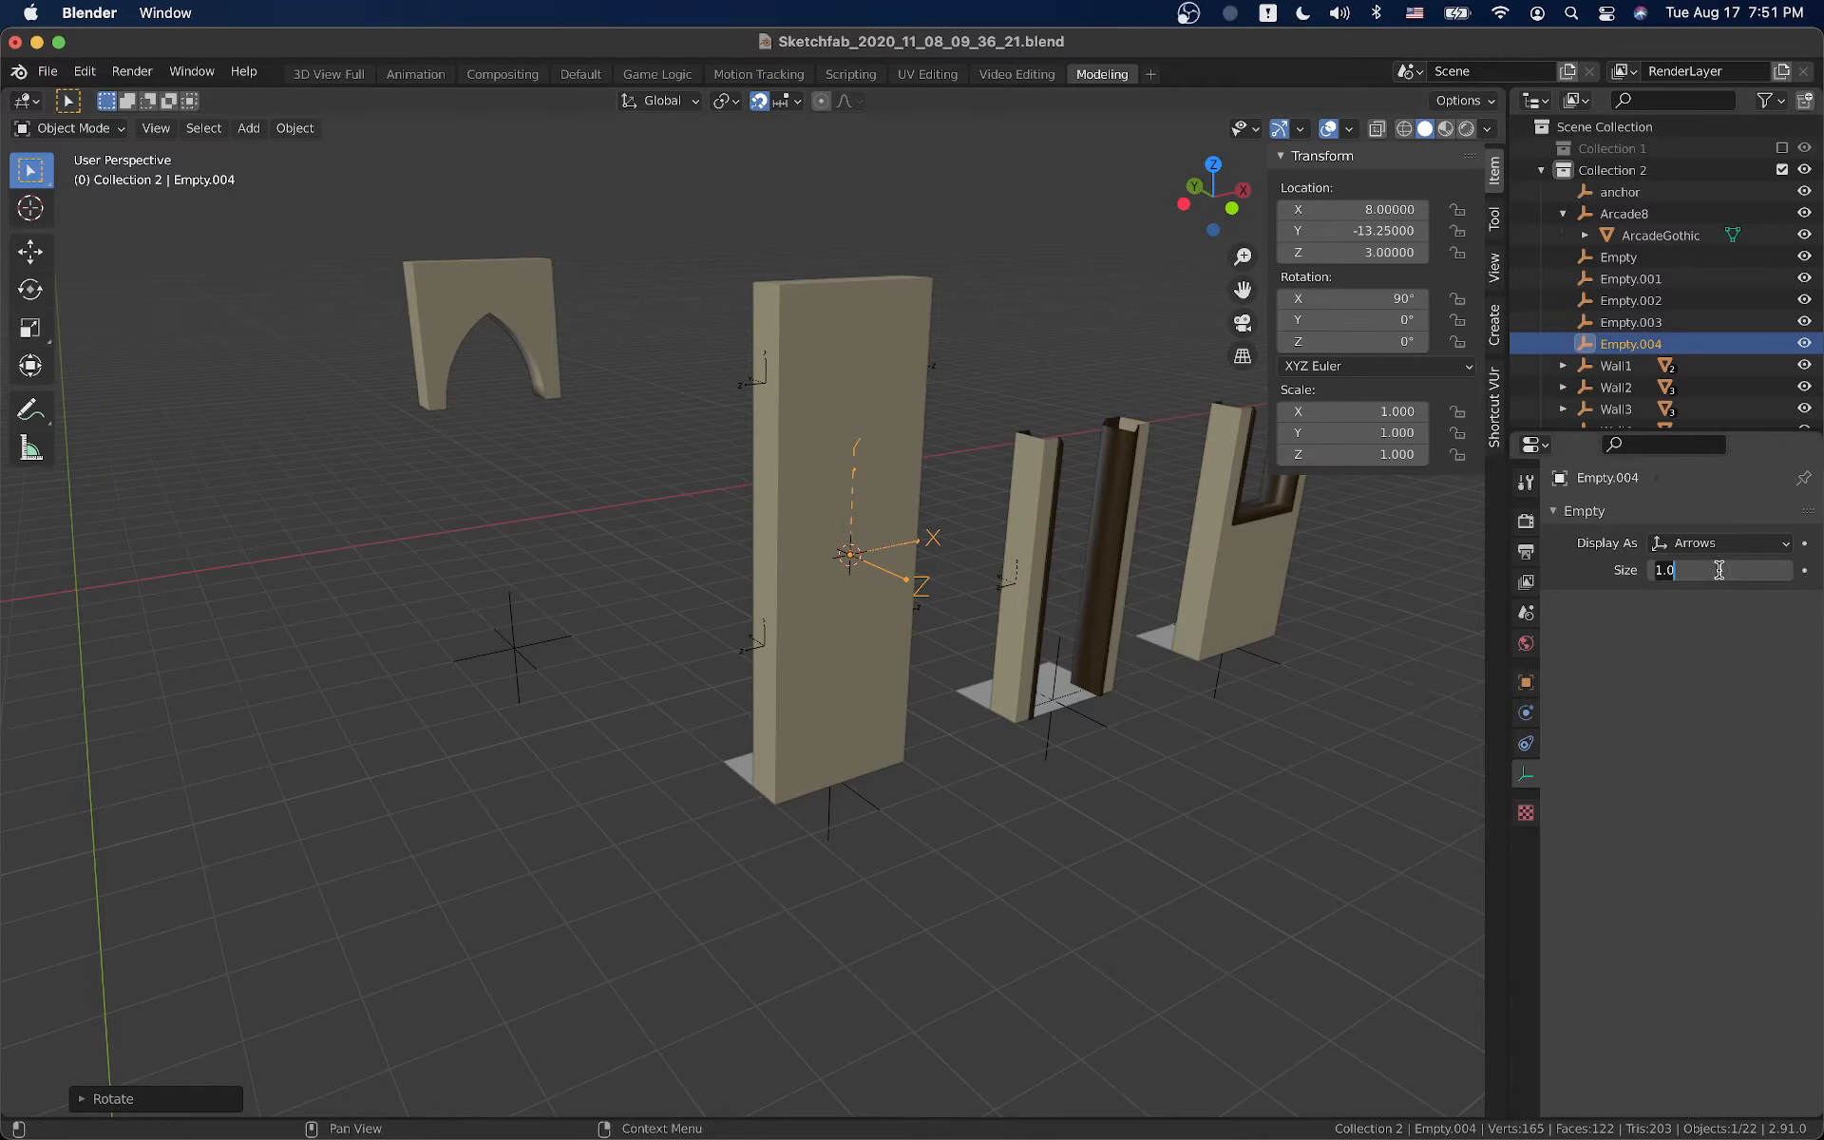
text(.25)
key(Return)
key(g)
key(z)
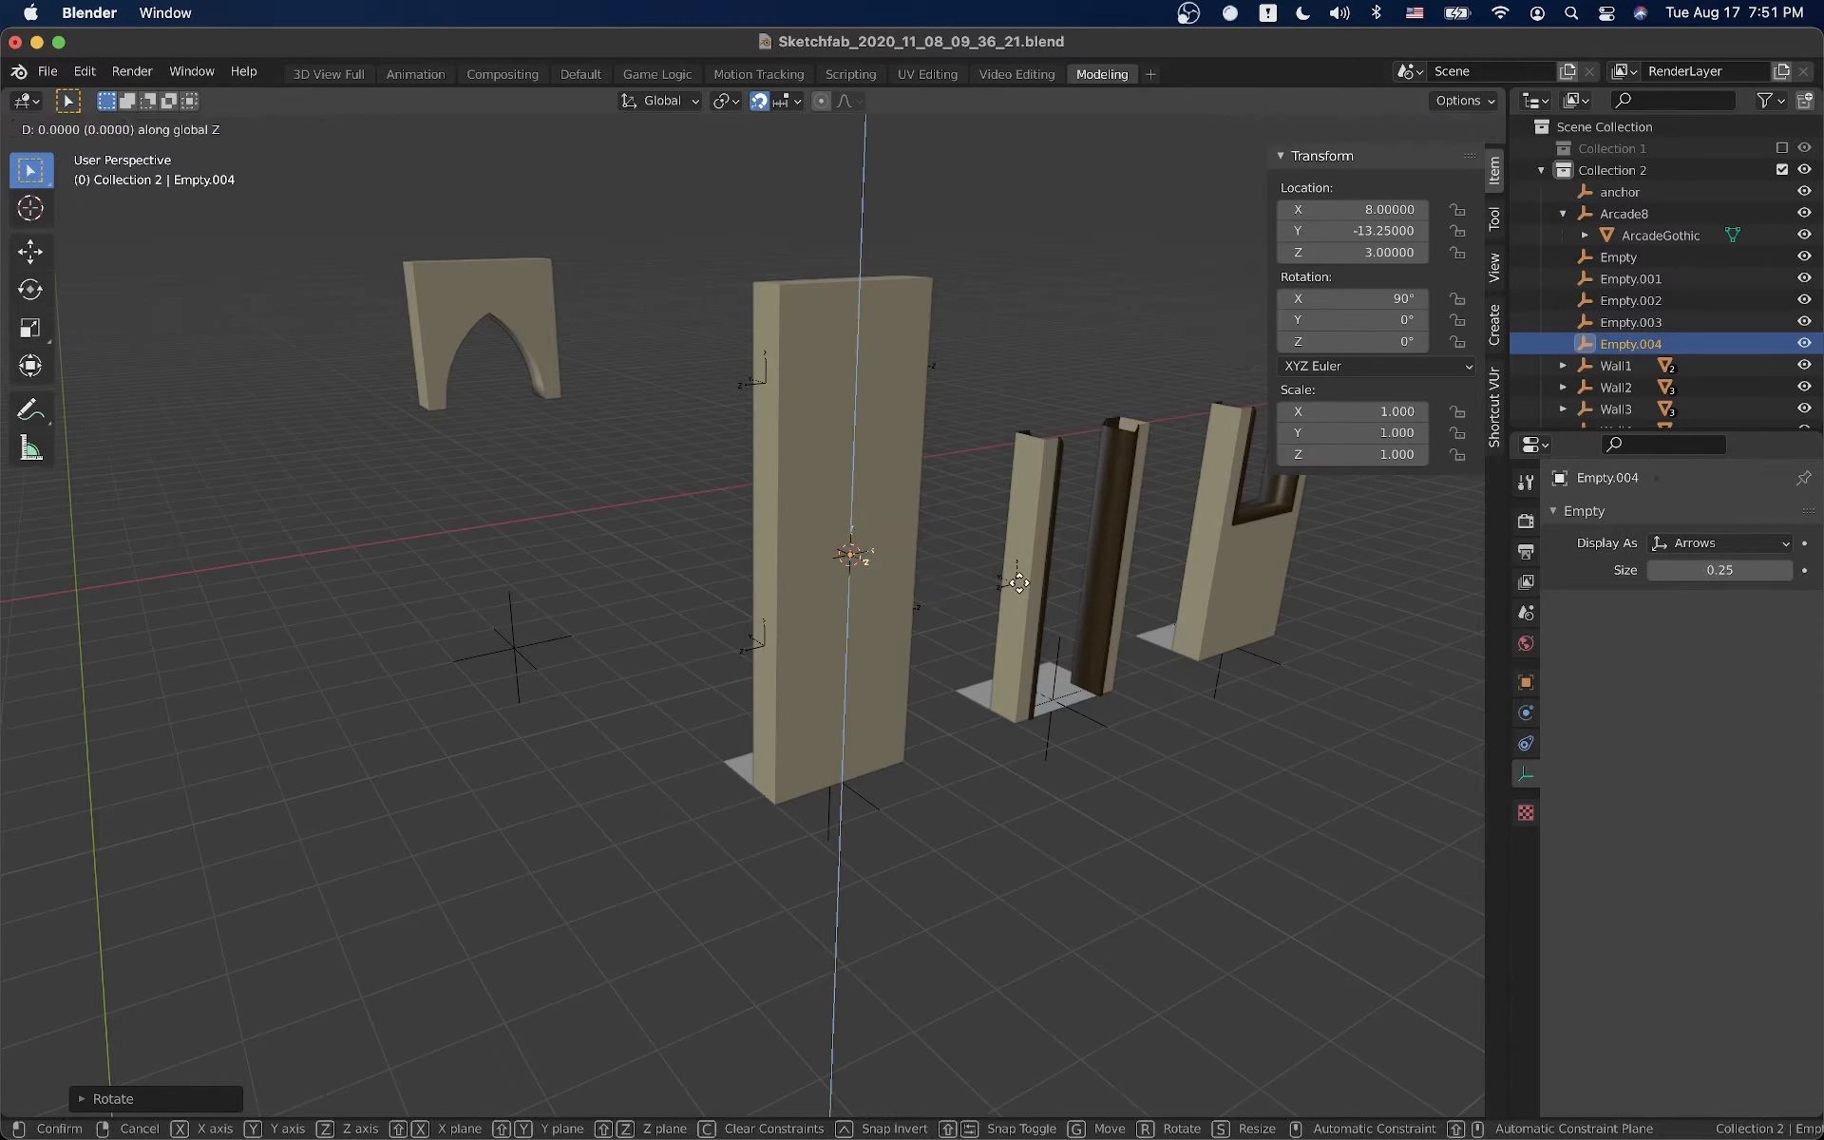
key(Escape)
Lower the front-face empty to Z 2 along the global Z axis and place a duplicate directly above it at Z 5
key(g)
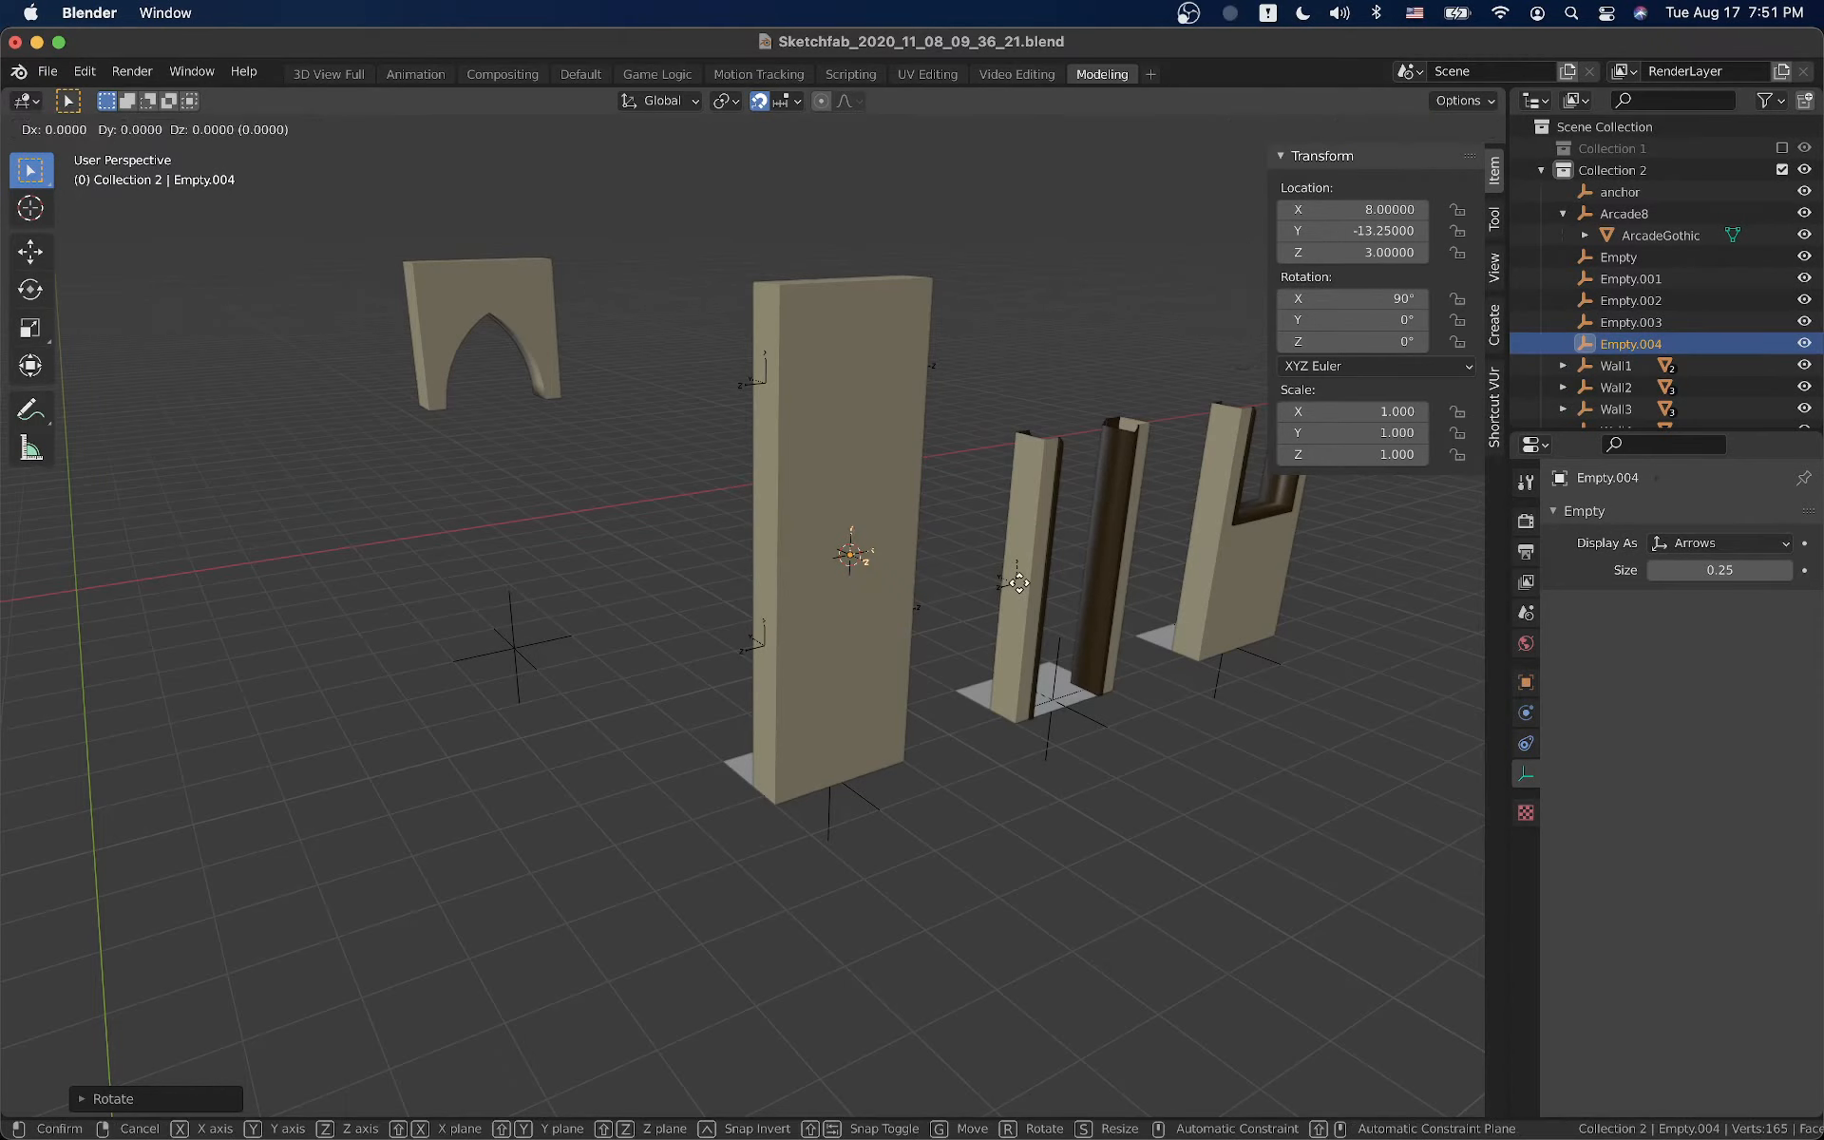
key(z)
click(1008, 641)
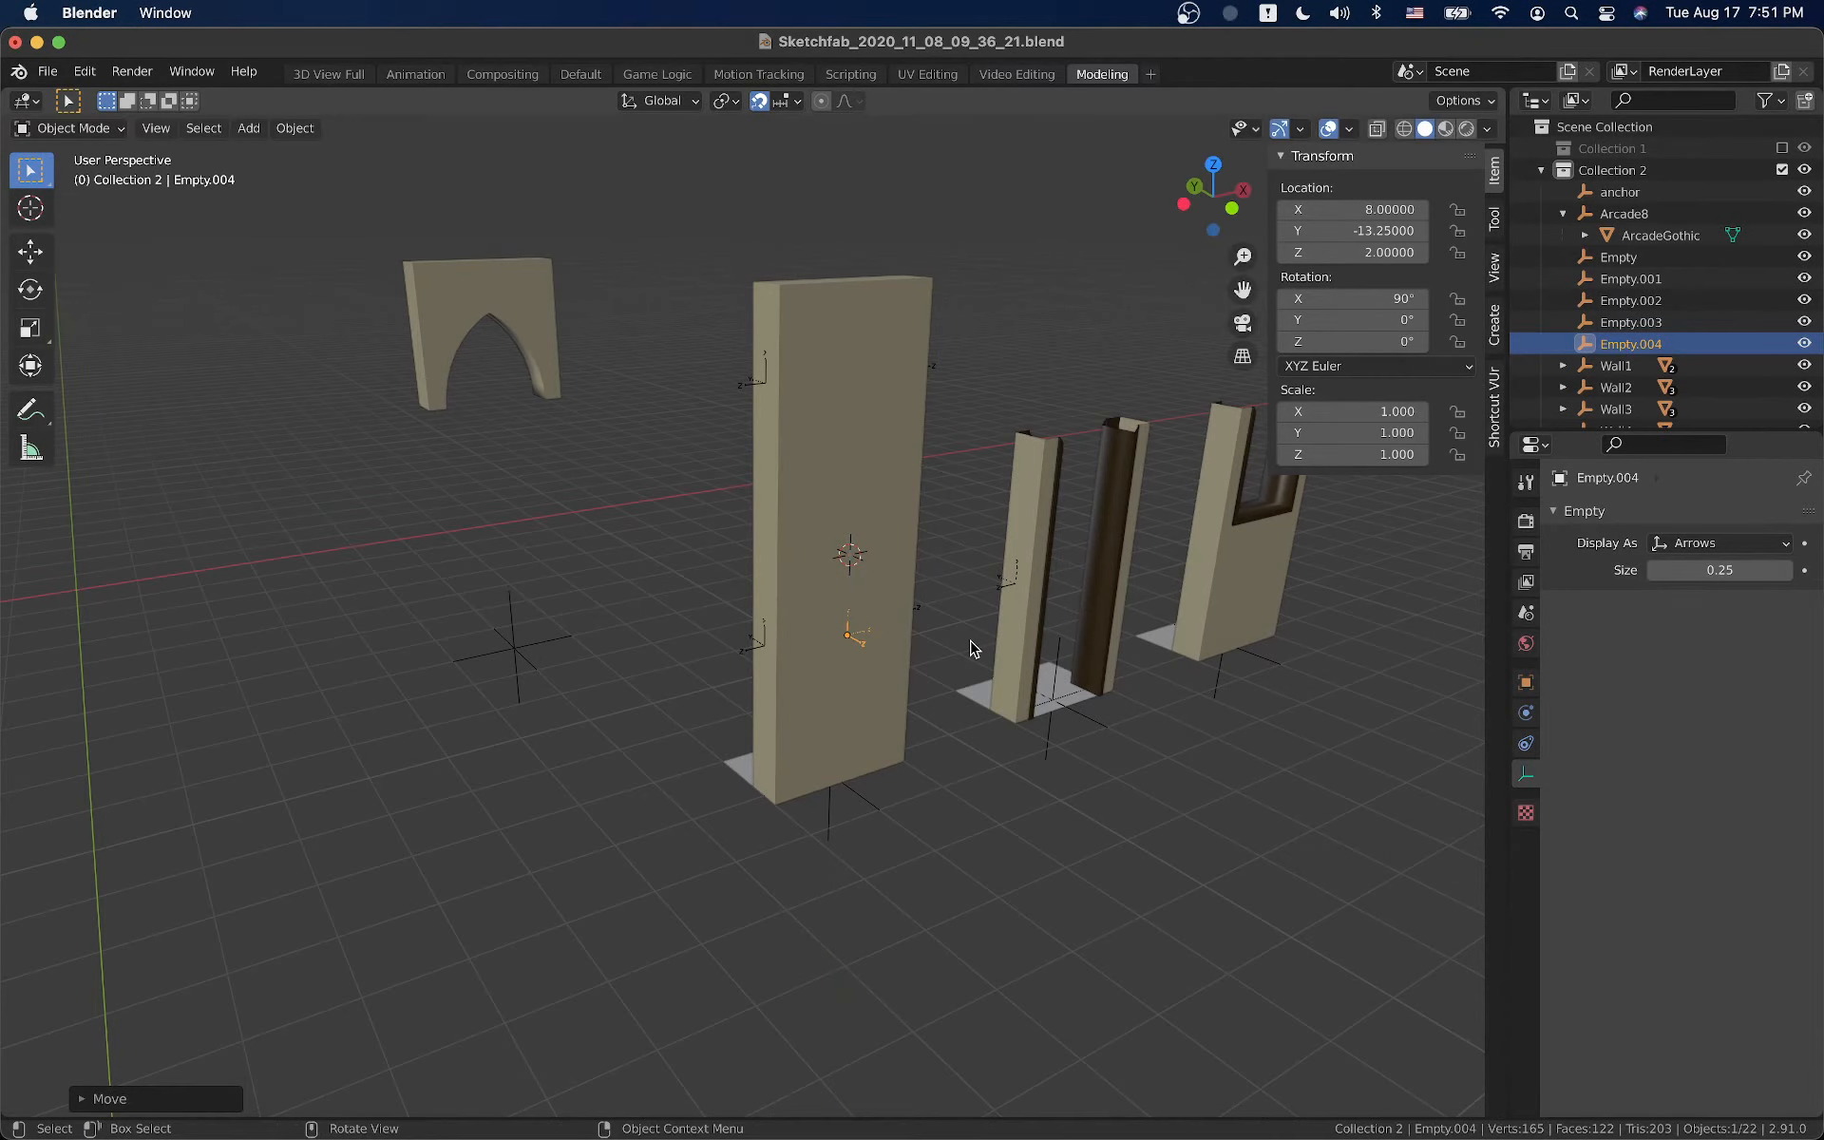
key(shift+d)
key(z)
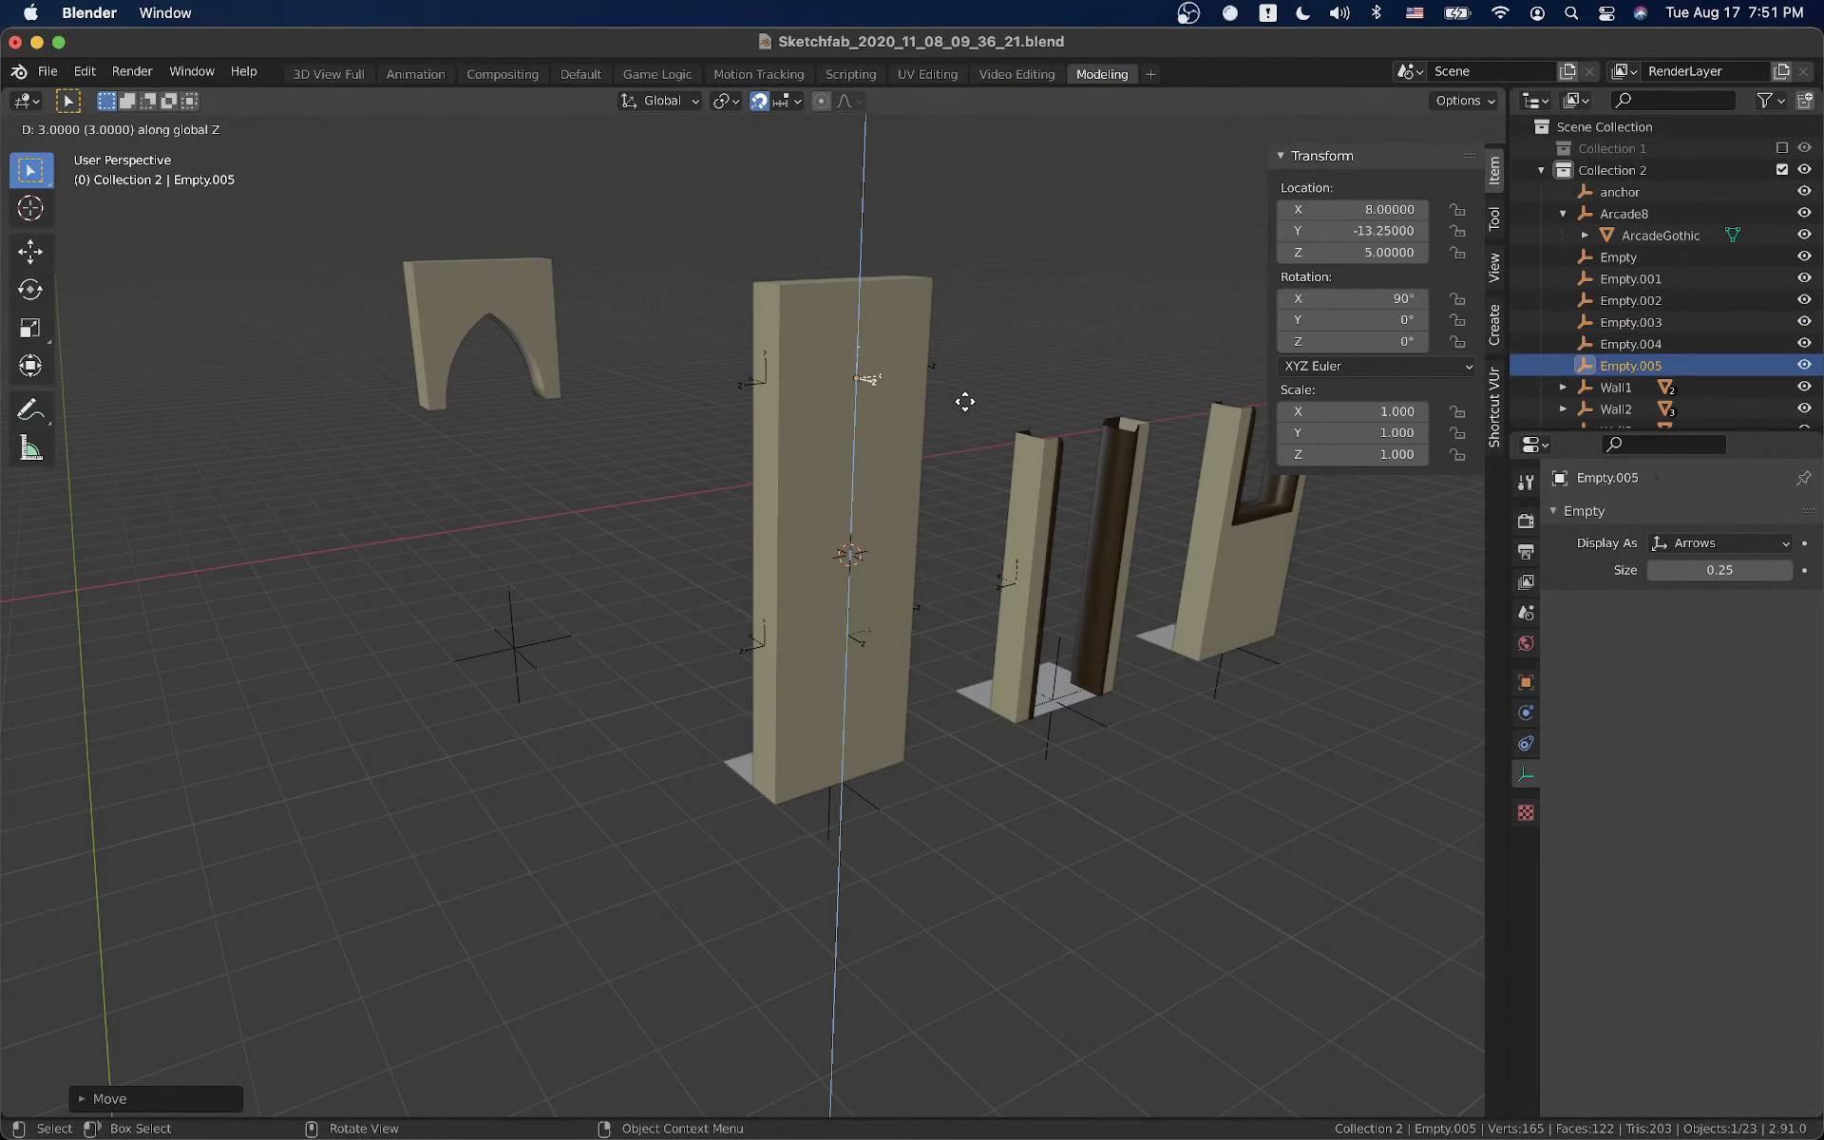
click(964, 402)
Snap the 3D cursor to the WallStraight mesh's broad back face on the +Y side and return to Object Mode
middle_drag(849, 547, 964, 651)
click(844, 580)
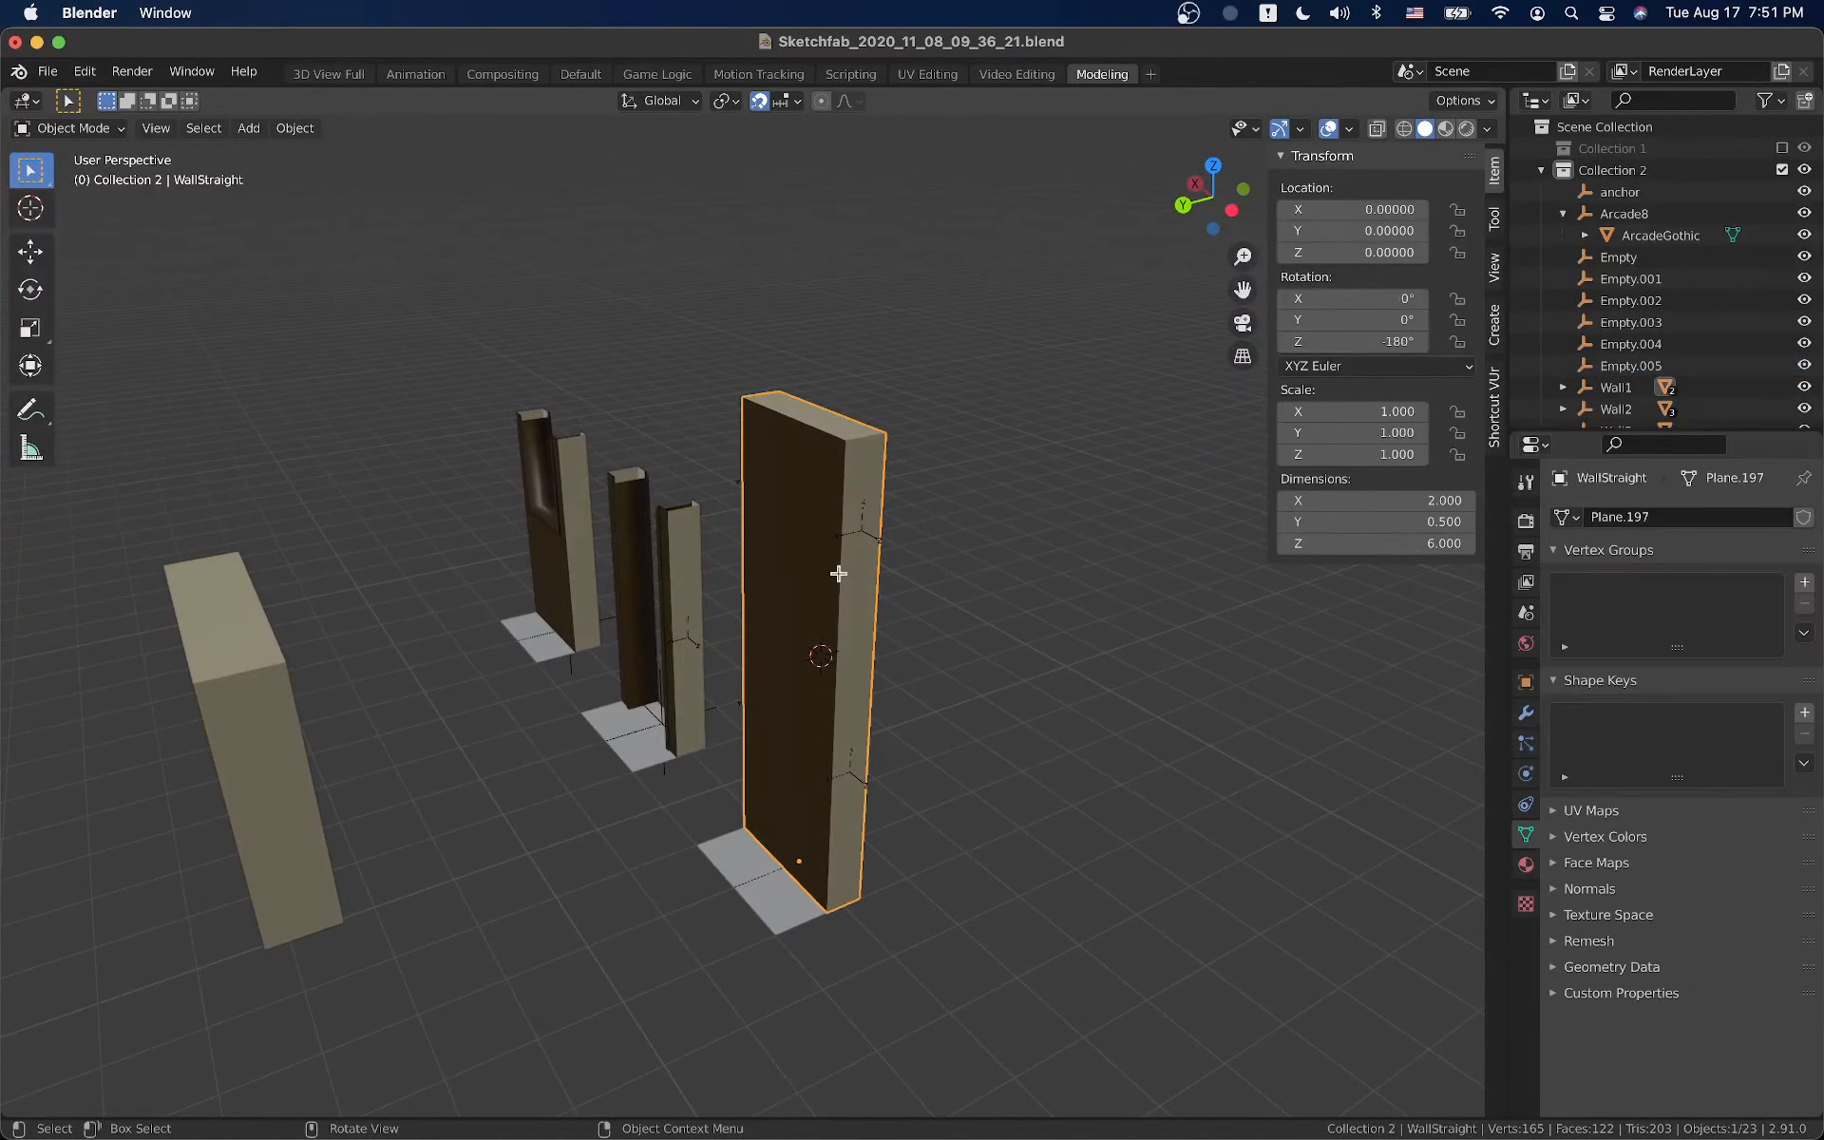
key(Tab)
click(822, 580)
key(shift+s)
click(829, 671)
key(Tab)
Add an Arrows empty at the 3D cursor on the back face and set its display size to 0.25
key(shift+a)
mouse_move(830, 688)
click(943, 709)
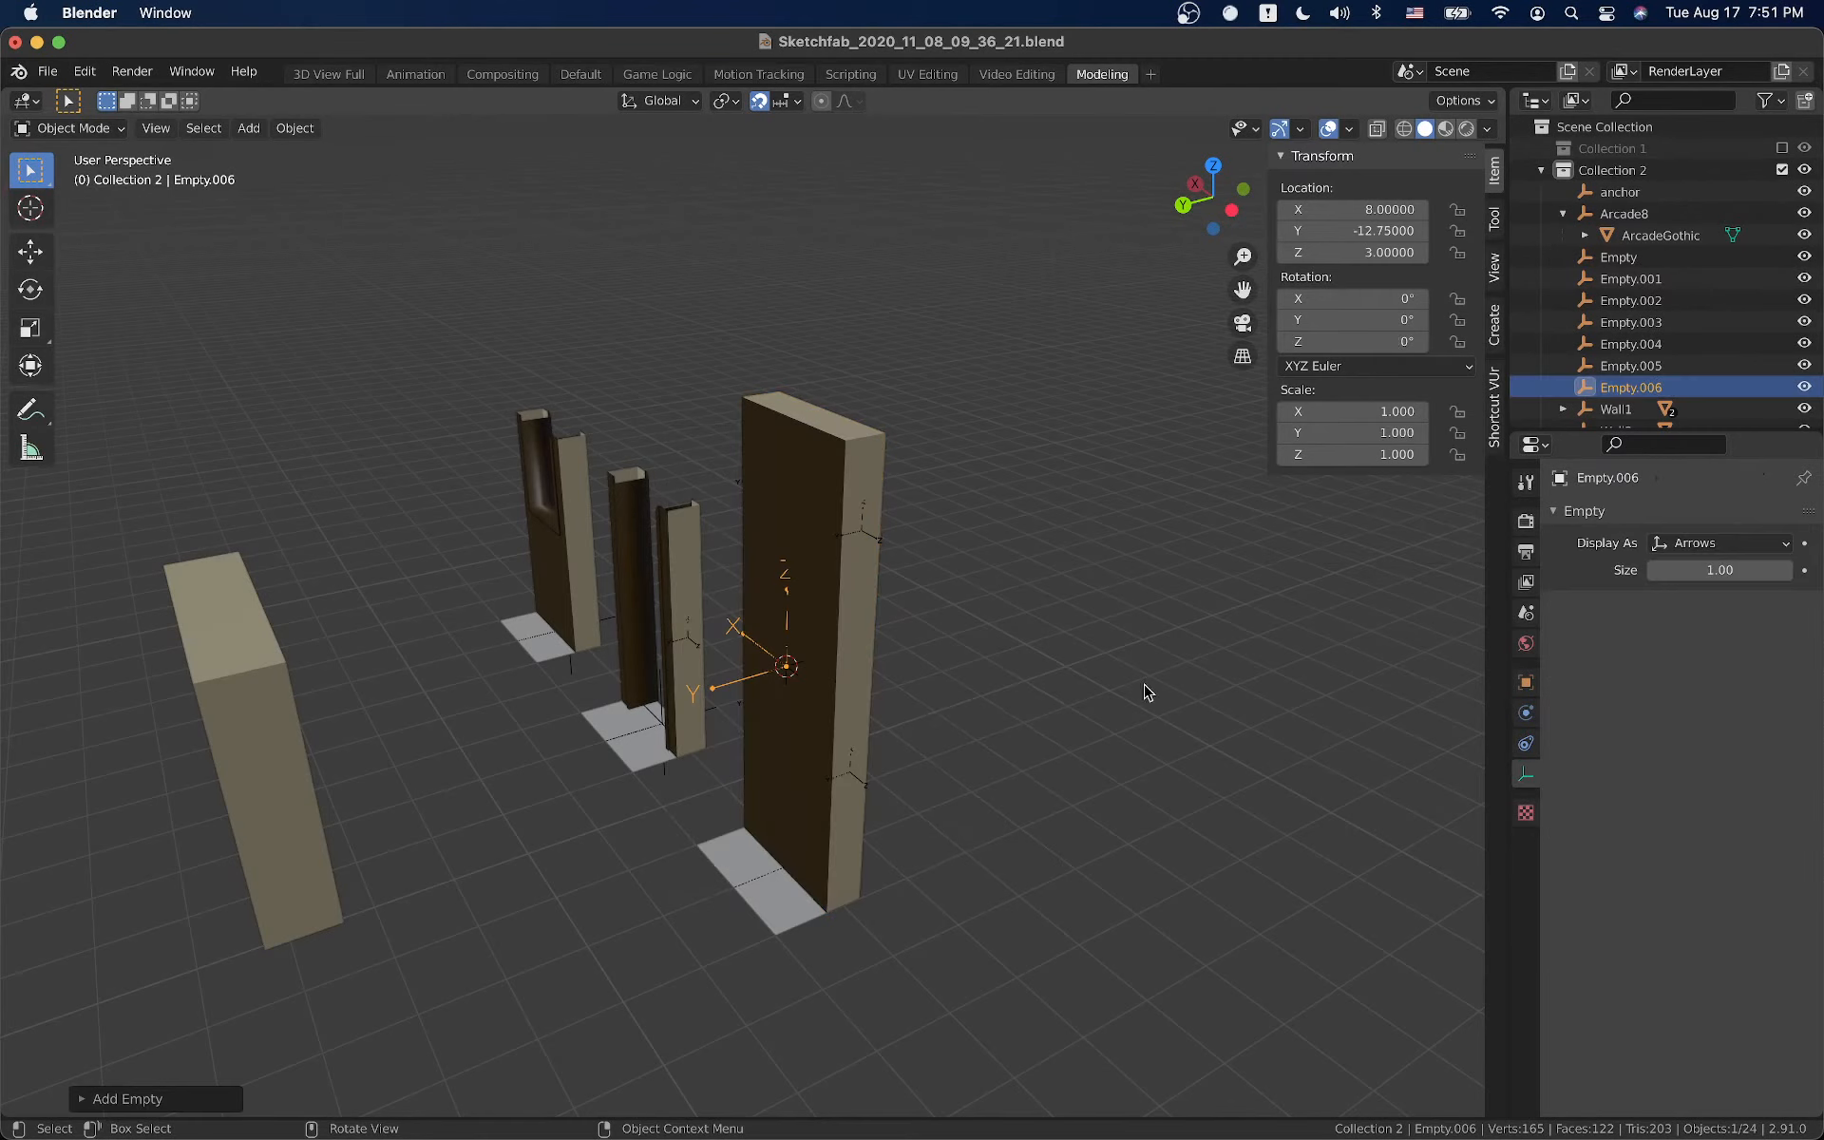
click(1711, 571)
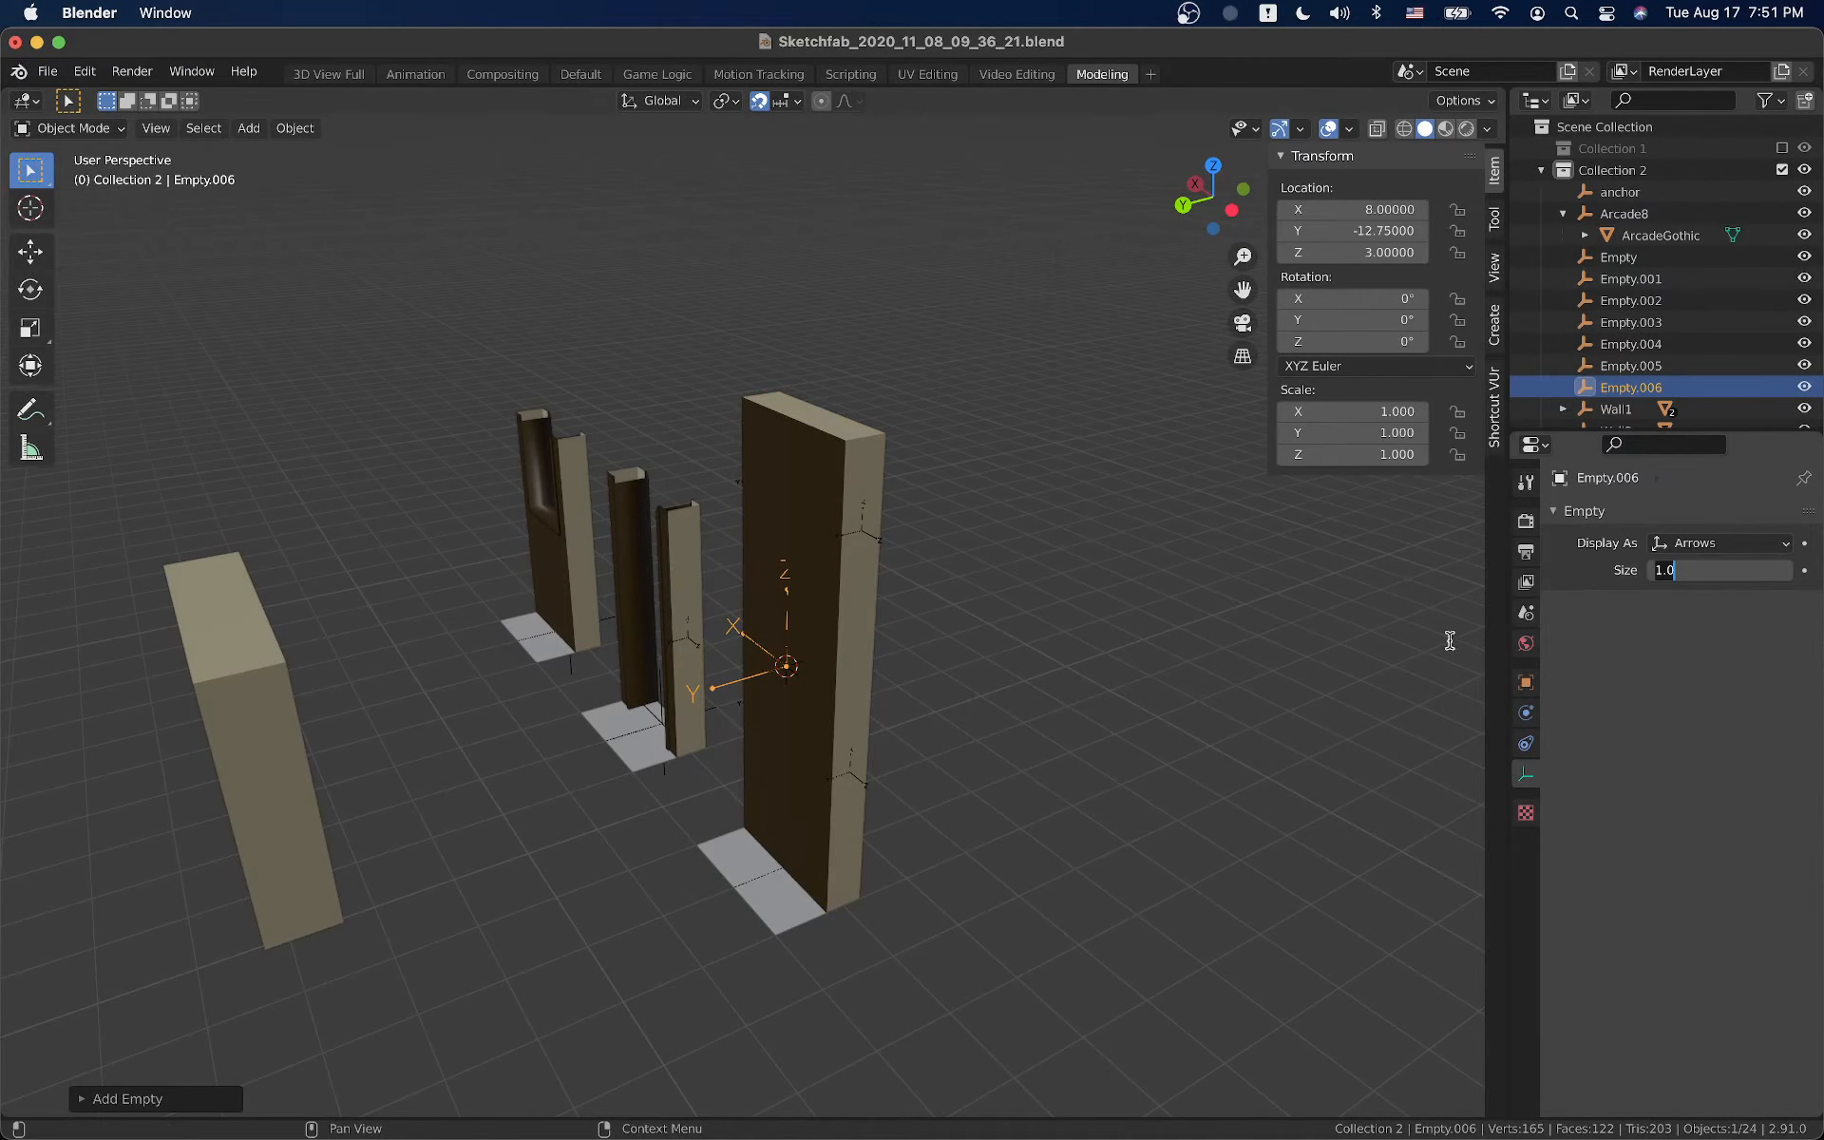
text(.25)
key(Return)
Rotate the back-face empty 270° about the global X axis so its Z arrow points away from the wall
scroll(637, 711, up, 3)
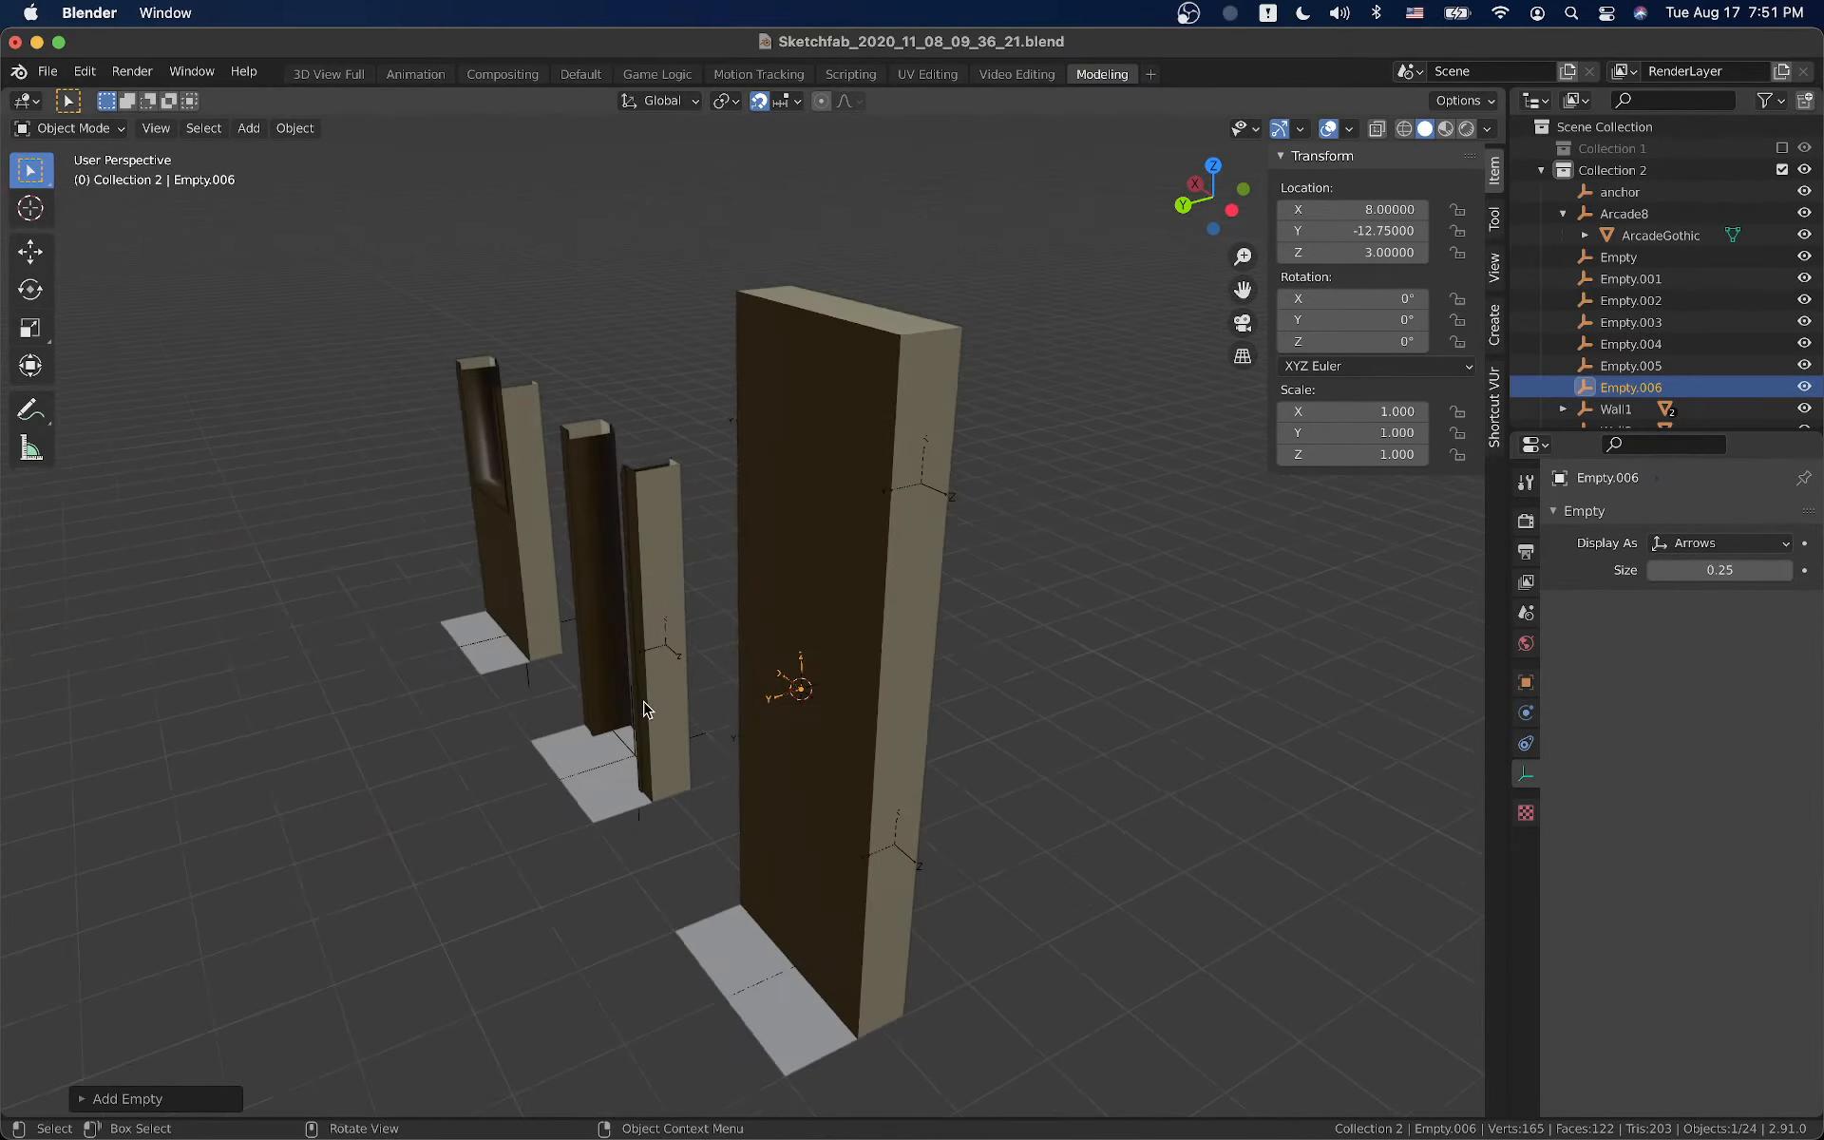
key(r)
key(x)
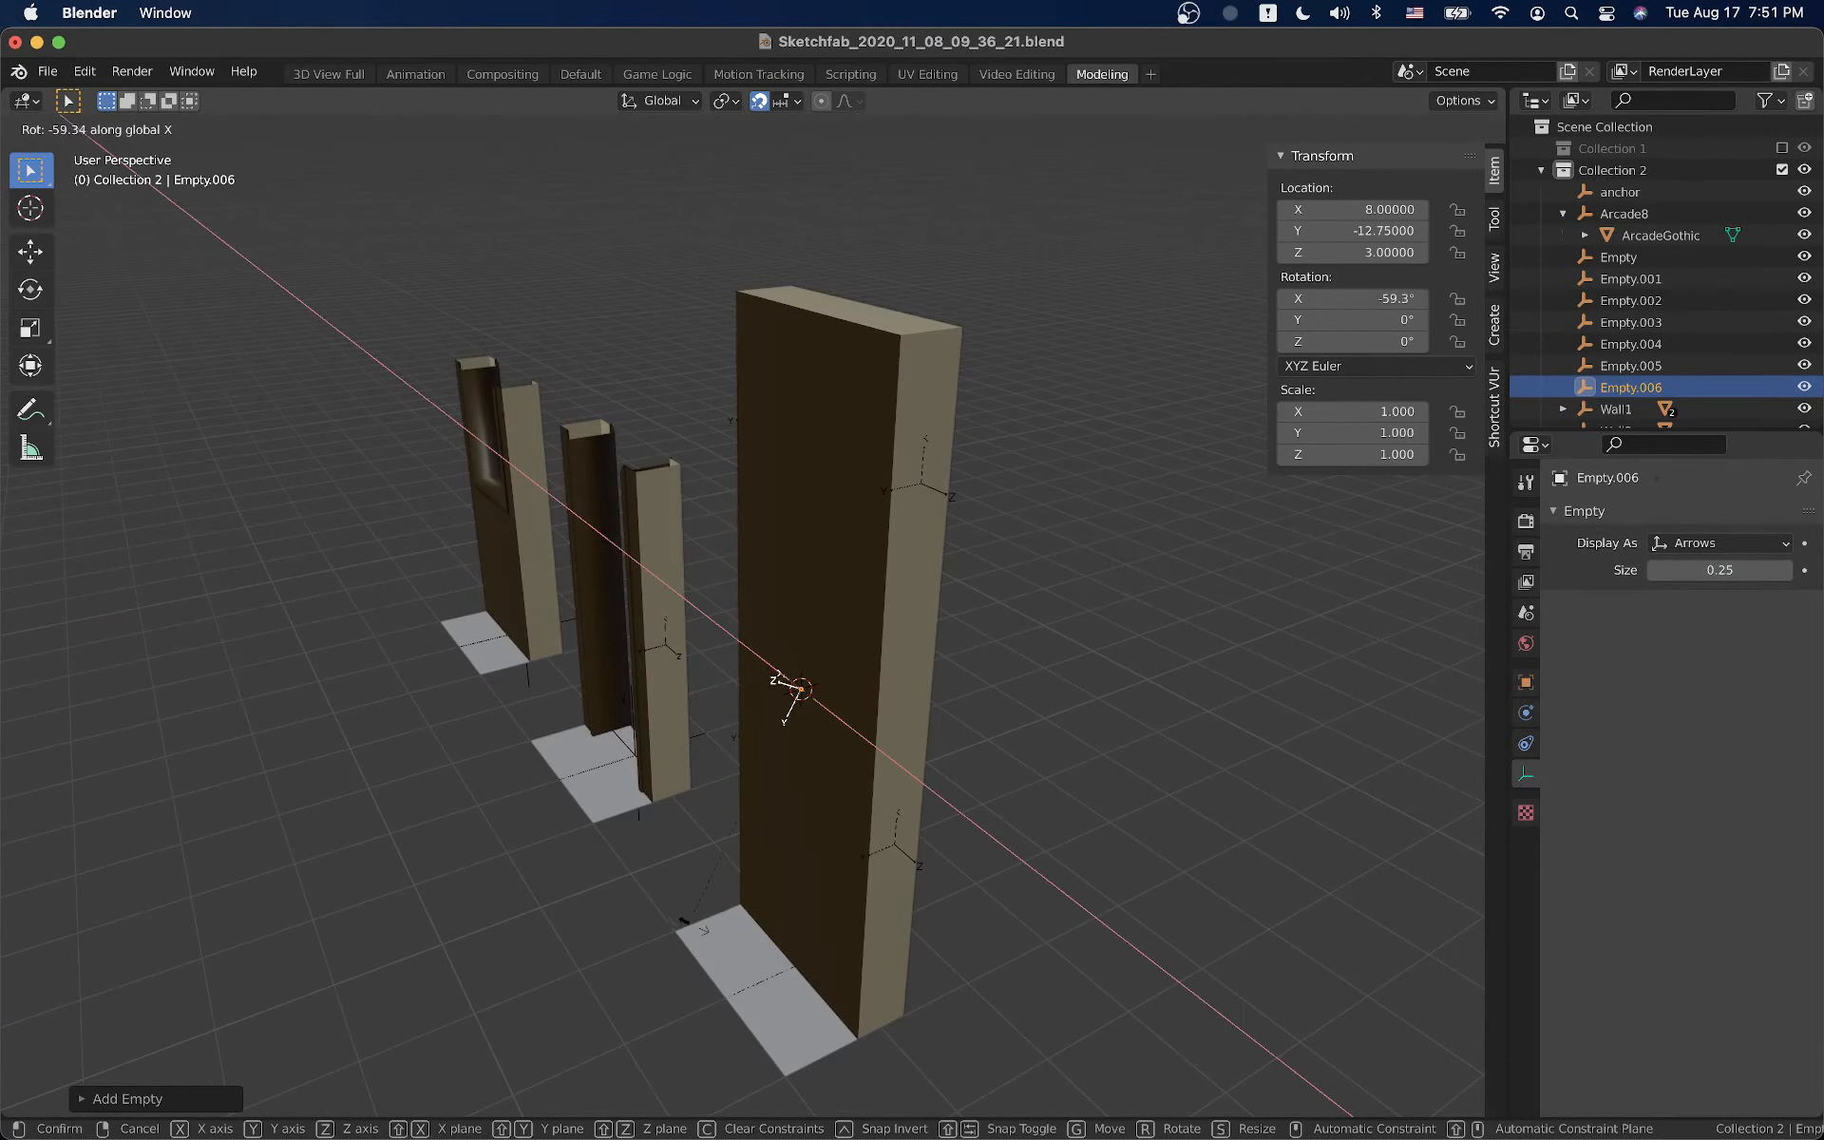
text(270)
key(Return)
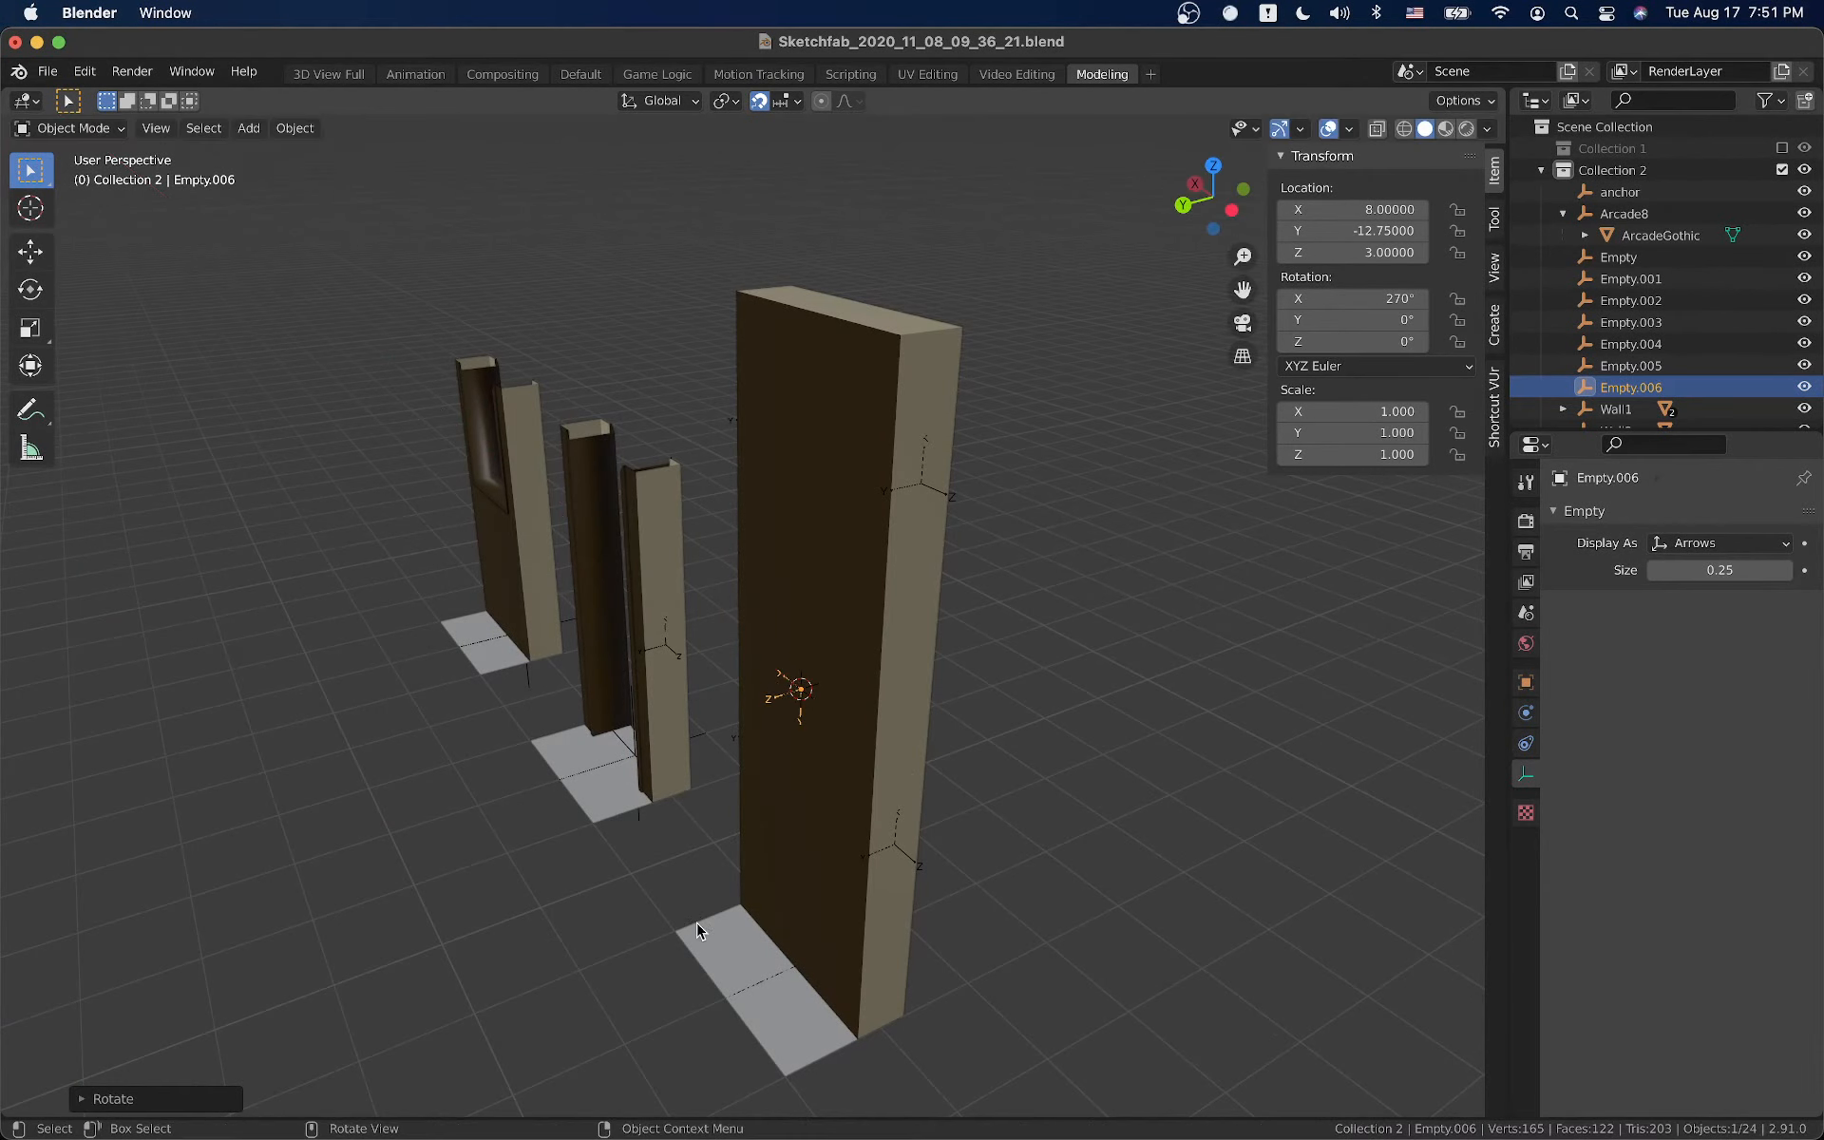
Move the back-face empty by -1 along the global Z axis
text(gz)
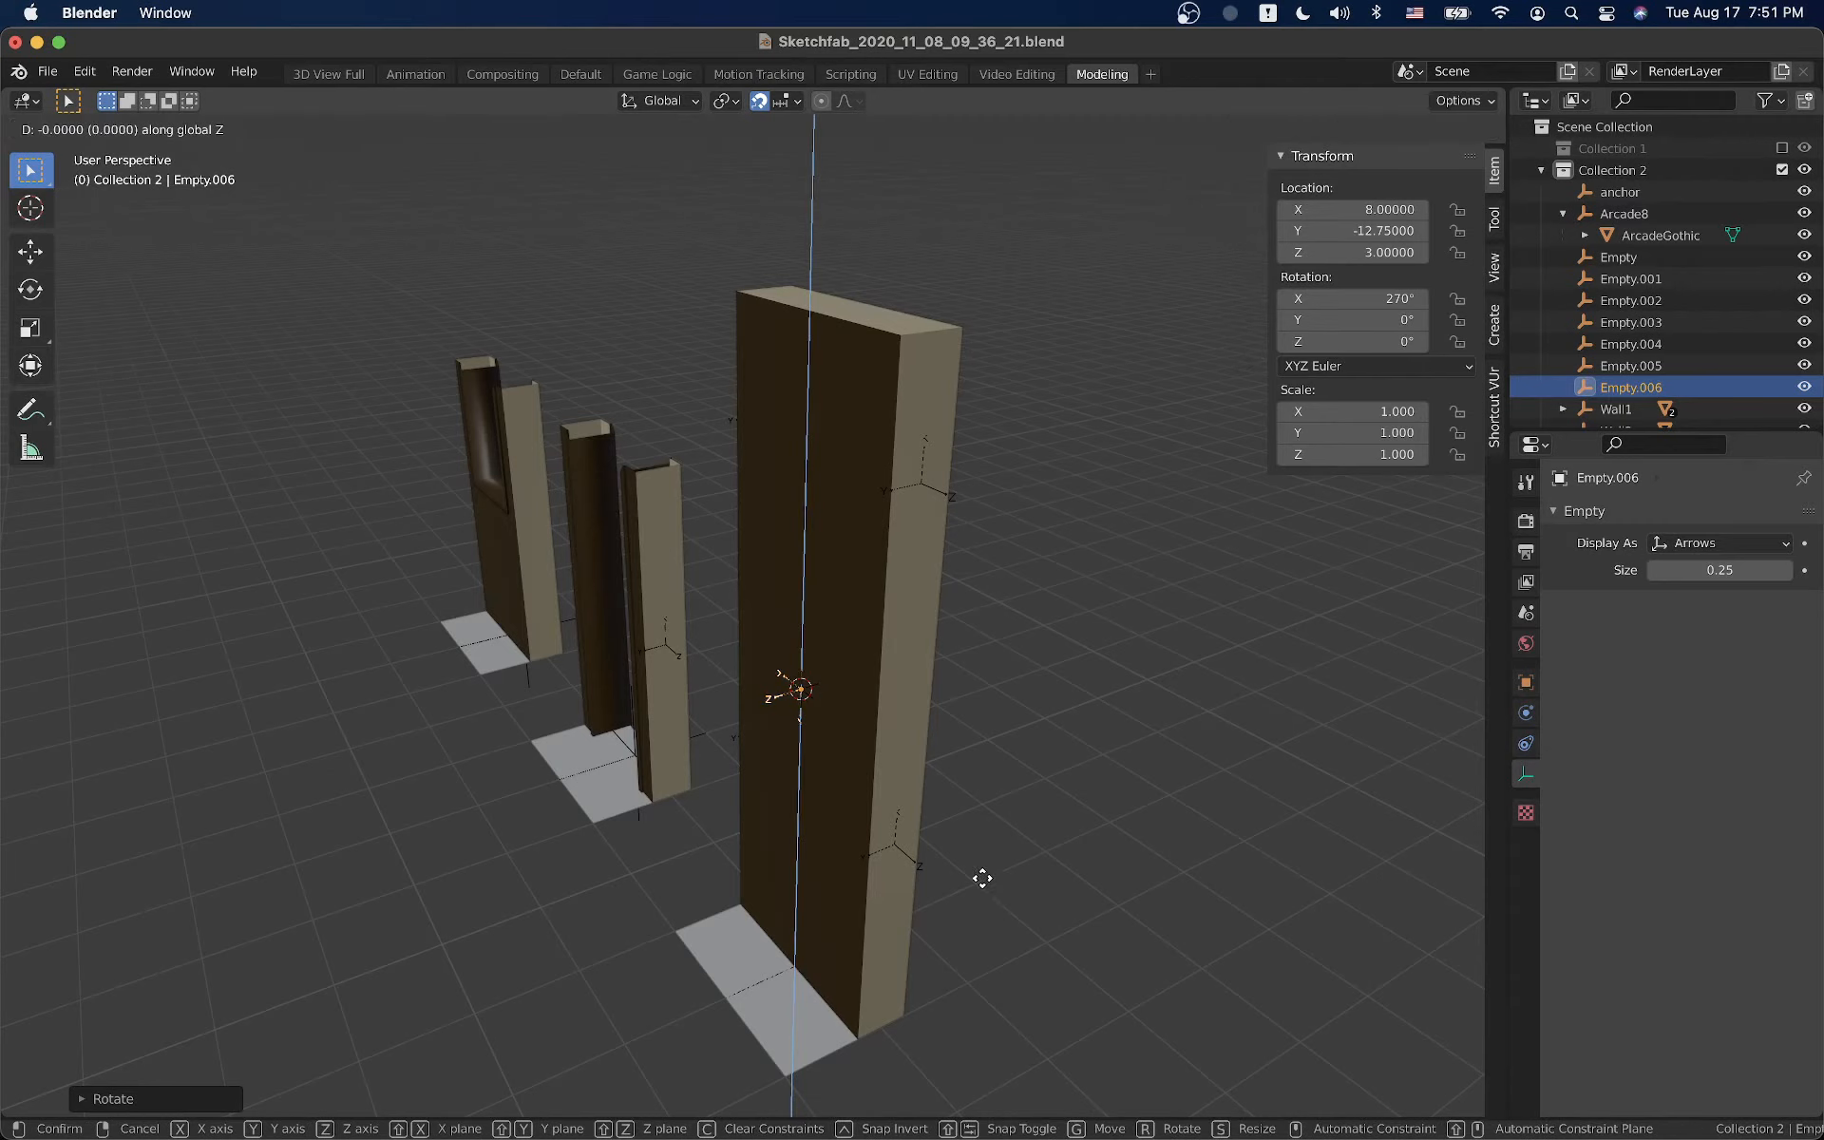
text(-1)
key(Return)
Duplicate the back-face arrow empty and move the copy 3 units up along the global Z axis
middle_drag(1092, 570, 848, 747)
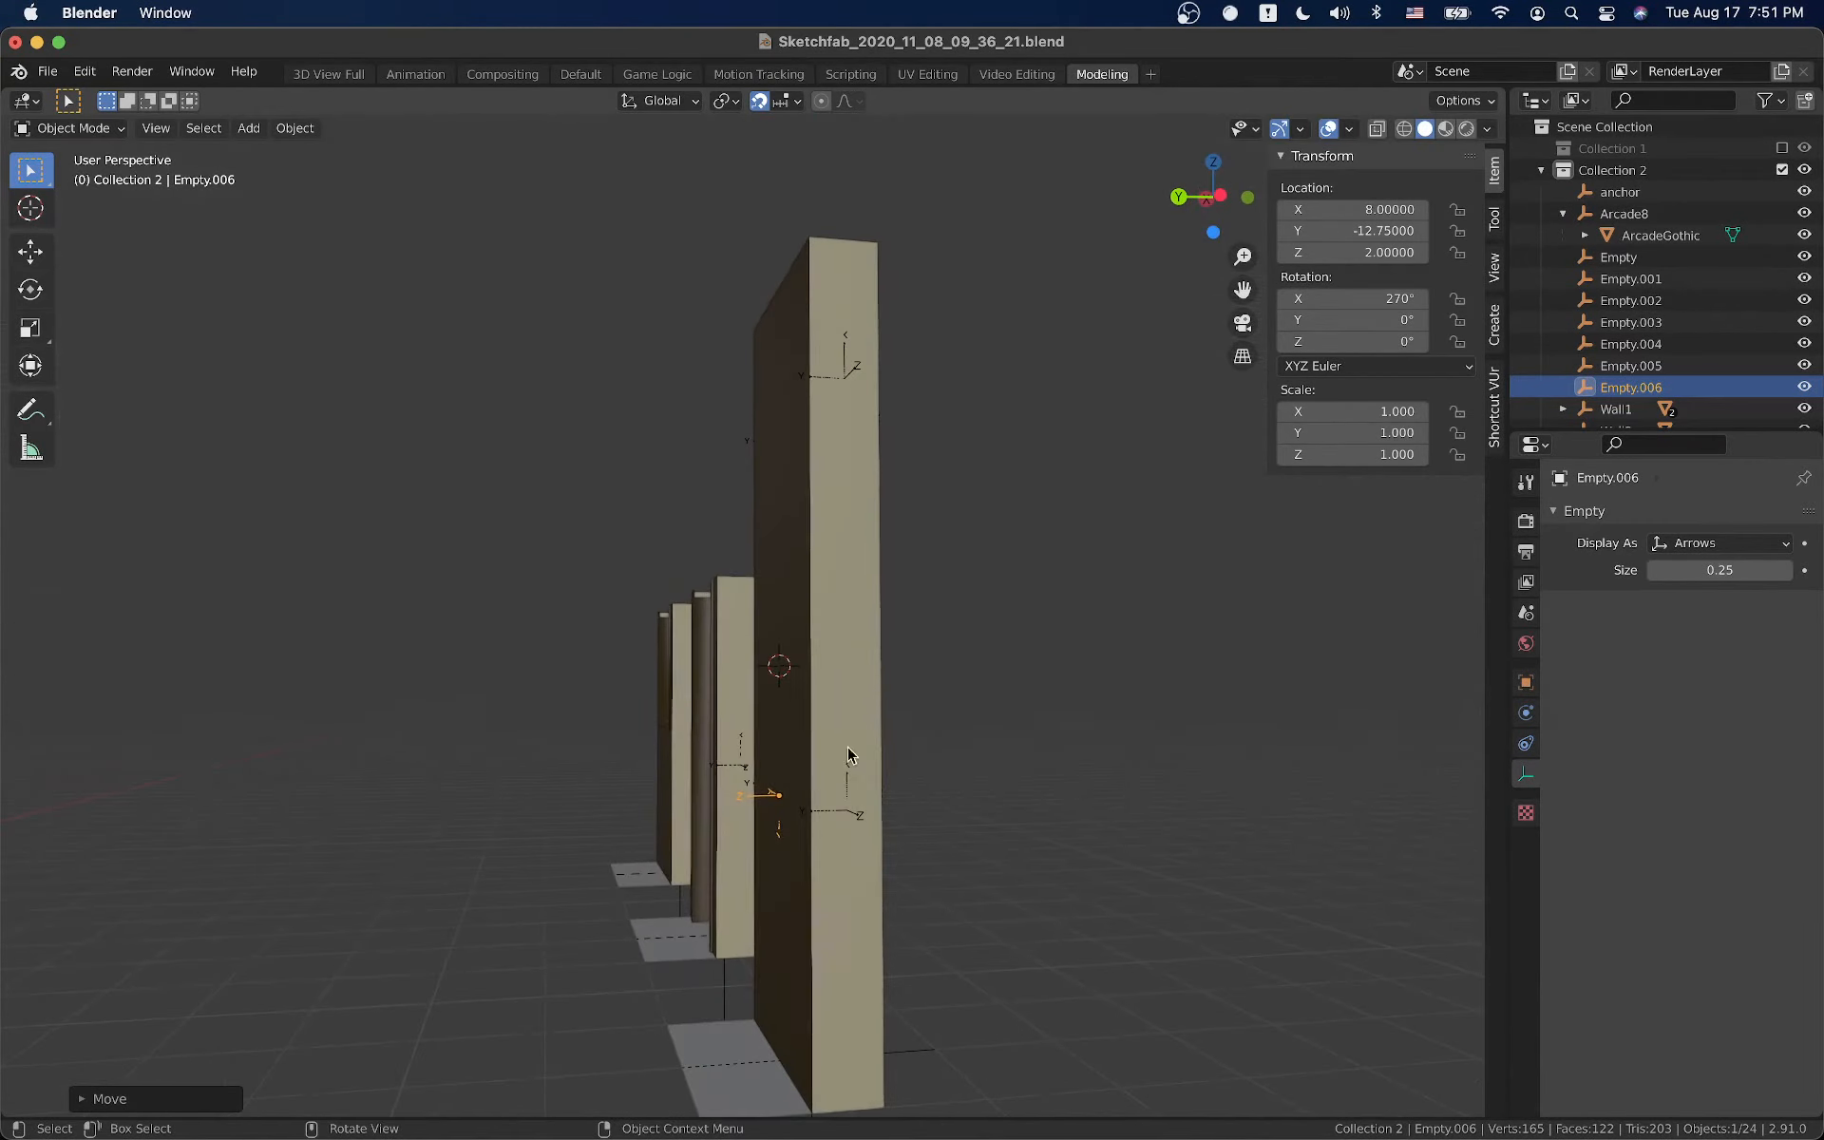
middle_drag(810, 819, 899, 855)
key(shift+d)
text(z2)
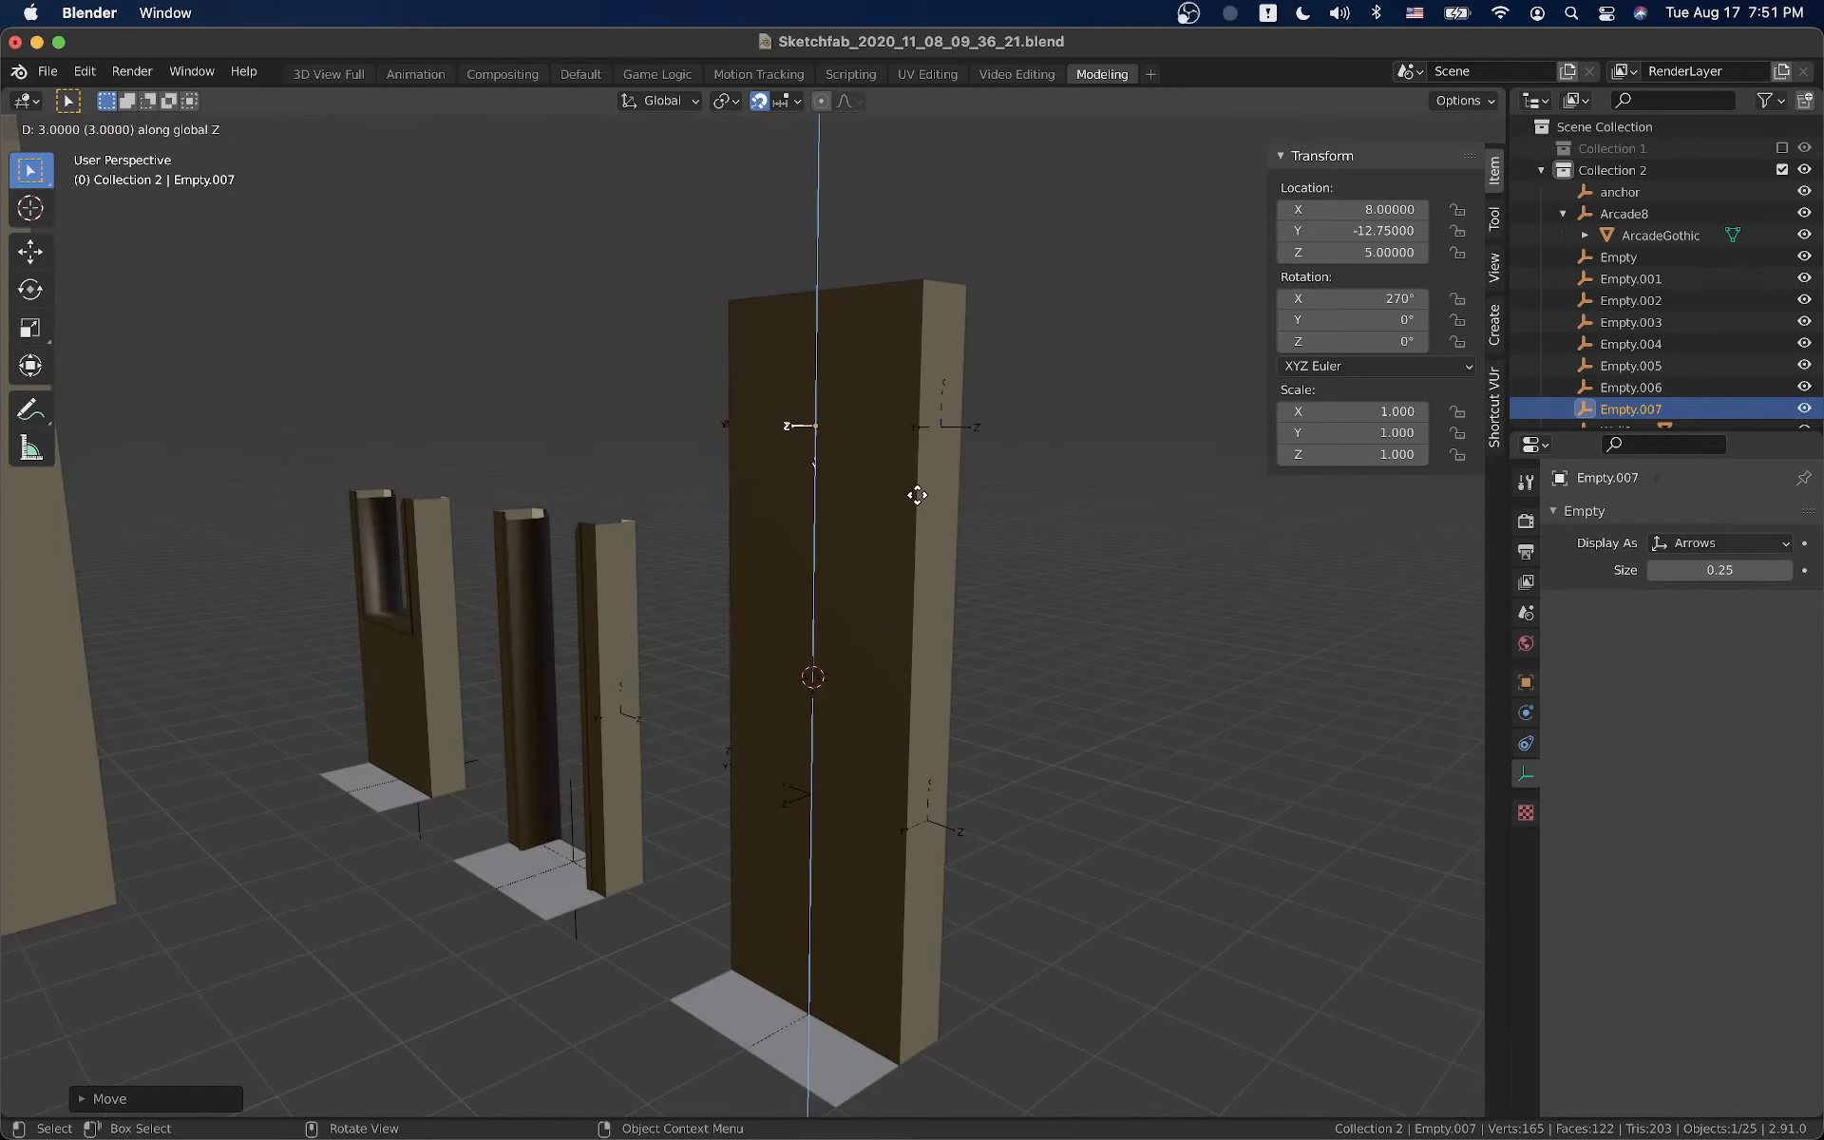
click(918, 496)
middle_drag(948, 545, 521, 595)
middle_drag(452, 704, 823, 489)
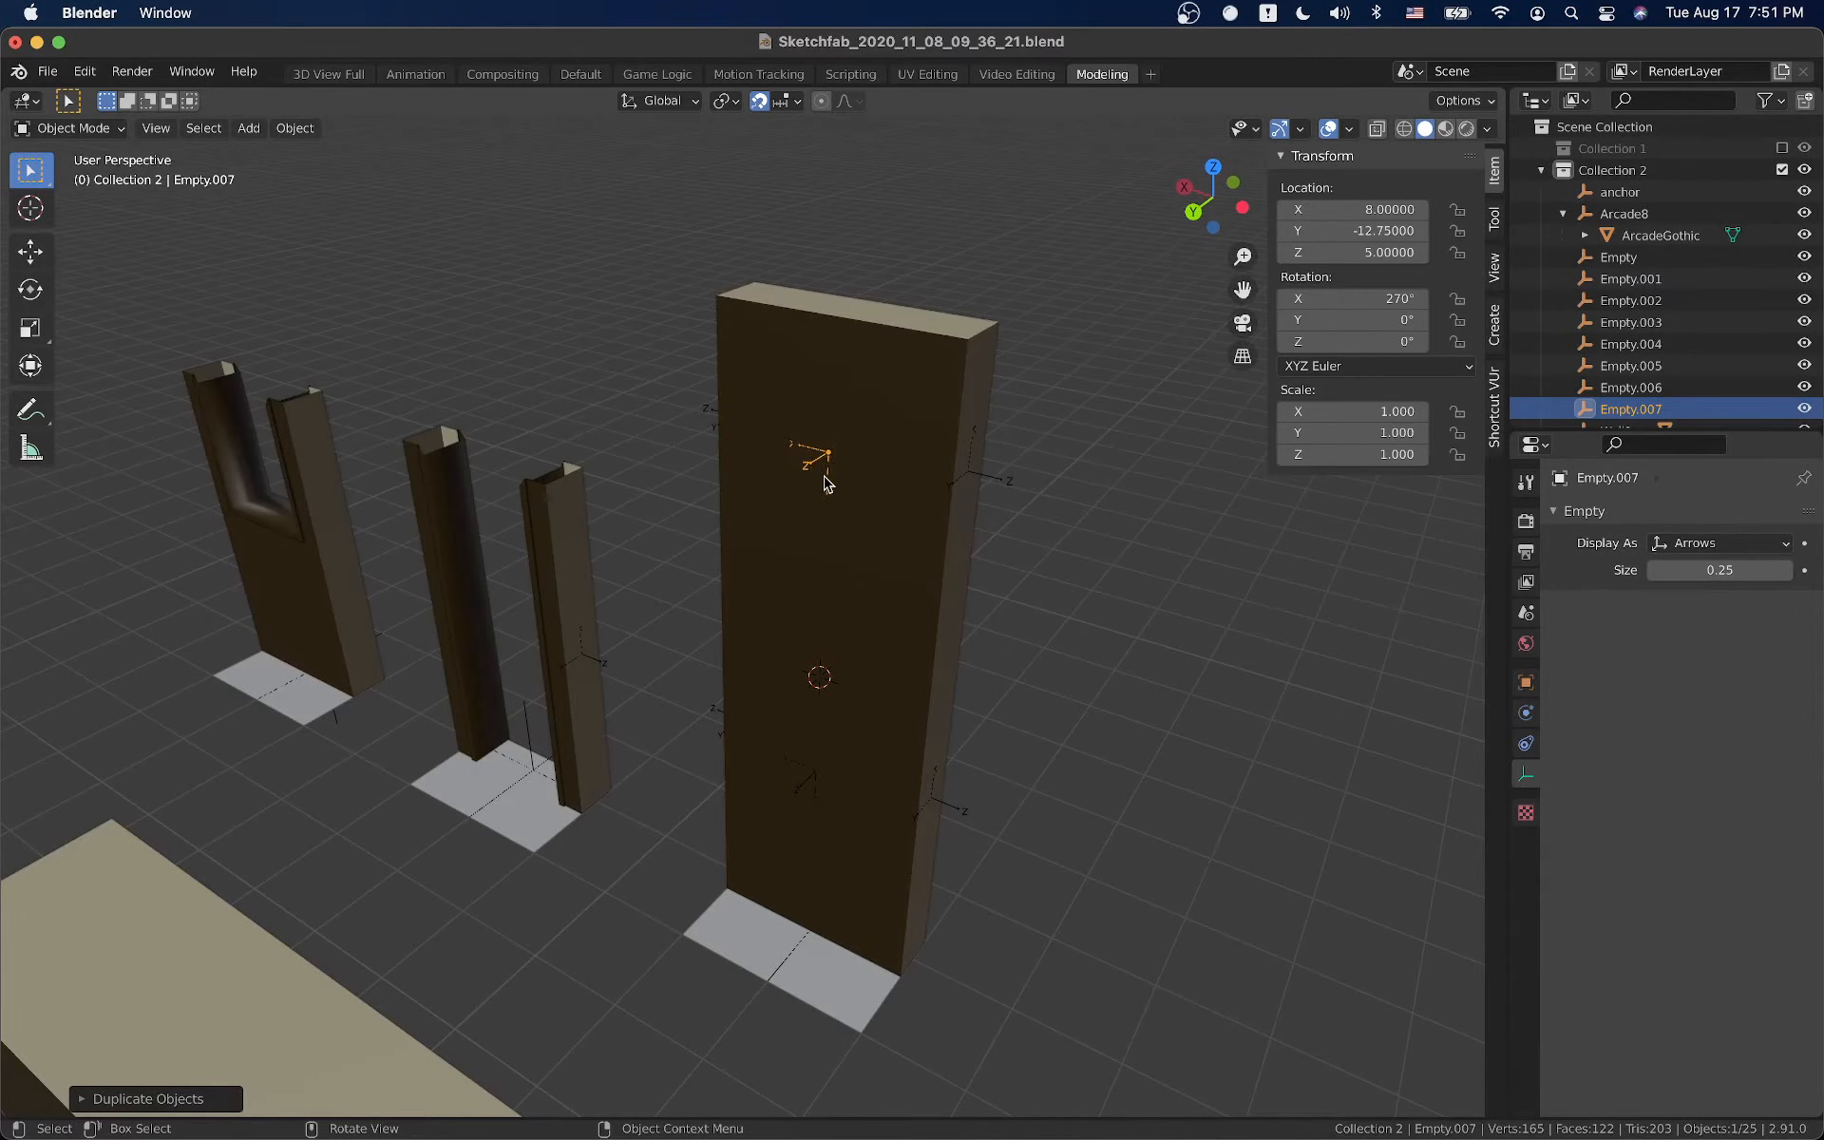
Snap the 3D cursor to the top face of the WallStraight mesh and return to Object Mode
middle_drag(823, 454, 685, 374)
click(699, 371)
key(Tab)
click(725, 361)
key(shift+s)
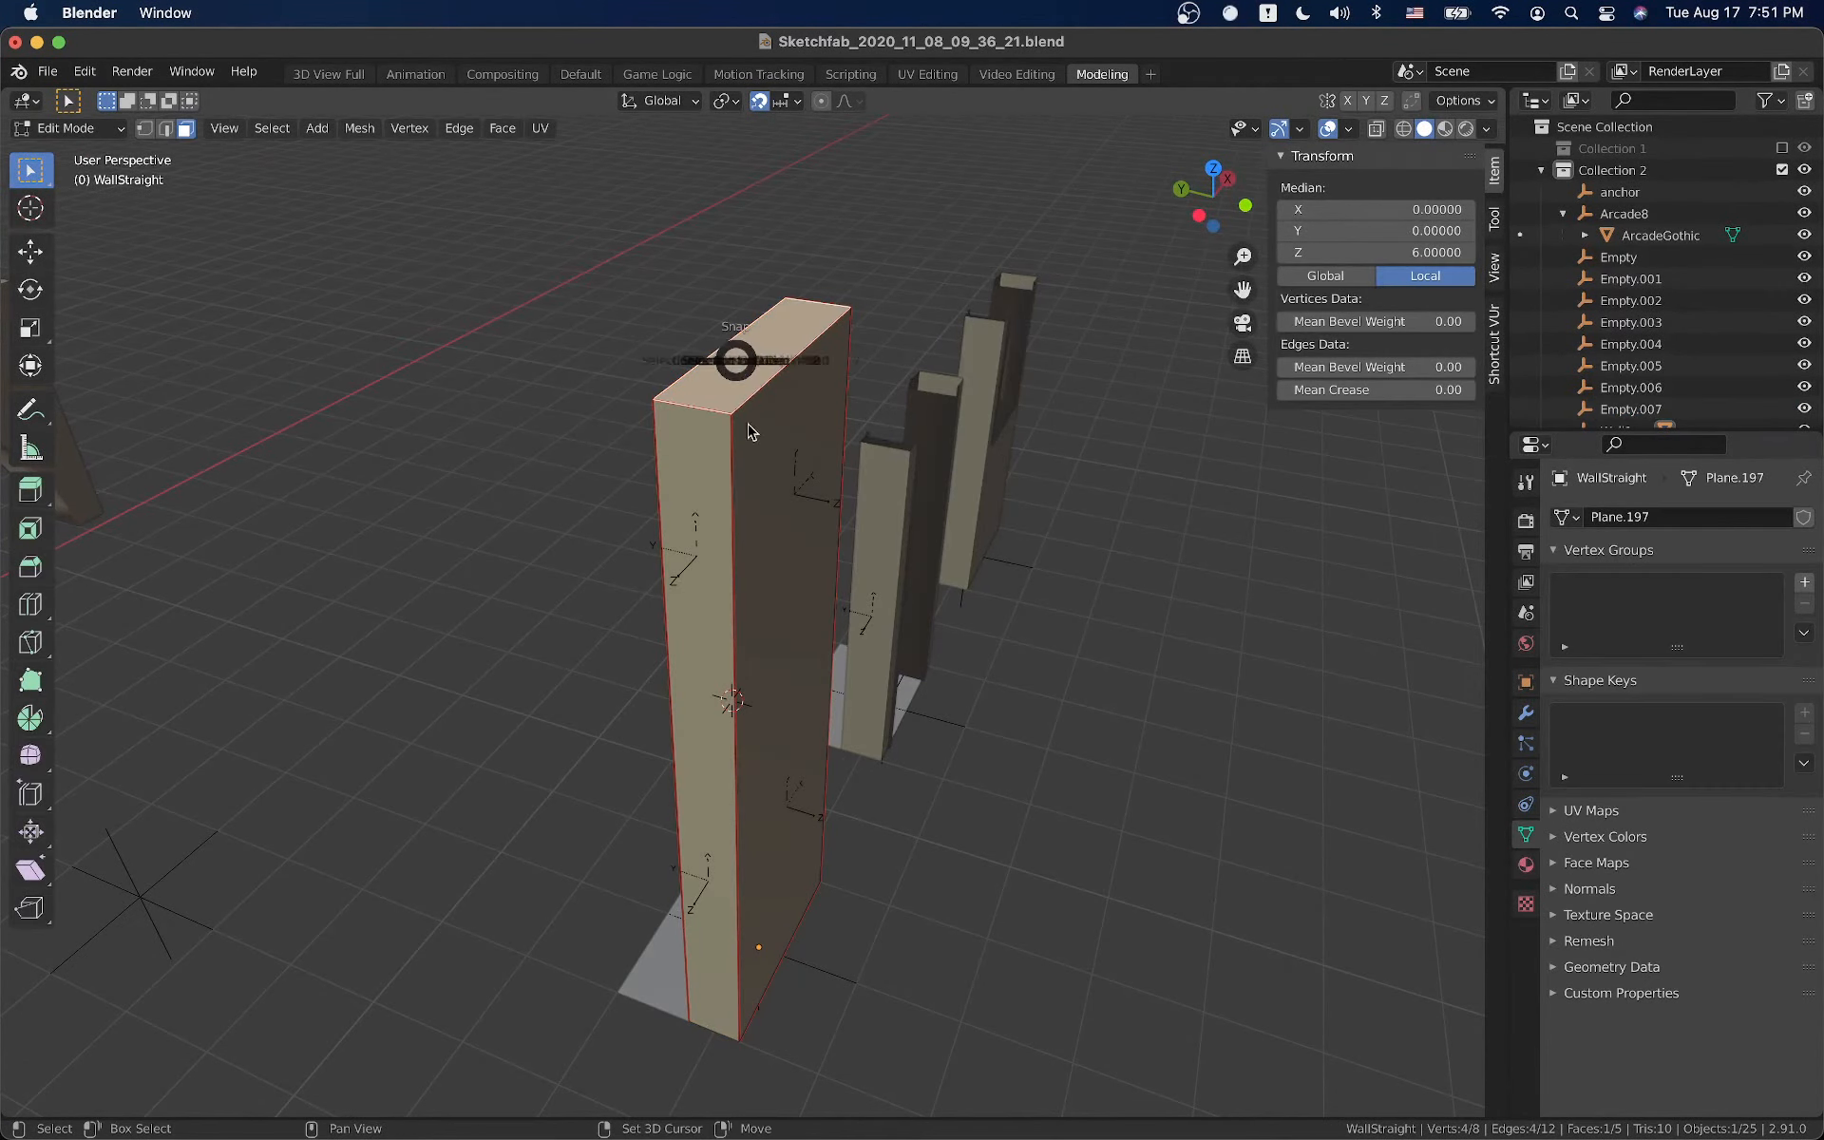
click(753, 466)
key(Tab)
Add an Arrows empty at the 3D cursor on the wall's top face and set its display size to 0.25
key(shift+a)
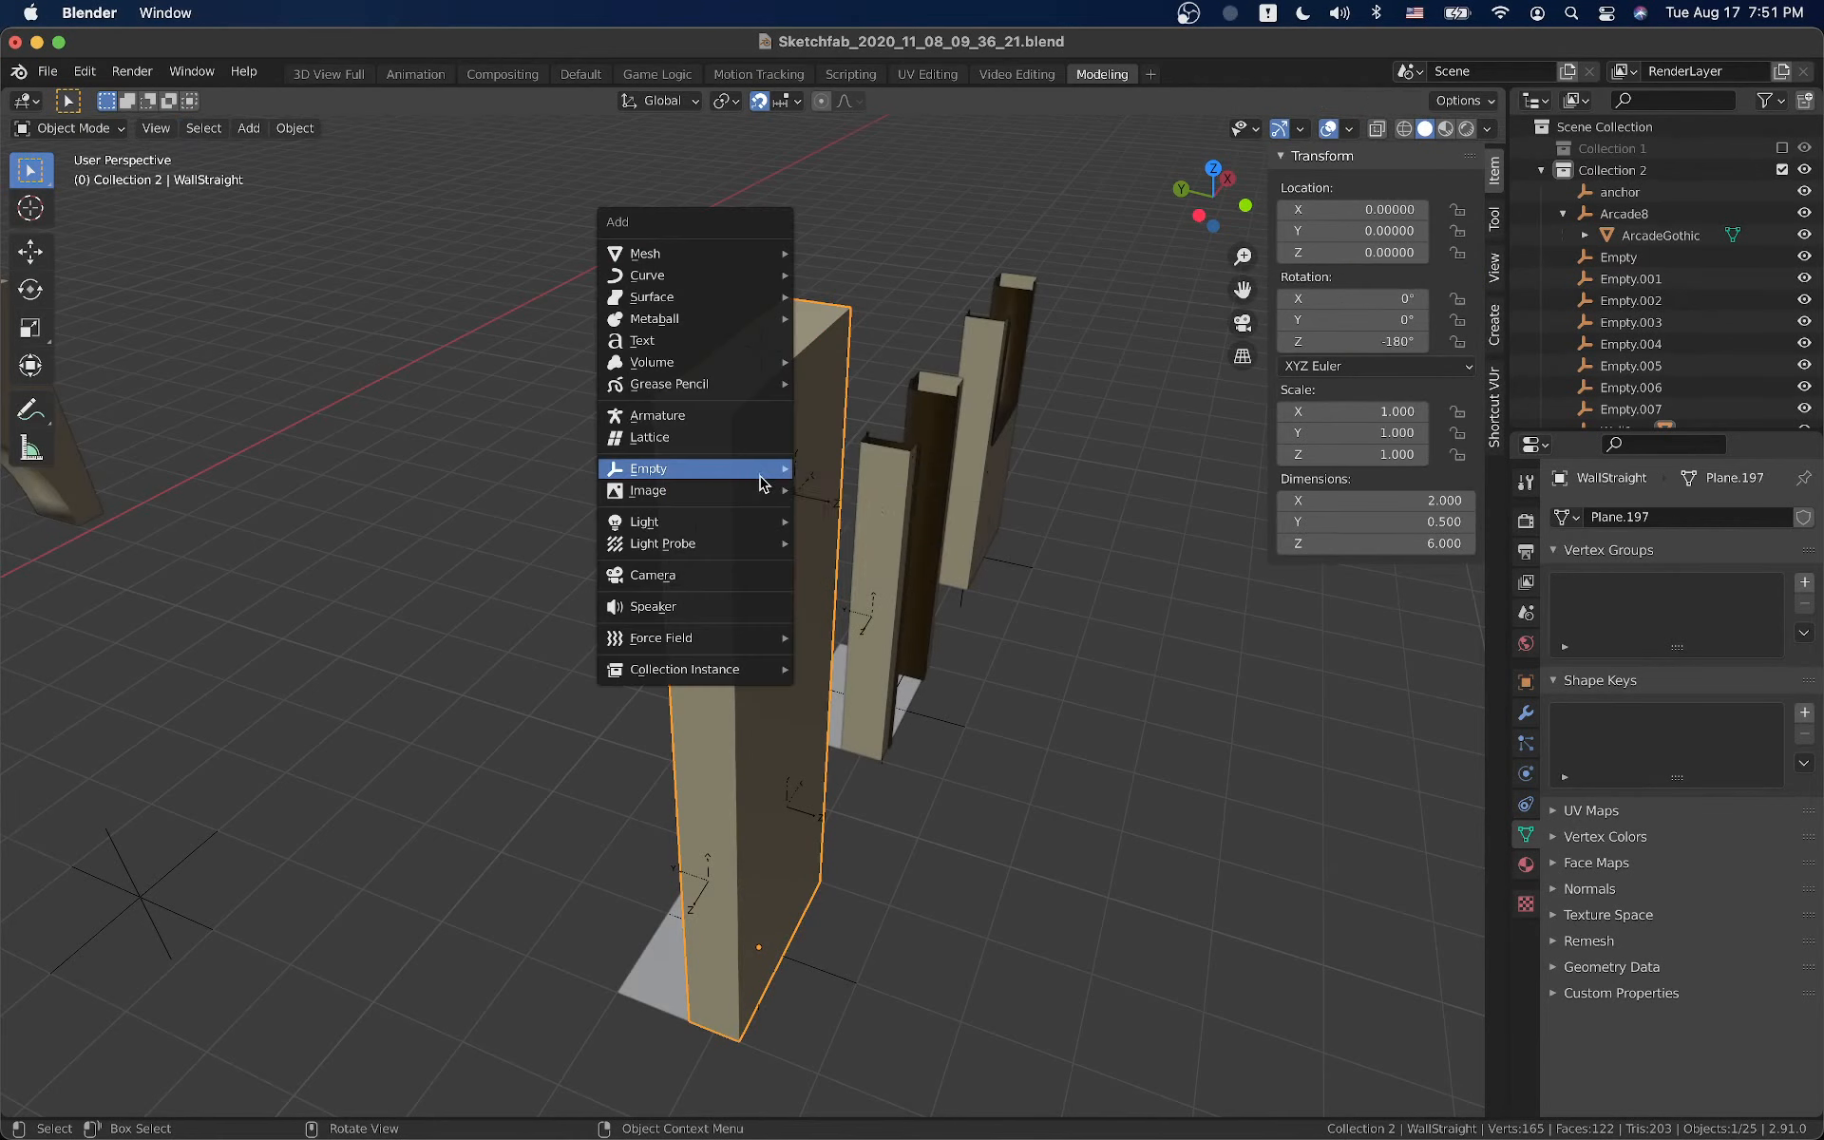
mouse_move(765, 468)
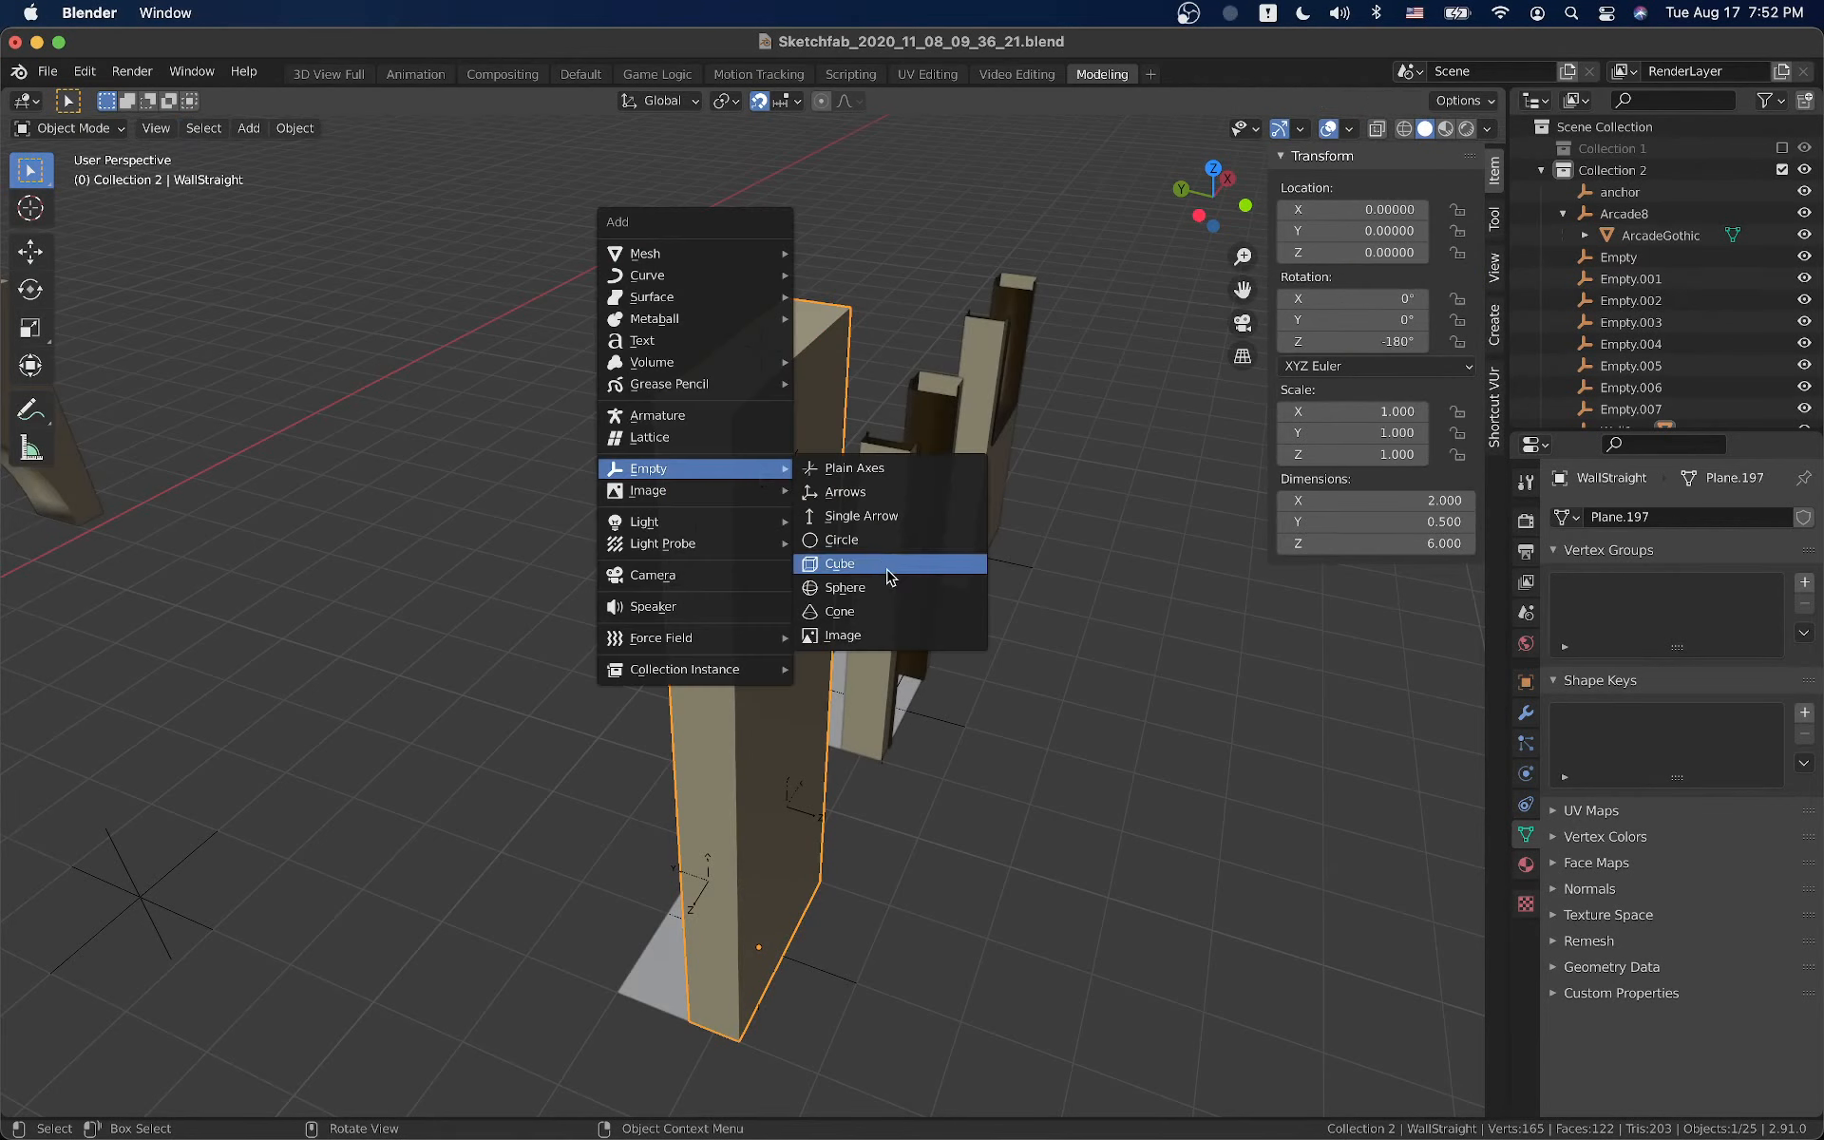
click(885, 492)
click(1719, 570)
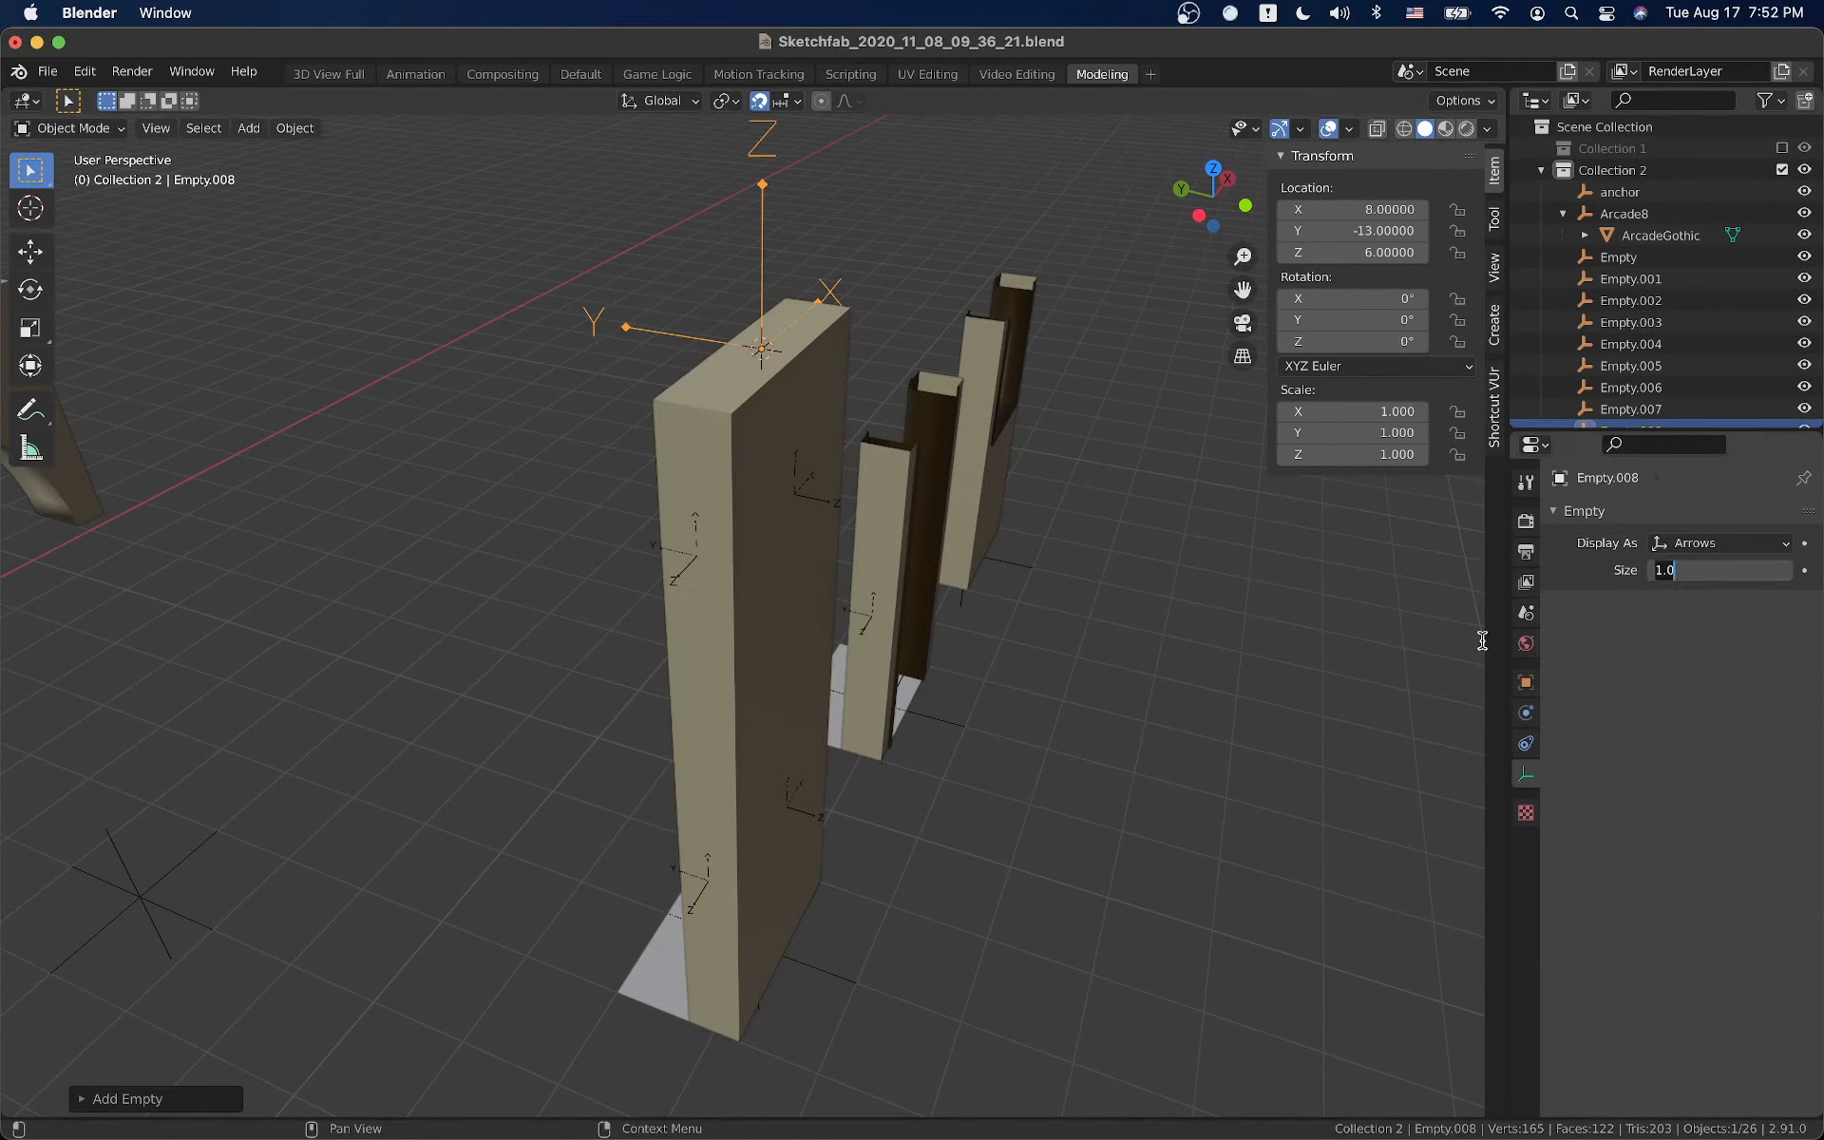
text(0.25)
key(Return)
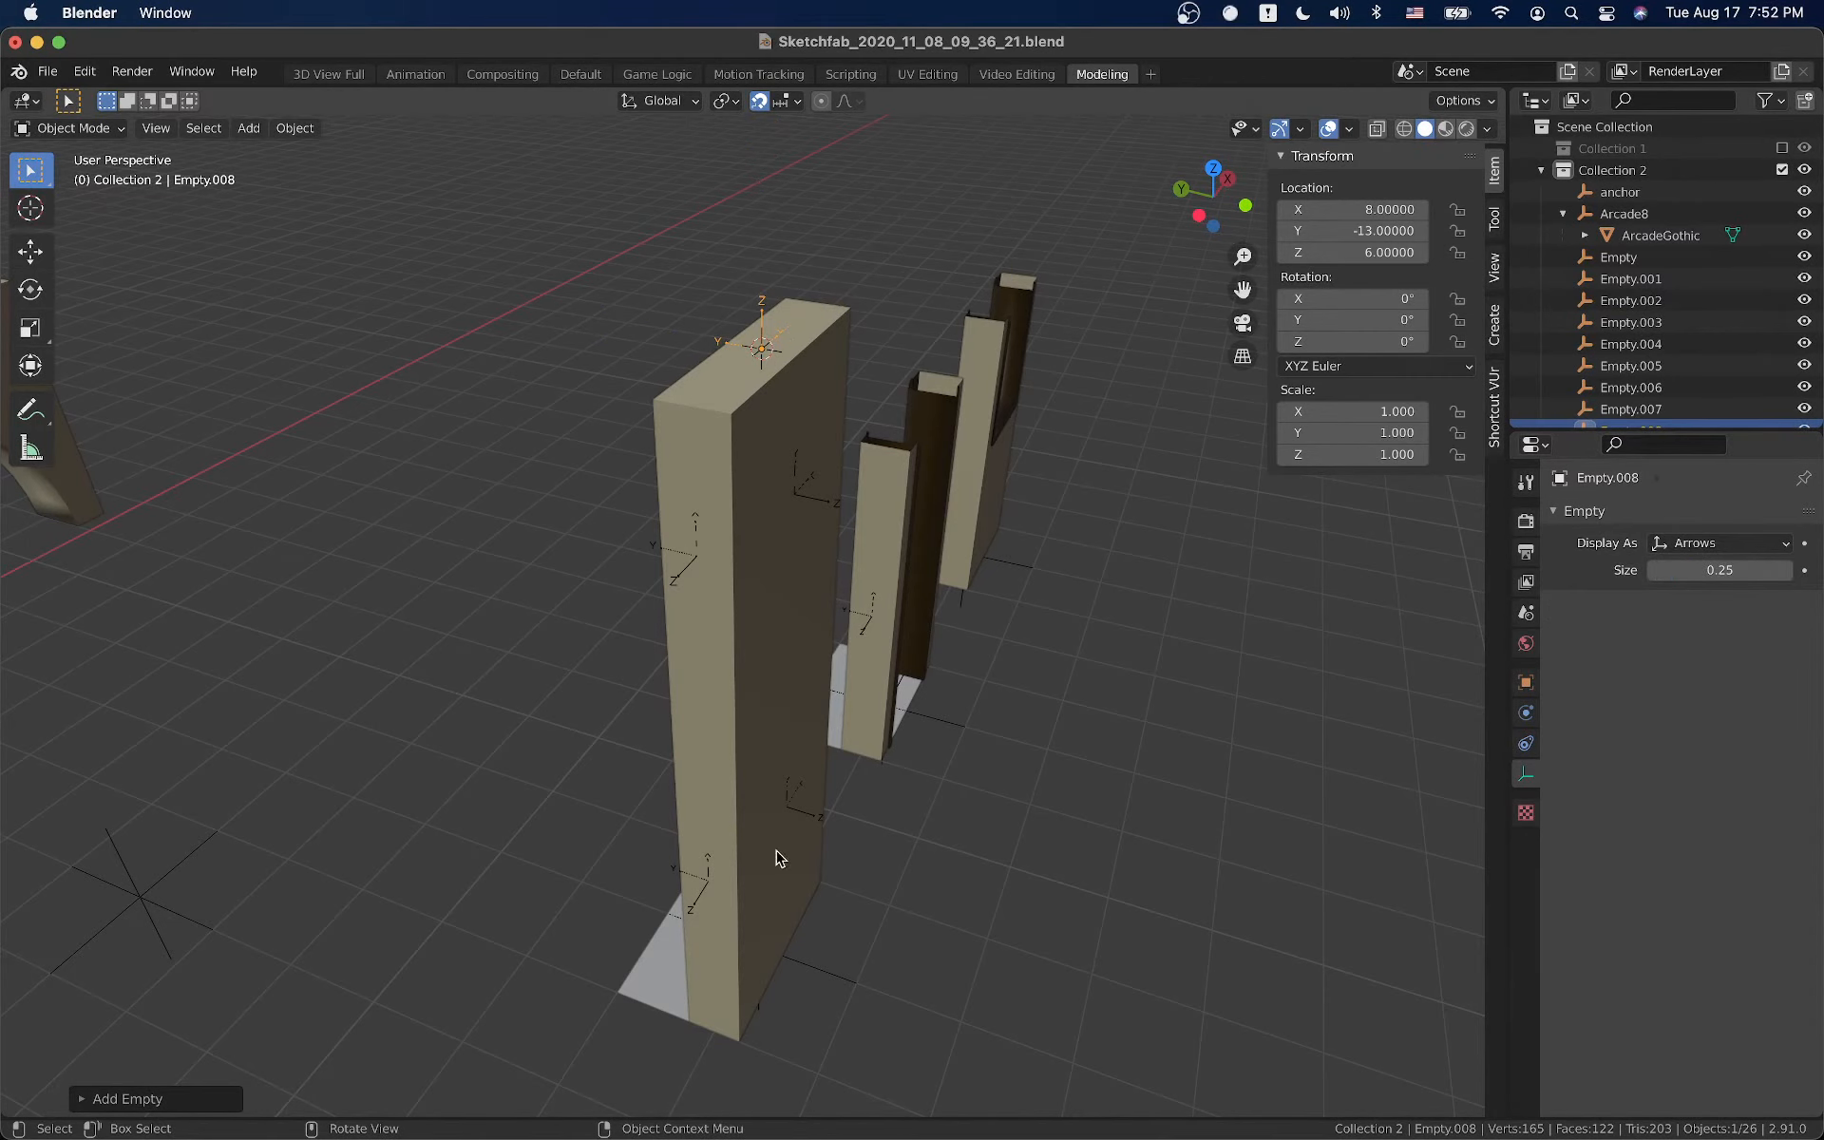
Select the four bottom edges of the WallStraight mesh, fill them with a face and return to Object Mode
middle_drag(777, 858, 739, 722)
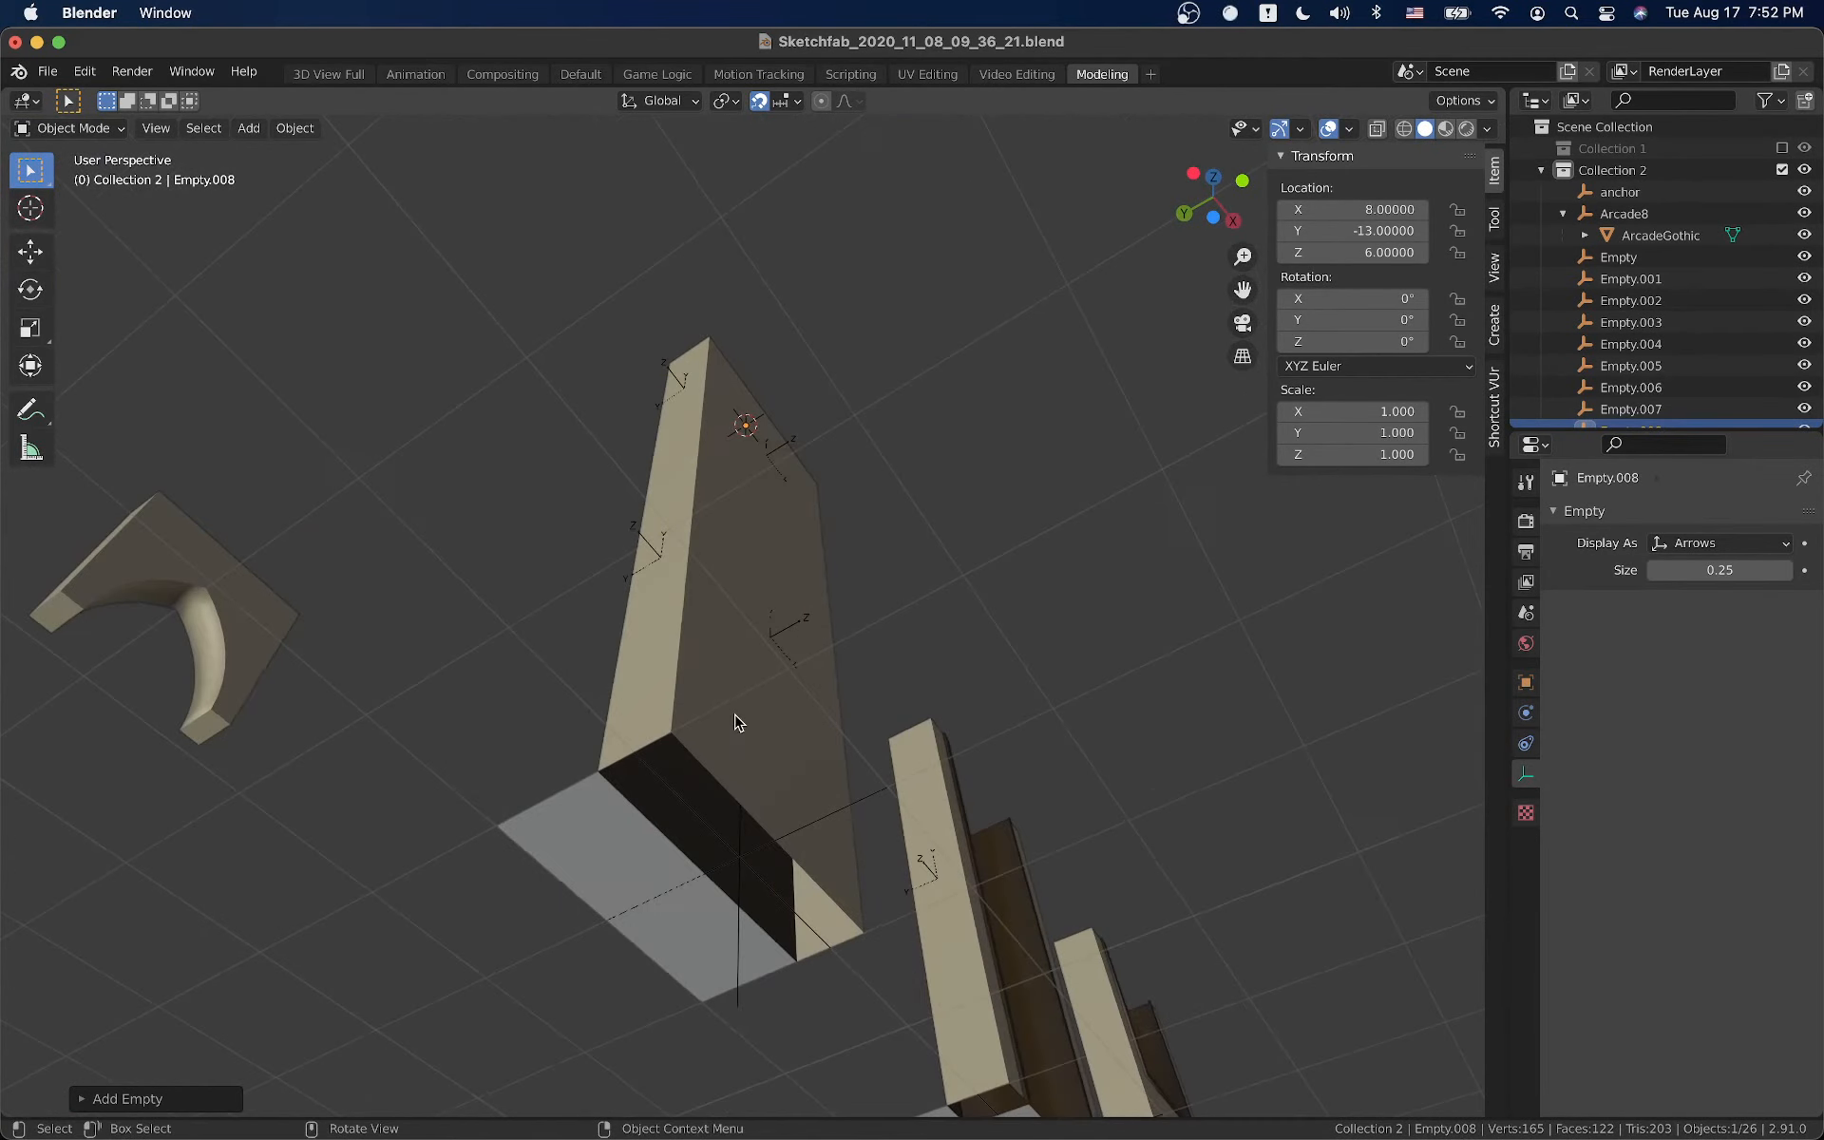
click(700, 801)
key(Tab)
middle_drag(749, 882, 735, 724)
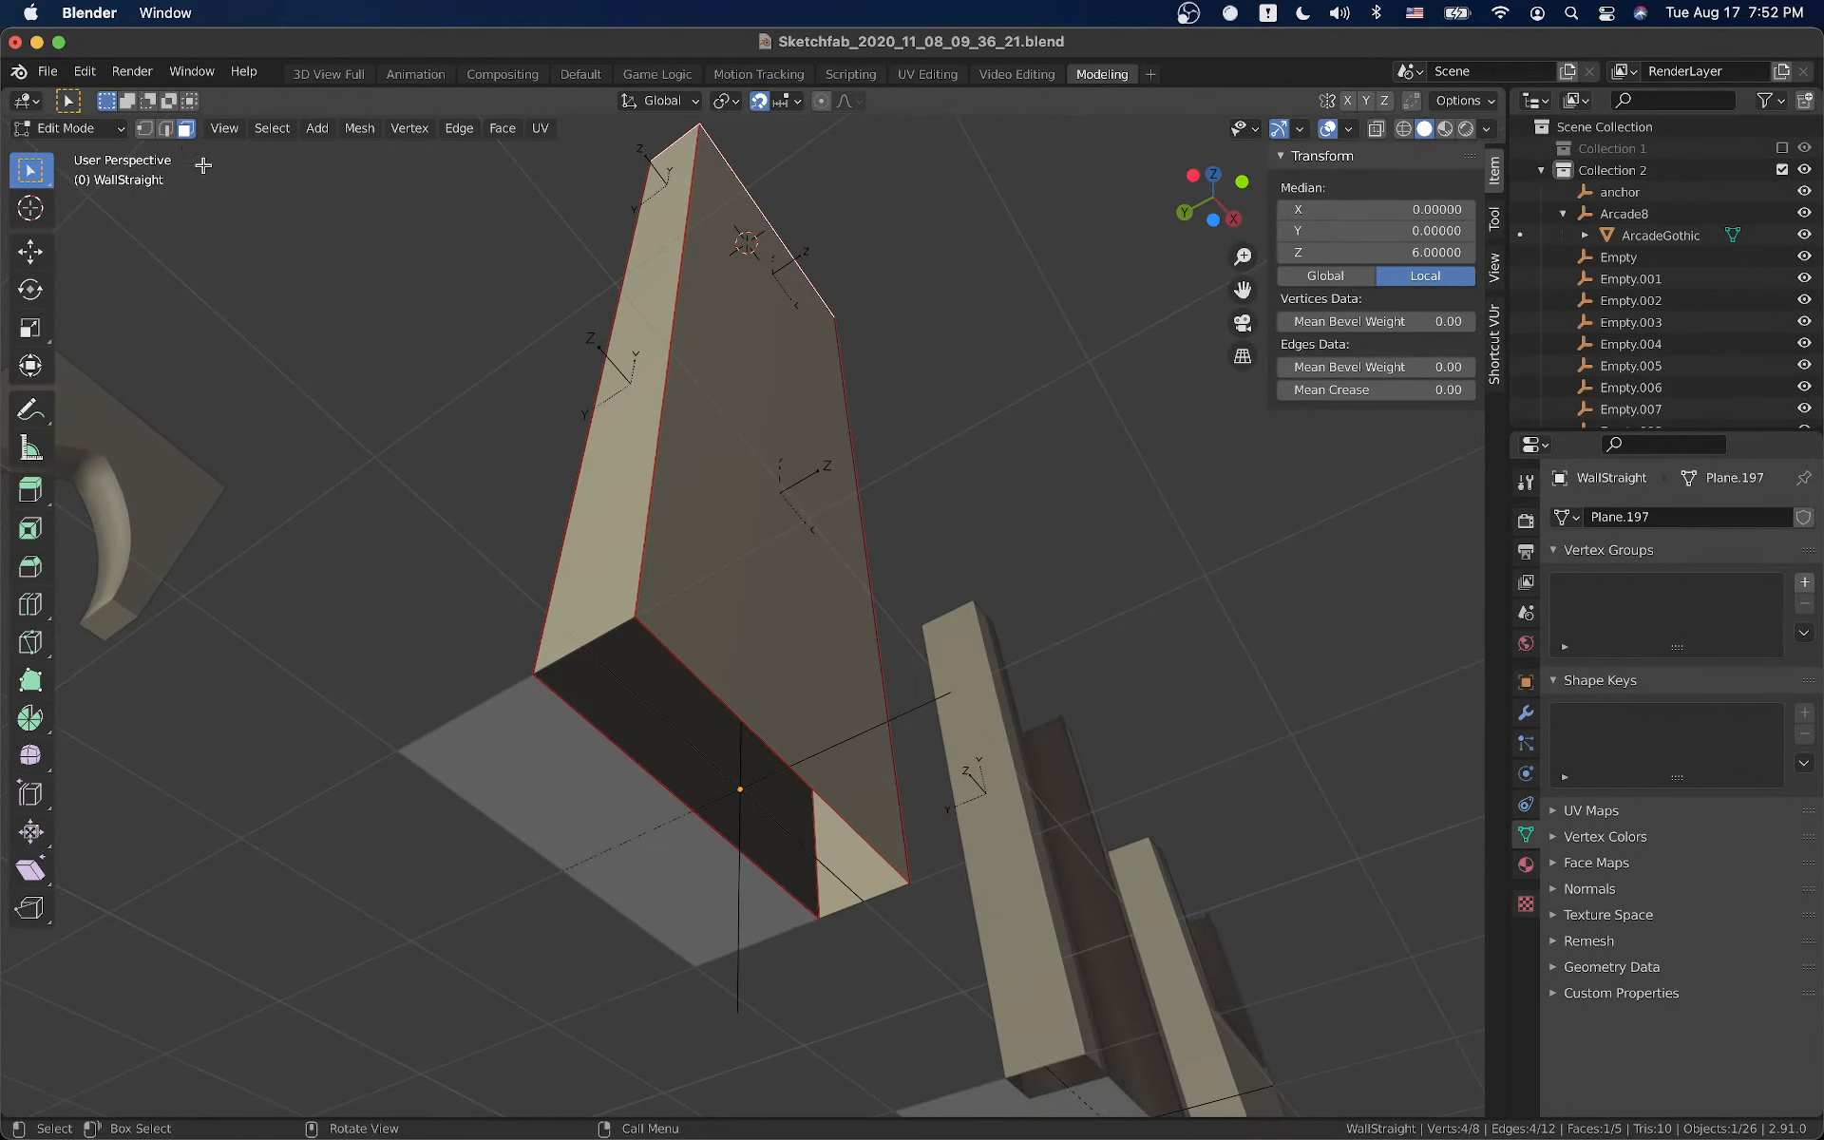
click(166, 129)
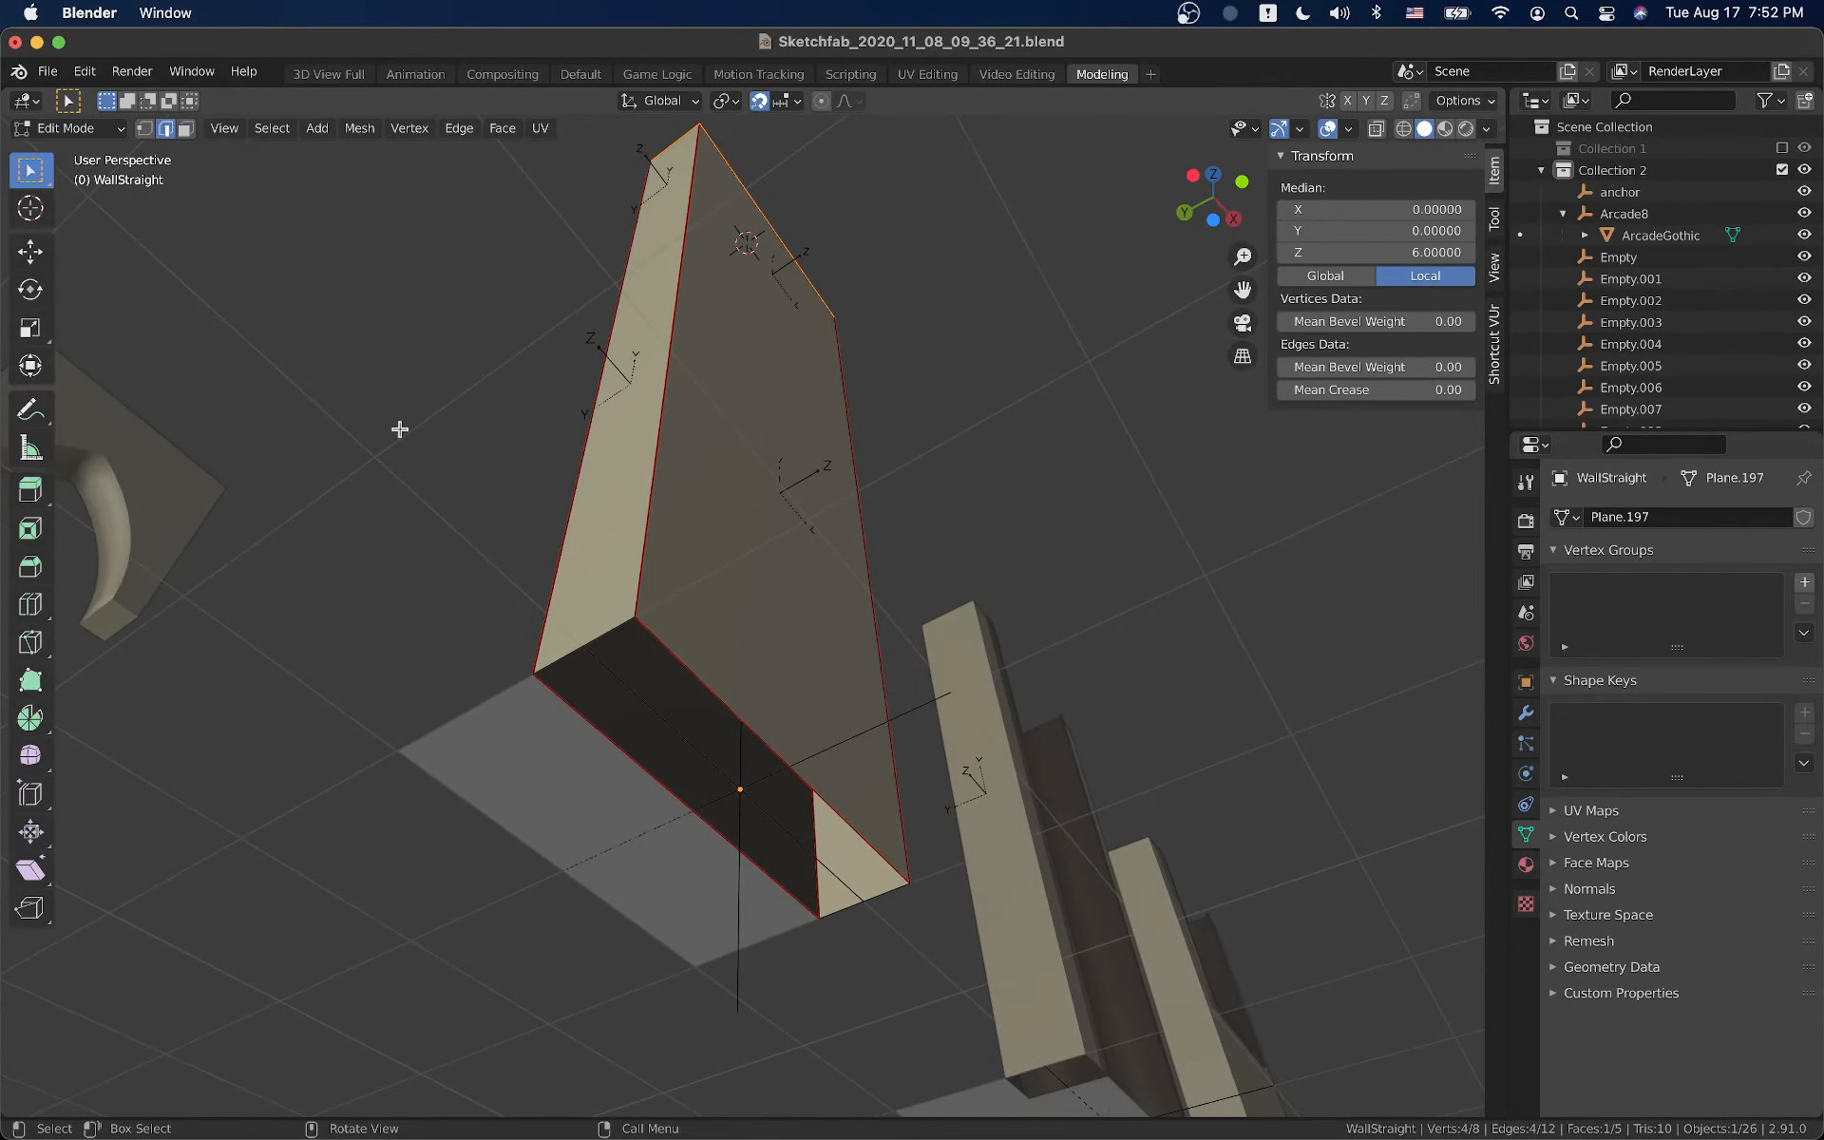
click(614, 633)
shift+click(681, 646)
shift+click(613, 746)
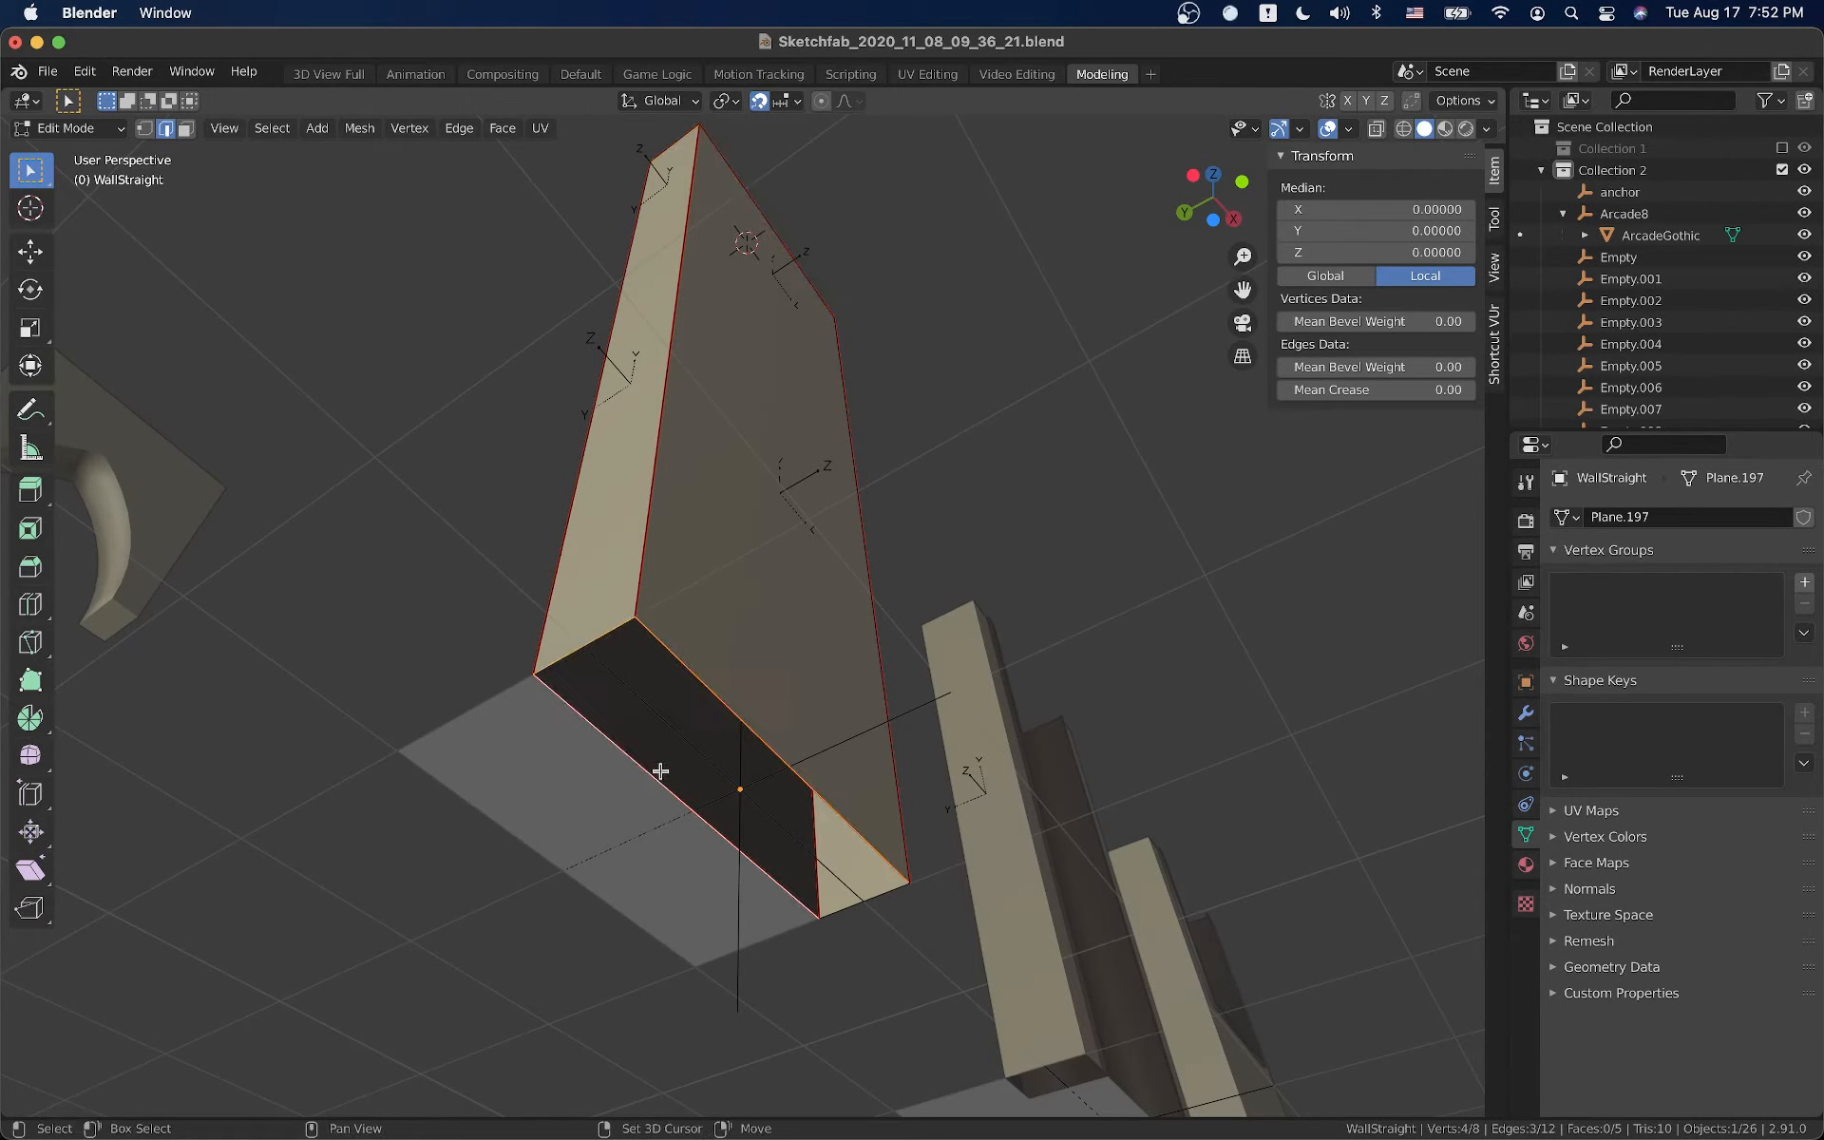
shift+click(855, 895)
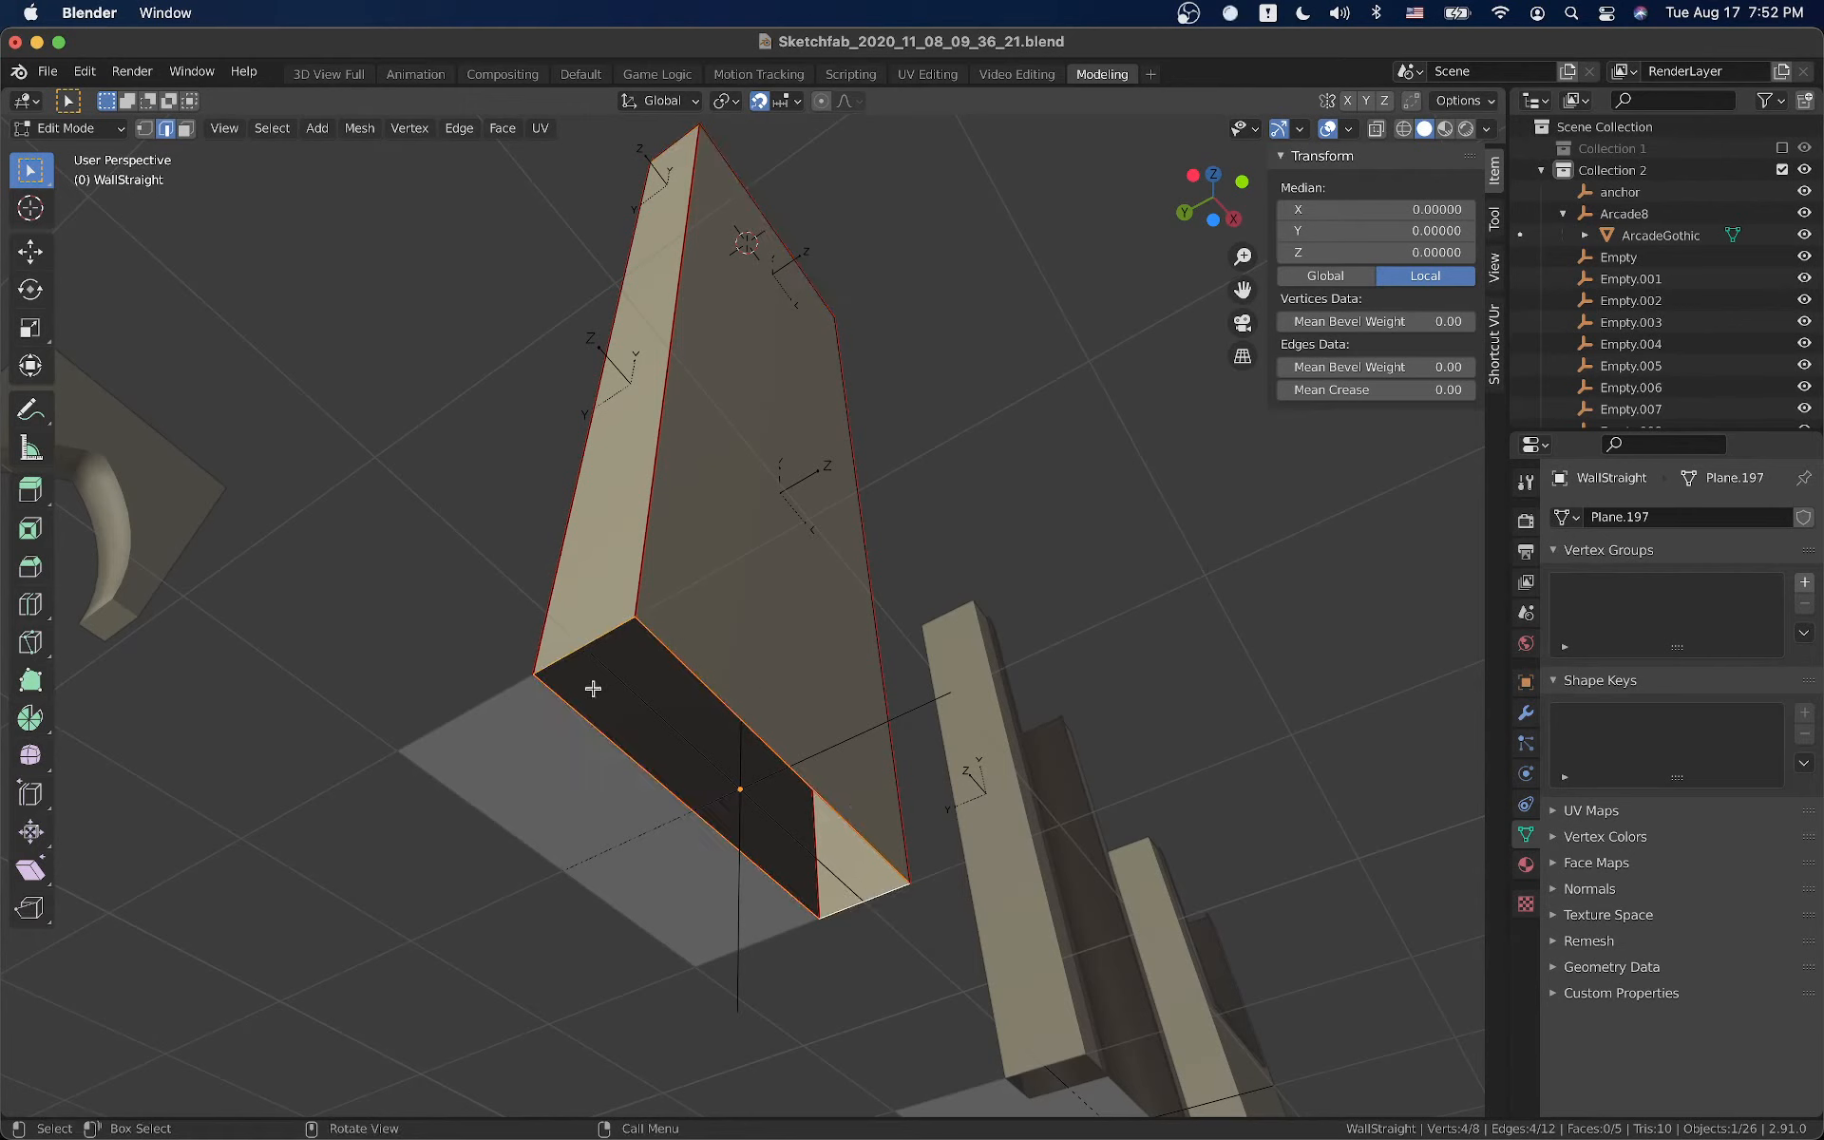
key(f)
key(Tab)
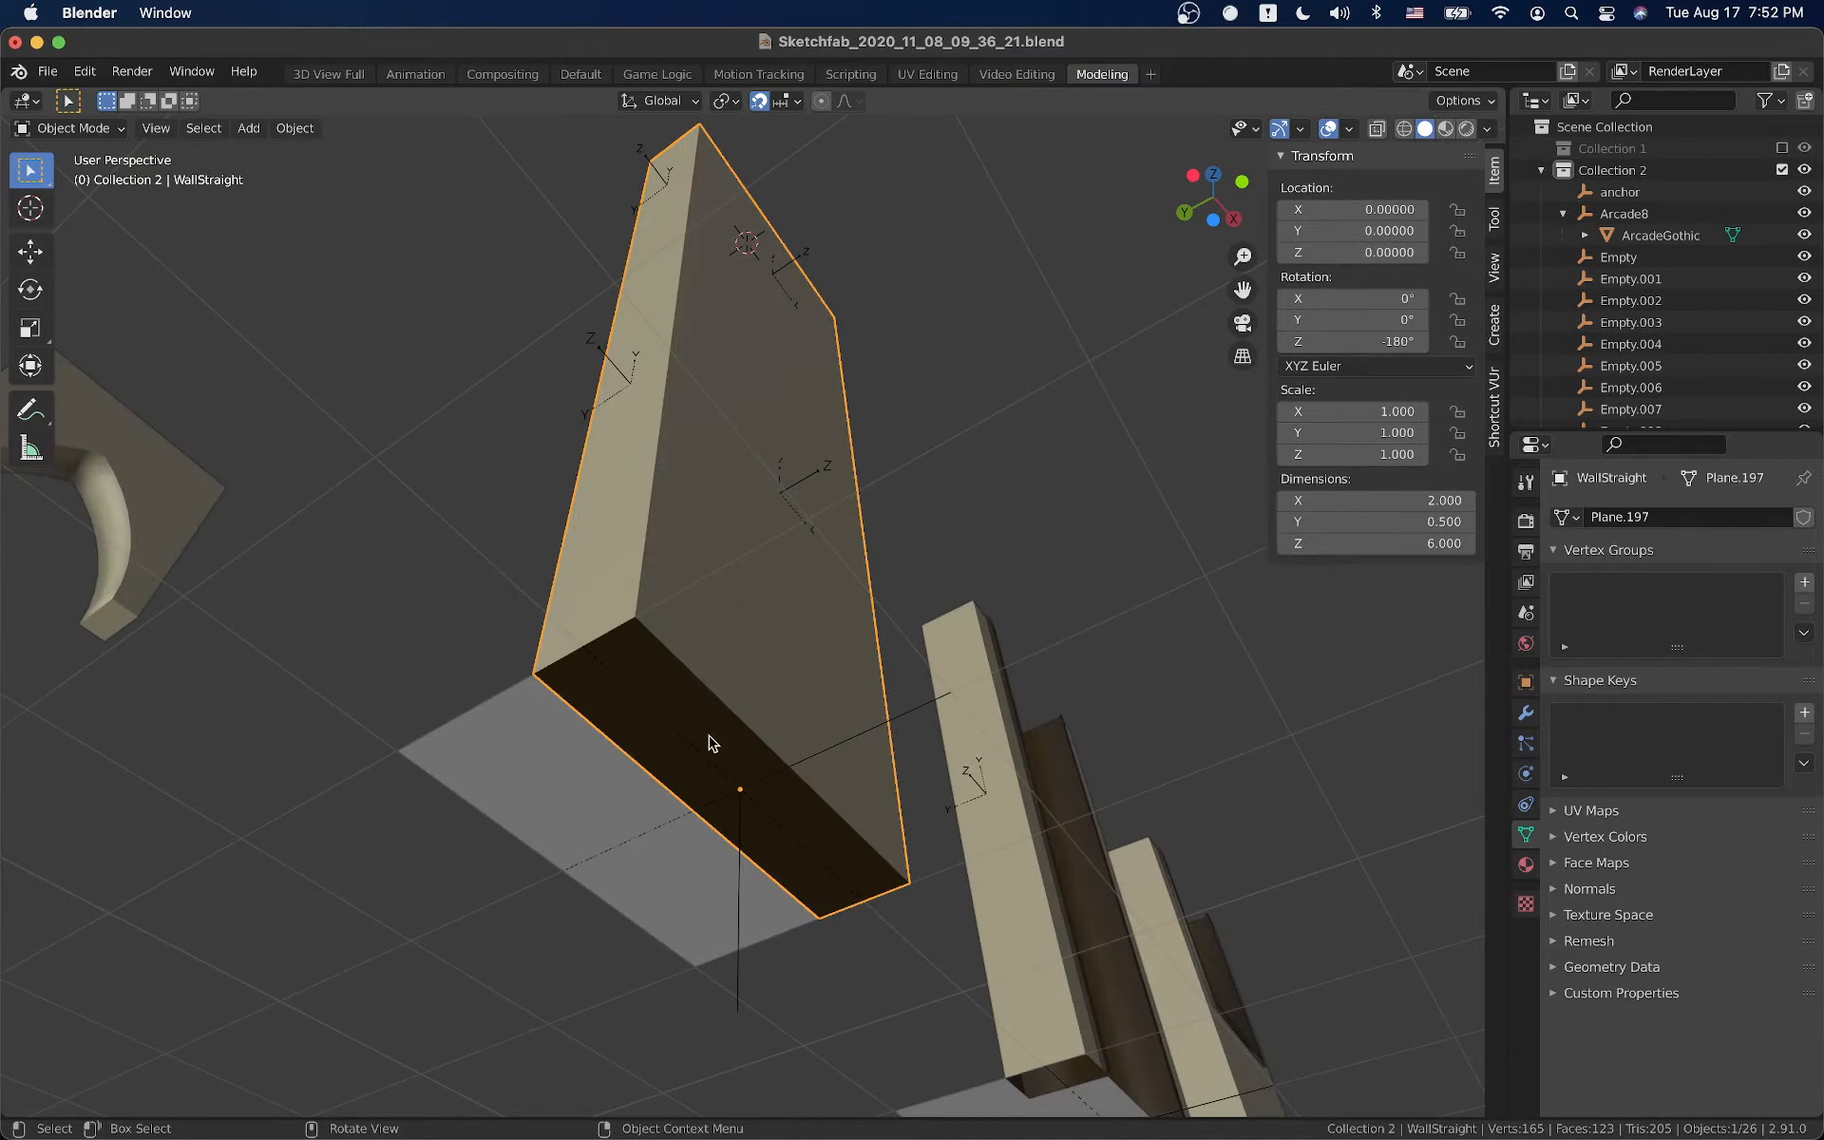
Snap the 3D cursor to the middle of the FloorWallStraight plane's outer long edge and return to Object Mode
middle_drag(675, 668, 818, 830)
scroll(591, 813, down, 4)
click(671, 785)
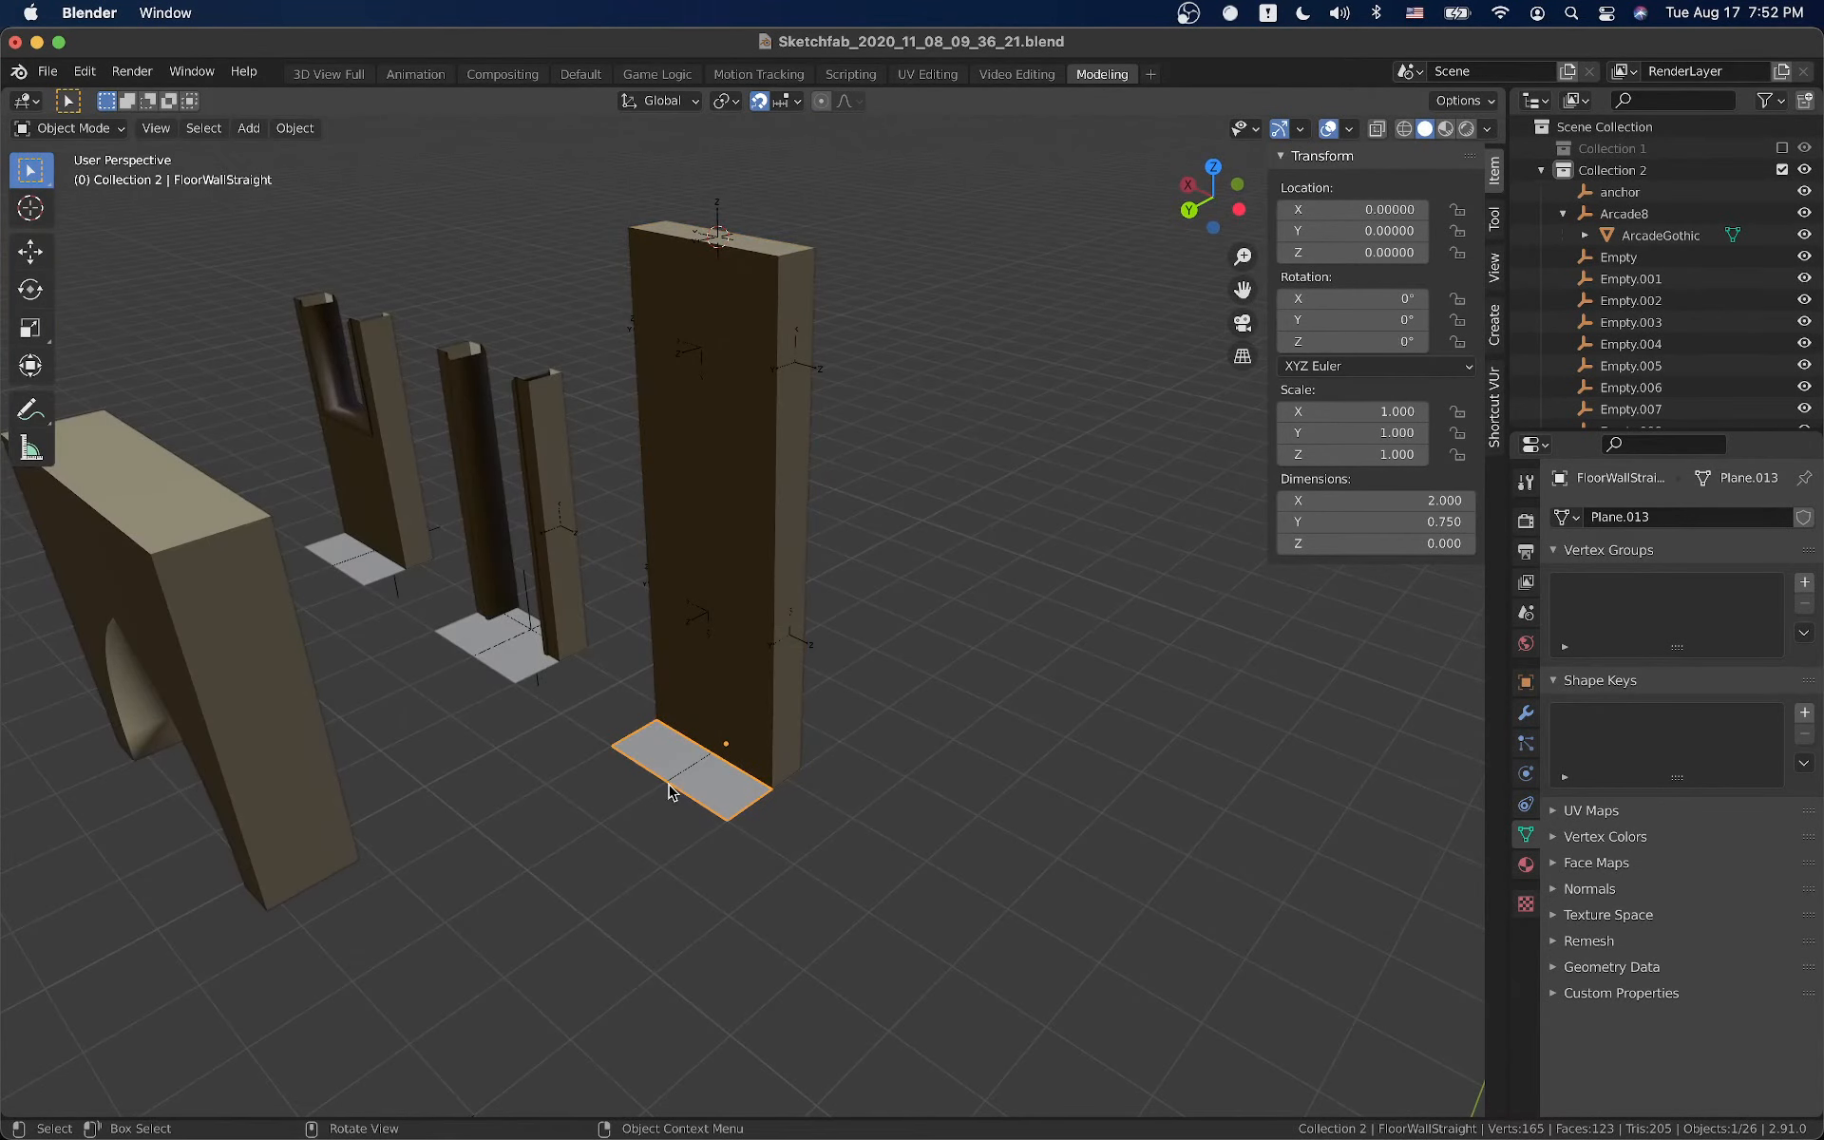
scroll(672, 785, up, 3)
key(Tab)
shift+middle_drag(612, 902, 635, 761)
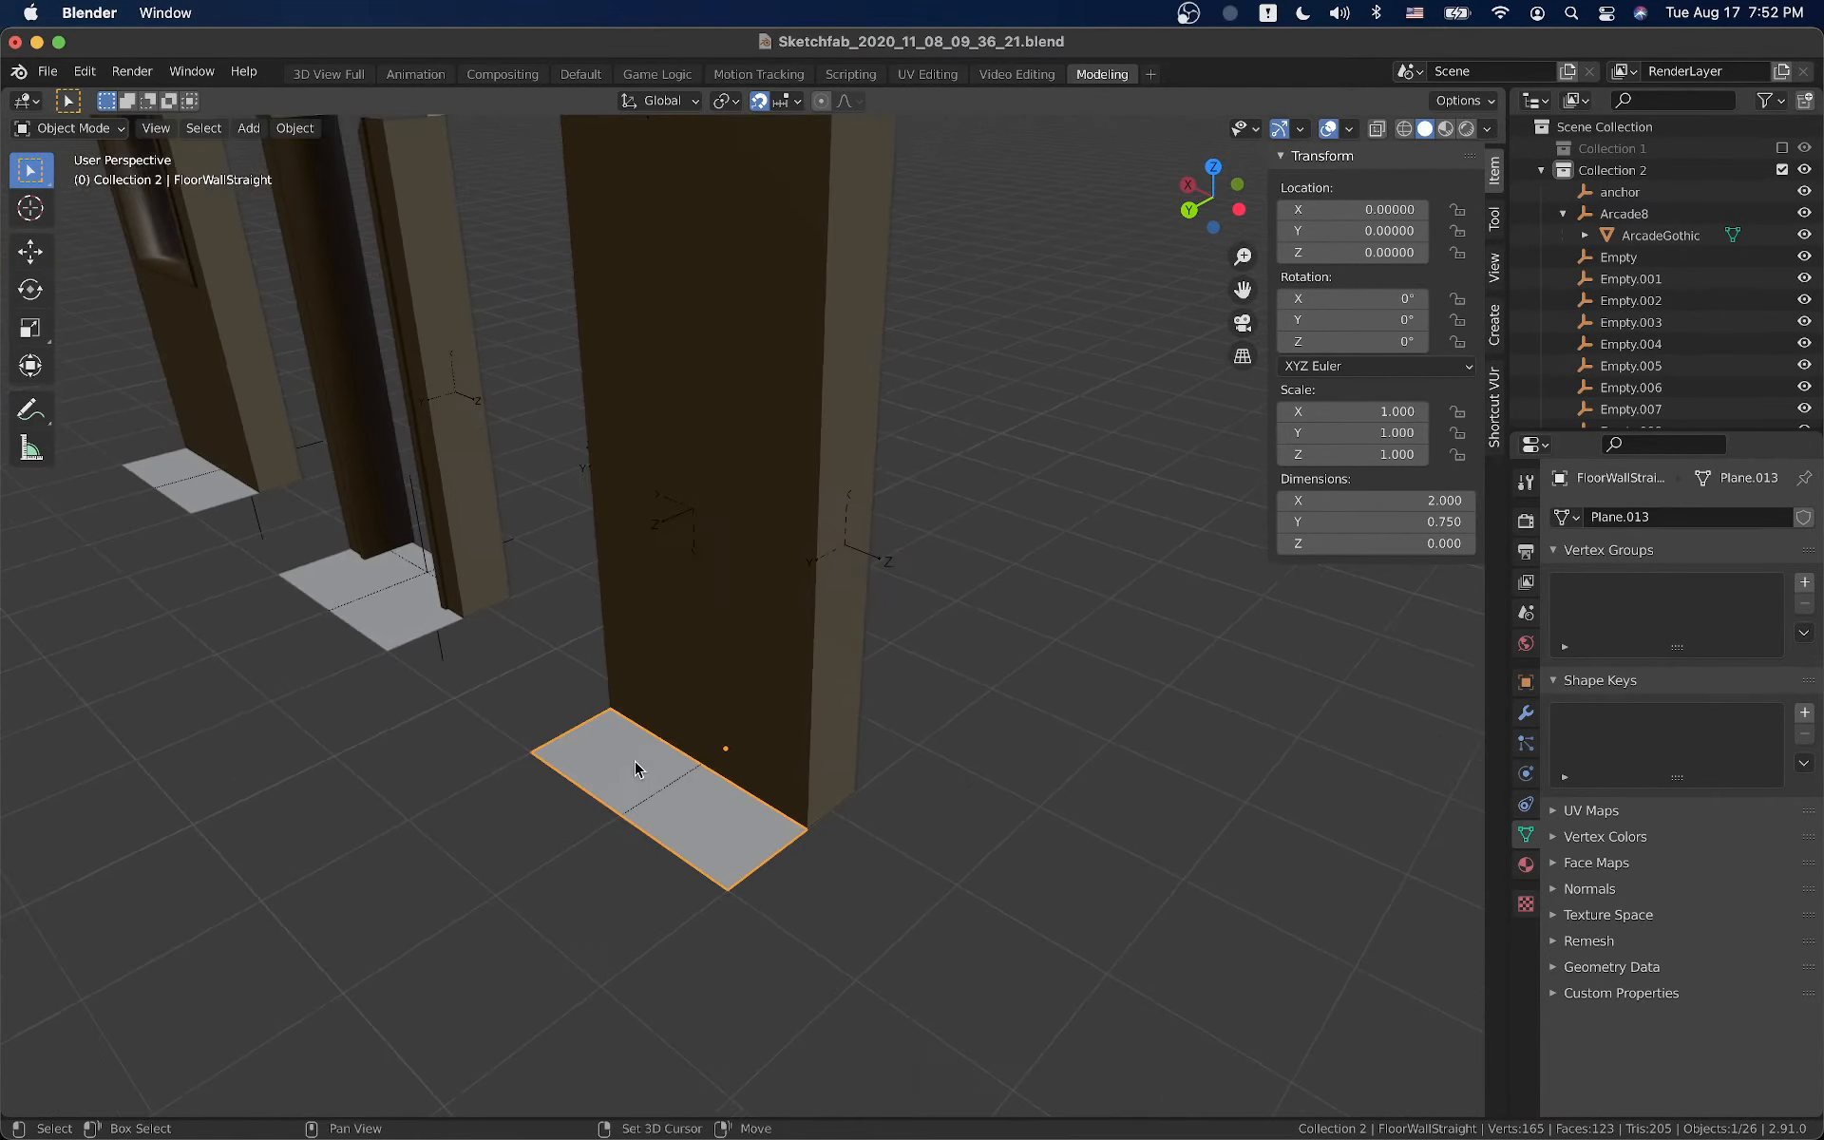
key(Tab)
key(Tab)
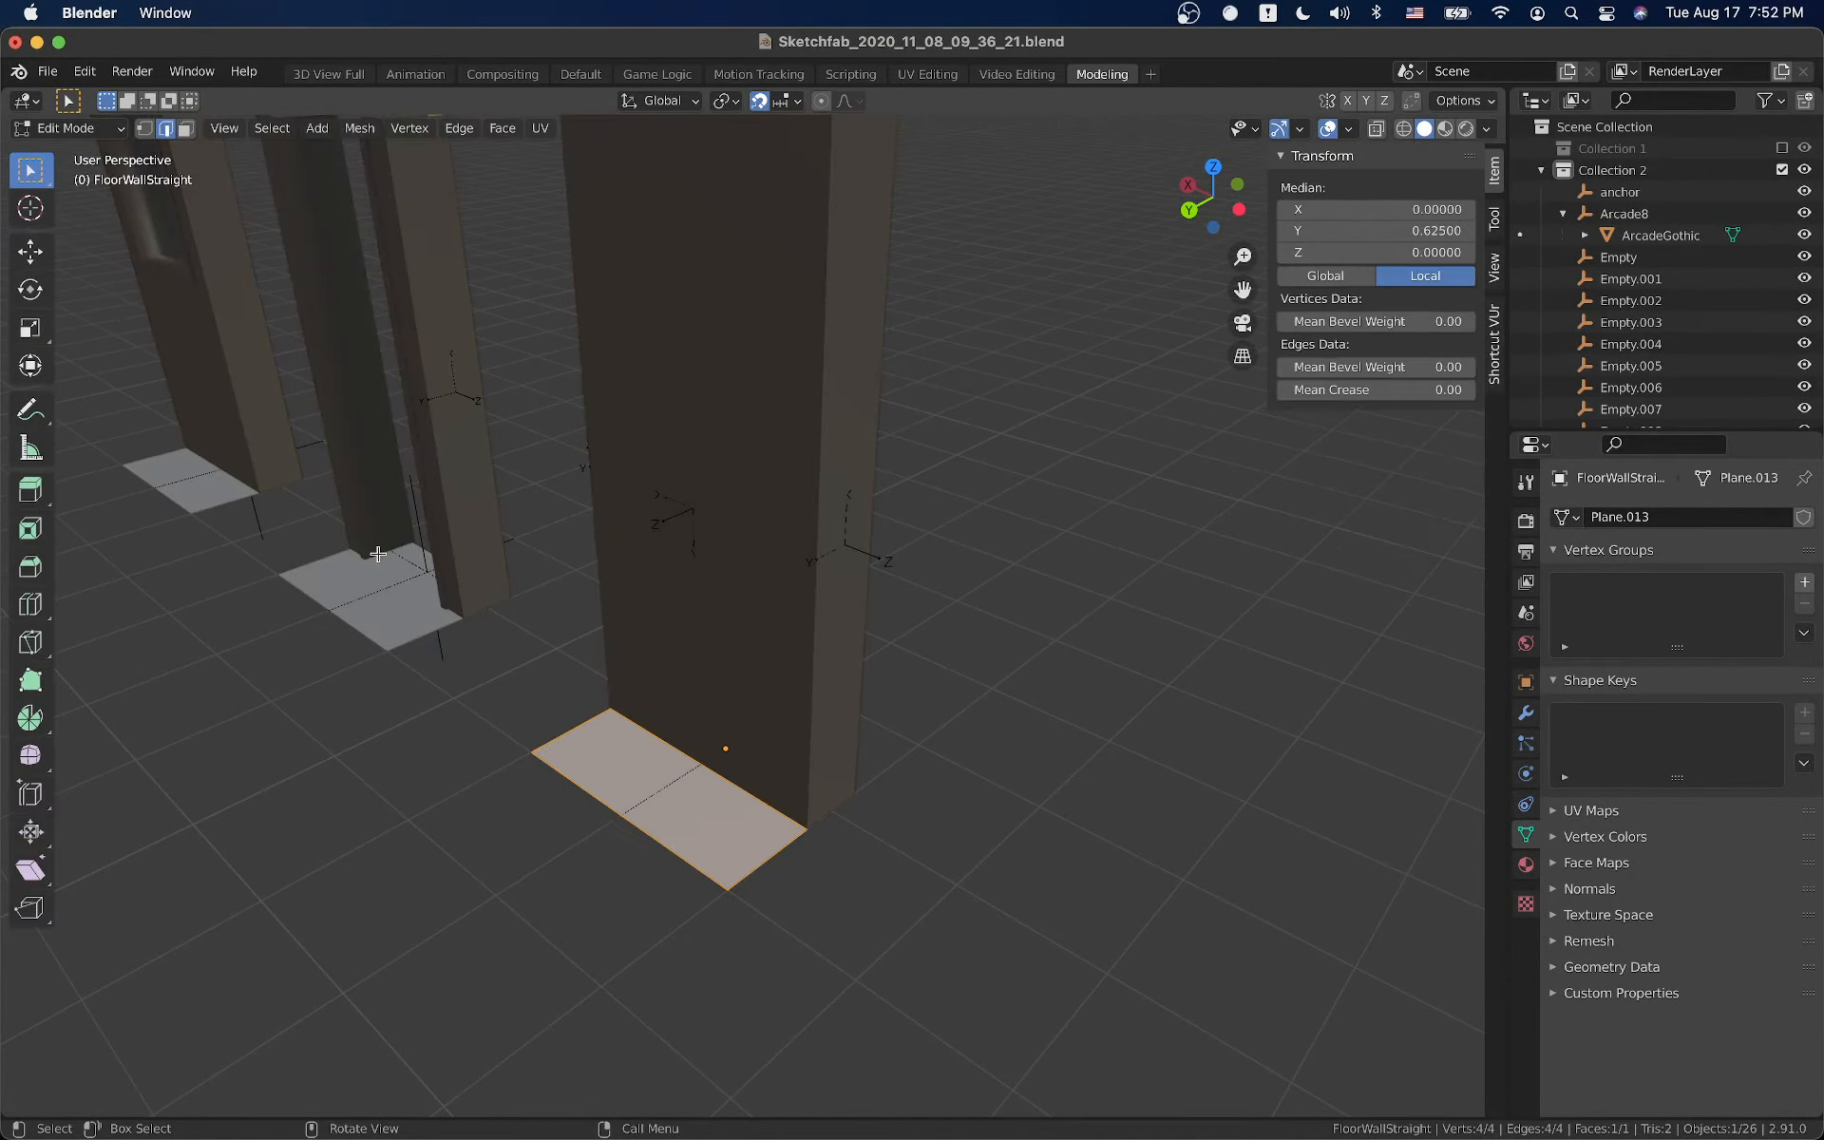
click(582, 848)
key(shift+s)
click(634, 928)
key(Tab)
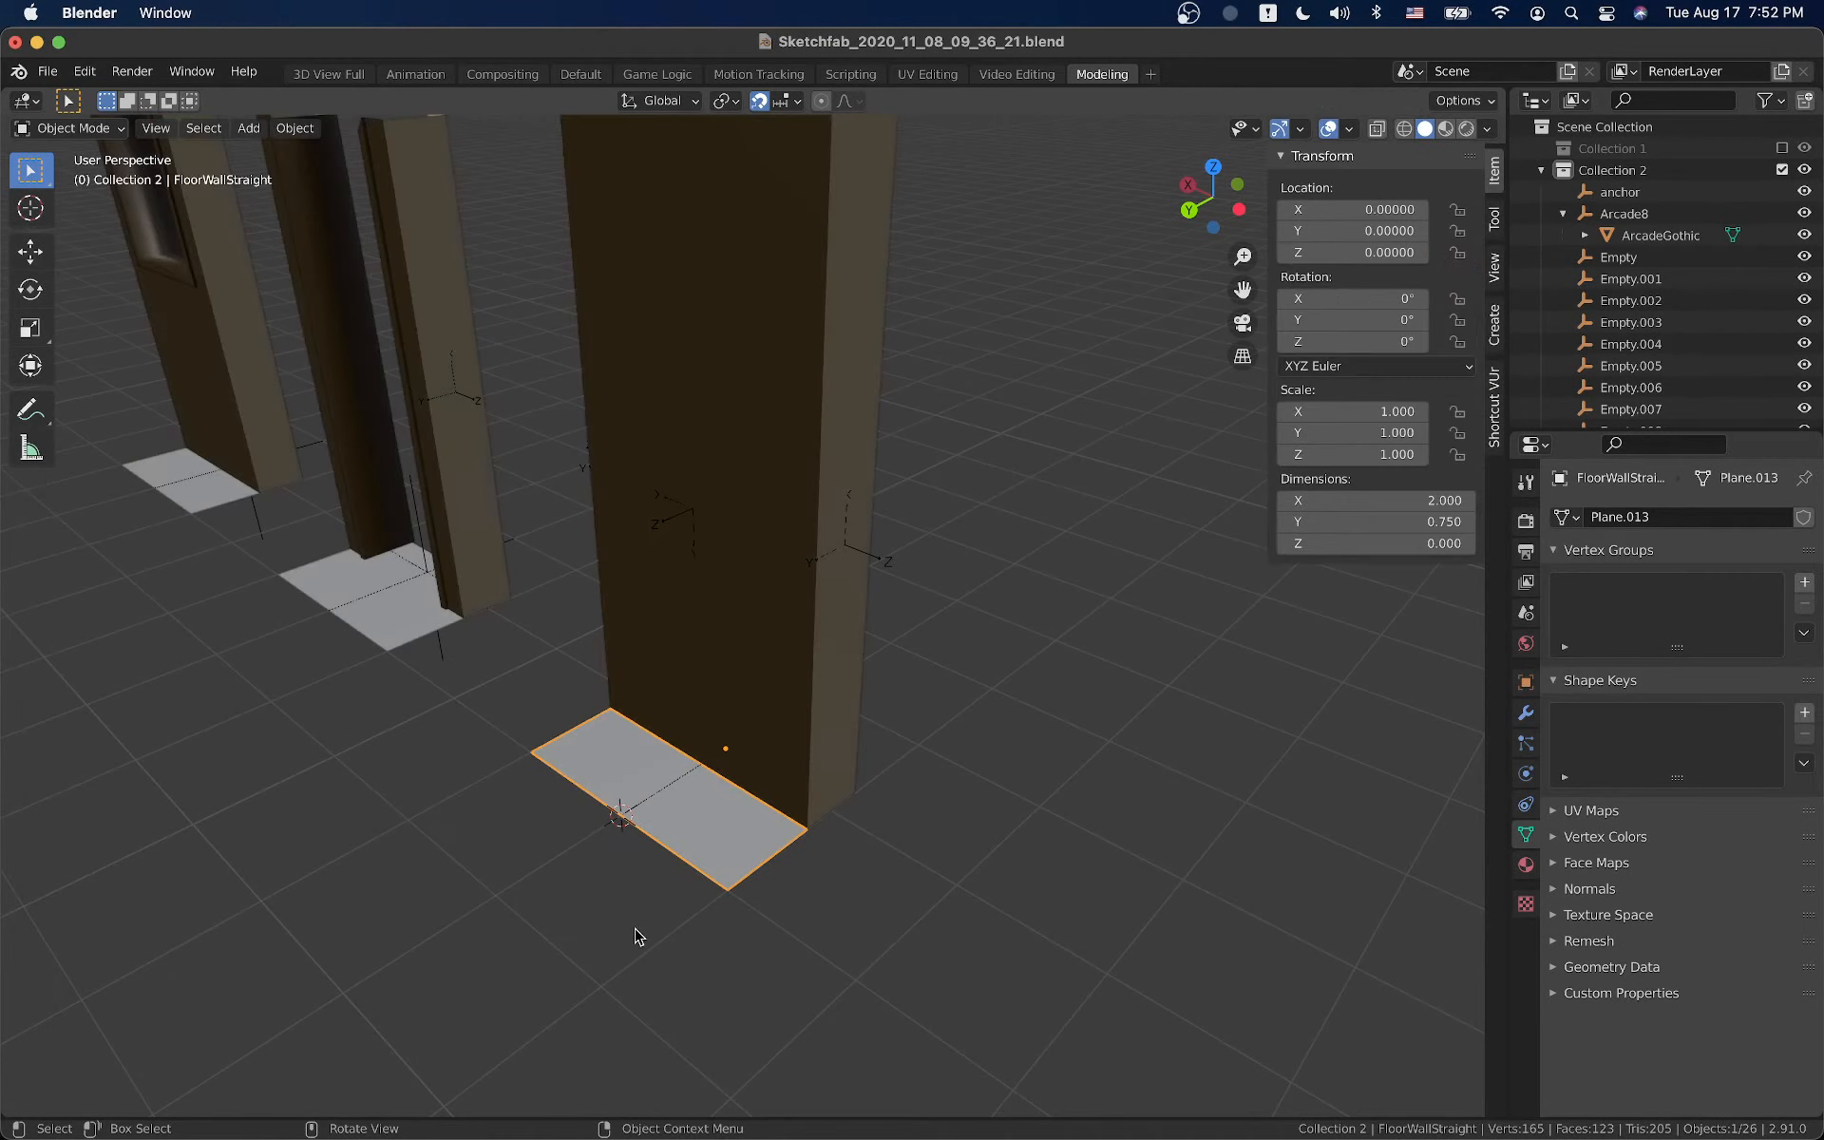
Add an Arrows empty at the 3D cursor on the floor plane's outer edge and set its display size to 0.25
key(shift+a)
mouse_move(682, 839)
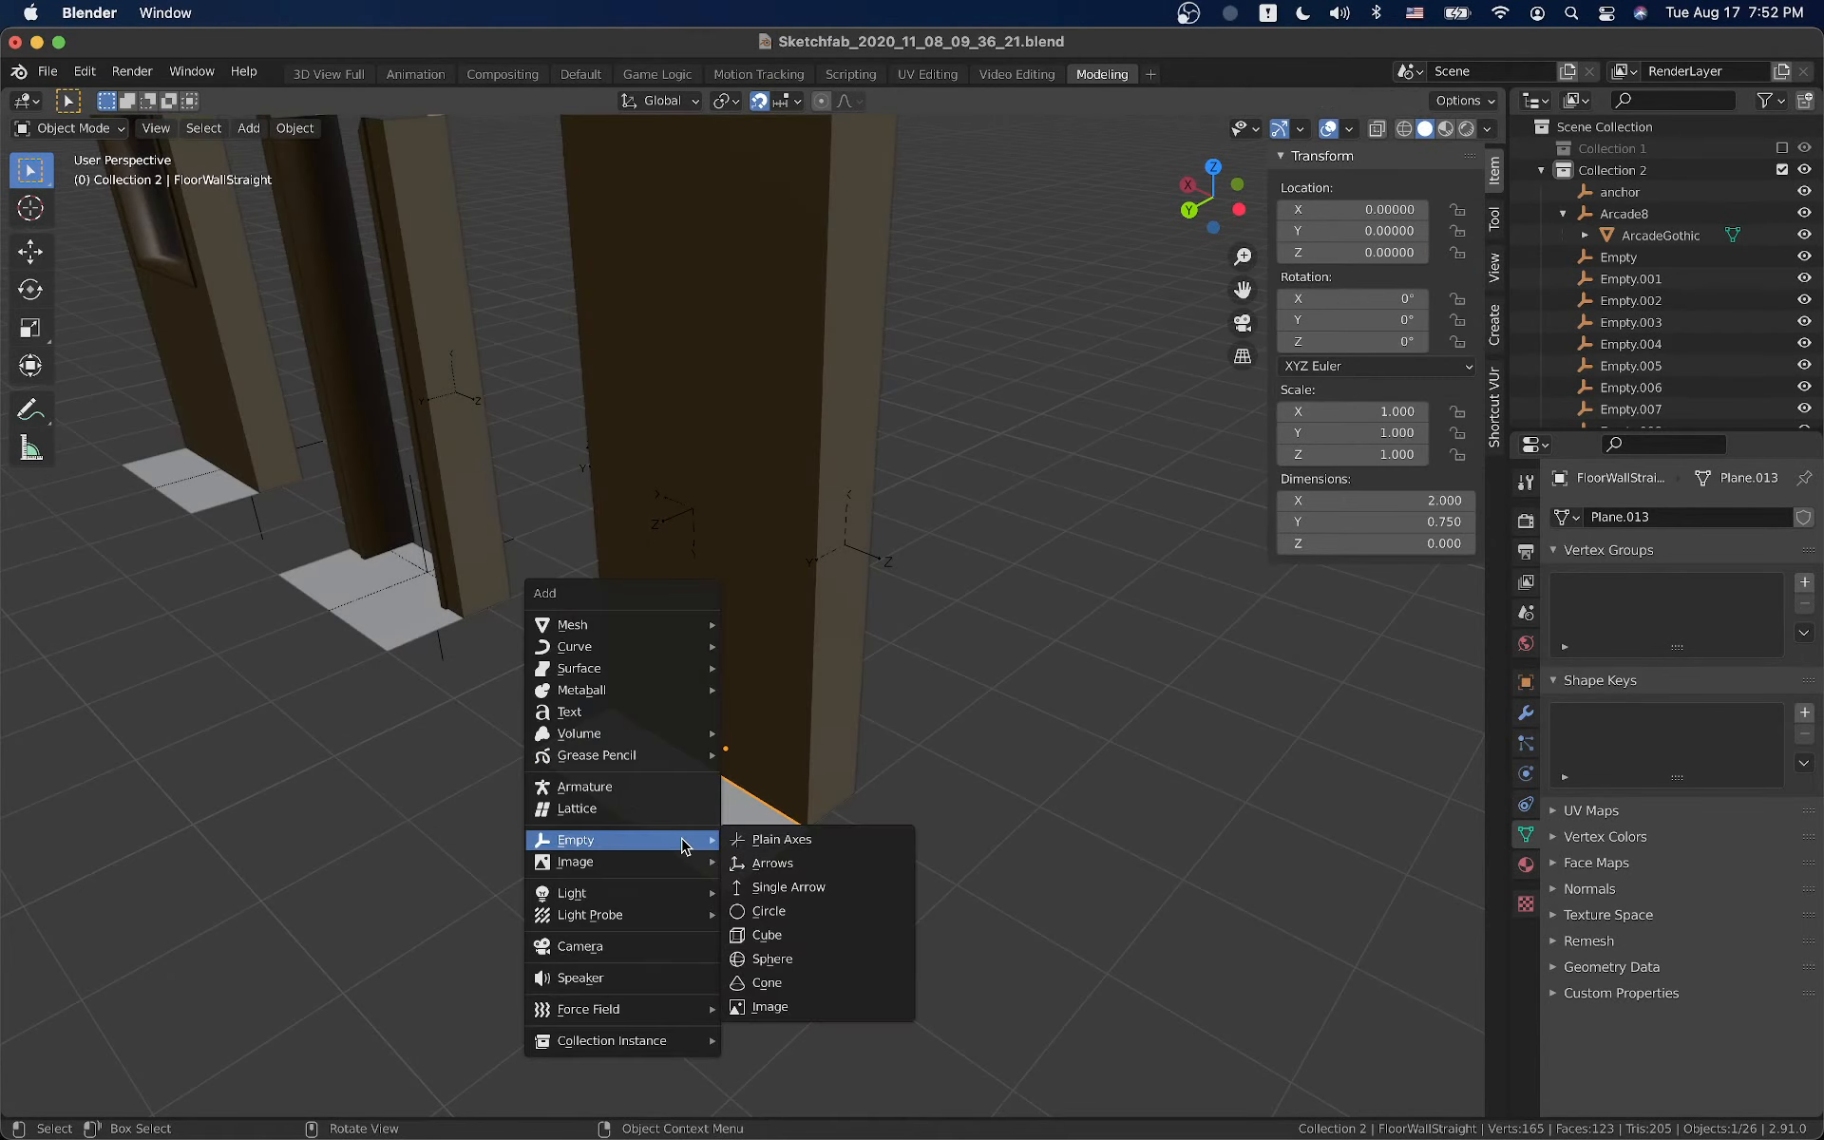
click(771, 863)
mouse_move(1698, 570)
mouse_down()
mouse_move(1653, 570)
mouse_move(1698, 574)
mouse_up()
click(1699, 575)
text(.25)
key(Return)
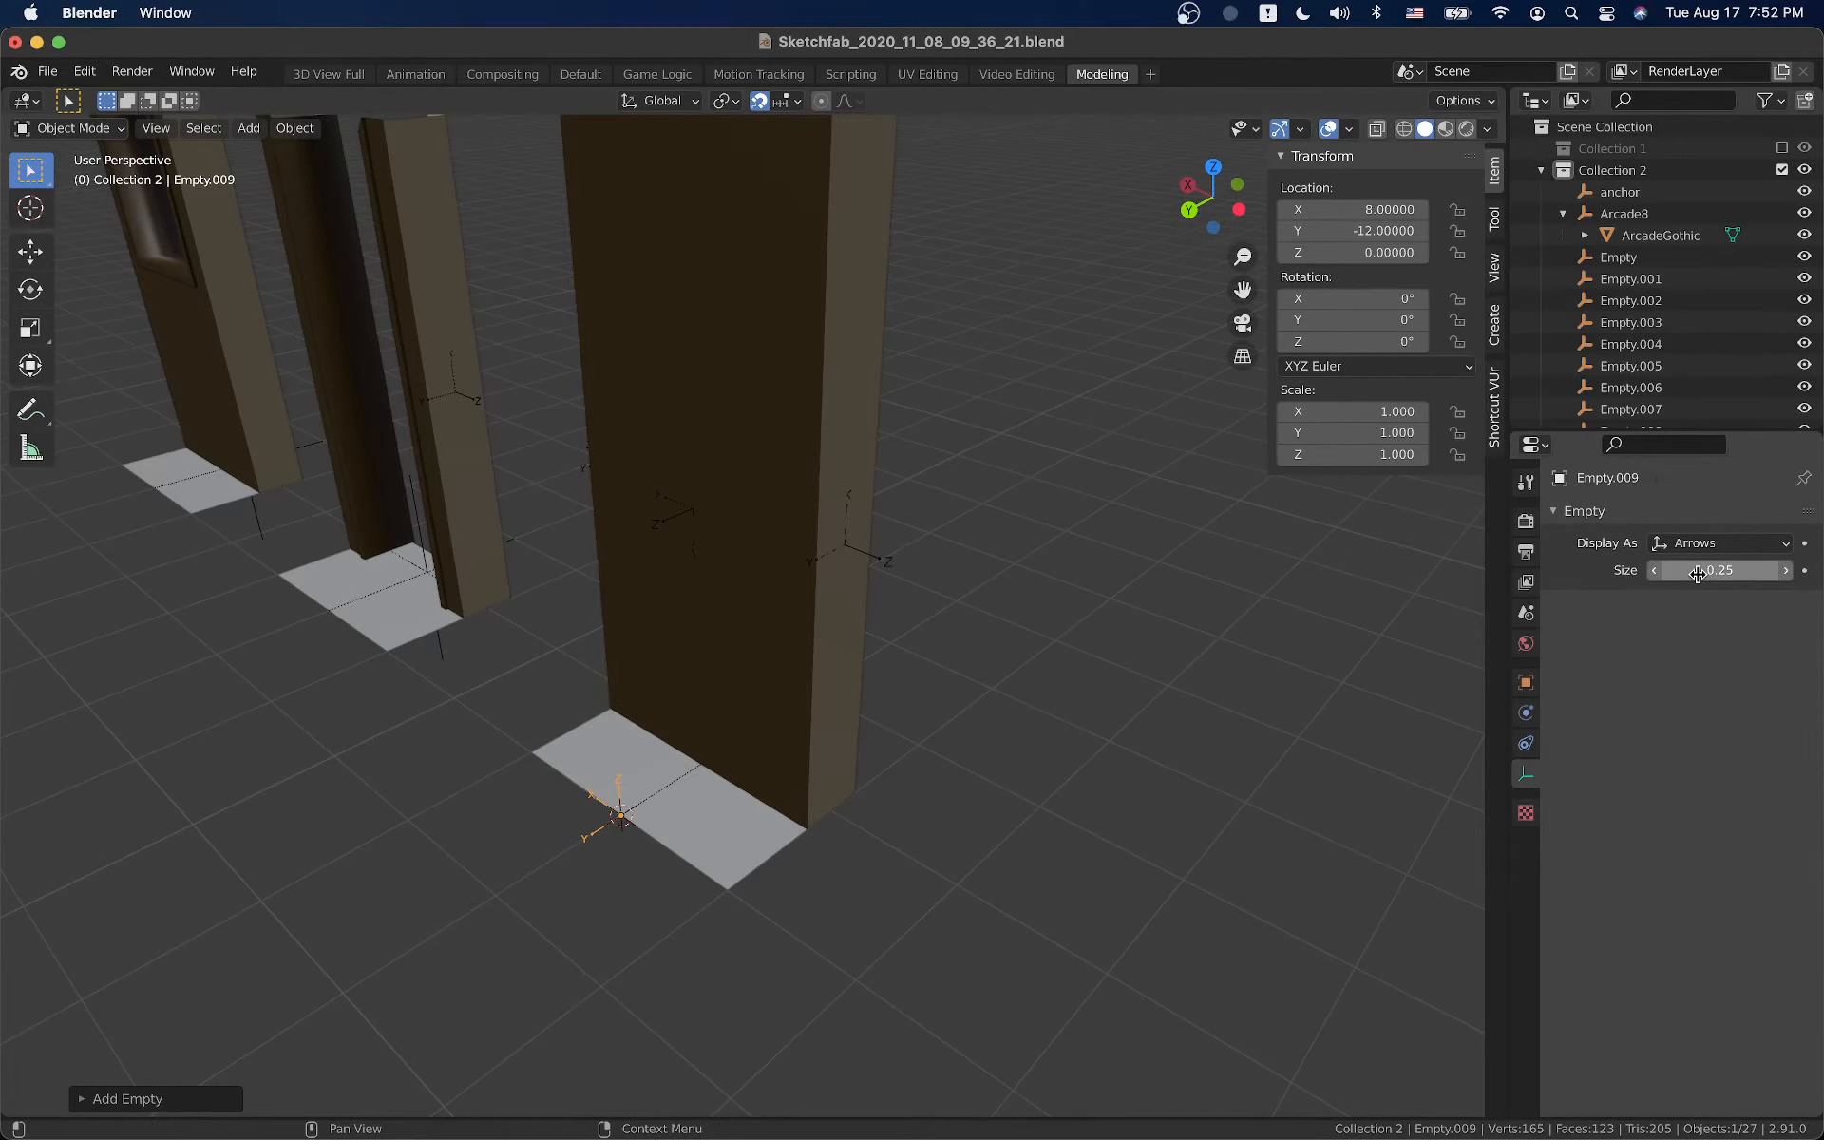
Rotate the floor-edge empty 270° about the global X axis so its Z arrow points away from the floor plane
scroll(799, 866, up, 4)
scroll(800, 866, down, 4)
key(r)
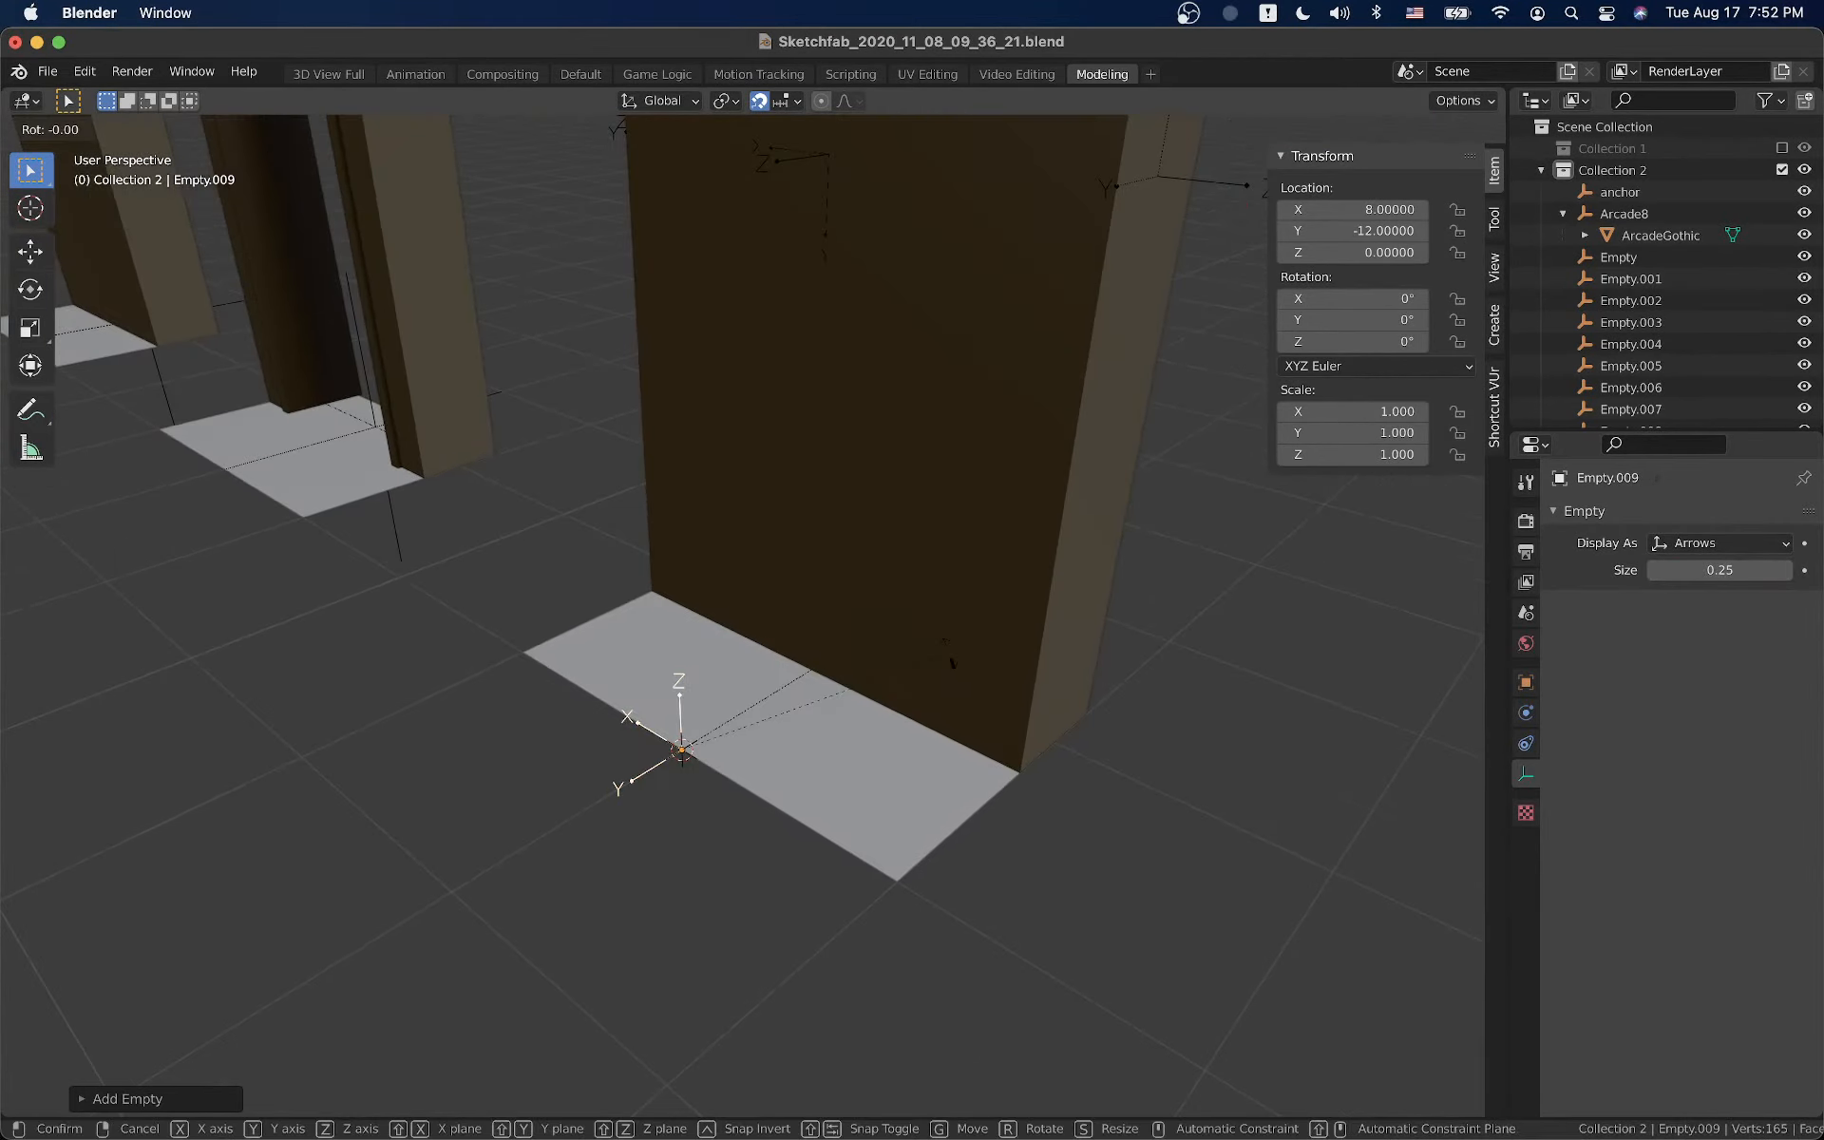
key(x)
mouse_move(629, 785)
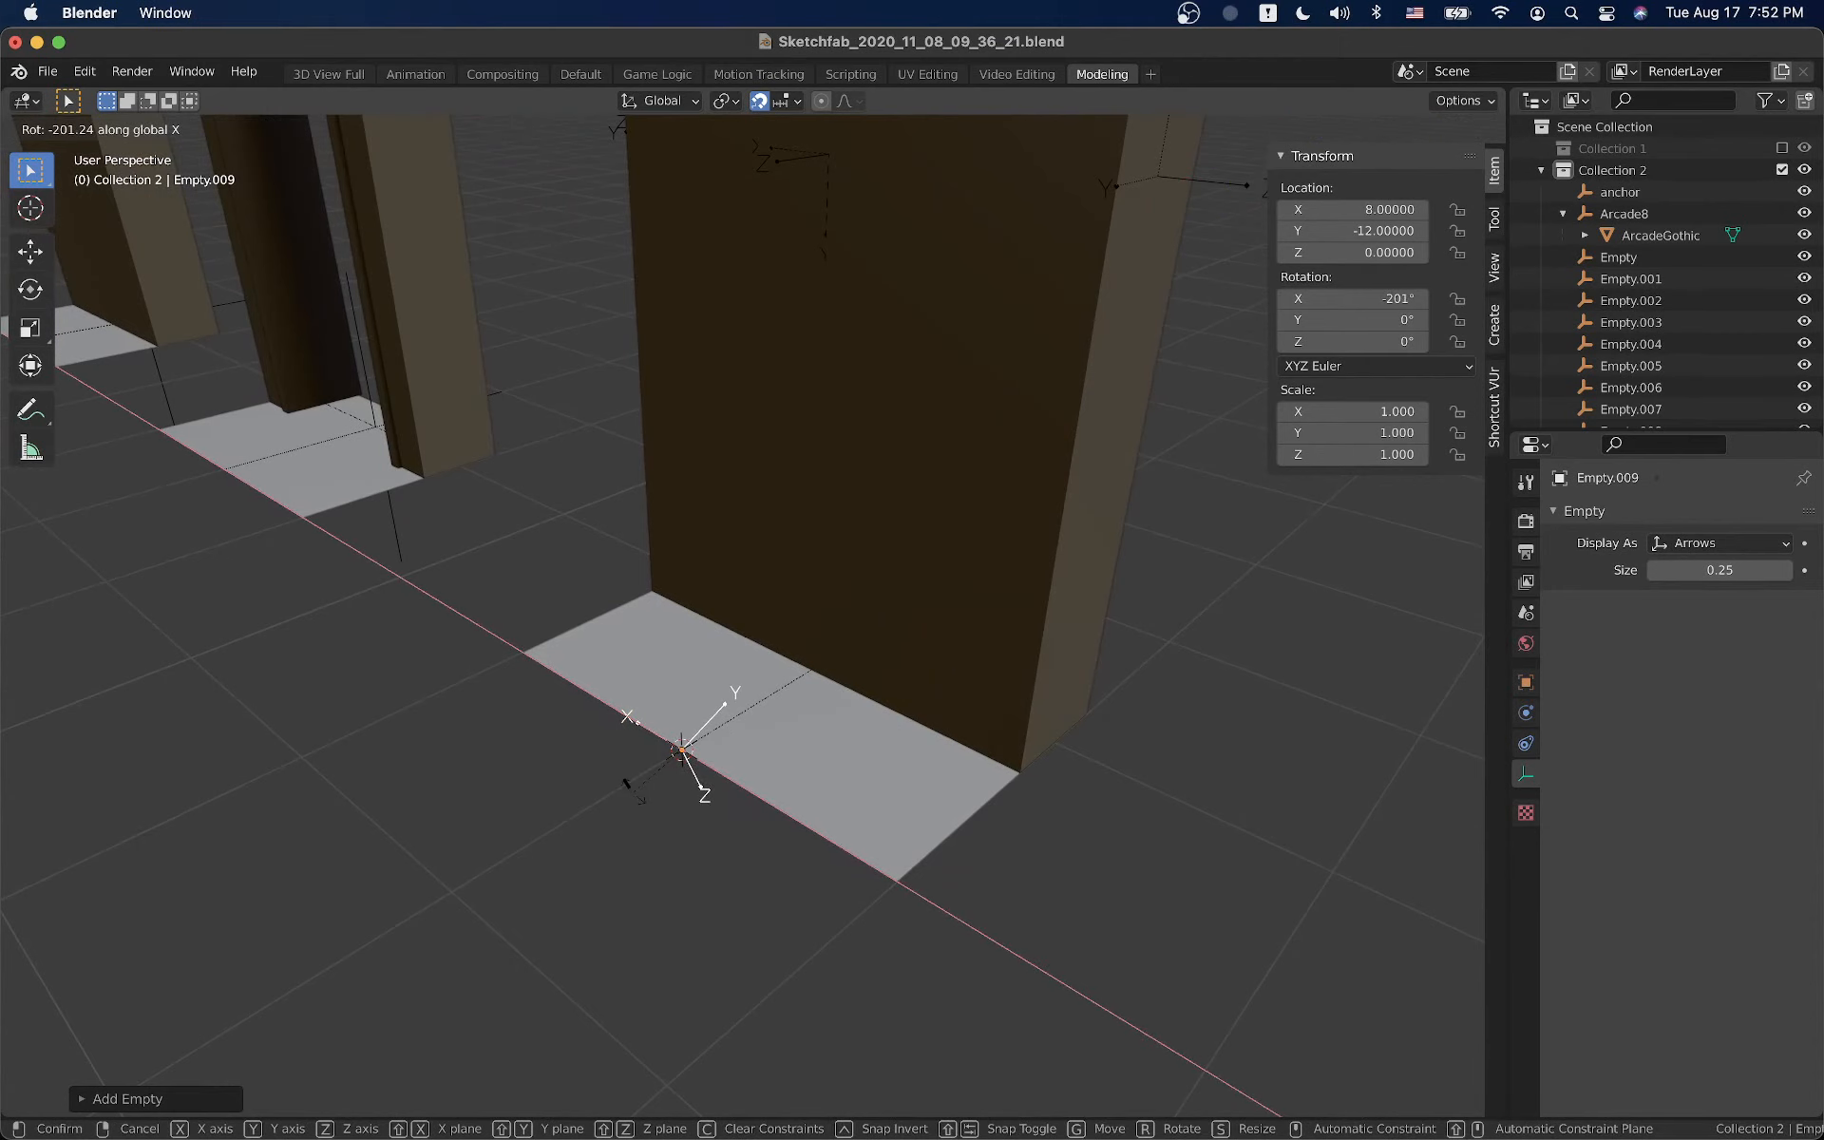
text(270)
key(Return)
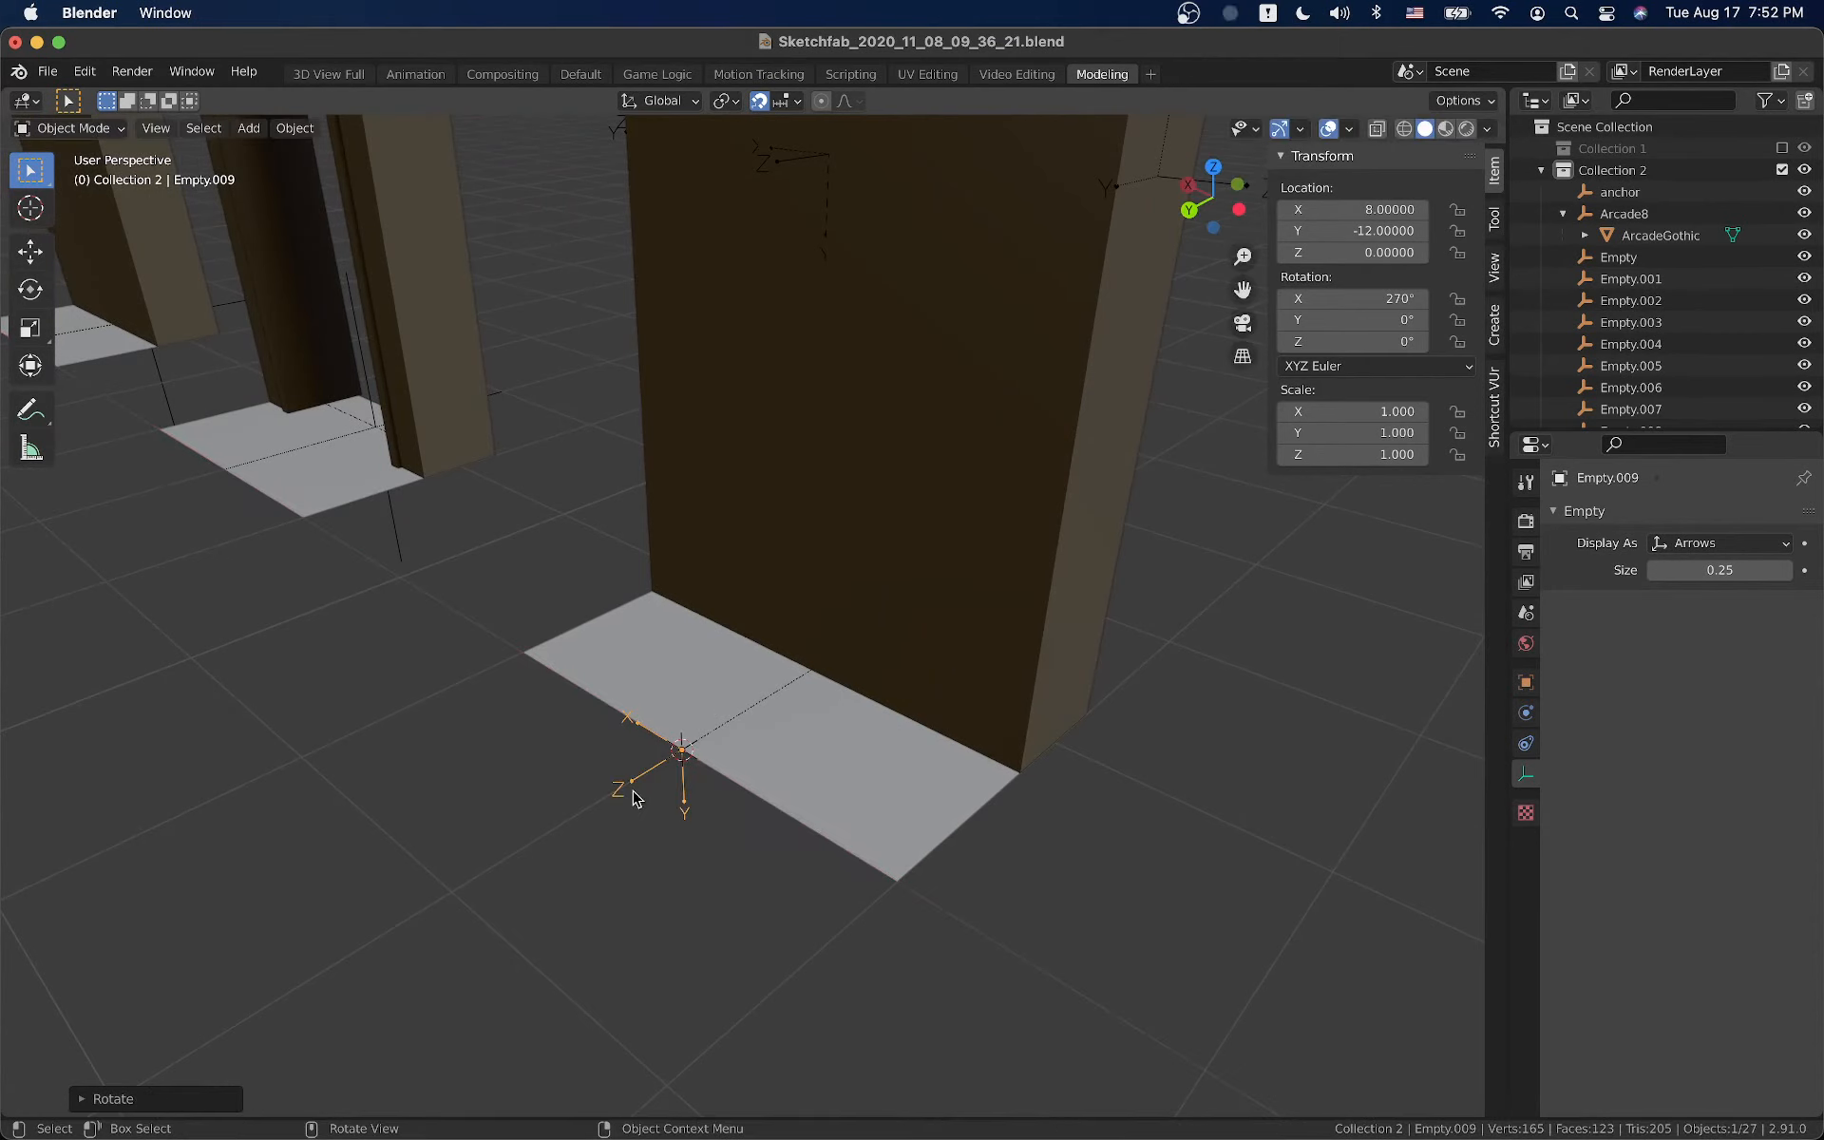
Save the Blender file with the wall's anchor empties in place
middle_drag(917, 834, 779, 938)
scroll(733, 907, down, 2)
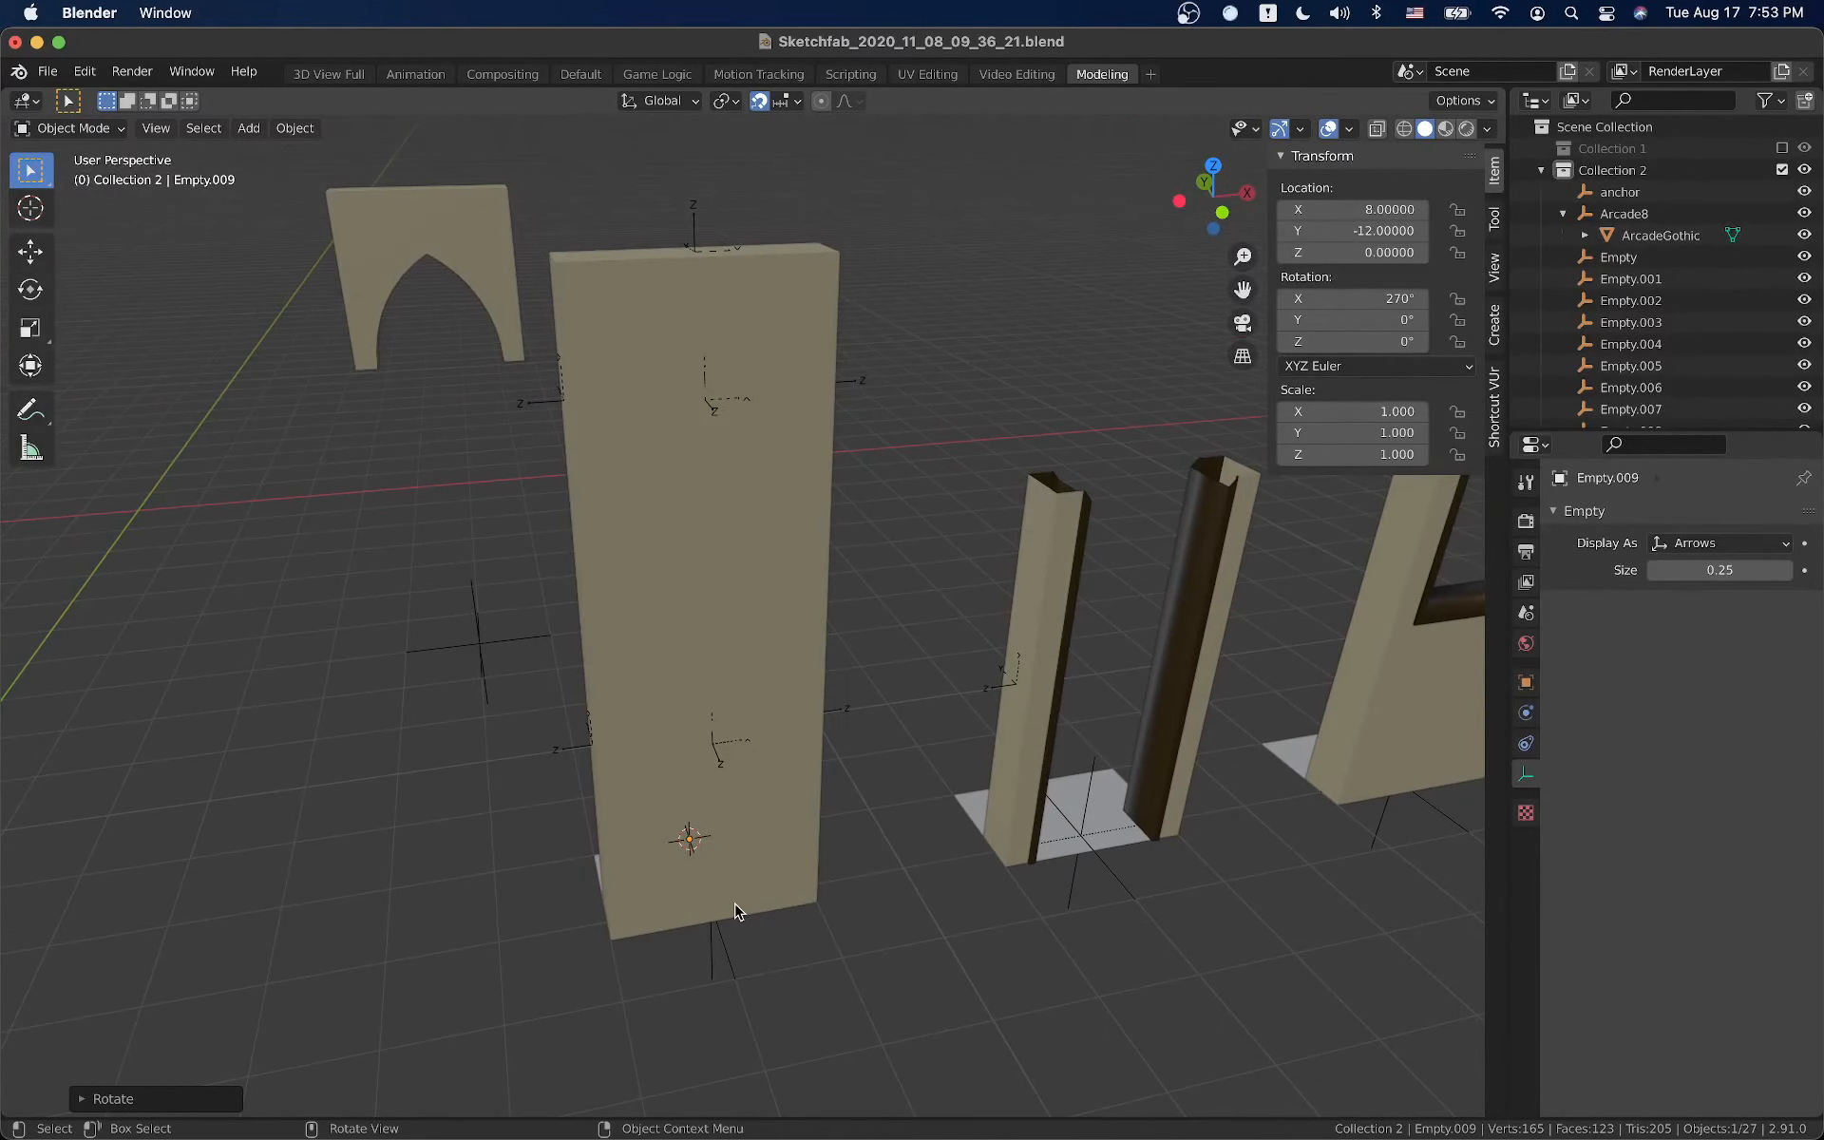
scroll(742, 886, down, 3)
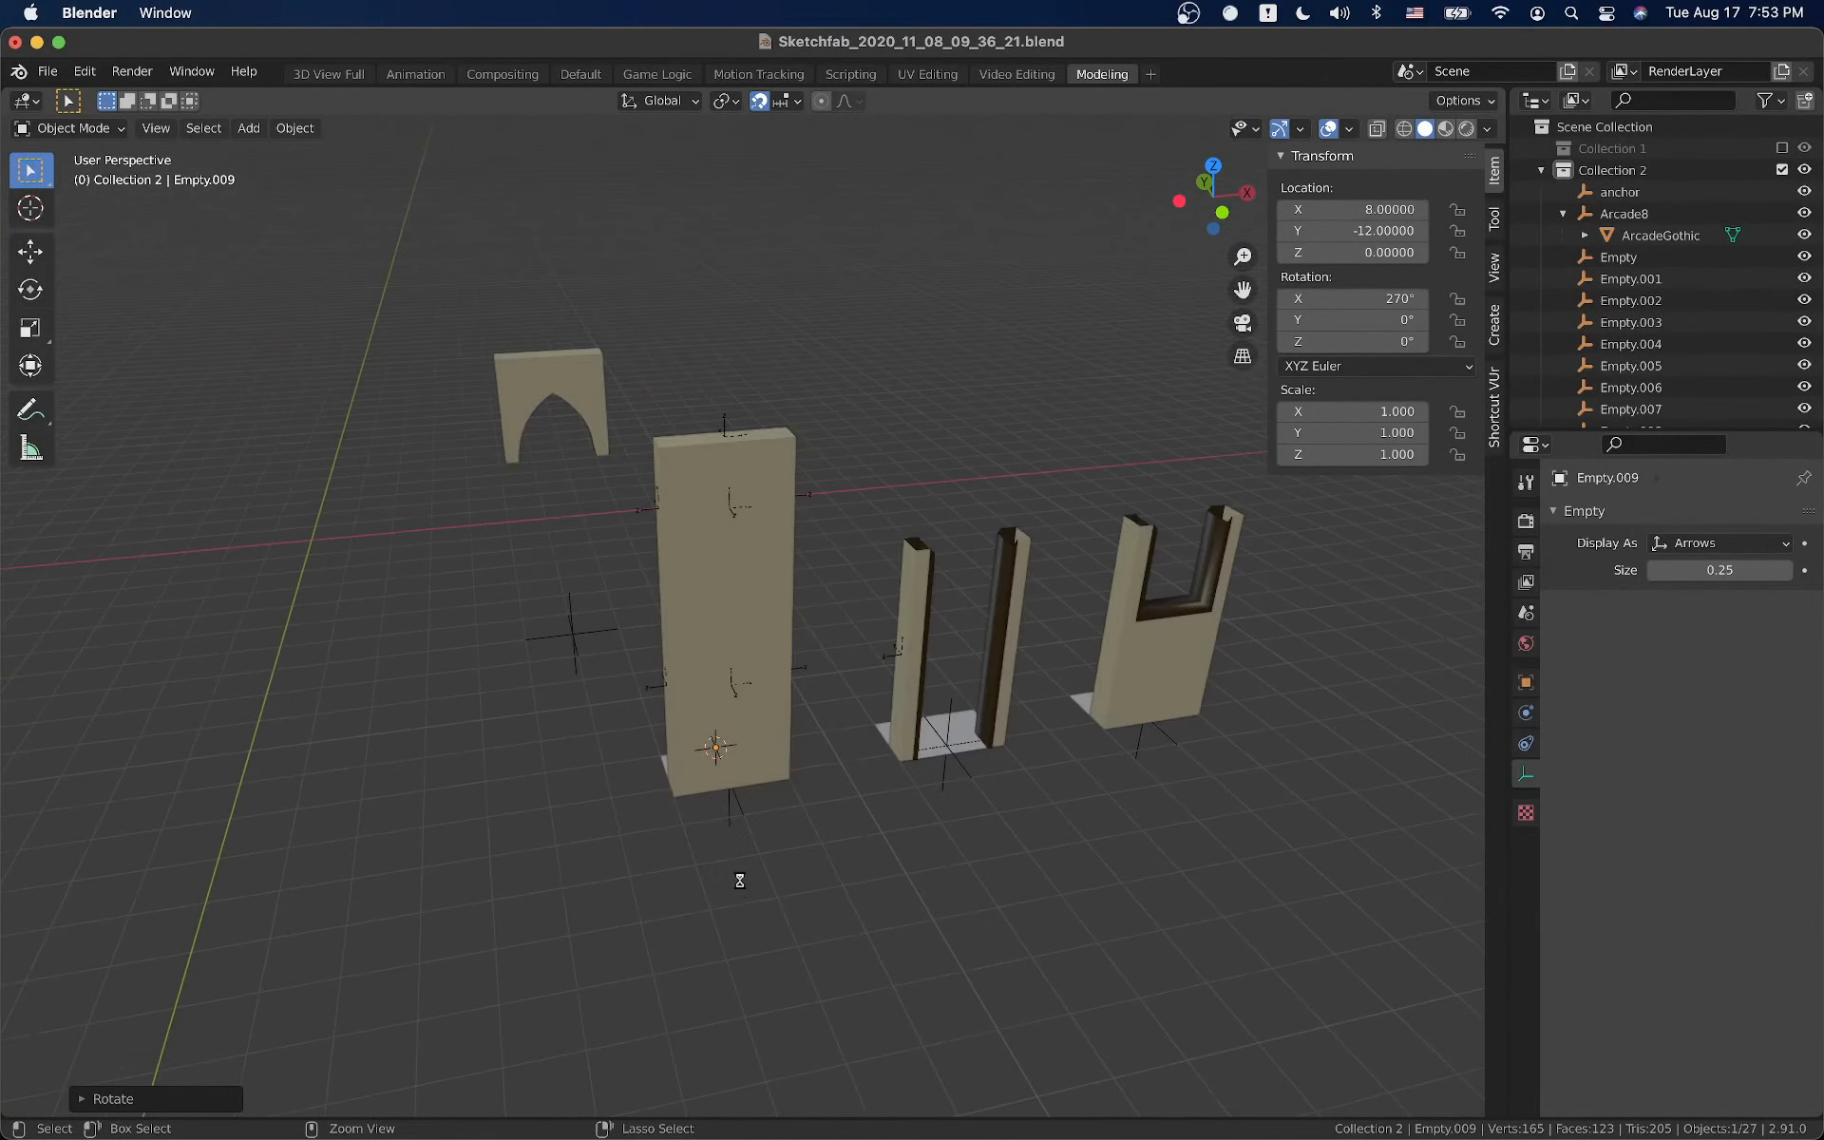
key(super+s)
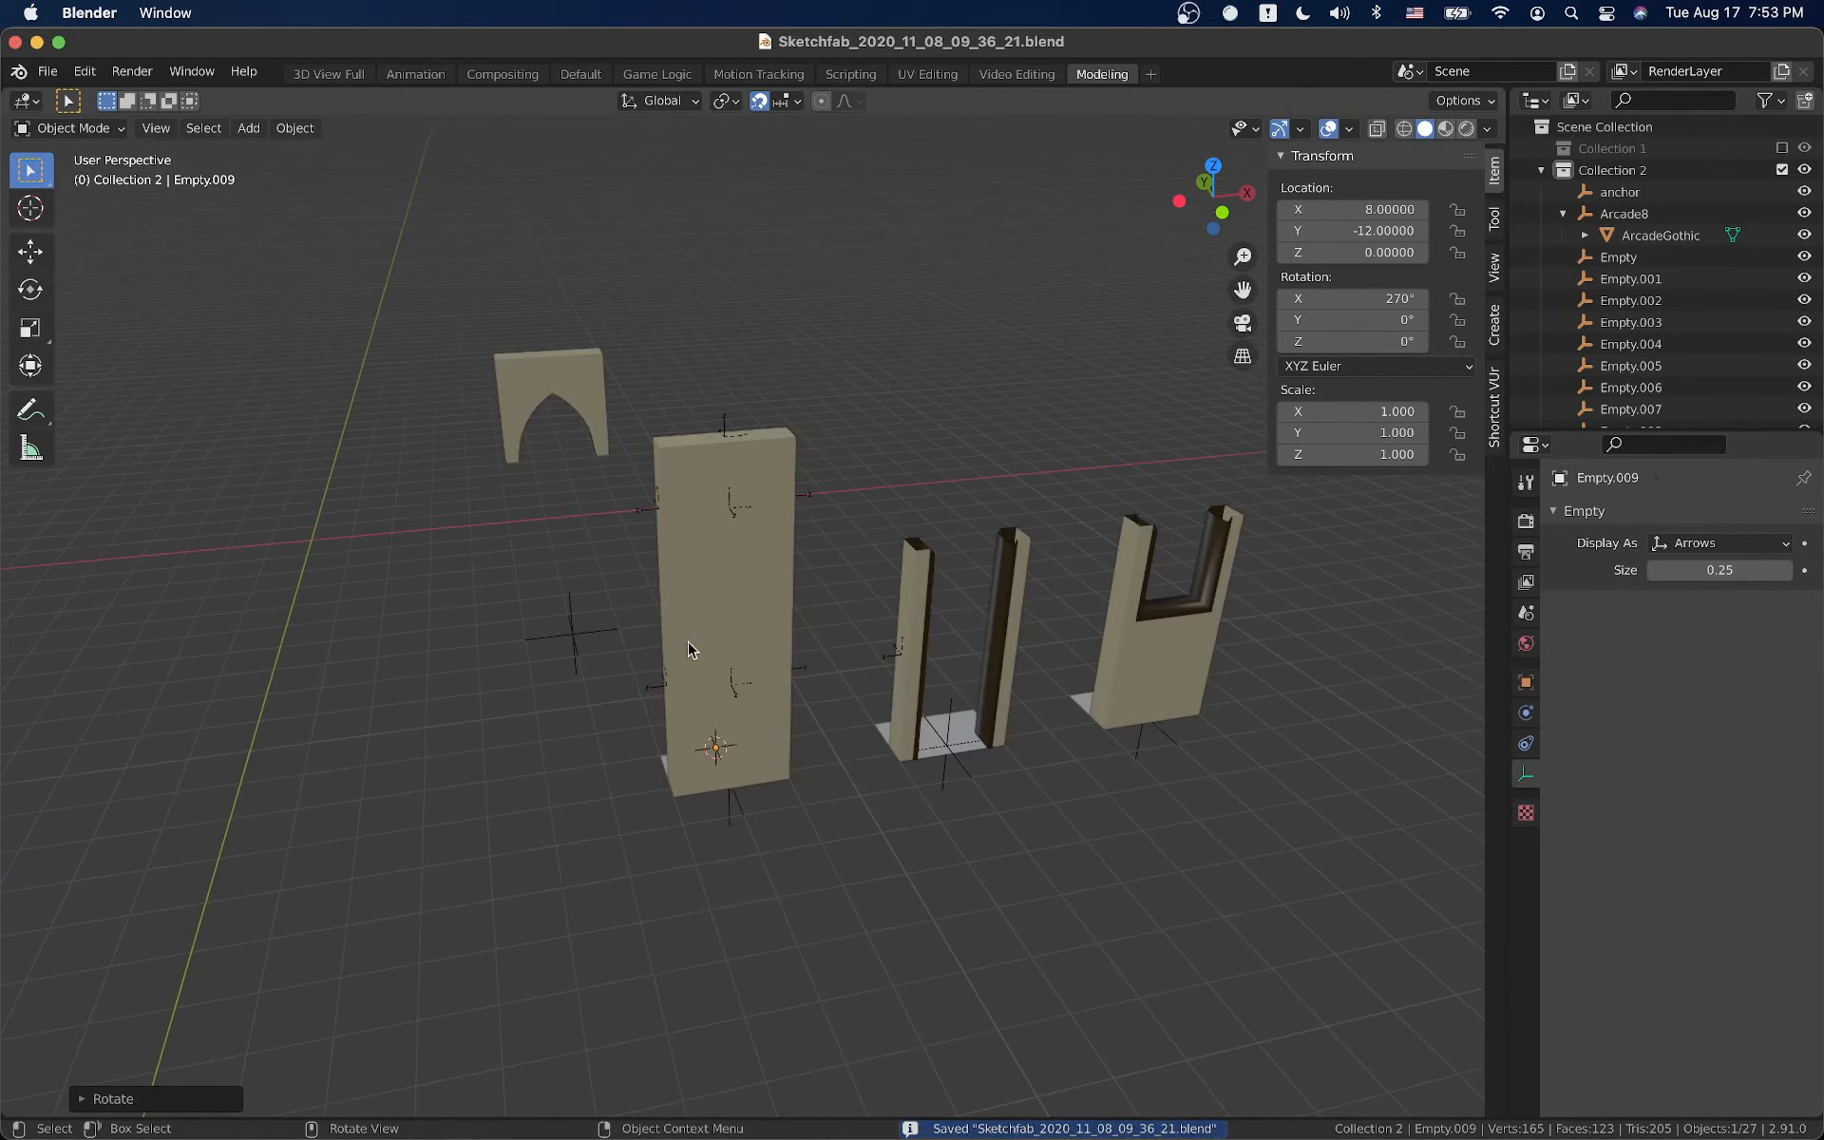
Examine the Gothic arch, door frame and straight wall, and select their empties one by one to compare the anchor points
drag(885, 424, 1287, 771)
click(1287, 771)
scroll(1070, 696, up, 2)
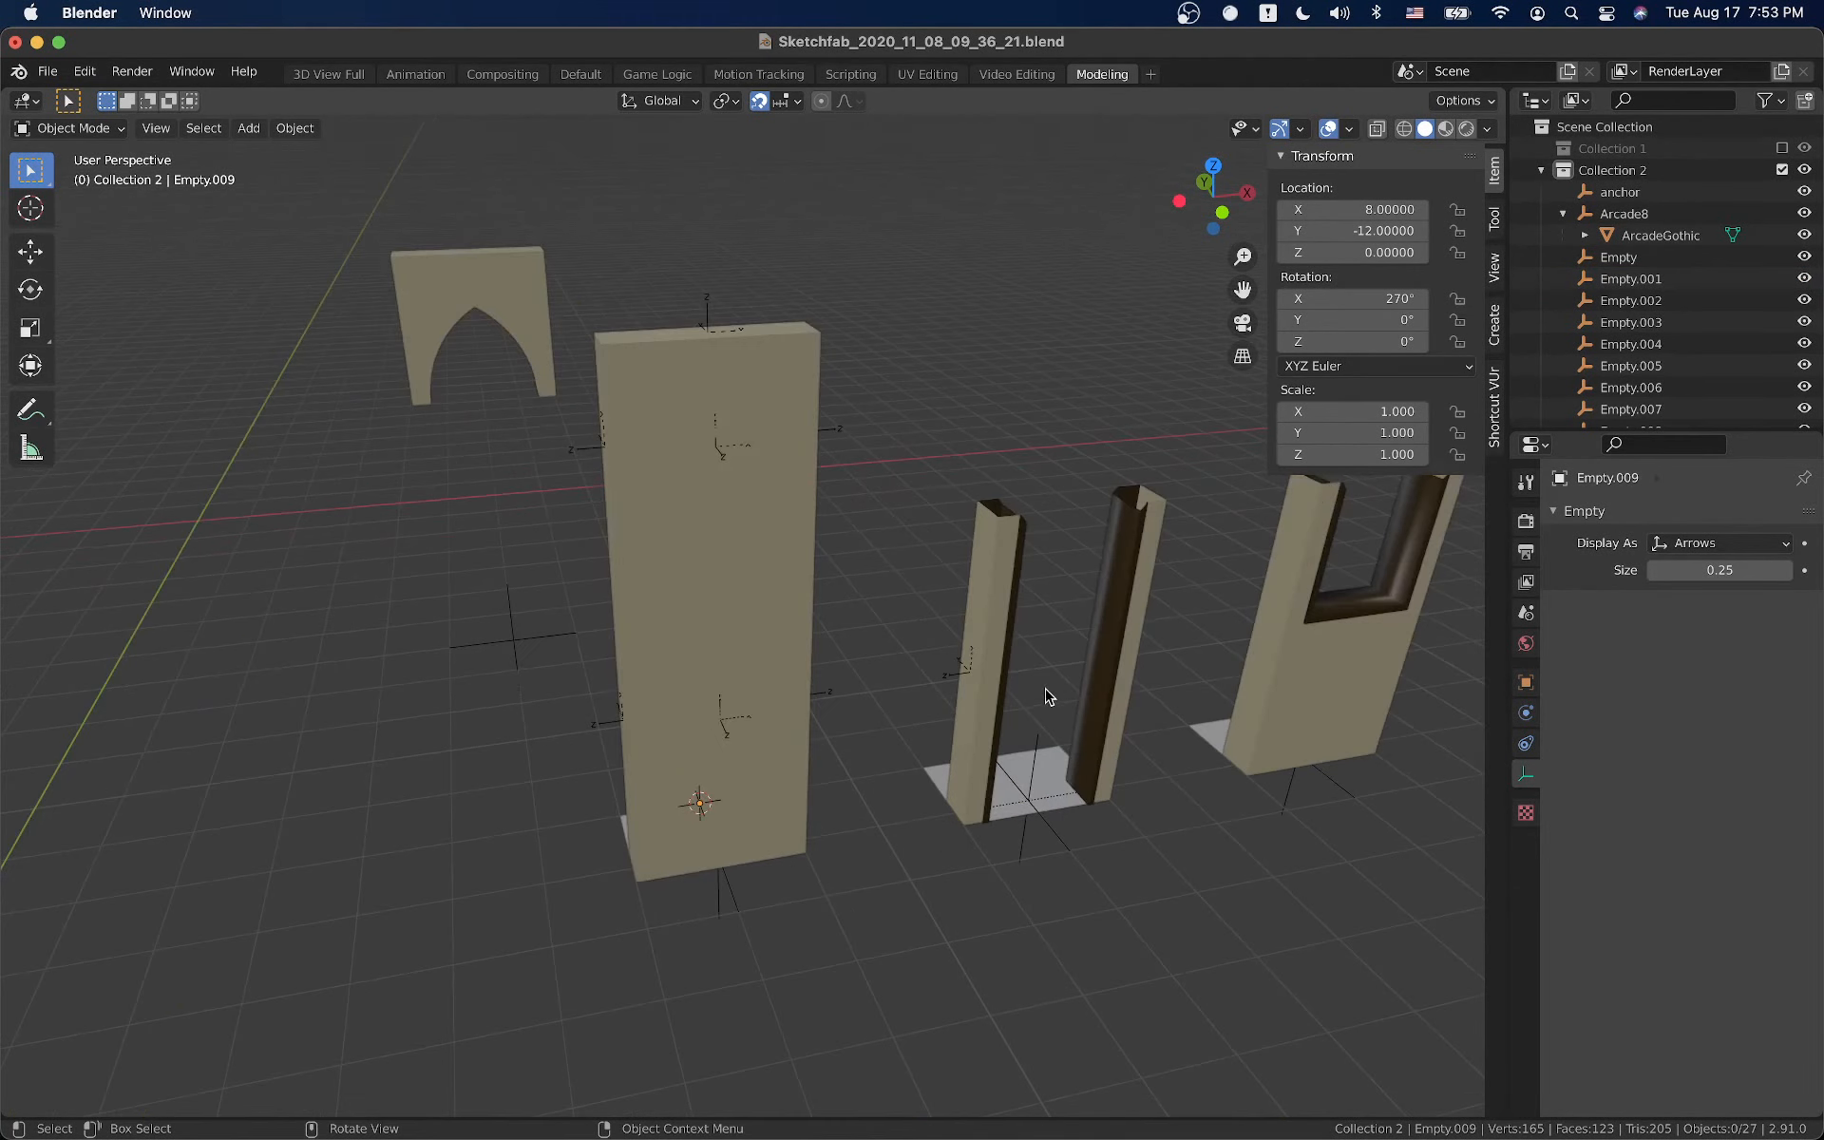
click(964, 669)
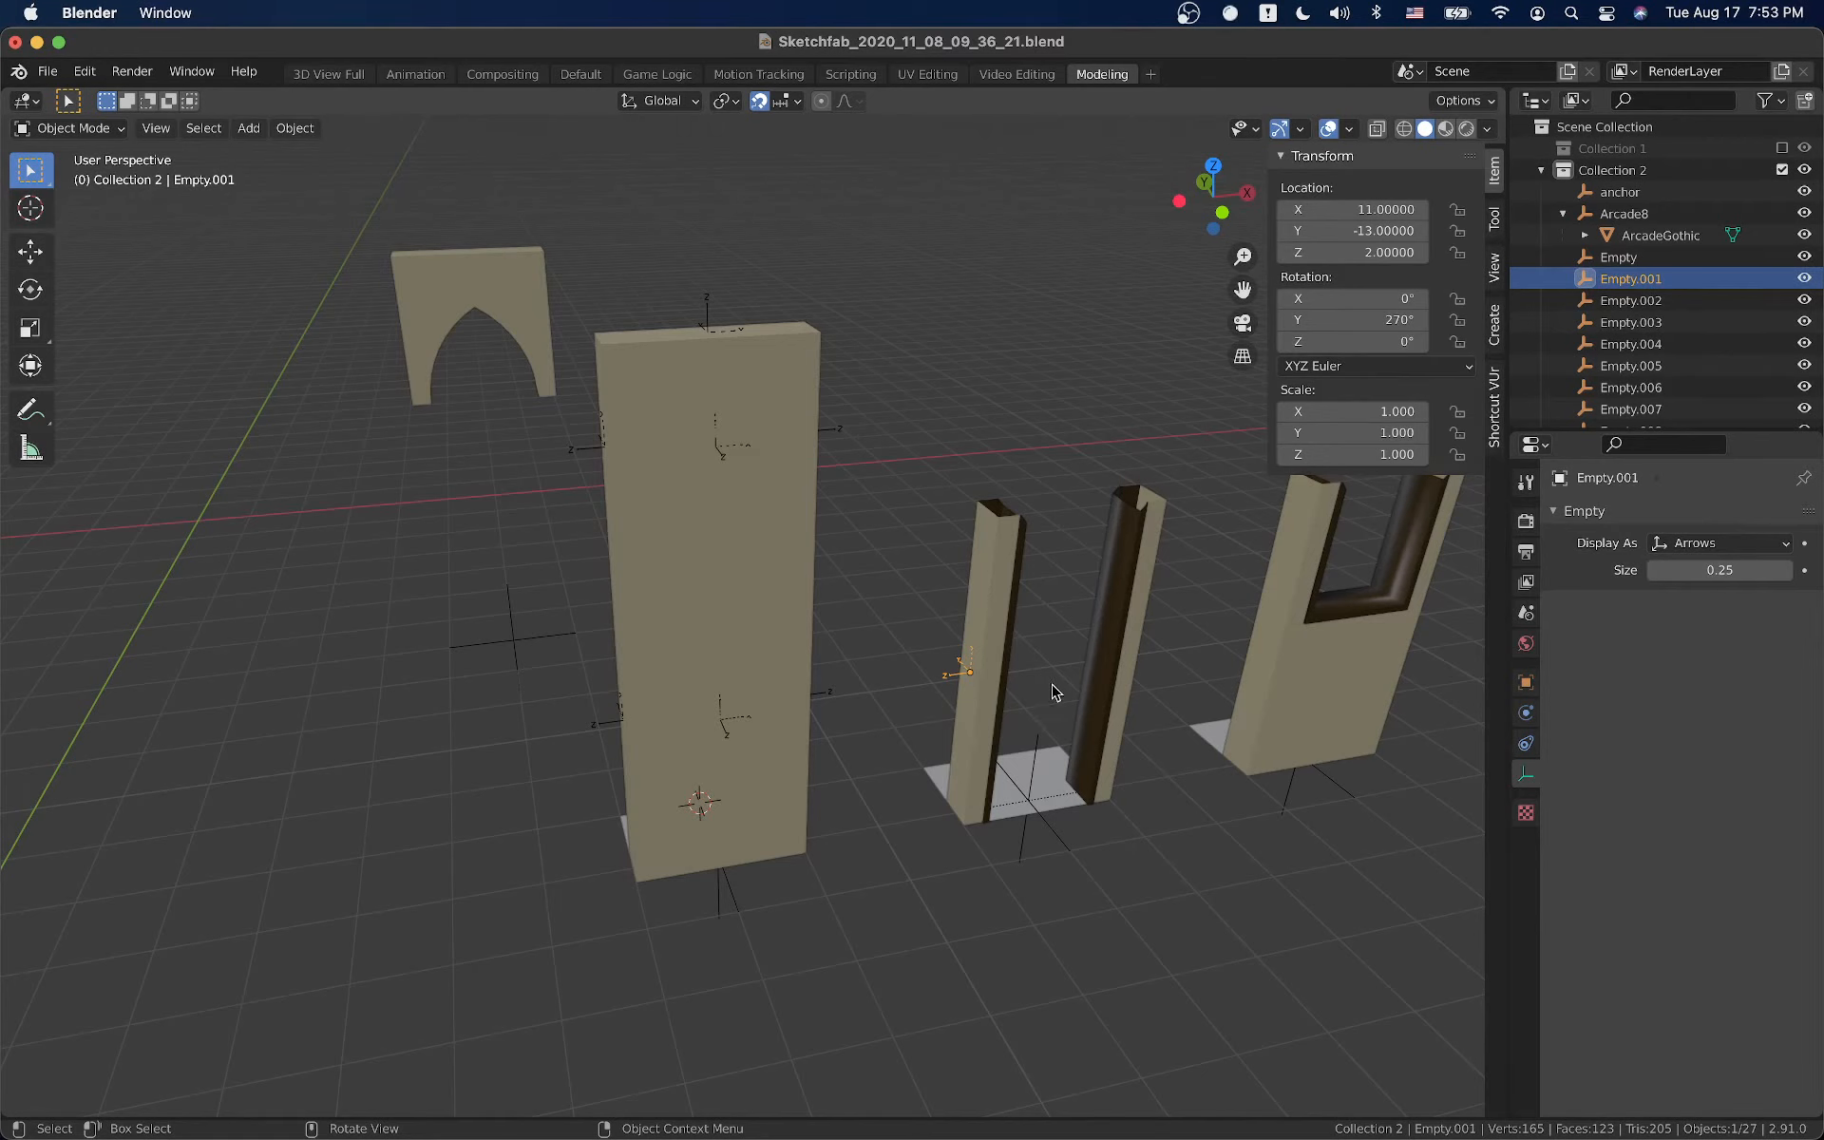
click(510, 342)
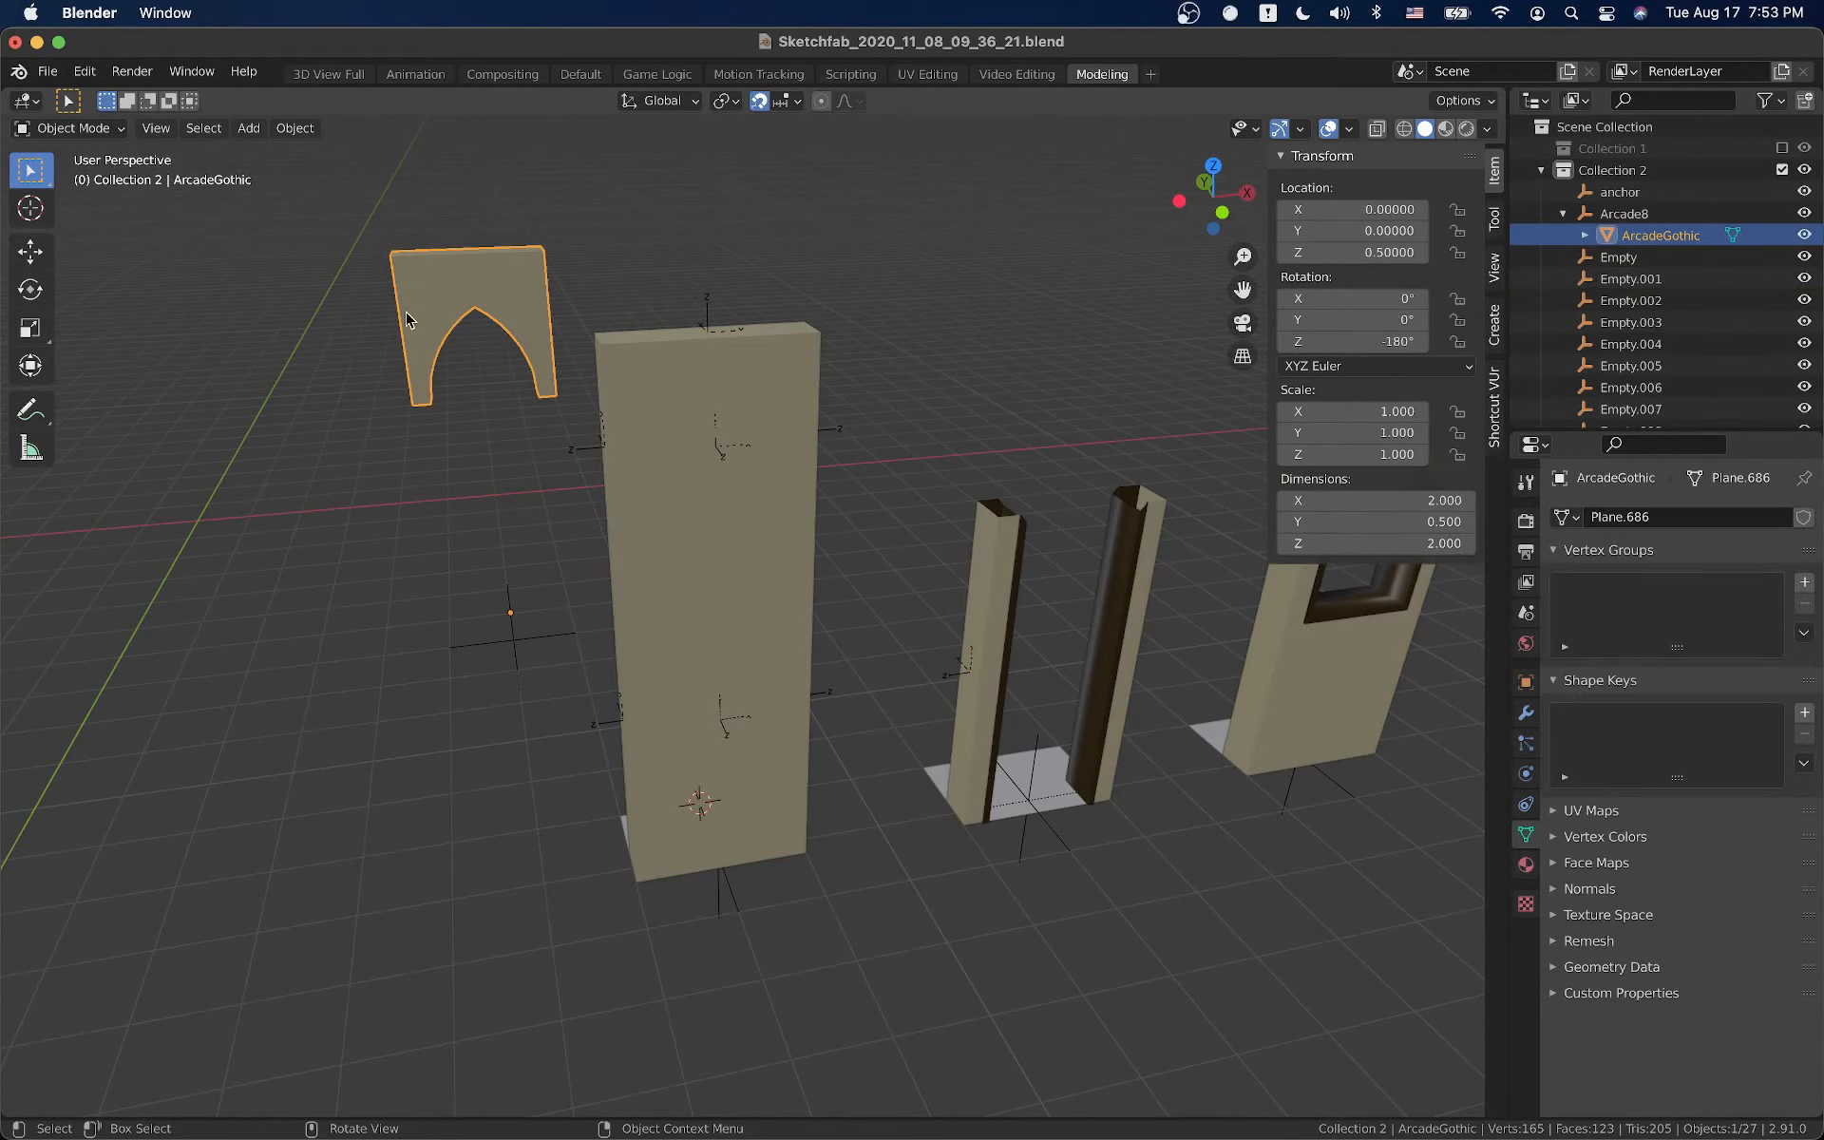
click(401, 396)
click(460, 314)
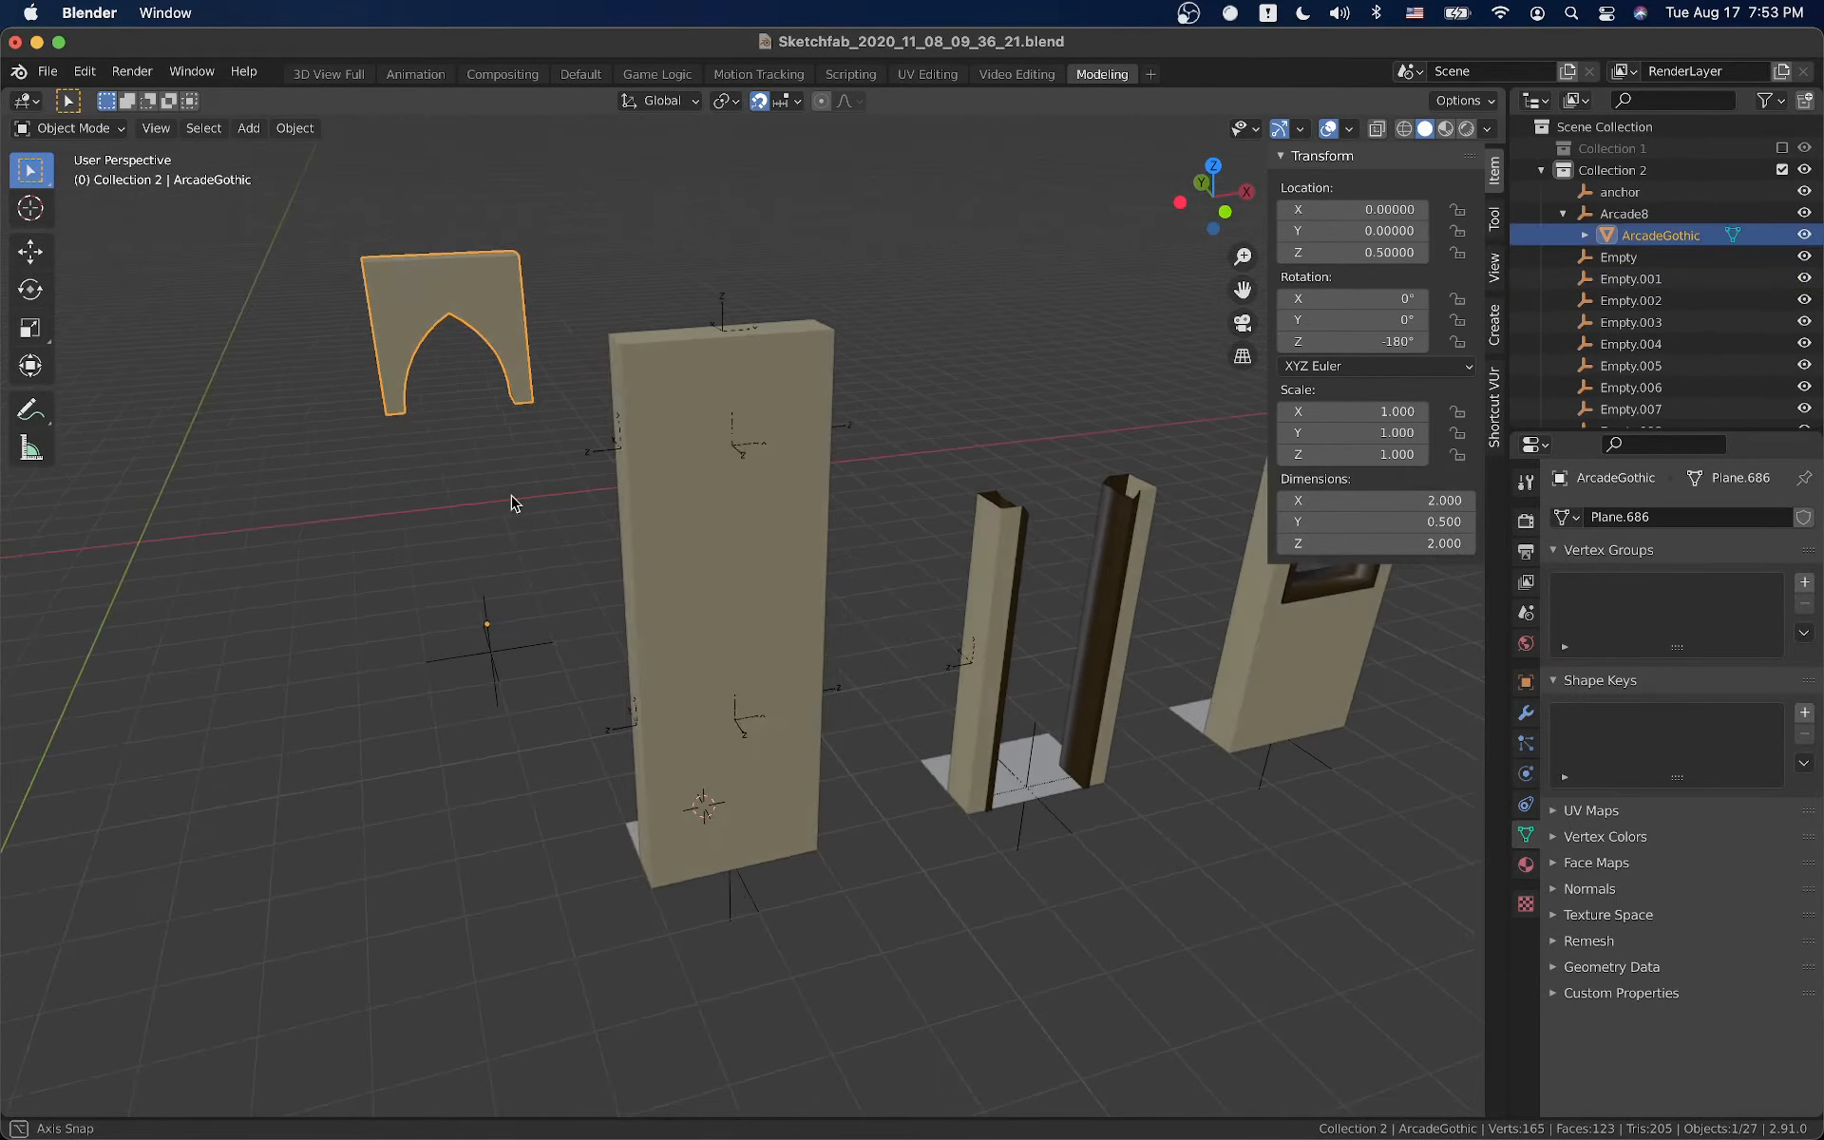
middle_drag(513, 505, 662, 434)
click(671, 412)
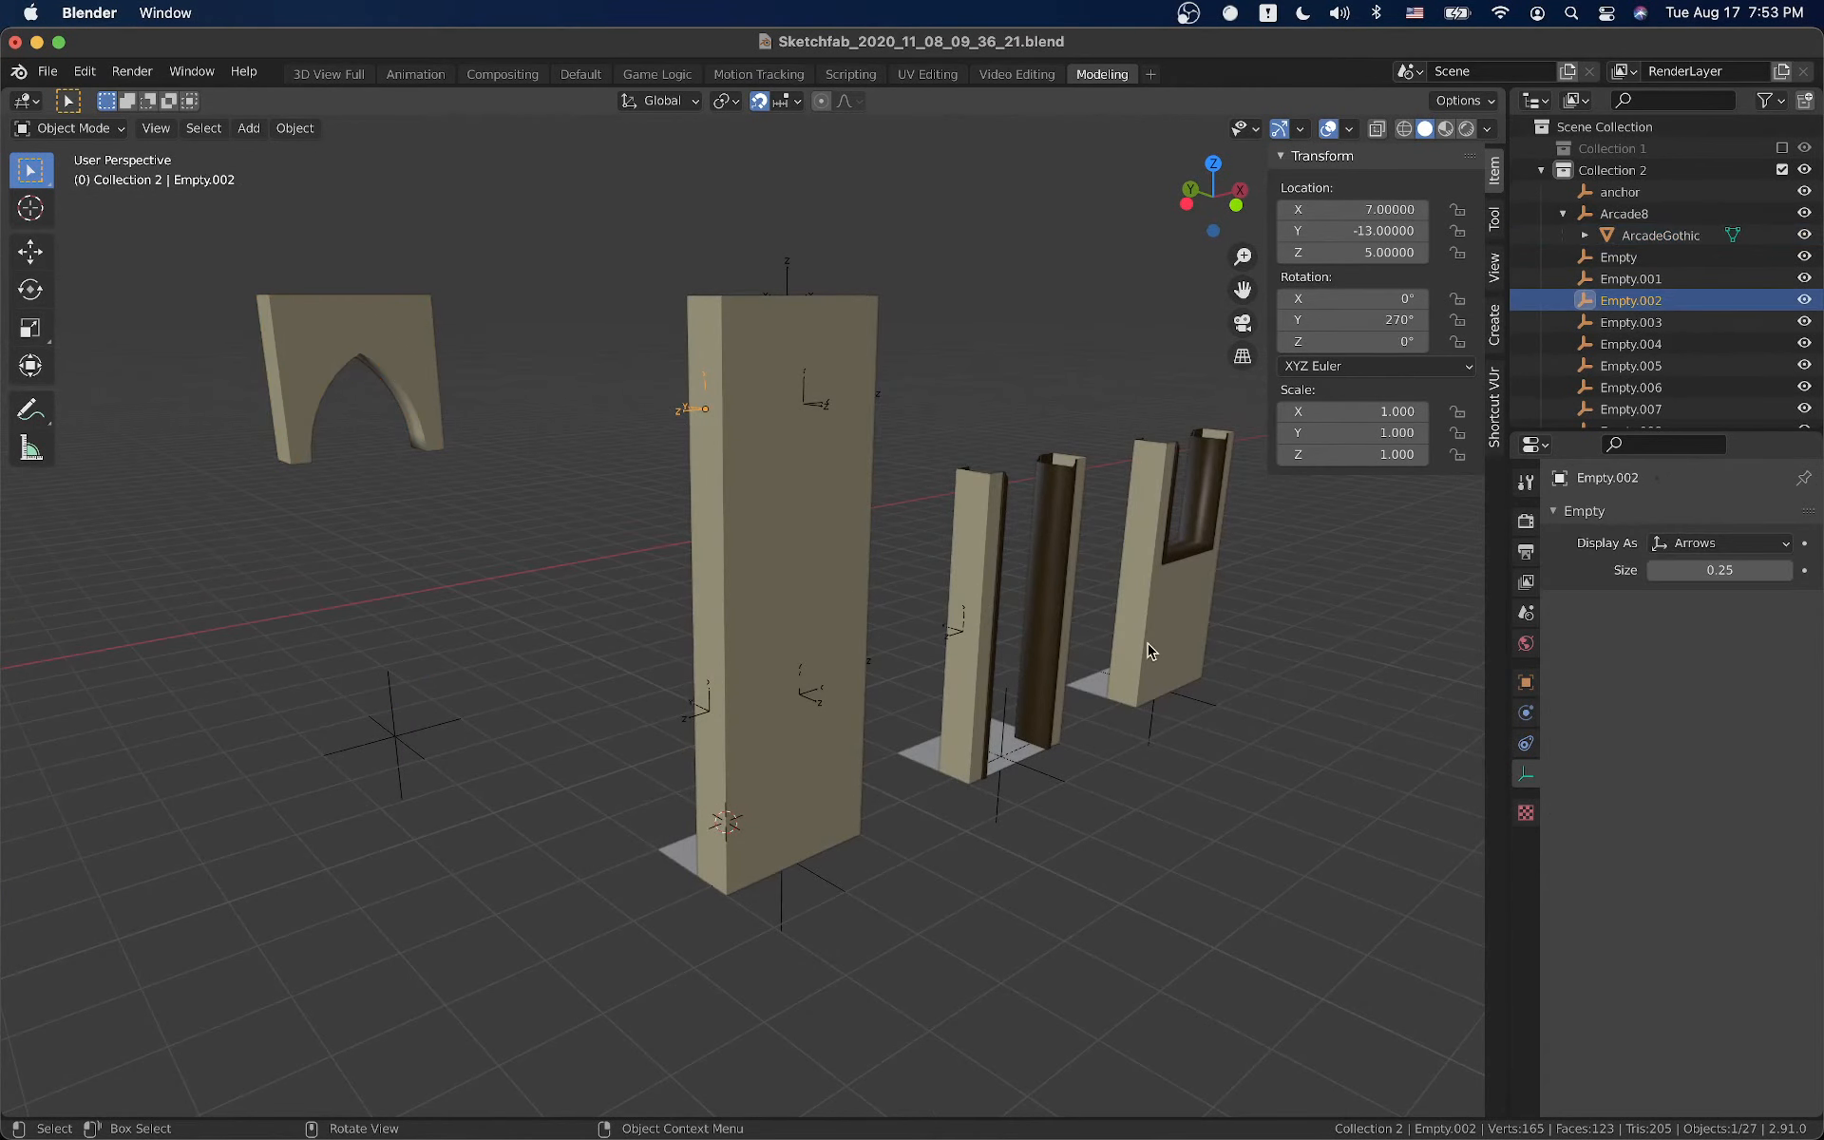
click(1054, 558)
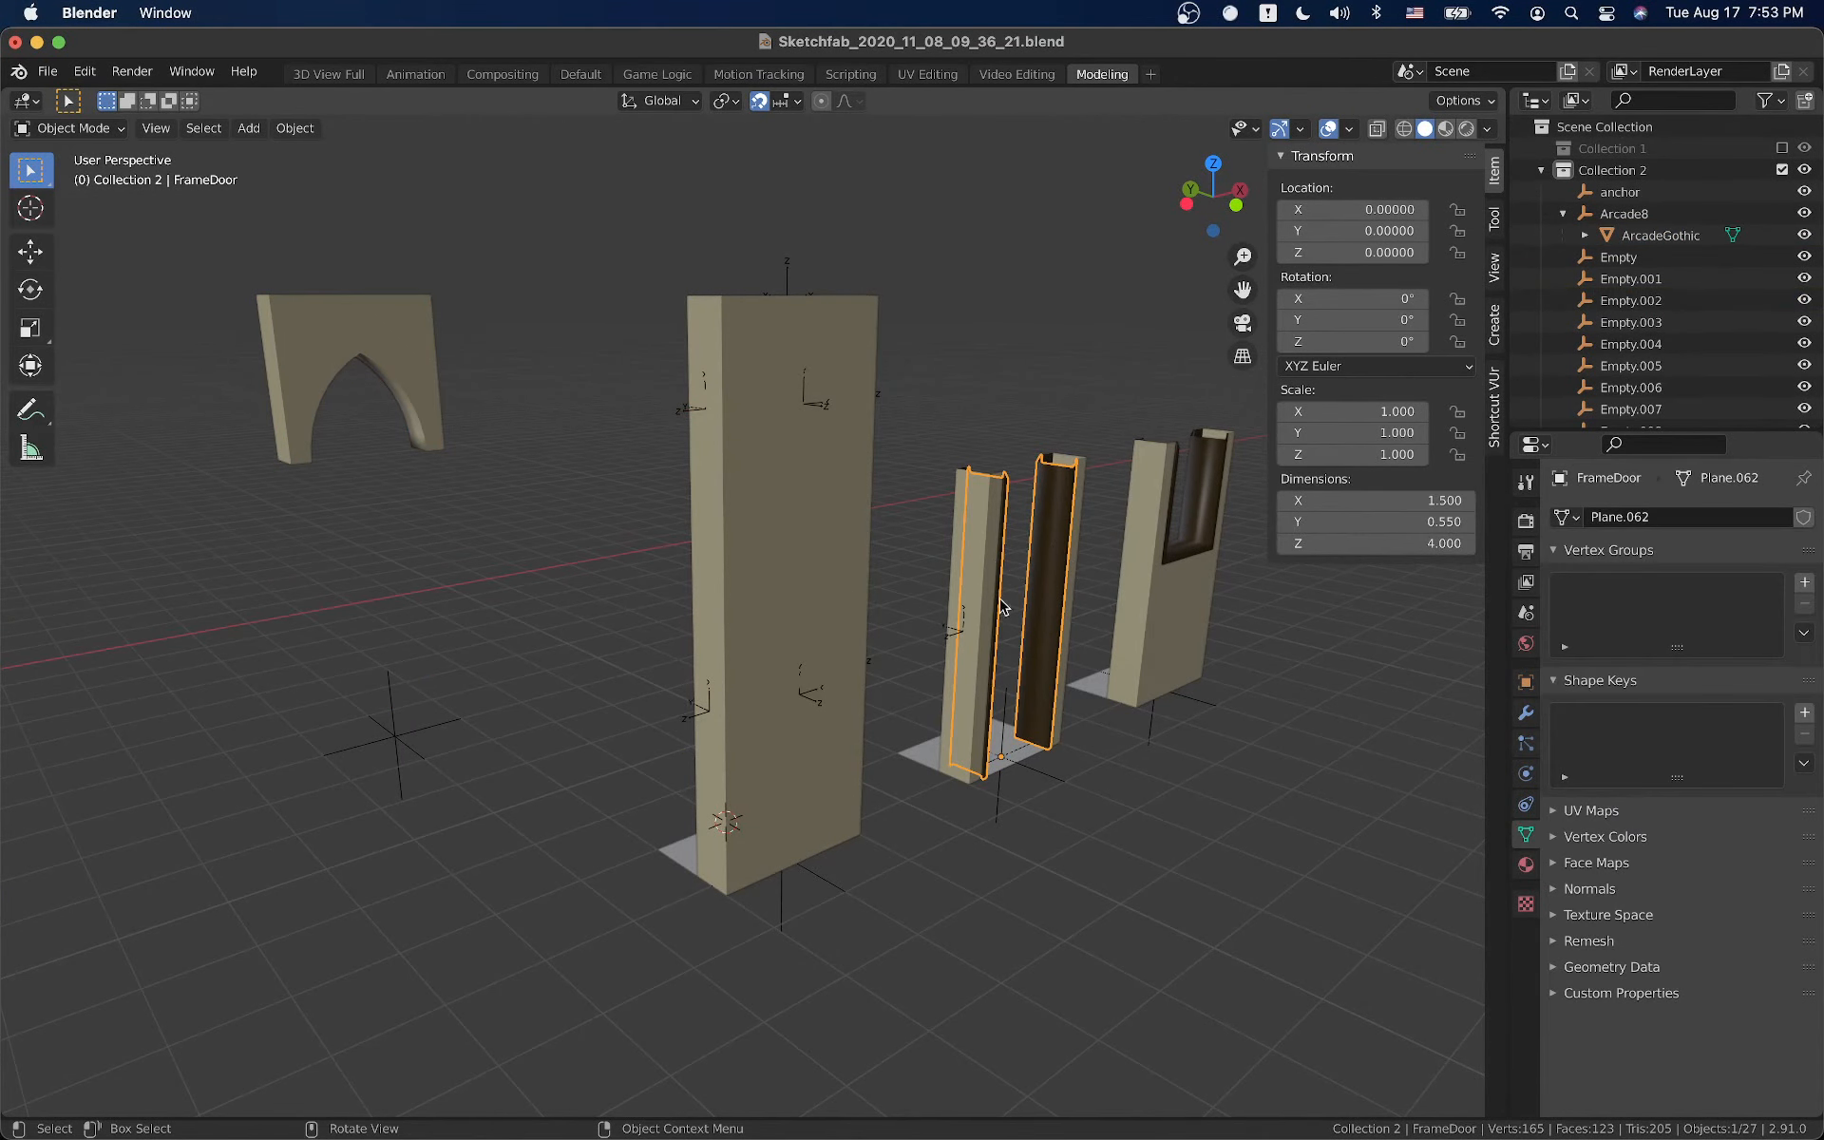
click(685, 717)
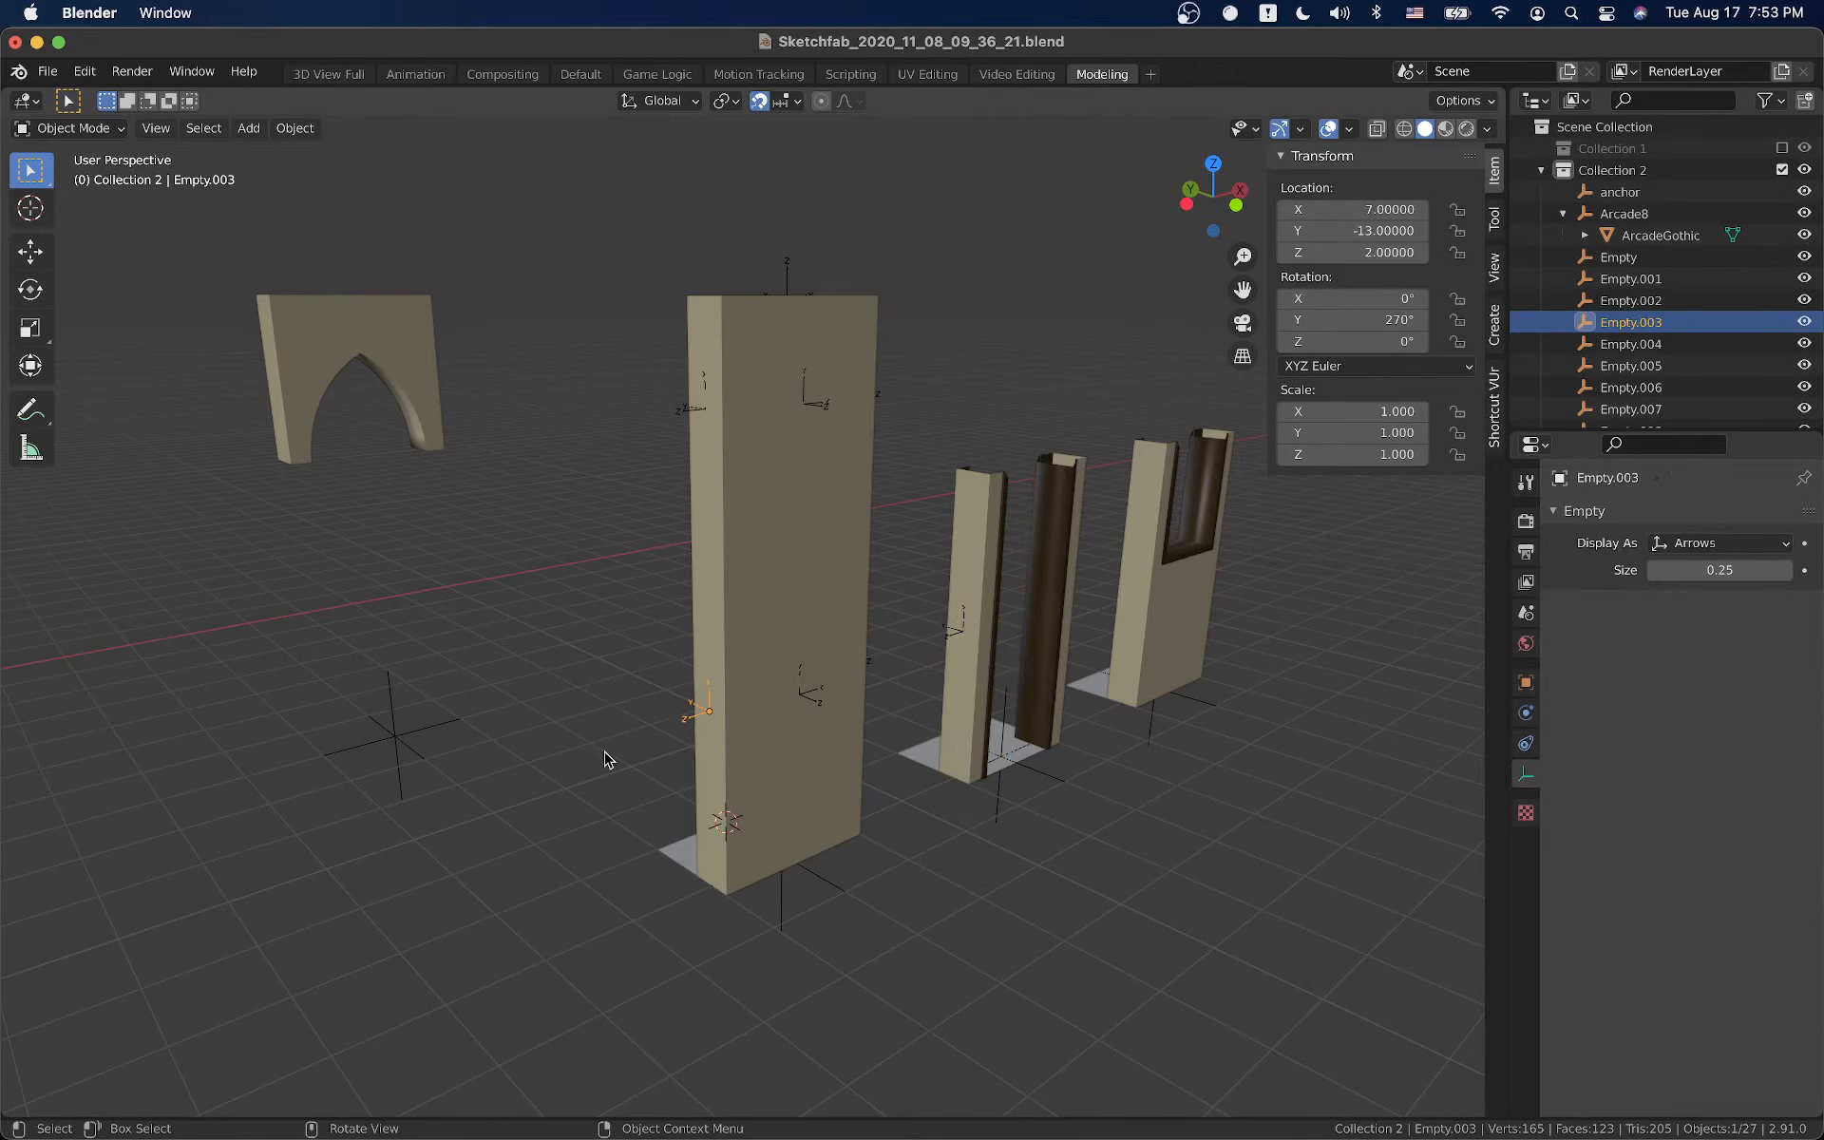
shift+middle_drag(718, 827, 855, 686)
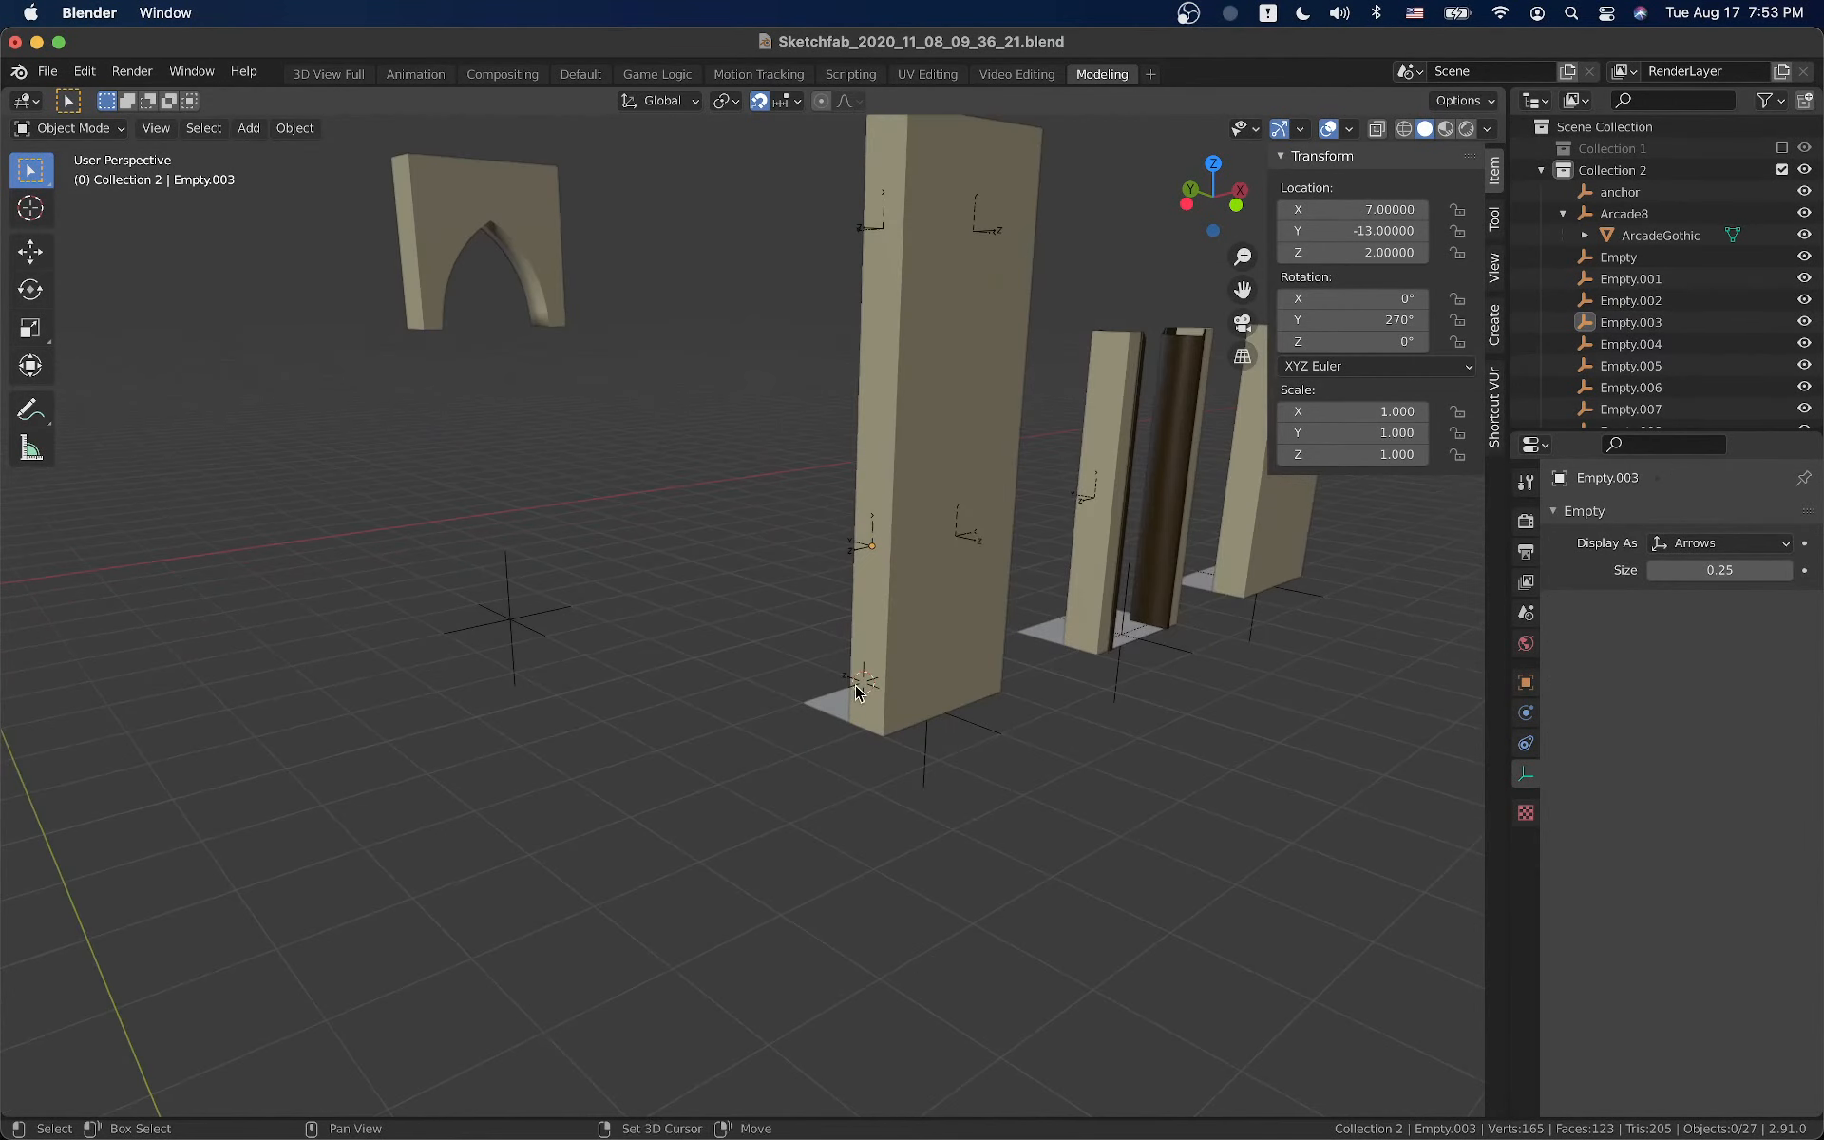
click(551, 621)
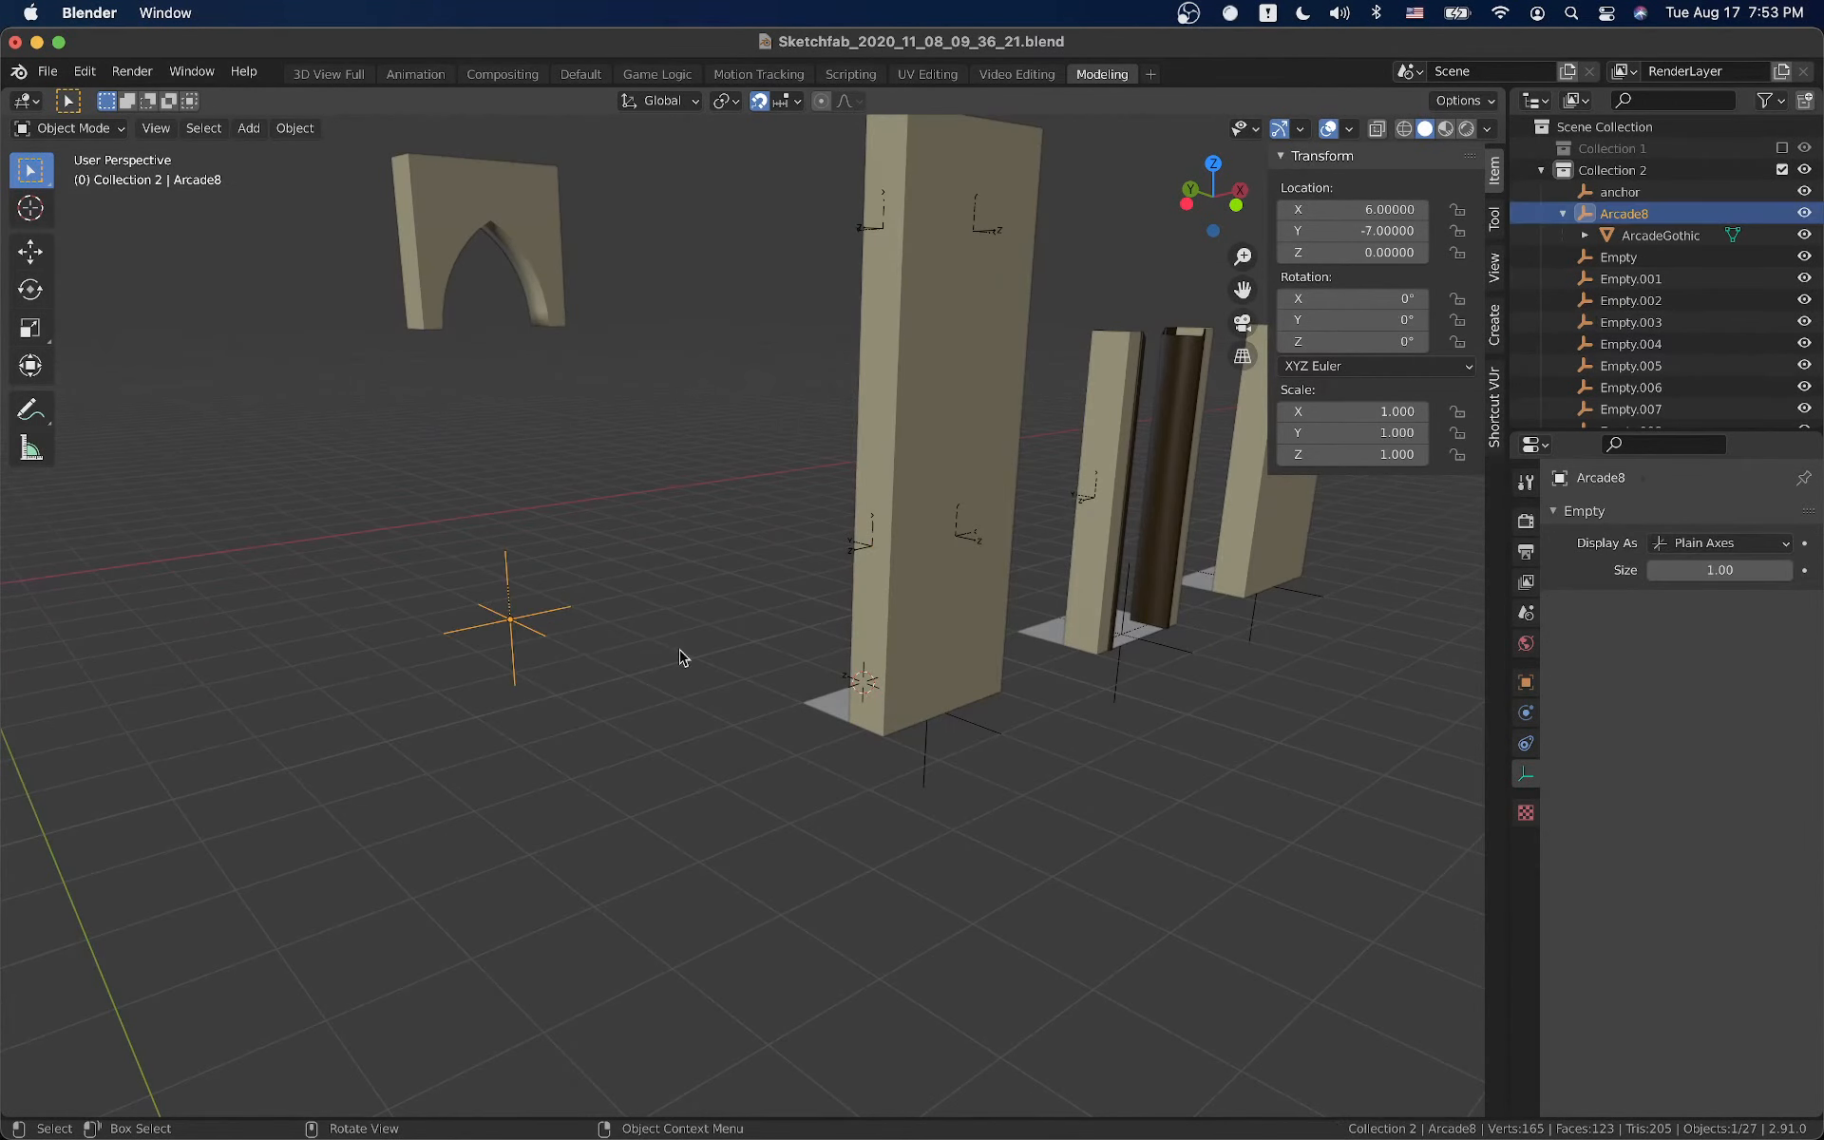
Try scaling the straight wall mesh alone to 0.5, without its anchor empties
click(947, 660)
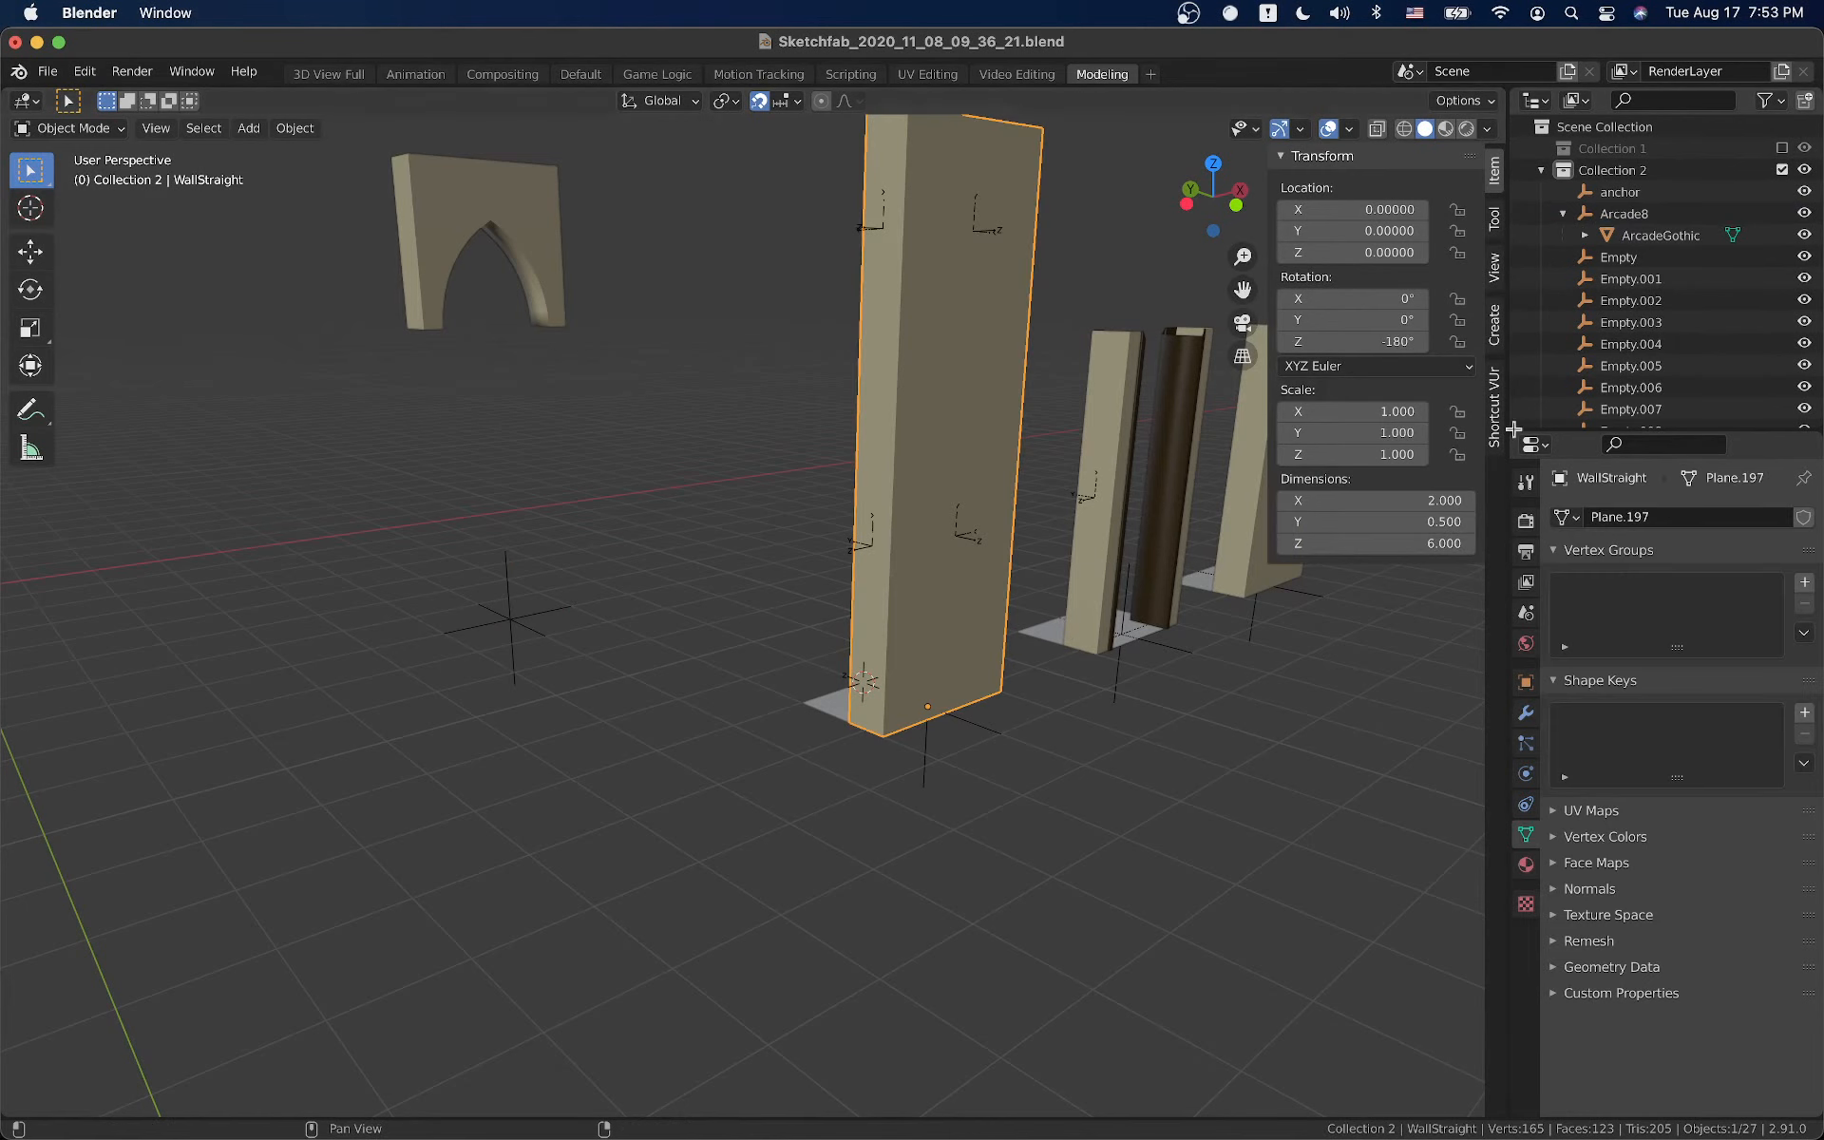
middle_drag(1030, 732, 893, 806)
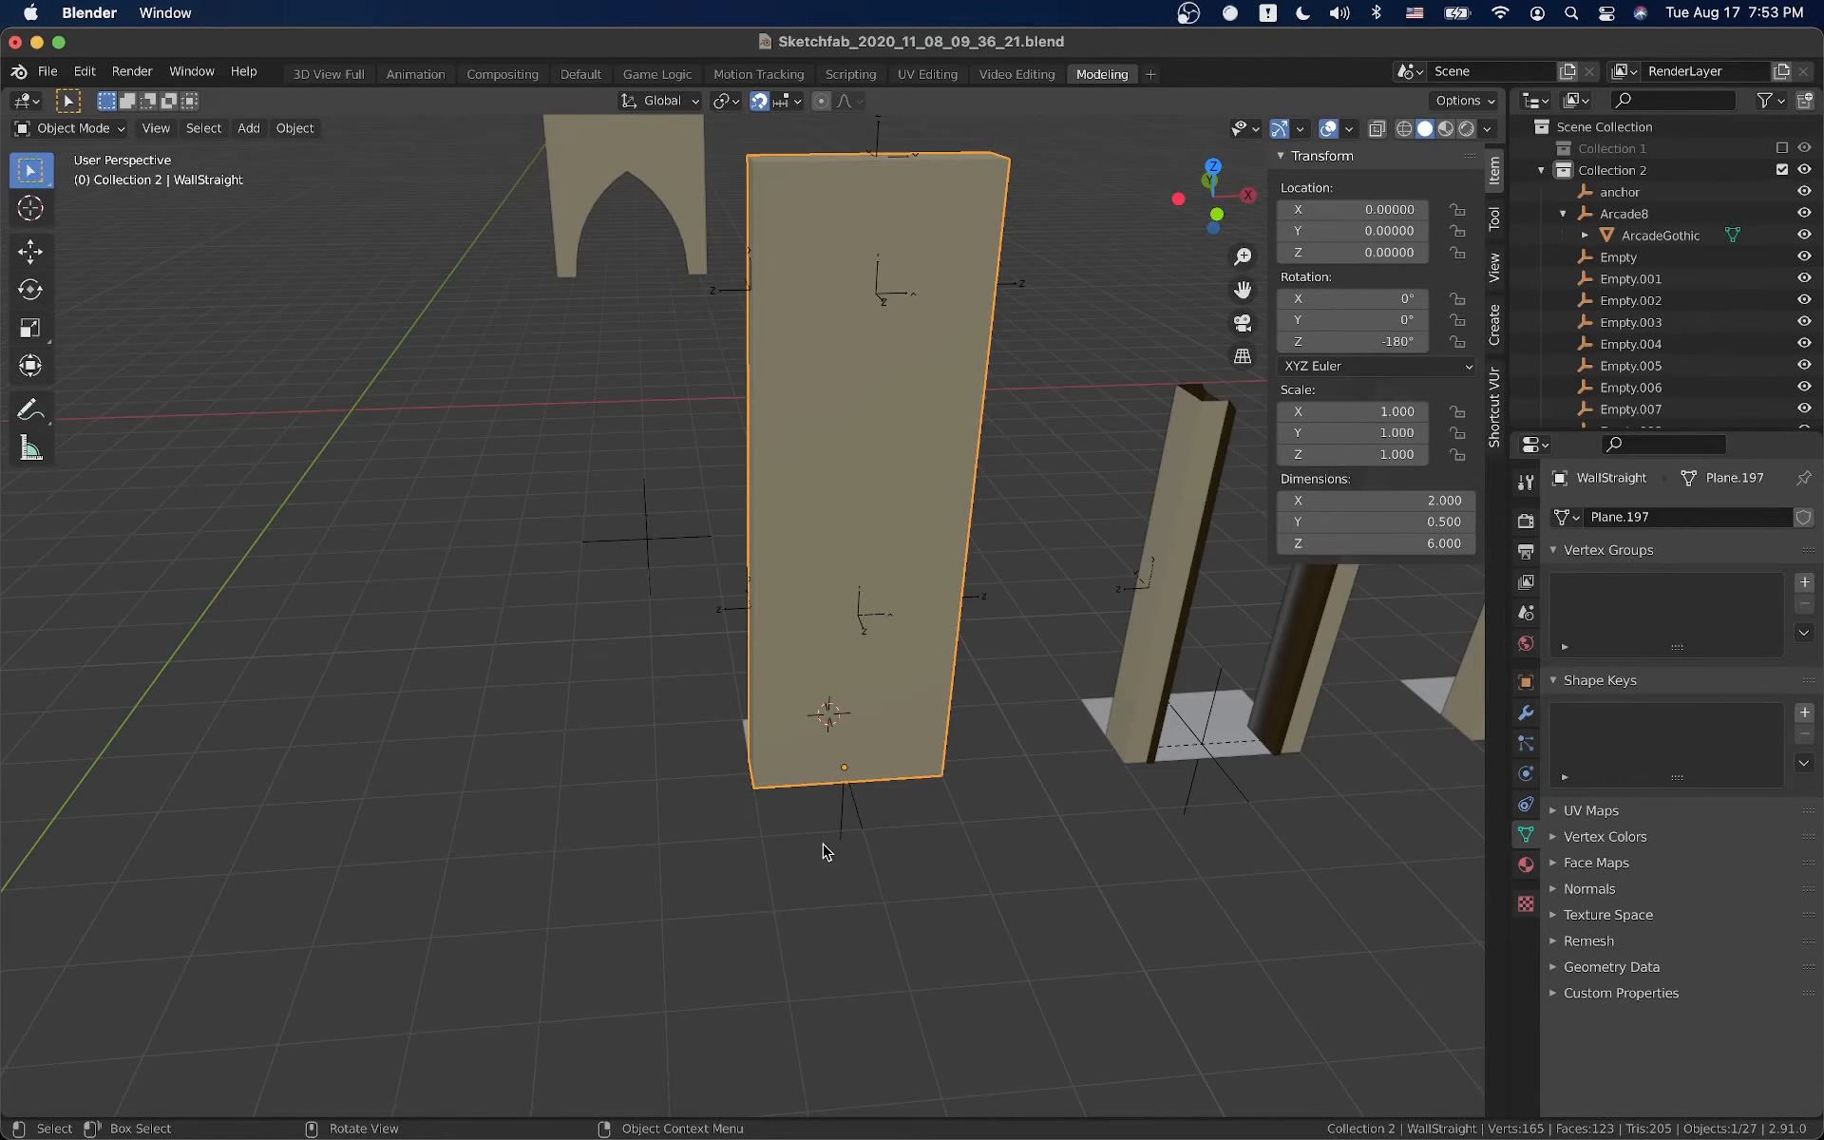
scroll(774, 847, up, 3)
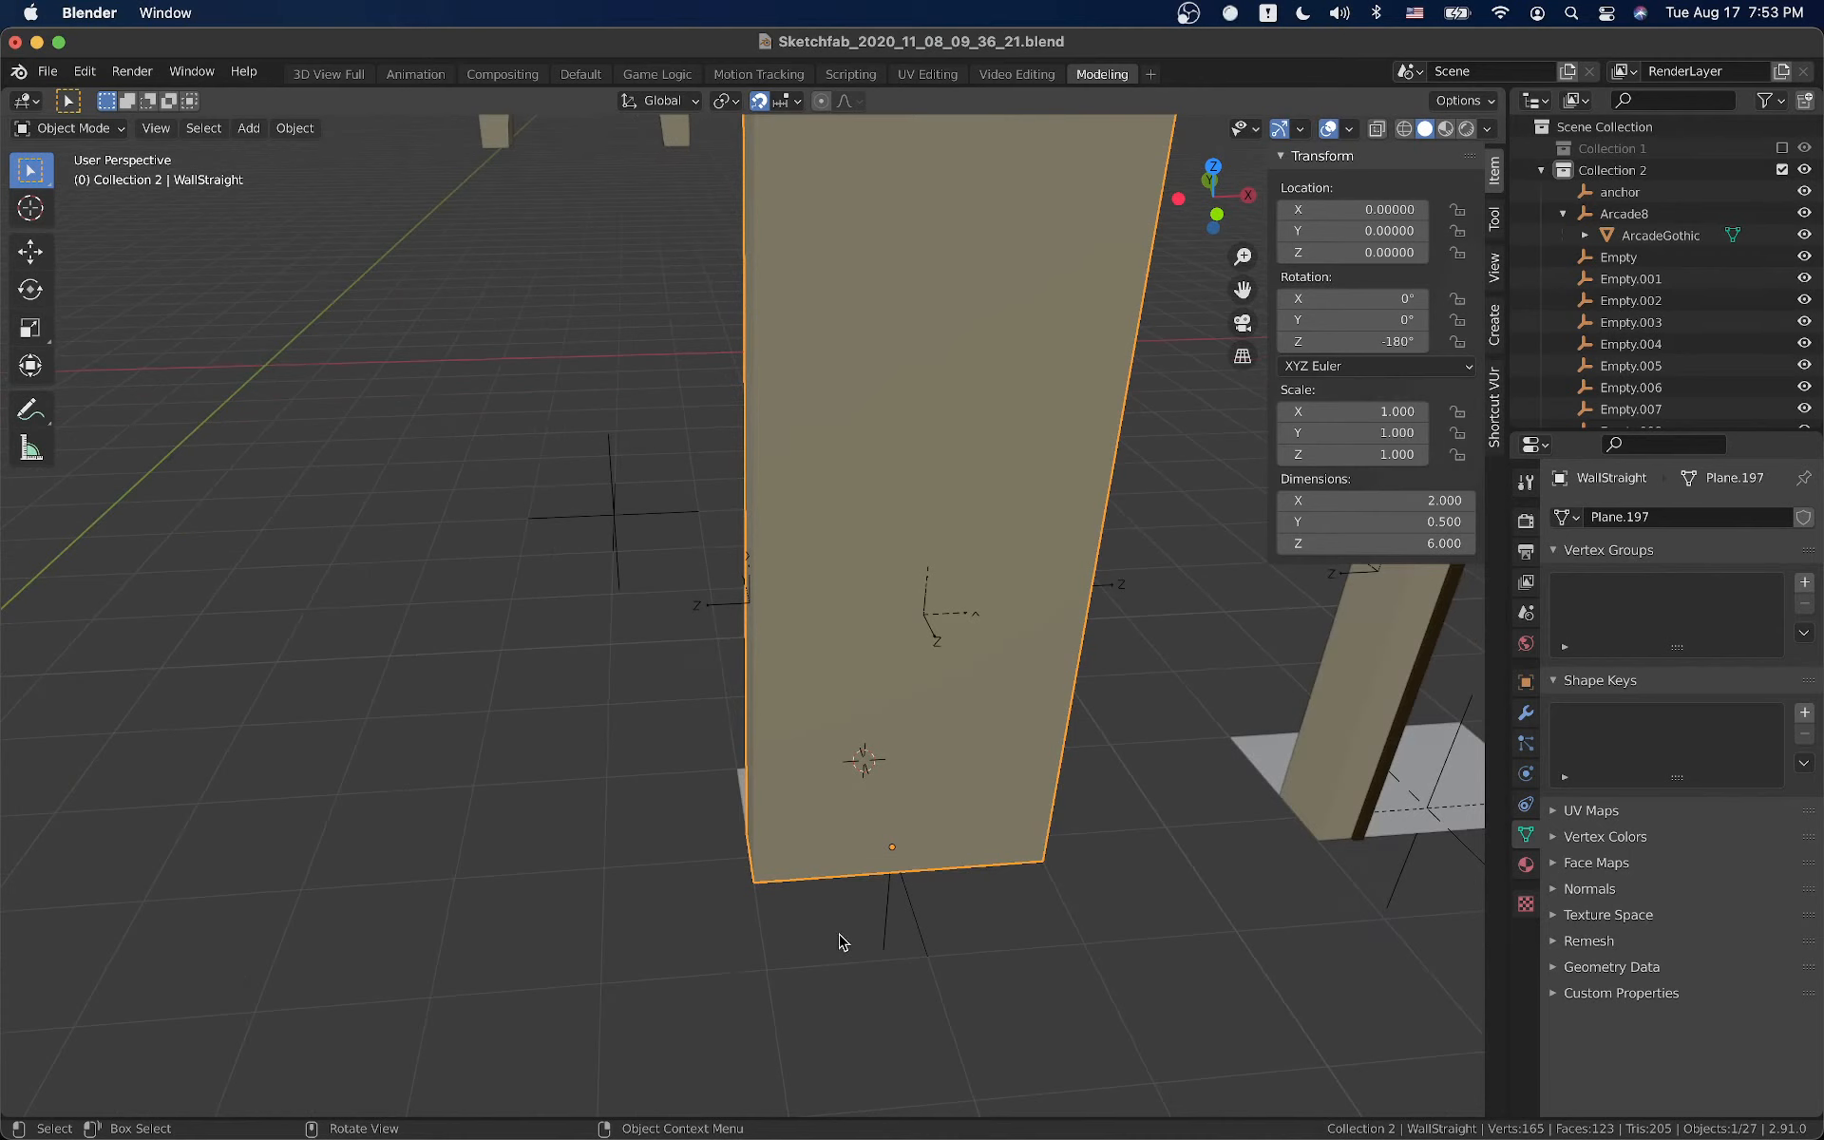
click(1308, 496)
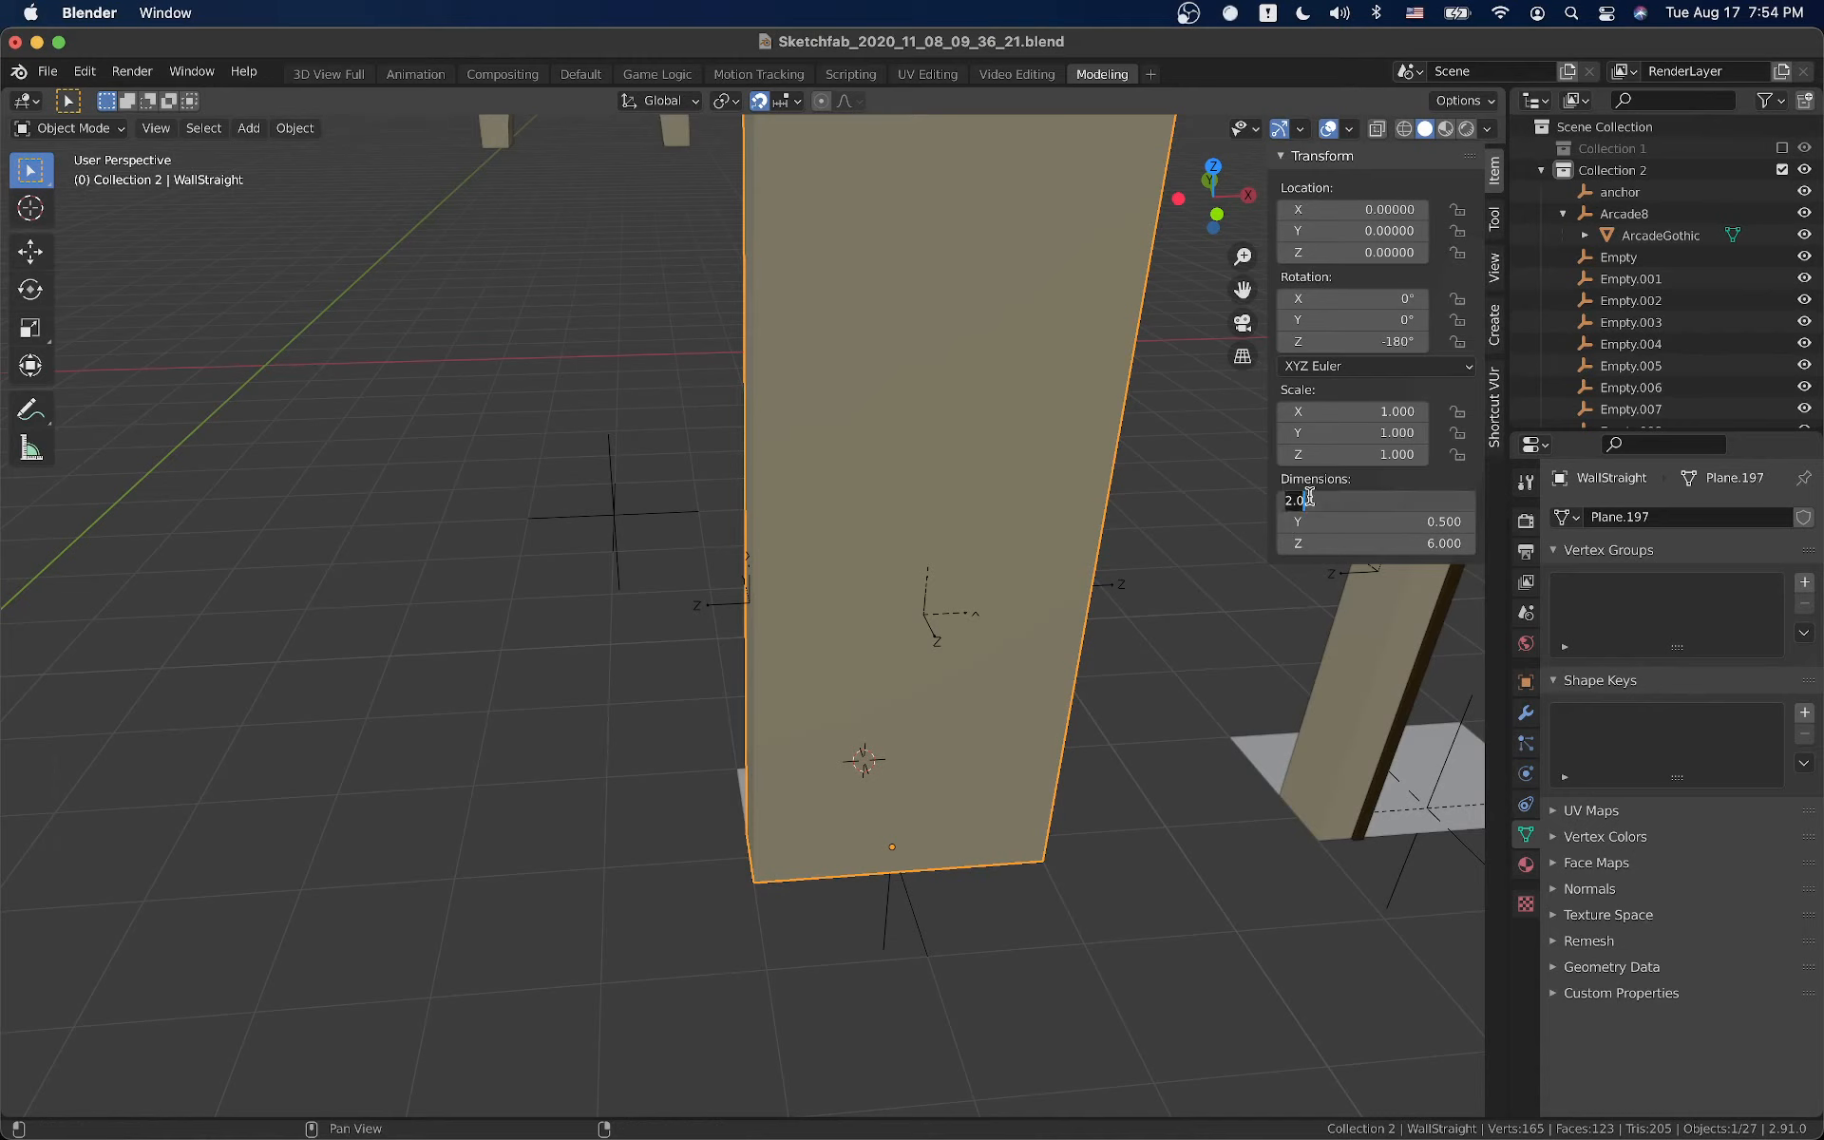
key(Return)
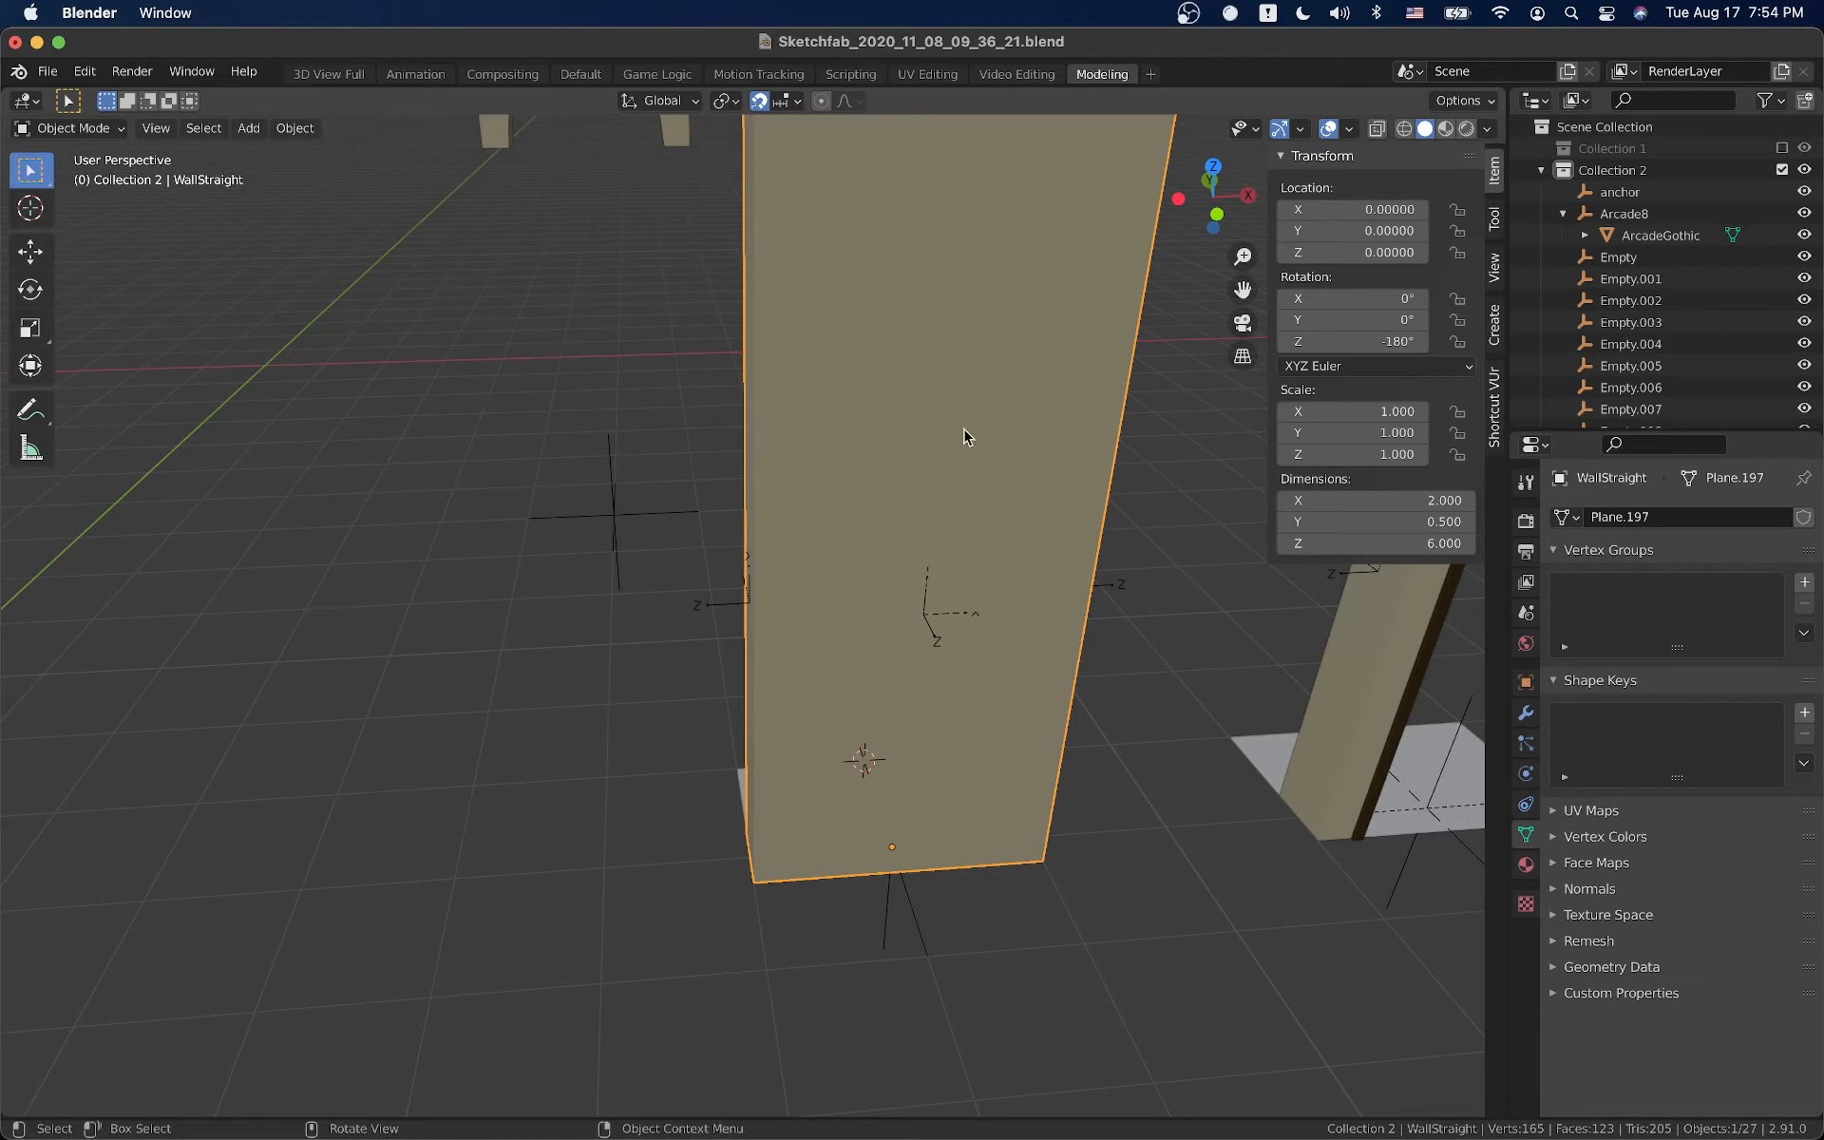
key(s)
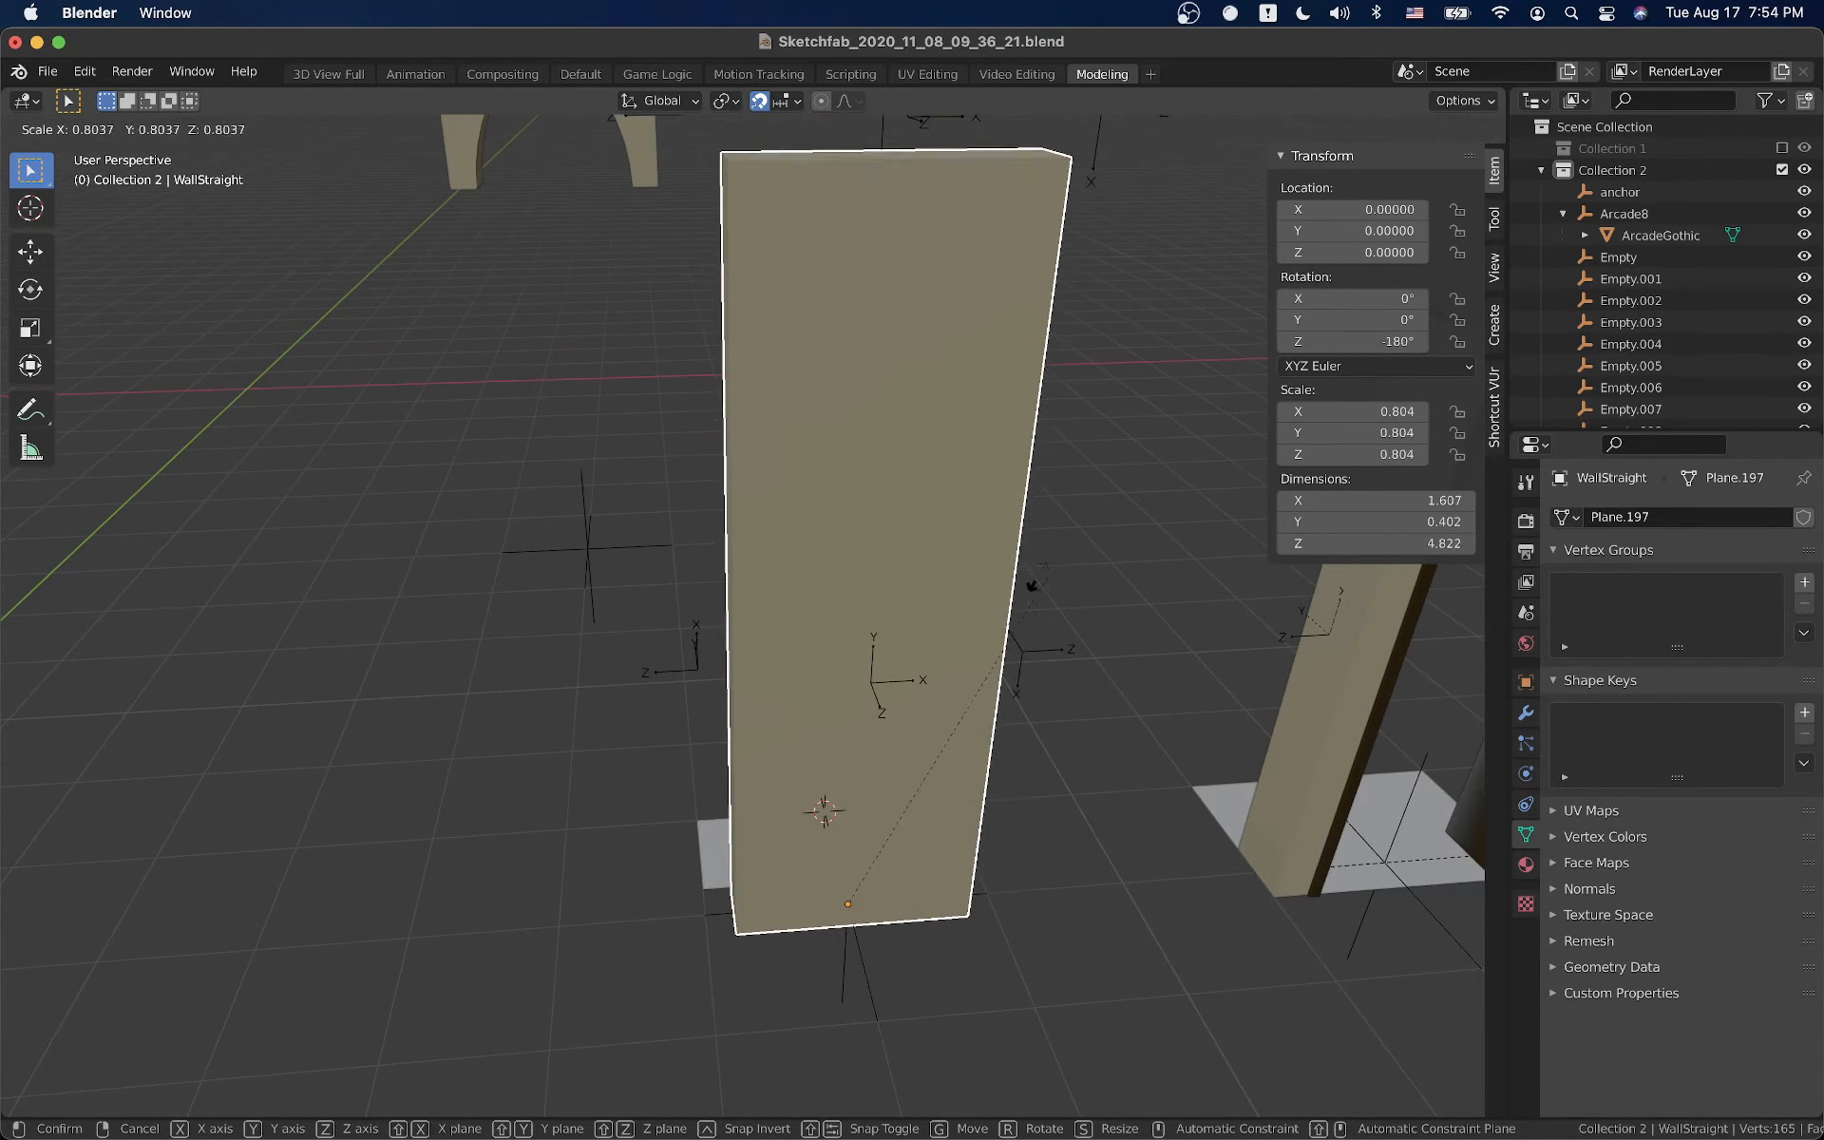
text(.5)
key(Return)
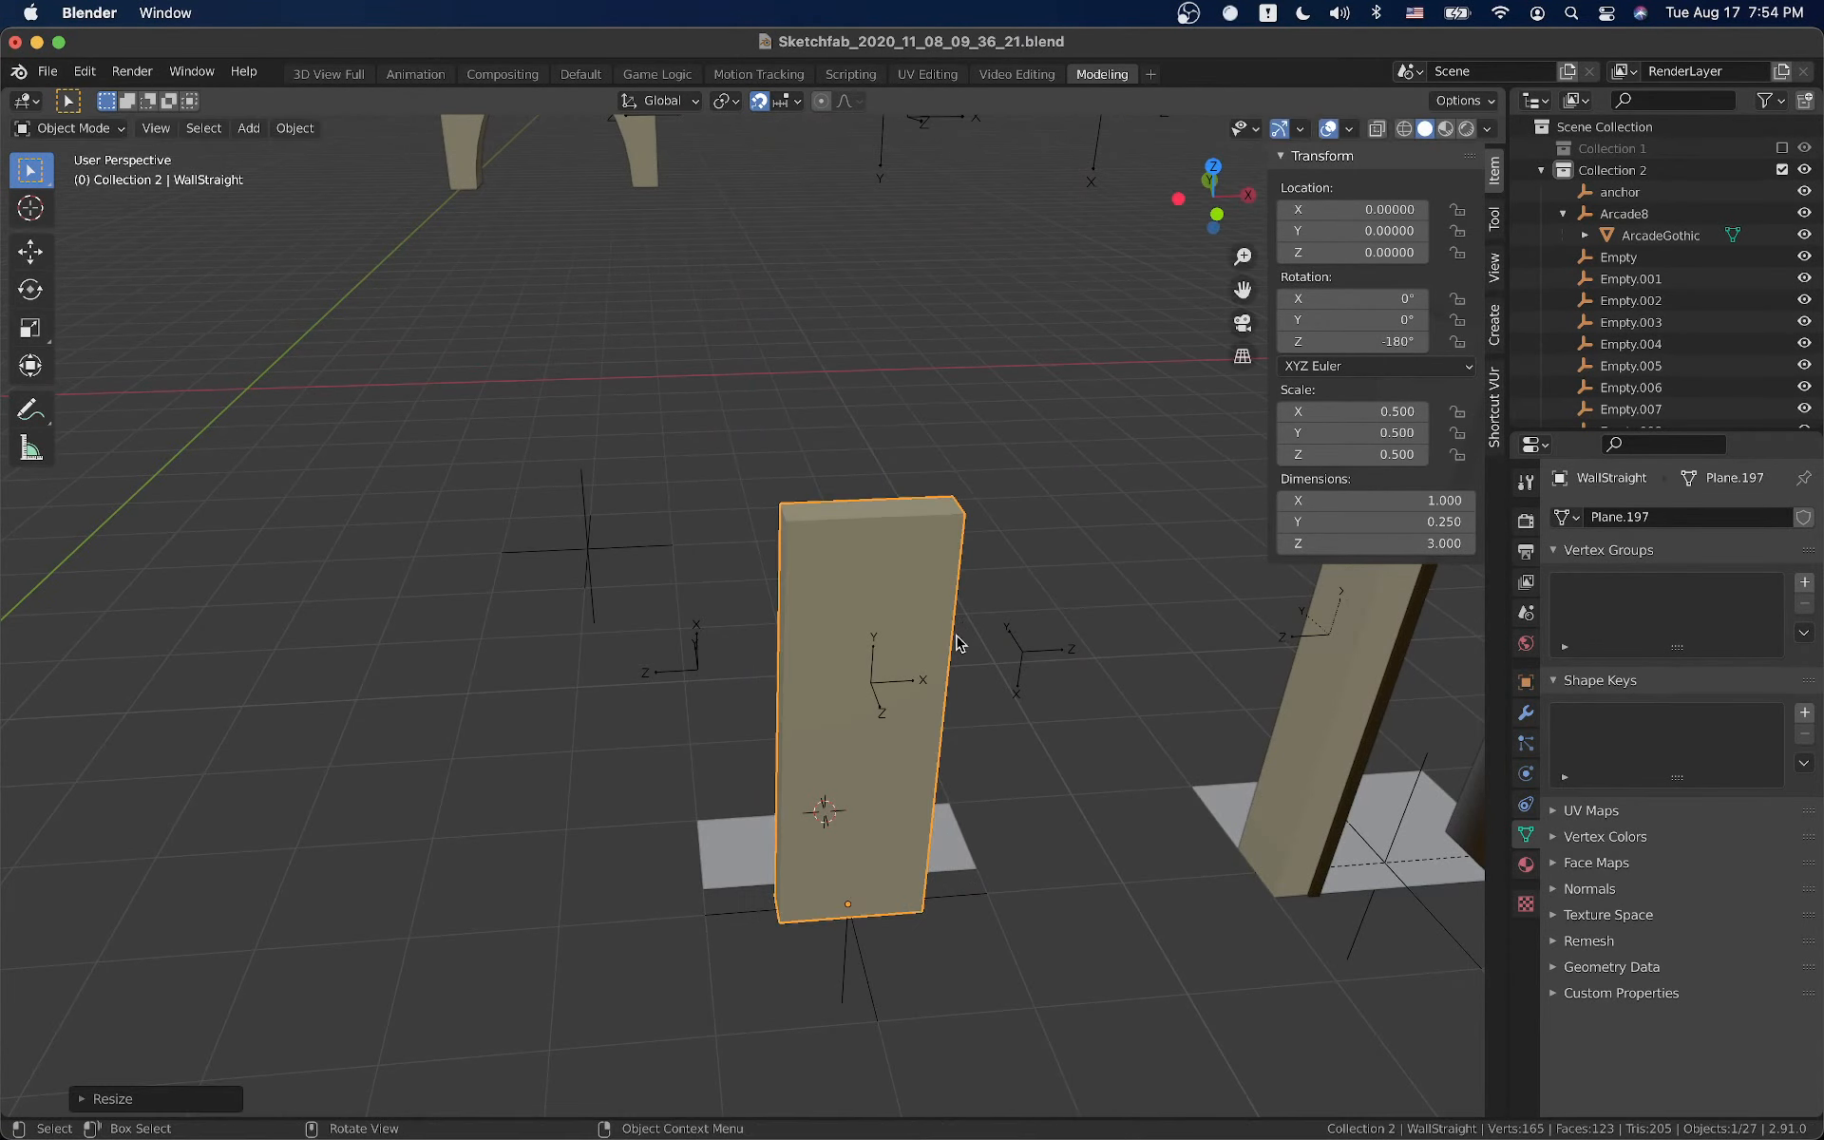
Clear the straight wall mesh's scale to restore its original size
scroll(953, 627, down, 3)
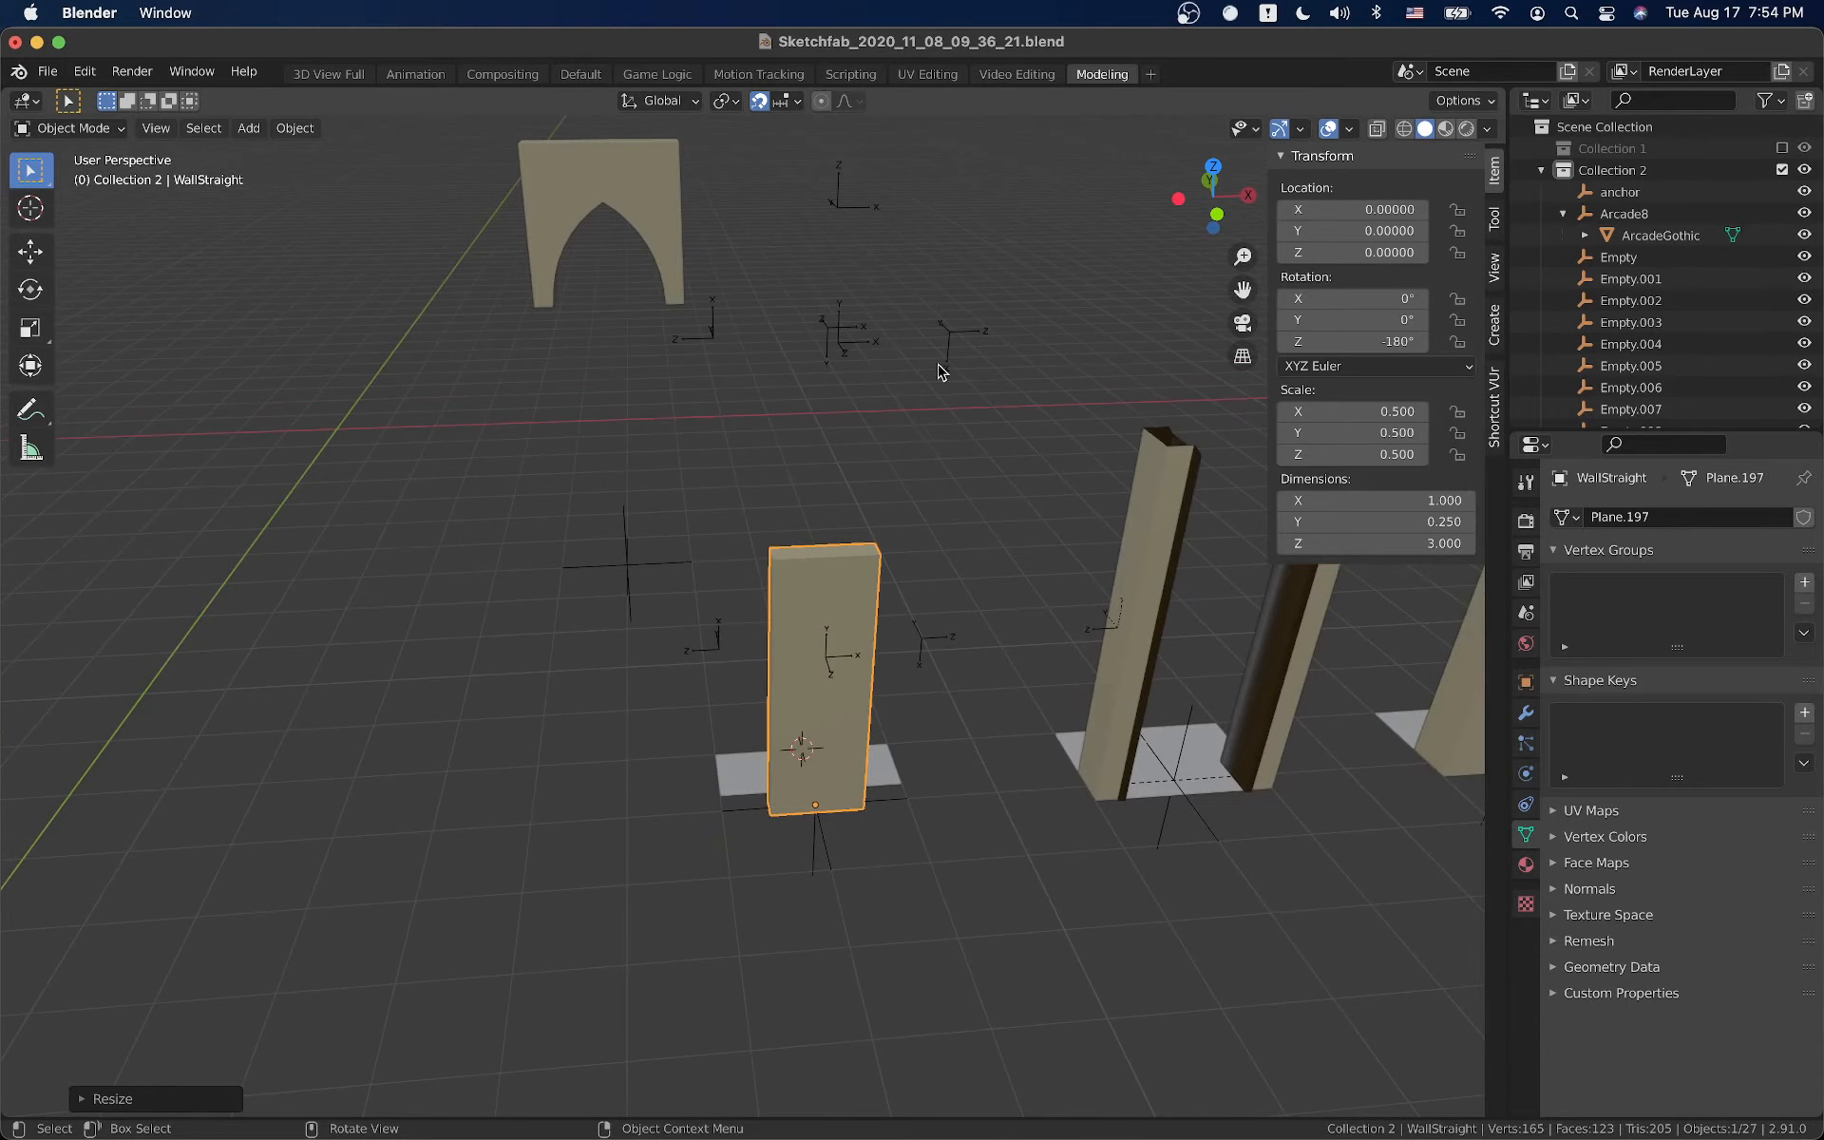
middle_drag(940, 371, 914, 441)
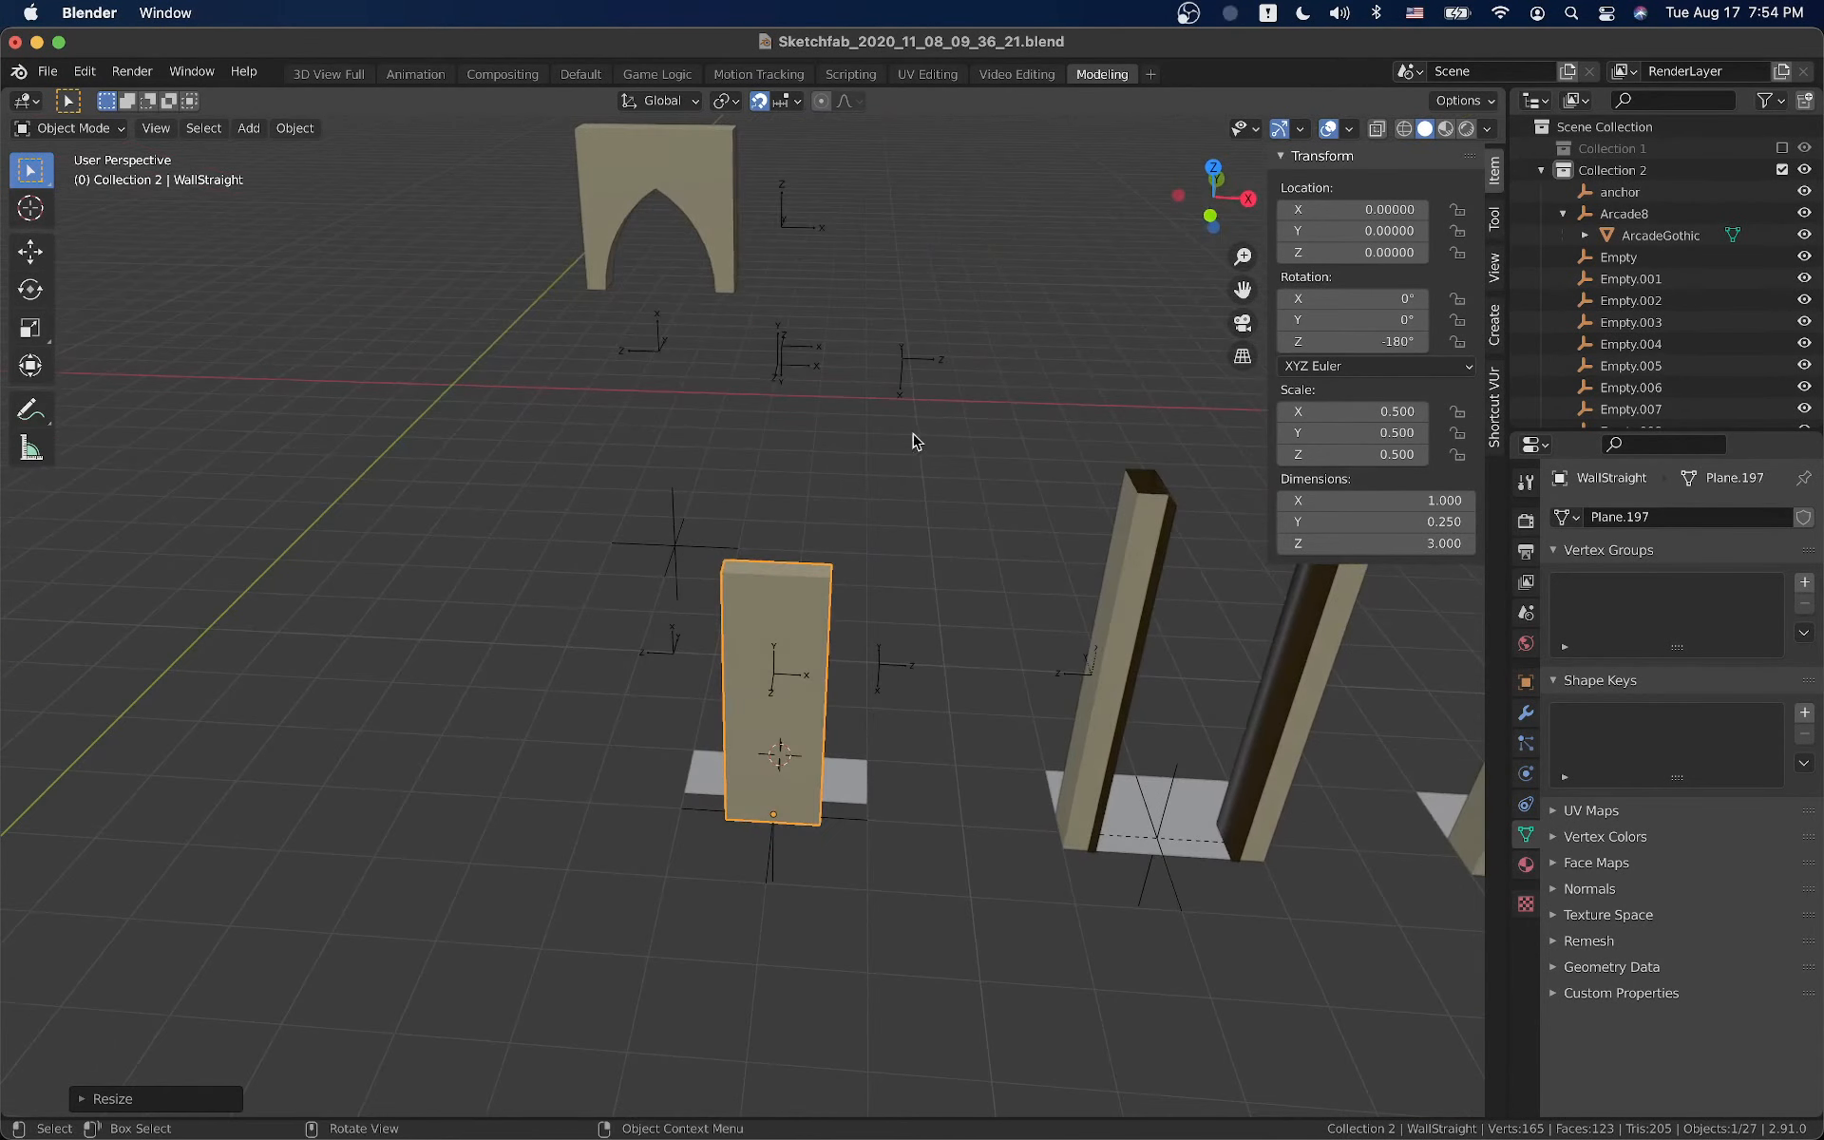
scroll(842, 387, up, 1)
key(alt+s)
scroll(863, 546, down, 2)
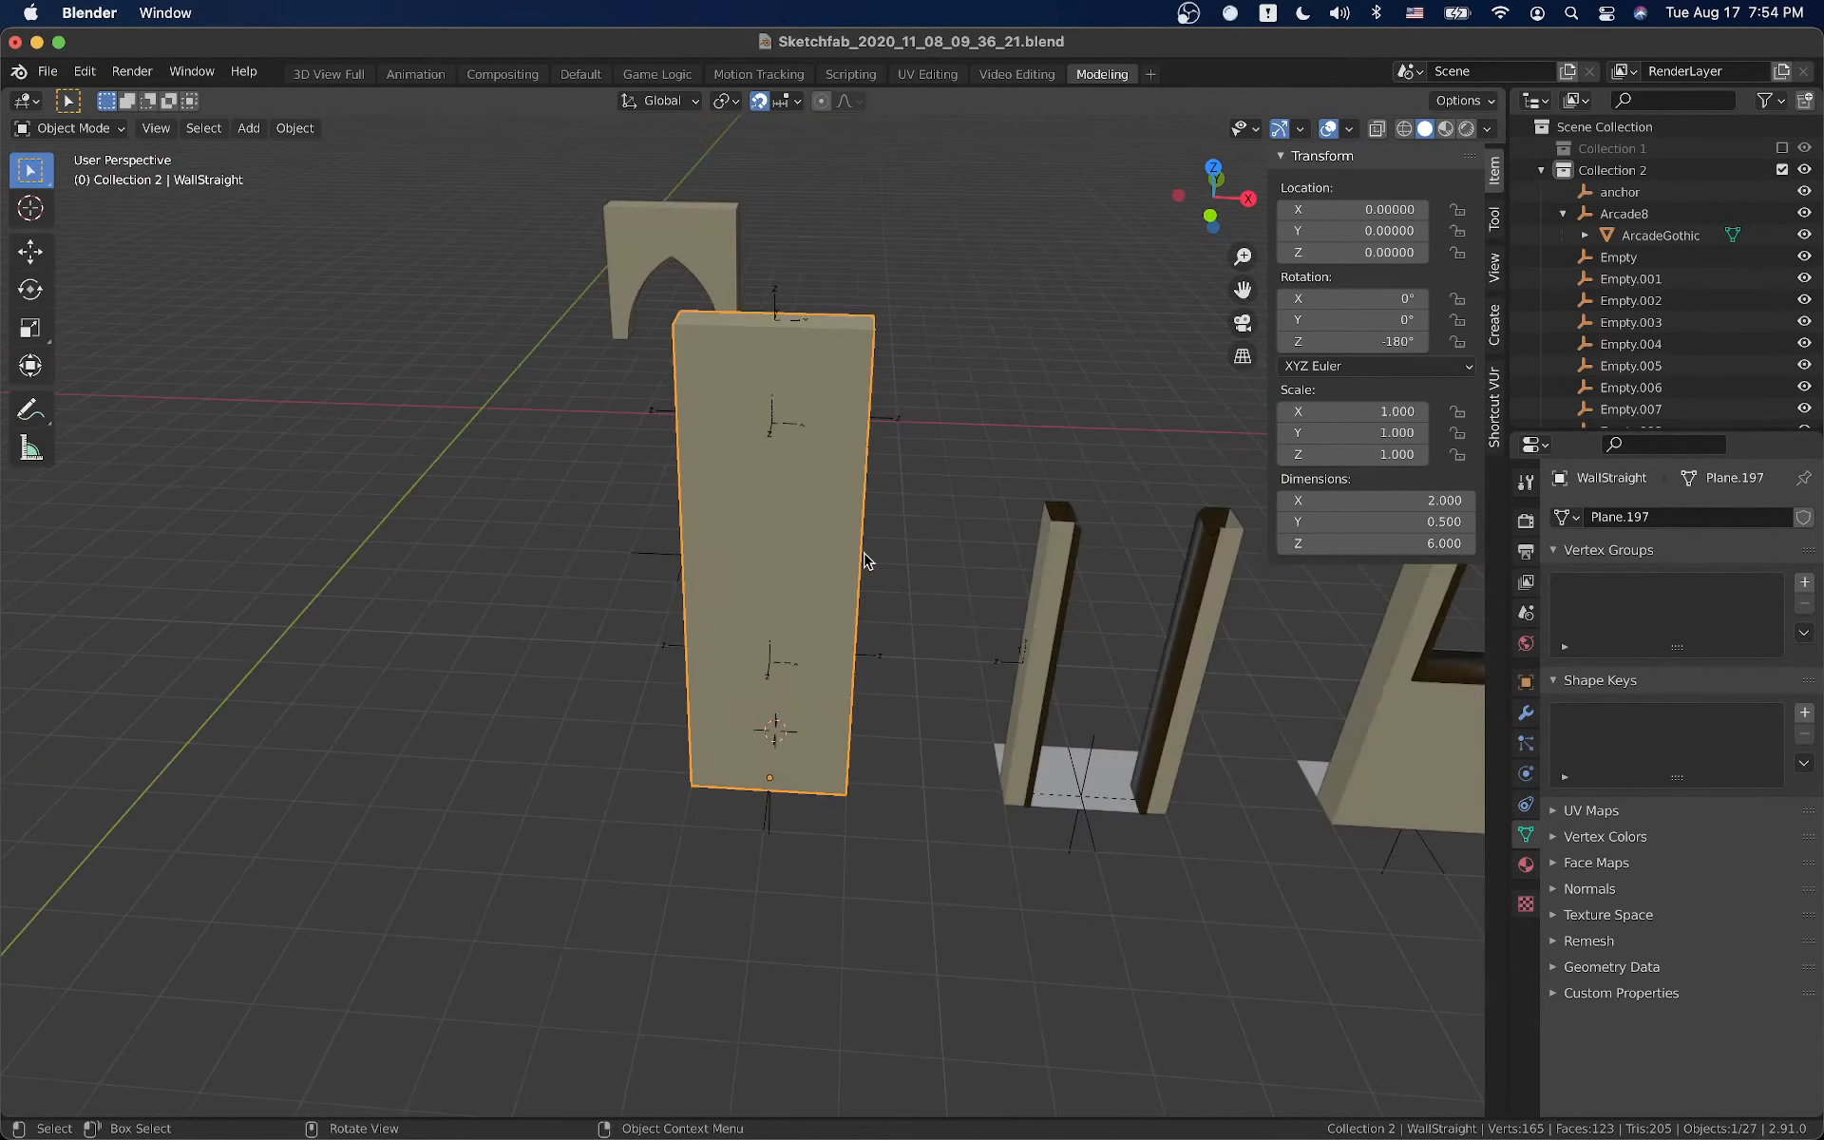
Examine the Arcade8 and Wall1 parent empties and the meshes grouped under Wall1
scroll(1605, 361, down, 5)
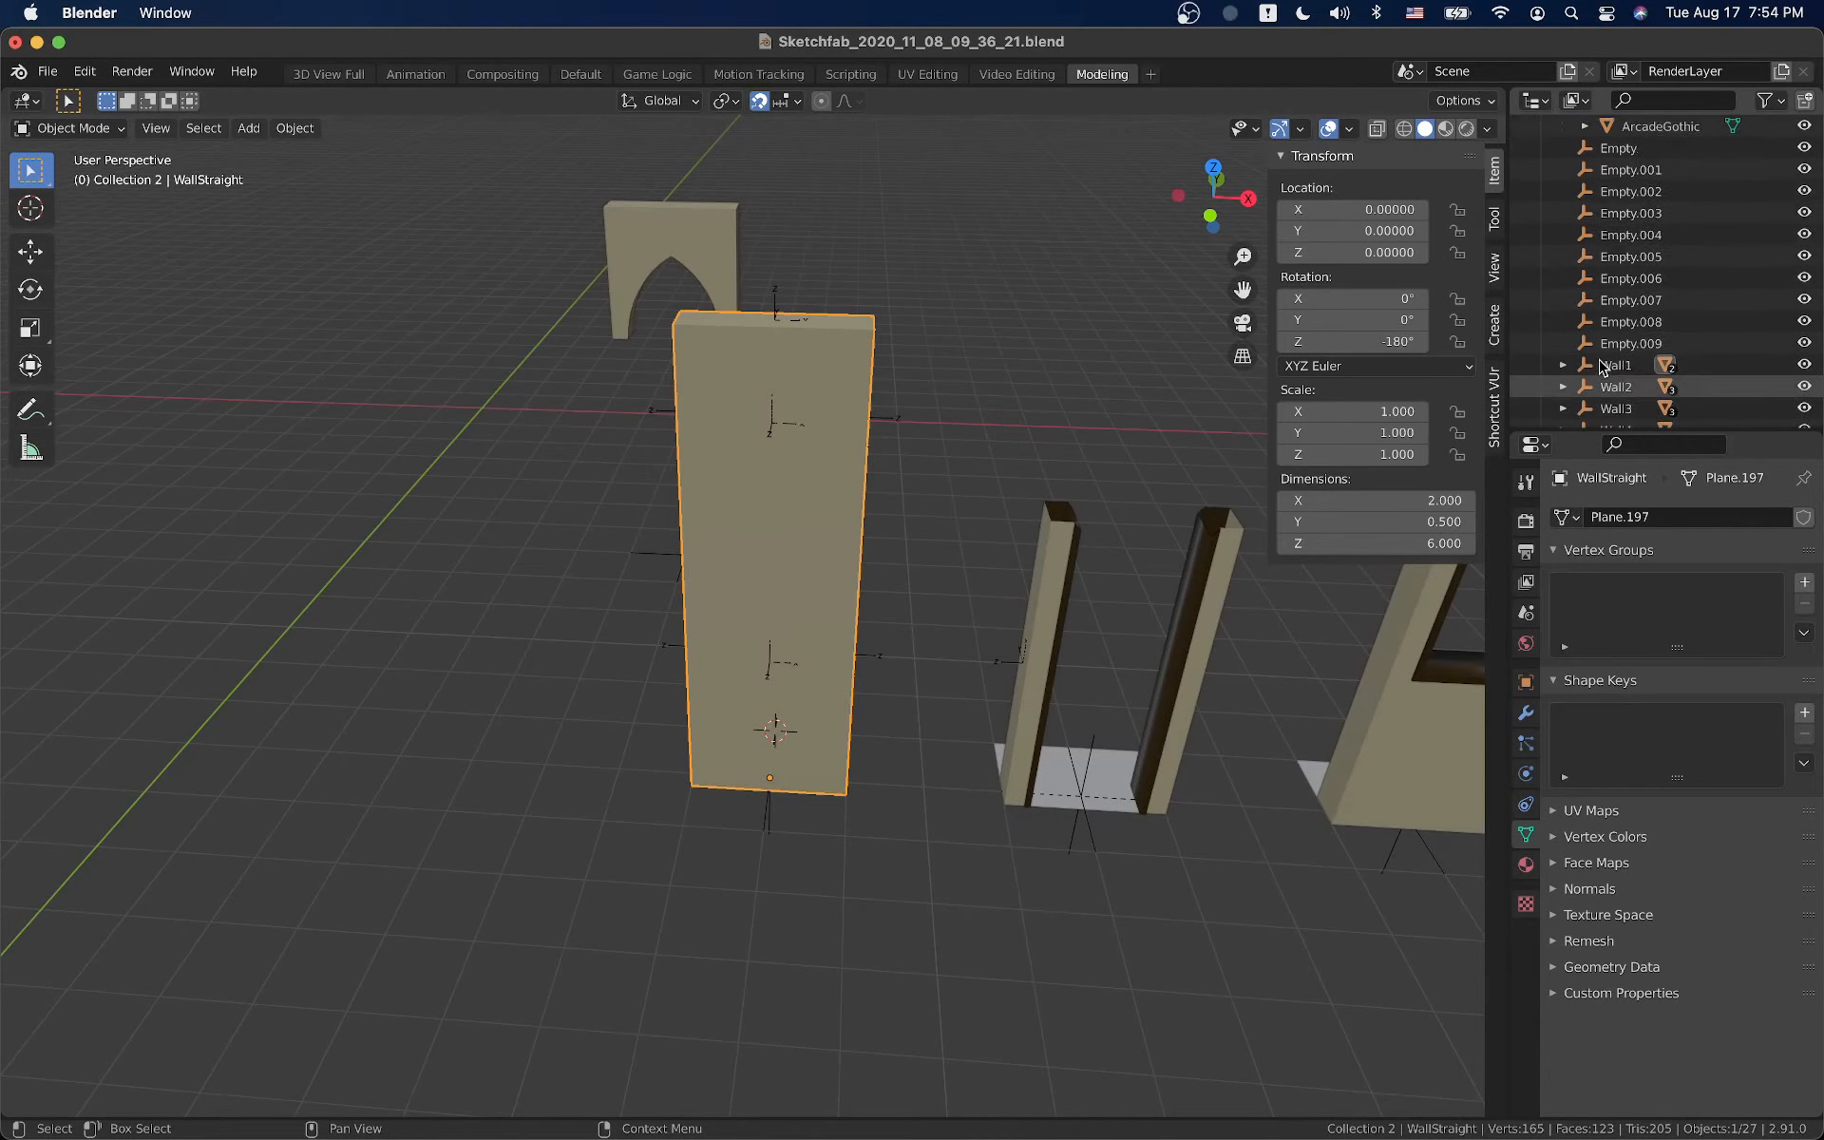
scroll(1606, 361, up, 5)
click(1612, 213)
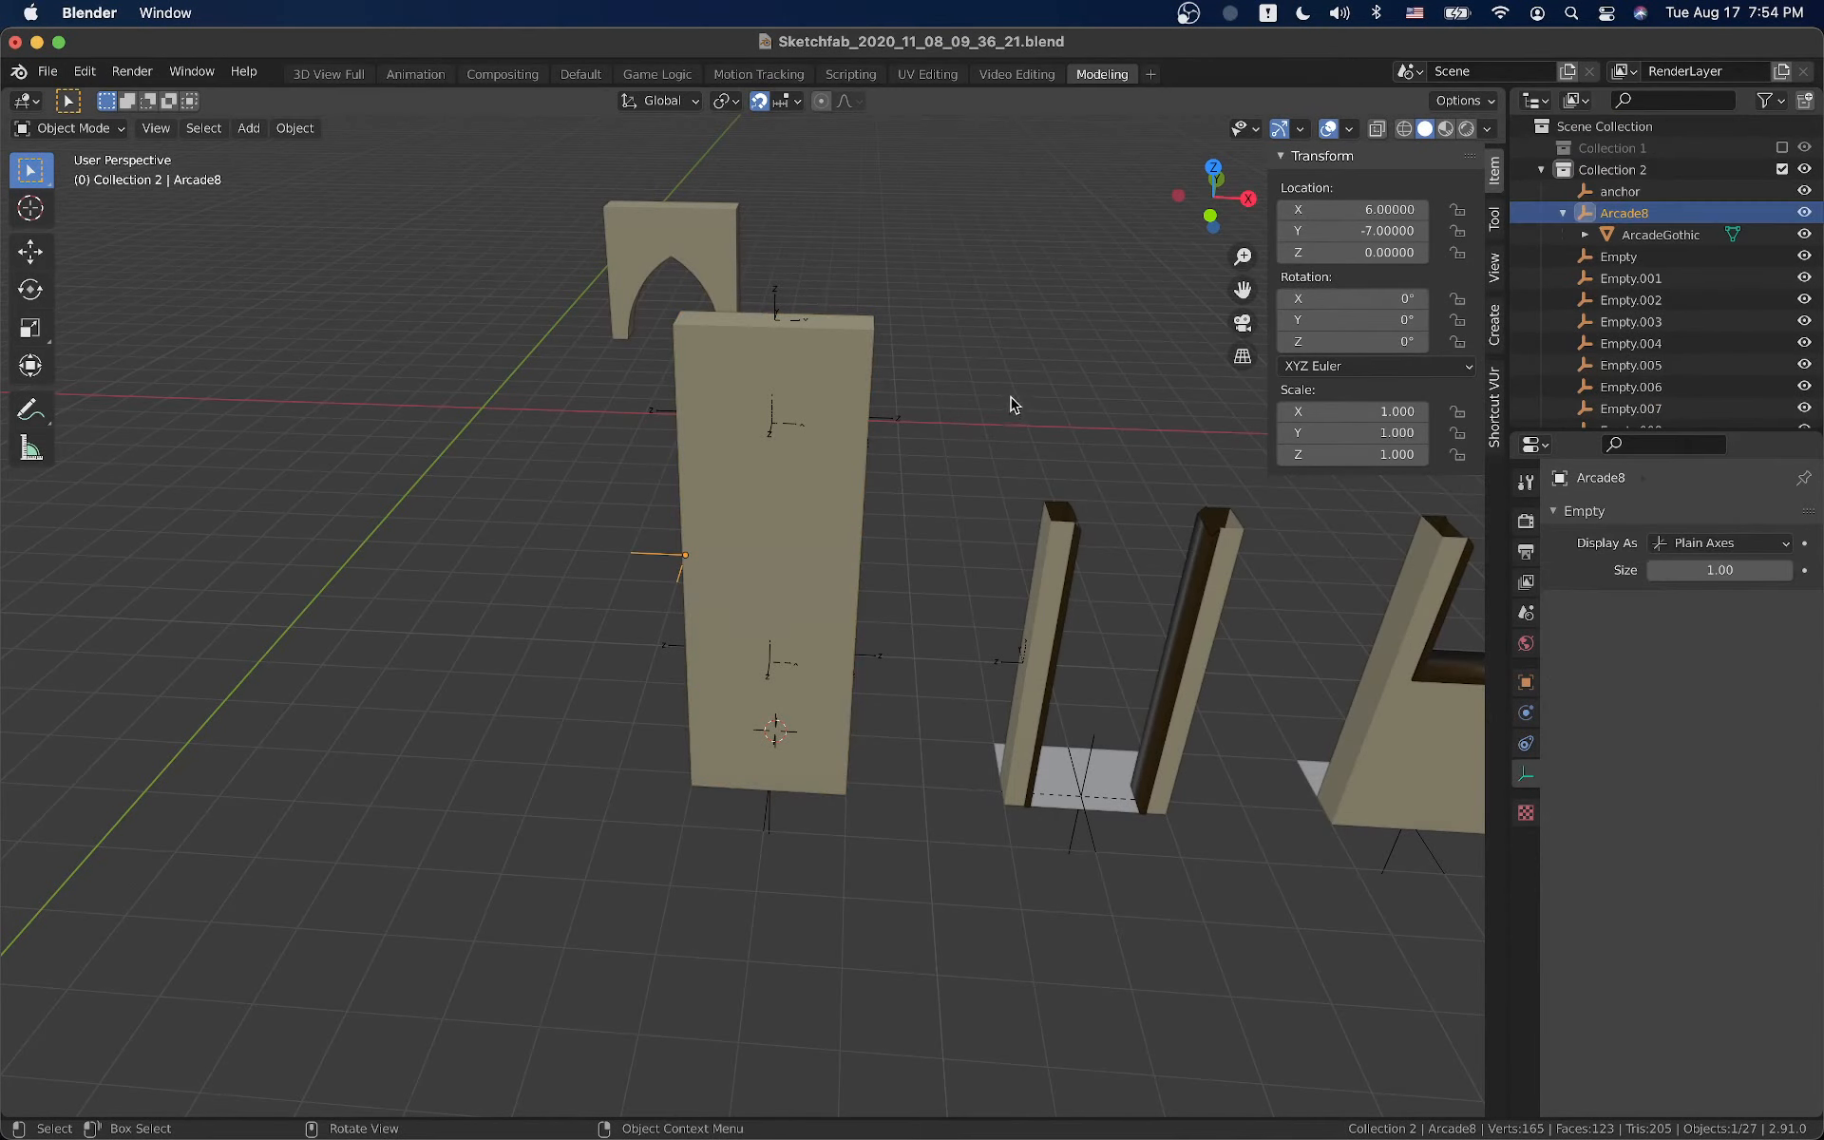
click(776, 796)
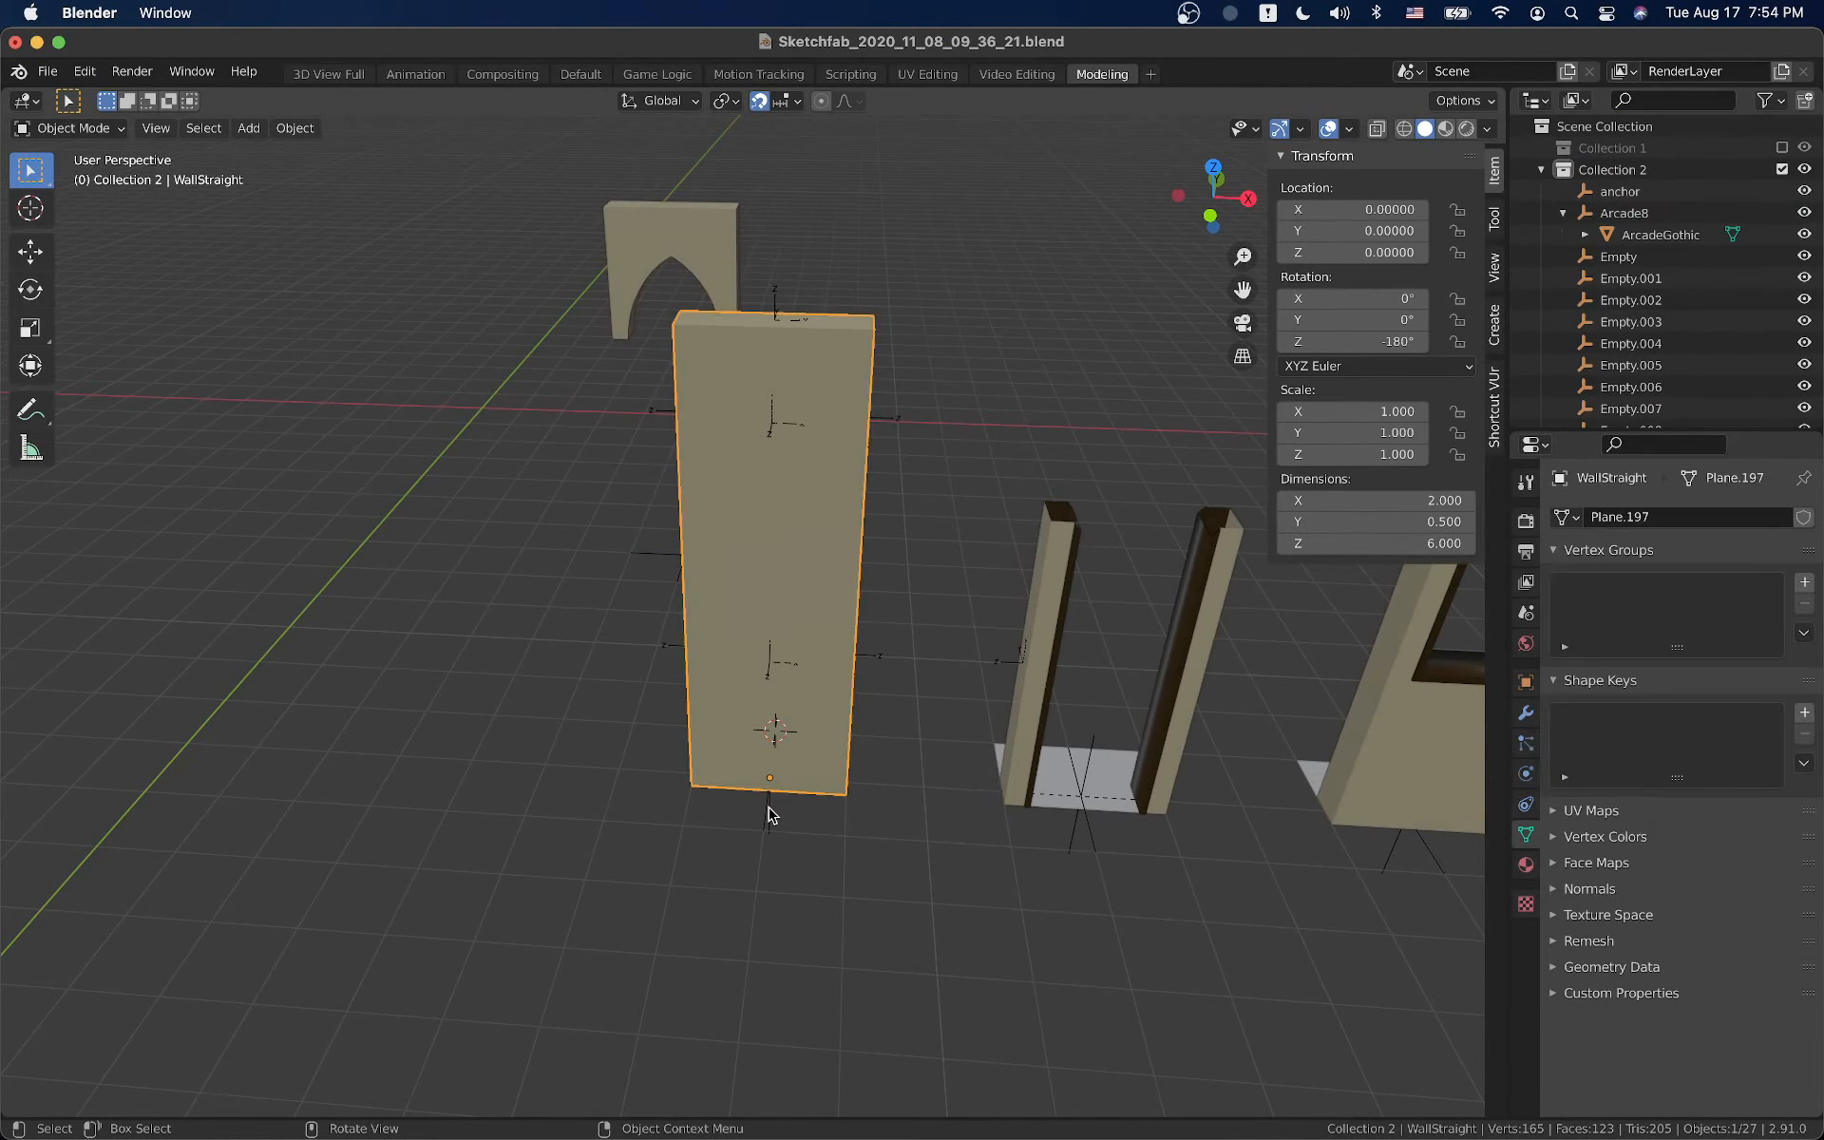
click(770, 814)
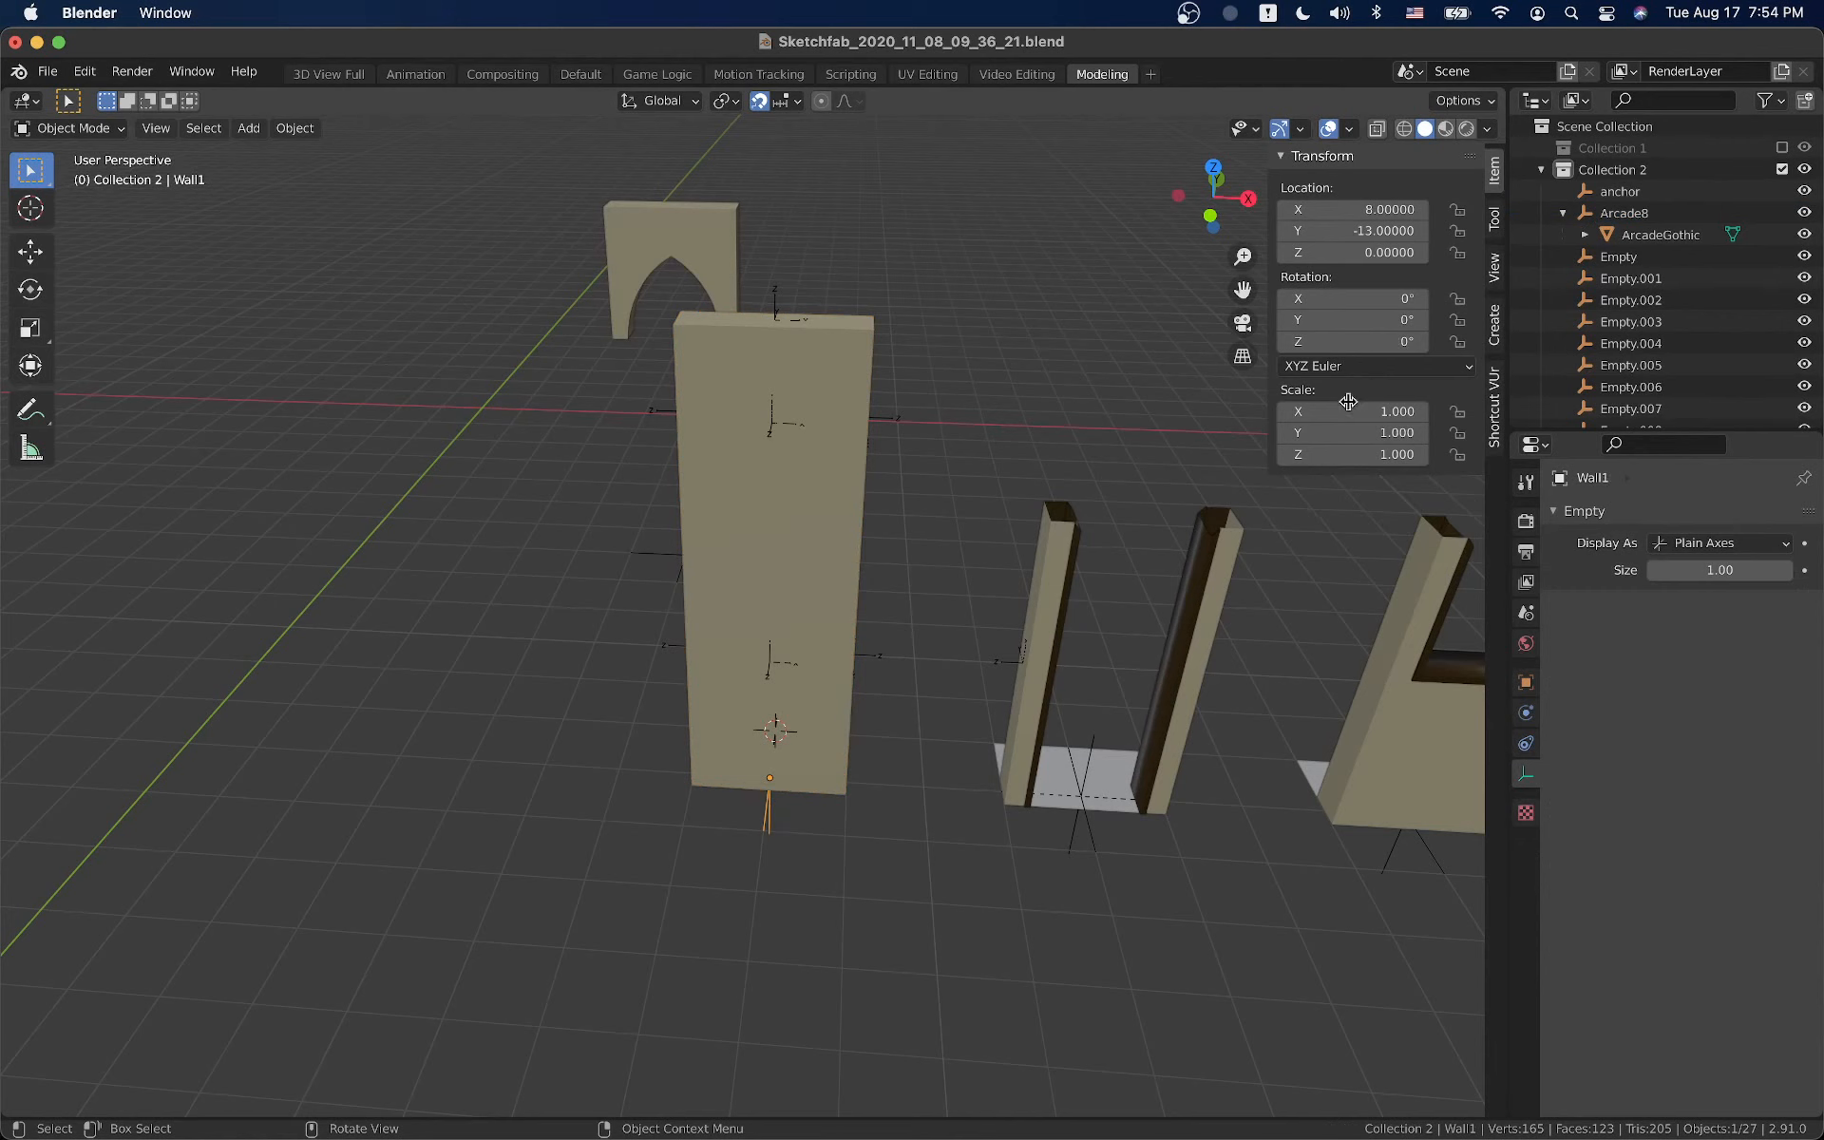
click(849, 544)
click(1605, 343)
click(1563, 343)
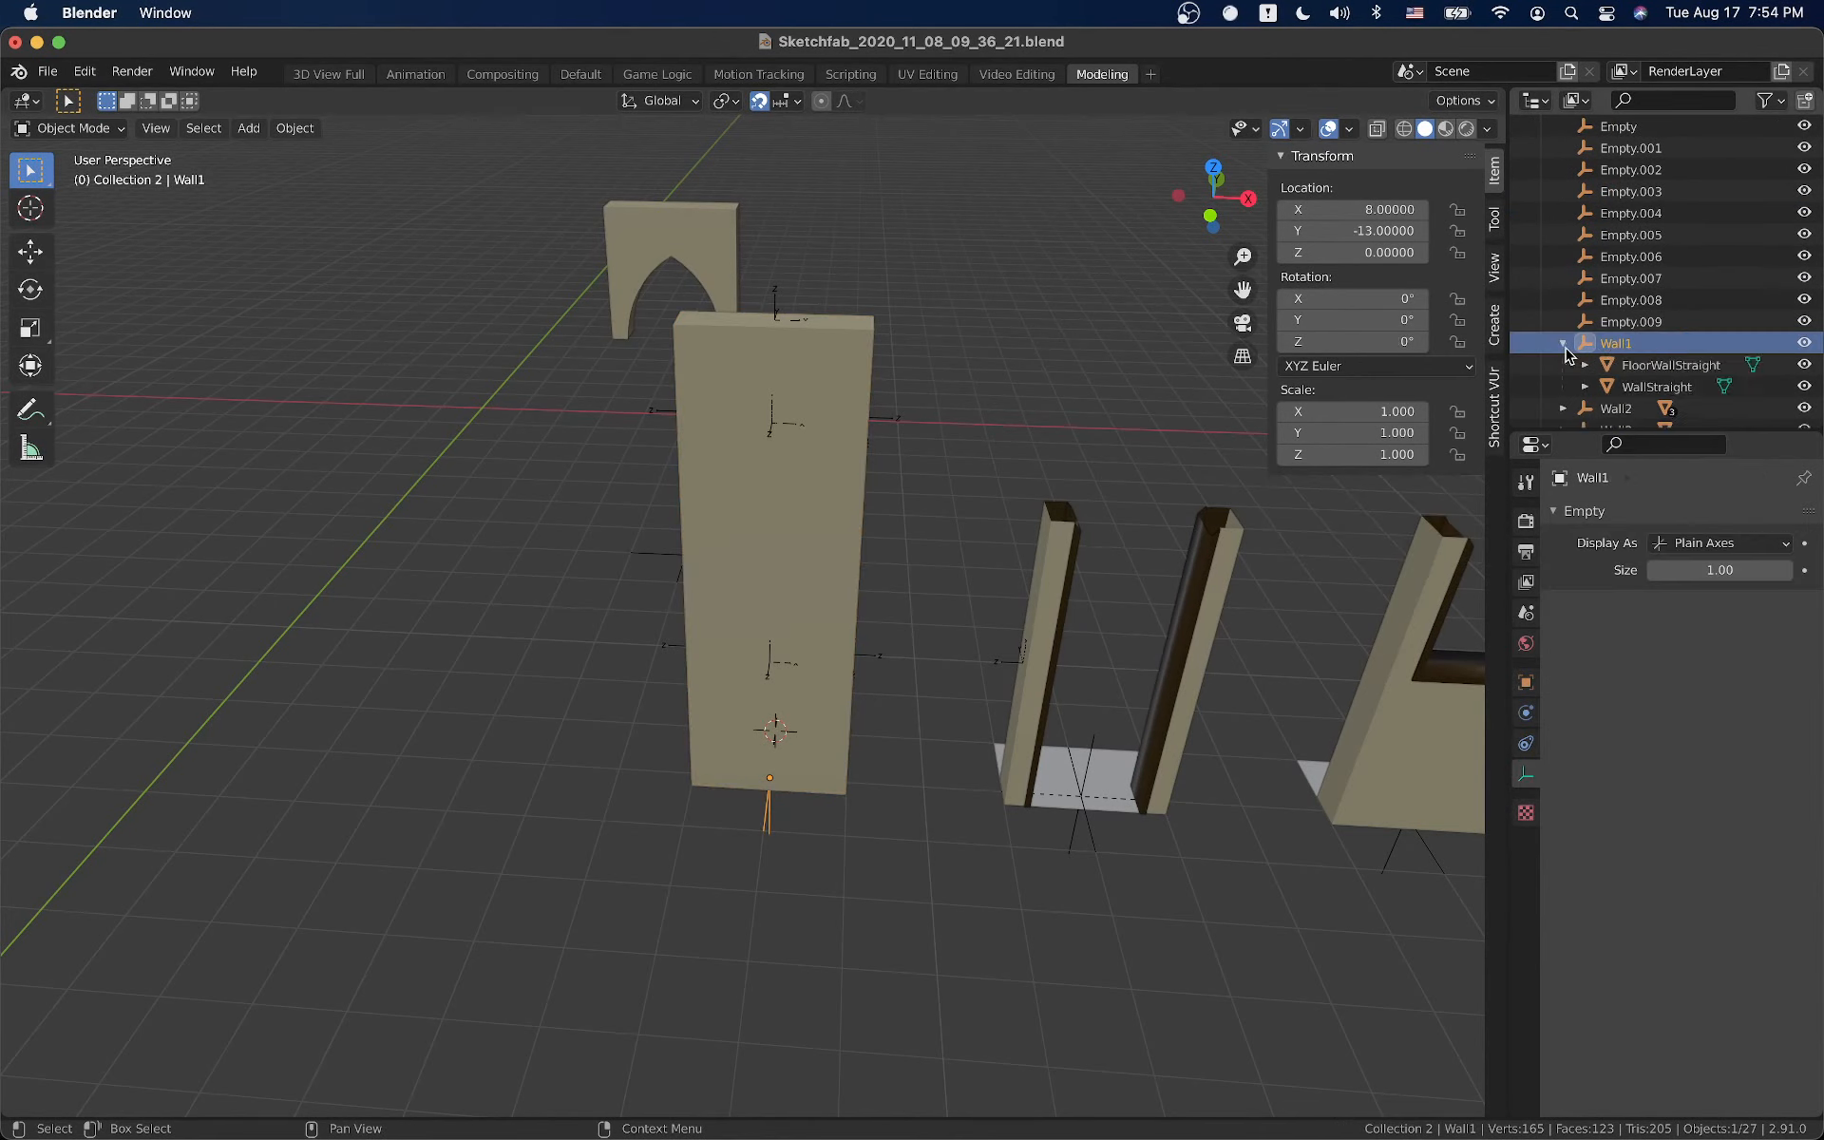
scroll(1566, 350, down, 2)
click(1563, 300)
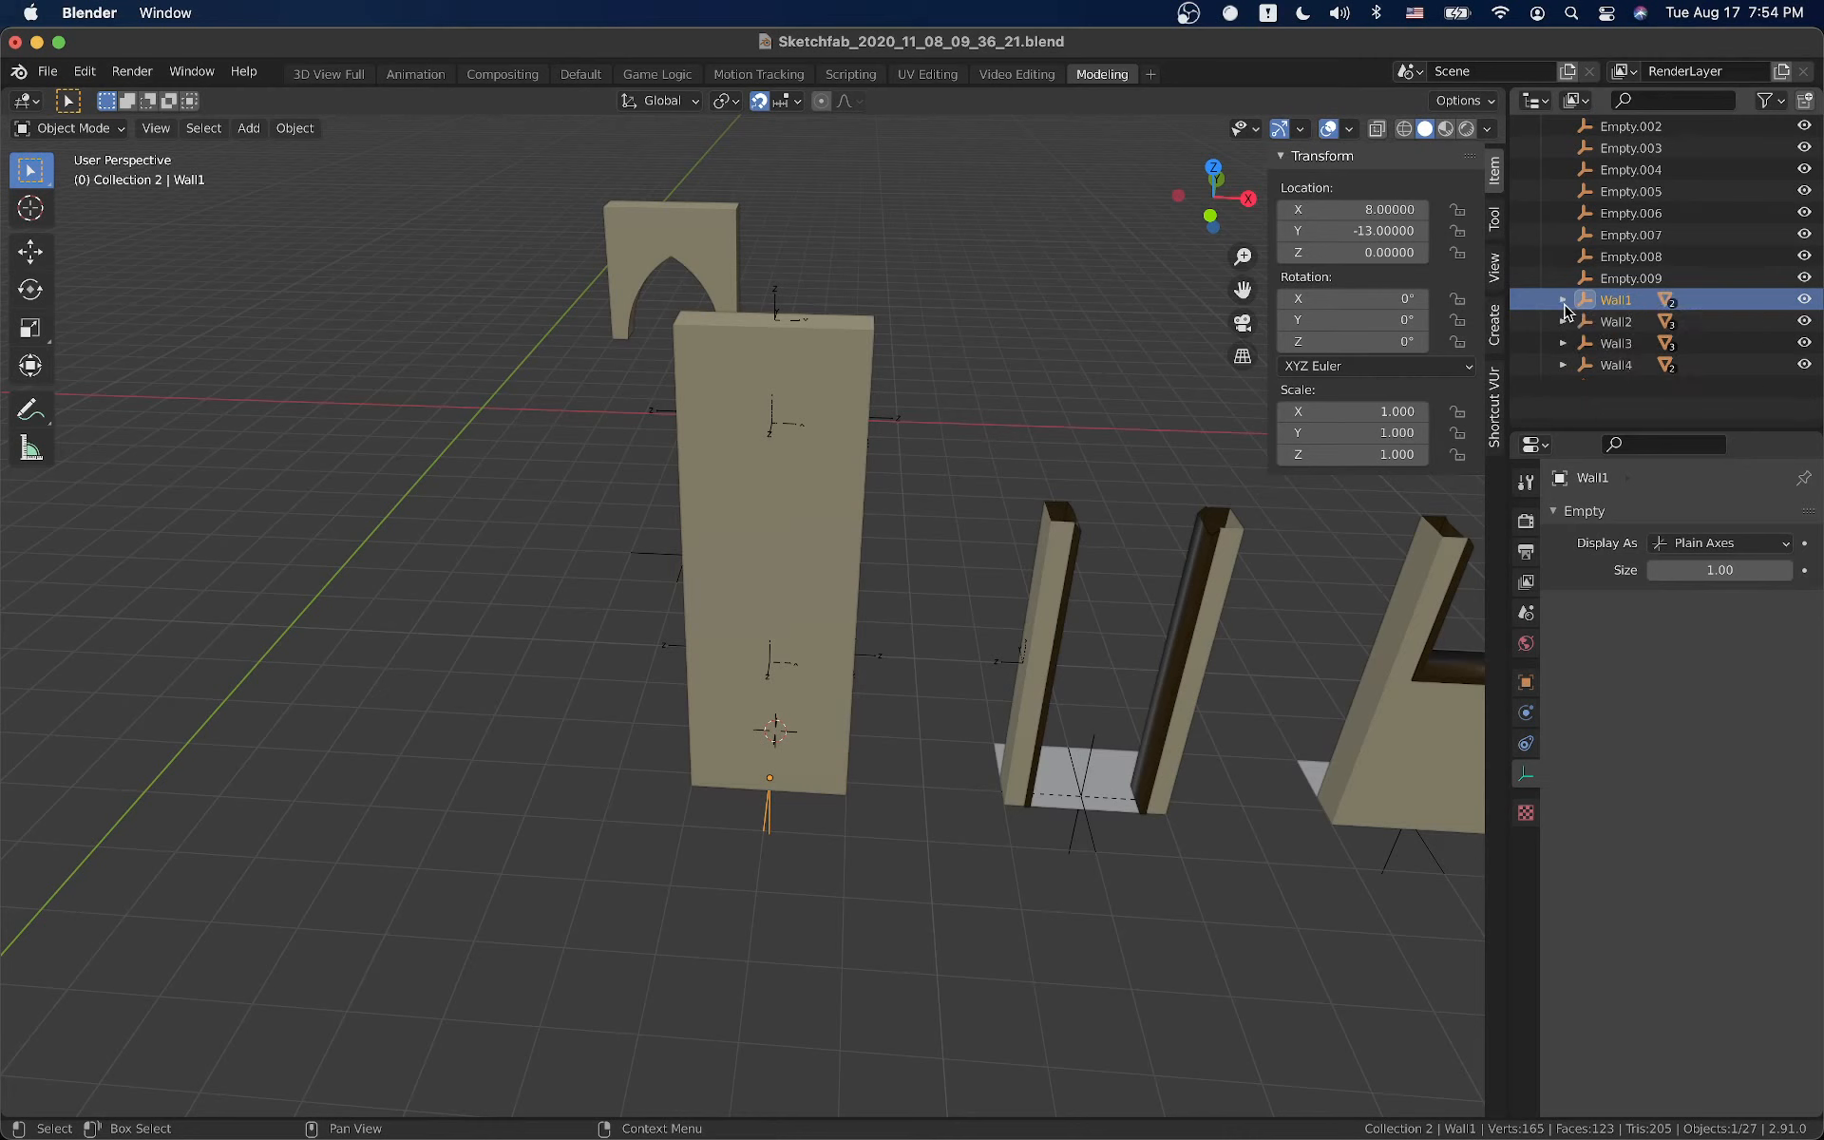
scroll(1565, 314, up, 2)
Try scaling the Wall1 parent empty together with its child meshes
key(s)
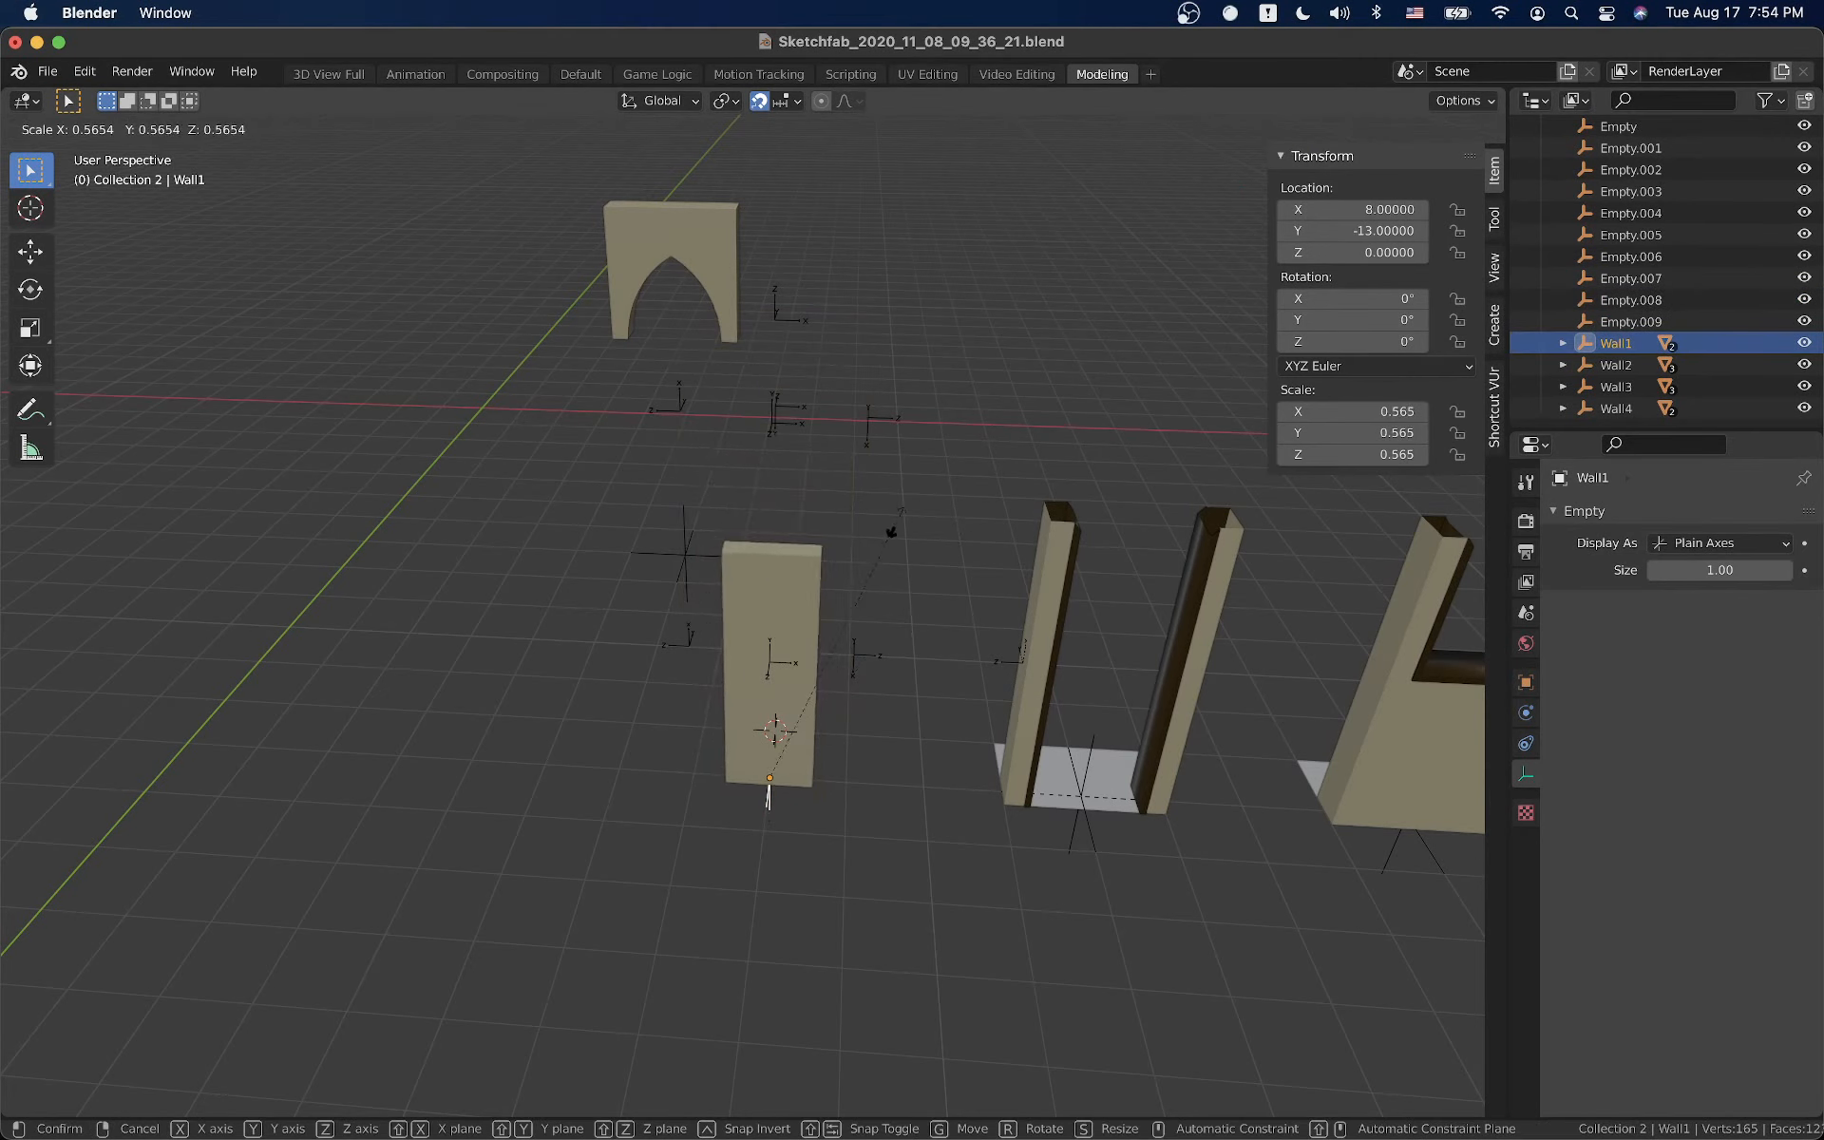
key(Escape)
drag(970, 274, 929, 404)
Select the straight wall's top anchor empty, both front-face empties and both empties on the X = 9 side, leaving the wall mesh unselected
click(777, 309)
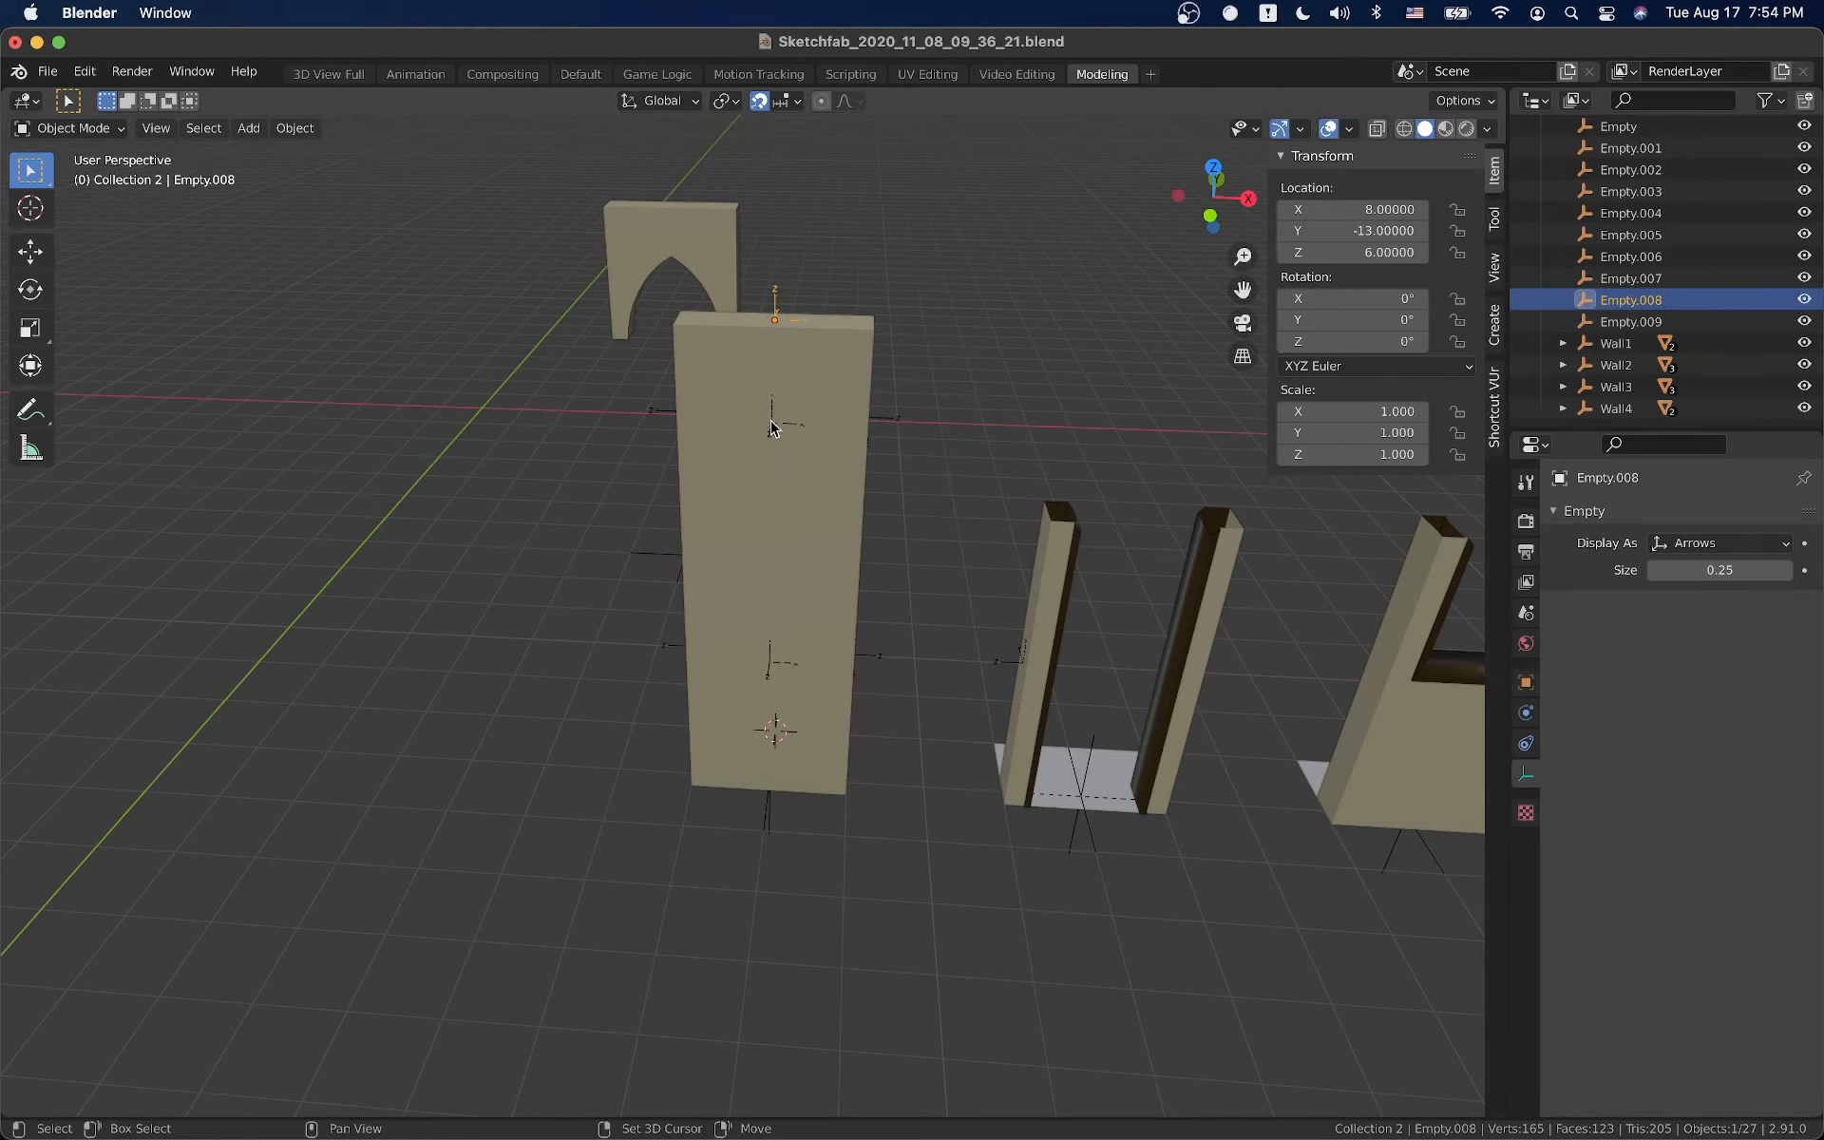
shift+click(773, 423)
middle_drag(918, 488, 855, 472)
shift+click(783, 372)
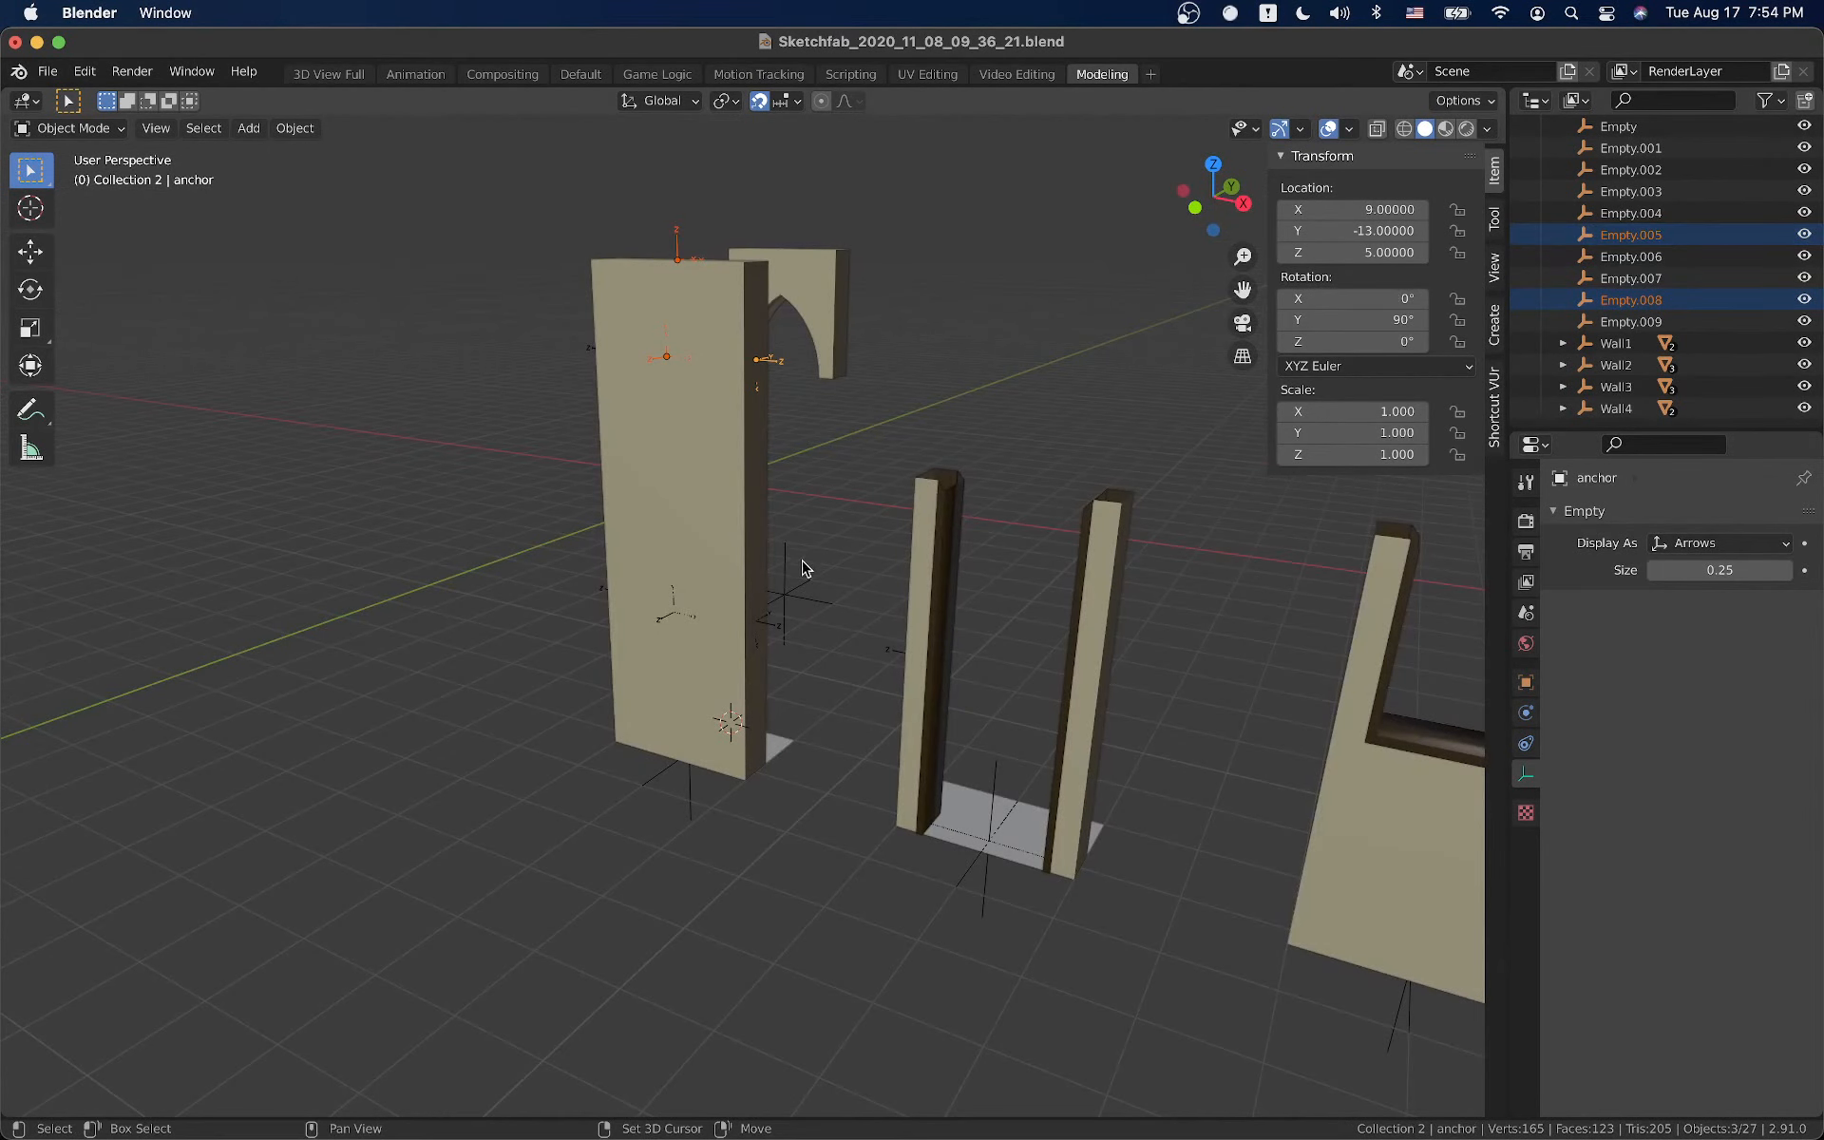
shift+click(761, 629)
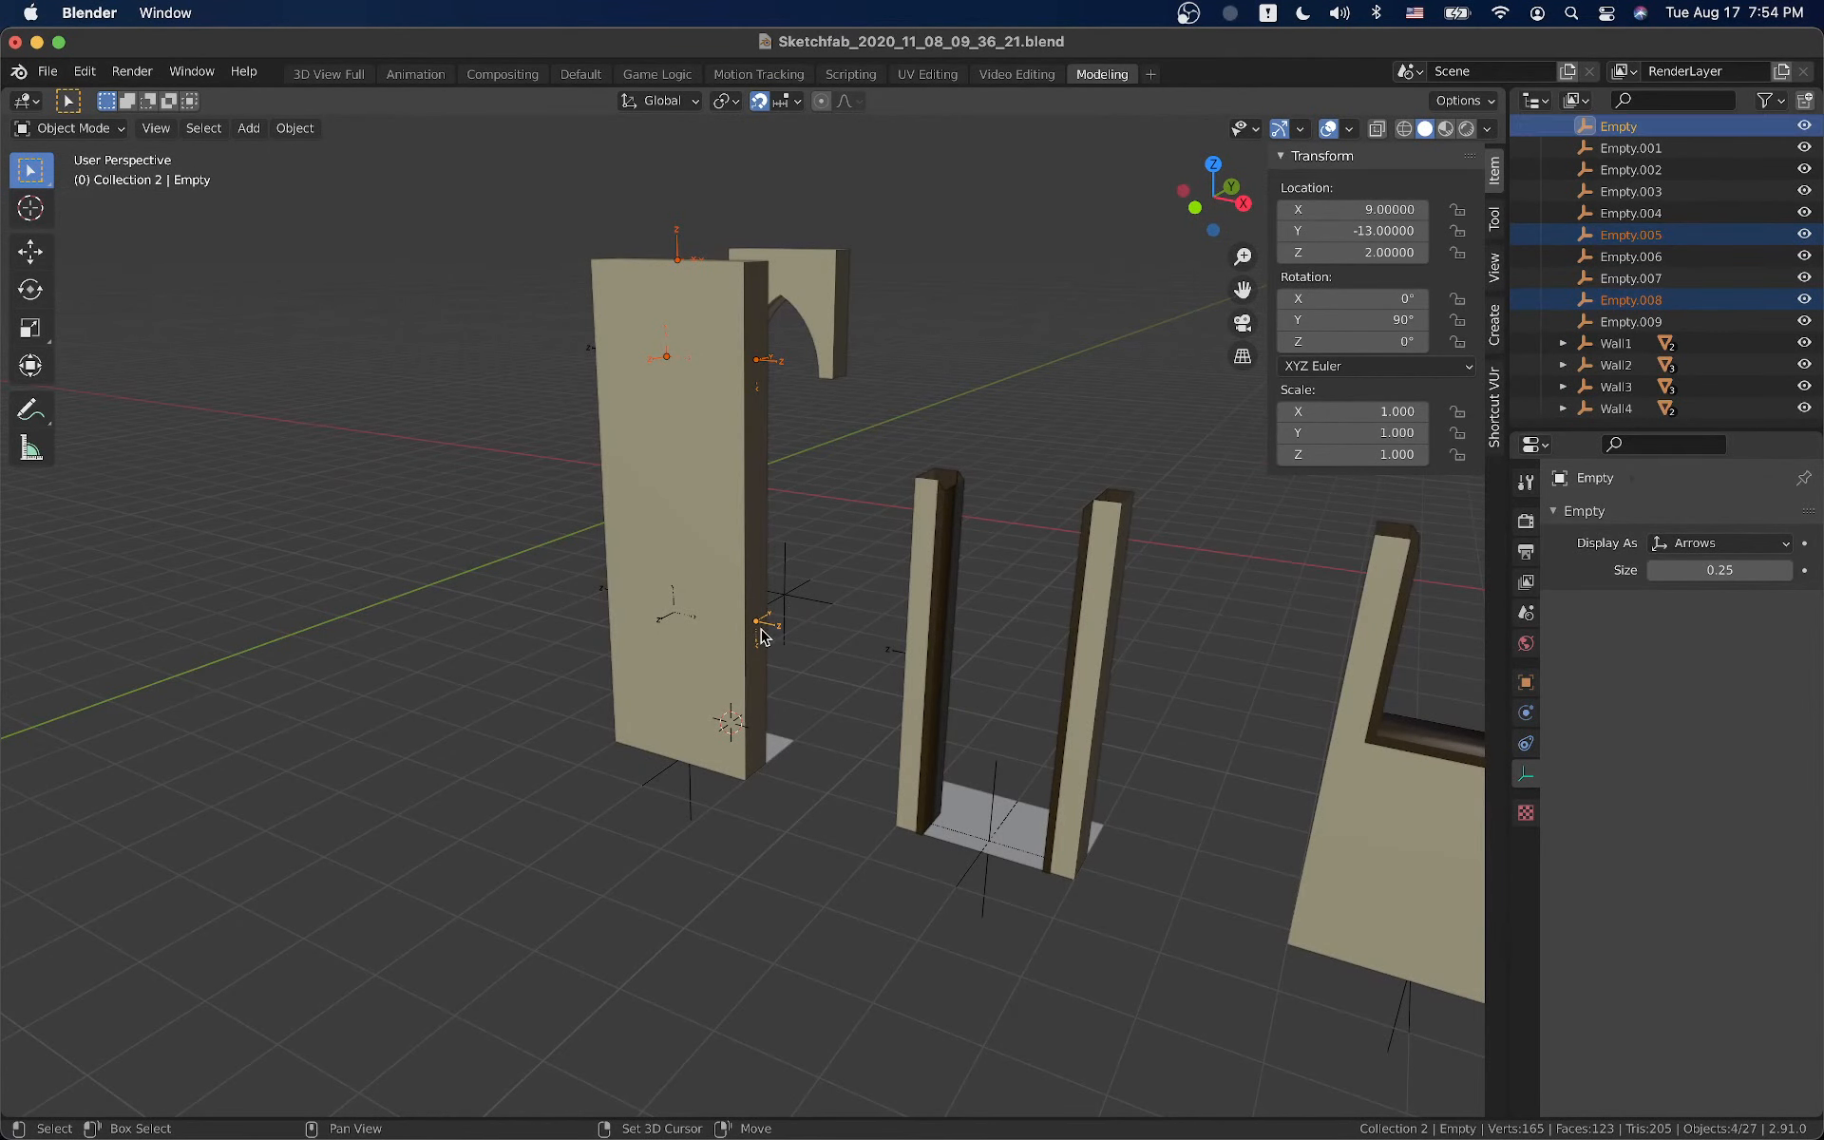
shift+click(652, 623)
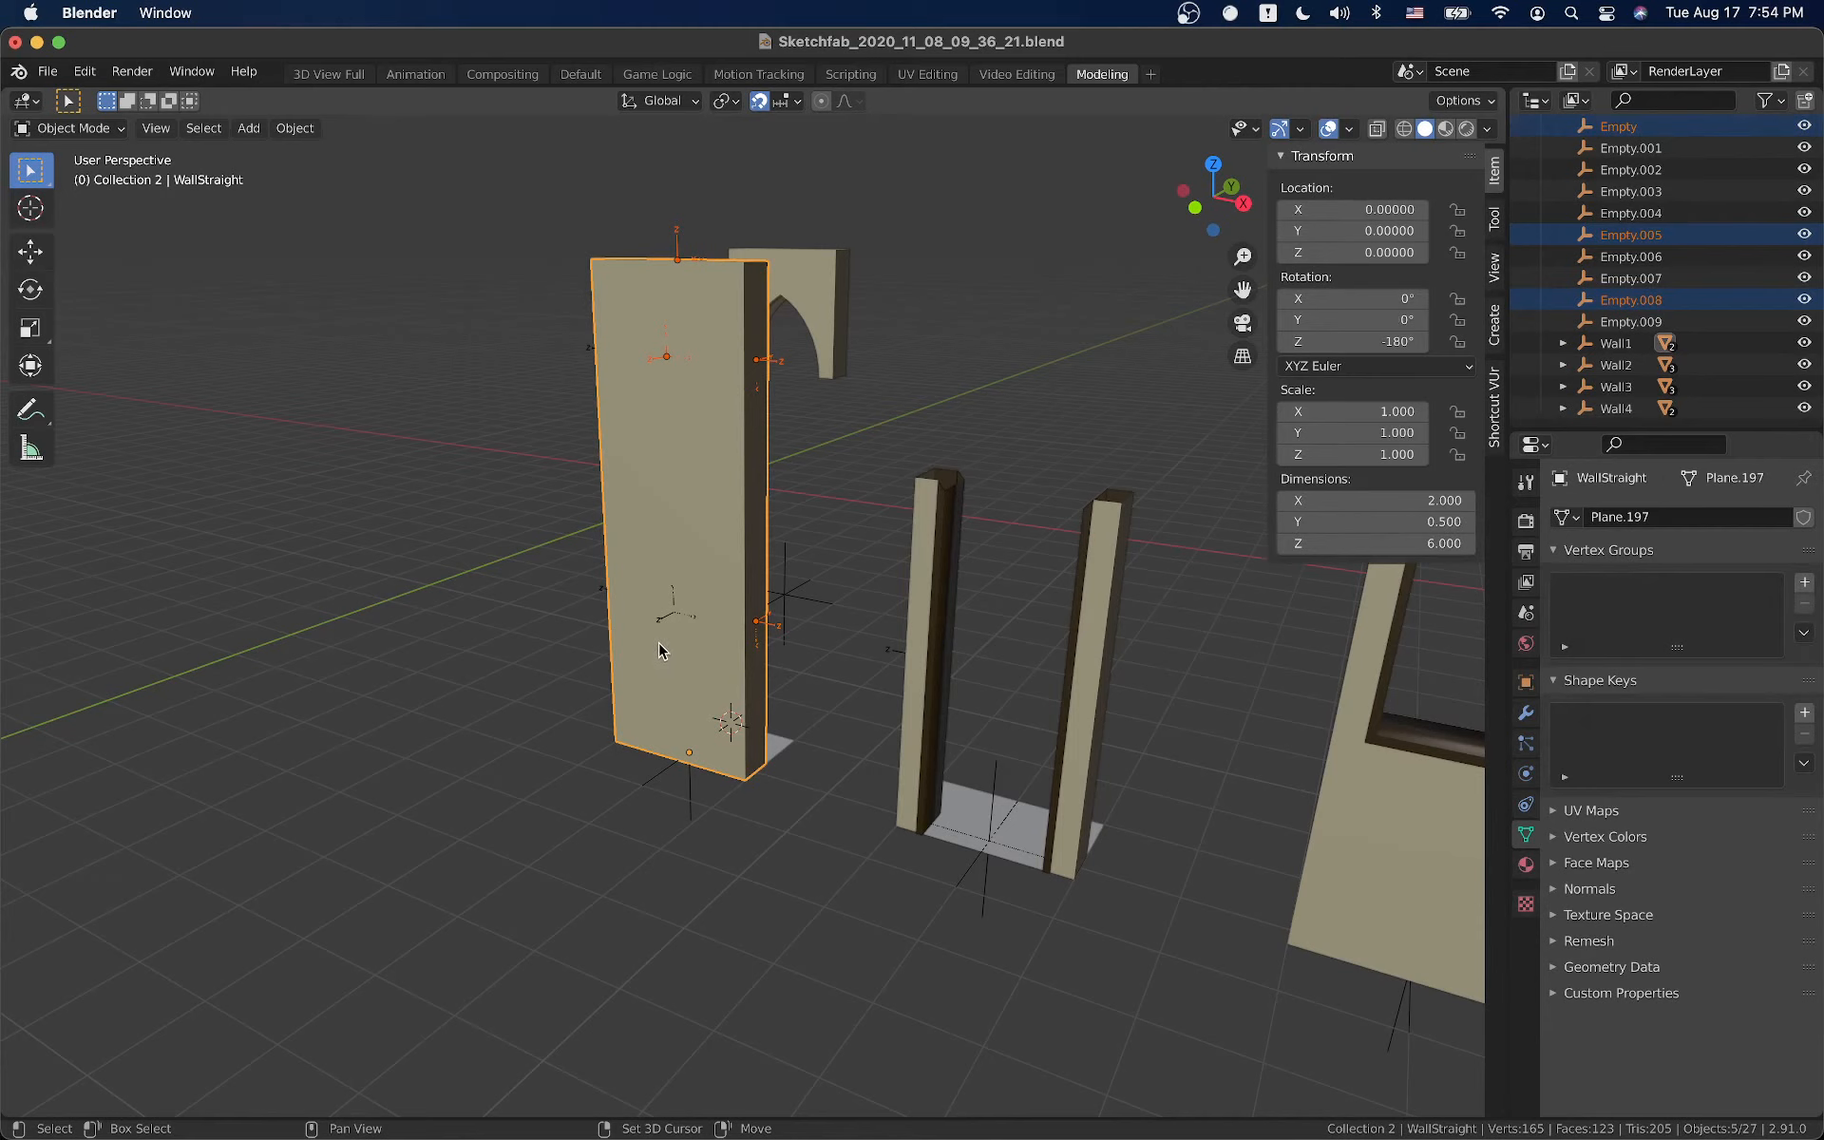
shift+click(662, 634)
shift+click(664, 623)
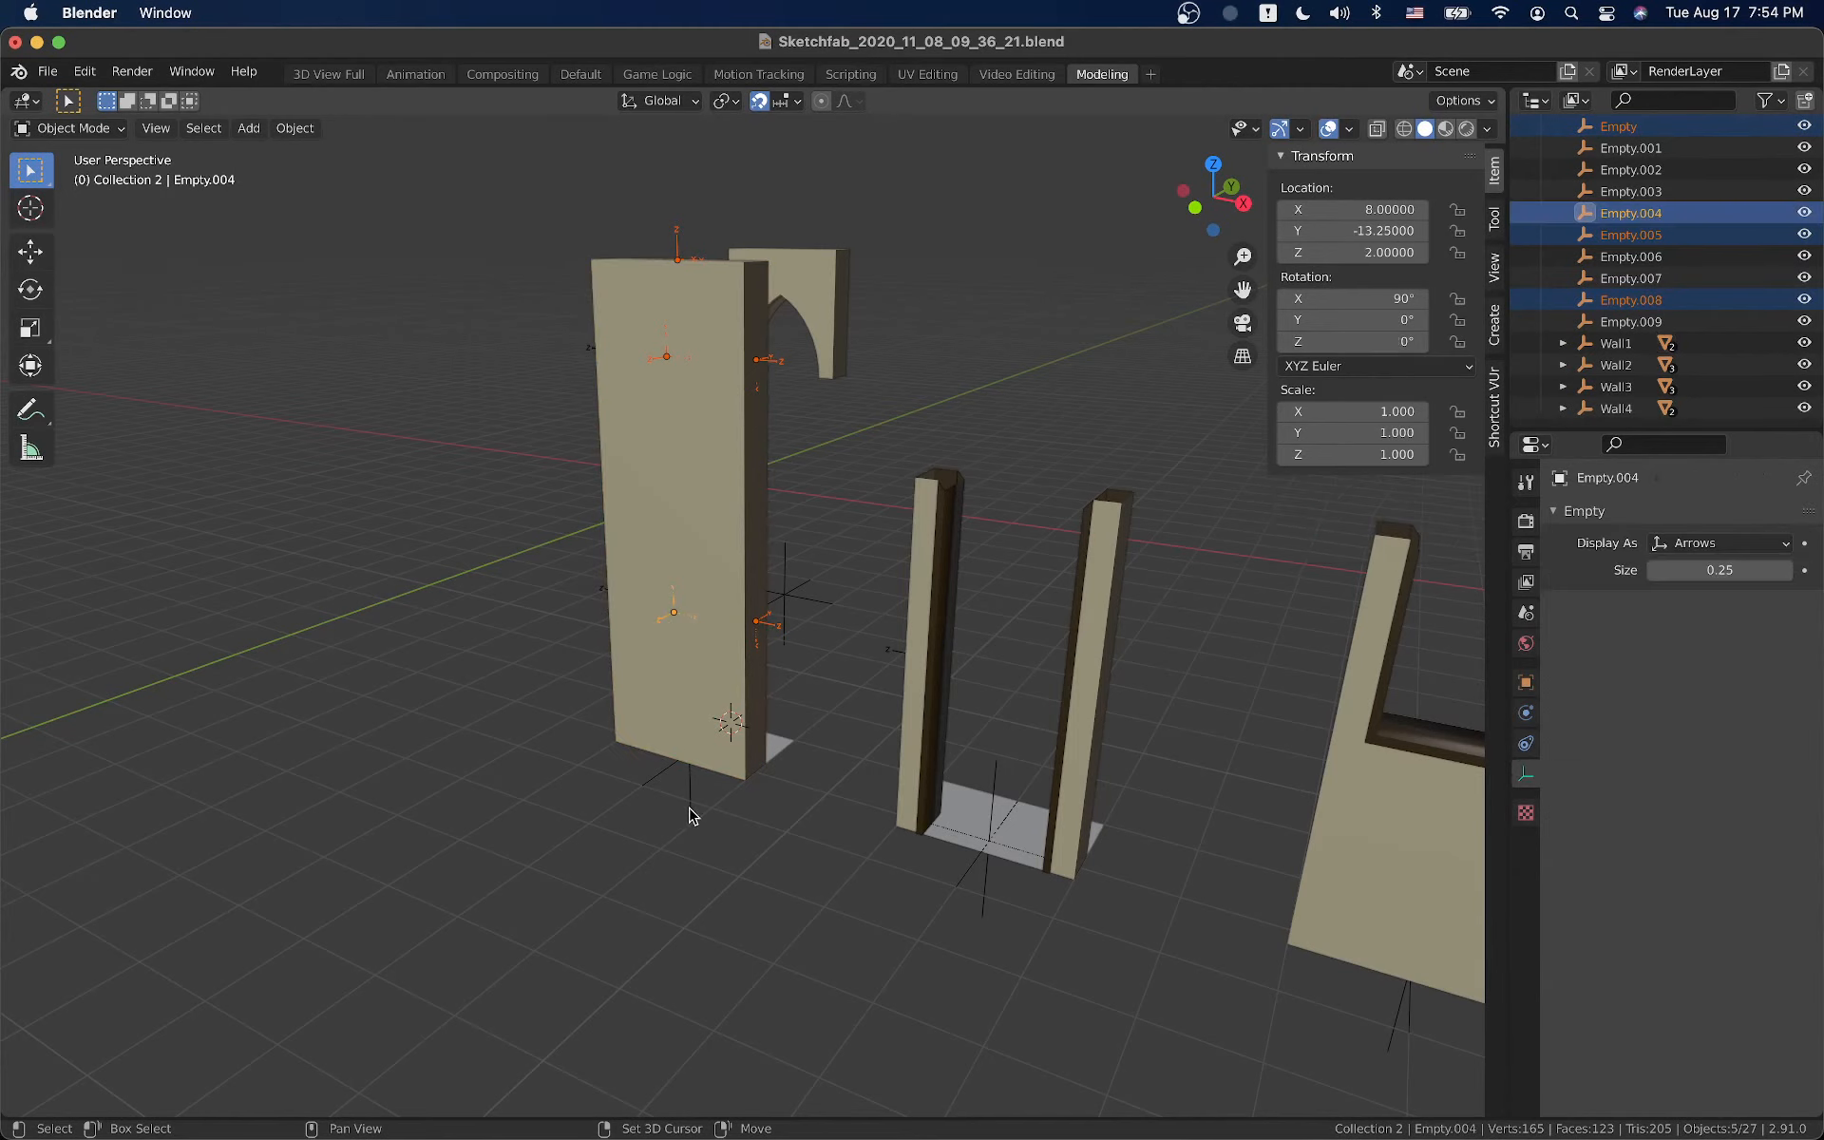
Add the two anchor empties on the wall's X = 7 side and the two on its back face to the selection
middle_drag(802, 774, 1152, 774)
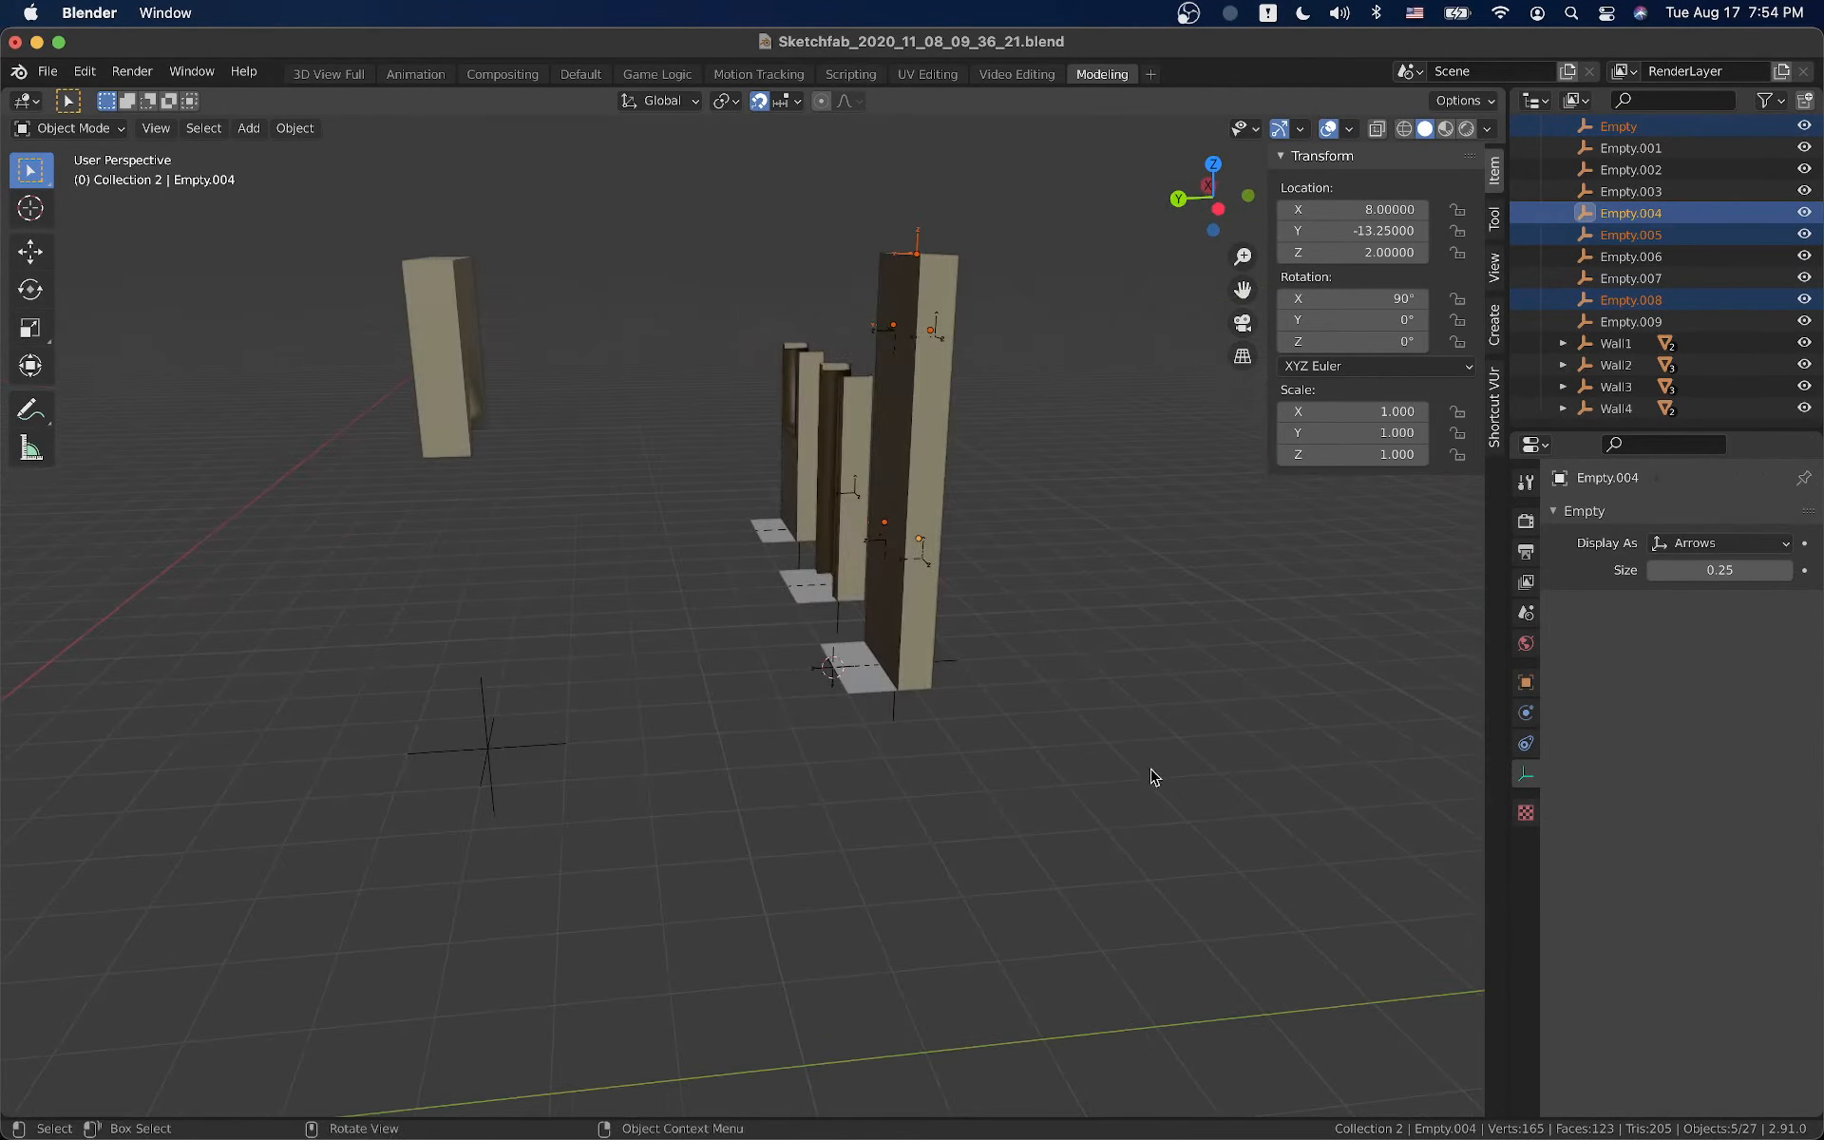
shift+click(923, 558)
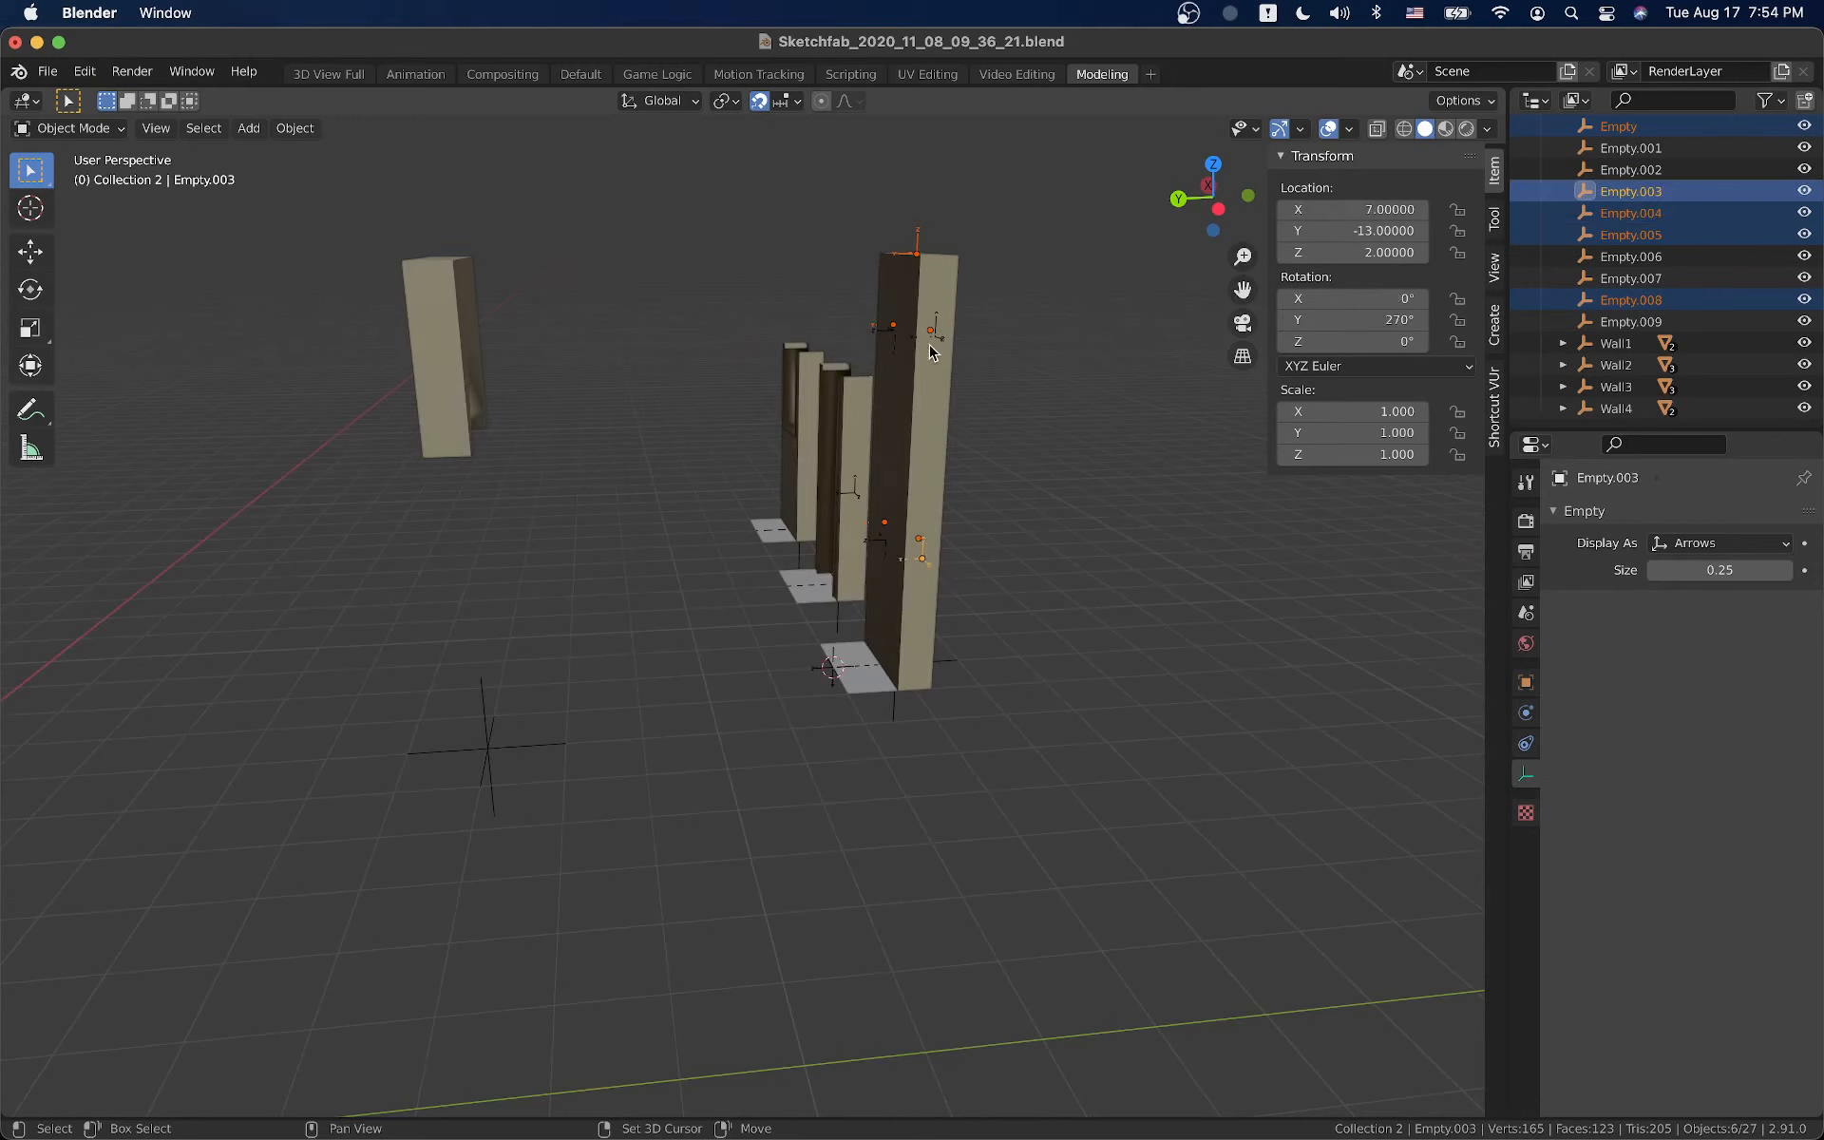
shift+click(934, 337)
shift+click(893, 330)
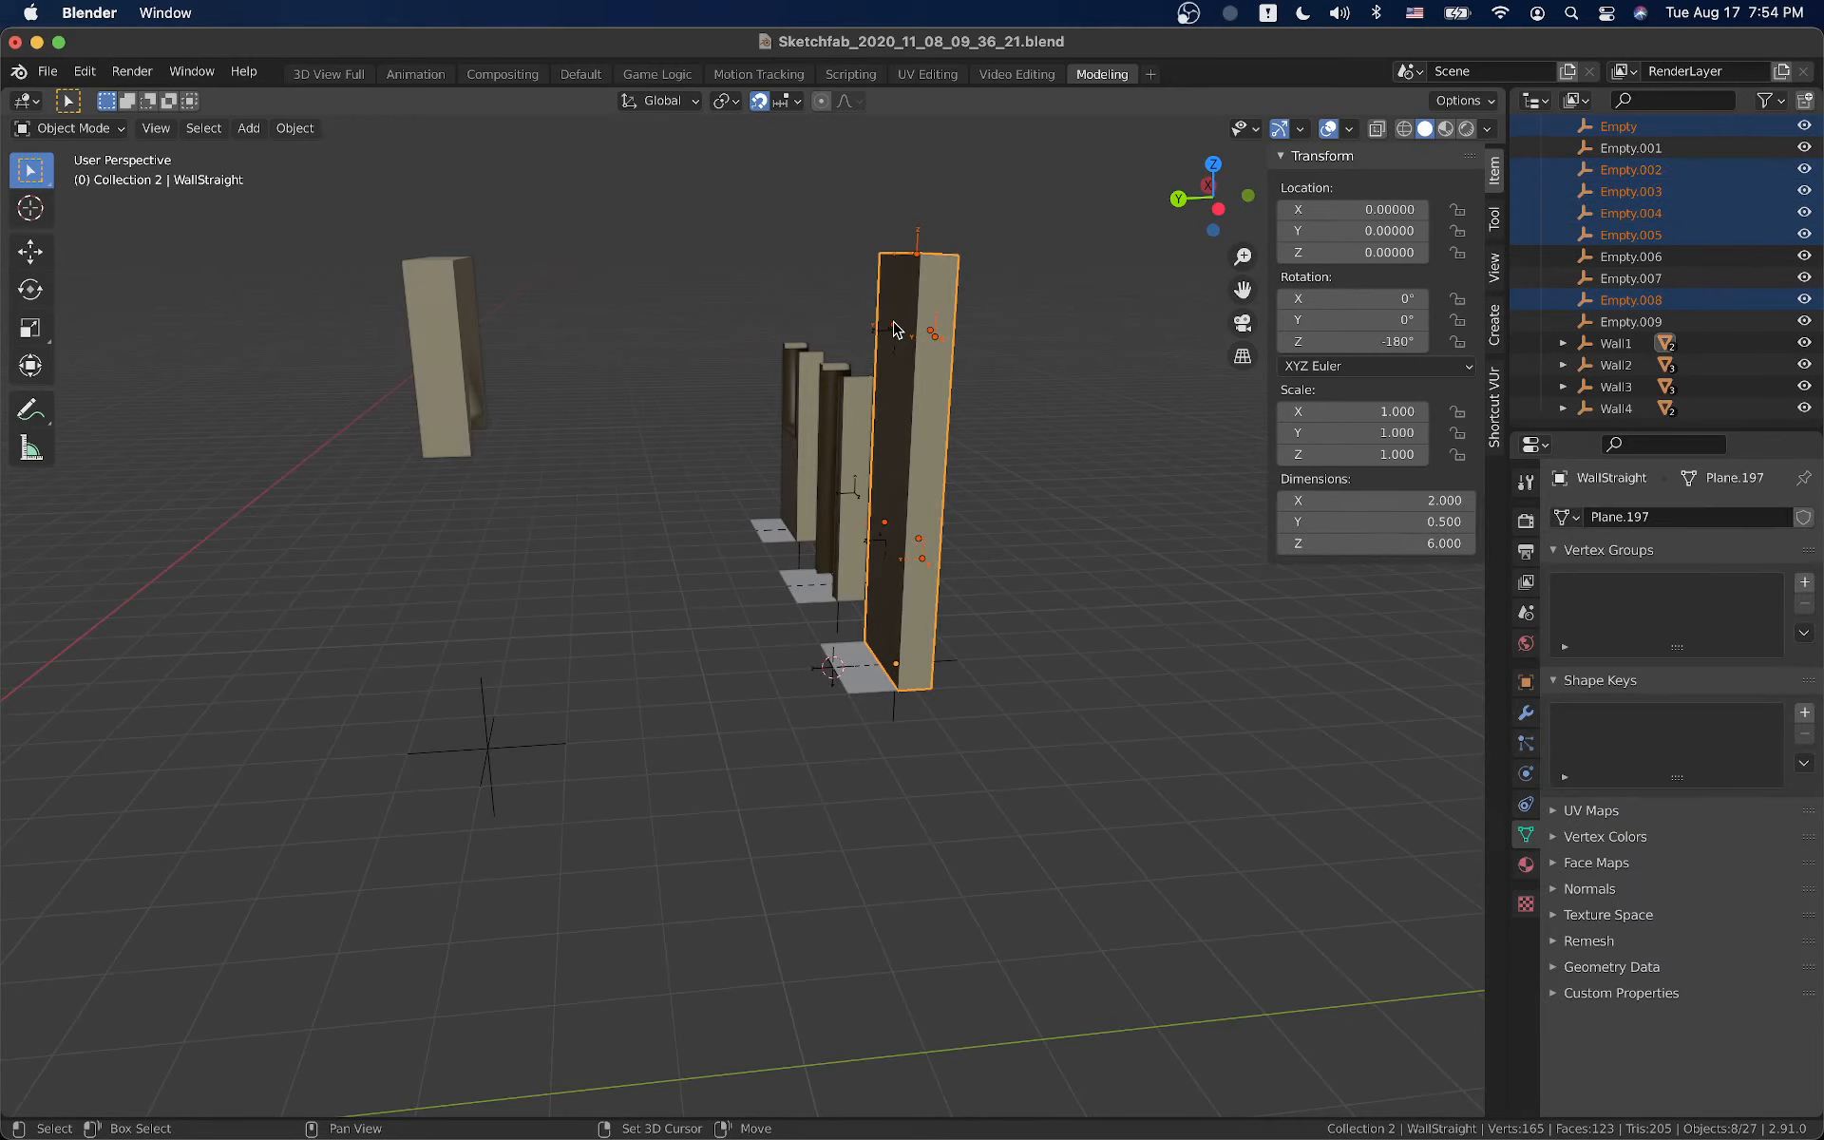
shift+click(893, 330)
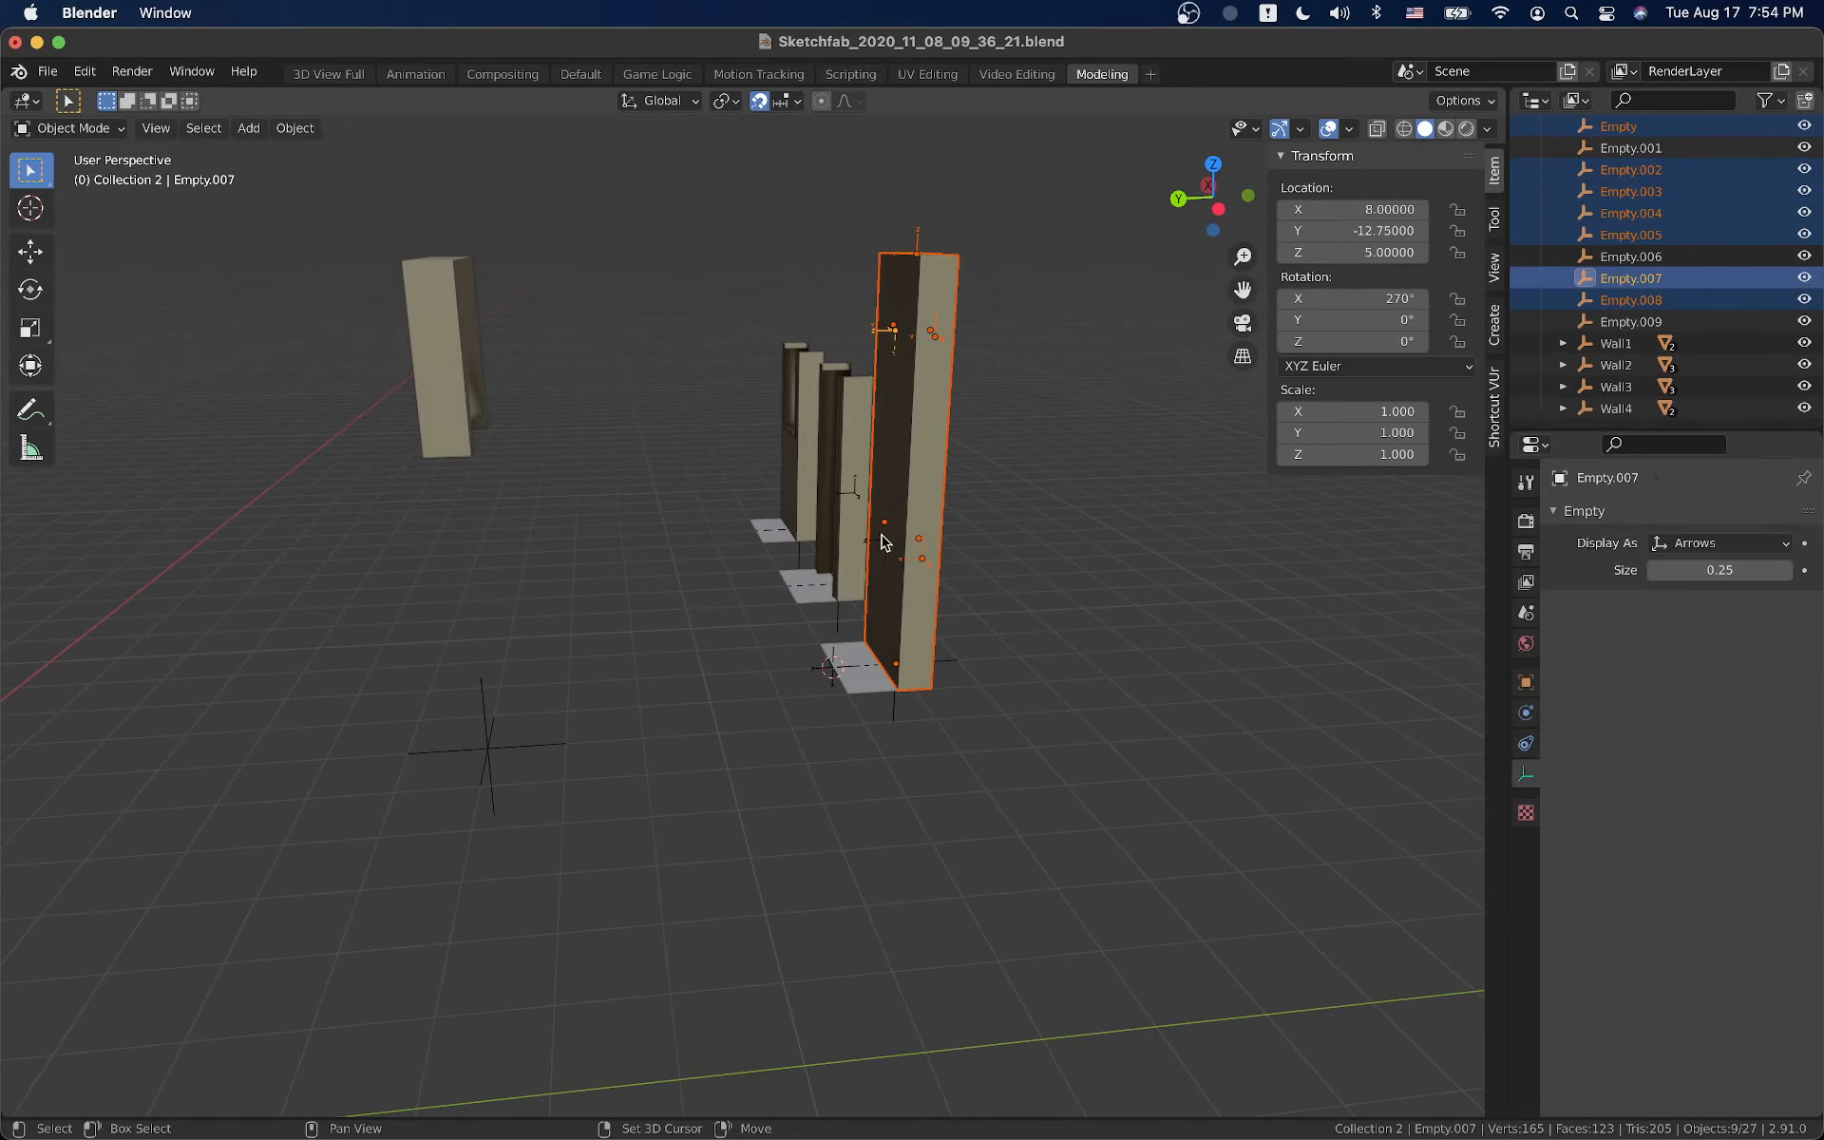
shift+click(883, 542)
Add the floor plane's outer-edge empty to the selection and deselect the straight wall mesh
scroll(920, 497, up, 4)
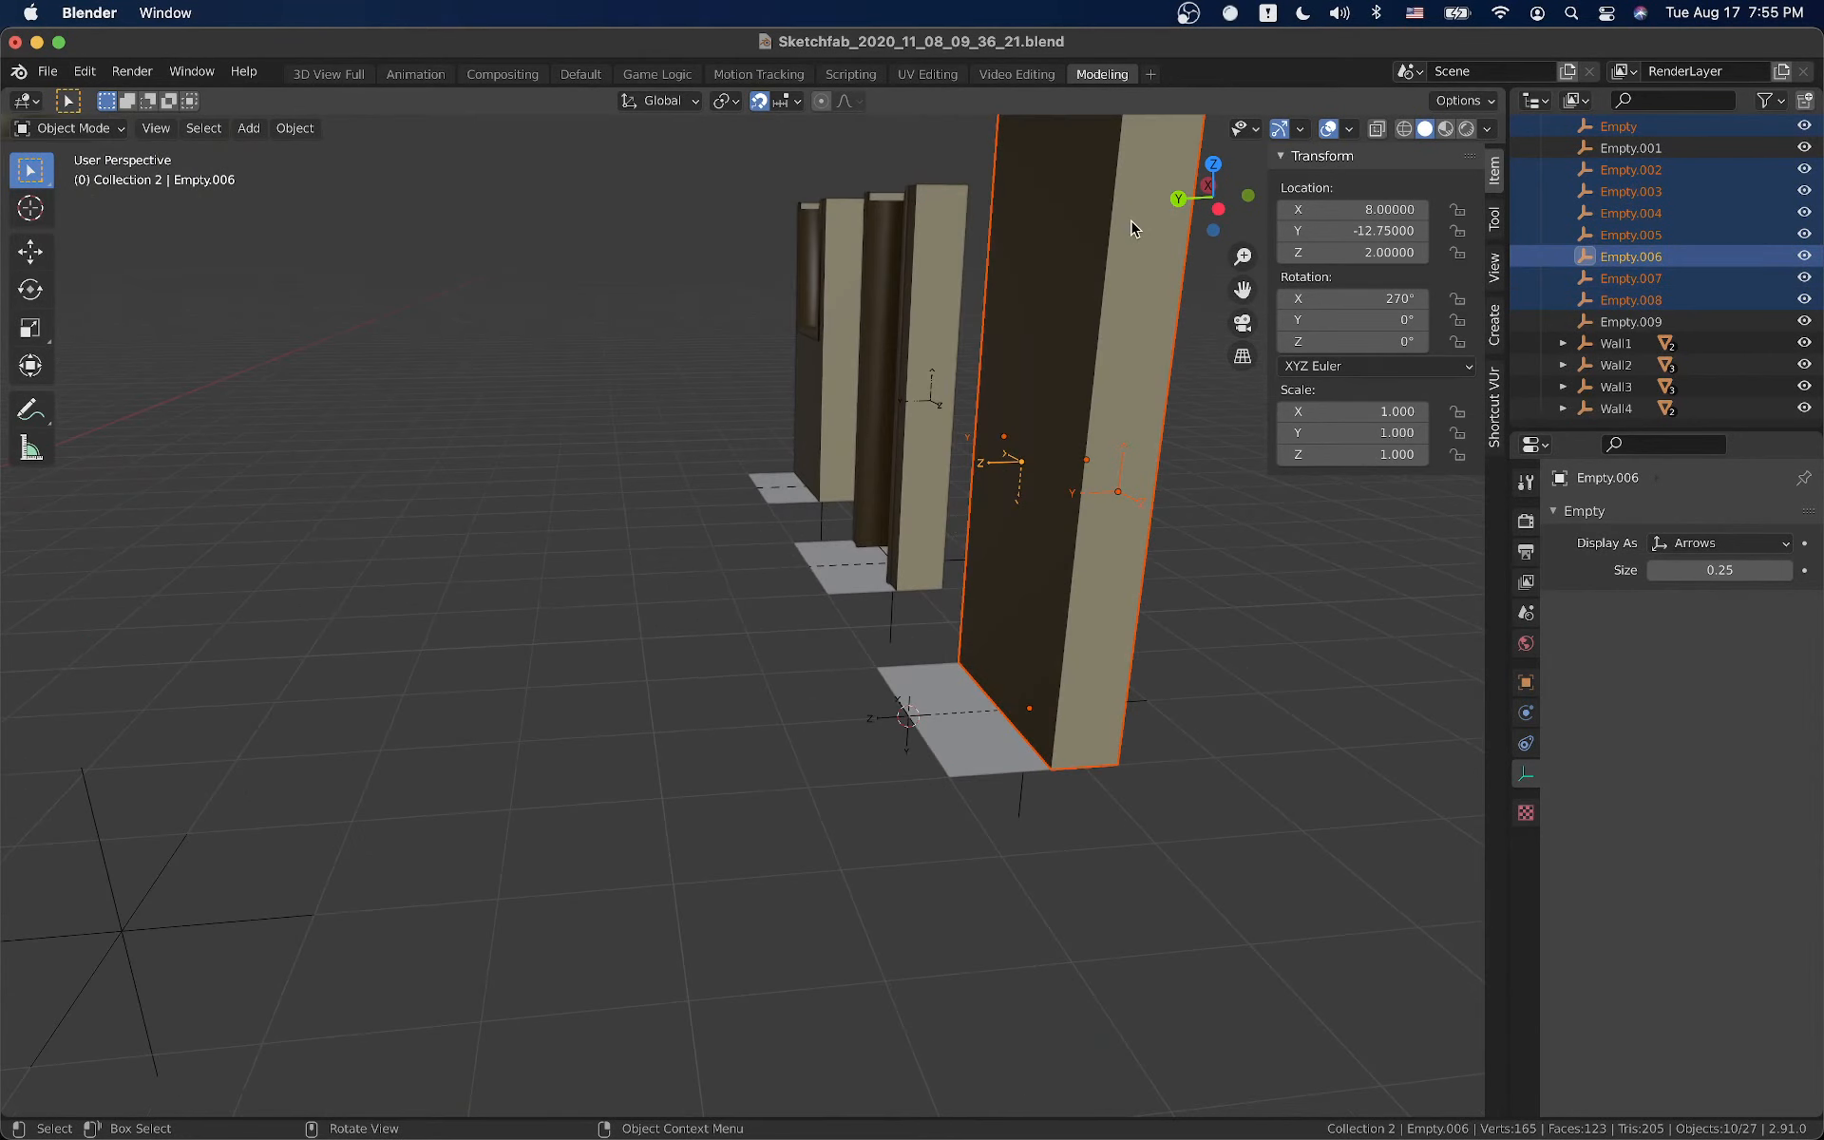
scroll(1102, 404, up, 2)
shift+click(945, 760)
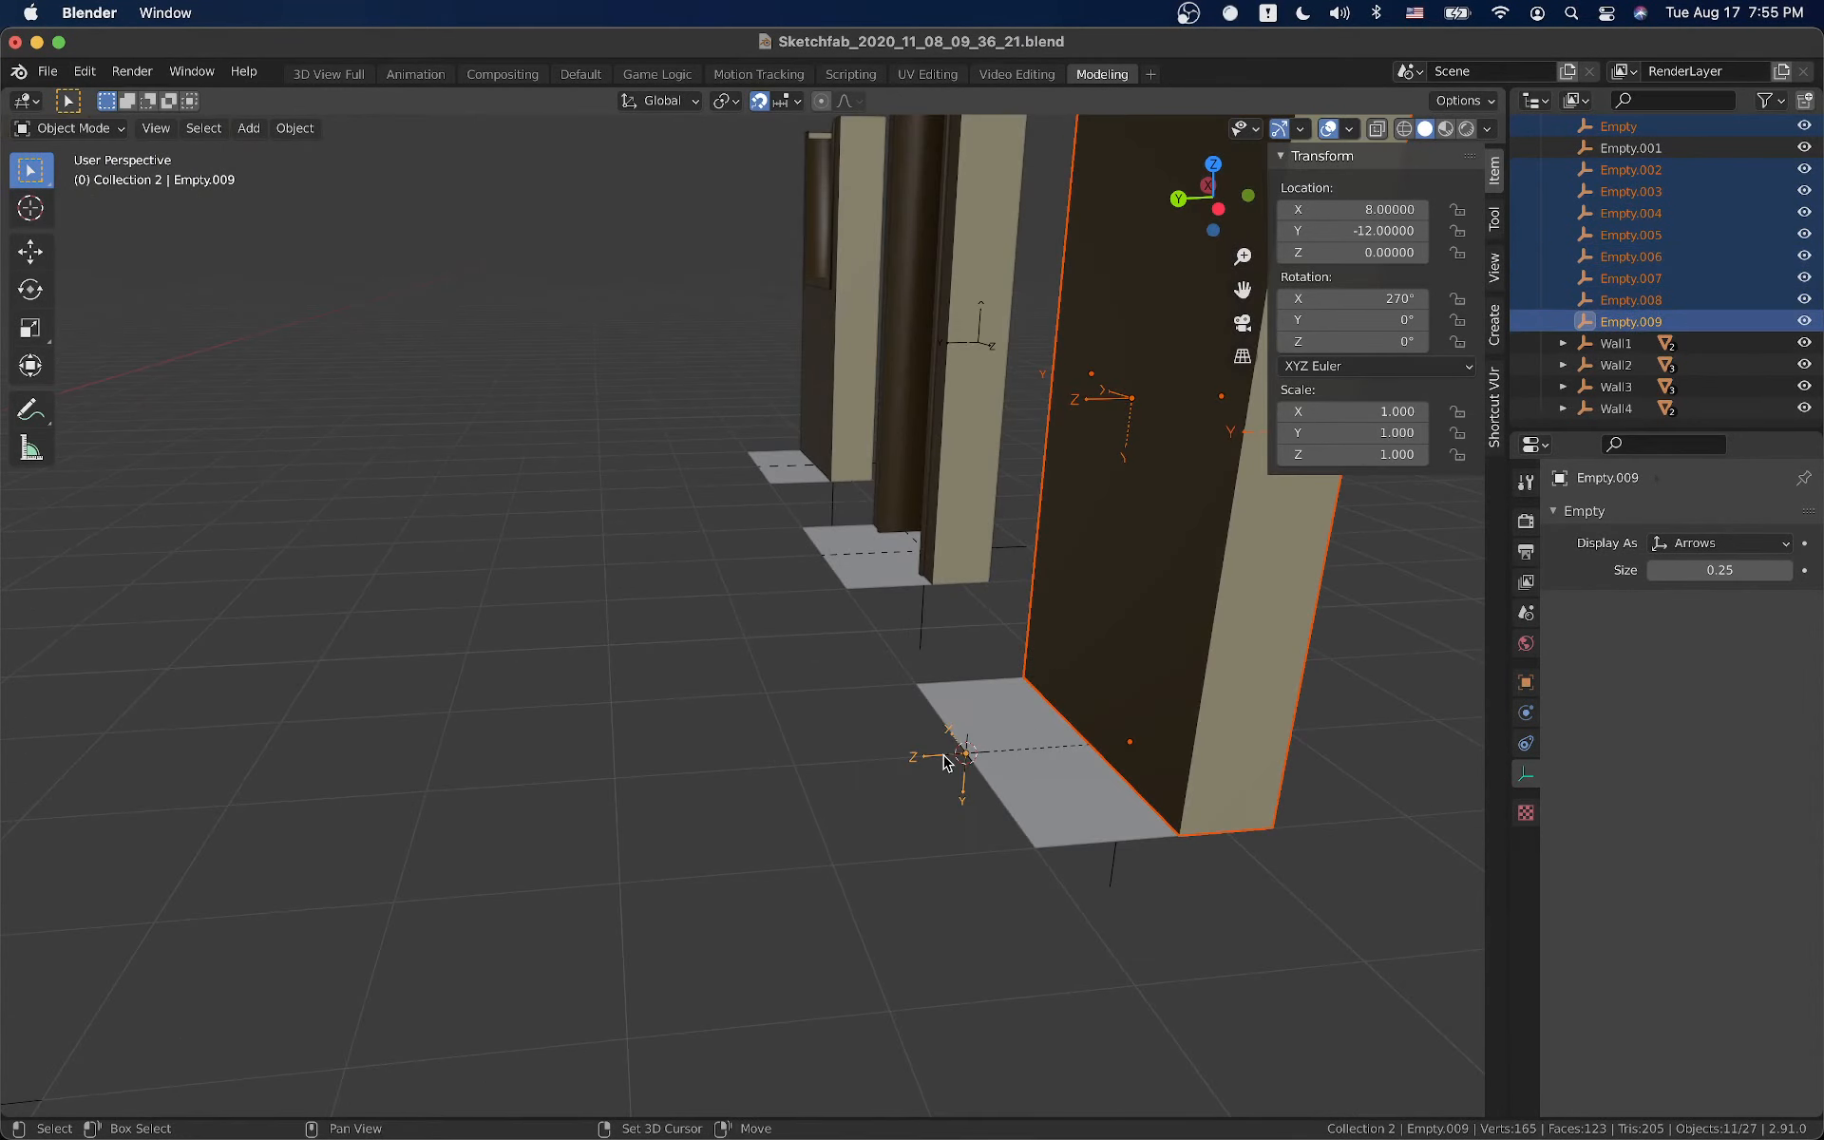
shift+click(1175, 630)
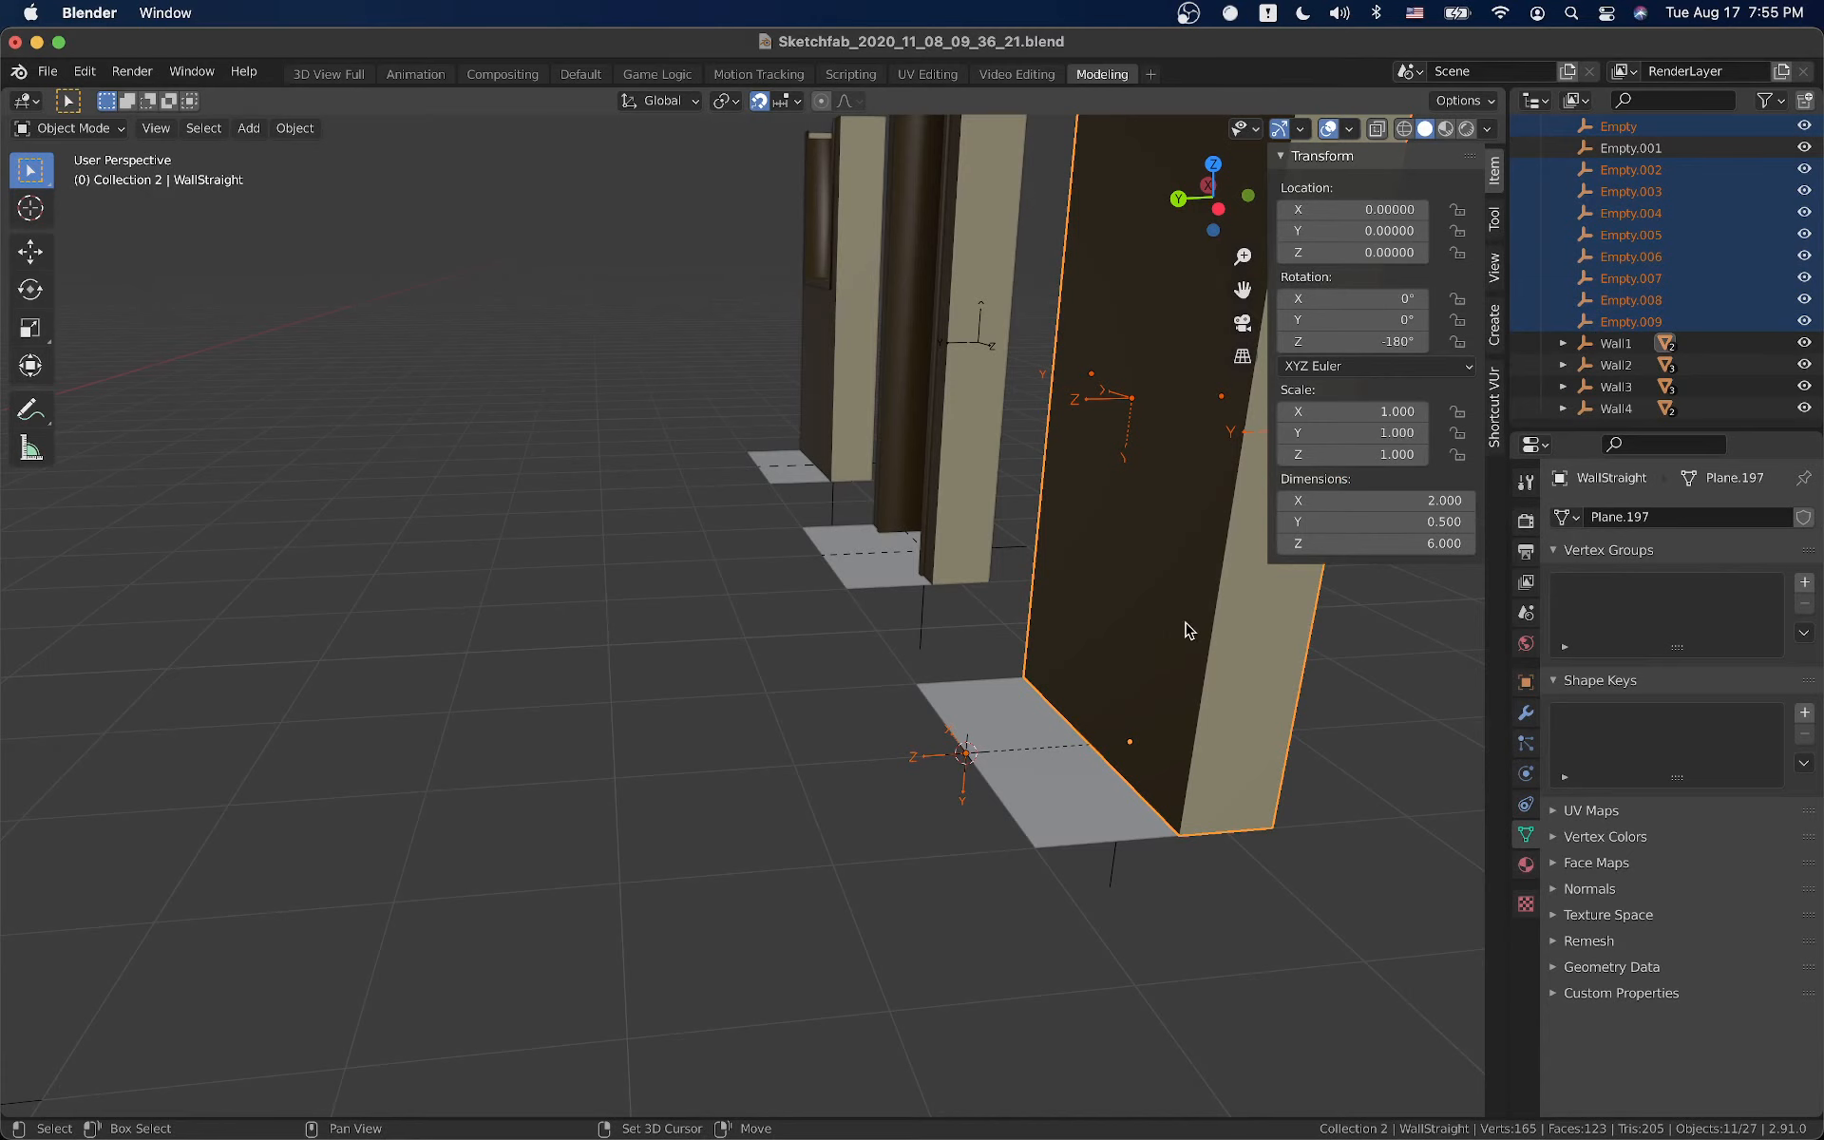
shift+click(1185, 624)
Make the Wall1 empty the active object of the selection and parent the ten anchor empties to it with the Object option
middle_drag(1168, 713, 885, 766)
scroll(1089, 737, down, 2)
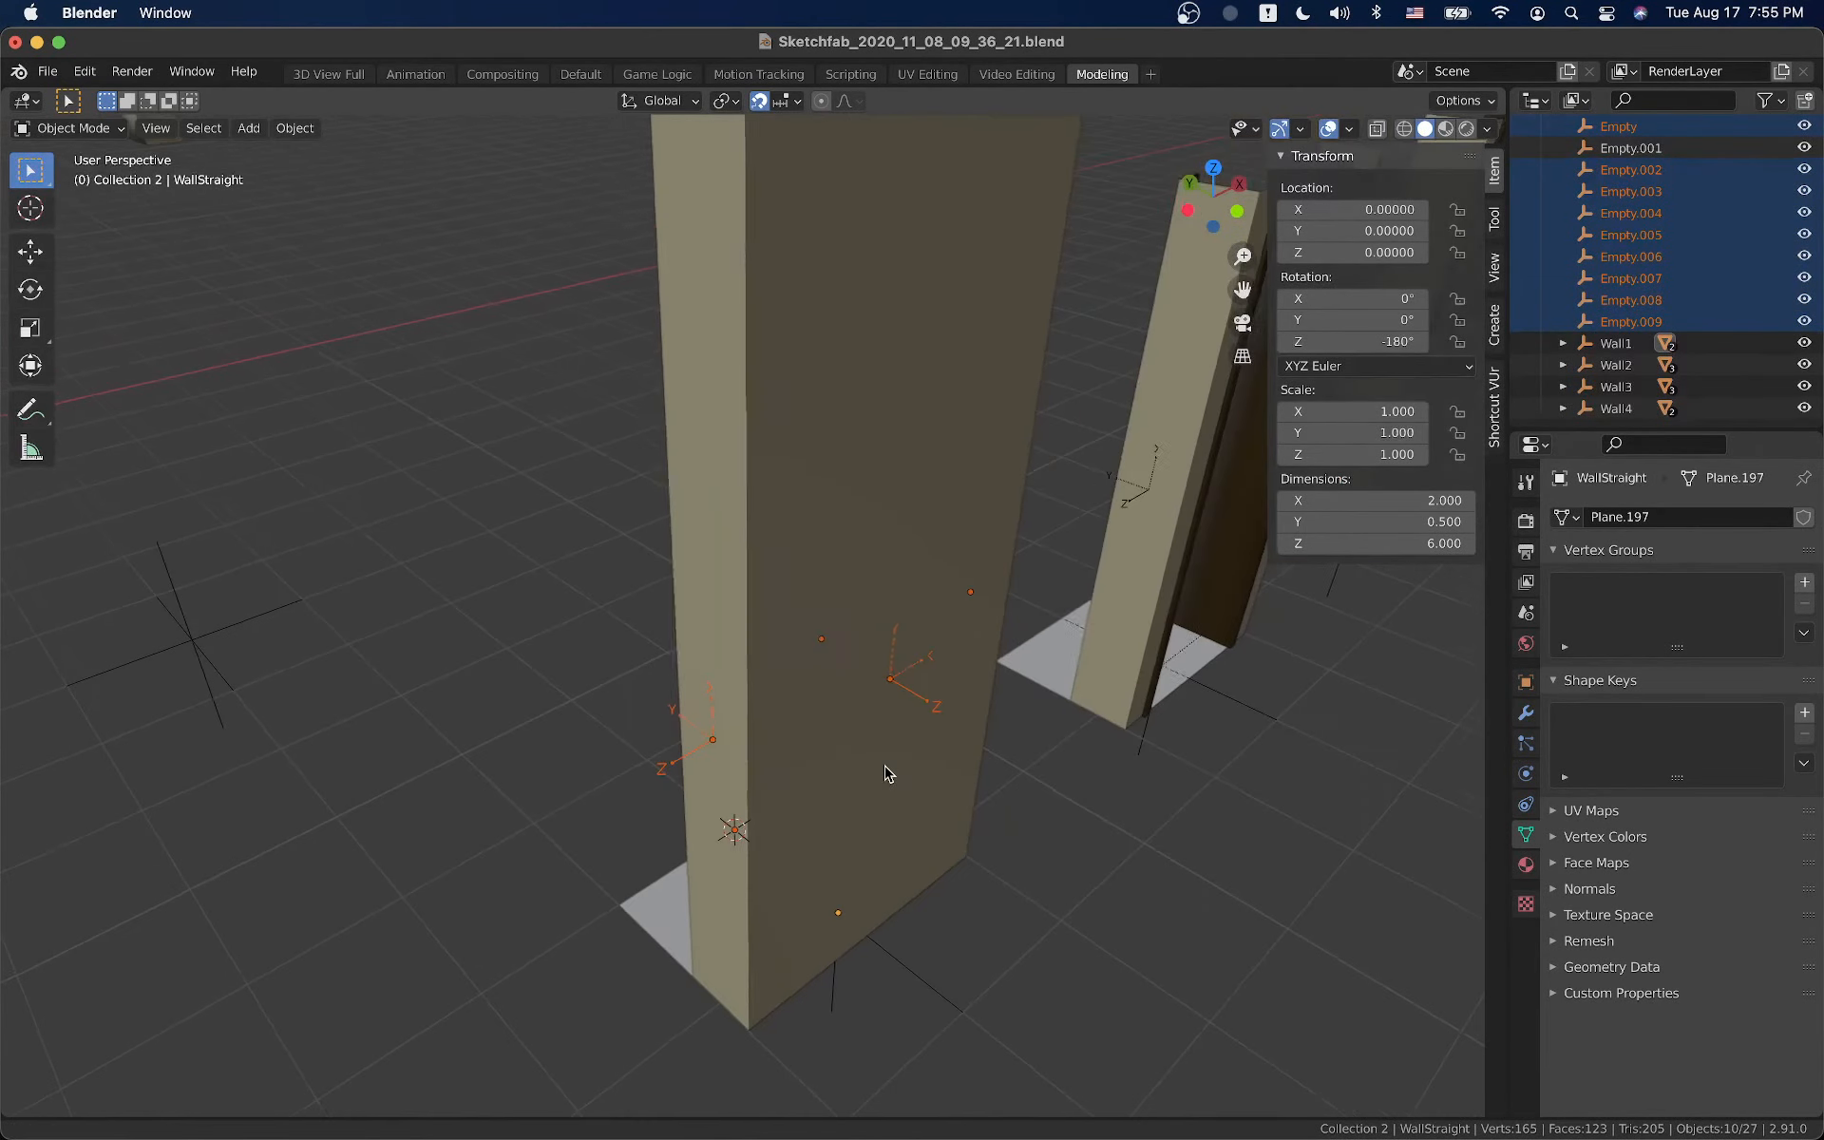
scroll(885, 771, down, 3)
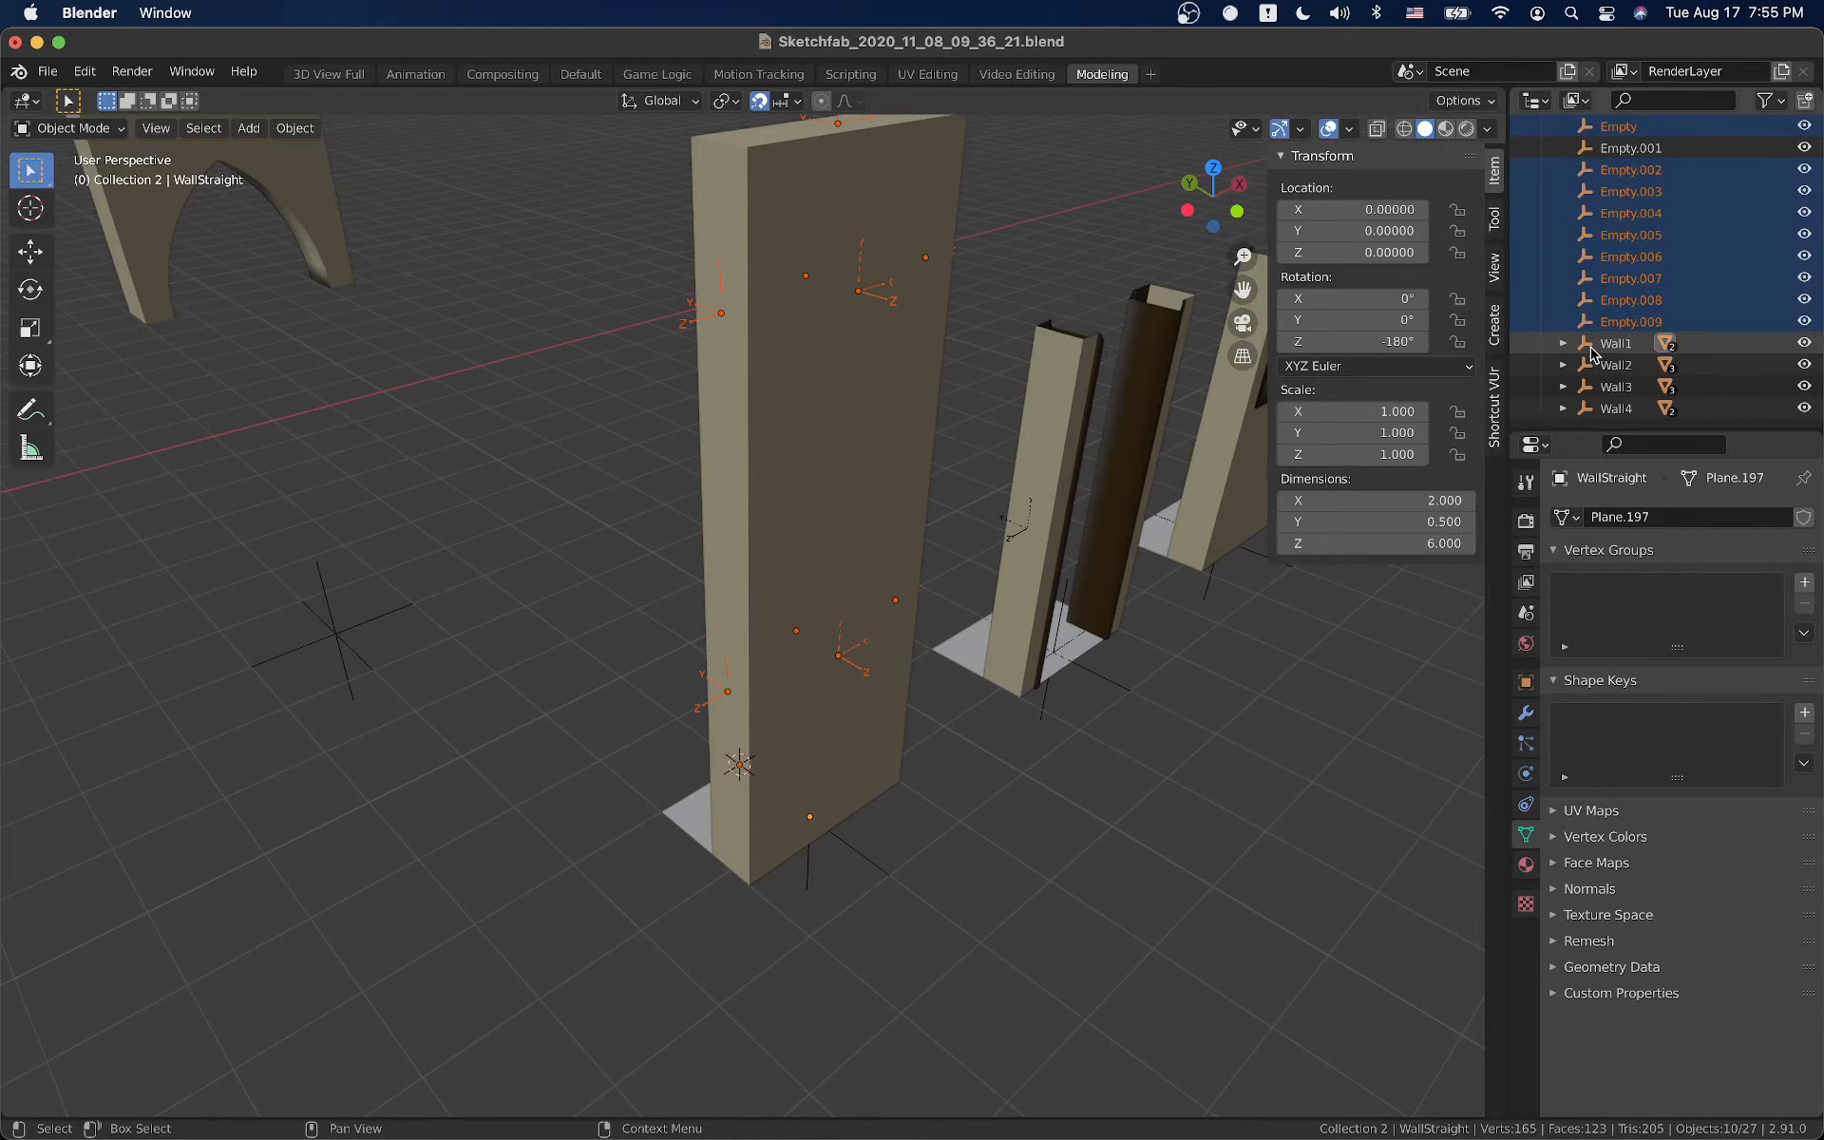
mouse_move(798, 870)
middle_down()
mouse_move(851, 855)
mouse_move(804, 833)
middle_up()
scroll(803, 833, up, 3)
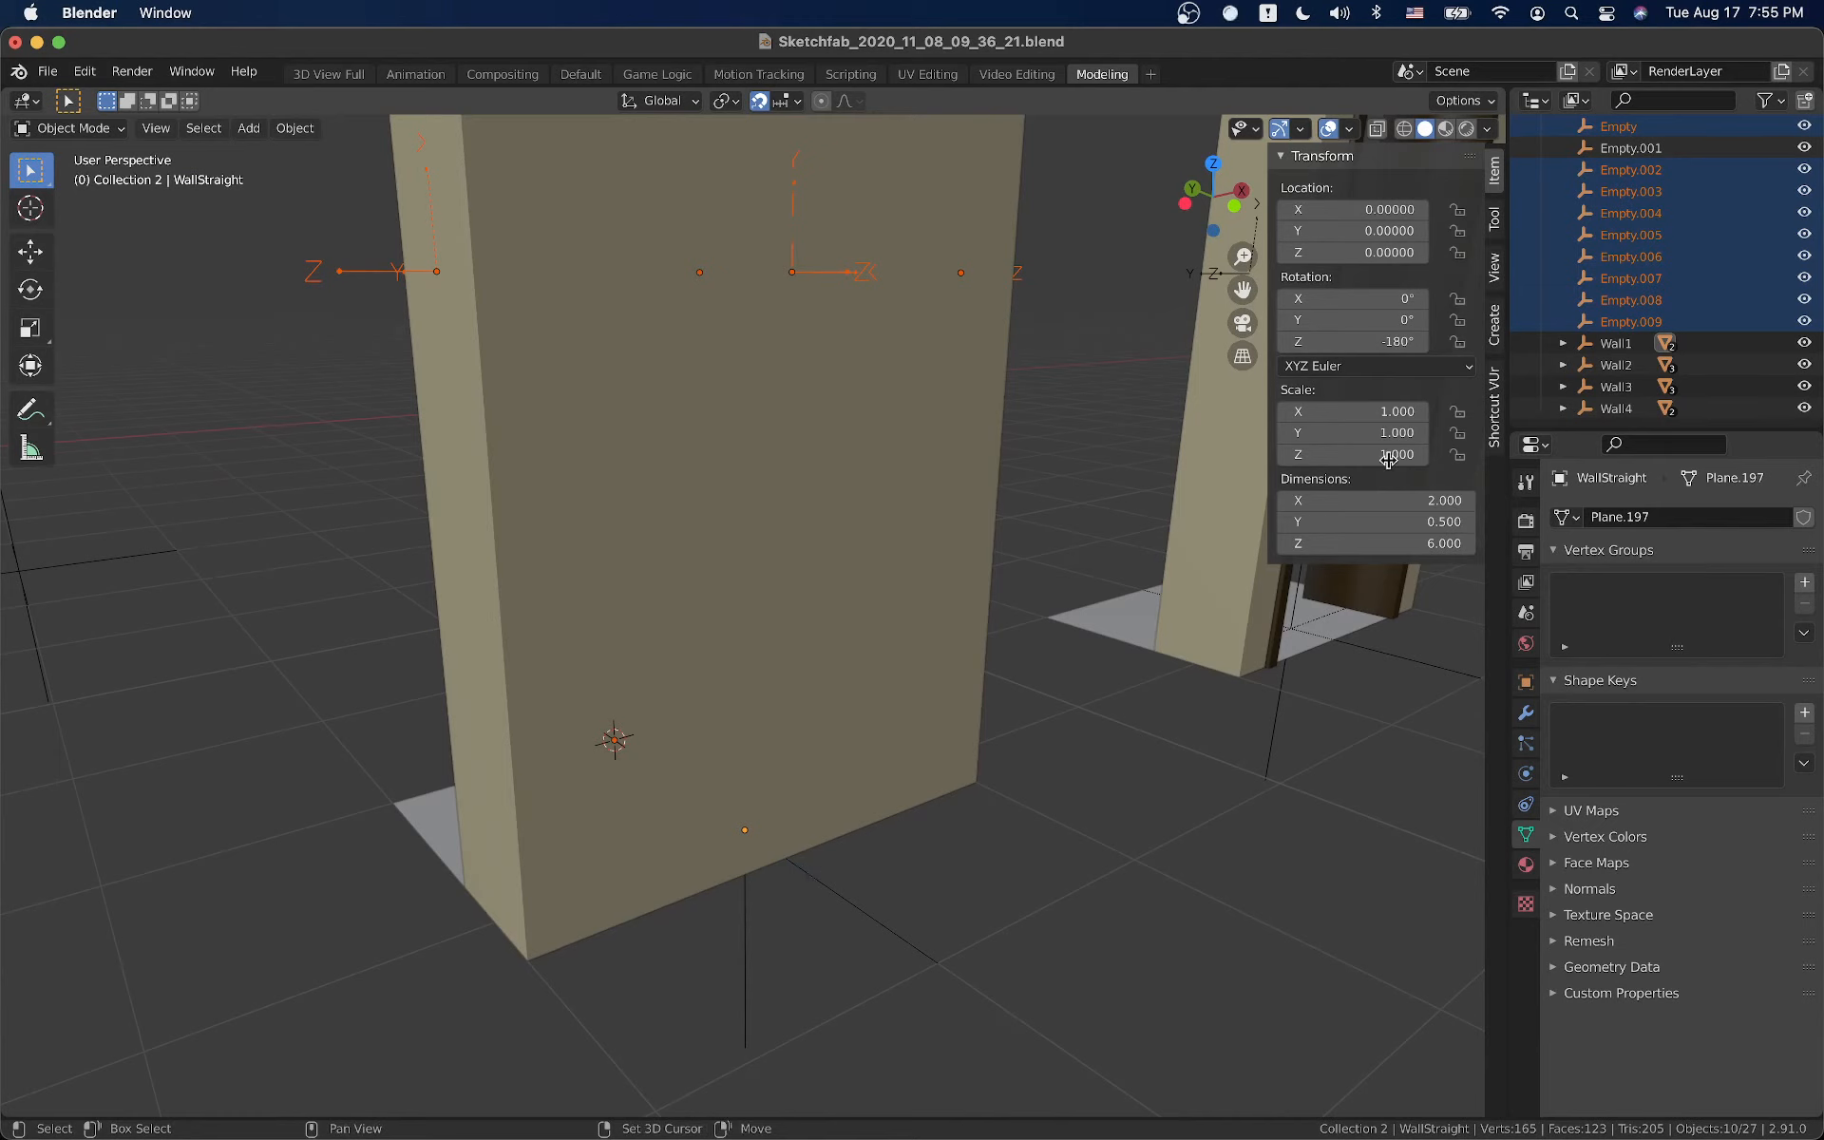
shift+click(818, 893)
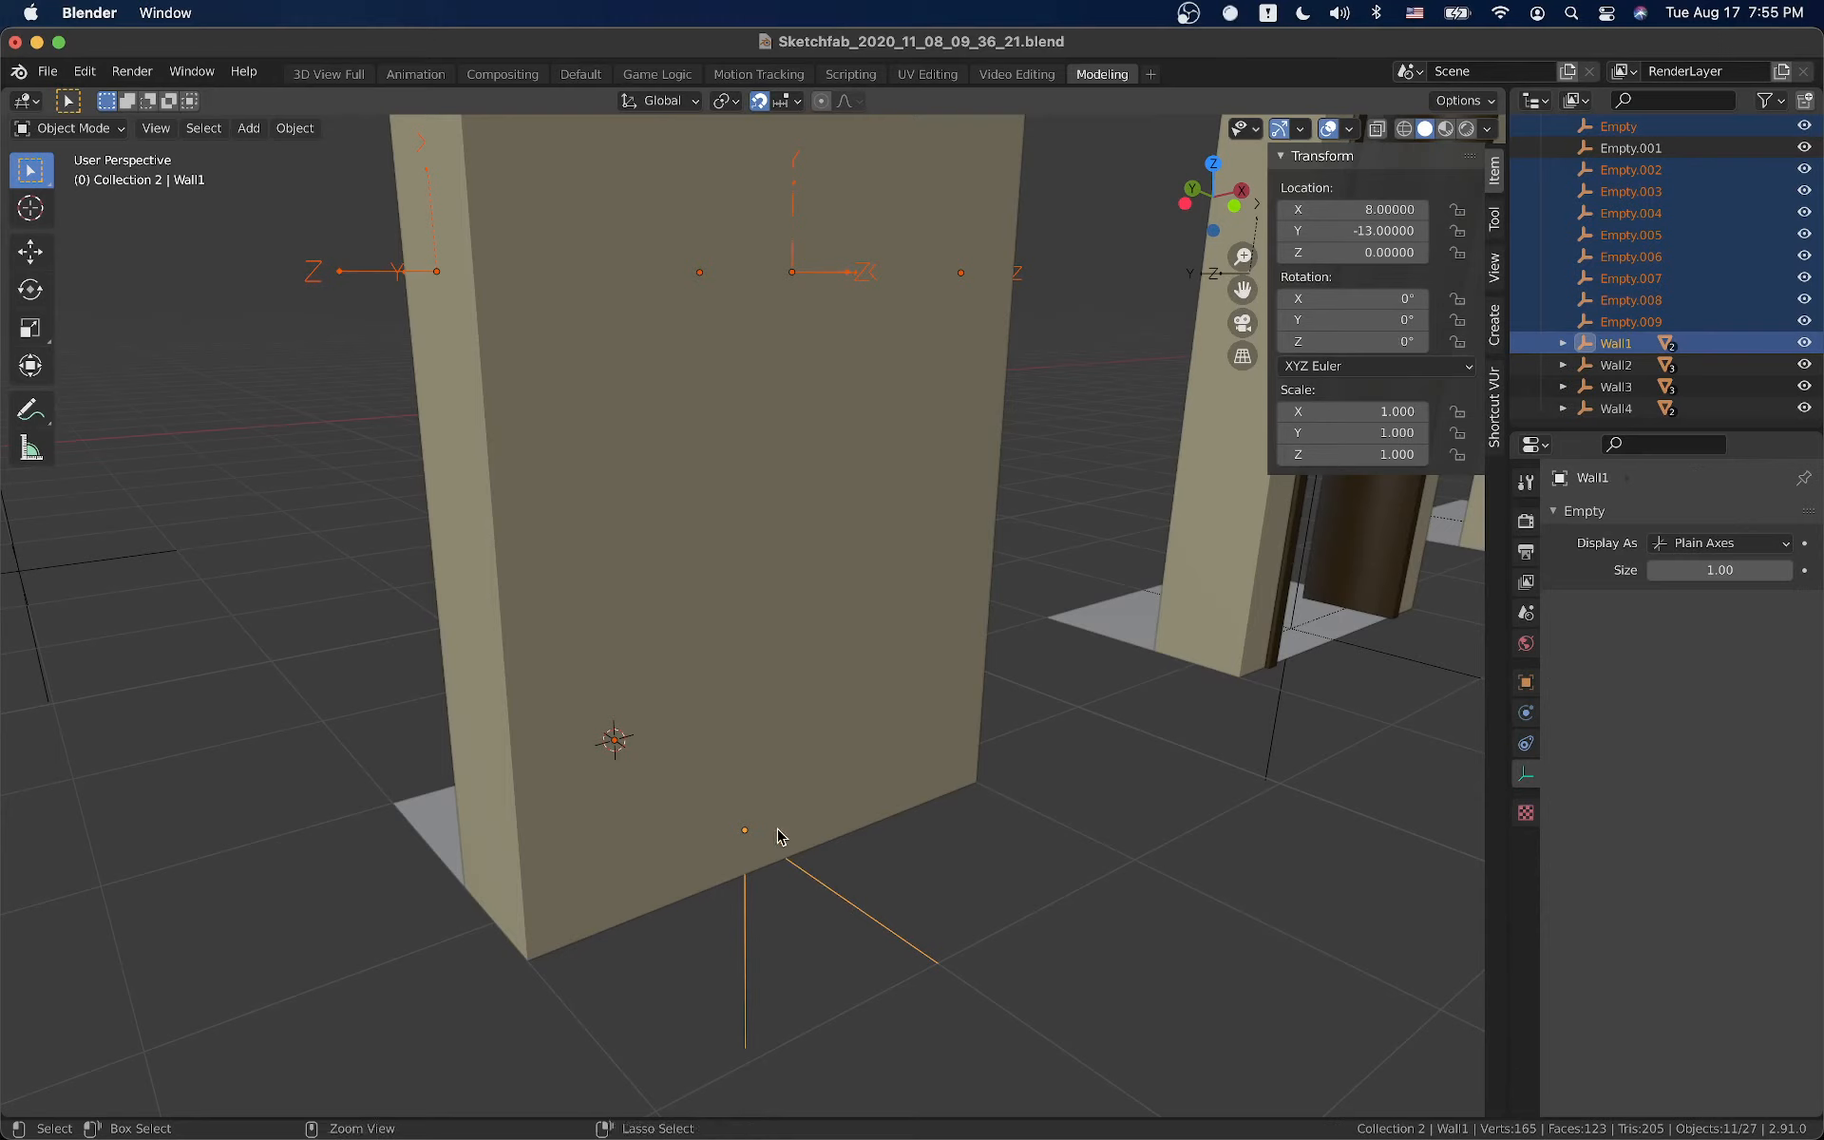
key(ctrl+p)
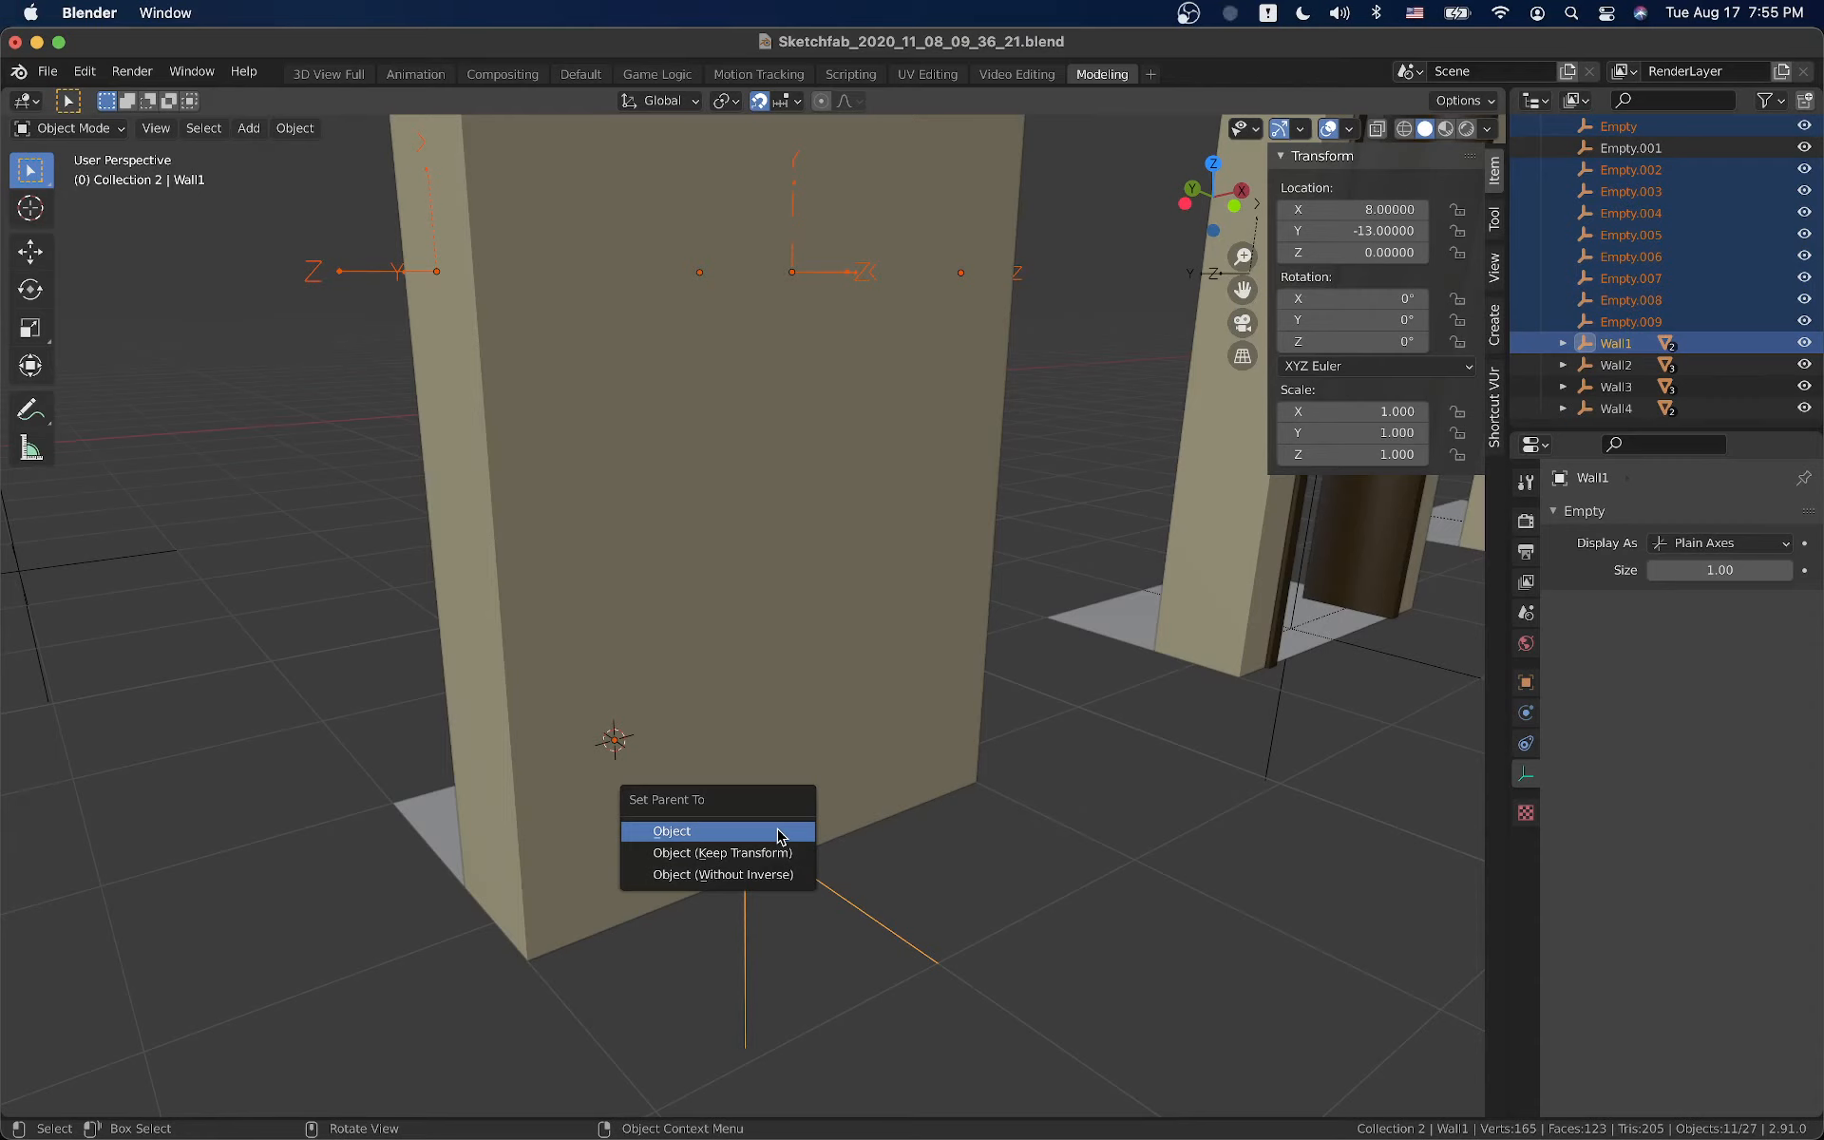
click(722, 832)
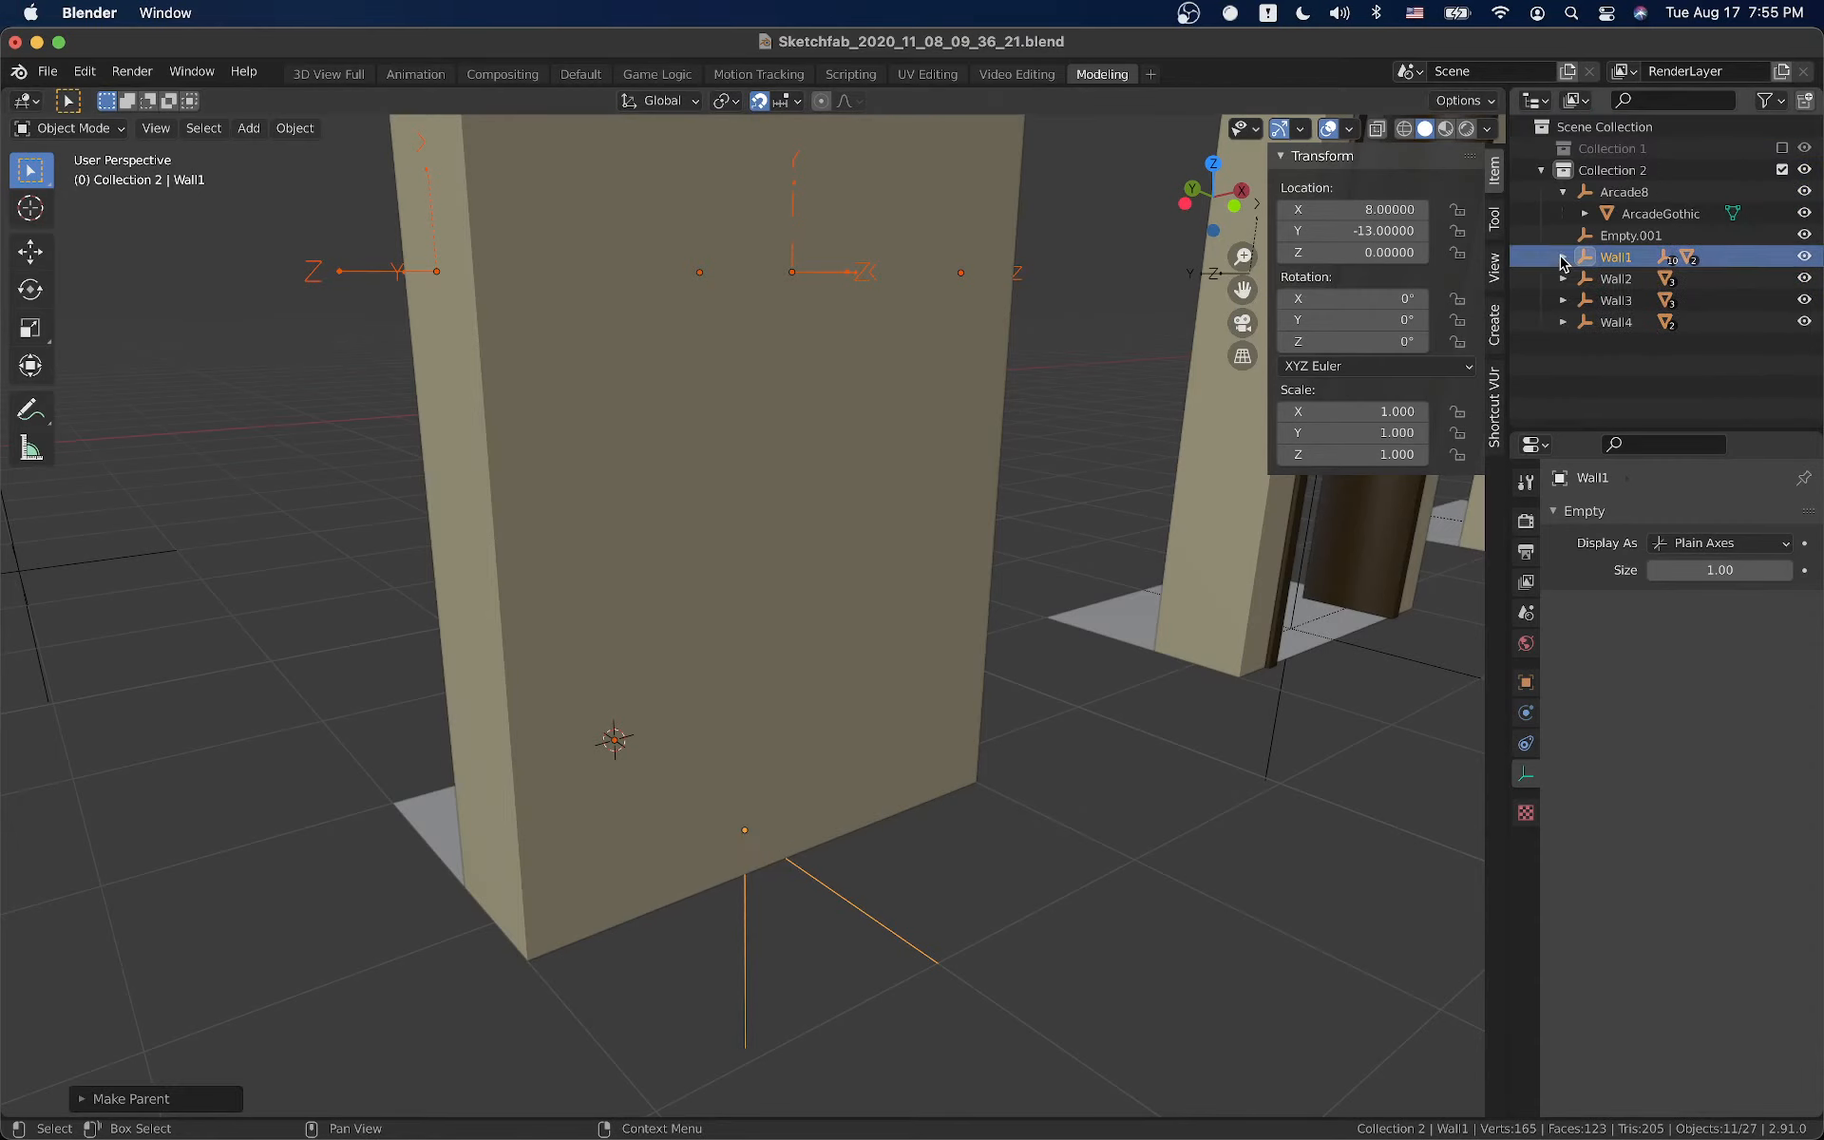
Expand Wall1's children and, reusing the first empty's name, rename Empty, Empty.002, Empty.004 and Empty.006 as anchor
click(1562, 259)
click(1638, 297)
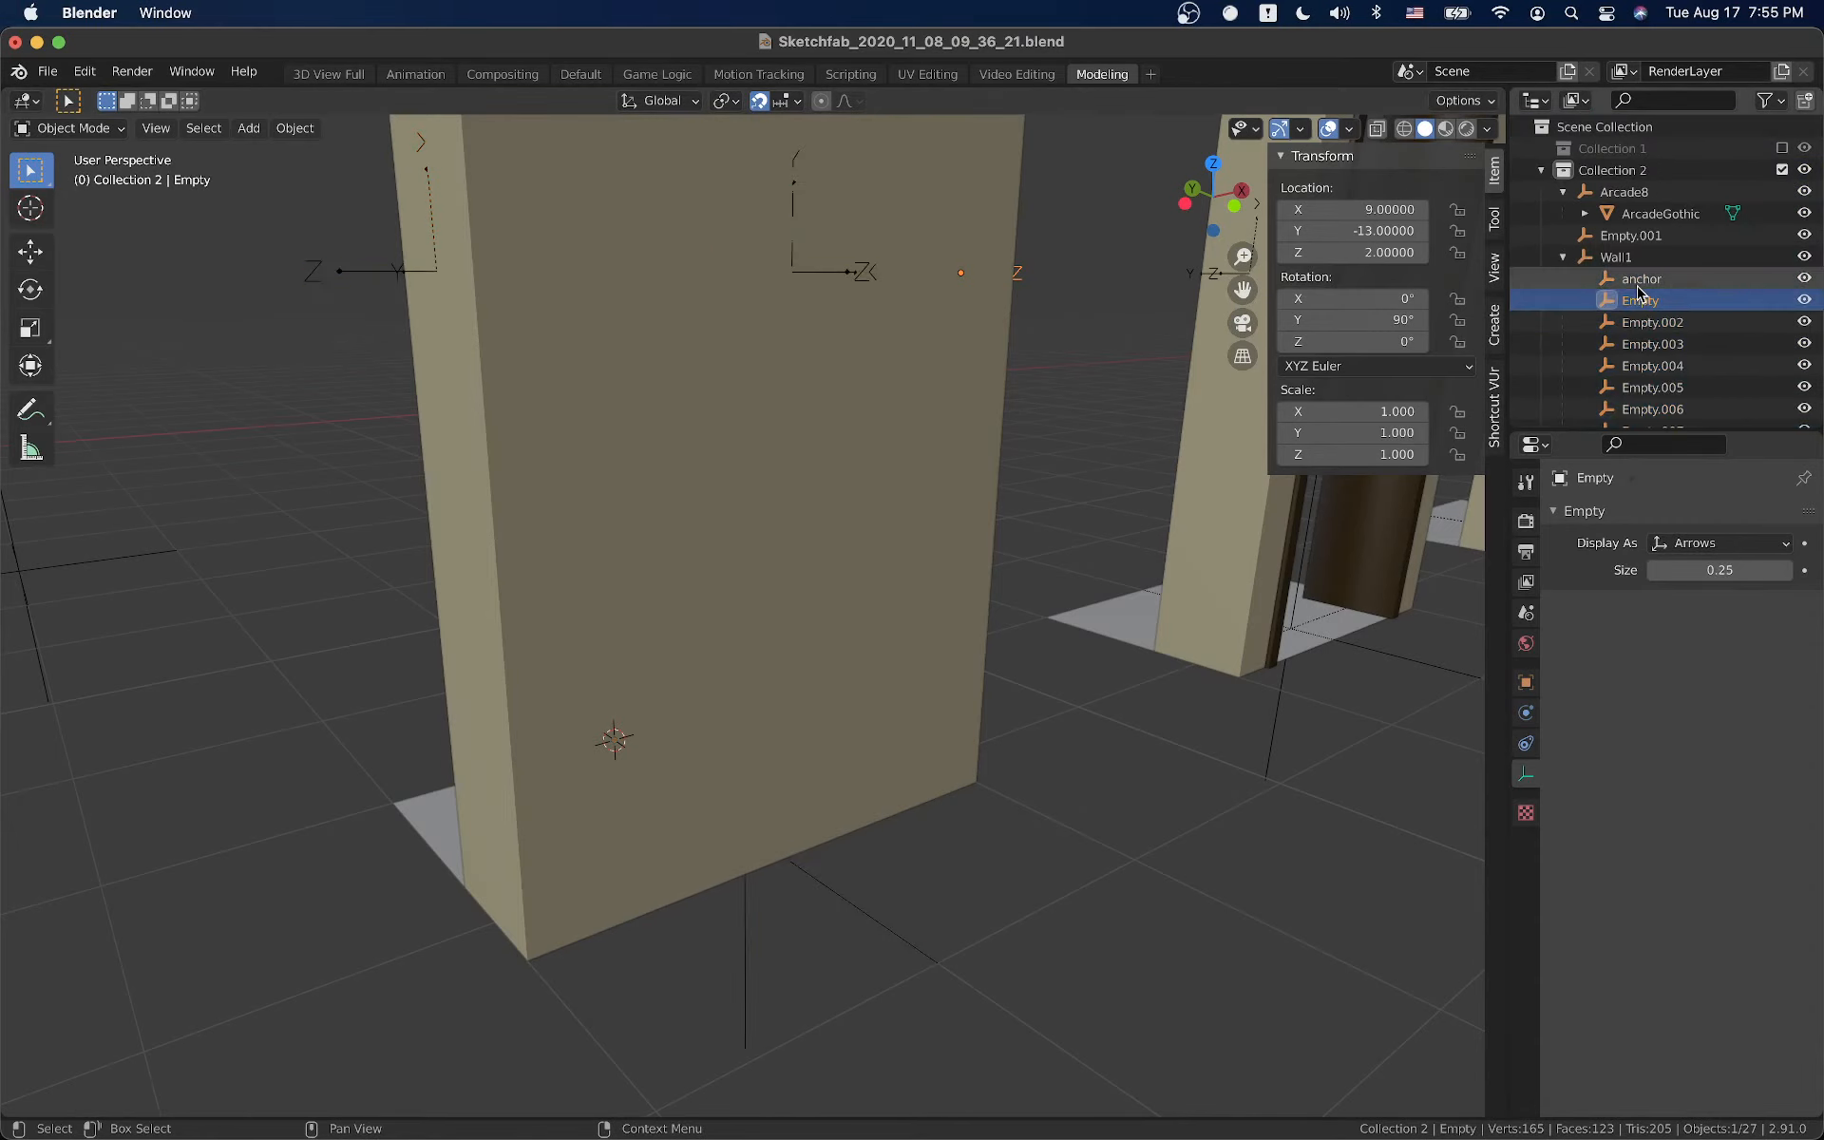
double_click(1638, 288)
key(super+c)
double_click(1641, 300)
key(super+v)
double_click(1644, 288)
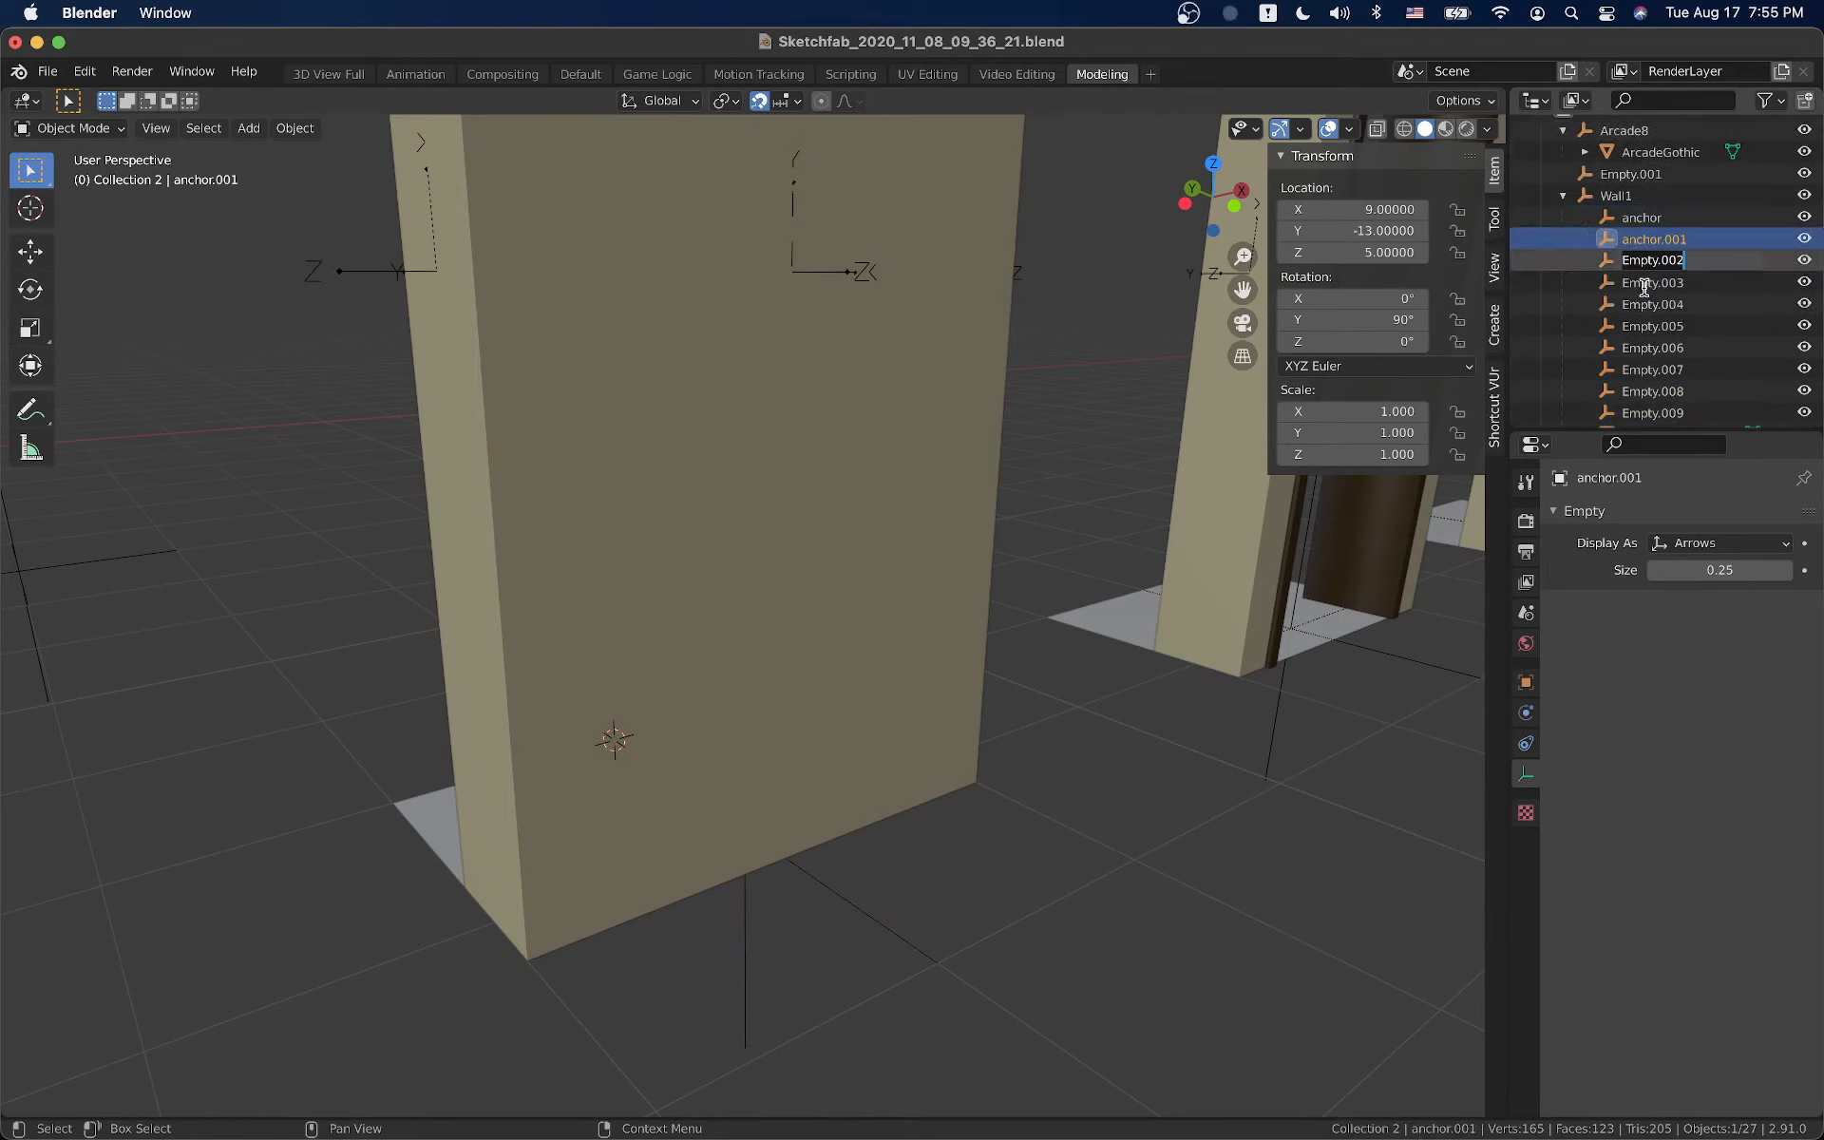
key(super+v)
double_click(1644, 298)
key(super+v)
double_click(1645, 300)
key(super+v)
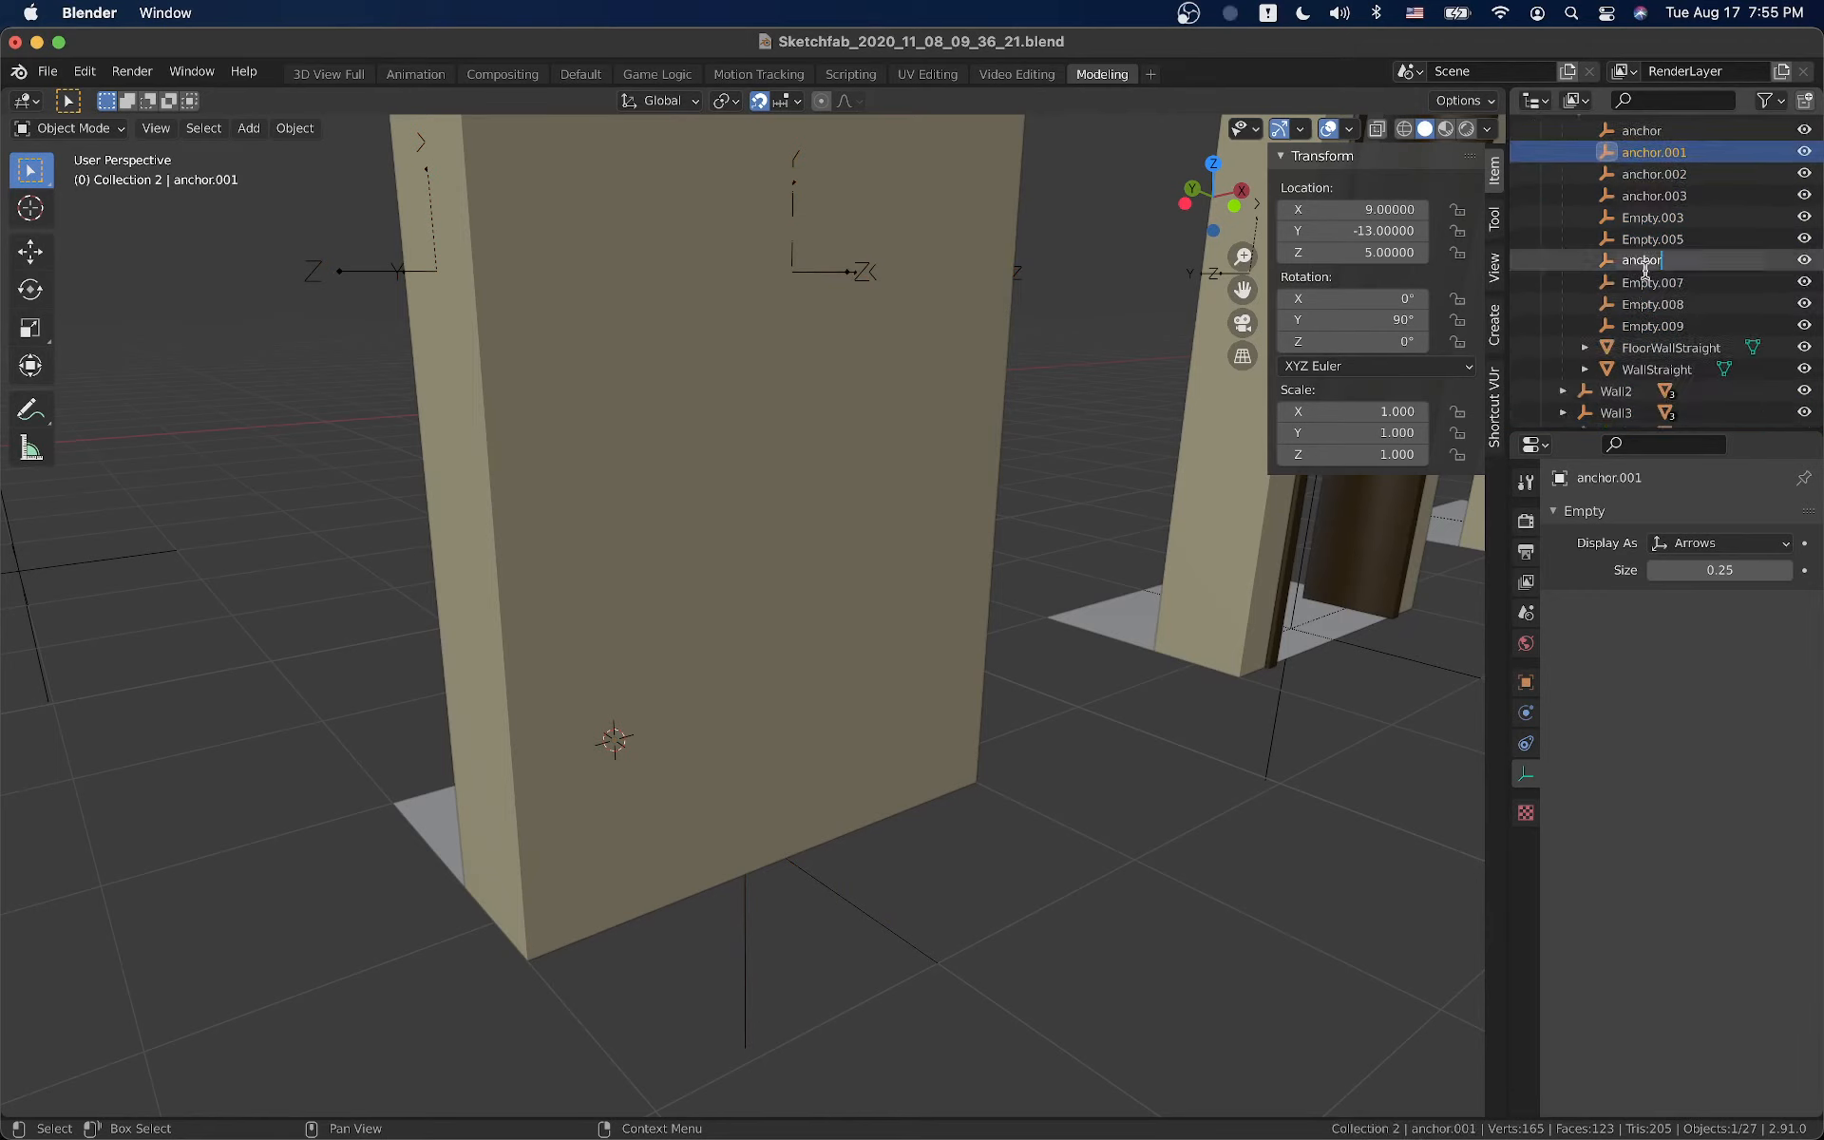
Rename Wall1's remaining child empties, Empty.003, Empty.005, Empty.007, Empty.008 and Empty.009, as anchor
double_click(1651, 228)
key(super+v)
double_click(1652, 274)
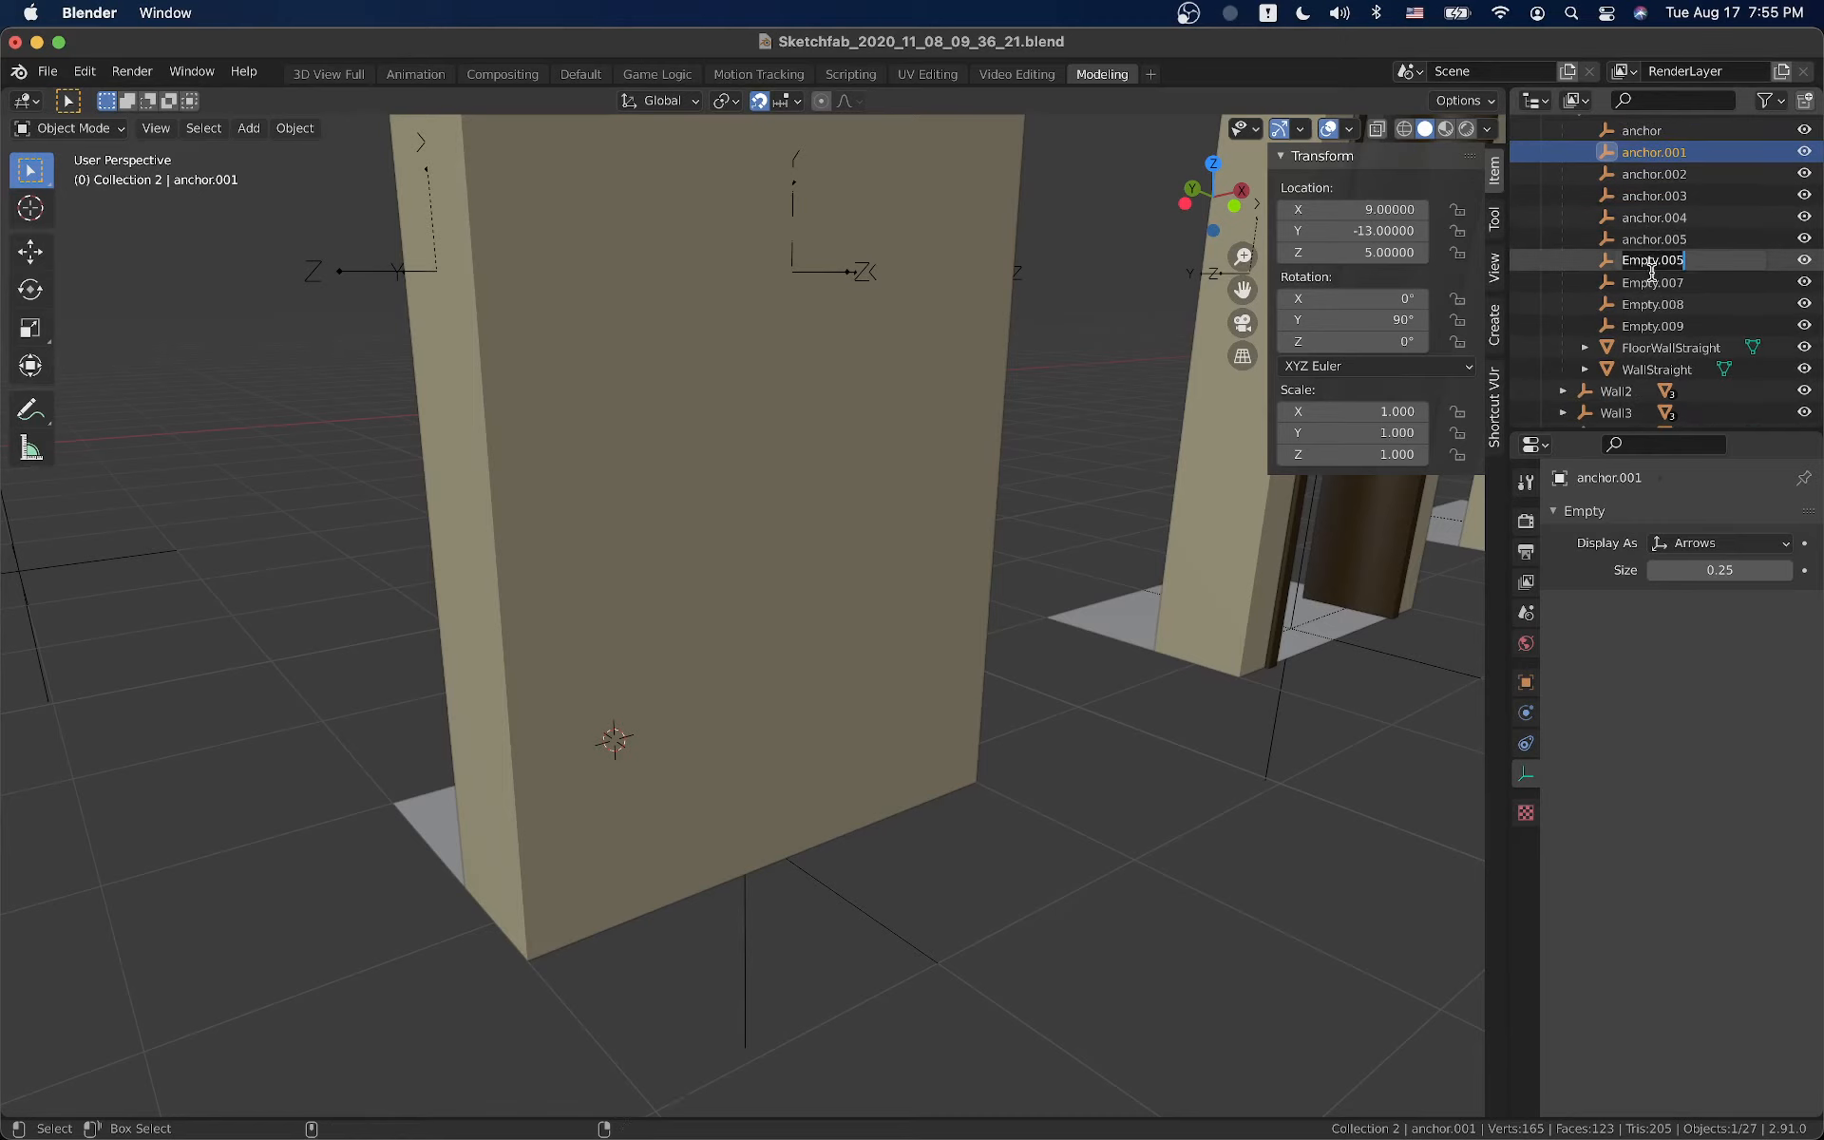
key(super+v)
double_click(1651, 282)
scroll(1652, 282, down, 1)
key(super+v)
double_click(1650, 288)
key(super+v)
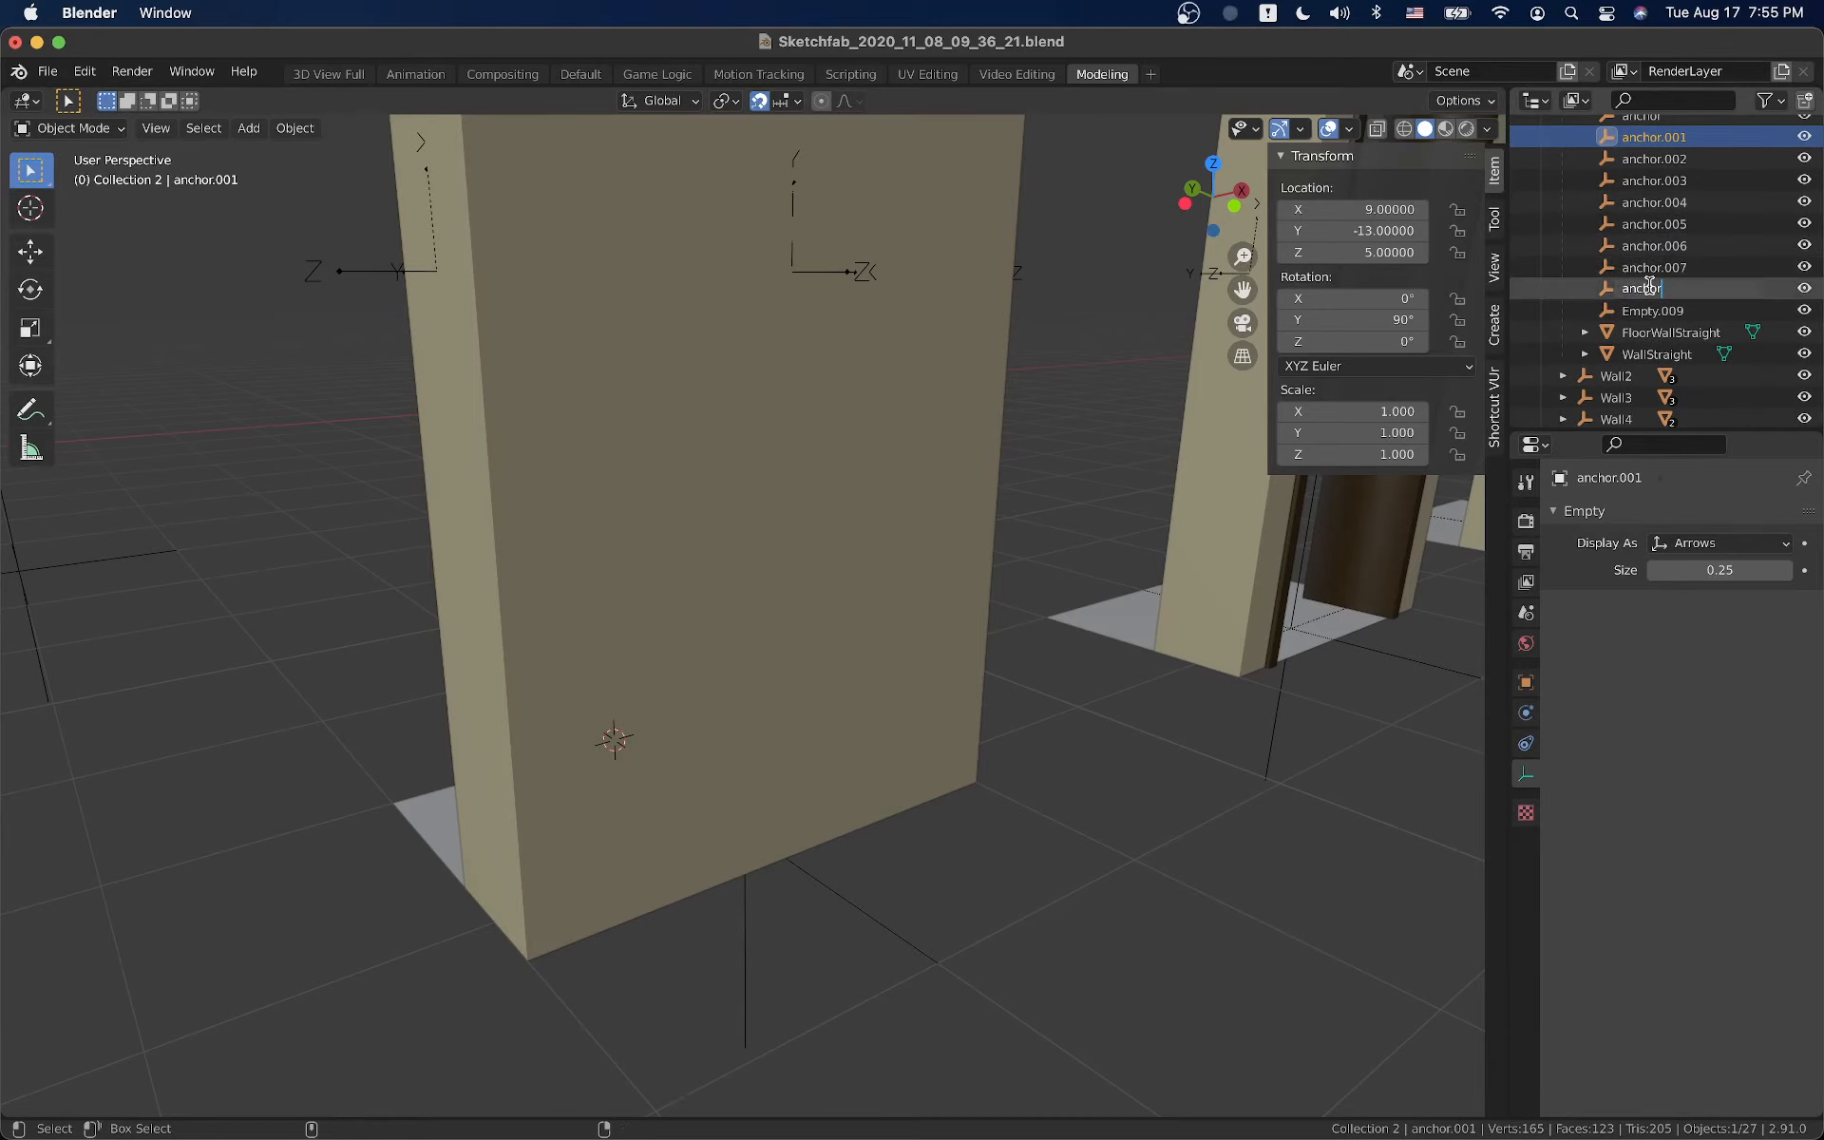
double_click(1650, 310)
key(super+v)
key(Return)
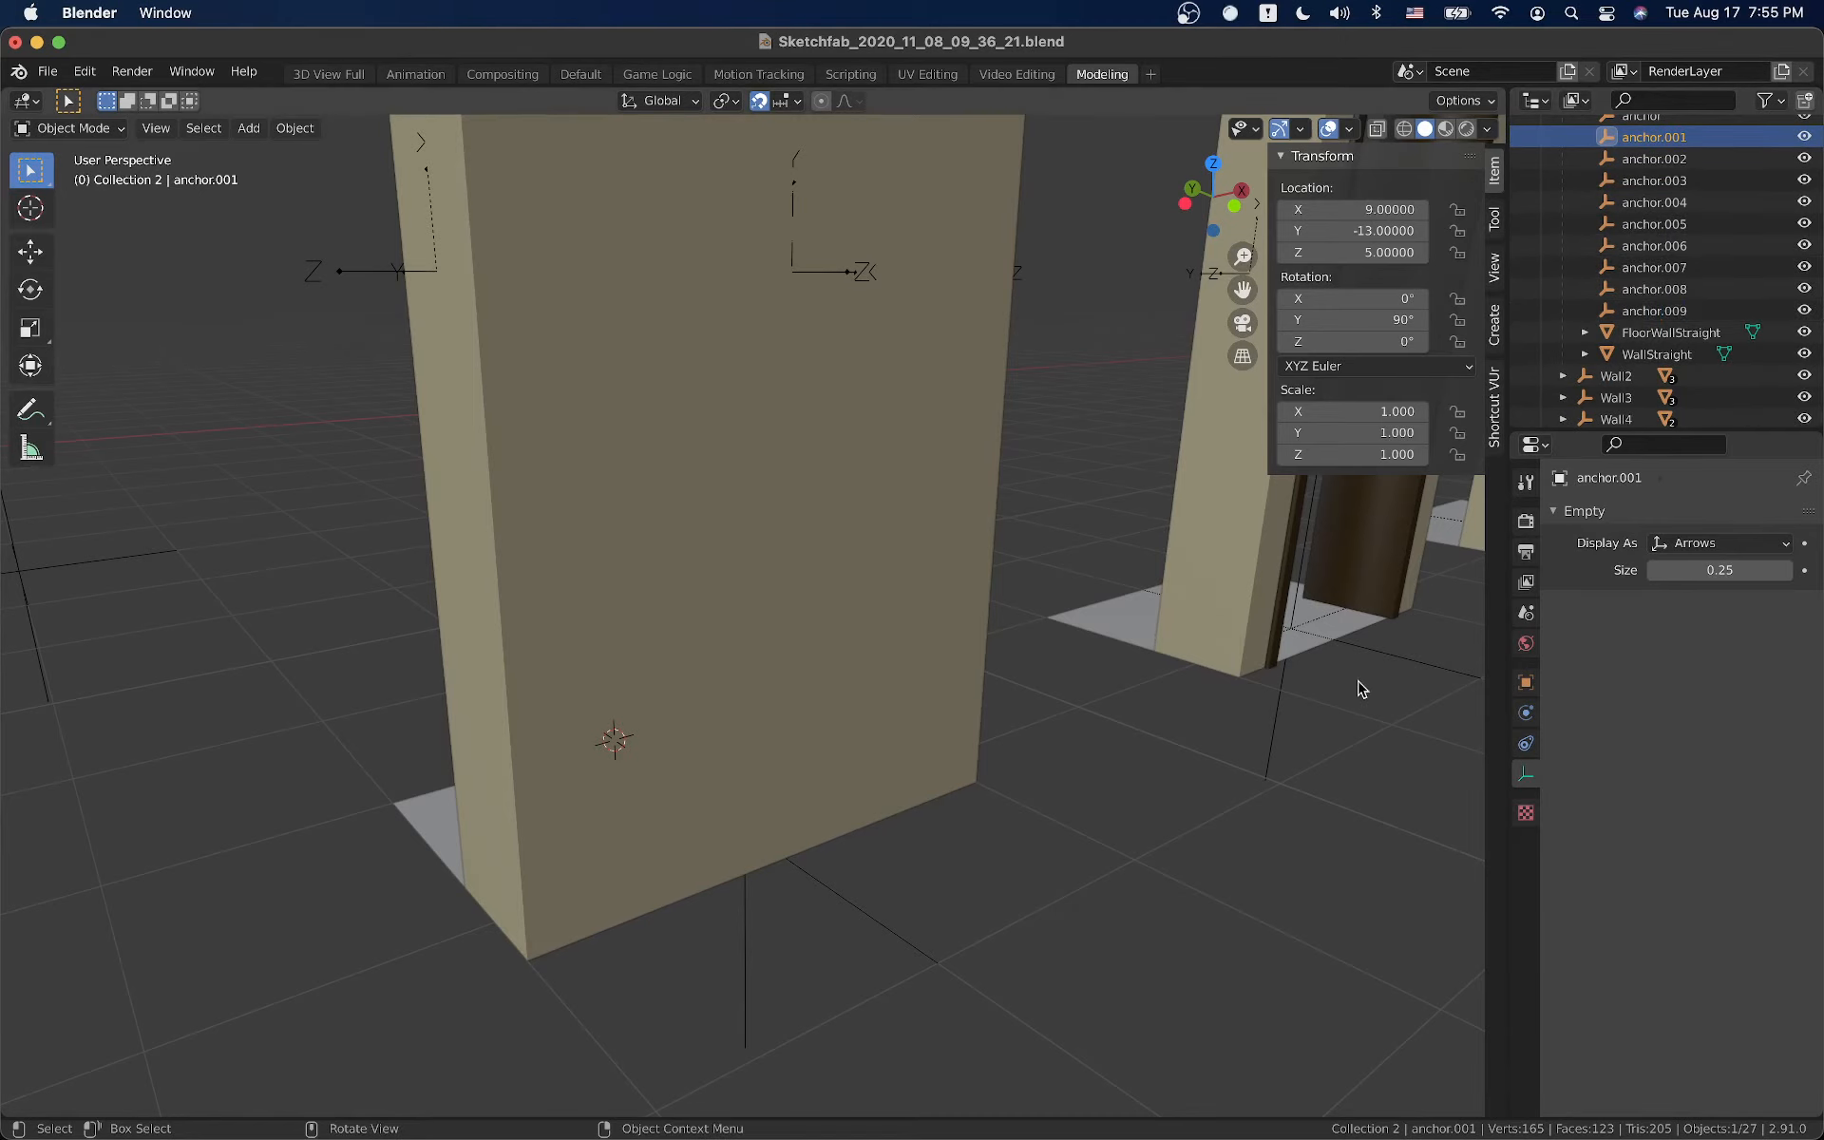
Select the Wall1 root empty and scale it with all its children by 0.25
scroll(1283, 680, down, 5)
click(759, 773)
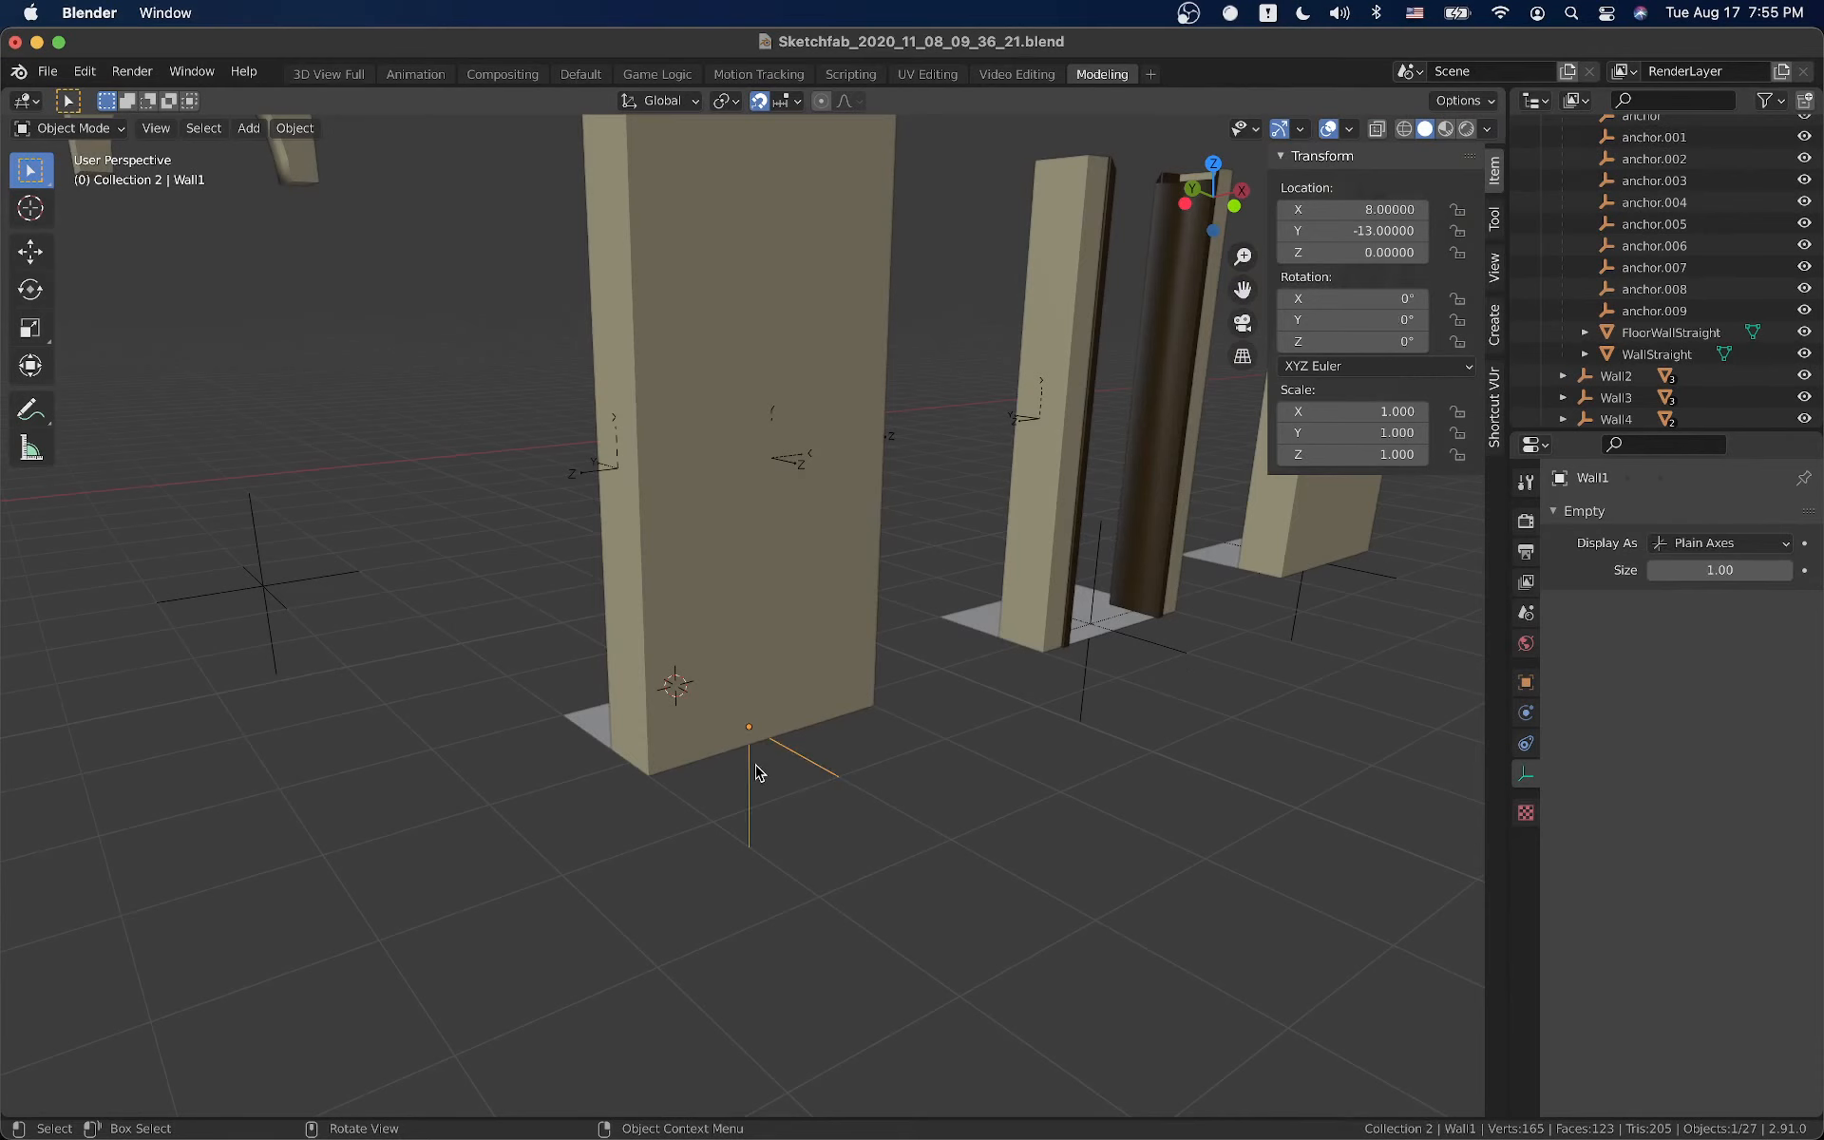
scroll(875, 649, up, 3)
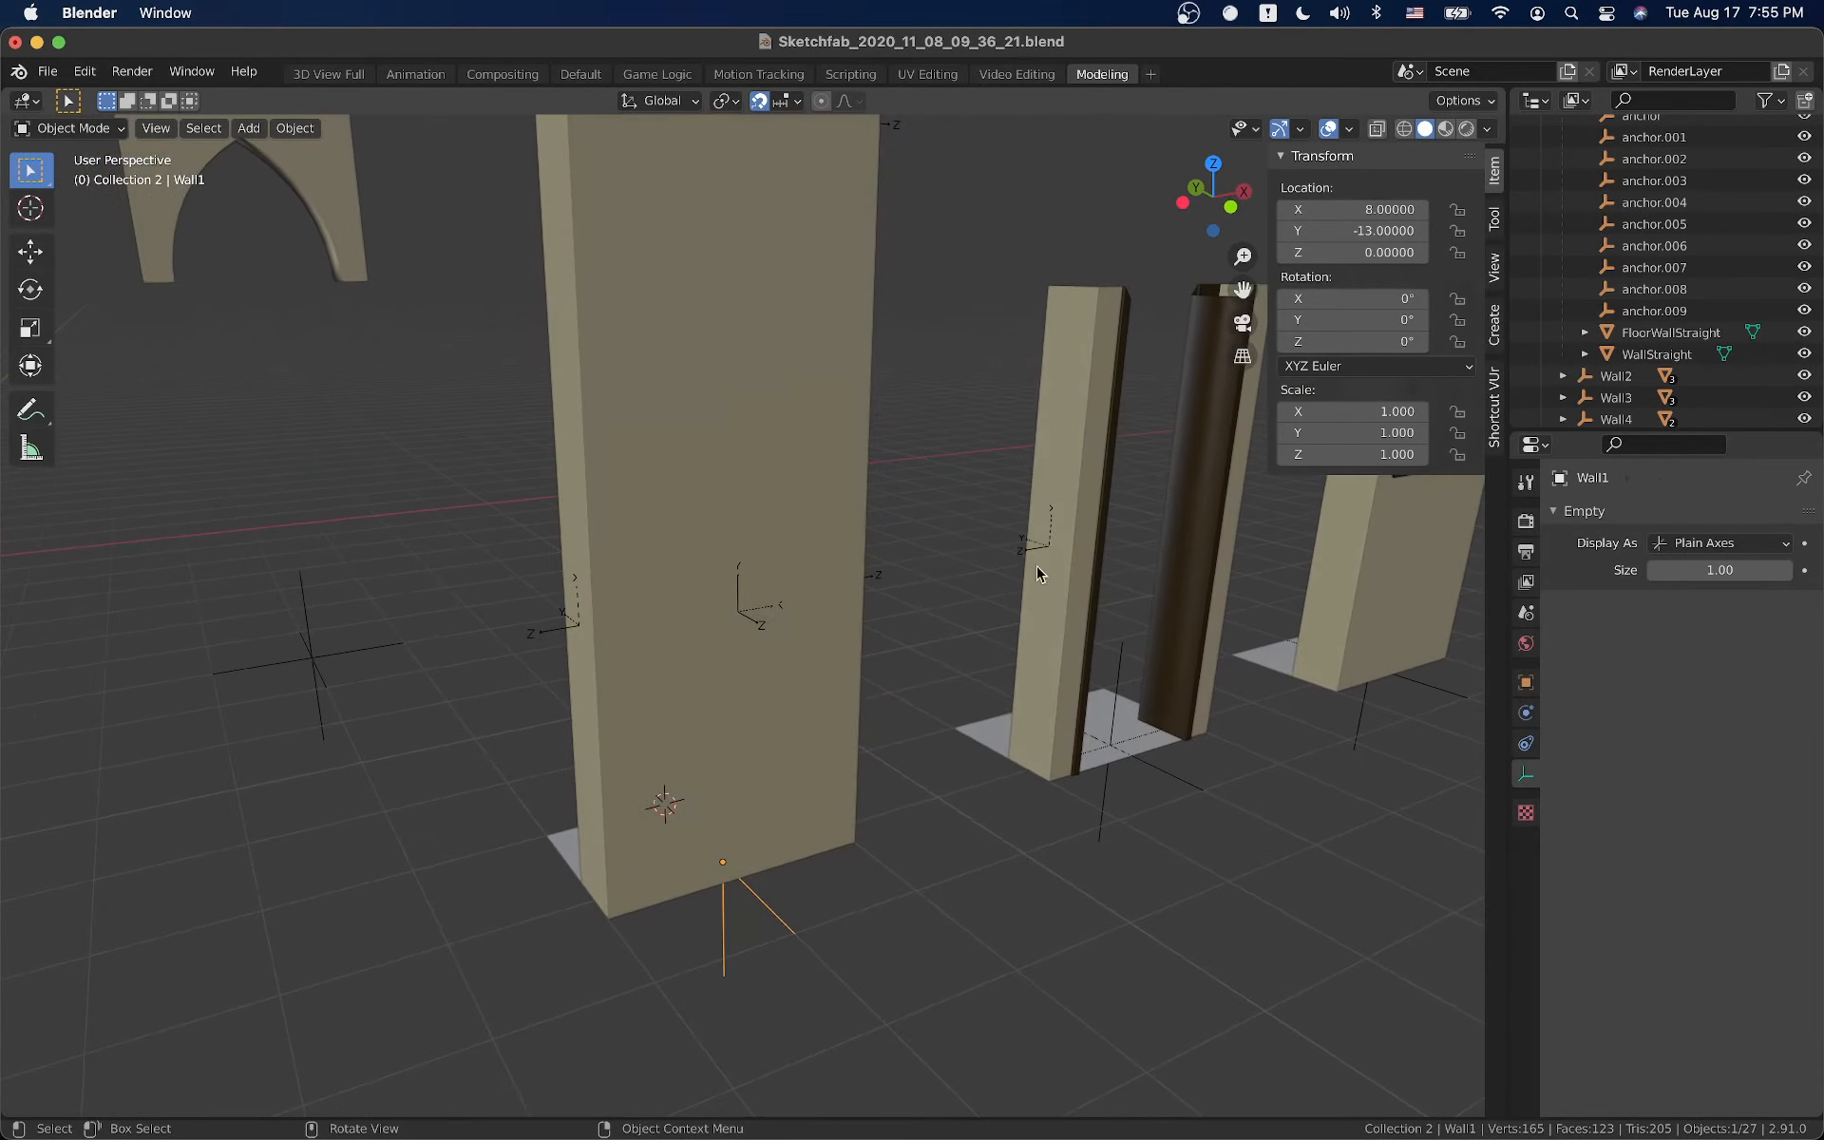
key(s)
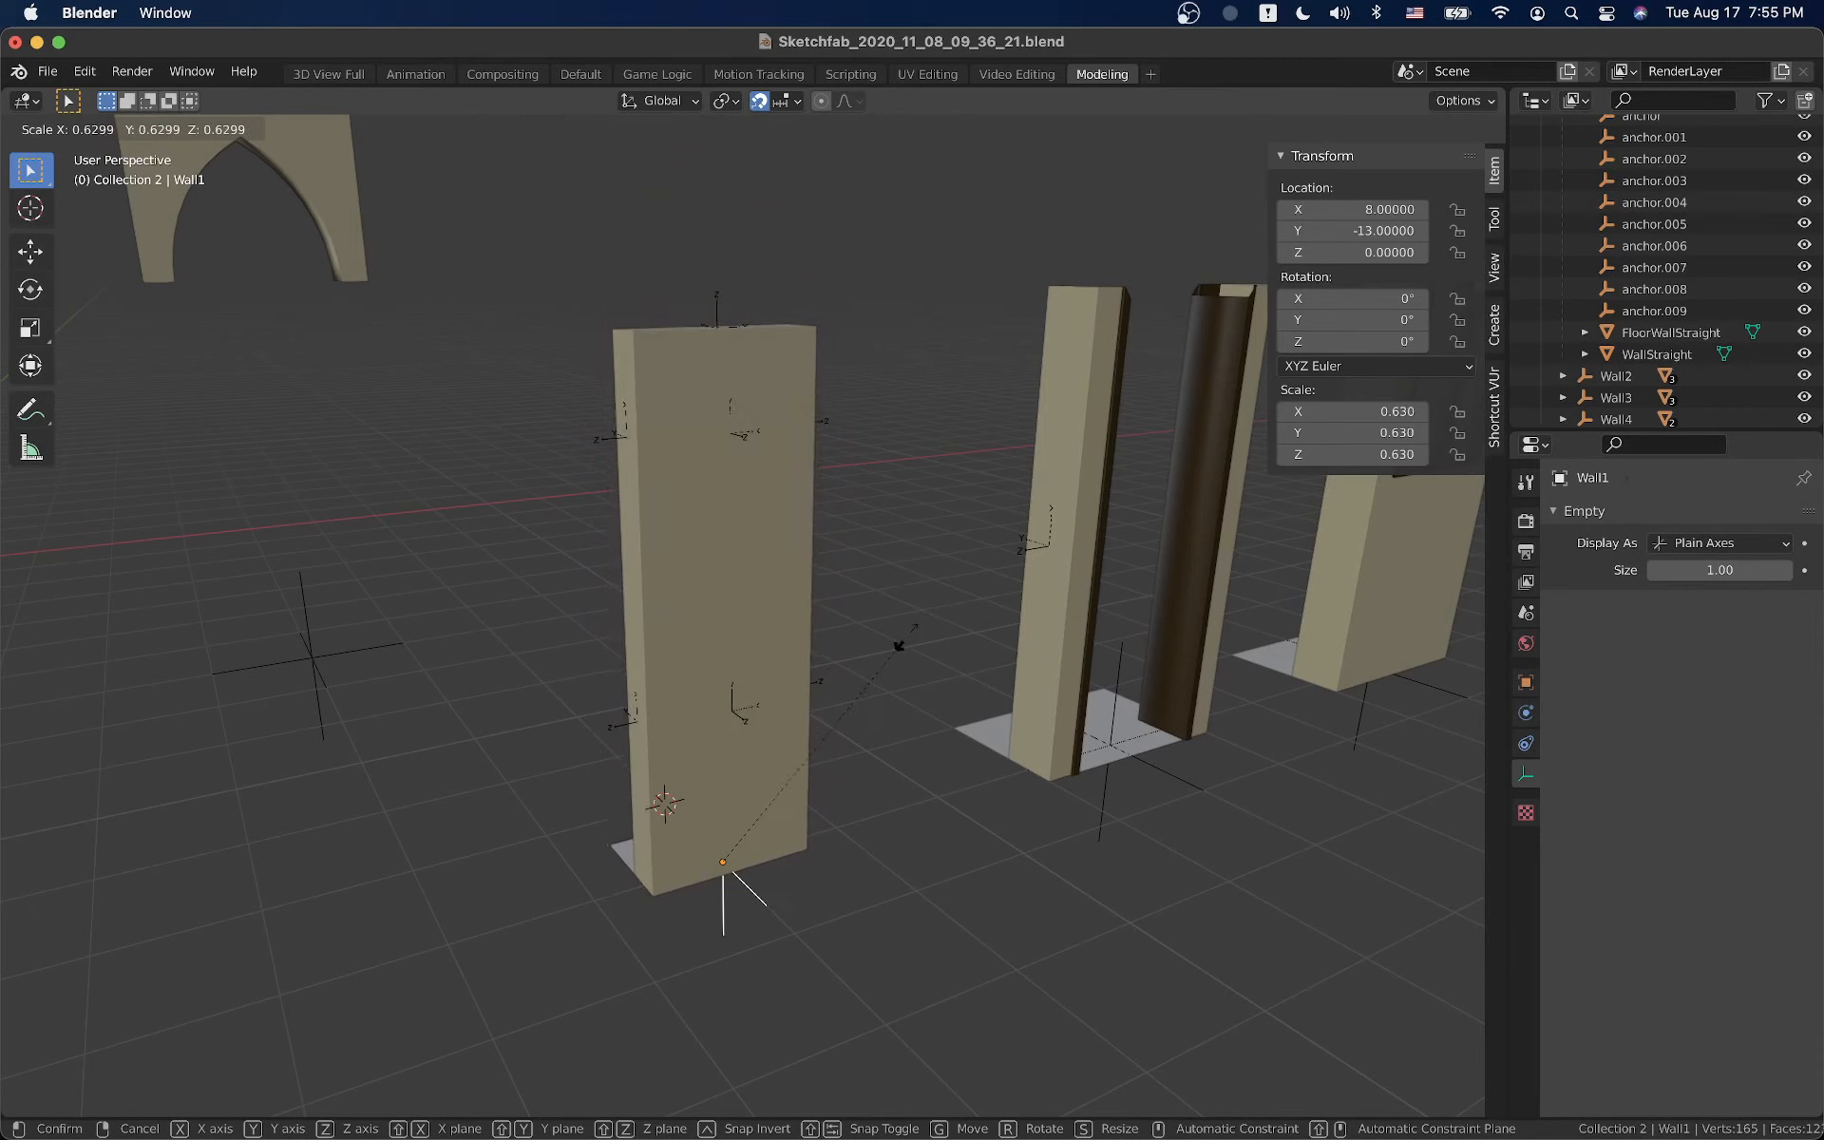
text(.25)
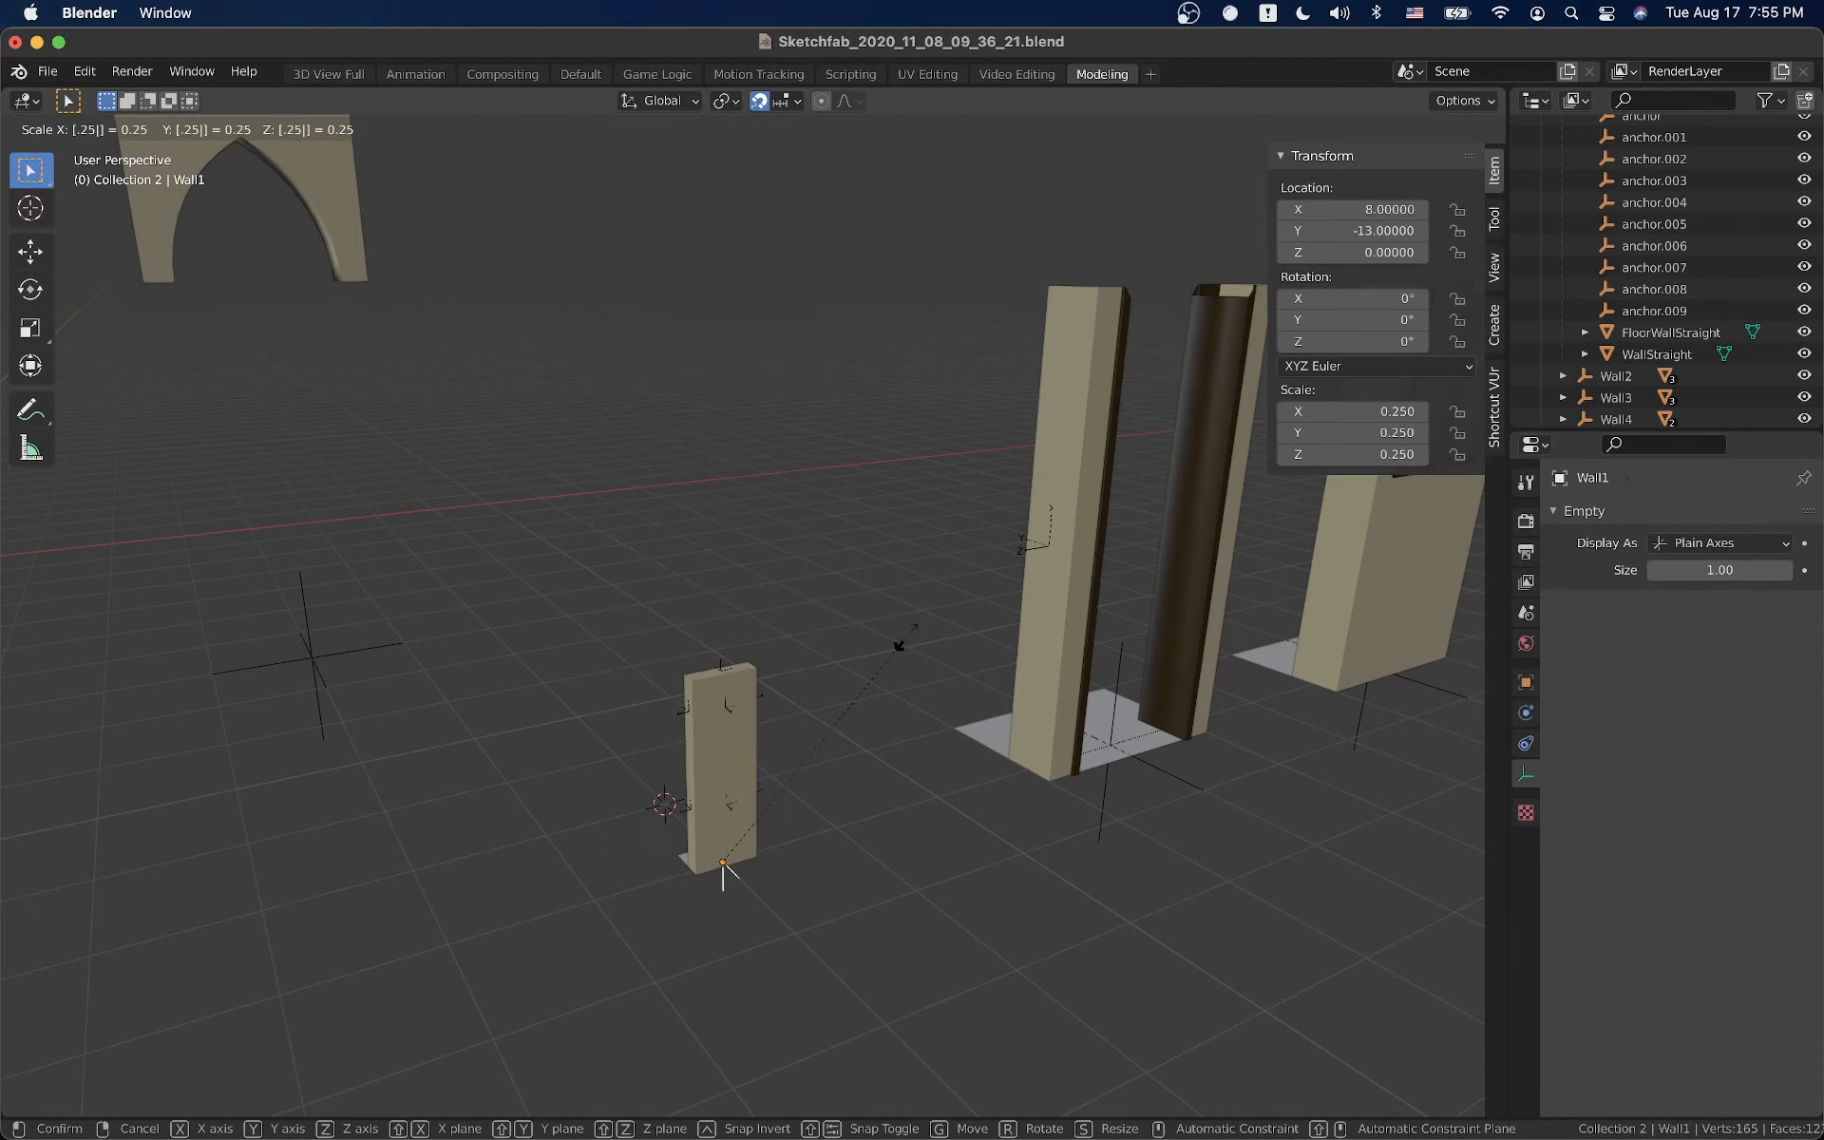
key(Return)
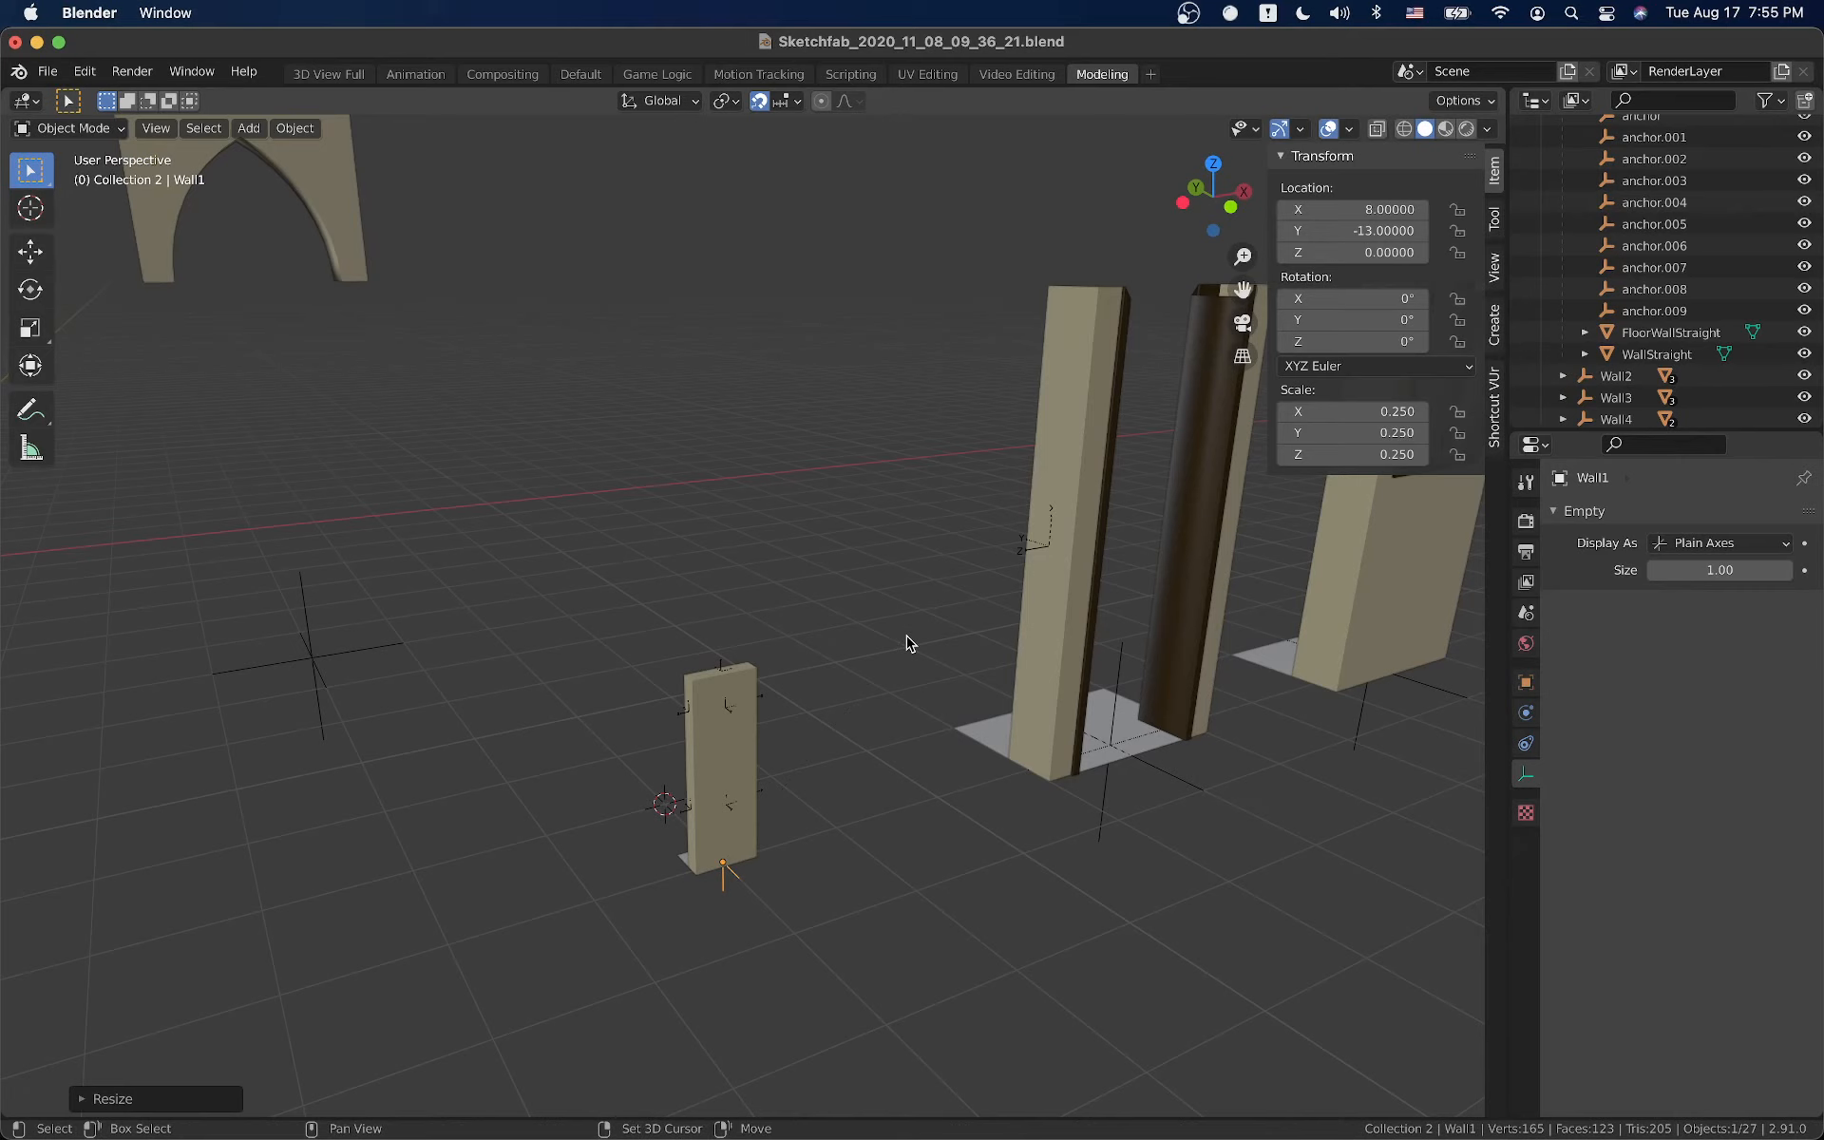
Examine the scaled-down straight wall and its anchor arrows up close and from the front
scroll(902, 638, up, 3)
scroll(912, 603, up, 2)
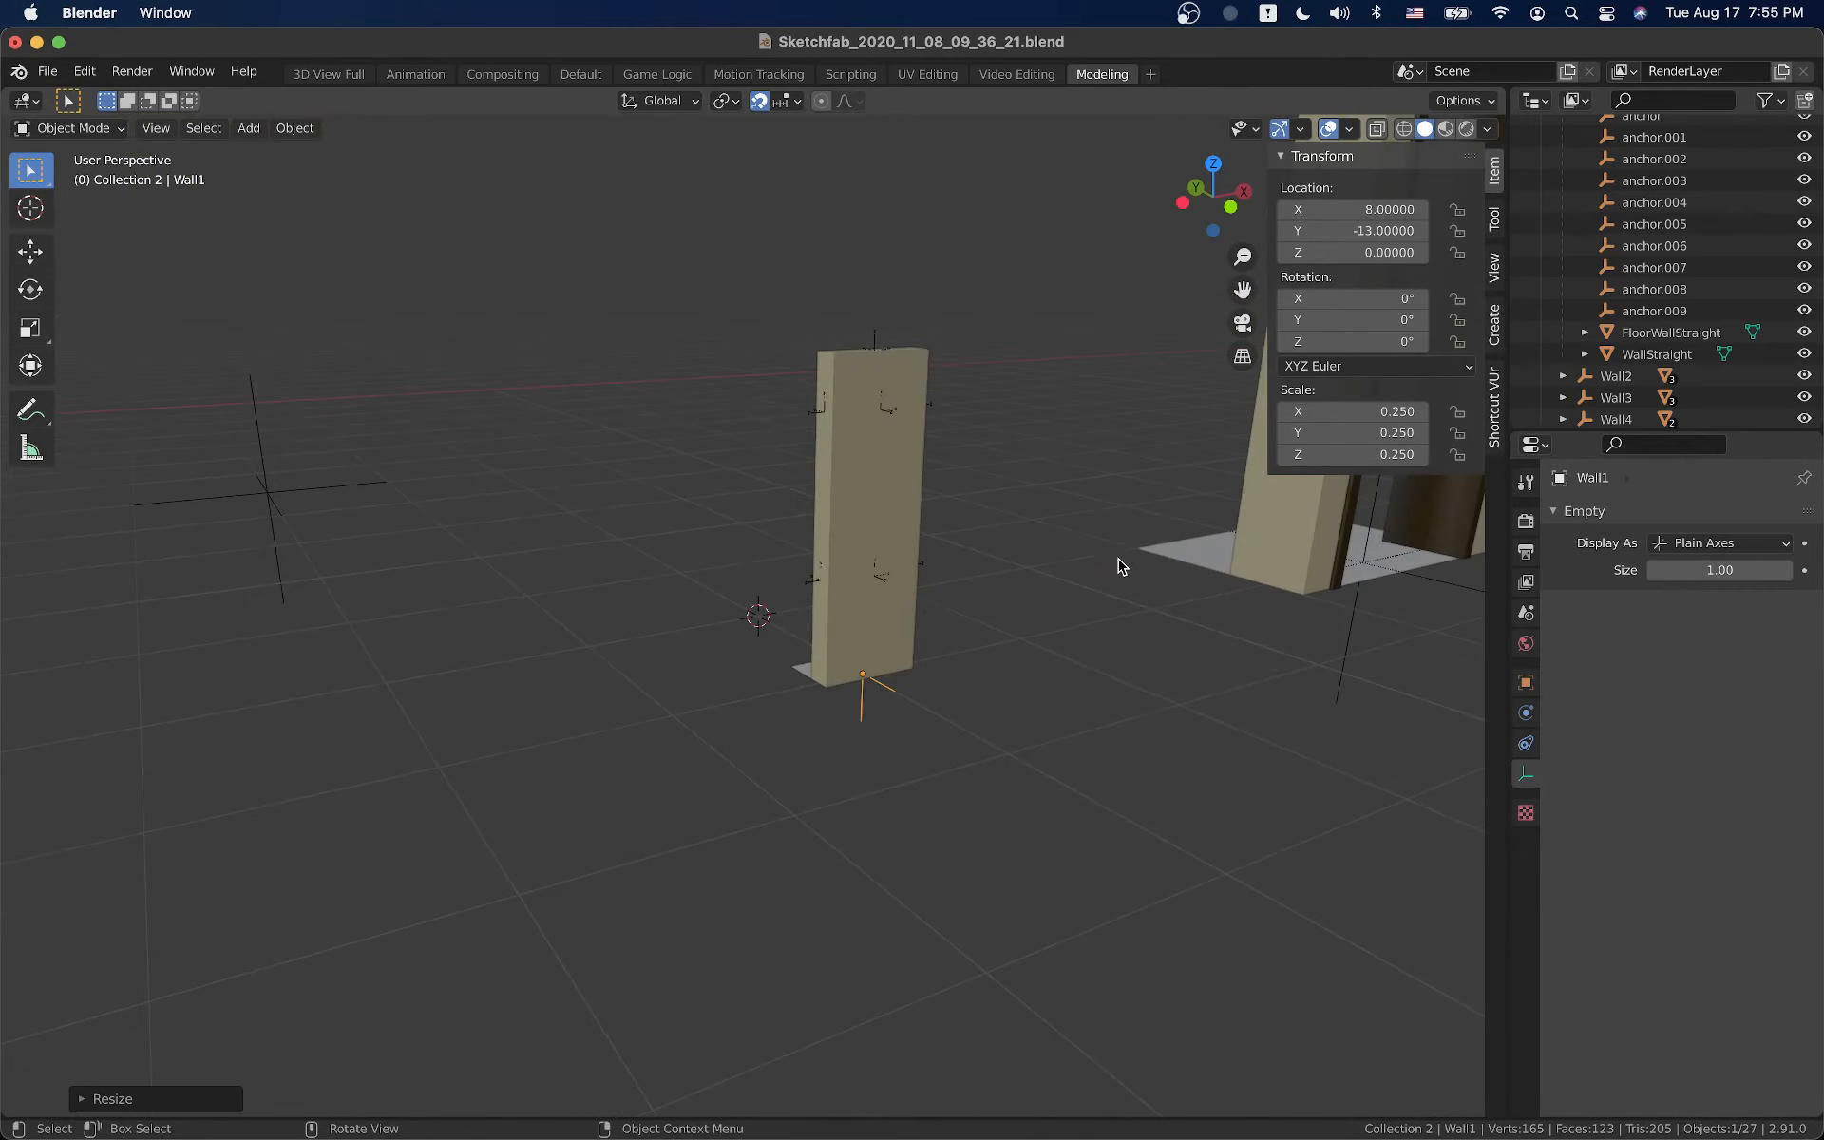
scroll(1120, 566, up, 2)
middle_drag(1120, 596, 982, 656)
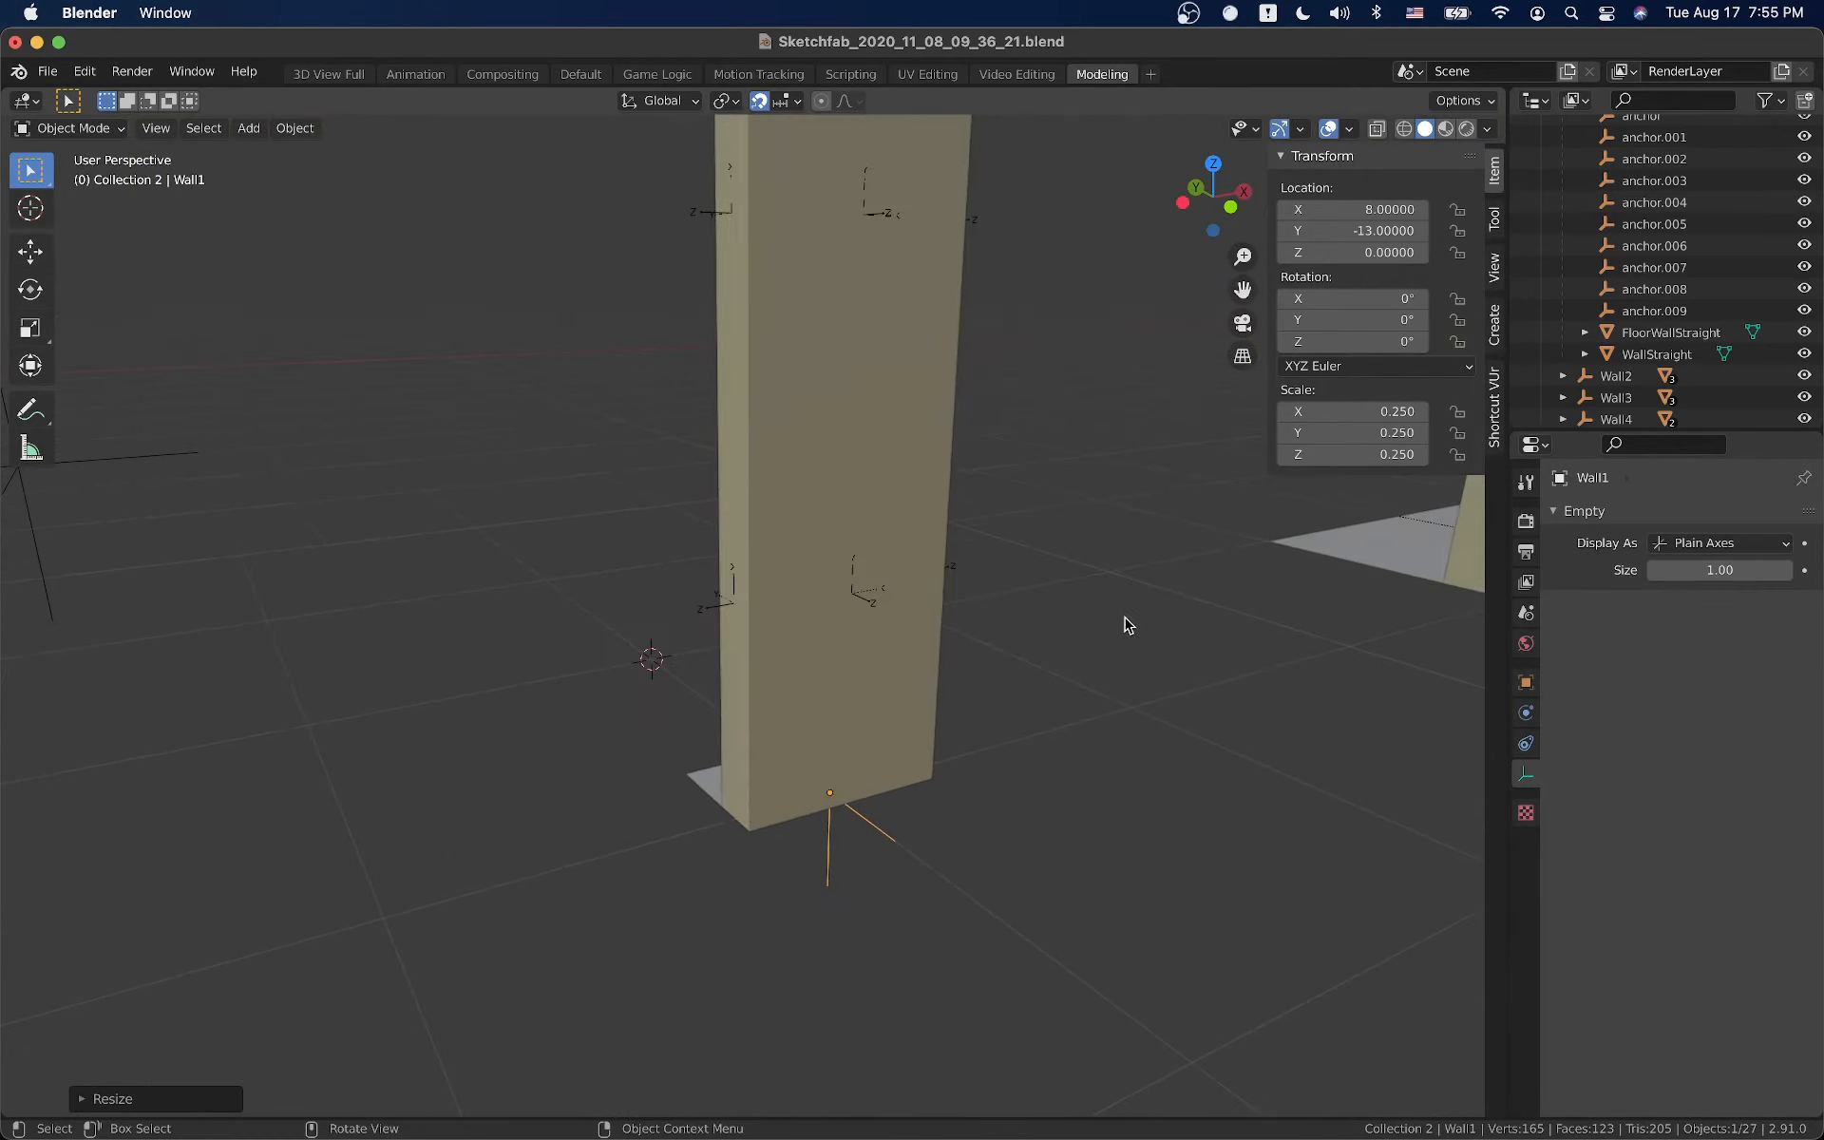
middle_drag(1127, 623, 974, 639)
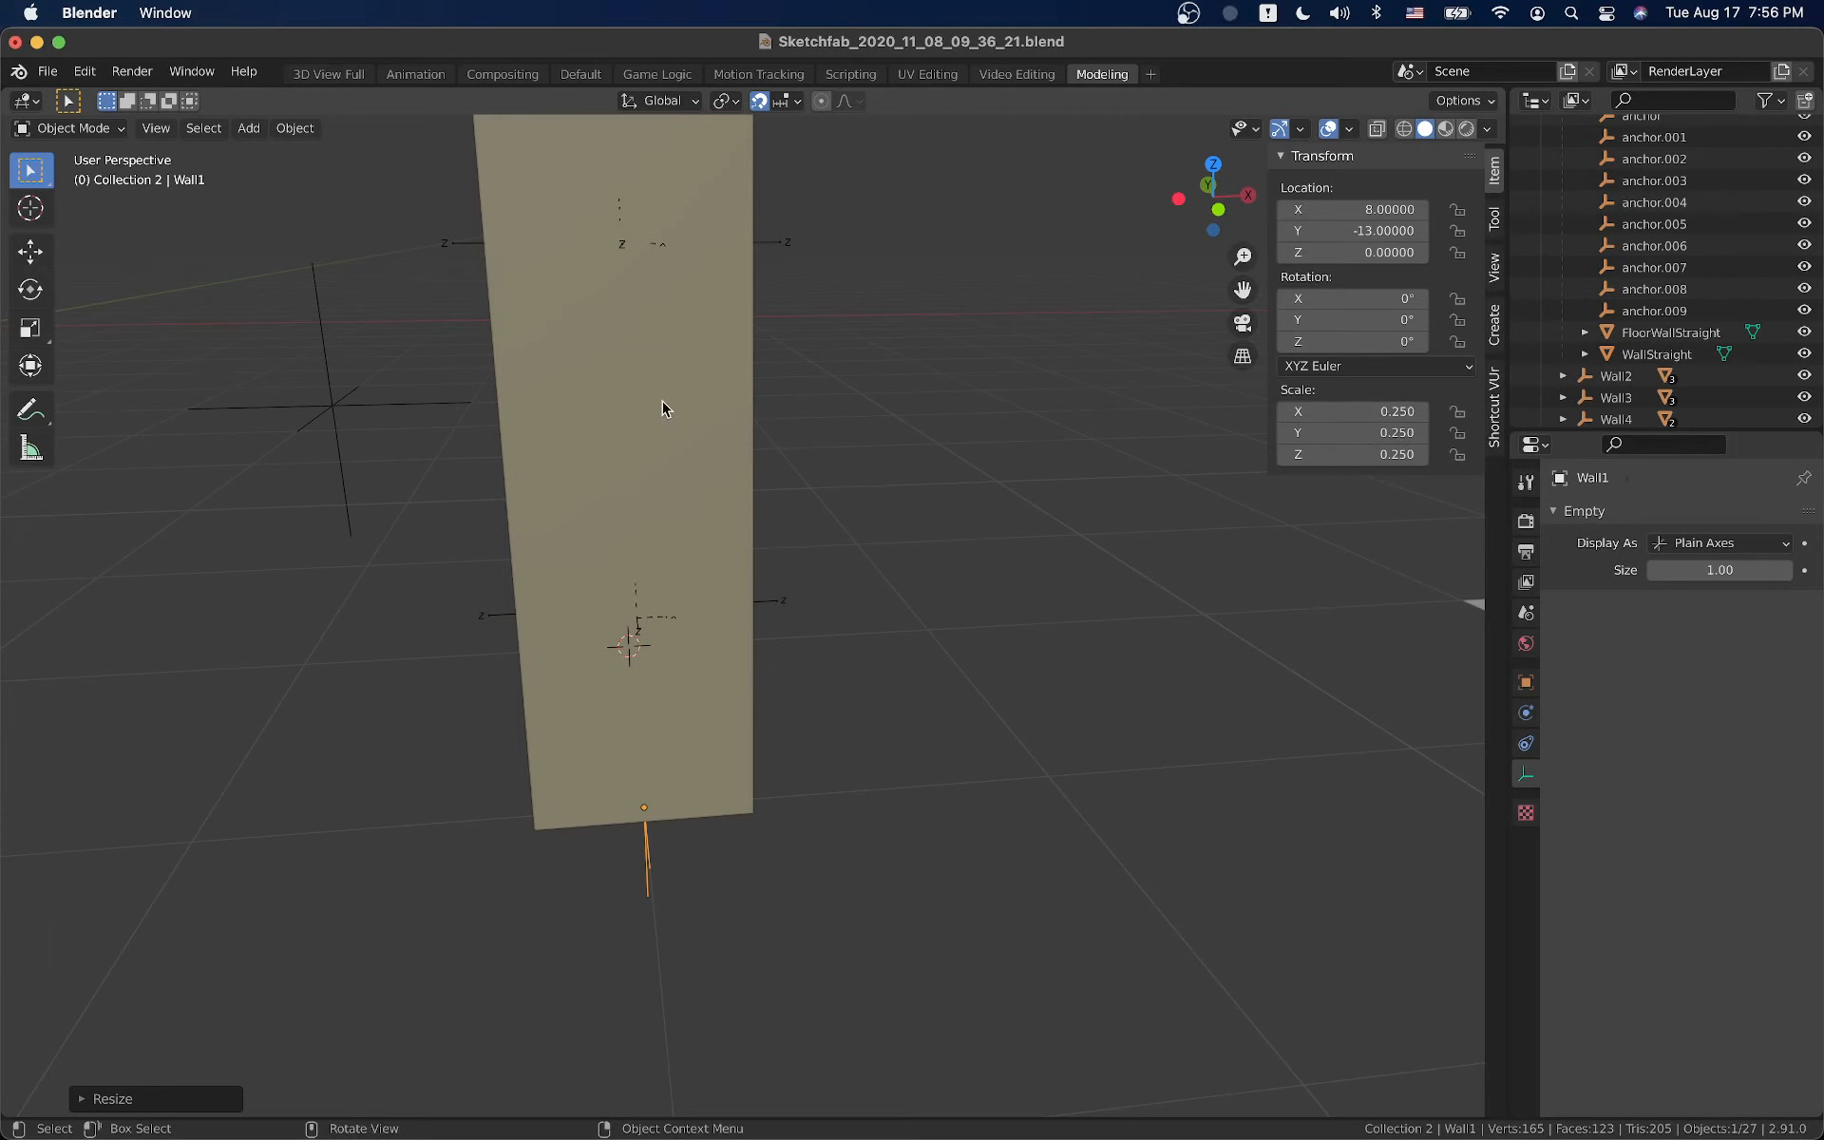
scroll(634, 743, down, 3)
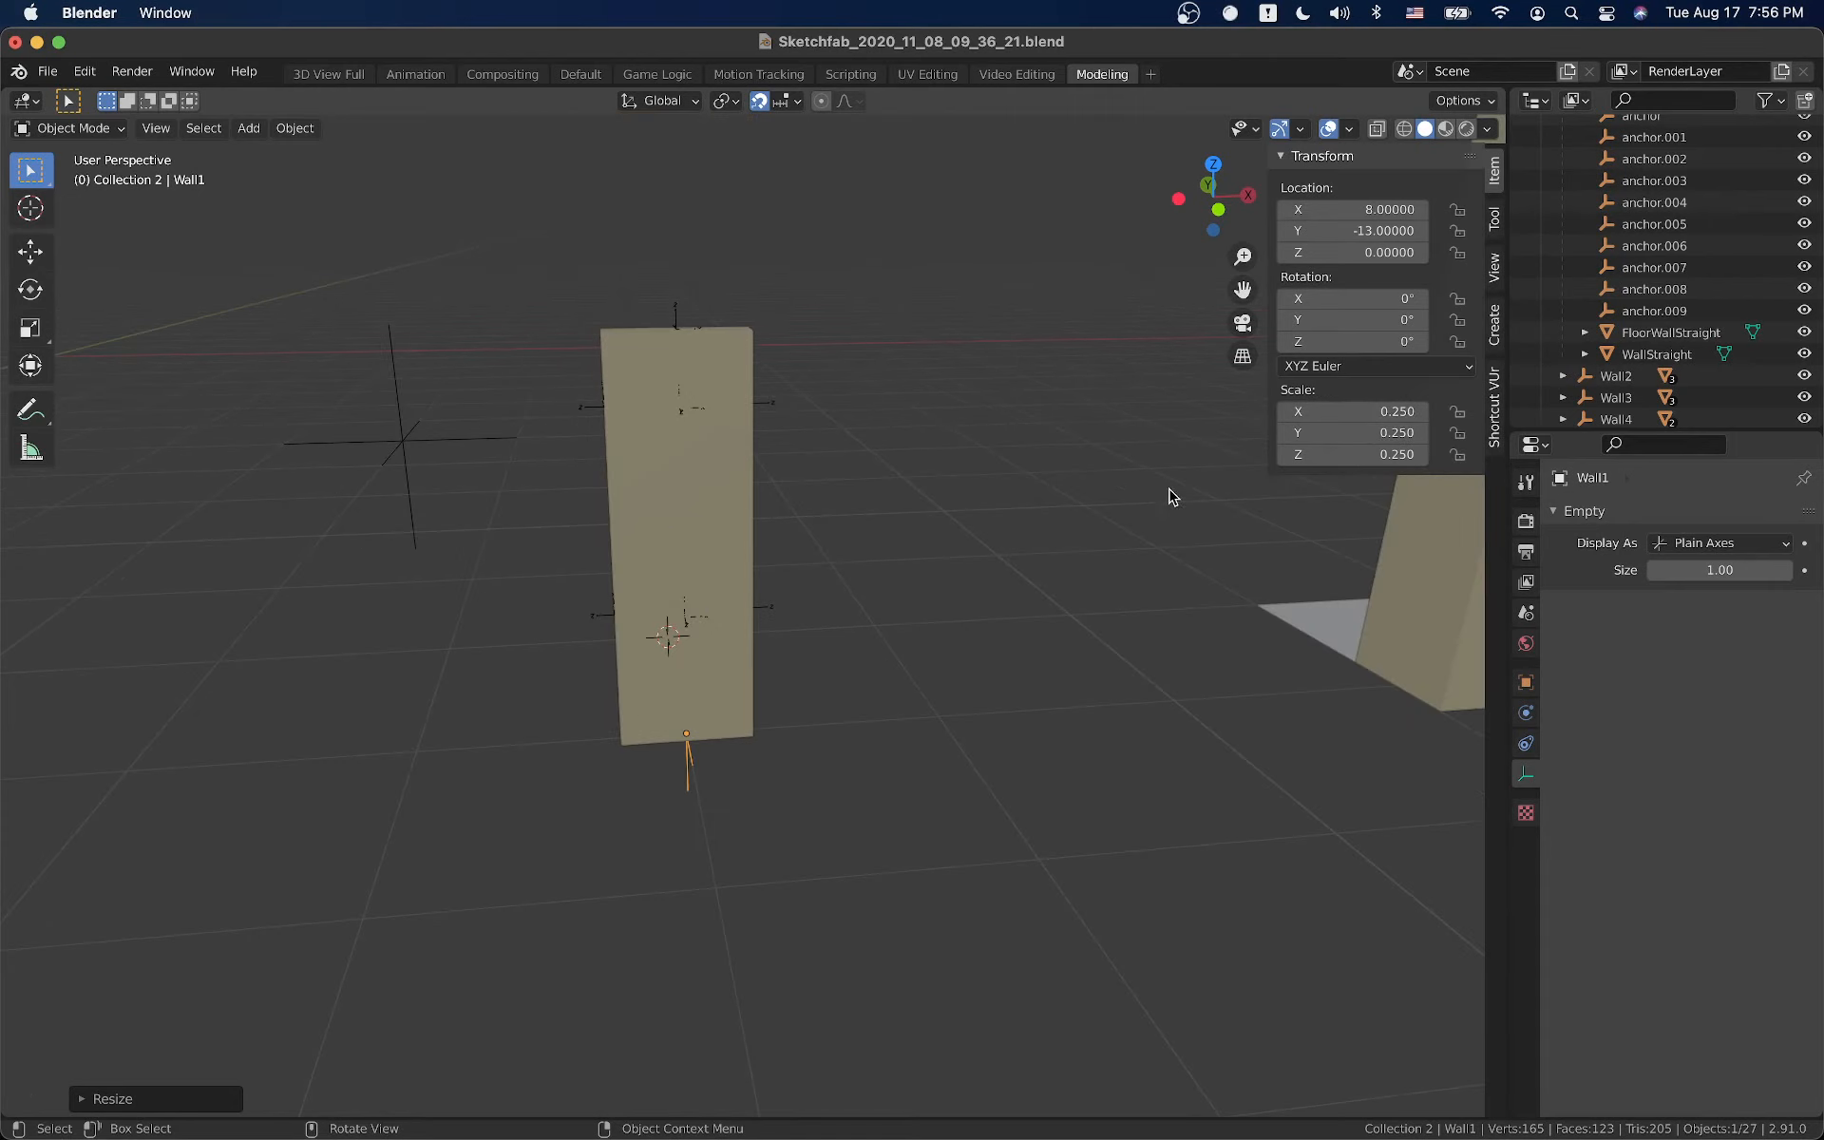